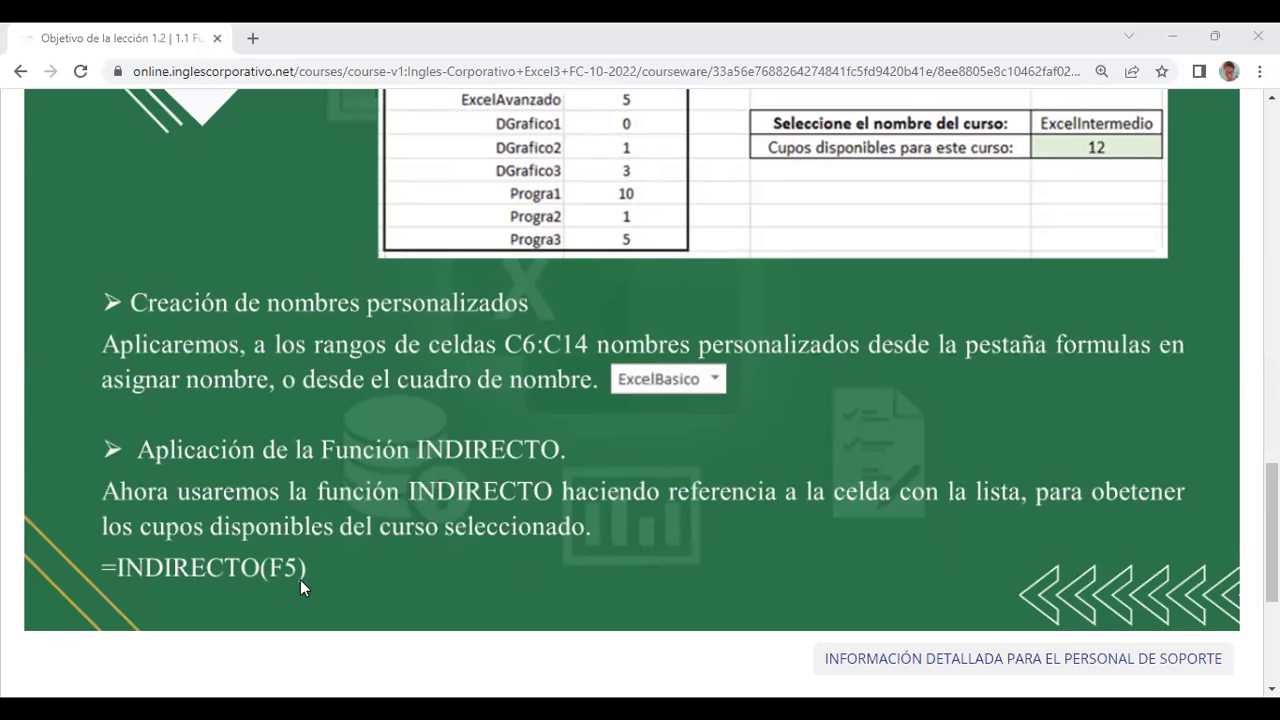
# Review the lesson text on custom names and the INDIRECTO function, then advance to the data validation video lesson.
pyautogui.scroll(1, 1091, 422)
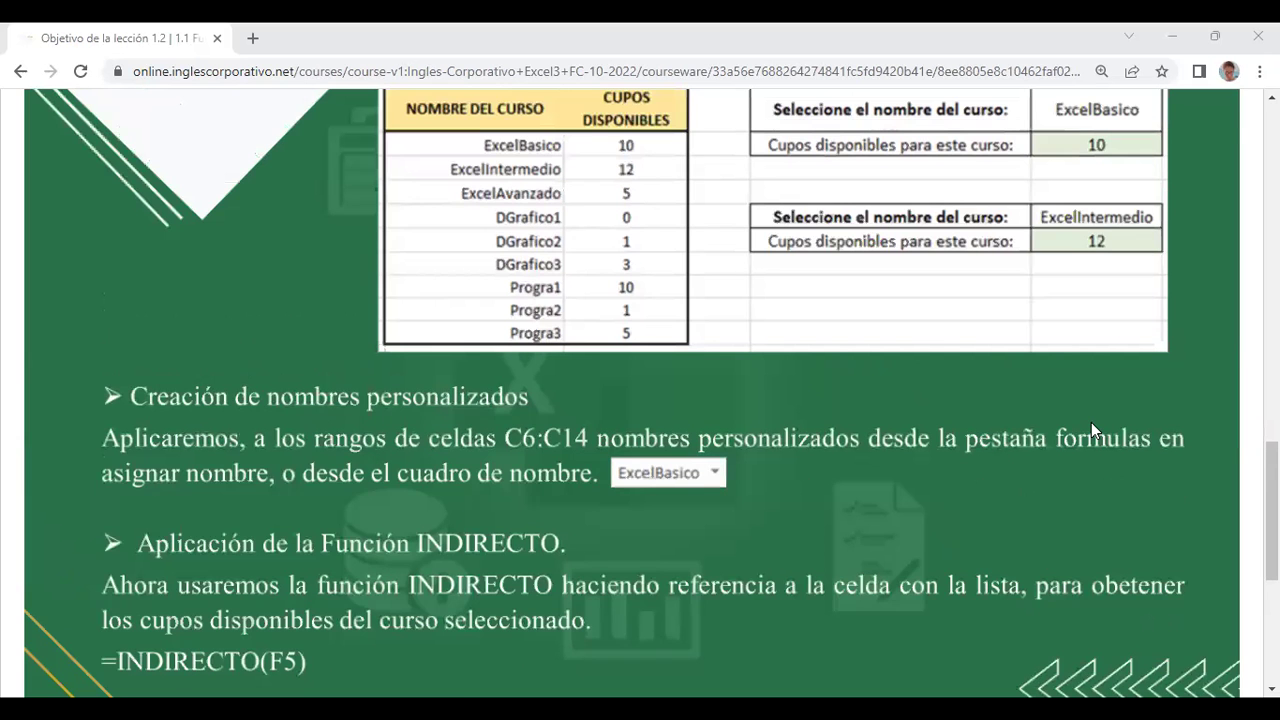
pyautogui.scroll(1, 1091, 422)
pyautogui.scroll(-3, 1028, 433)
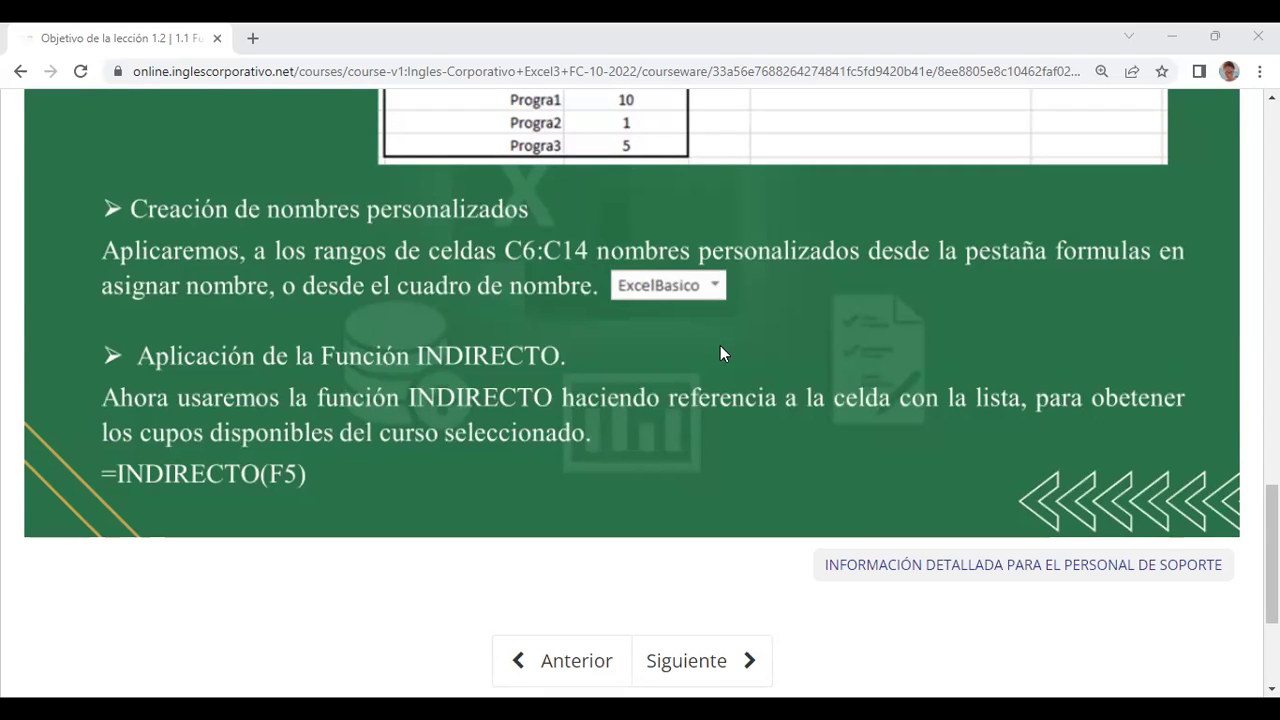
pyautogui.scroll(-2, 723, 431)
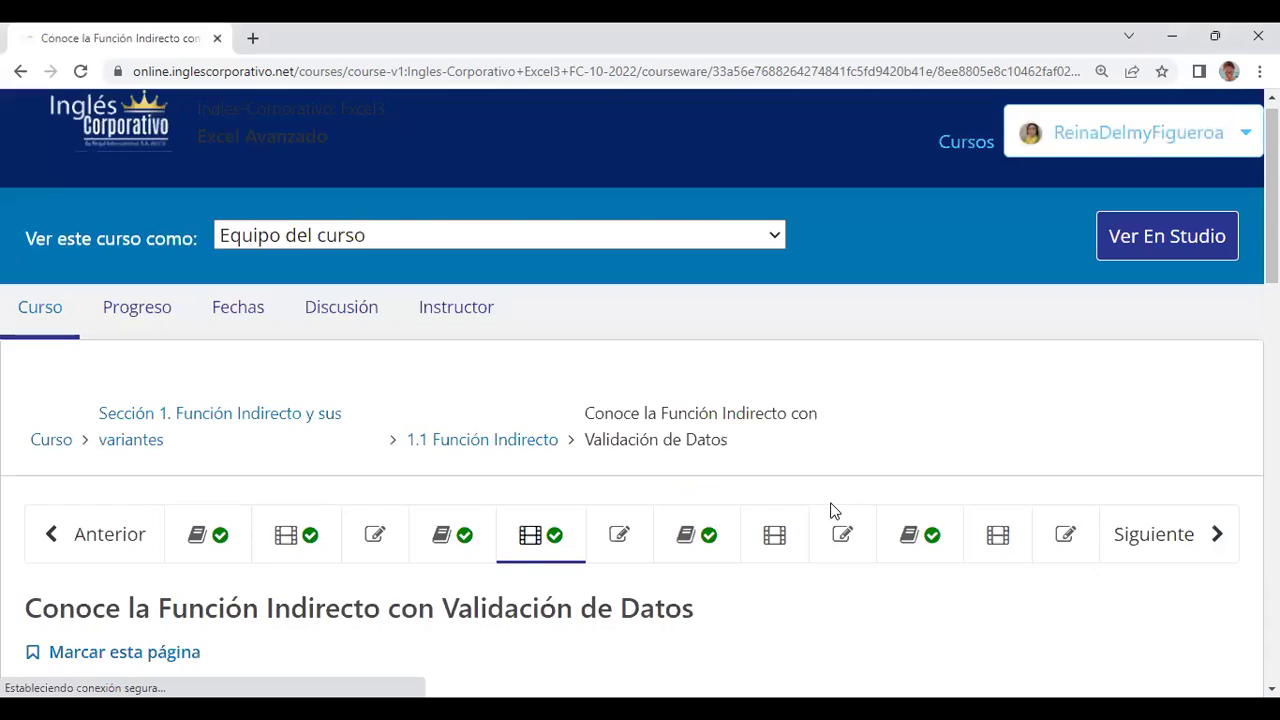
# Play the Función Indirecto con Validación de Datos lesson video in full screen.
pyautogui.scroll(-4, 830, 510)
pyautogui.scroll(-4, 1211, 612)
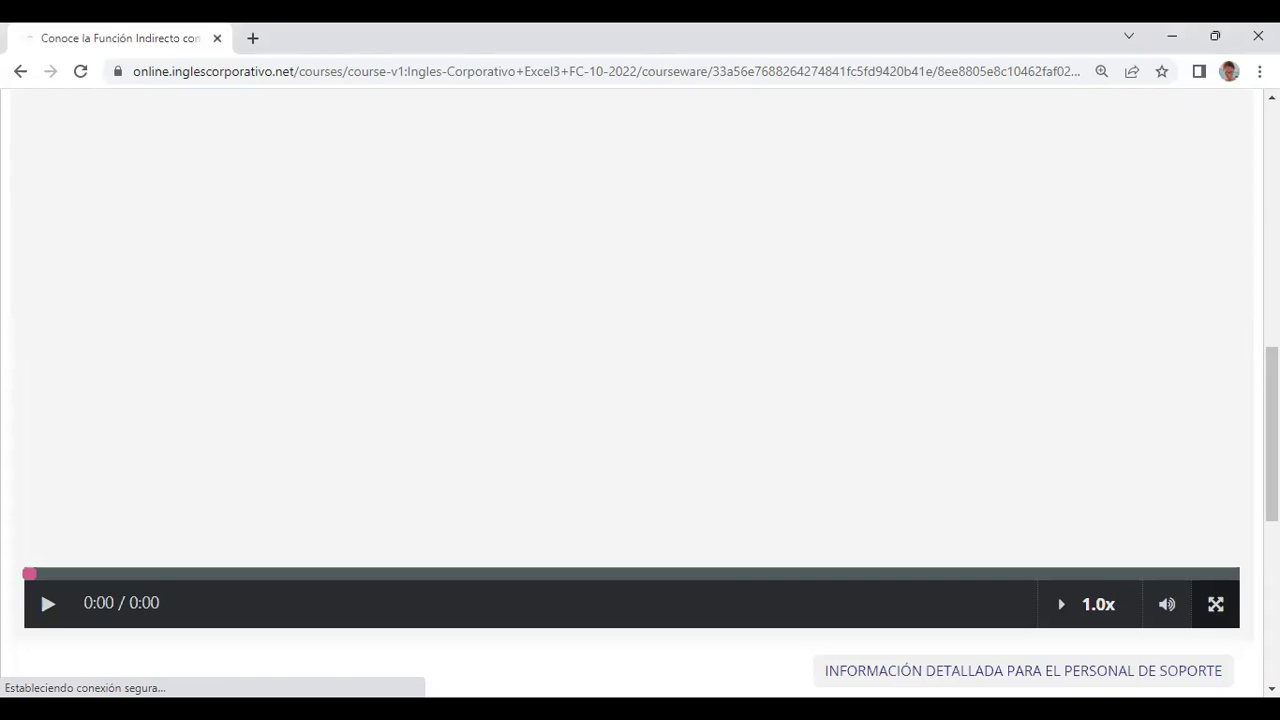
pyautogui.press('f')
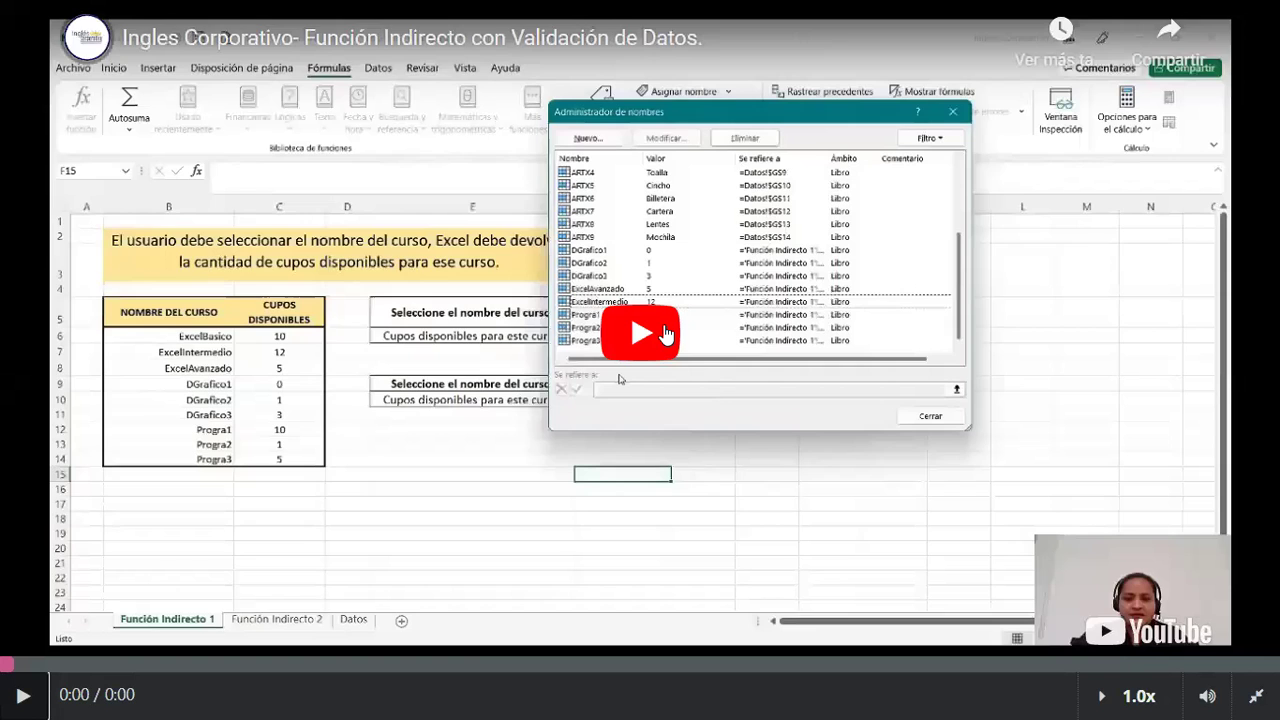
pyautogui.click(665, 335)
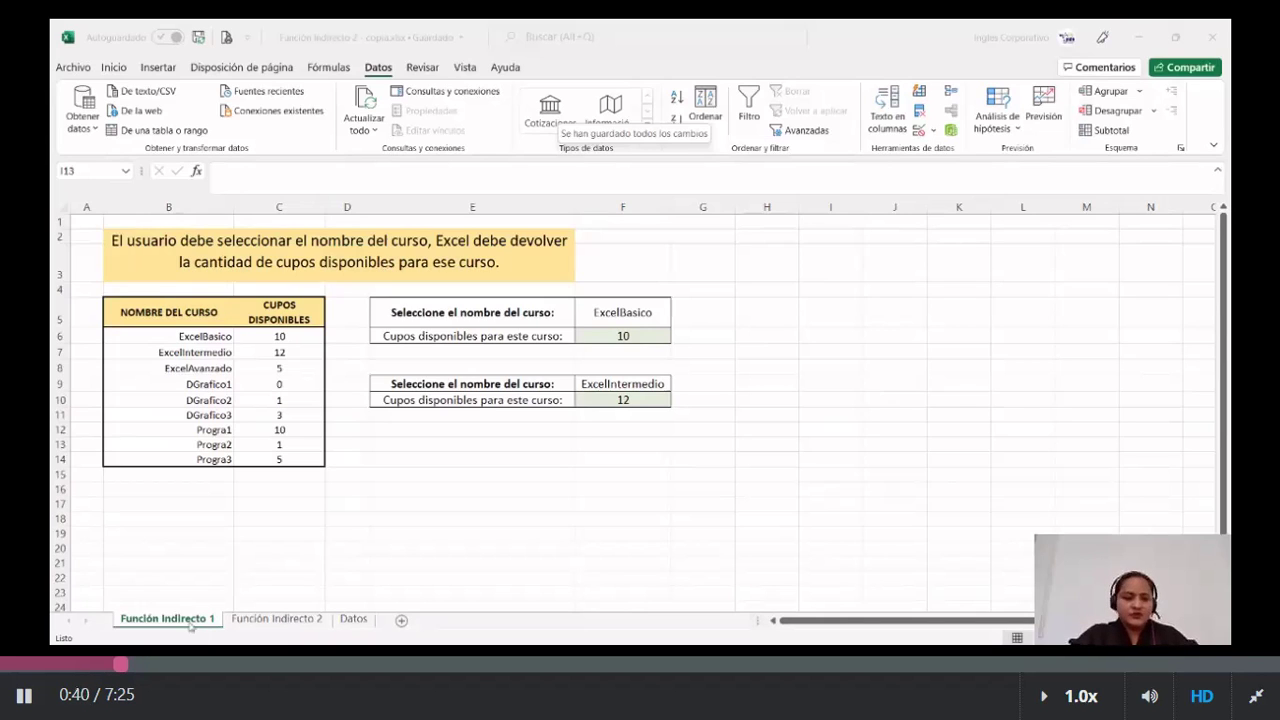
# Look through the Función Indirecto 2 and Datos sheets, then return to the Función Indirecto 1 sheet.
pyautogui.click(287, 627)
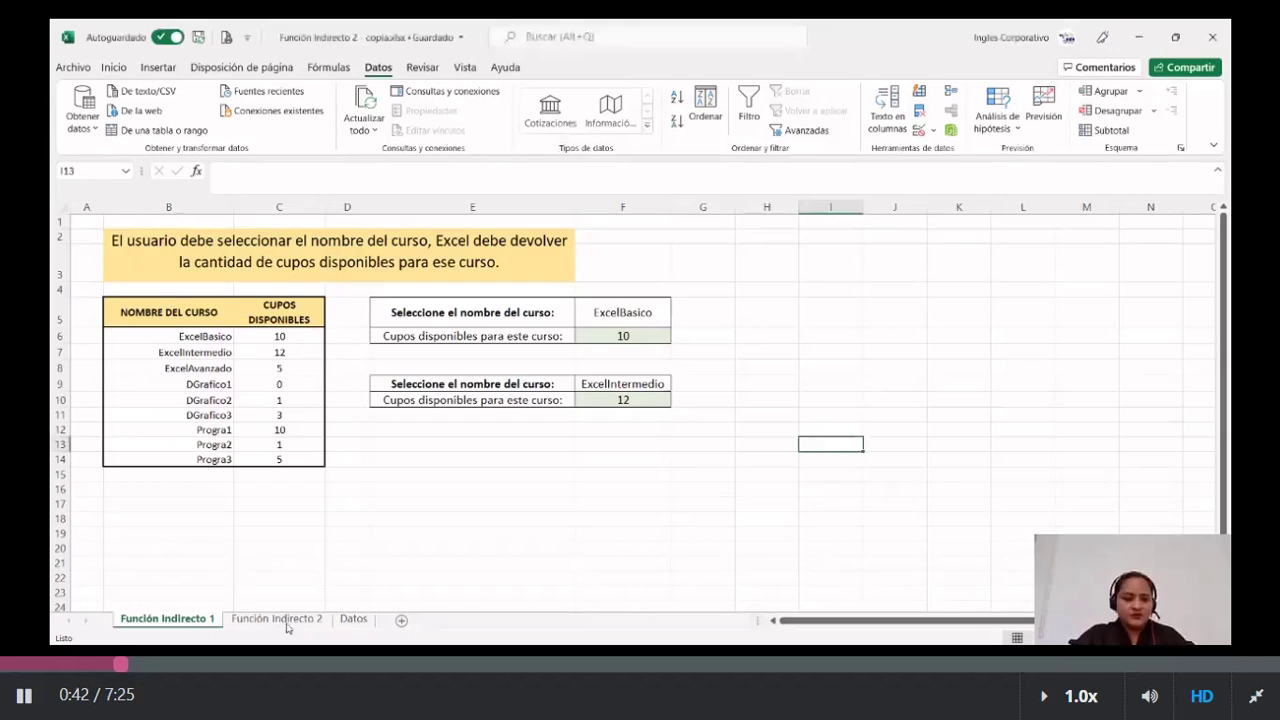
pyautogui.click(287, 620)
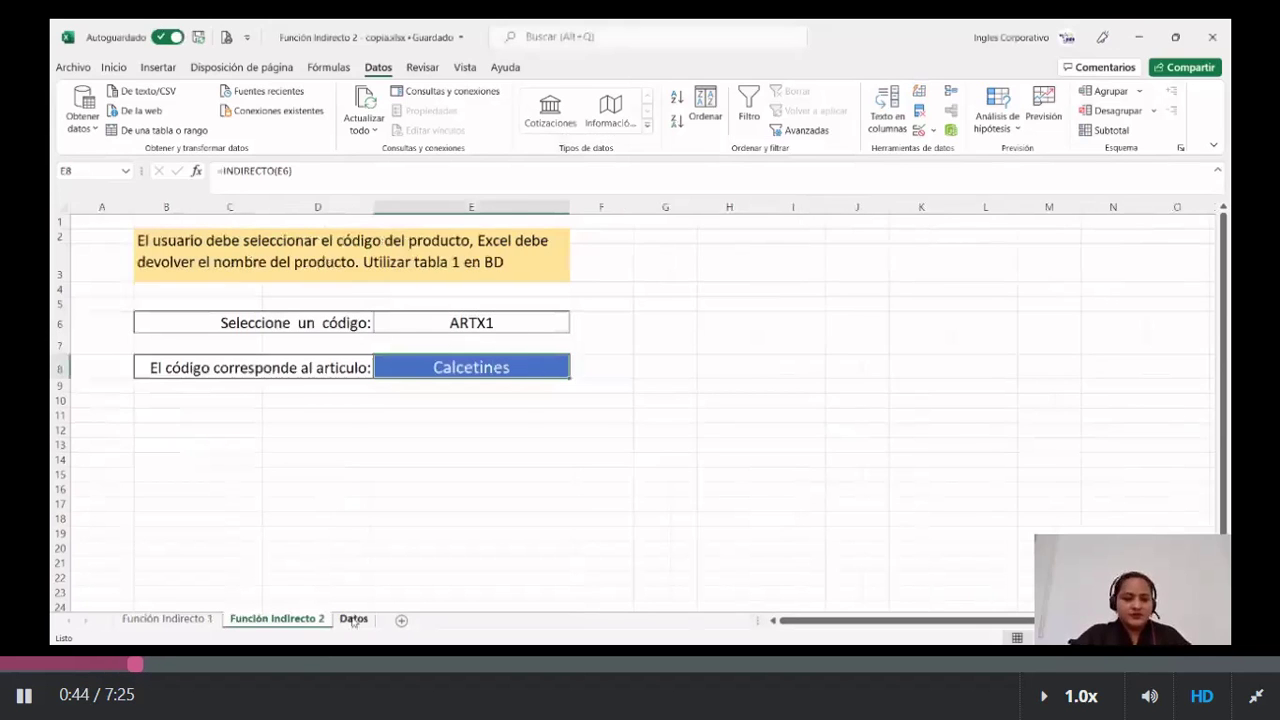
pyautogui.click(353, 619)
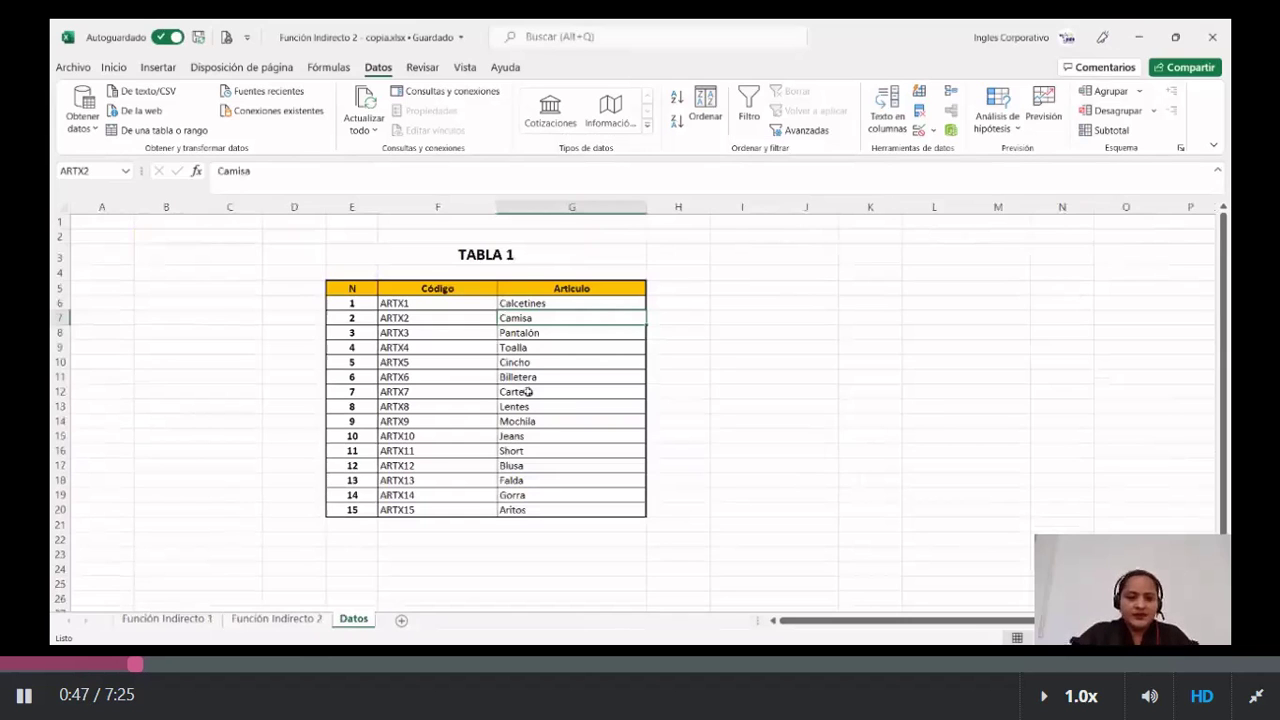
pyautogui.click(277, 619)
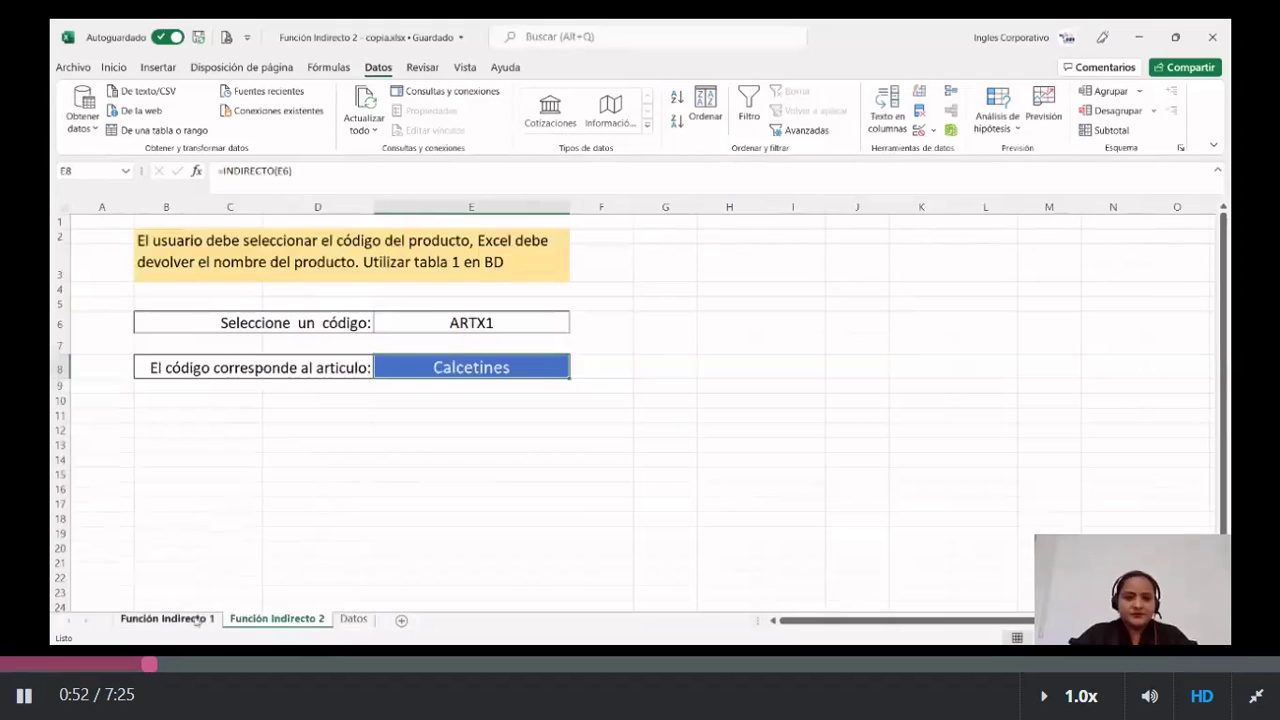
pyautogui.click(165, 619)
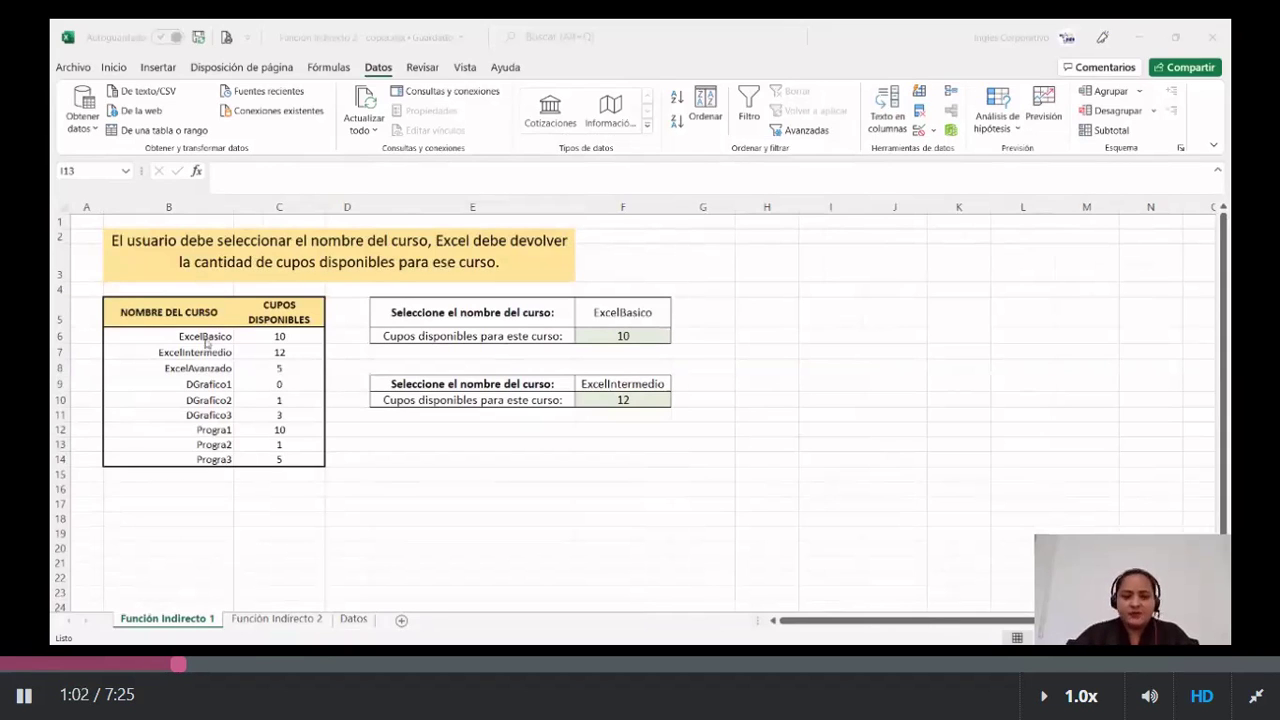
# Inspect the course names ExcelIntermedio, ExcelAvanzado and DGrafico1 in column B of the course table.
pyautogui.hotkey('alt', 'Tab')
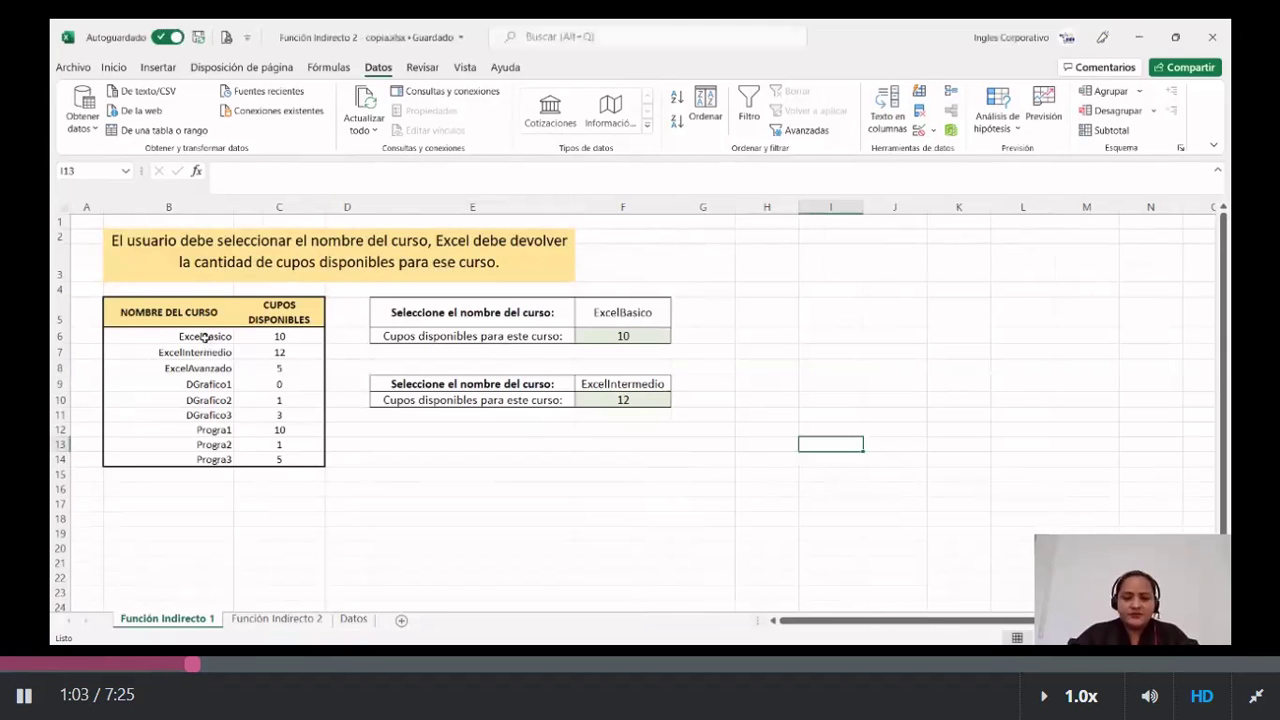
pyautogui.click(213, 352)
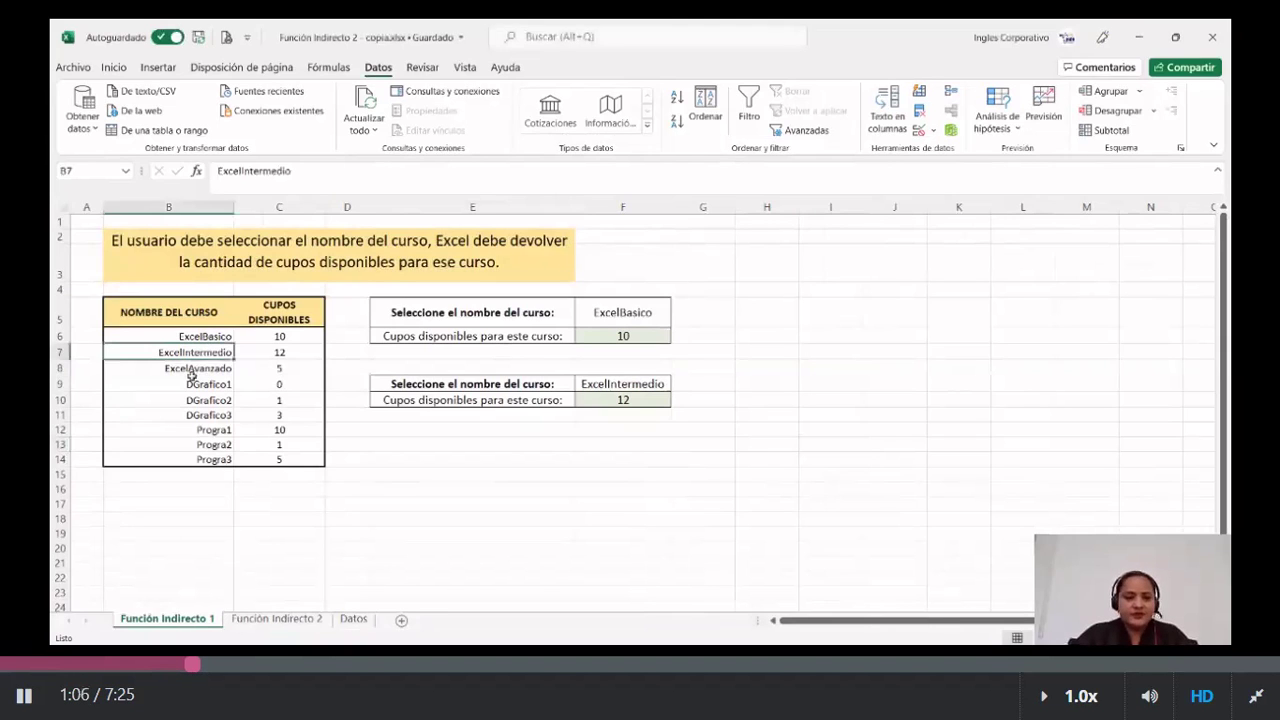
pyautogui.click(190, 369)
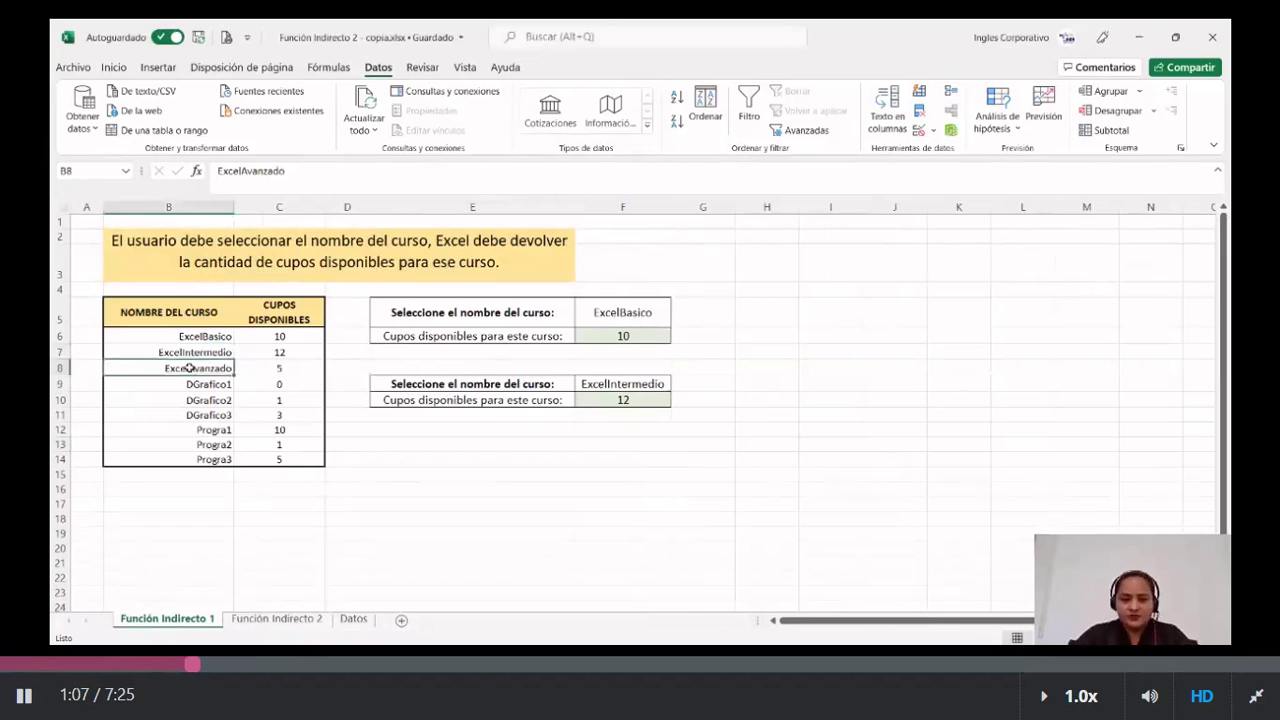
pyautogui.click(169, 384)
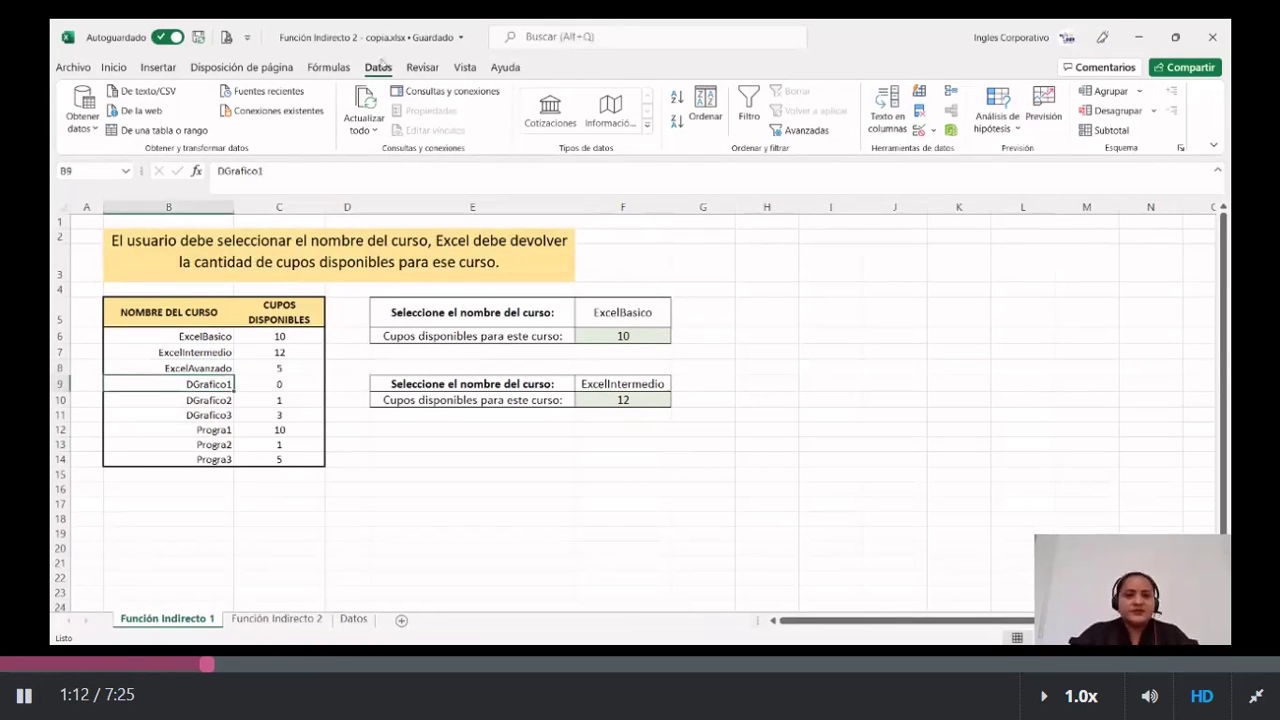
# Review the workbook's defined names in the Name Manager, check which cell DGrafico2 refers to, and close the manager.
pyautogui.click(329, 68)
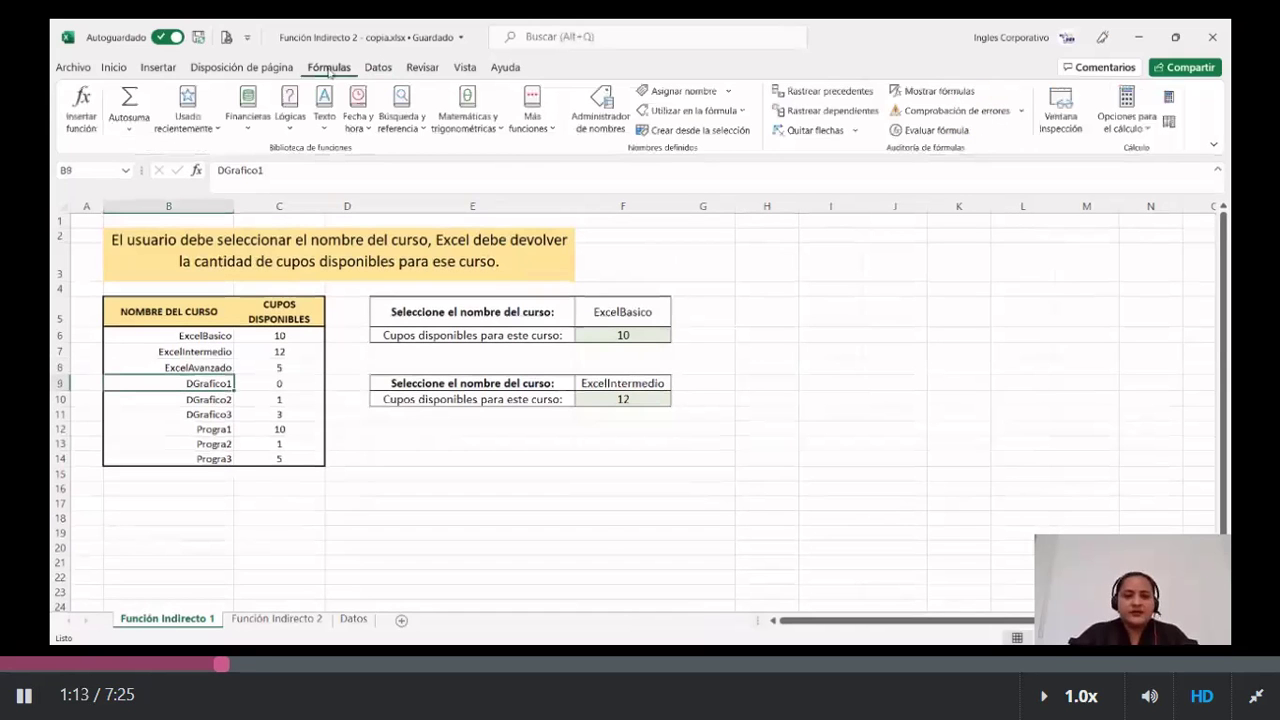
pyautogui.click(590, 130)
pyautogui.moveTo(725, 79); pyautogui.dragTo(778, 113)
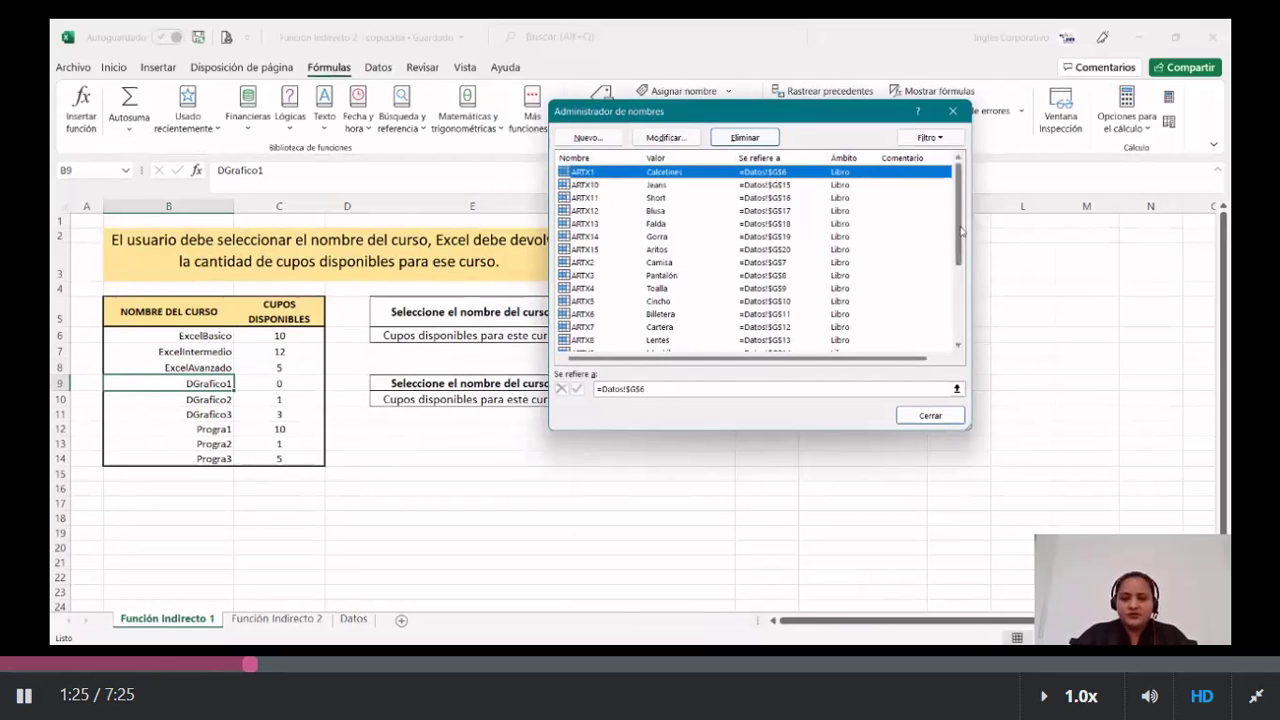
pyautogui.moveTo(960, 230); pyautogui.dragTo(954, 325)
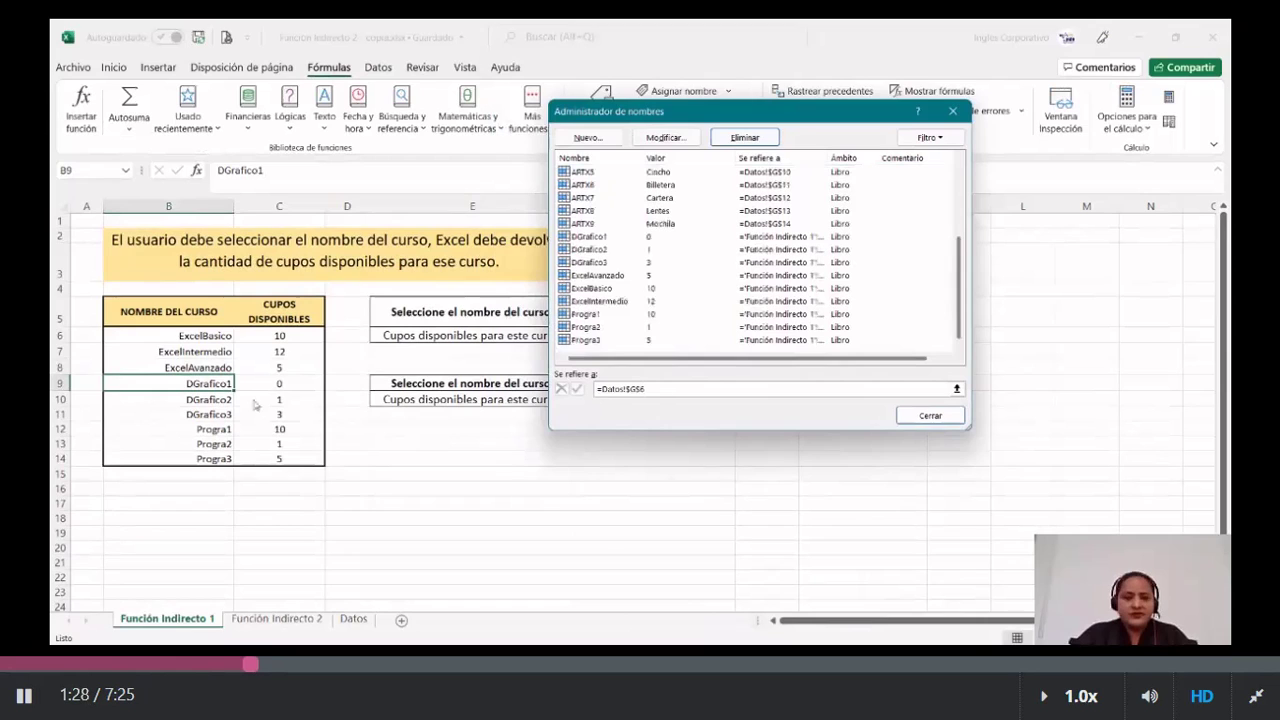
pyautogui.click(588, 249)
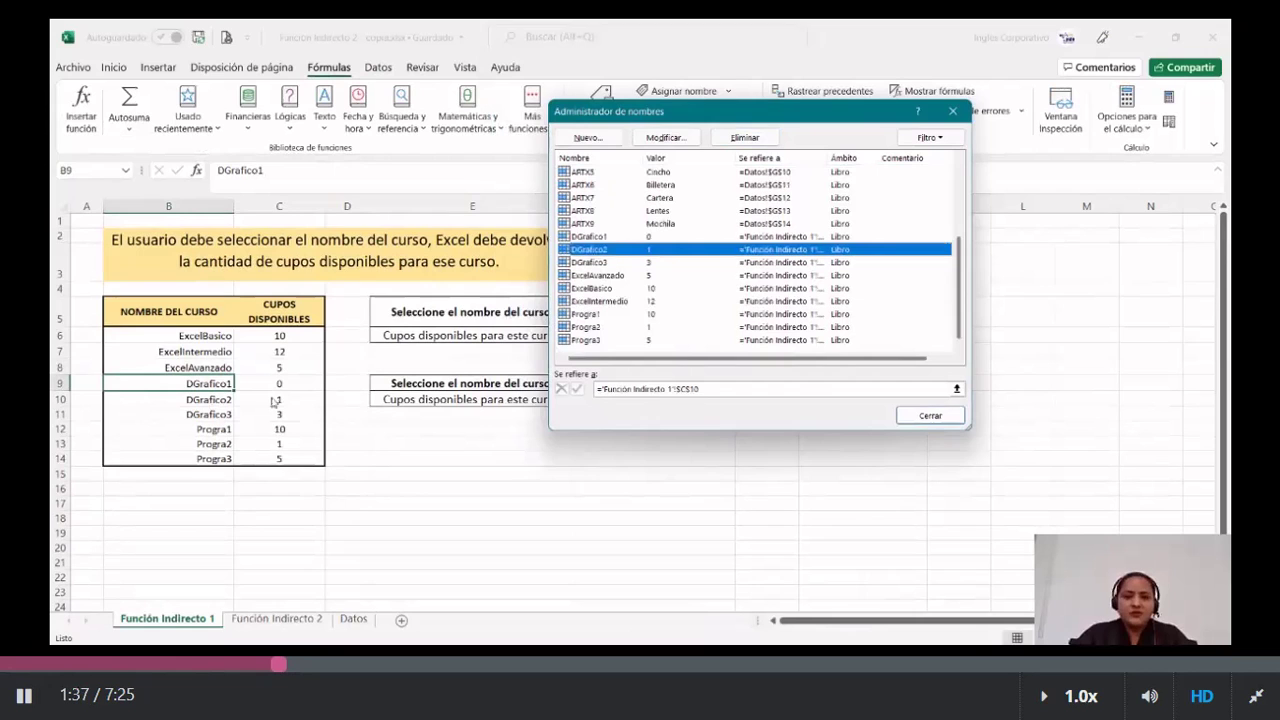
pyautogui.click(928, 416)
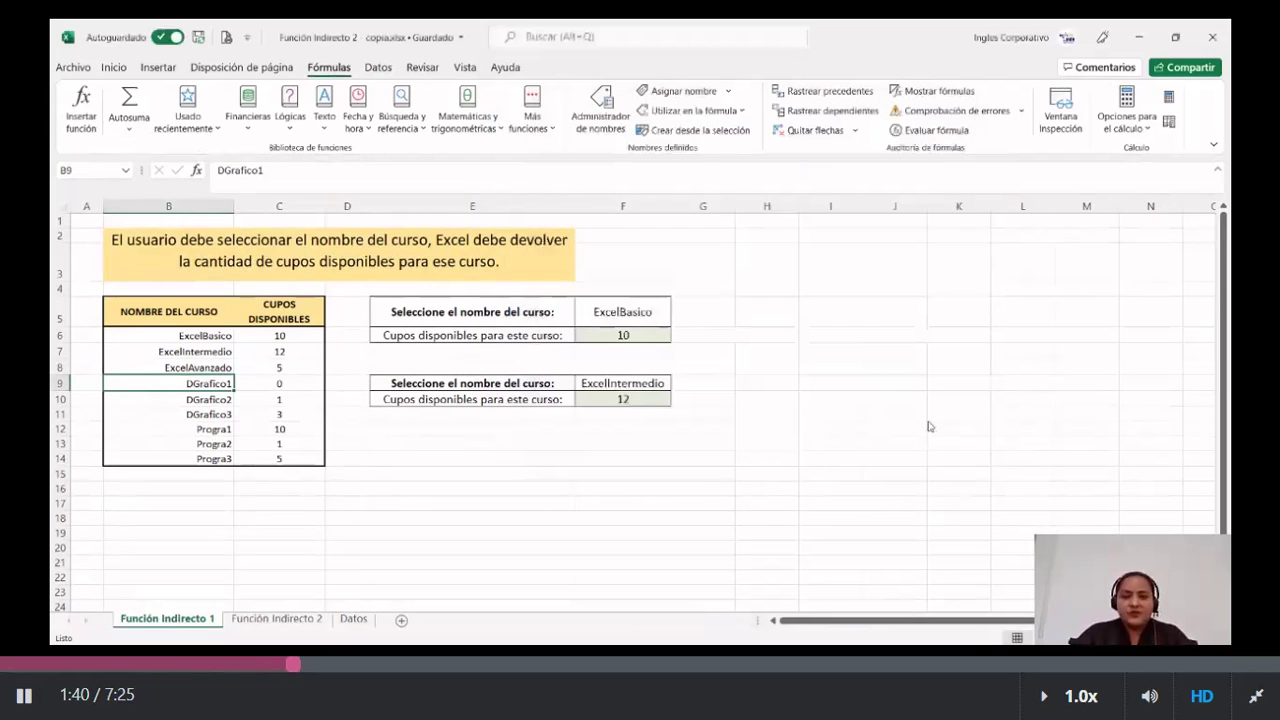
# View the course options in cell F5's drop-down list and close it without changing the selection.
pyautogui.click(873, 402)
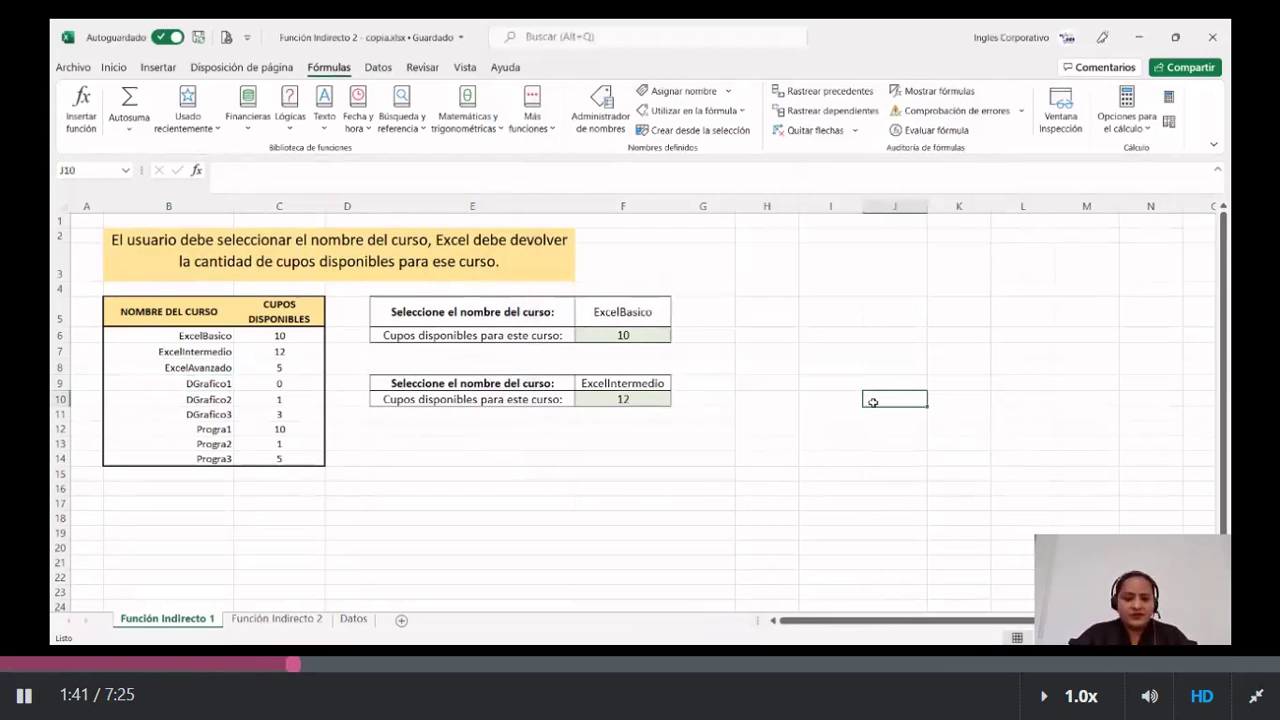
pyautogui.click(597, 331)
pyautogui.click(616, 312)
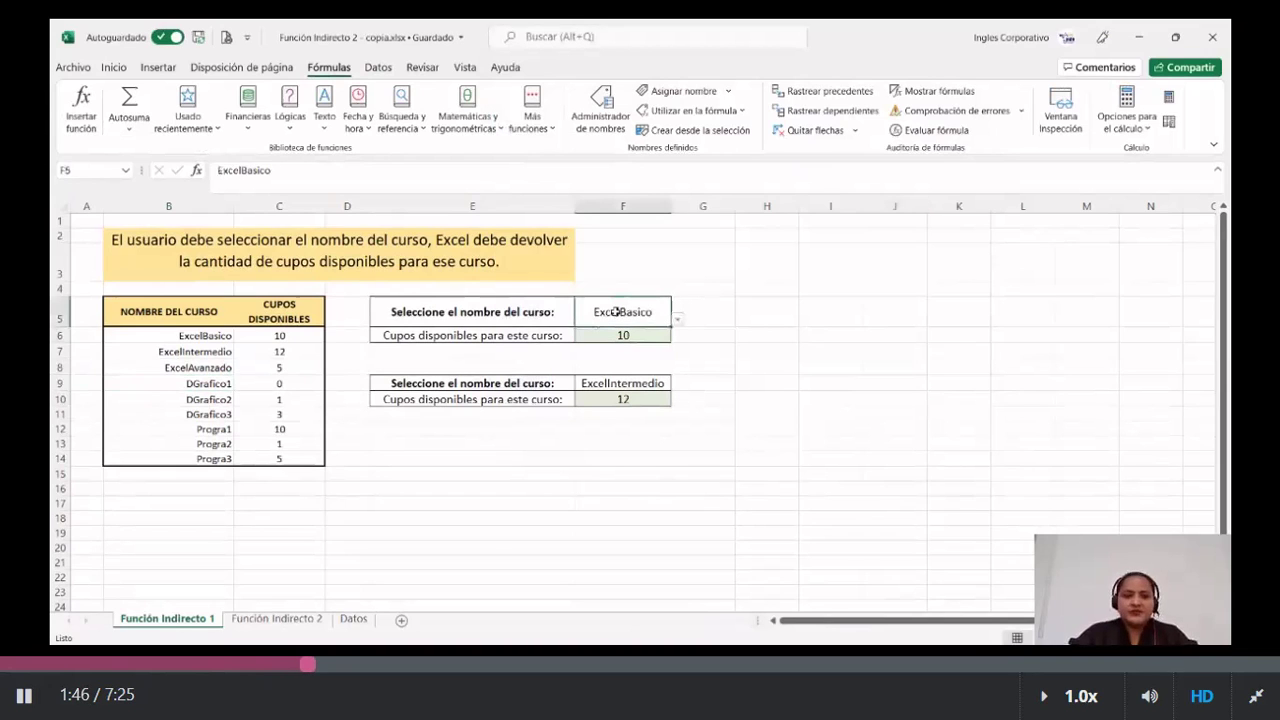
pyautogui.click(677, 322)
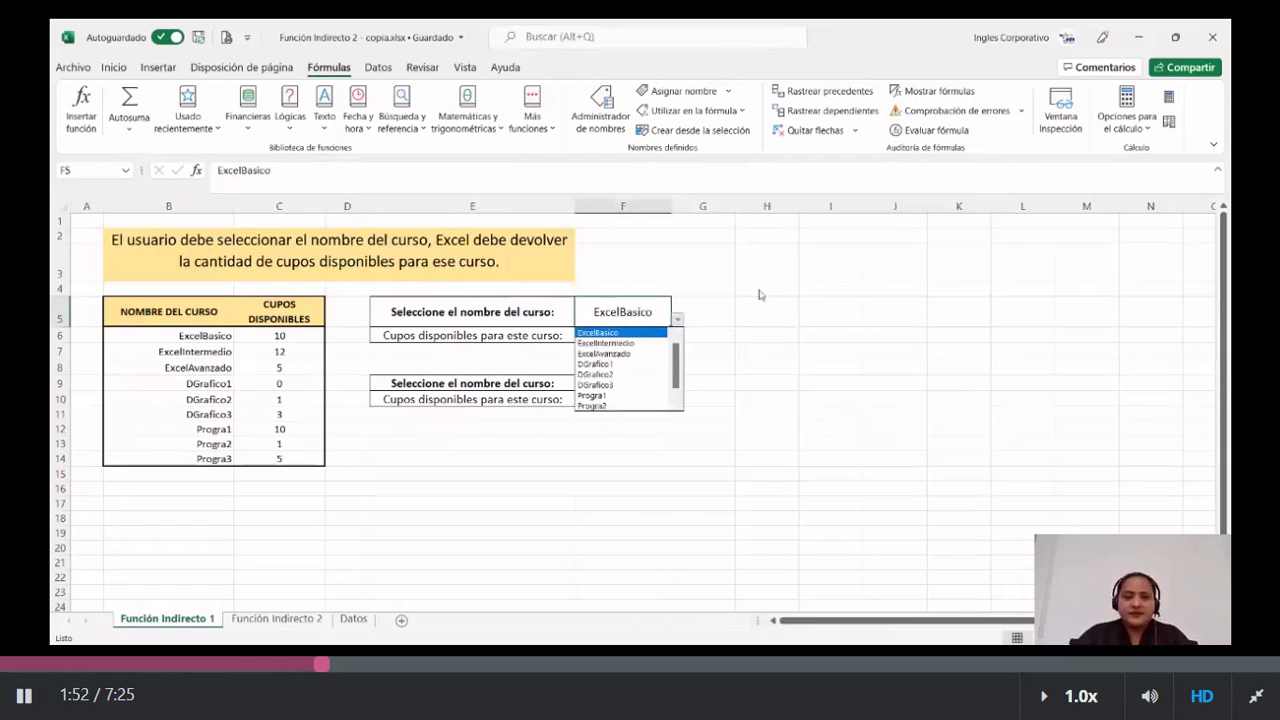
pyautogui.click(673, 271)
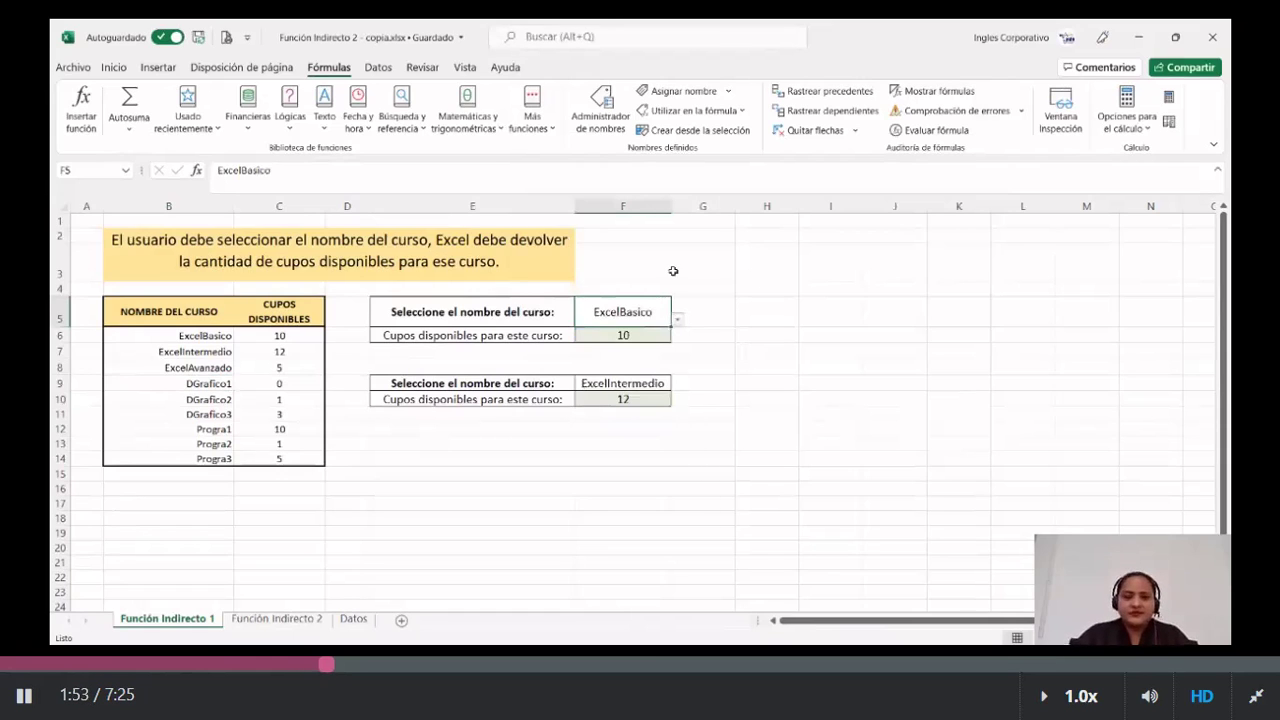
# Examine the data validation settings of cell F5, including the allowed type and the list's source range.
pyautogui.click(380, 68)
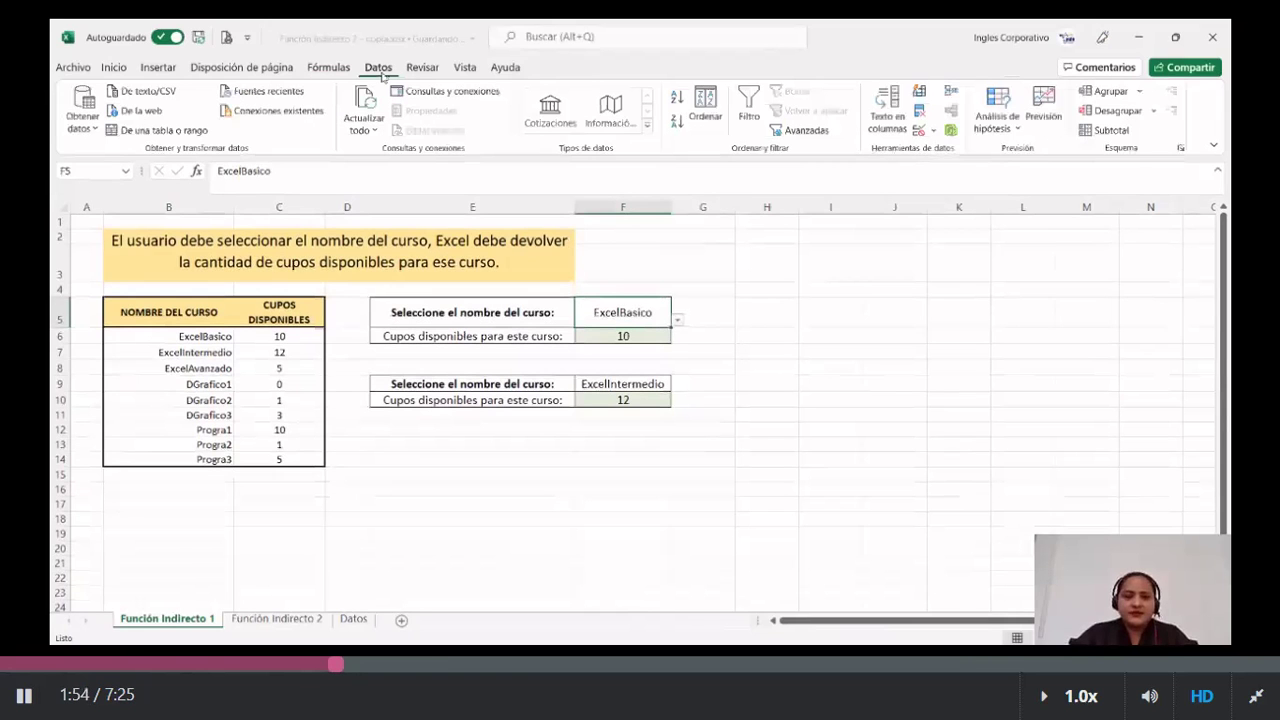
pyautogui.click(922, 131)
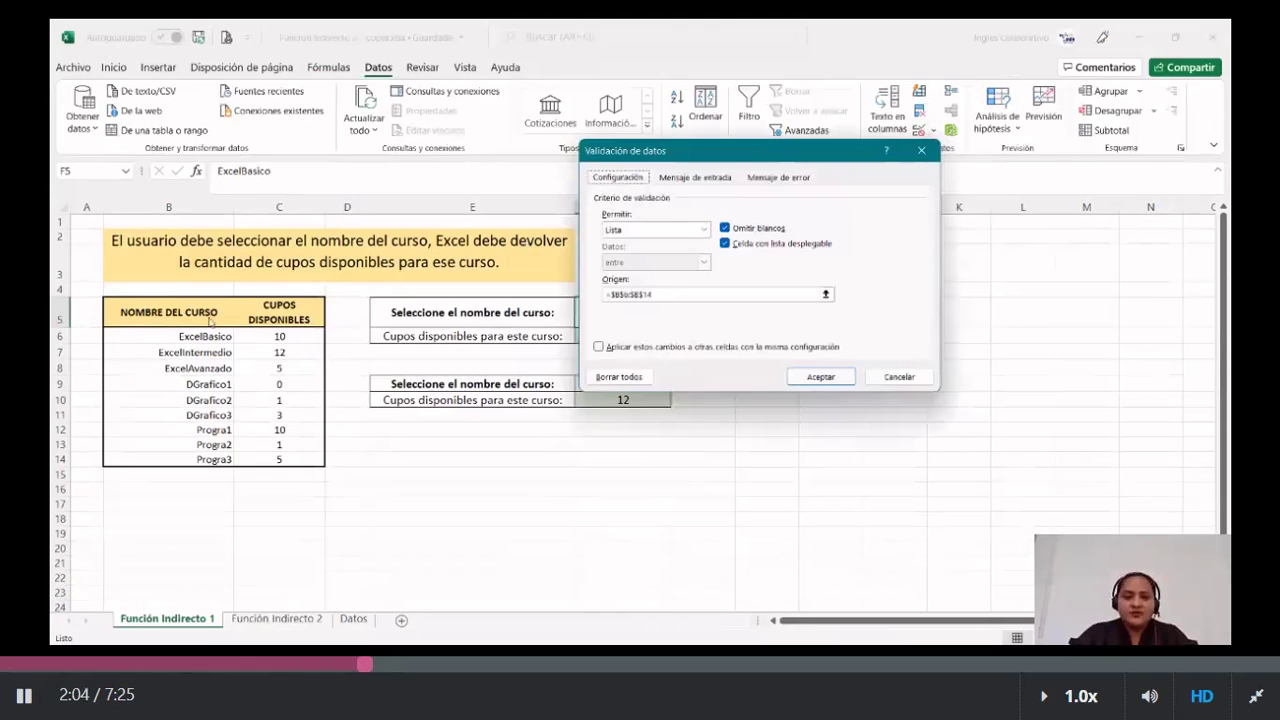
pyautogui.click(720, 292)
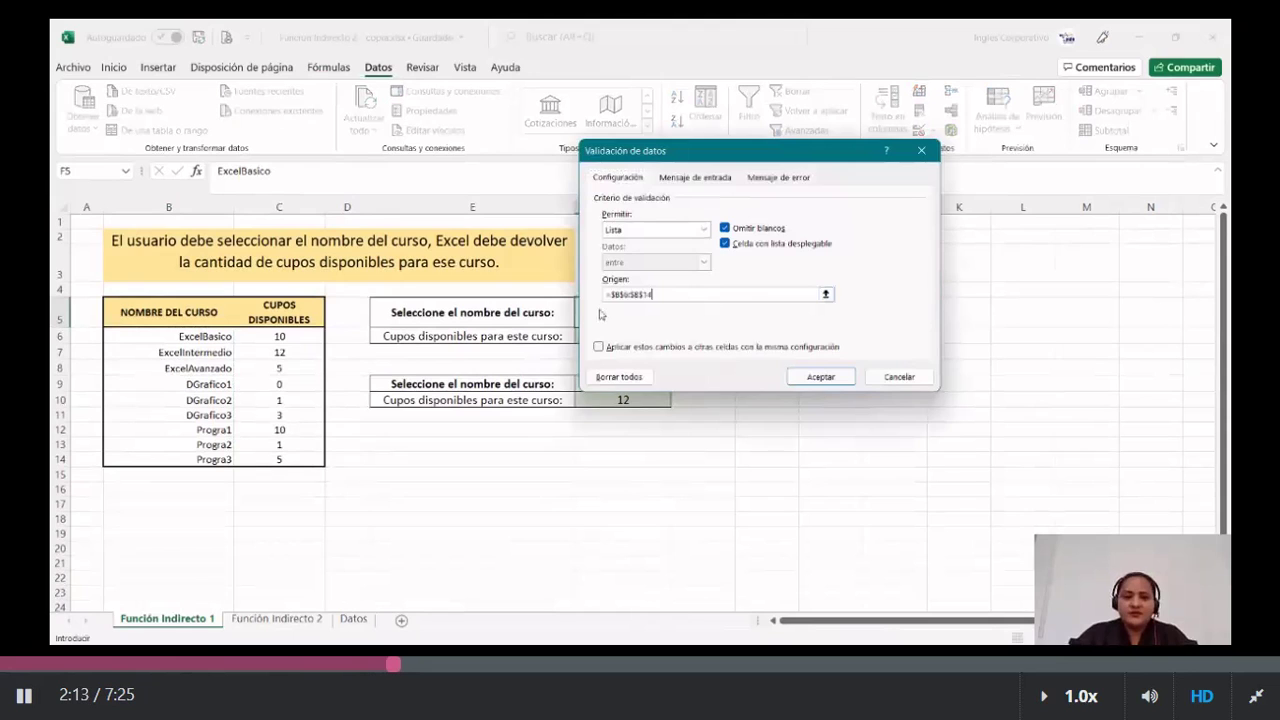
pyautogui.write('+')
pyautogui.click(182, 340)
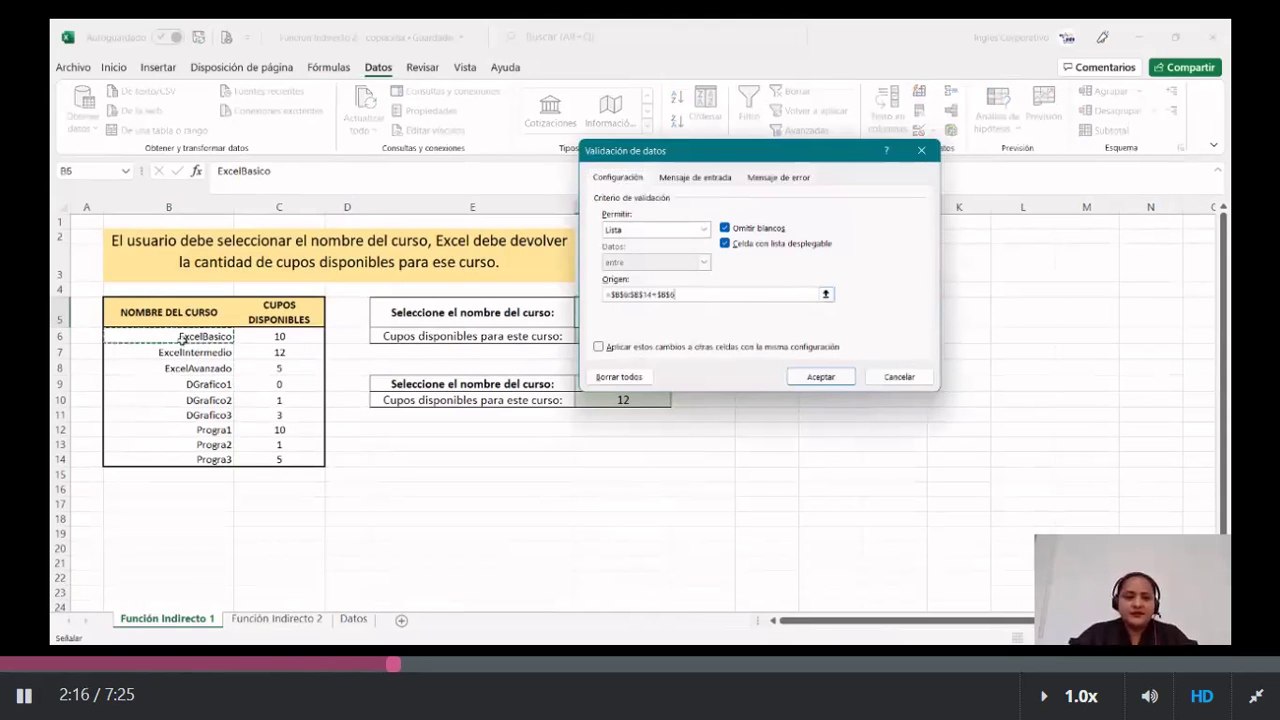
pyautogui.click(188, 455)
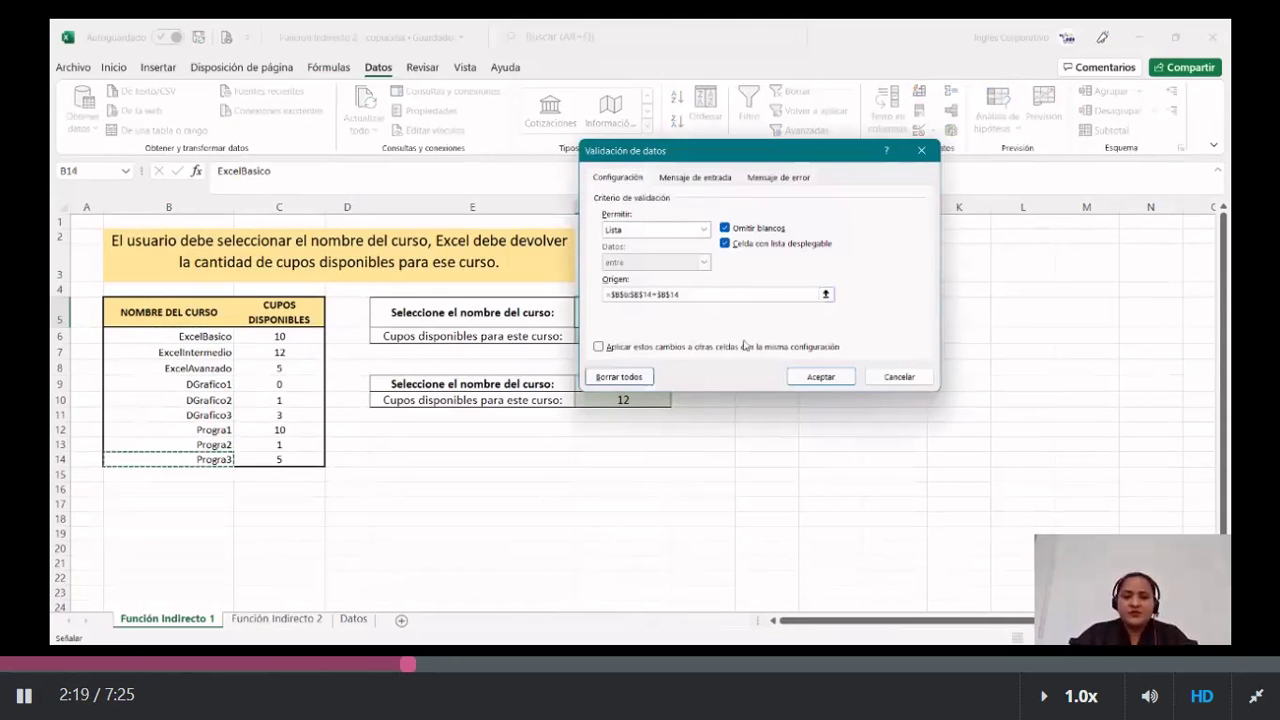
pyautogui.click(821, 377)
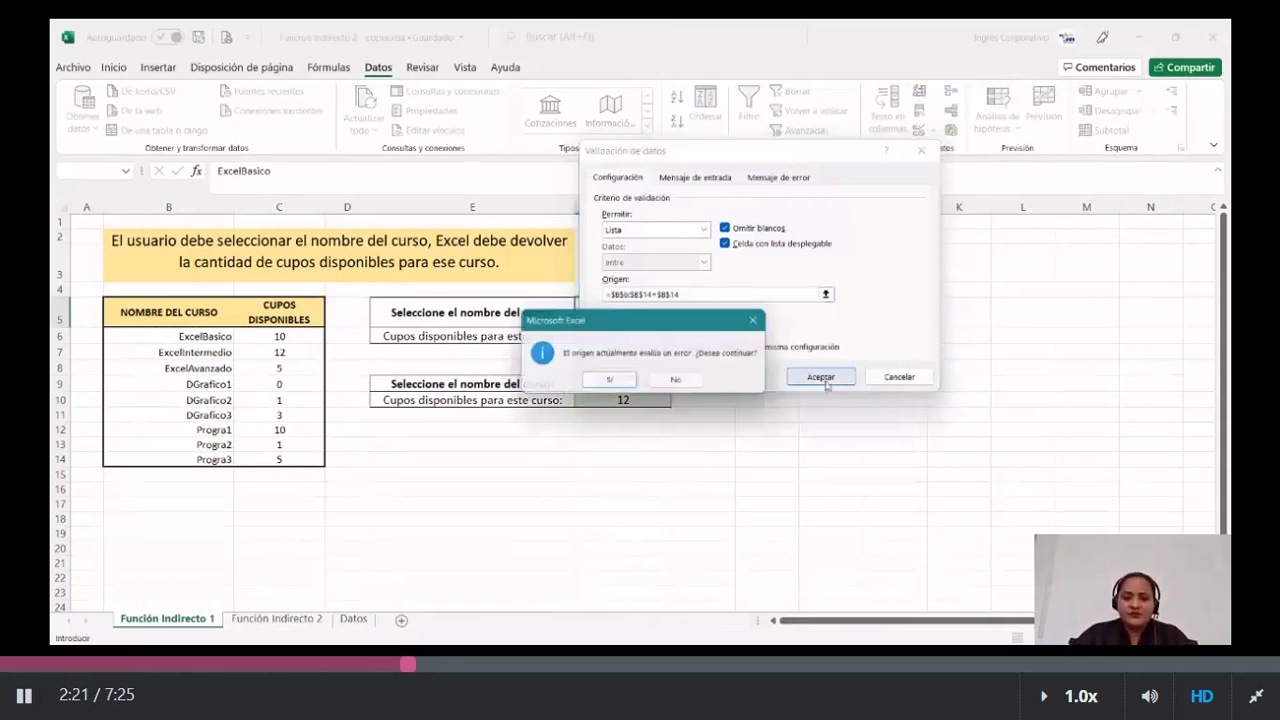
pyautogui.click(680, 383)
pyautogui.click(899, 377)
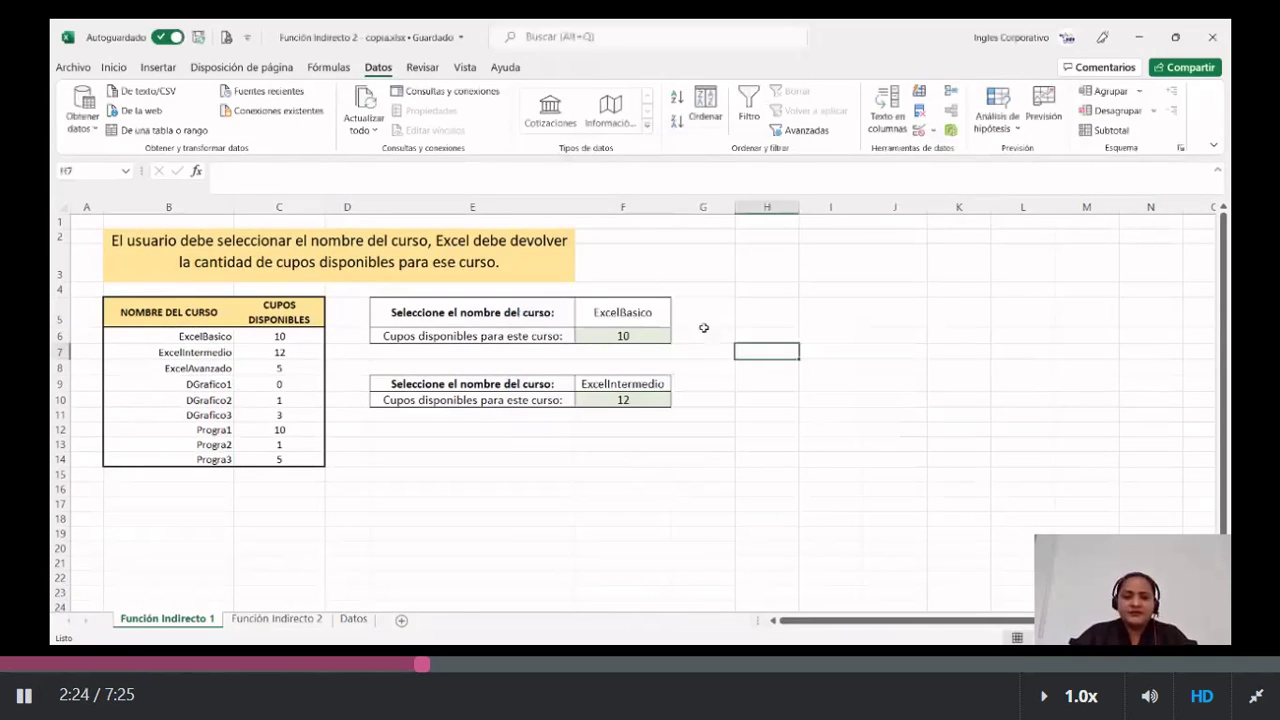
# Compare the options in cell F5's drop-down list with the course names in the table, ending on Progra2.
pyautogui.click(614, 314)
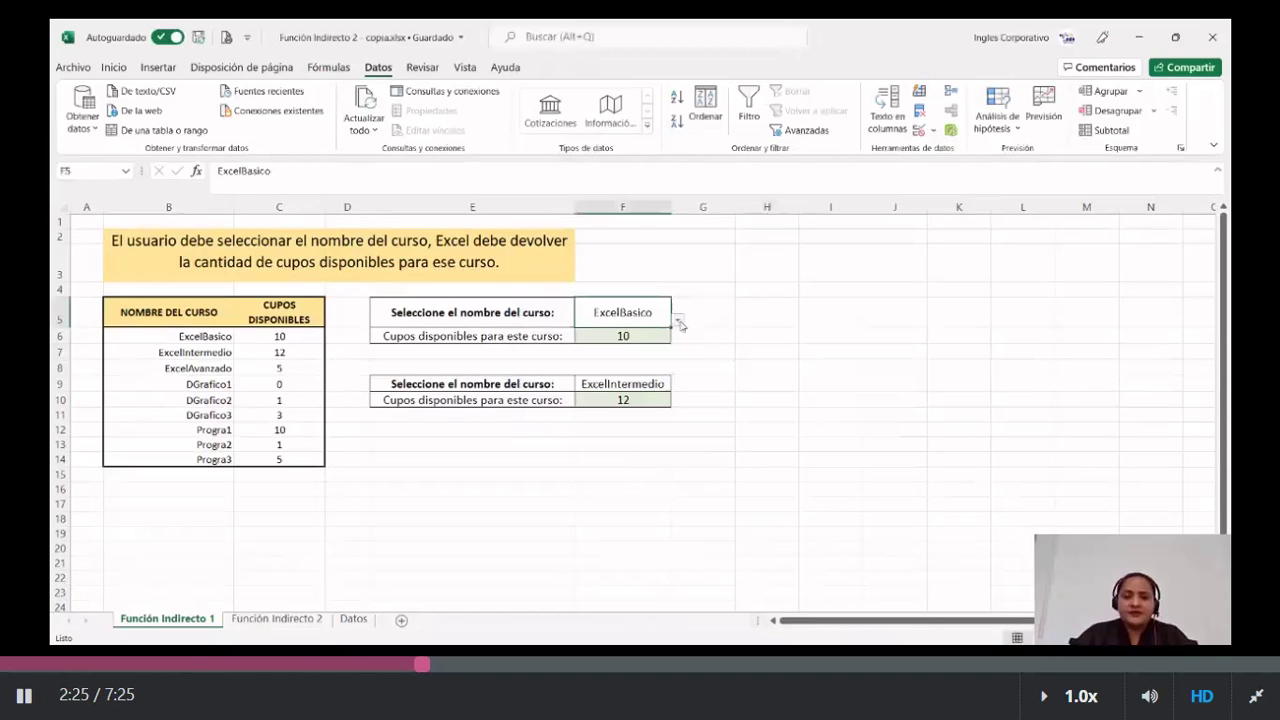
pyautogui.click(679, 322)
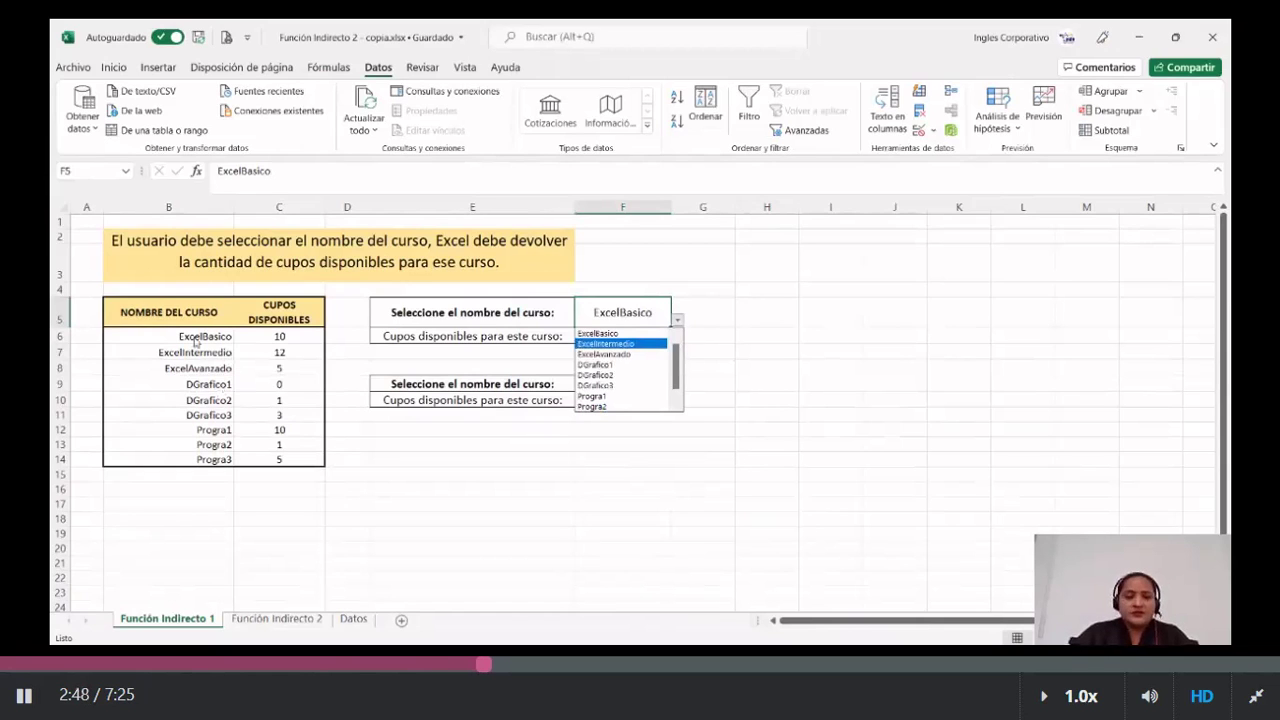
pyautogui.press('Escape')
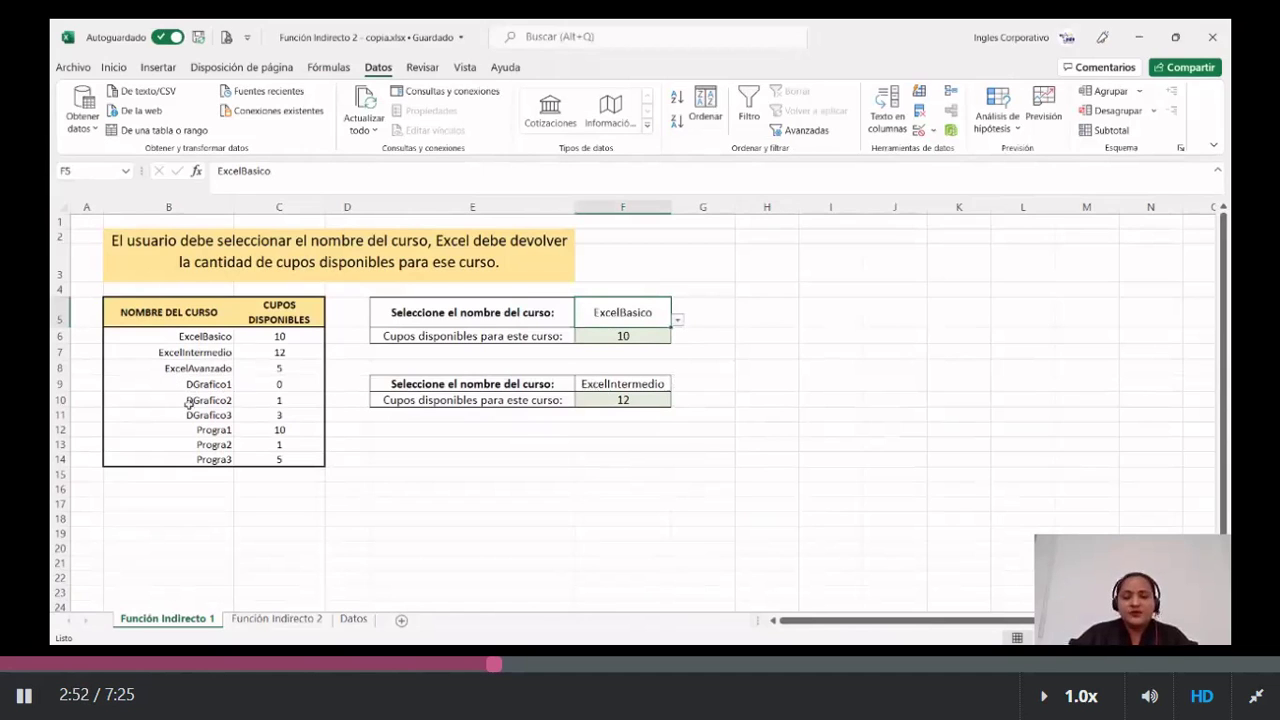
pyautogui.click(205, 444)
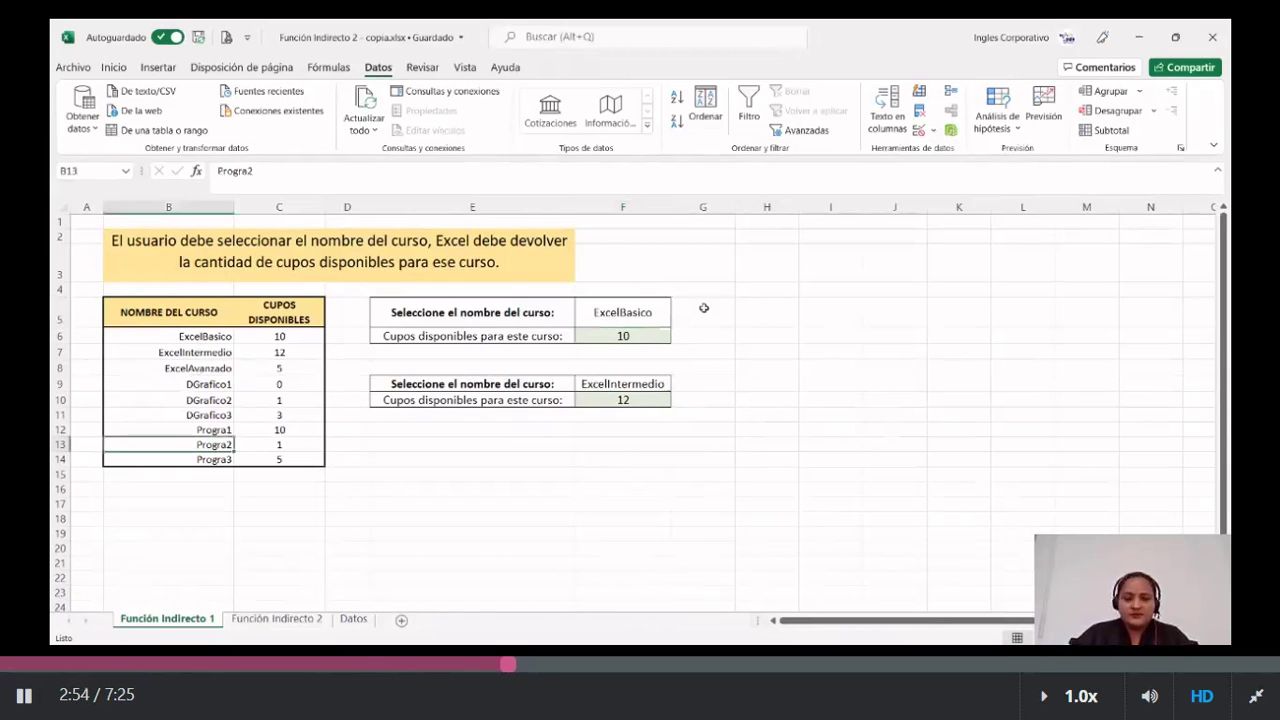
# Choose ExcelAvanzado from the course drop-down list in cell F5.
pyautogui.click(663, 325)
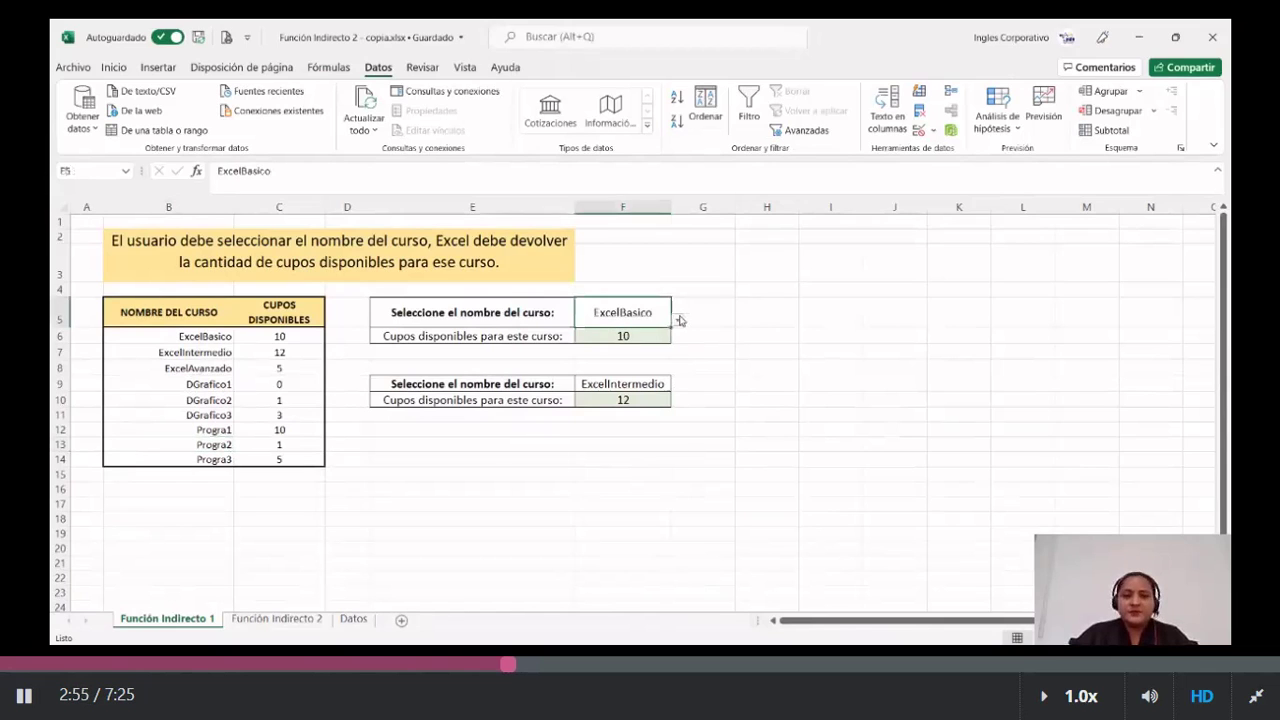
pyautogui.click(679, 320)
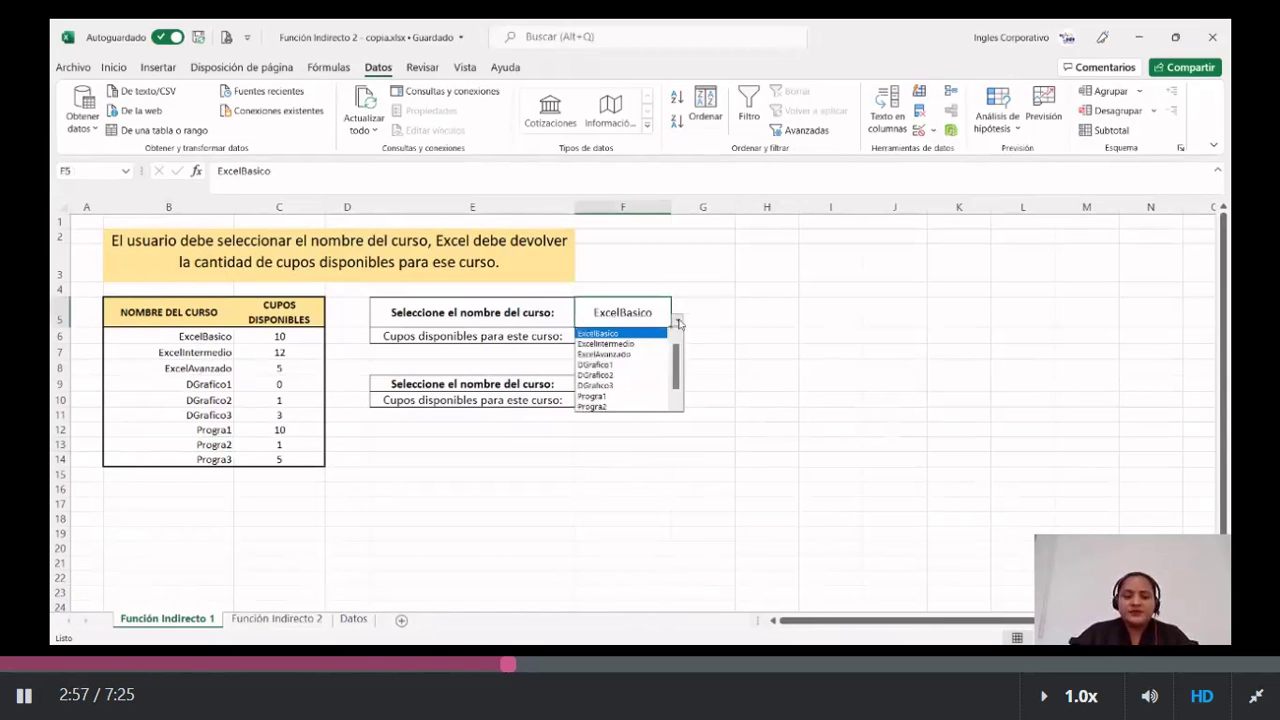
pyautogui.click(640, 355)
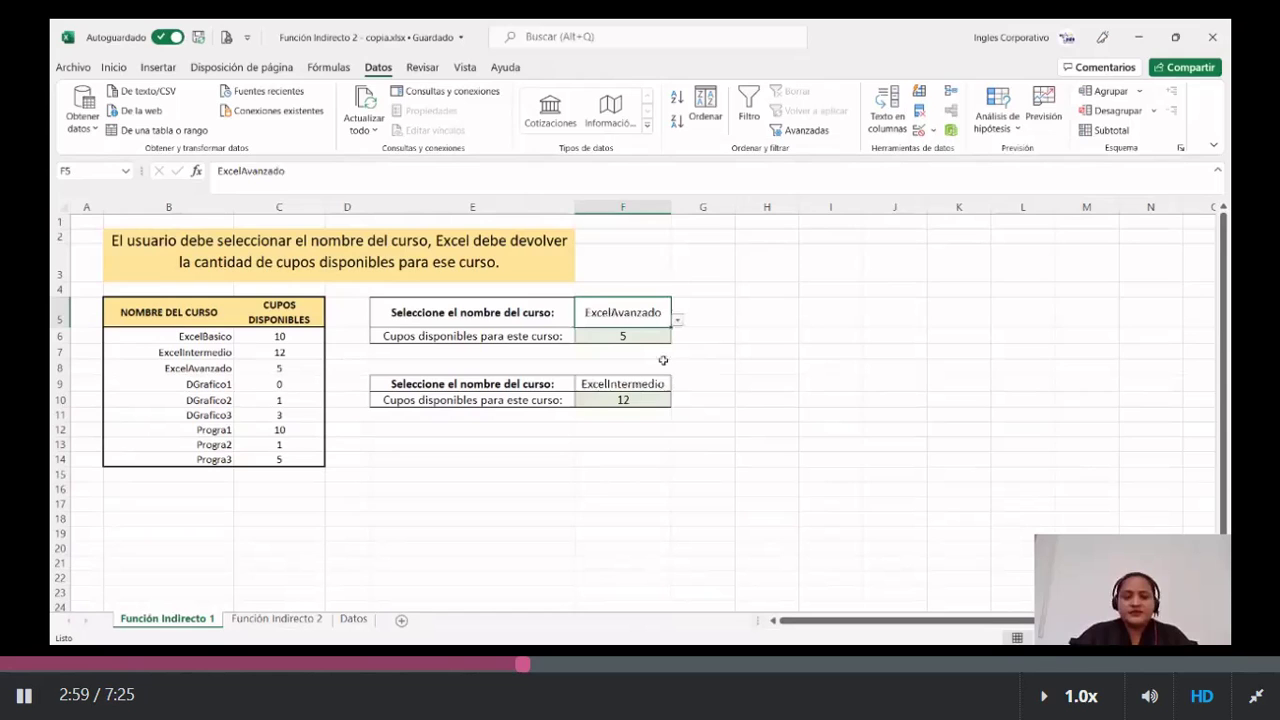
# Examine the INDIRECTO formula in cell F6 and the course cell it references, leaving the formula as it is.
pyautogui.click(672, 365)
pyautogui.click(637, 335)
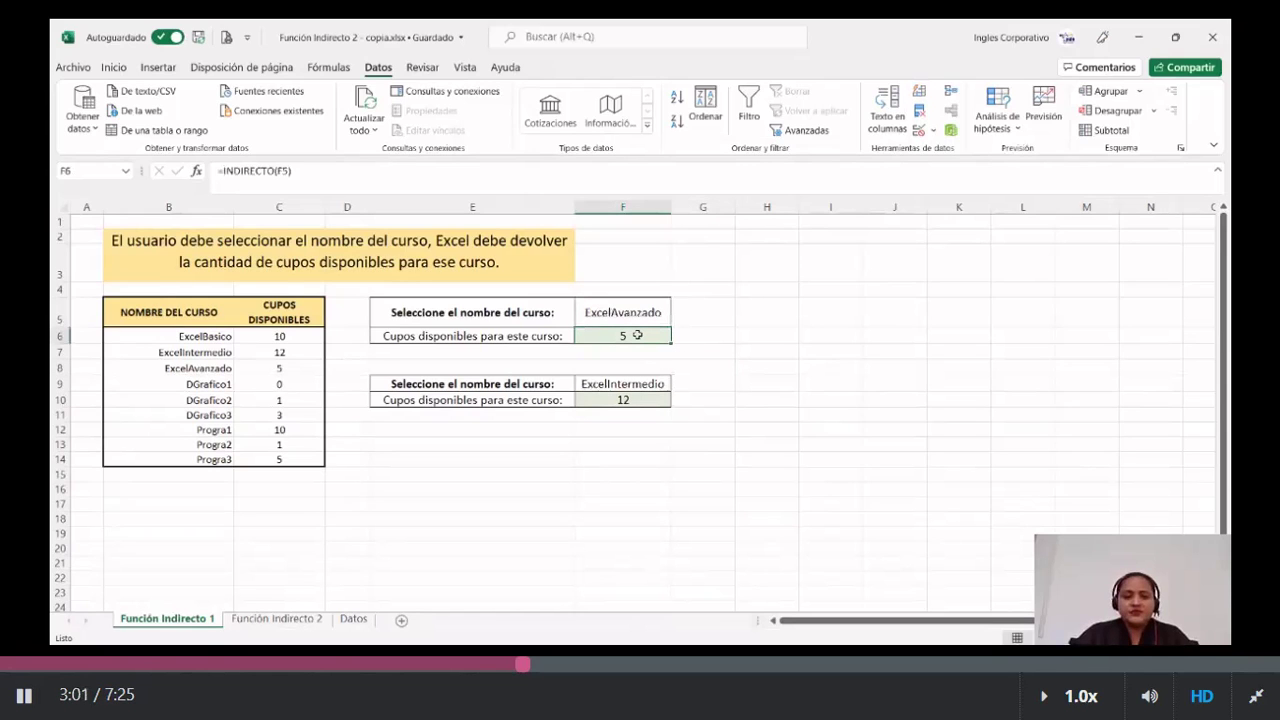
pyautogui.click(467, 190)
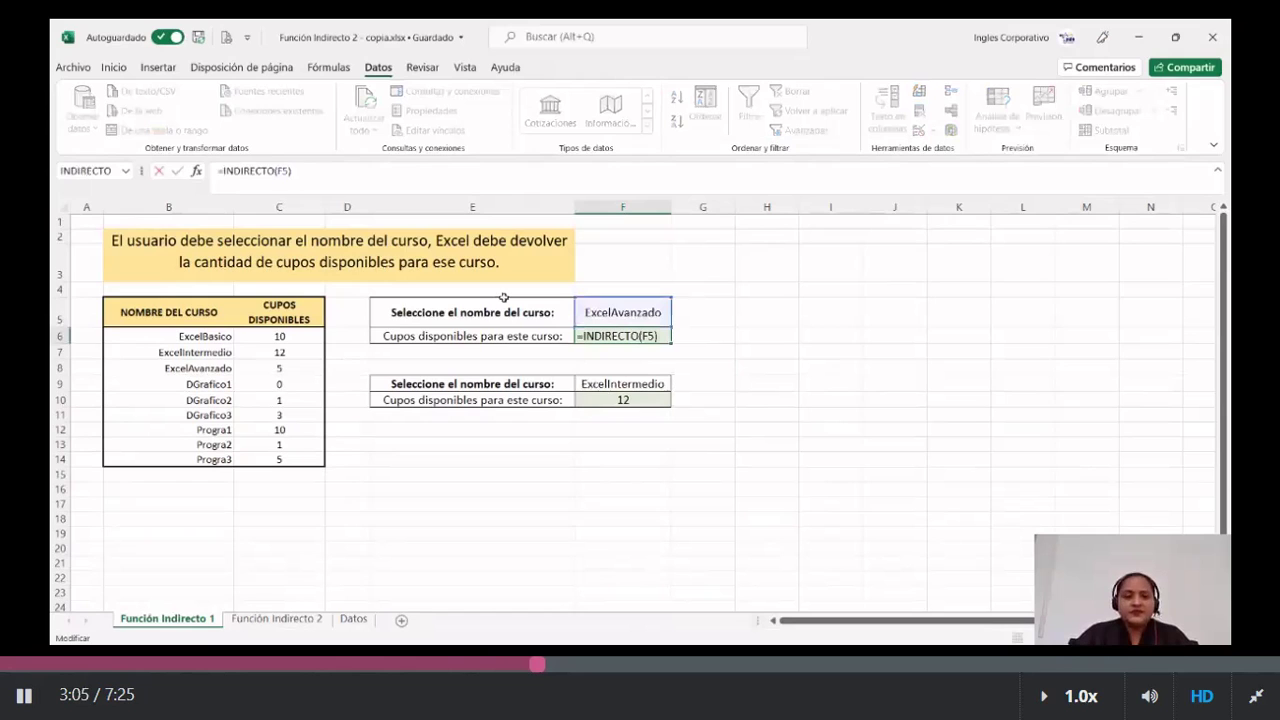
pyautogui.press('Return')
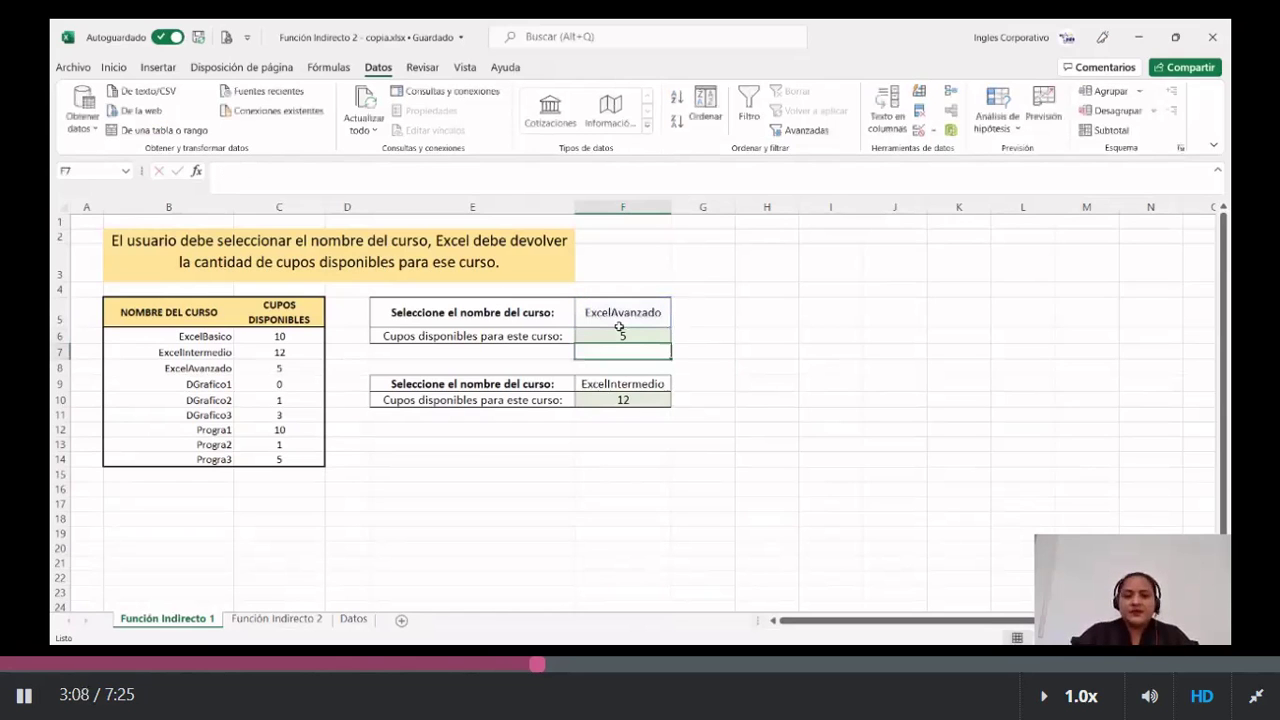
pyautogui.click(622, 313)
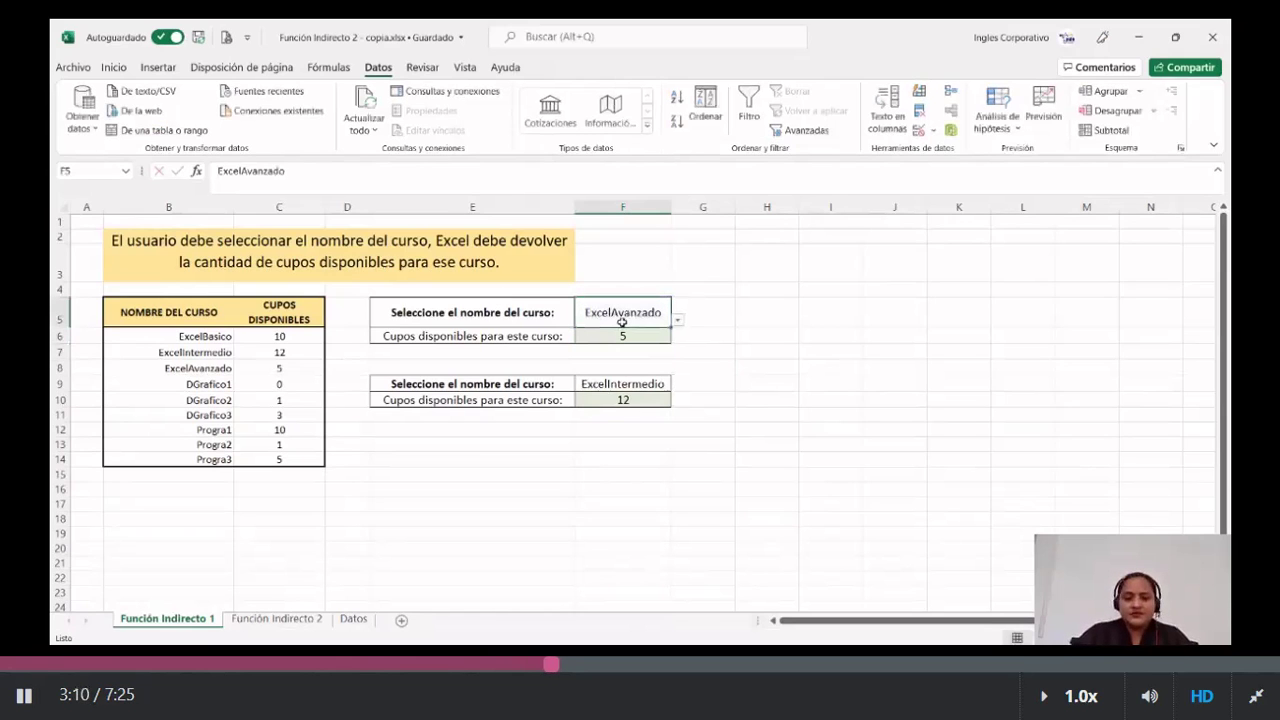
pyautogui.press('Down')
# Choose DGrafico2 from the course drop-down list in cell F9.
pyautogui.click(606, 402)
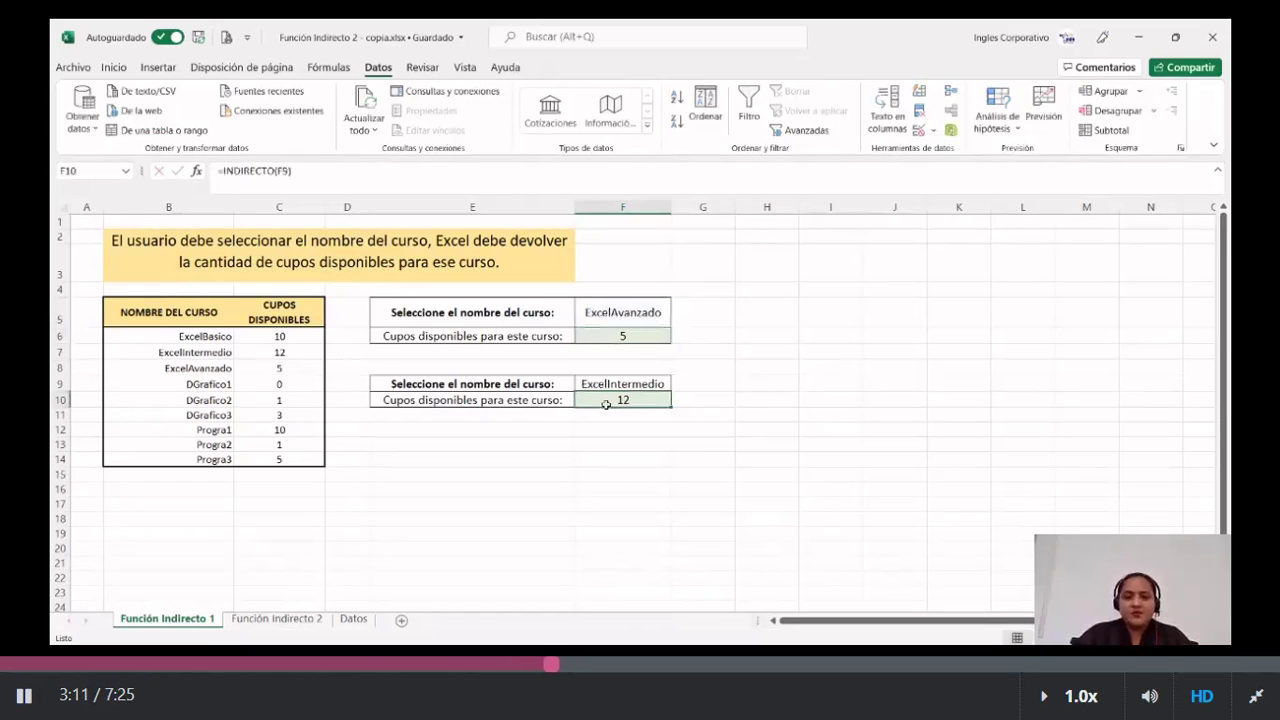
pyautogui.press('Up')
pyautogui.click(678, 386)
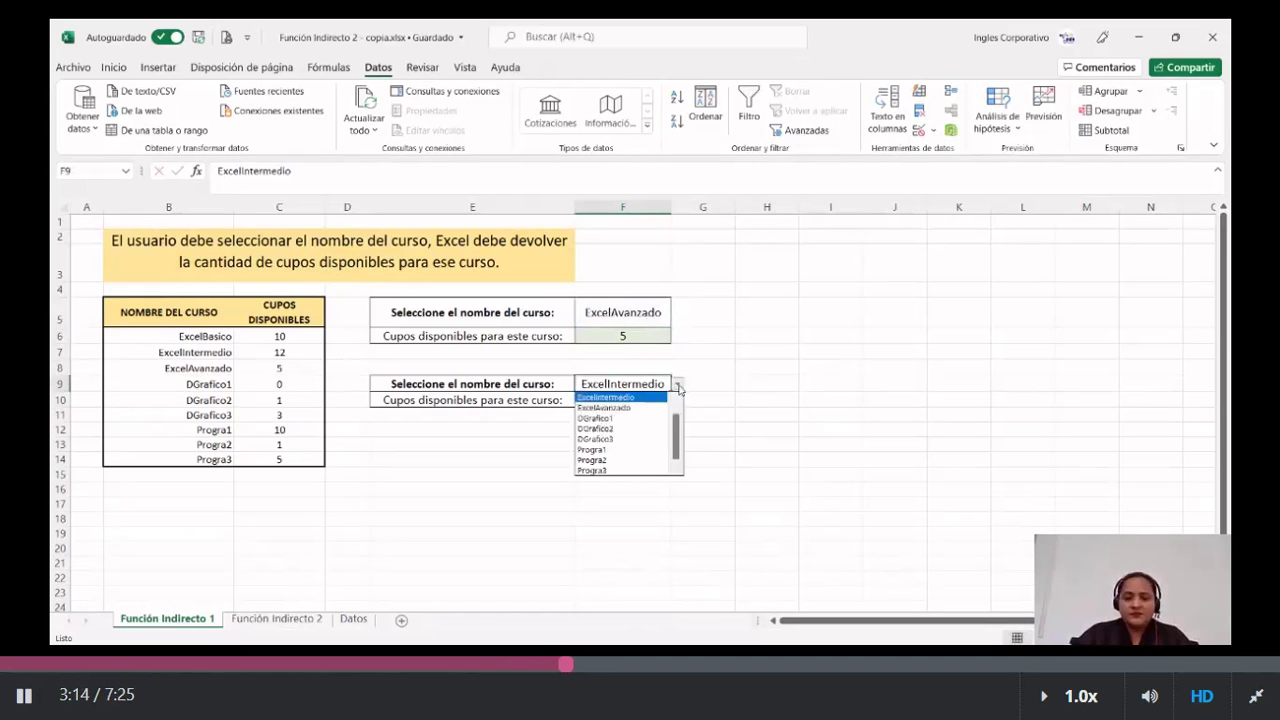
pyautogui.click(607, 430)
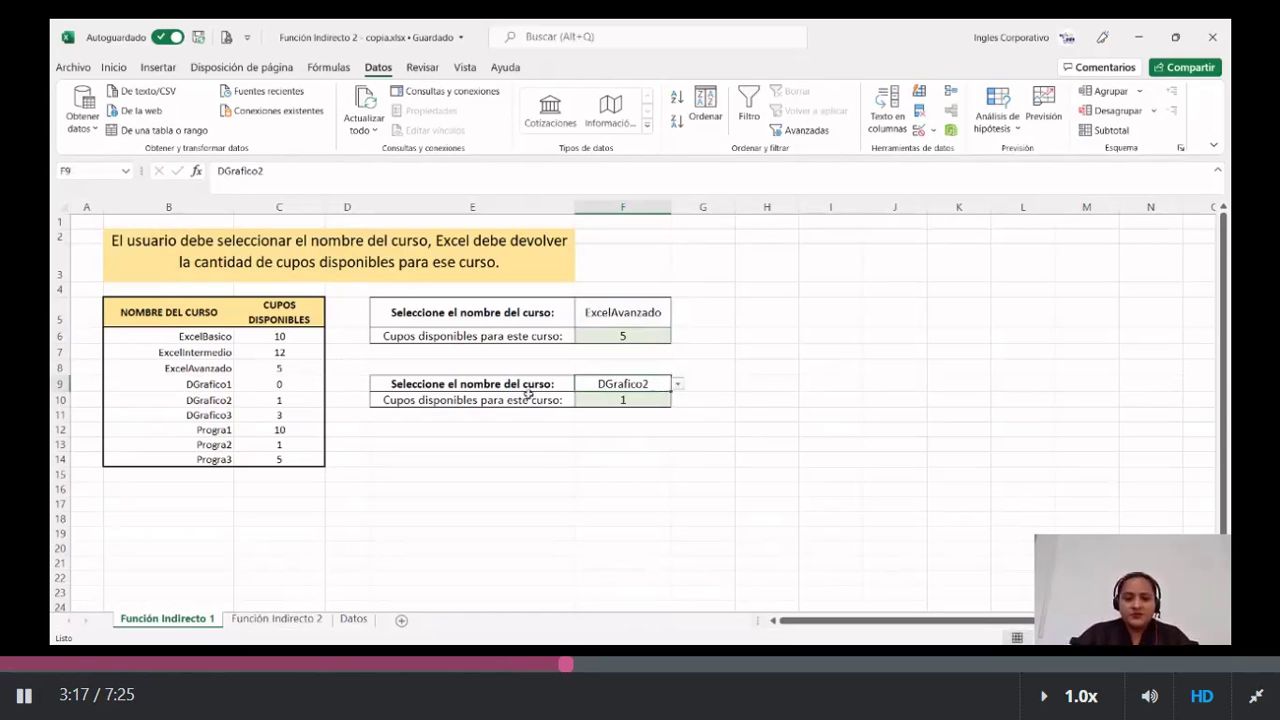
# Examine the INDIRECTO formula in cell F10 and the course cell it references, leaving the formula as it is.
pyautogui.click(640, 400)
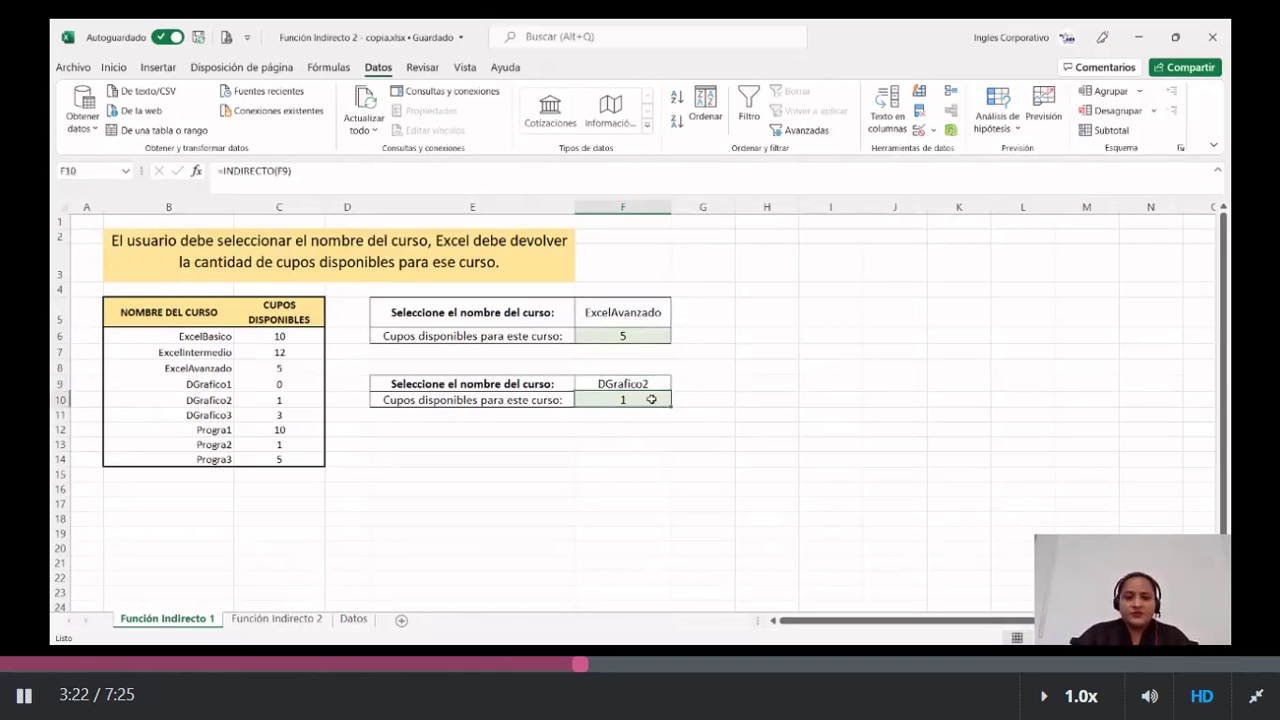
pyautogui.click(510, 177)
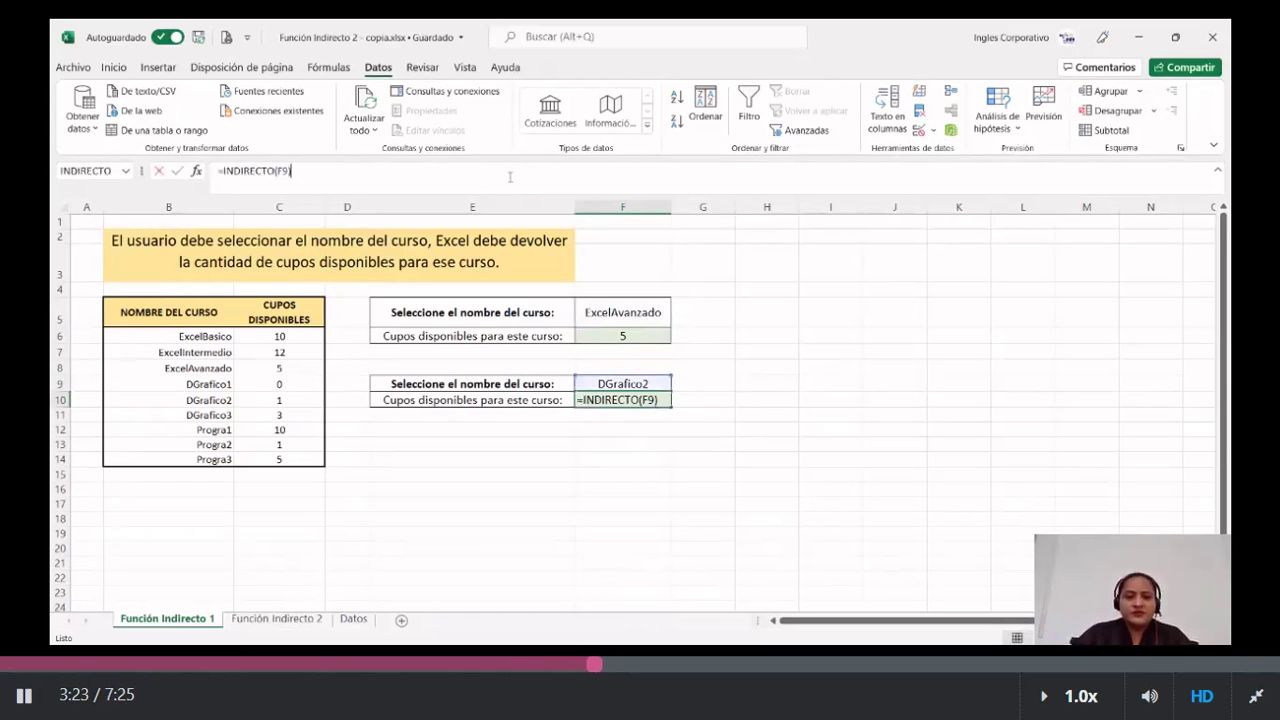
pyautogui.press('Return')
pyautogui.click(622, 473)
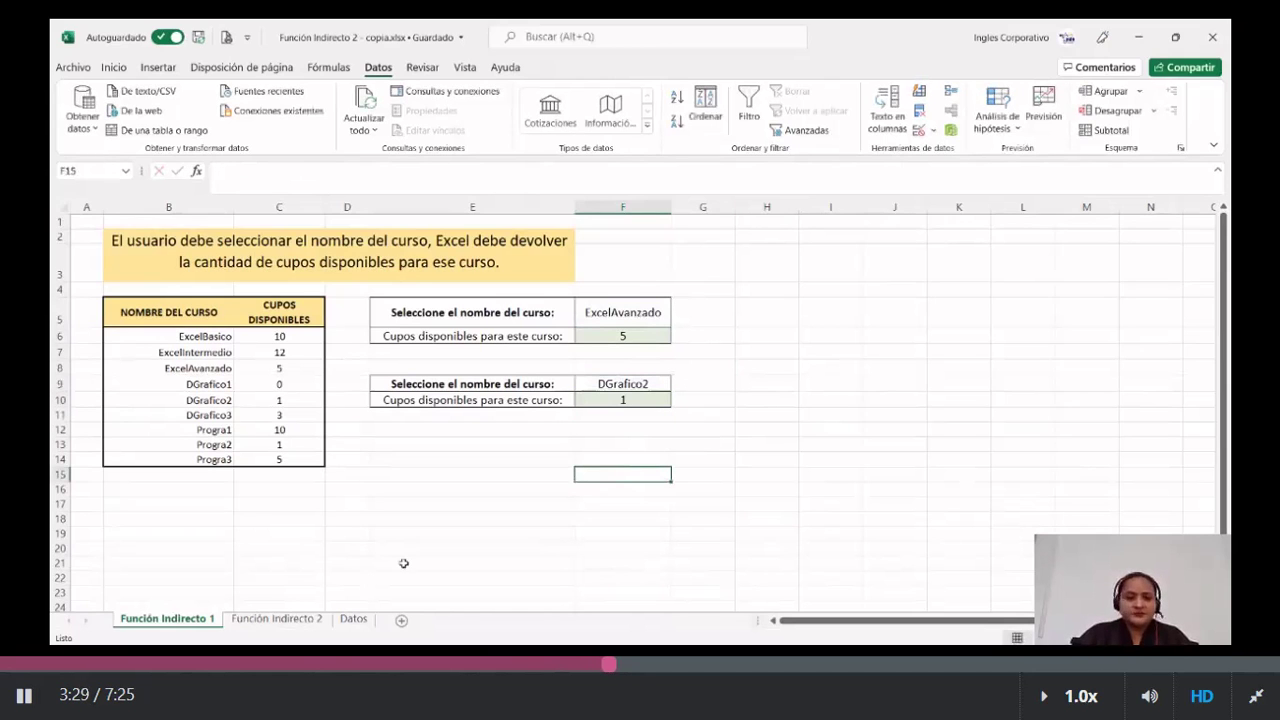
# Open the Name Manager and check which cells Progra2, Progra1, ExcelIntermedio and ExcelAvanzado refer to.
pyautogui.click(330, 67)
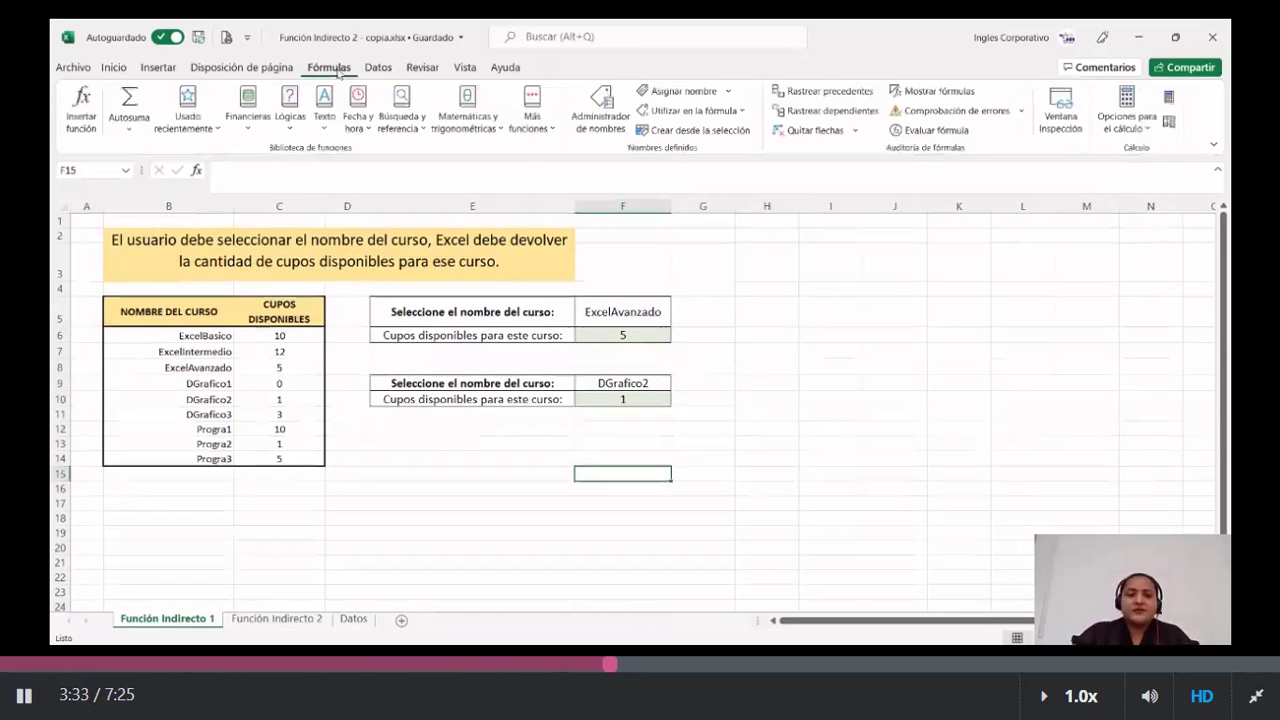
pyautogui.click(627, 92)
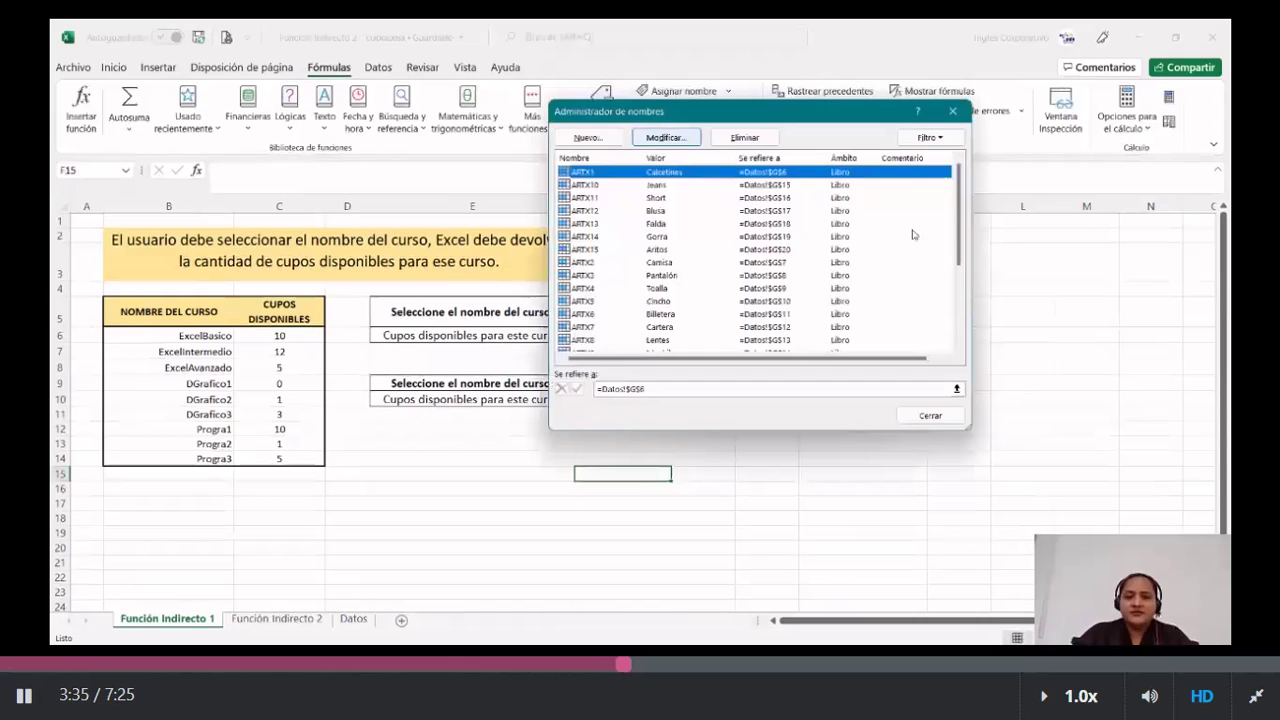
pyautogui.scroll(-1, 960, 240)
pyautogui.moveTo(960, 240); pyautogui.dragTo(967, 305)
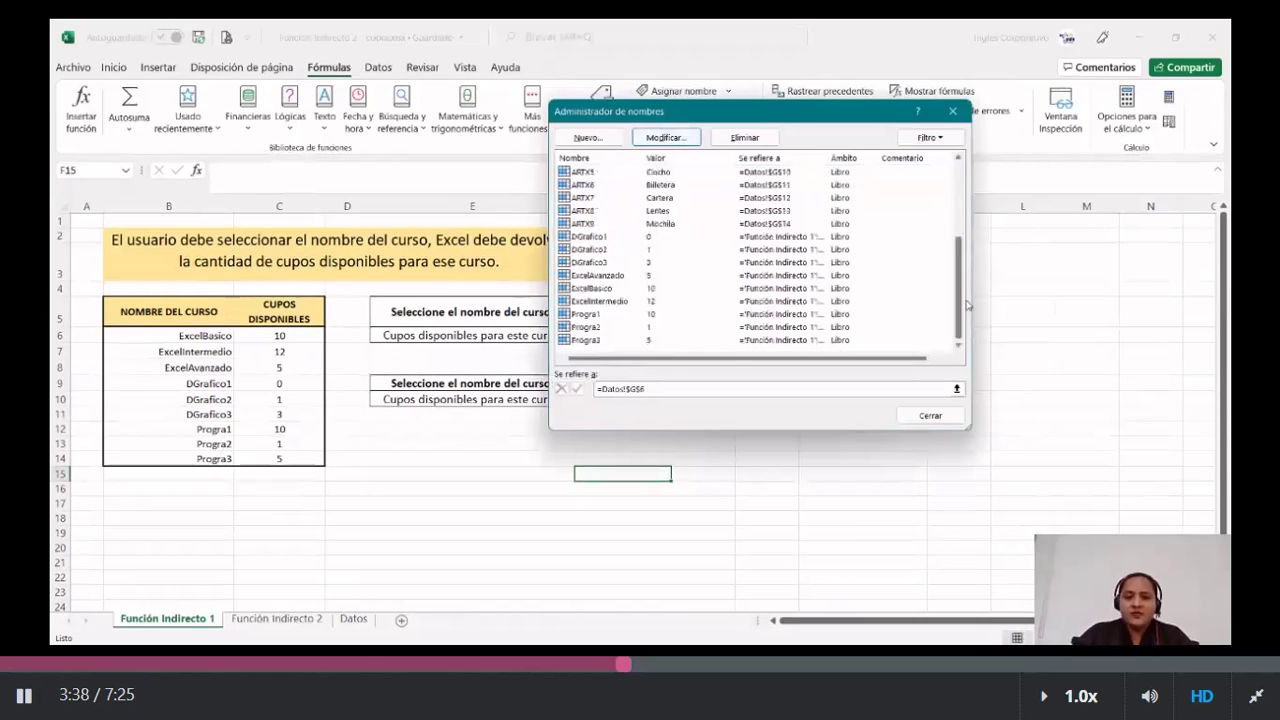
pyautogui.click(586, 327)
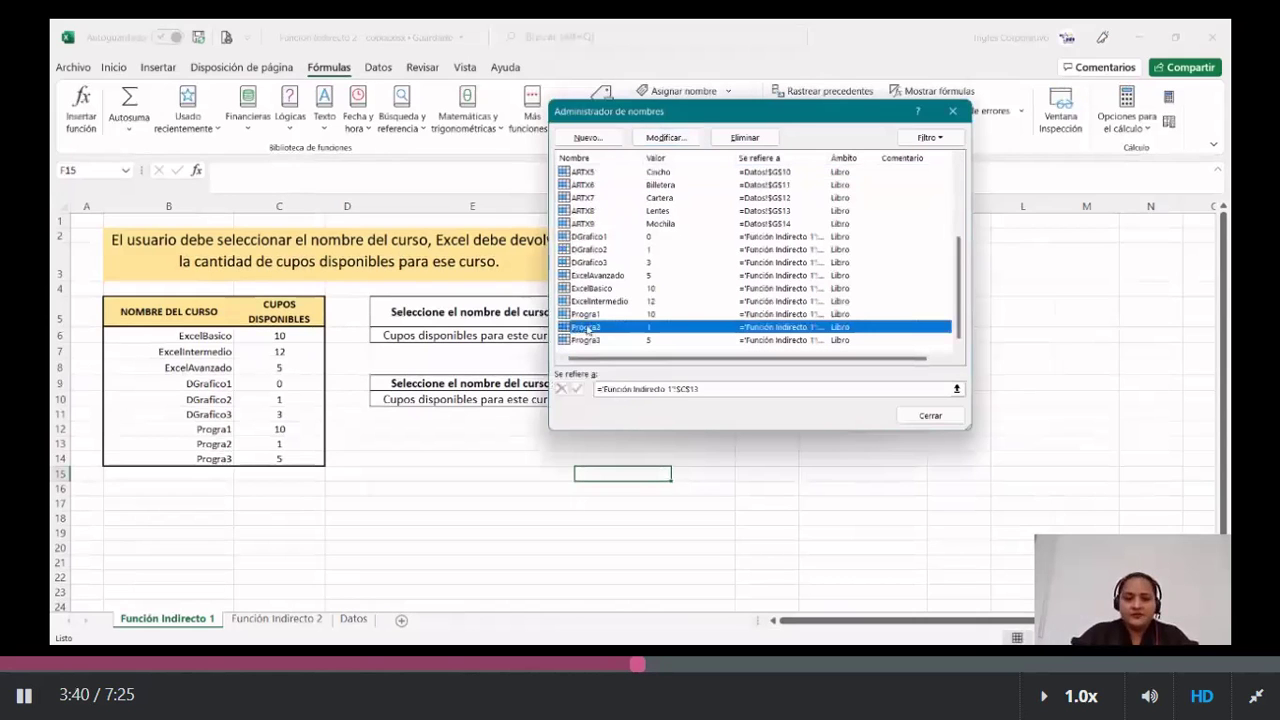
pyautogui.click(586, 315)
pyautogui.click(588, 301)
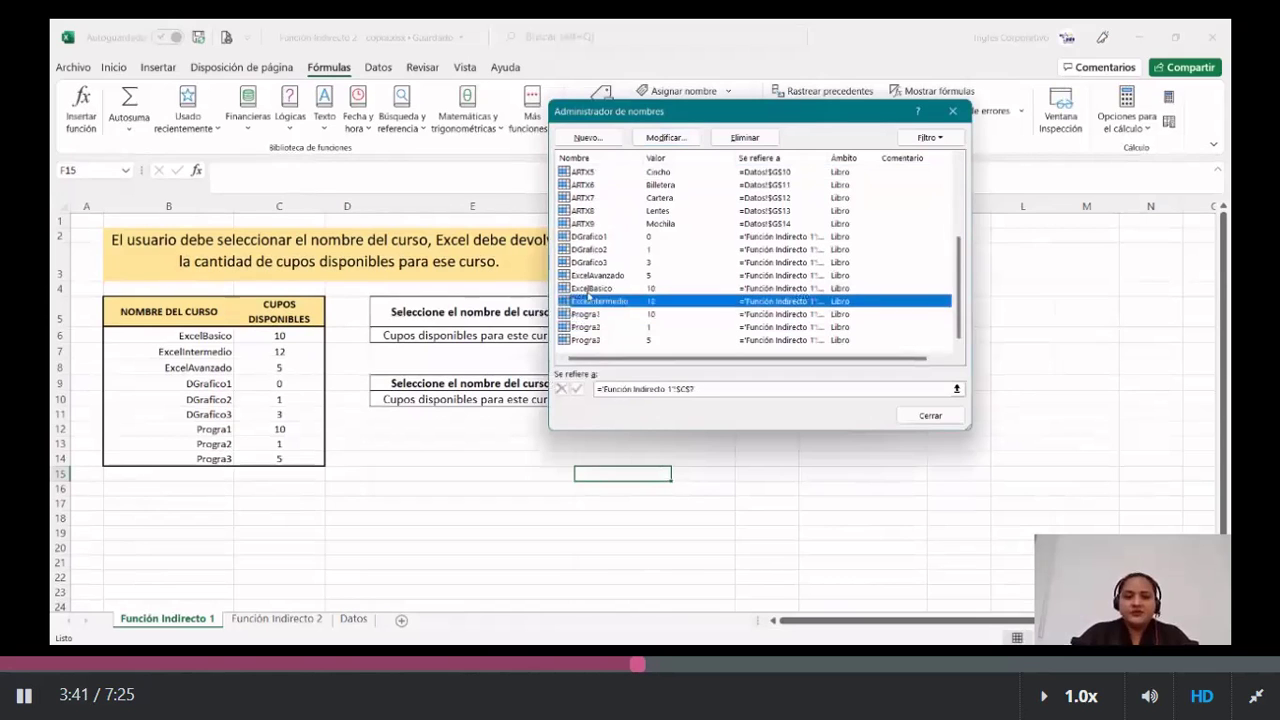
pyautogui.click(596, 276)
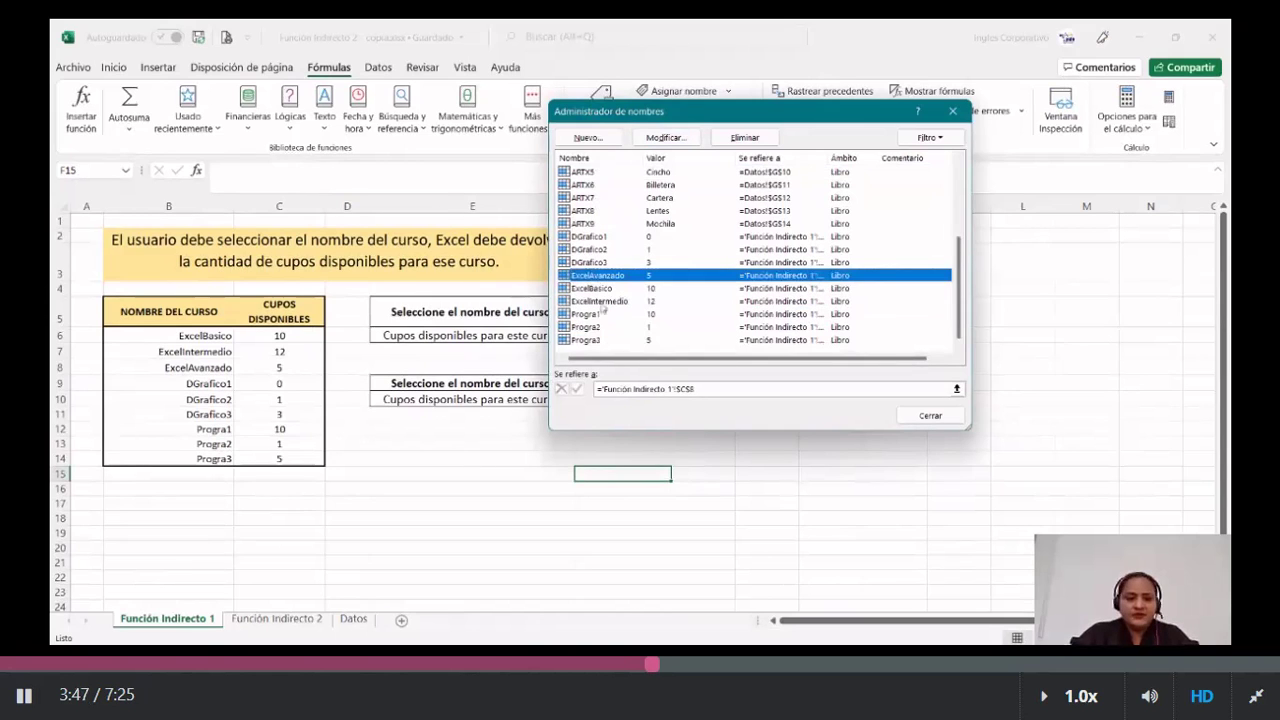
# Delete the defined names ExcelBasico and ExcelIntermedio, confirming each deletion, and close the Name Manager.
pyautogui.click(597, 289)
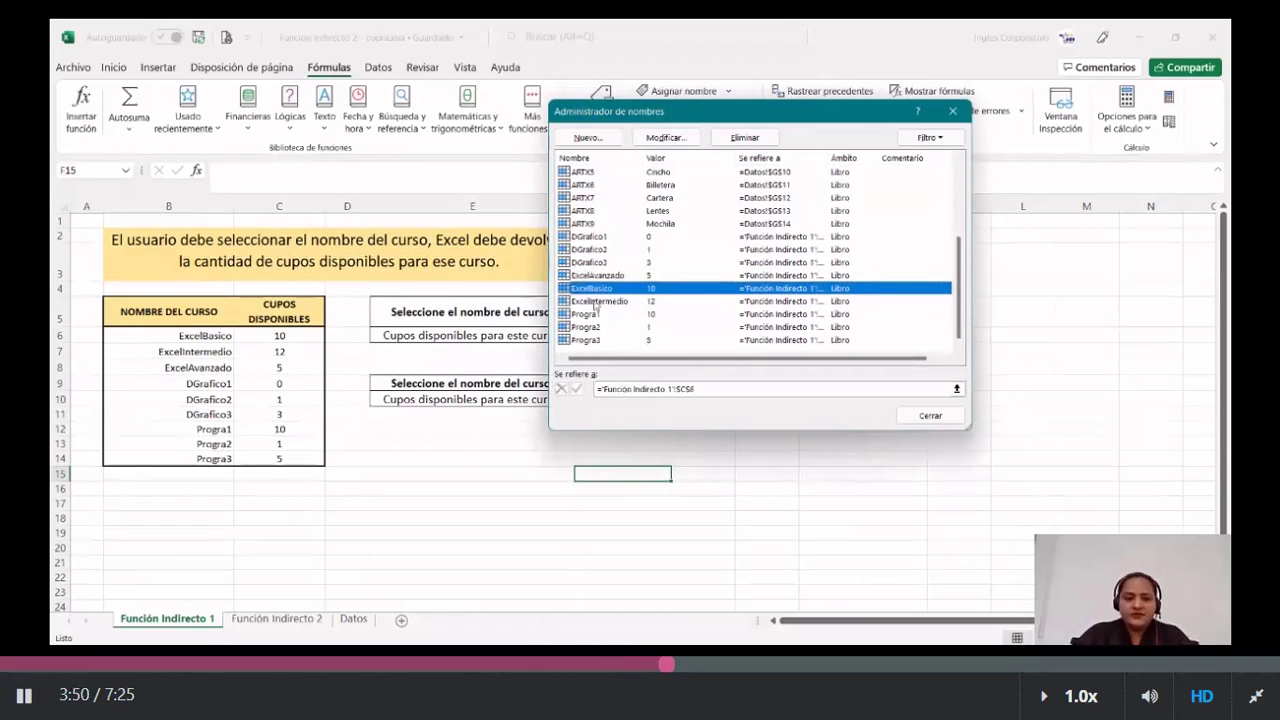
pyautogui.click(730, 139)
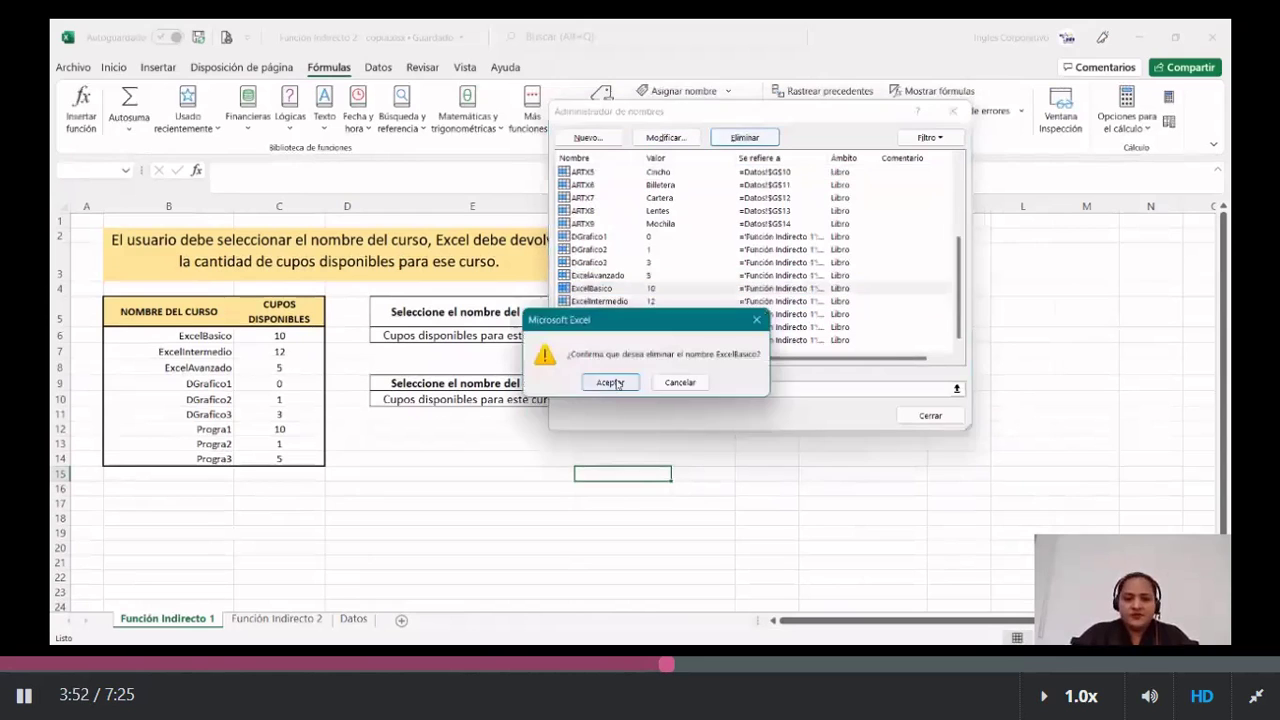
pyautogui.click(612, 383)
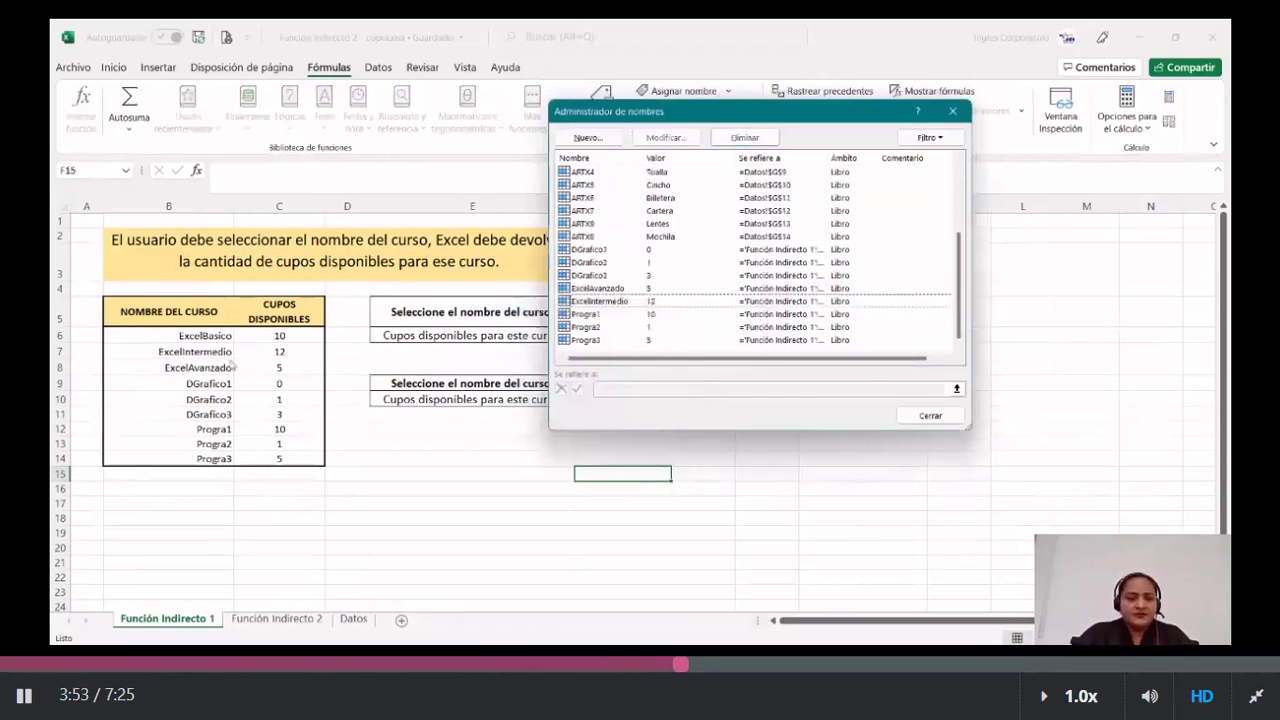
pyautogui.click(653, 301)
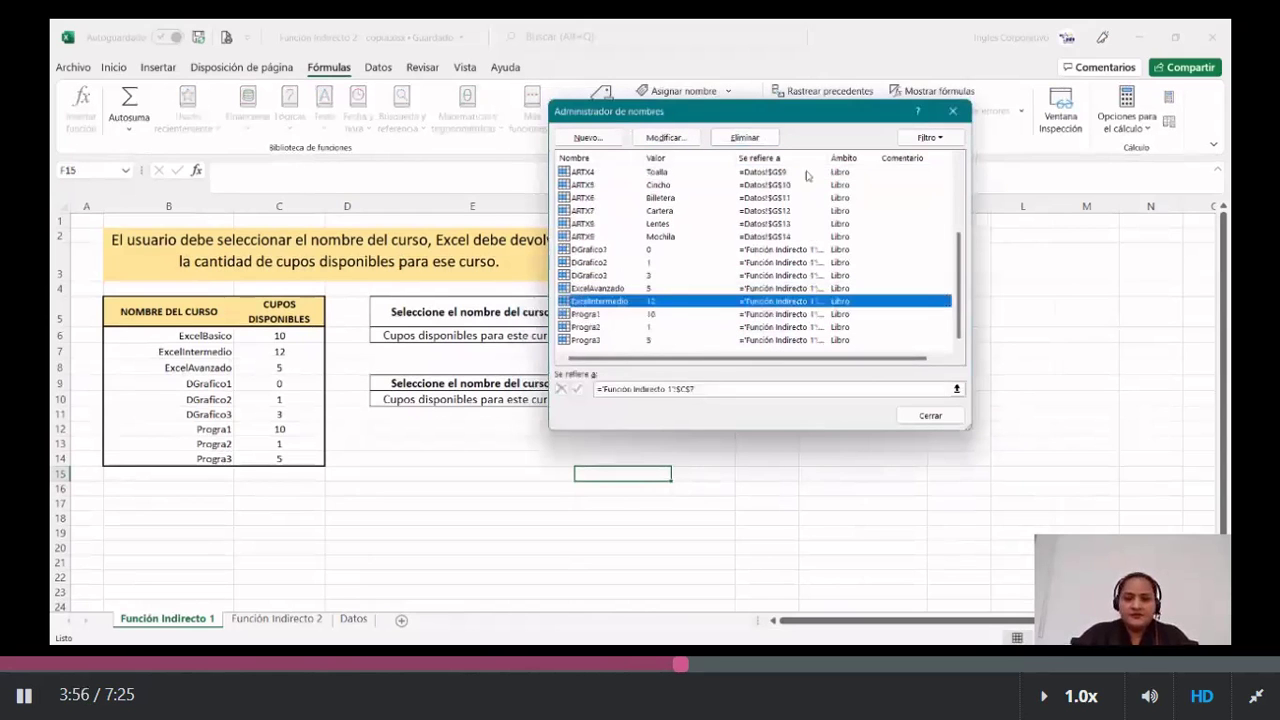
pyautogui.press('Delete')
pyautogui.click(620, 381)
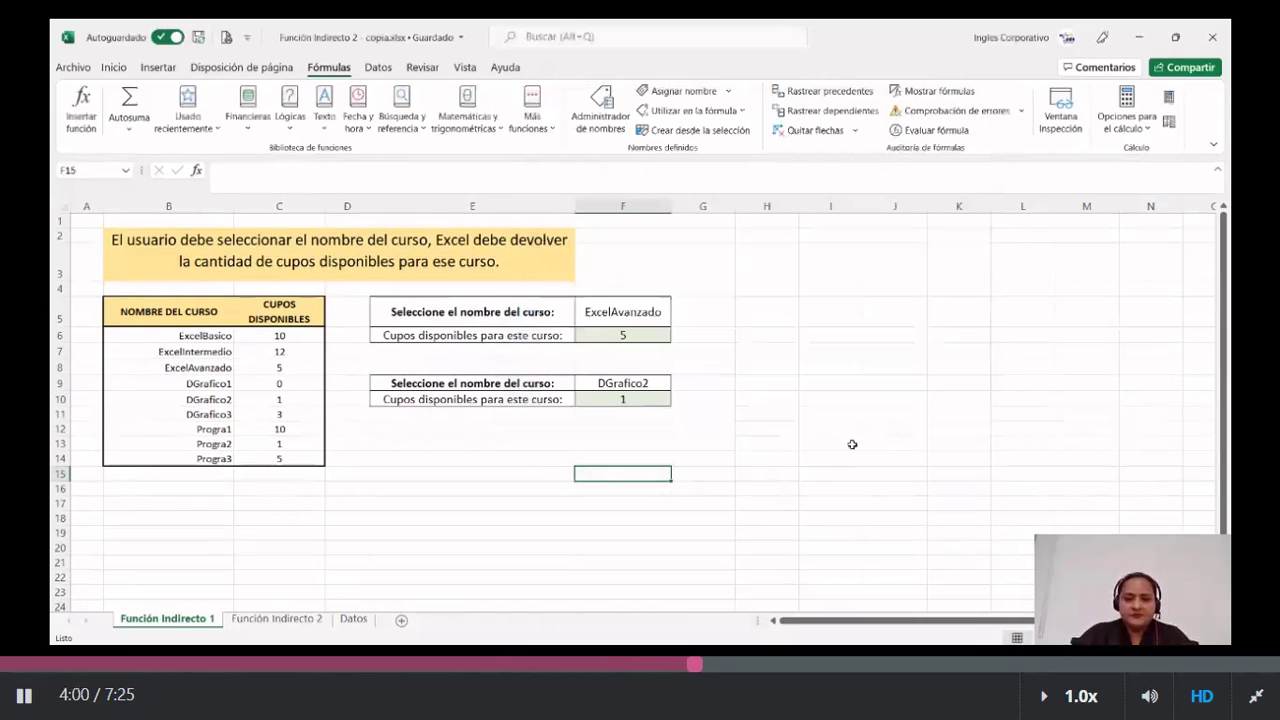
# Choose ExcelIntermedio from cell F5's drop-down list and check the INDIRECTO formula's result in cell F6.
pyautogui.click(652, 312)
pyautogui.click(678, 319)
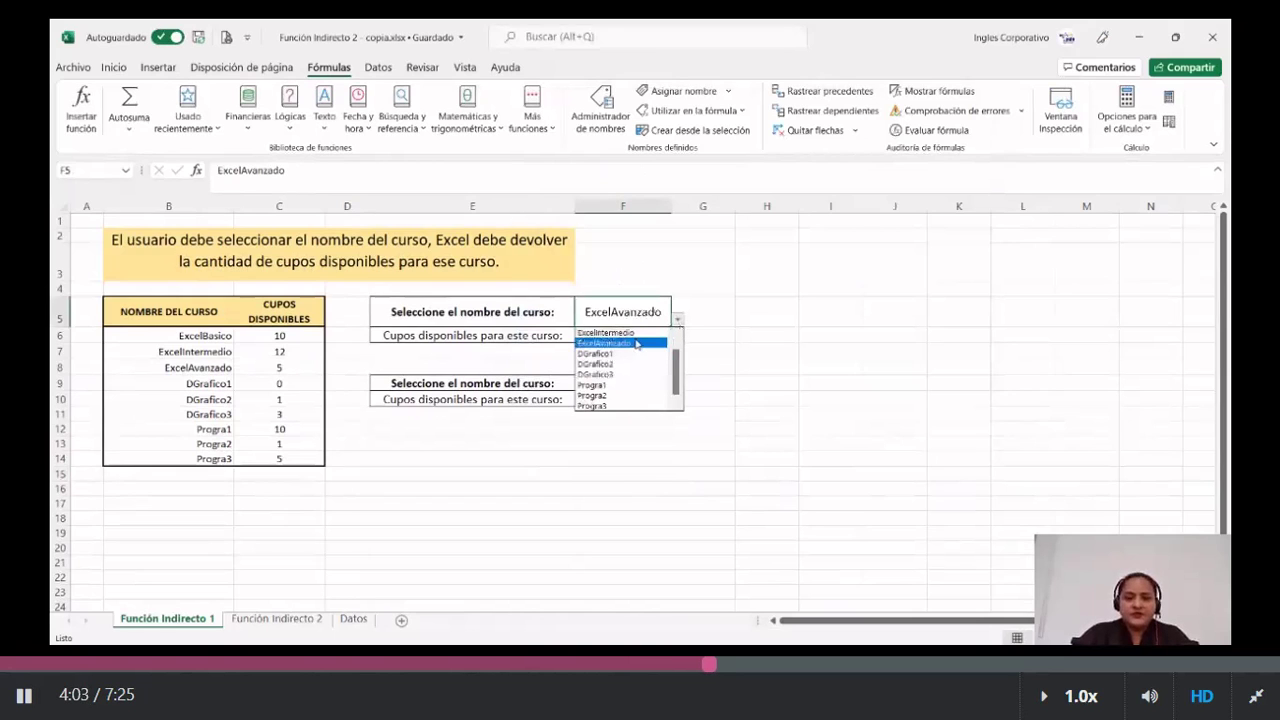
pyautogui.click(640, 333)
pyautogui.click(654, 334)
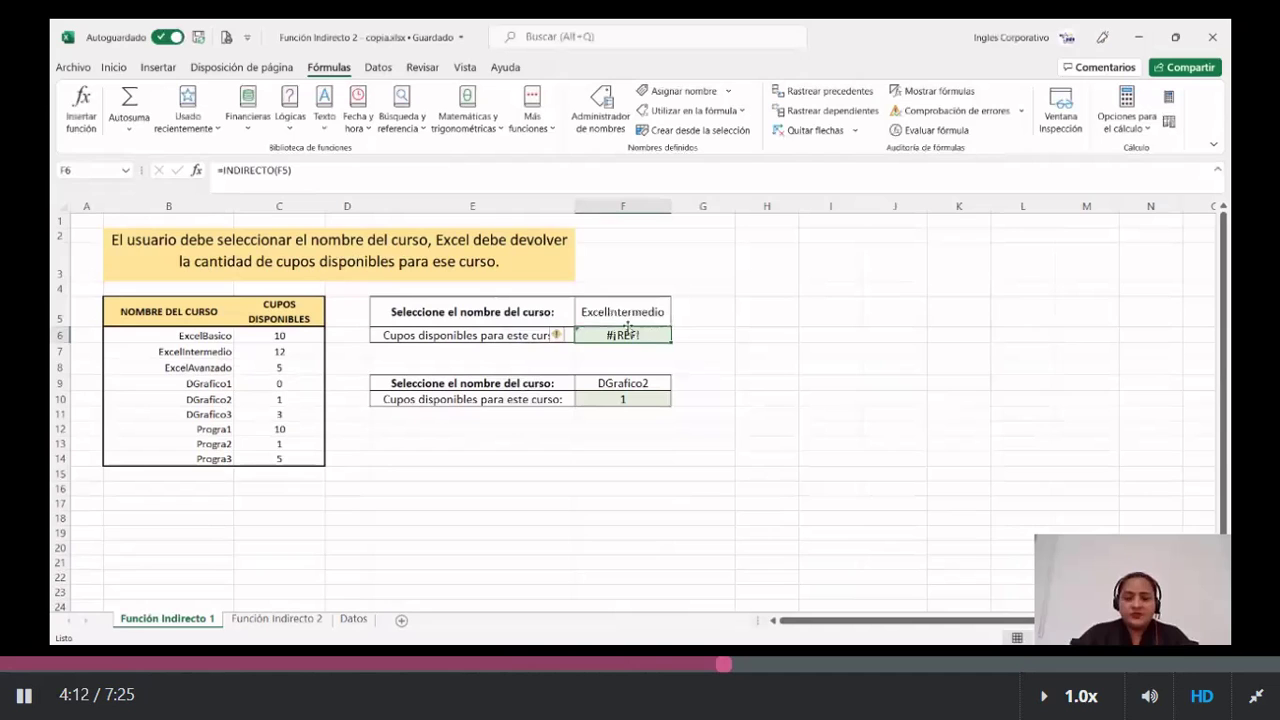
pyautogui.click(637, 313)
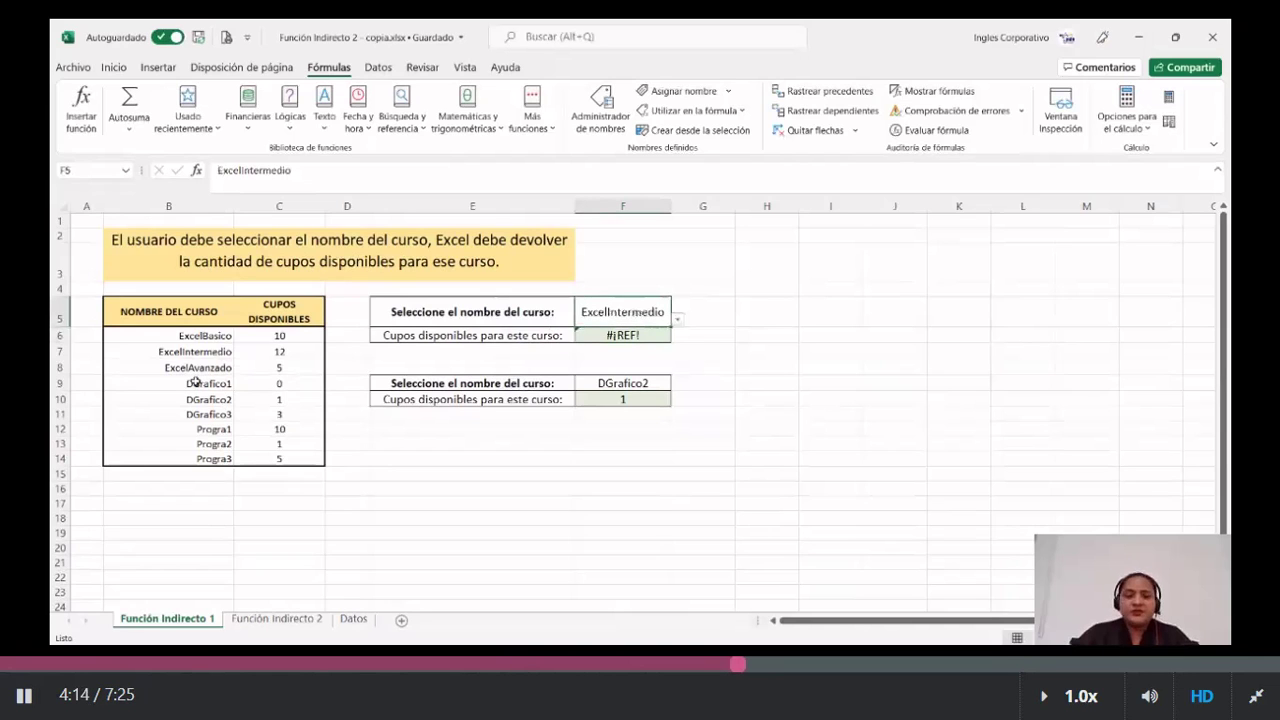
# Clear the INDIRECTO formula from cell F6, leaving the available-places cell for the first course selection empty.
pyautogui.click(623, 337)
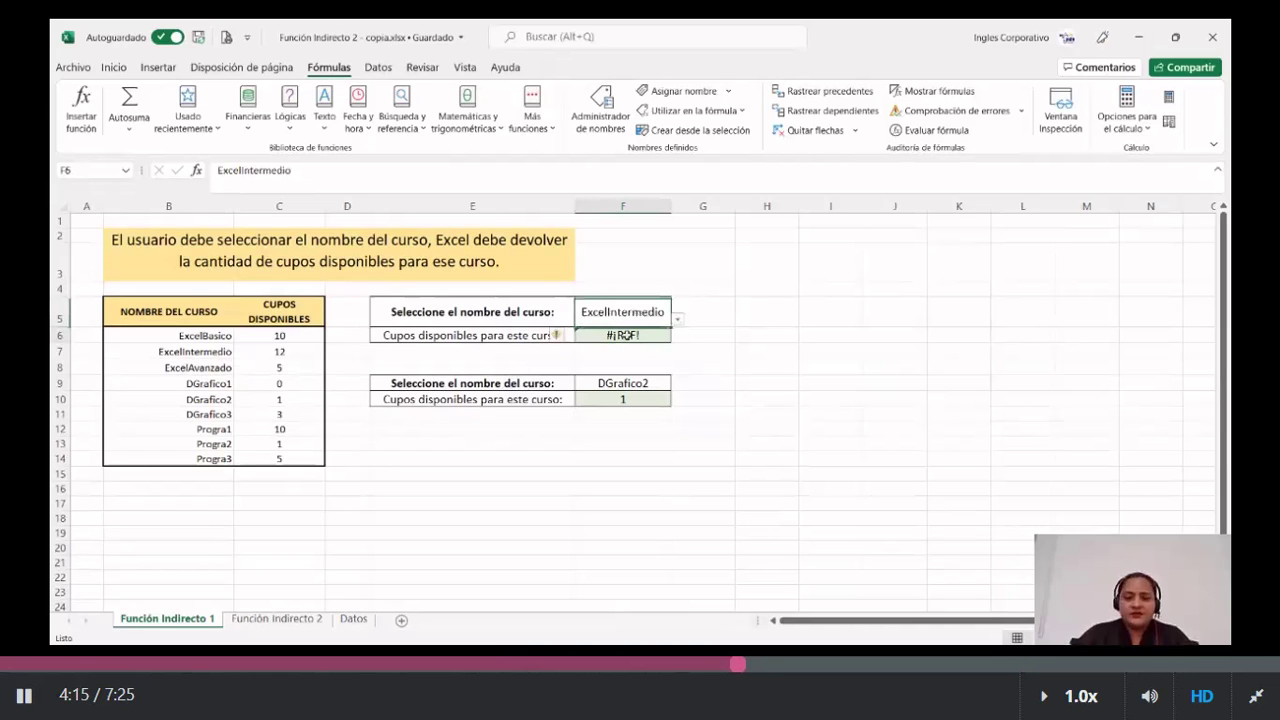
pyautogui.doubleClick(623, 335)
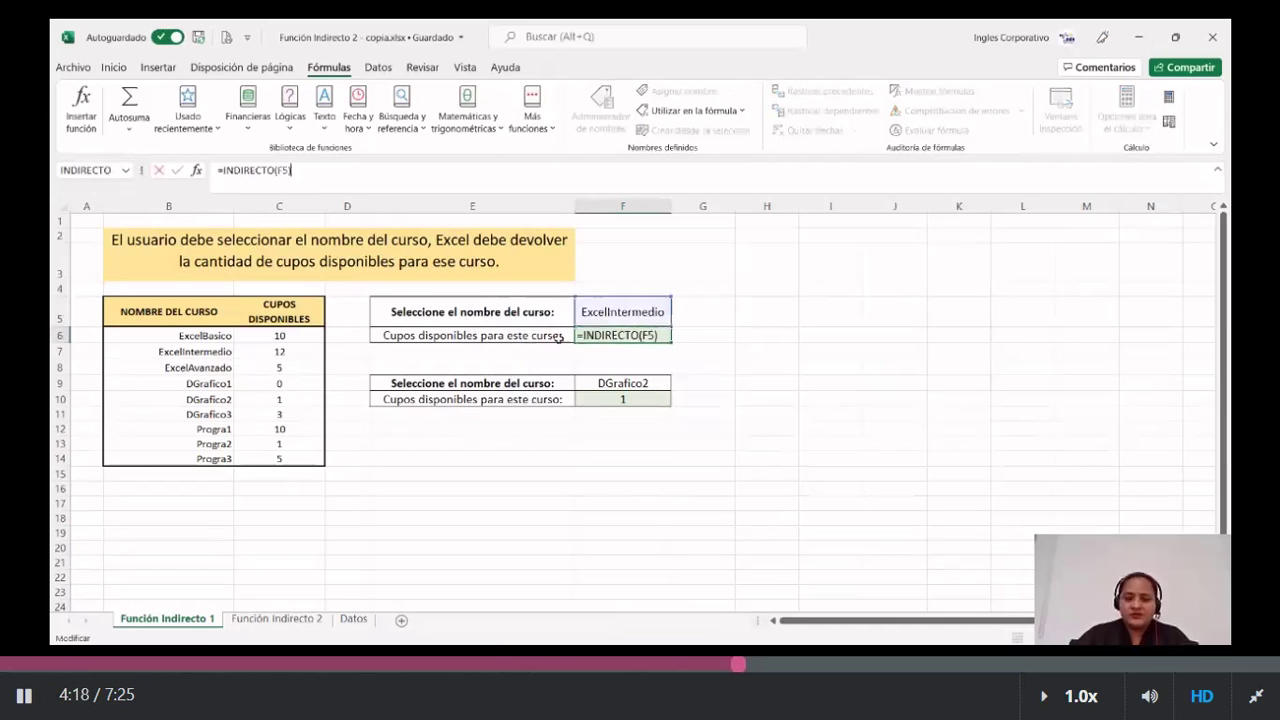
pyautogui.press('BackSpace')
pyautogui.press('BackSpace')
pyautogui.press('BackSpace')
pyautogui.press('BackSpace')
pyautogui.press('BackSpace')
pyautogui.press('BackSpace')
pyautogui.press('BackSpace')
pyautogui.press('BackSpace')
pyautogui.press('BackSpace')
pyautogui.press('BackSpace')
pyautogui.press('BackSpace')
pyautogui.press('BackSpace')
pyautogui.press('BackSpace')
pyautogui.press('BackSpace')
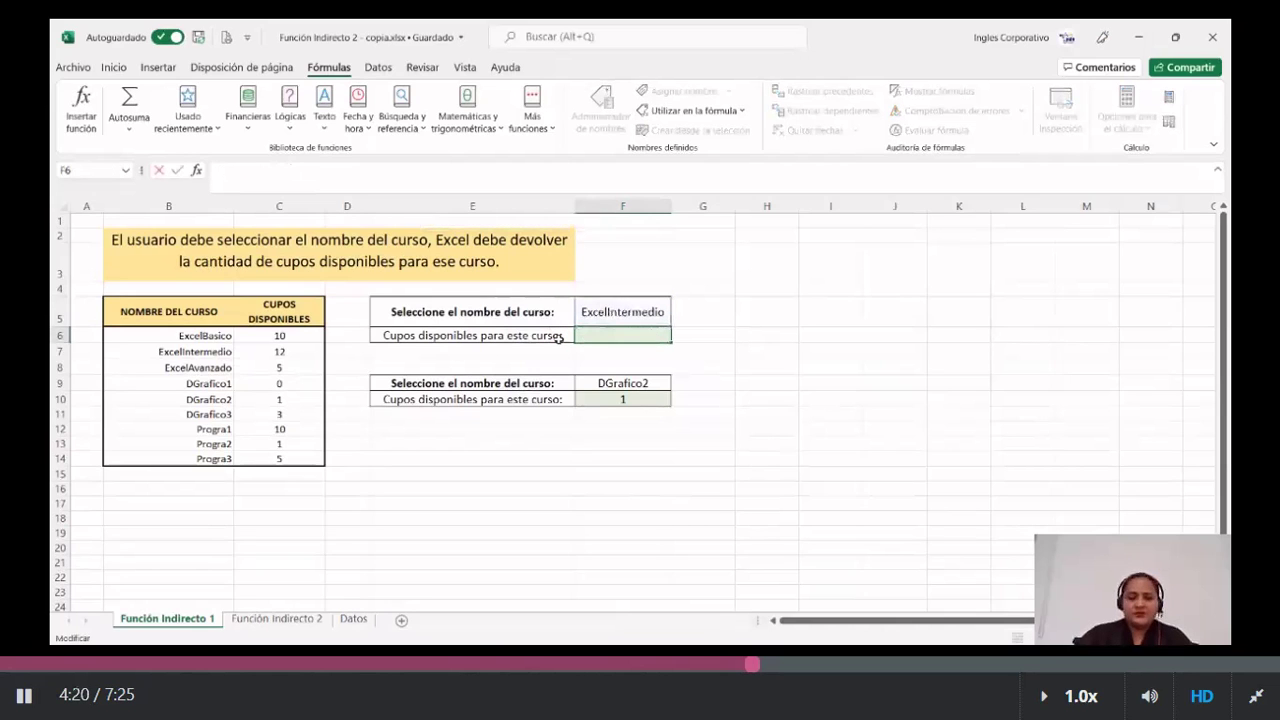
pyautogui.click(921, 387)
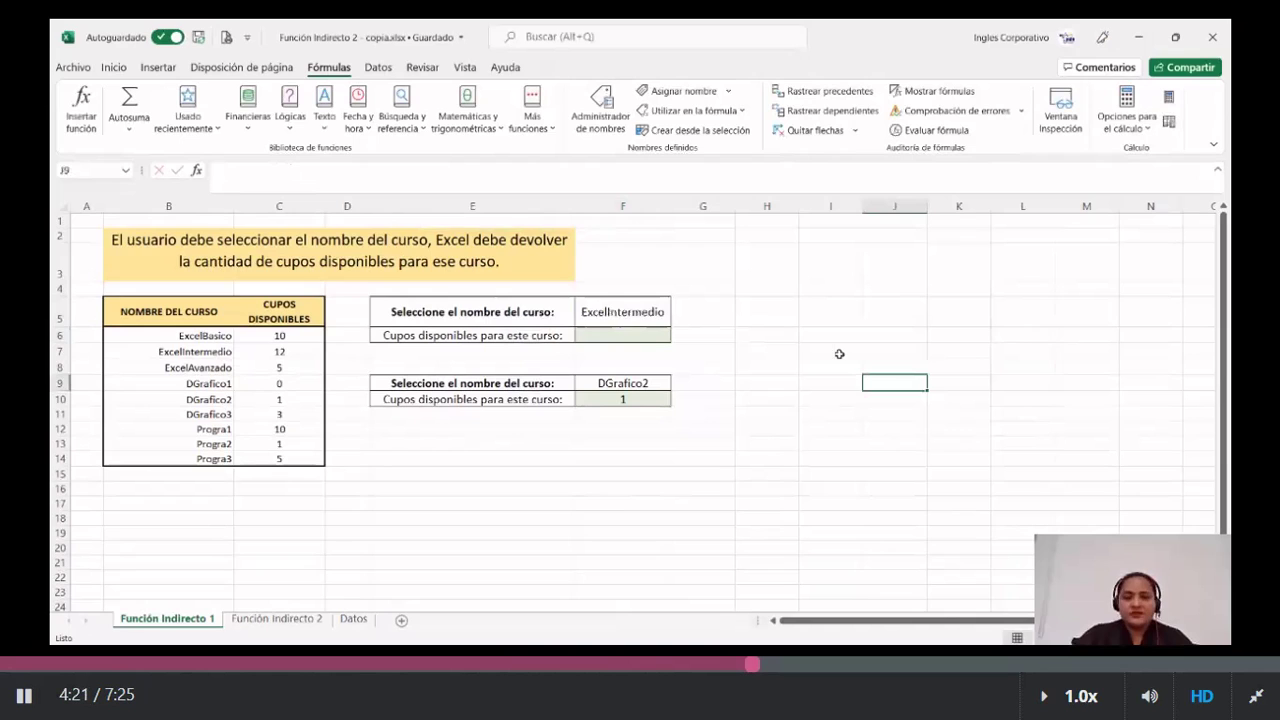
pyautogui.click(660, 320)
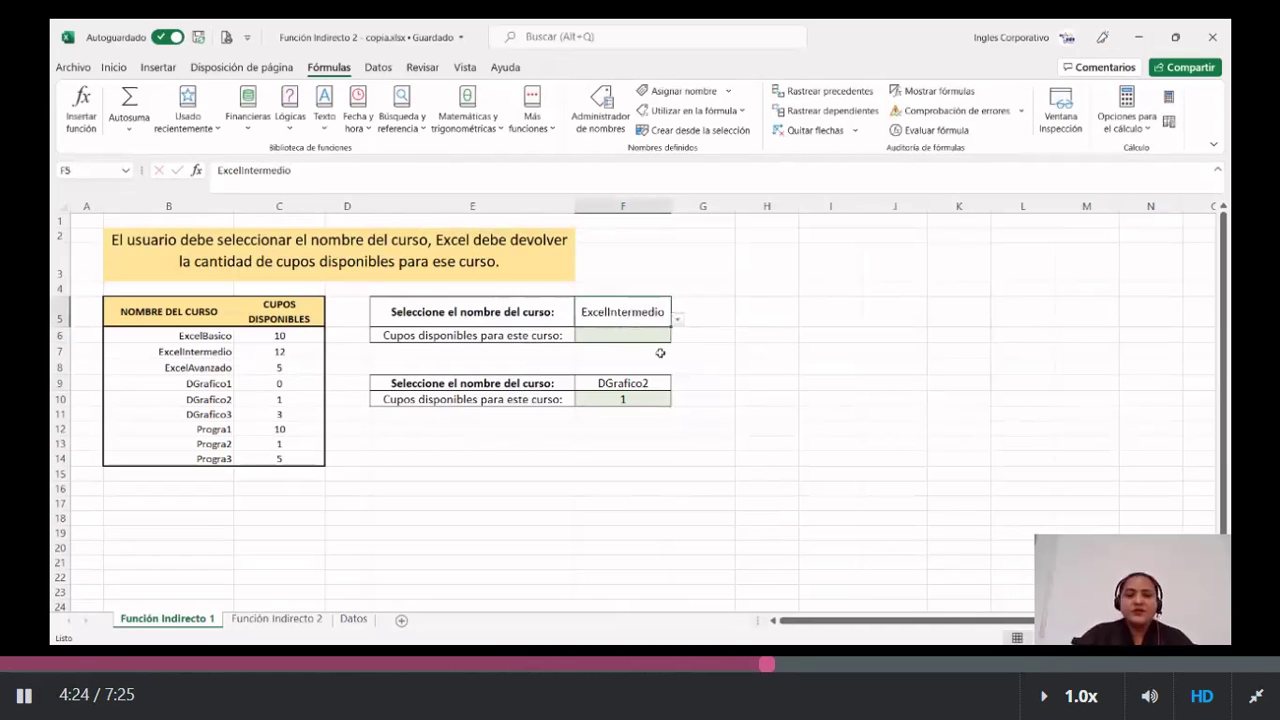
pyautogui.press('Right')
pyautogui.press('Right')
pyautogui.press('Down')
pyautogui.press('Down')
pyautogui.press('Down')
pyautogui.press('Down')
pyautogui.press('Down')
pyautogui.click(642, 325)
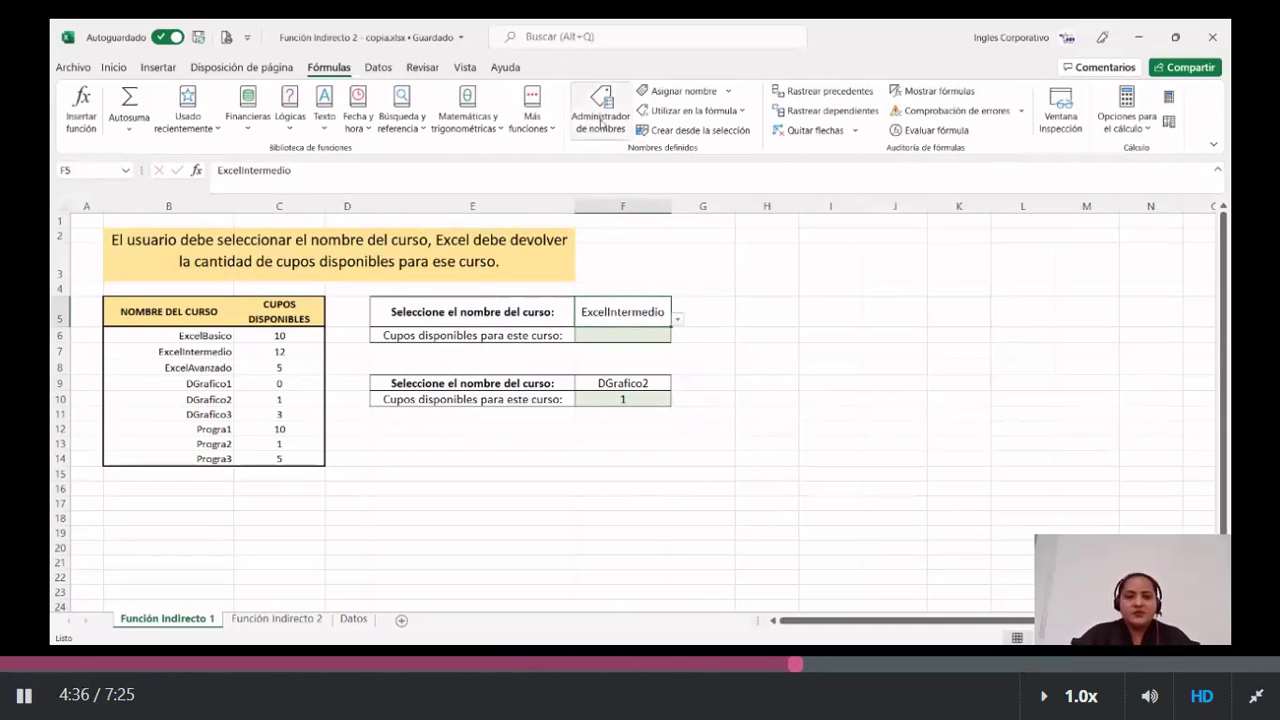
# Define the name ExcelBasico for cell C6, the available places of the ExcelBasico course, and reselect the cell to check it.
pyautogui.click(380, 453)
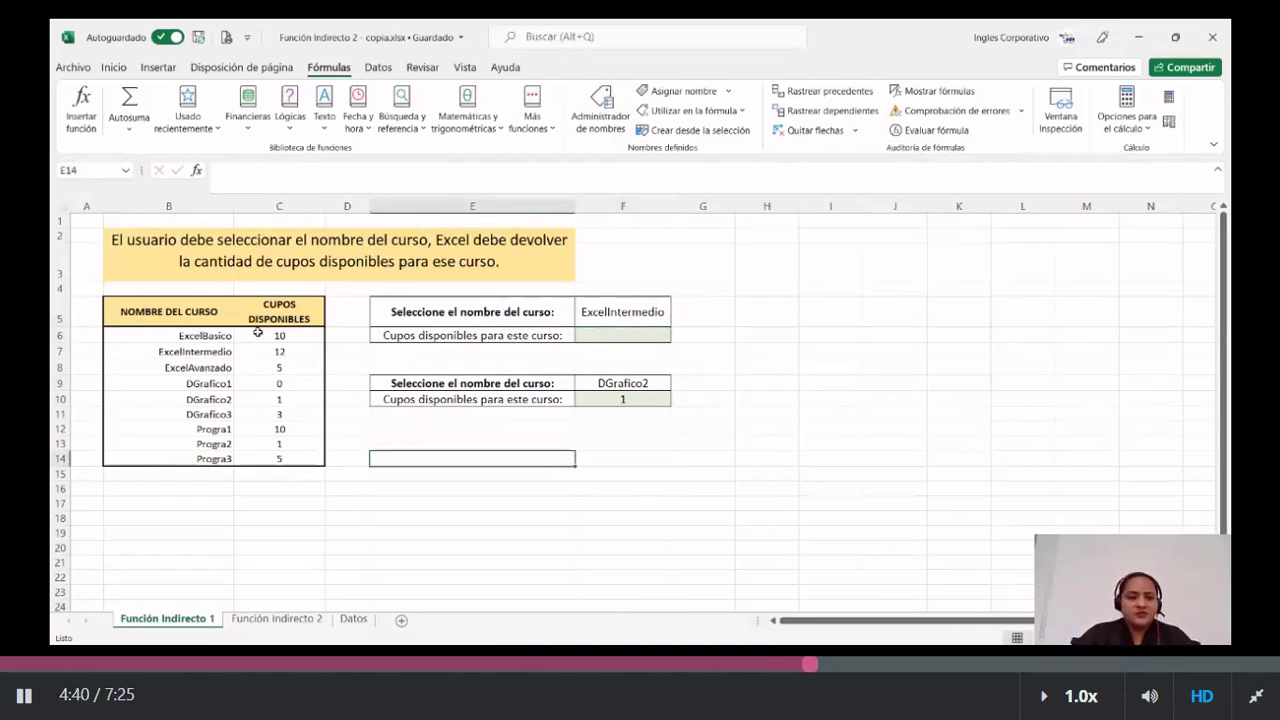
pyautogui.click(258, 333)
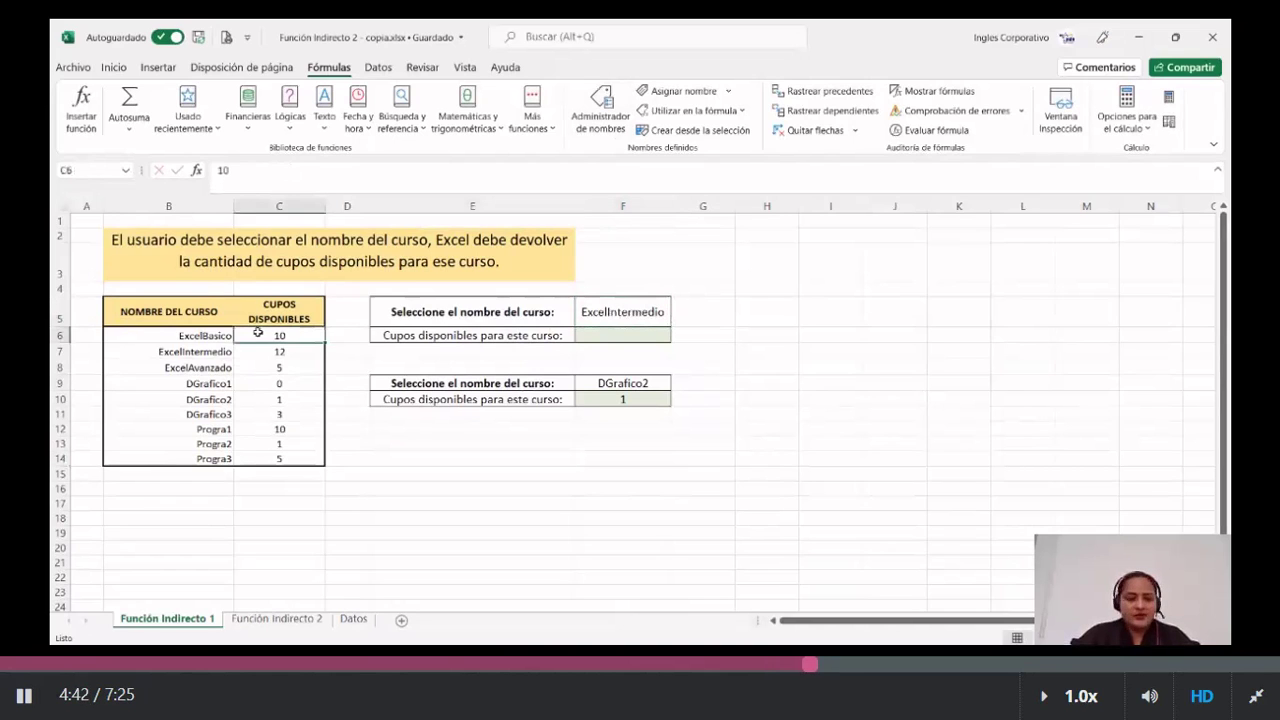
pyautogui.click(119, 165)
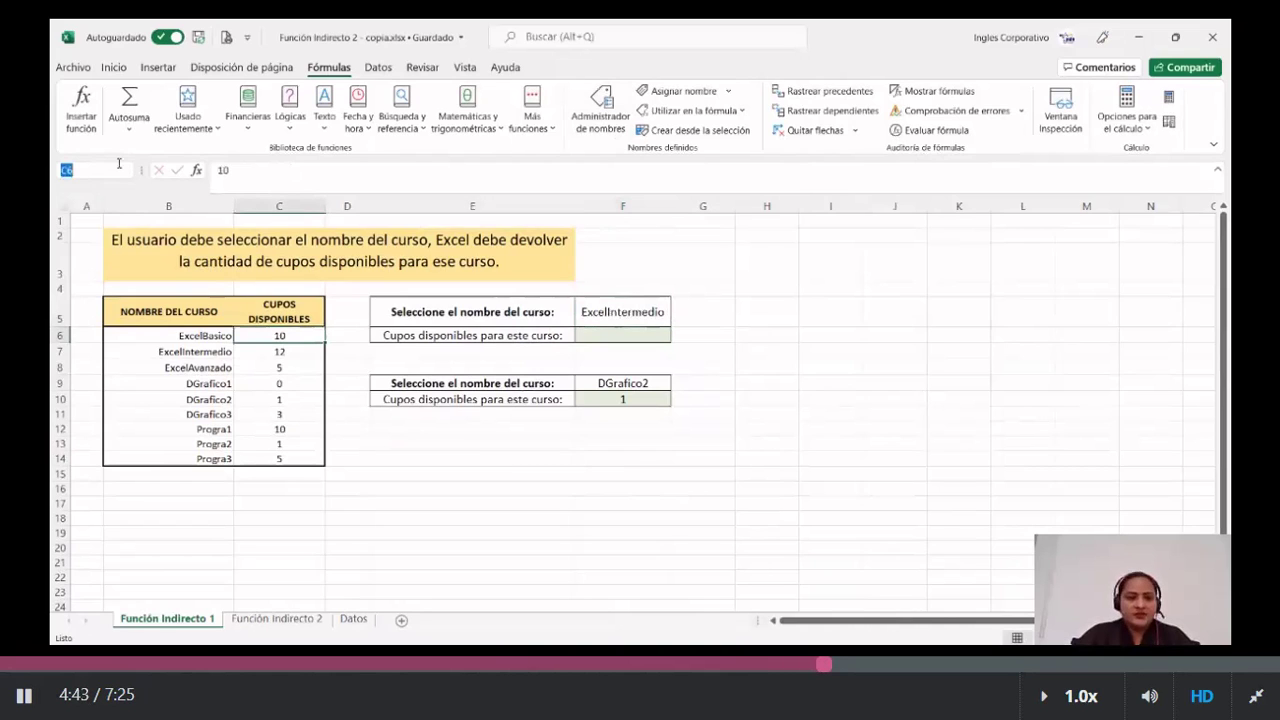
pyautogui.press('BackSpace')
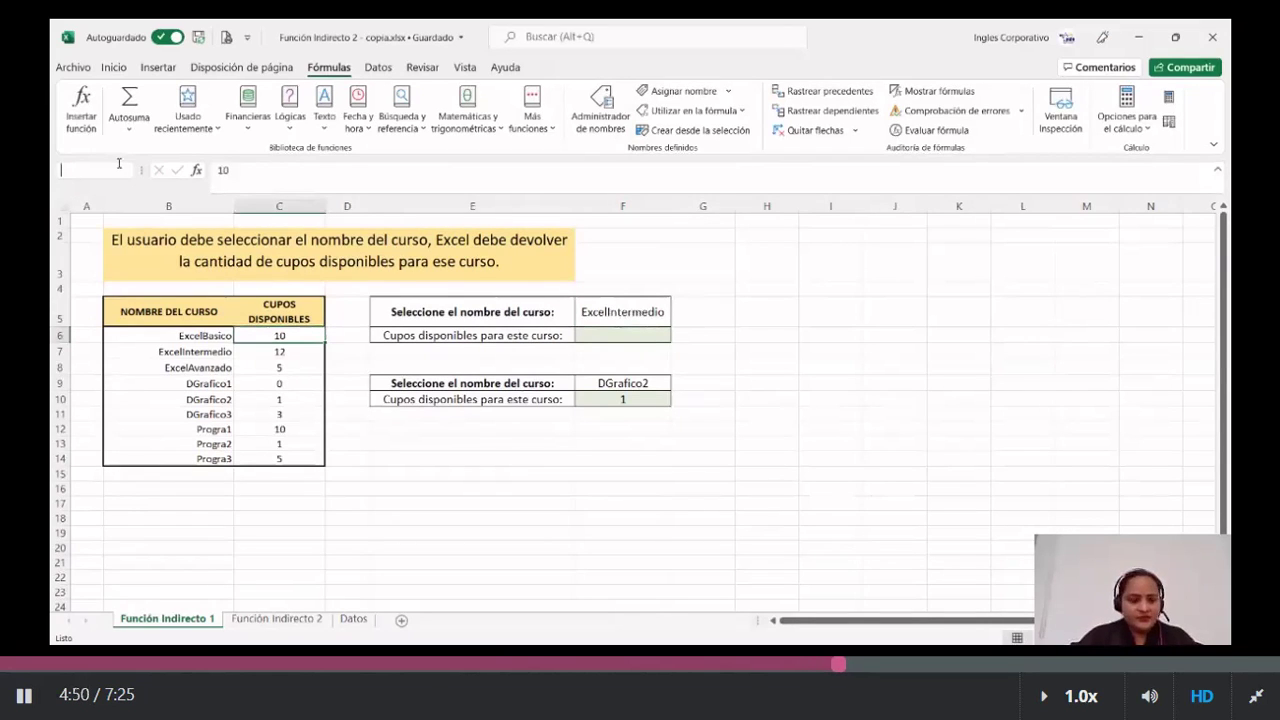
pyautogui.write('E')
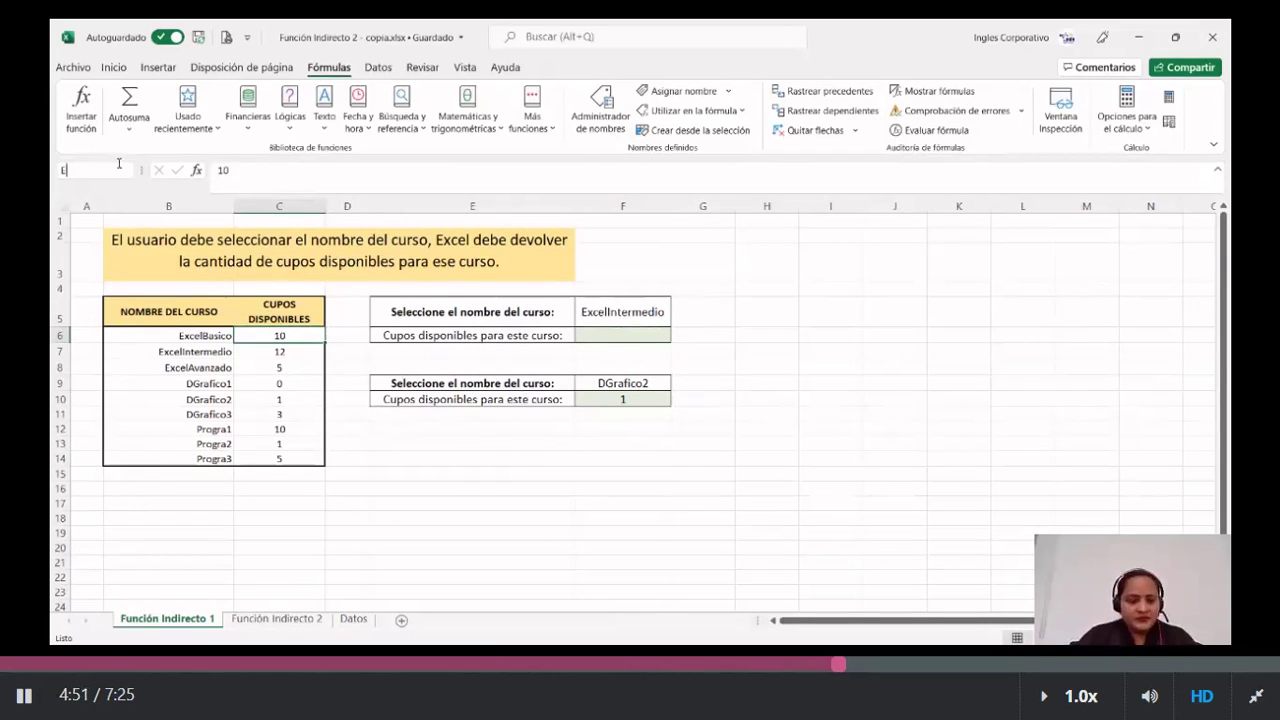
pyautogui.write('xcel')
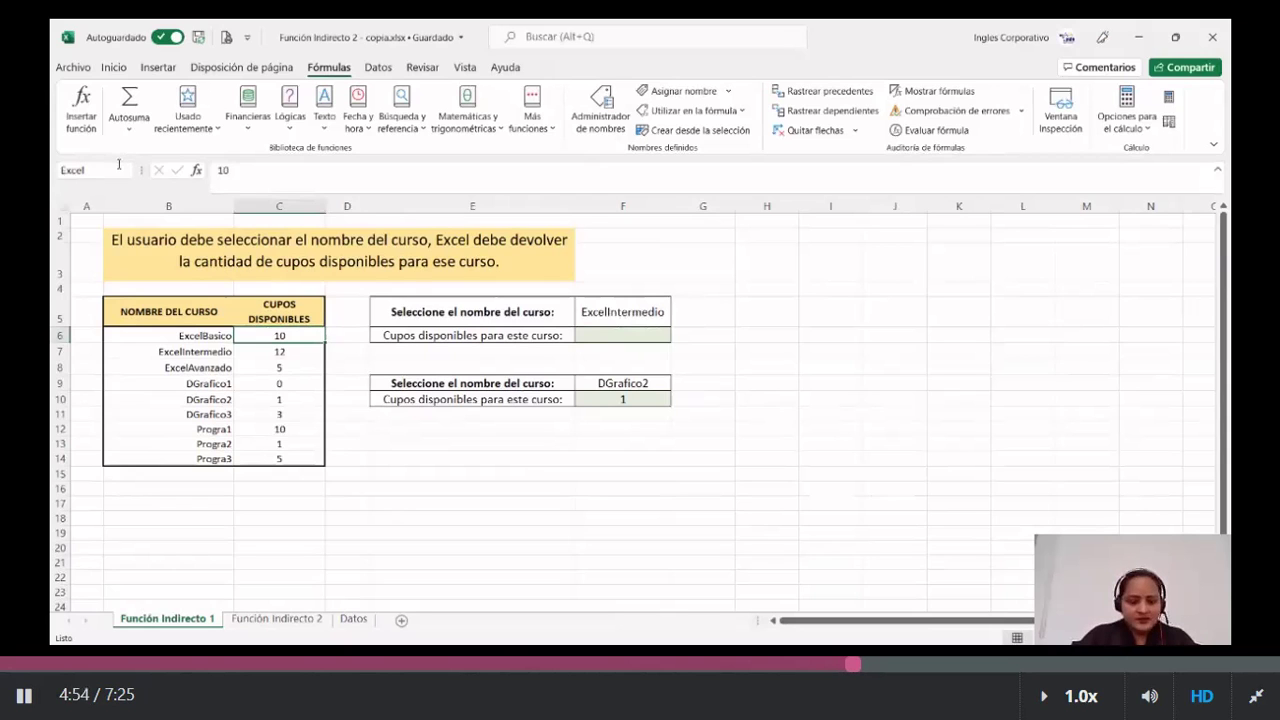
pyautogui.write('Basi')
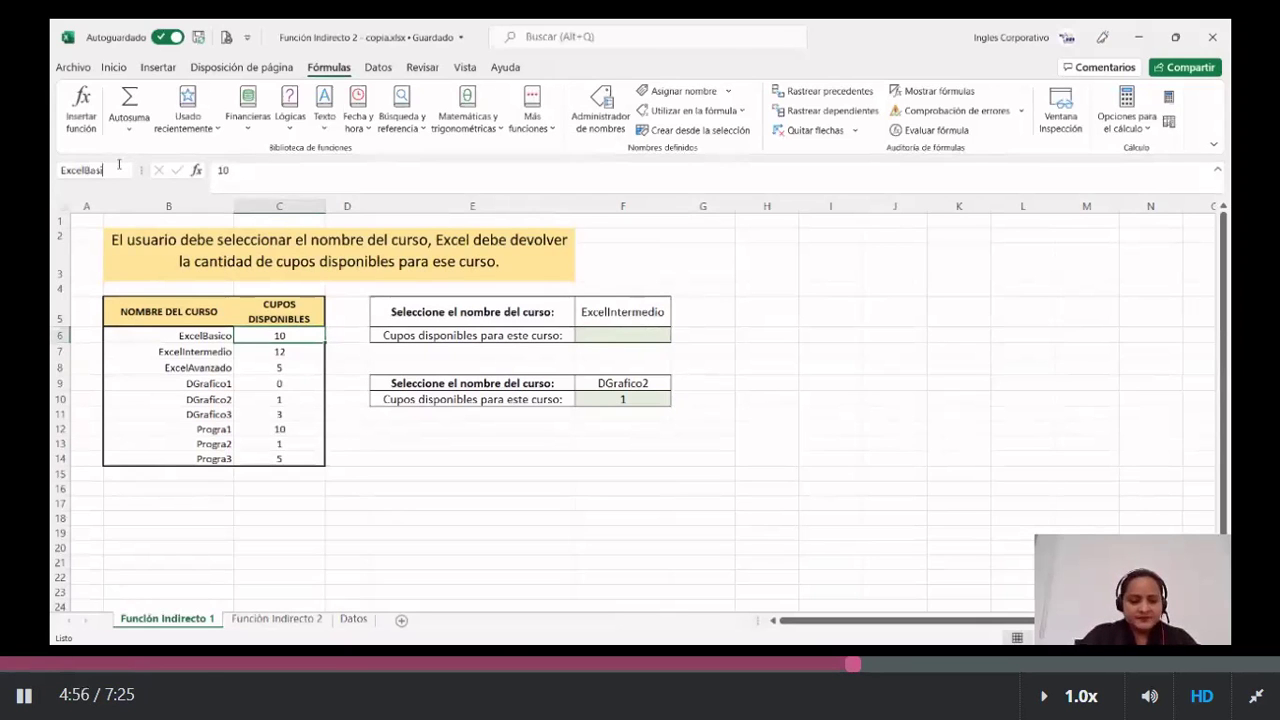
pyautogui.write('co')
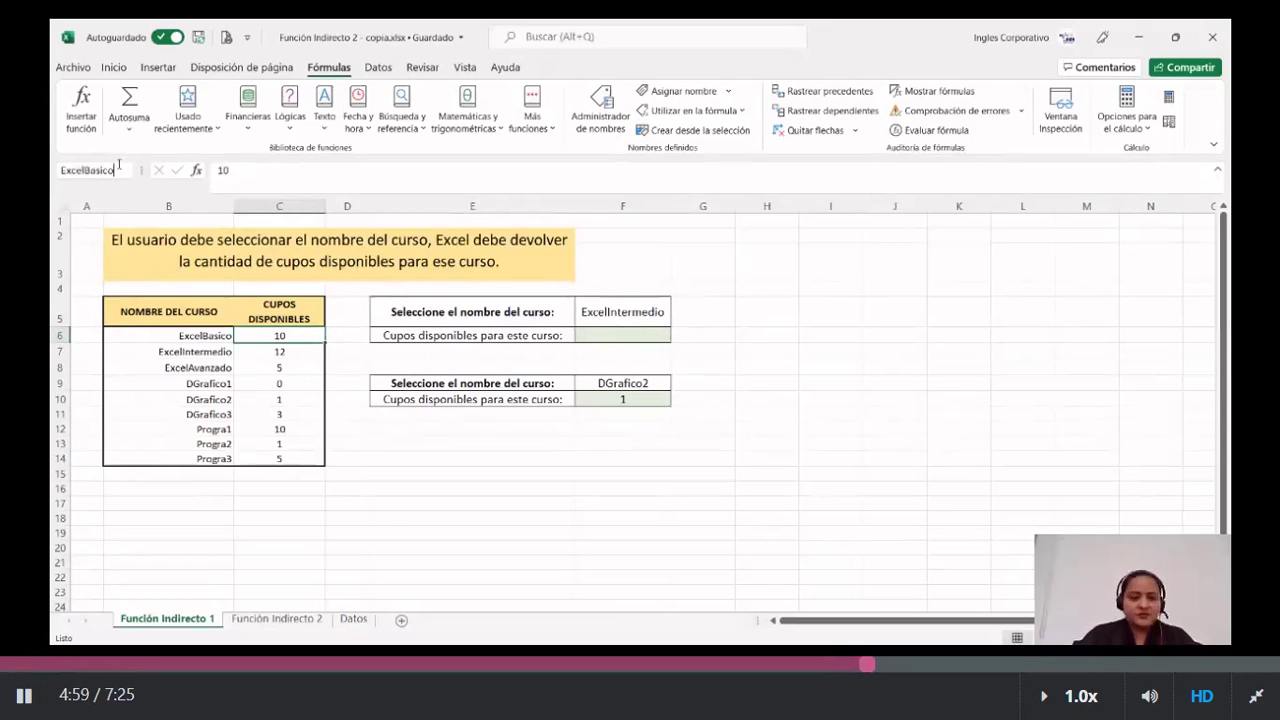
pyautogui.press('Return')
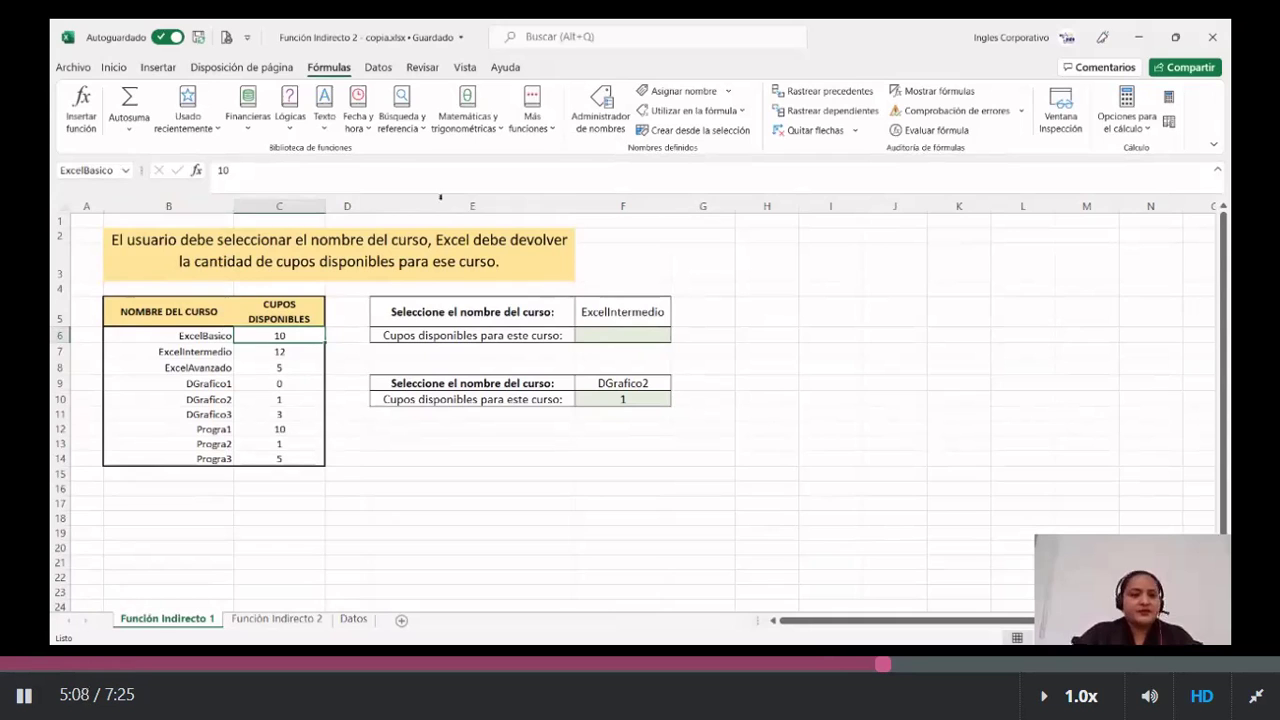
pyautogui.click(472, 473)
pyautogui.click(253, 332)
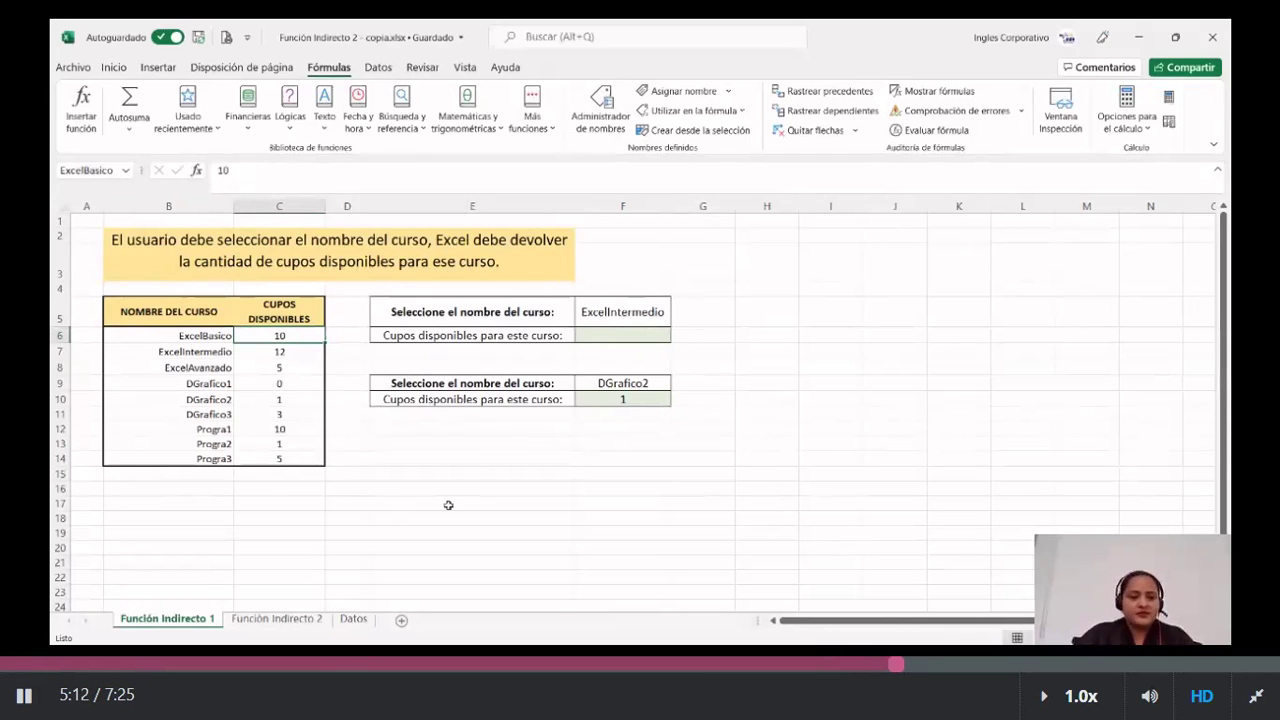
# Choose ExcelBasico as the course in cell F5's drop-down list.
pyautogui.click(647, 310)
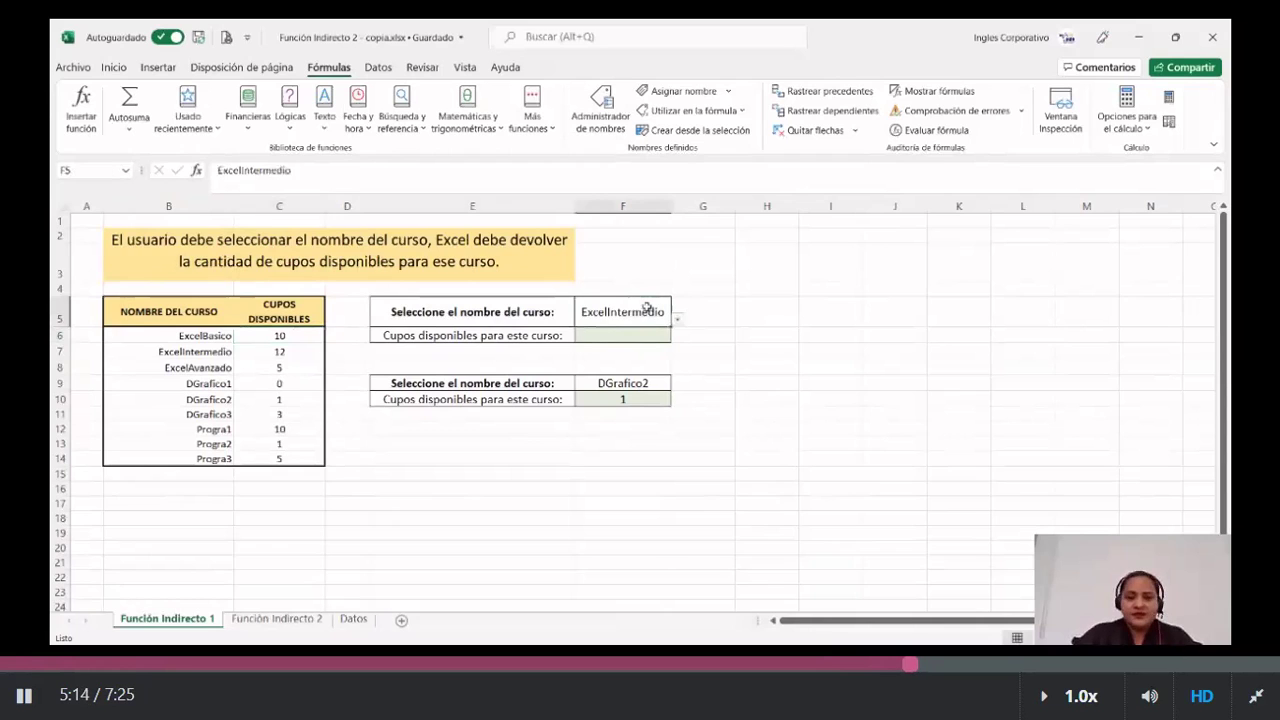
pyautogui.click(677, 319)
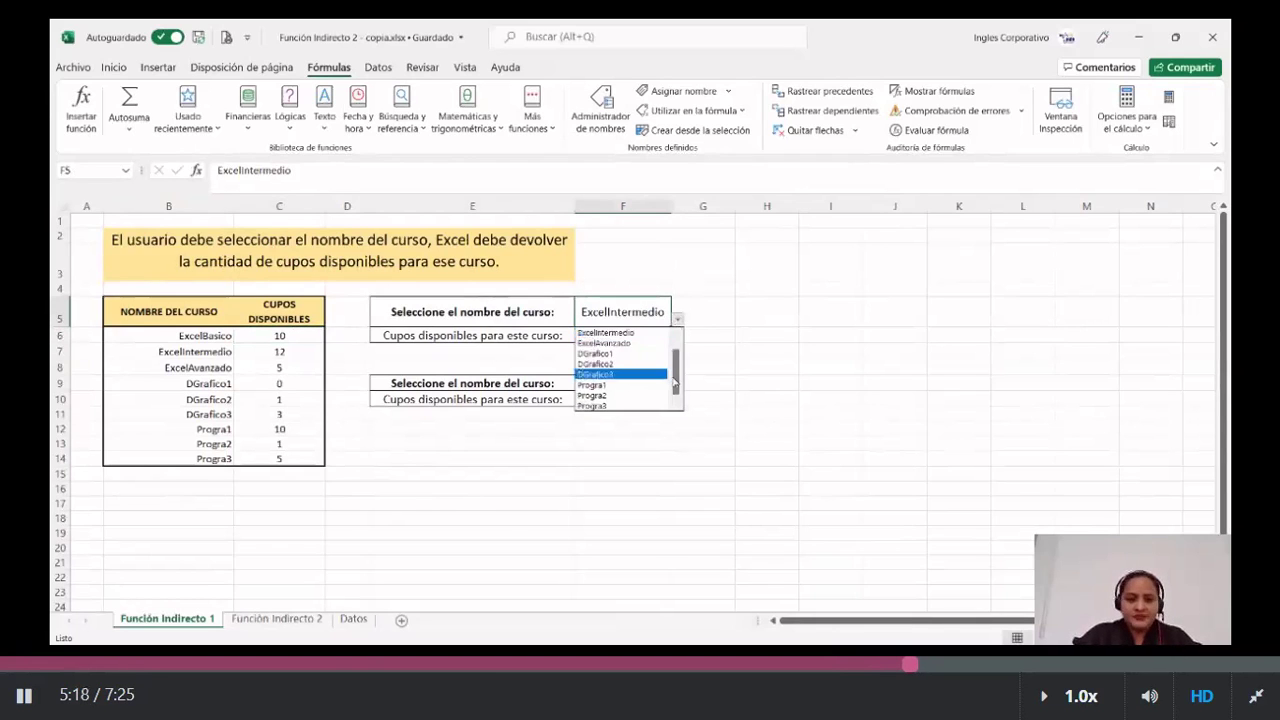
pyautogui.scroll(1, 675, 349)
pyautogui.click(613, 333)
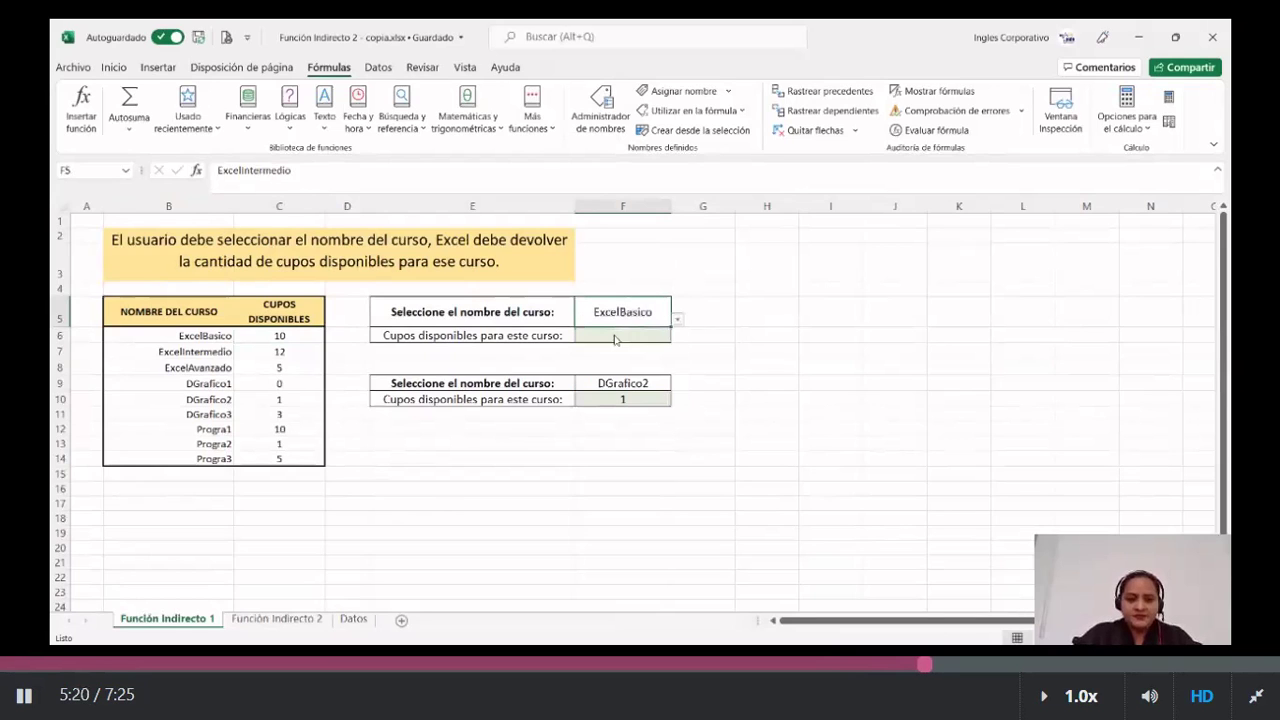
# Enter the formula =INDIRECTO(F5) in cell F6 and check the available places it returns for the selected course.
pyautogui.click(648, 335)
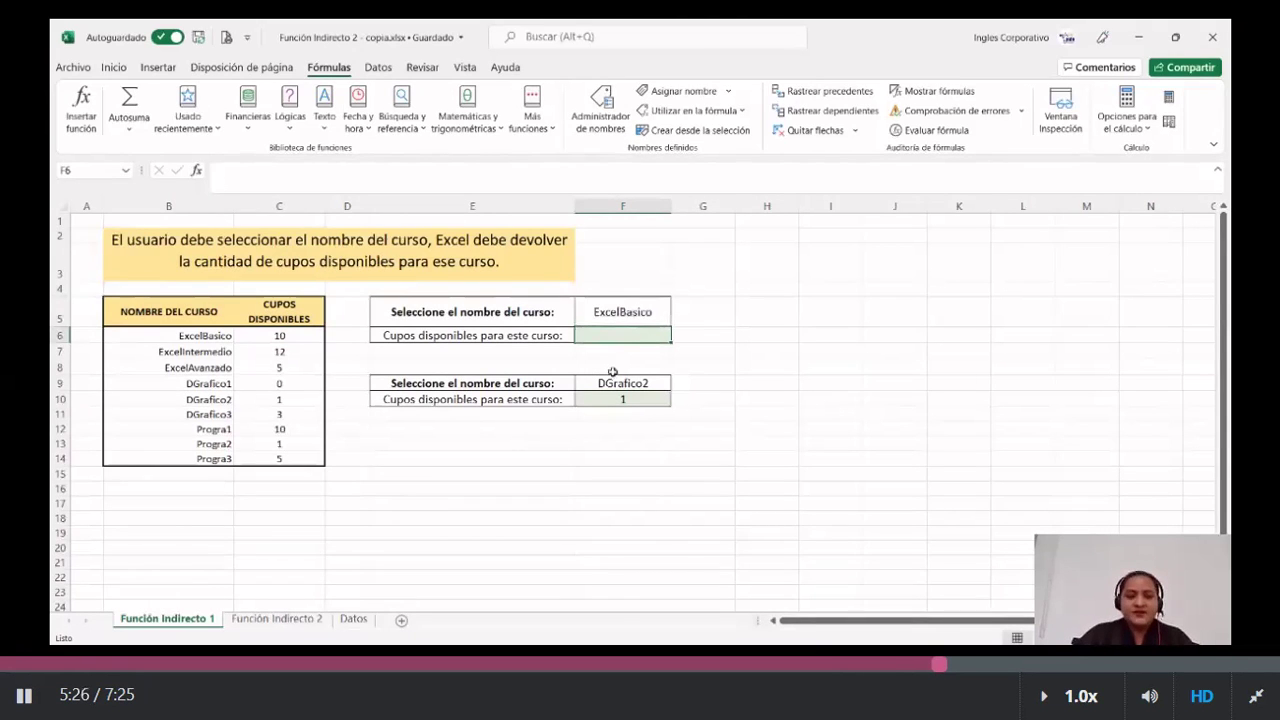
pyautogui.click(768, 363)
pyautogui.click(641, 341)
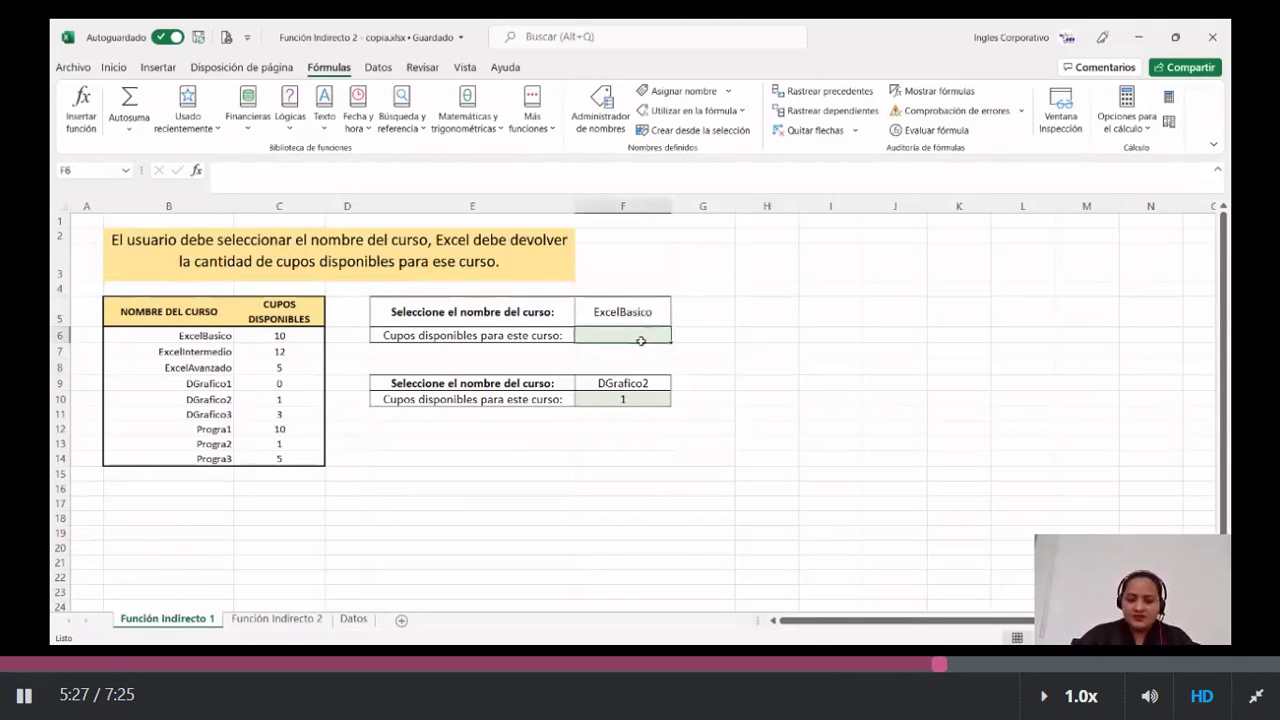
pyautogui.write('=i')
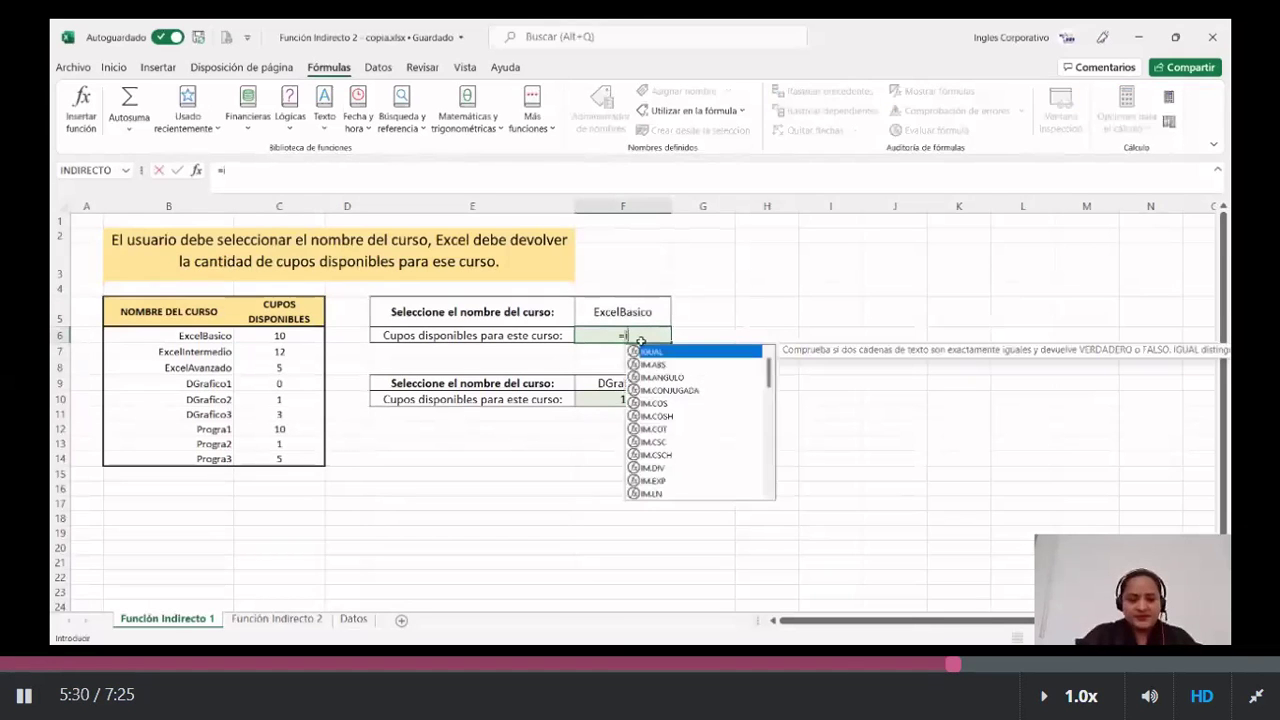
pyautogui.write('ndi')
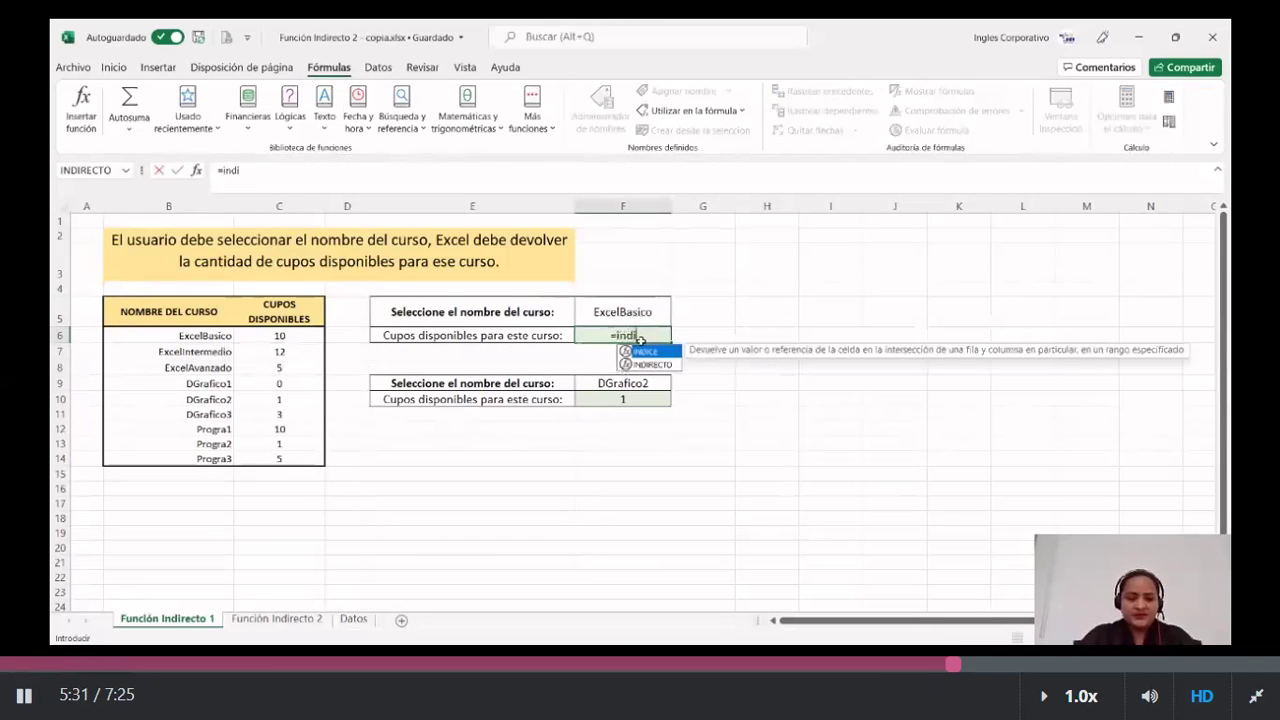
pyautogui.write('r')
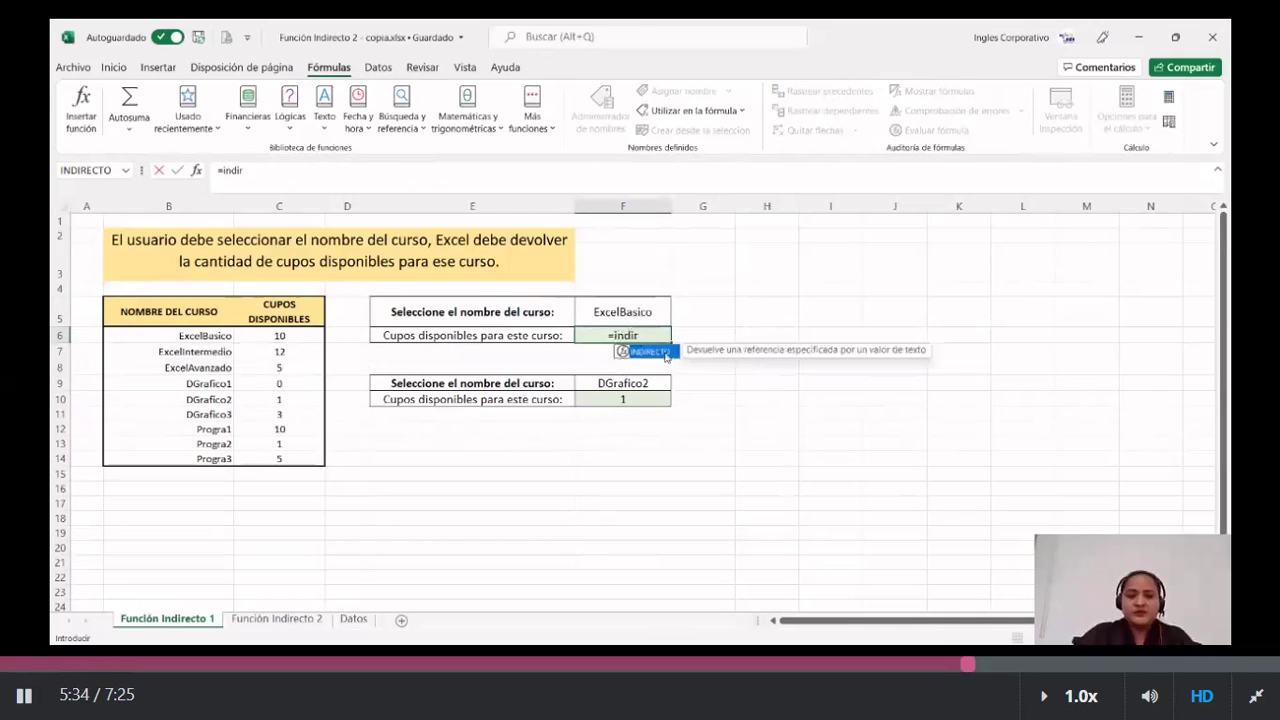
pyautogui.doubleClick(650, 352)
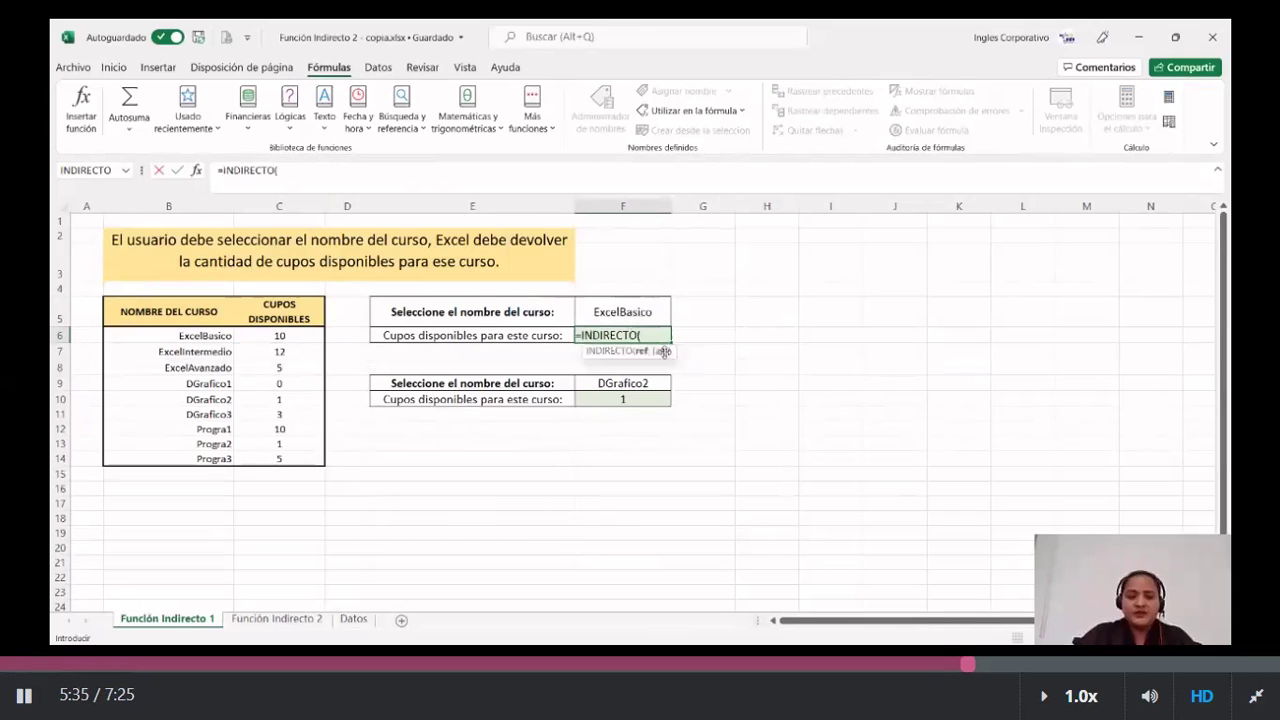
pyautogui.click(636, 313)
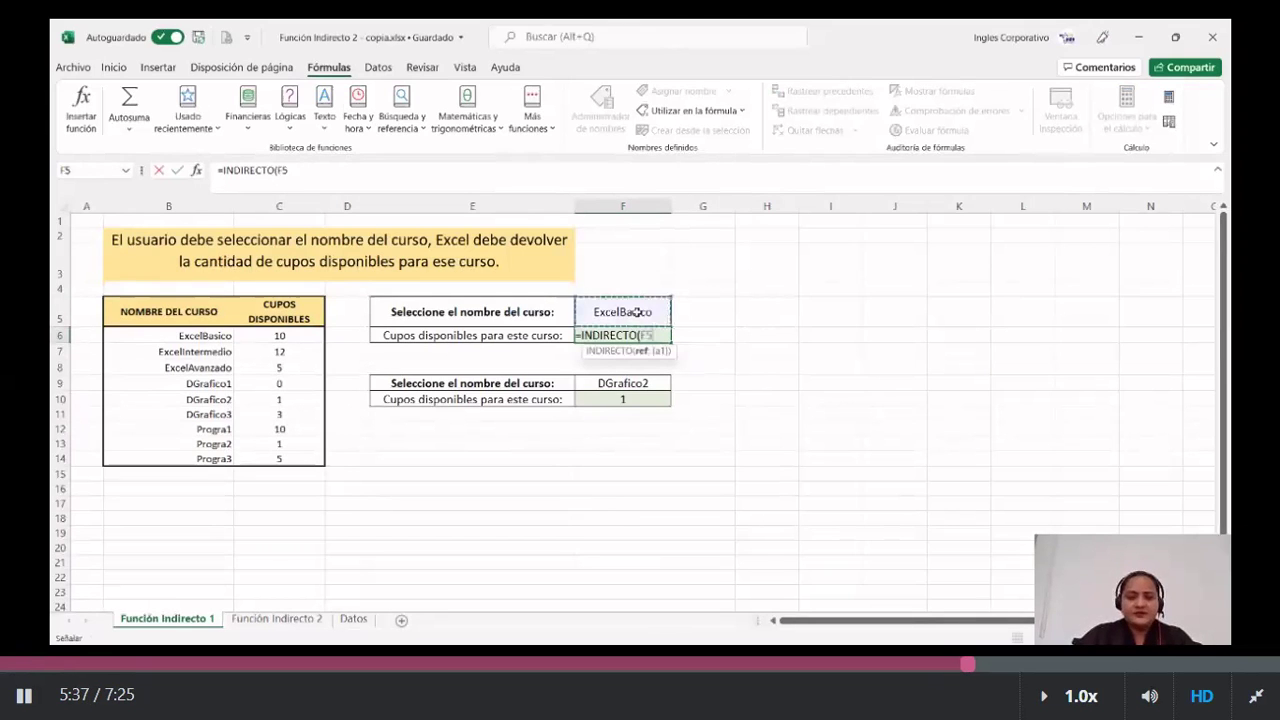
pyautogui.click(391, 165)
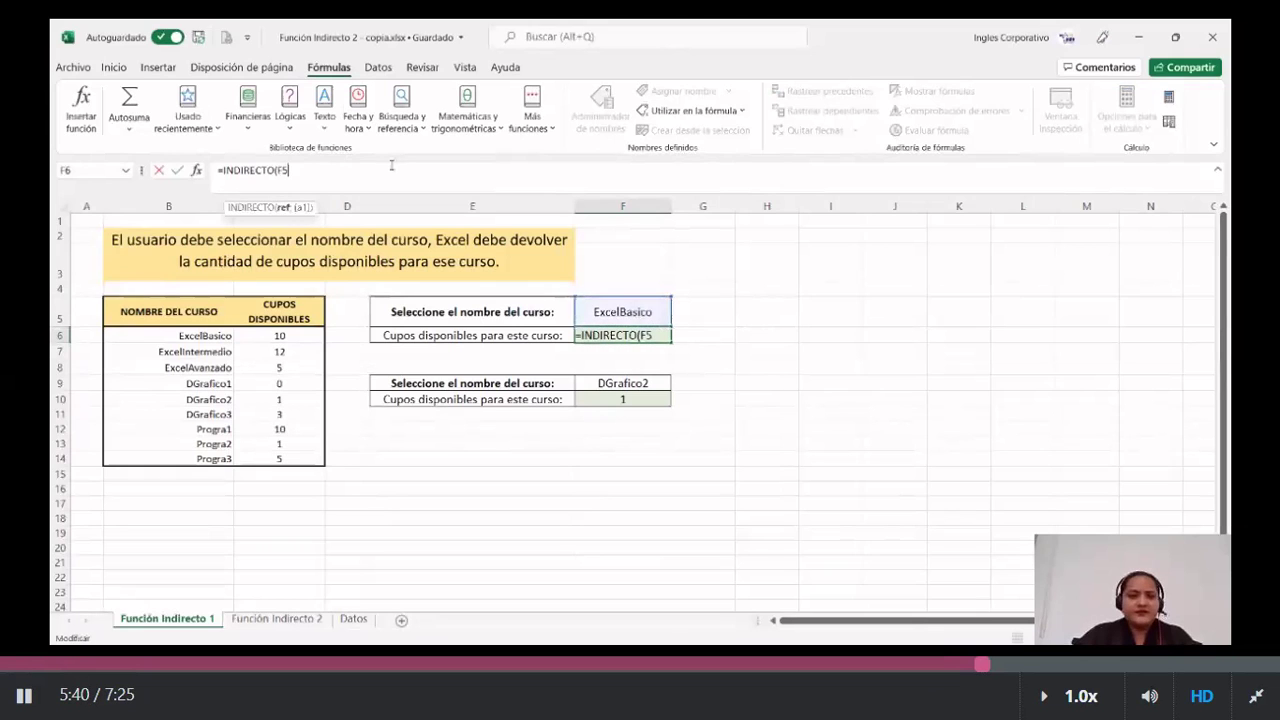
pyautogui.write(')')
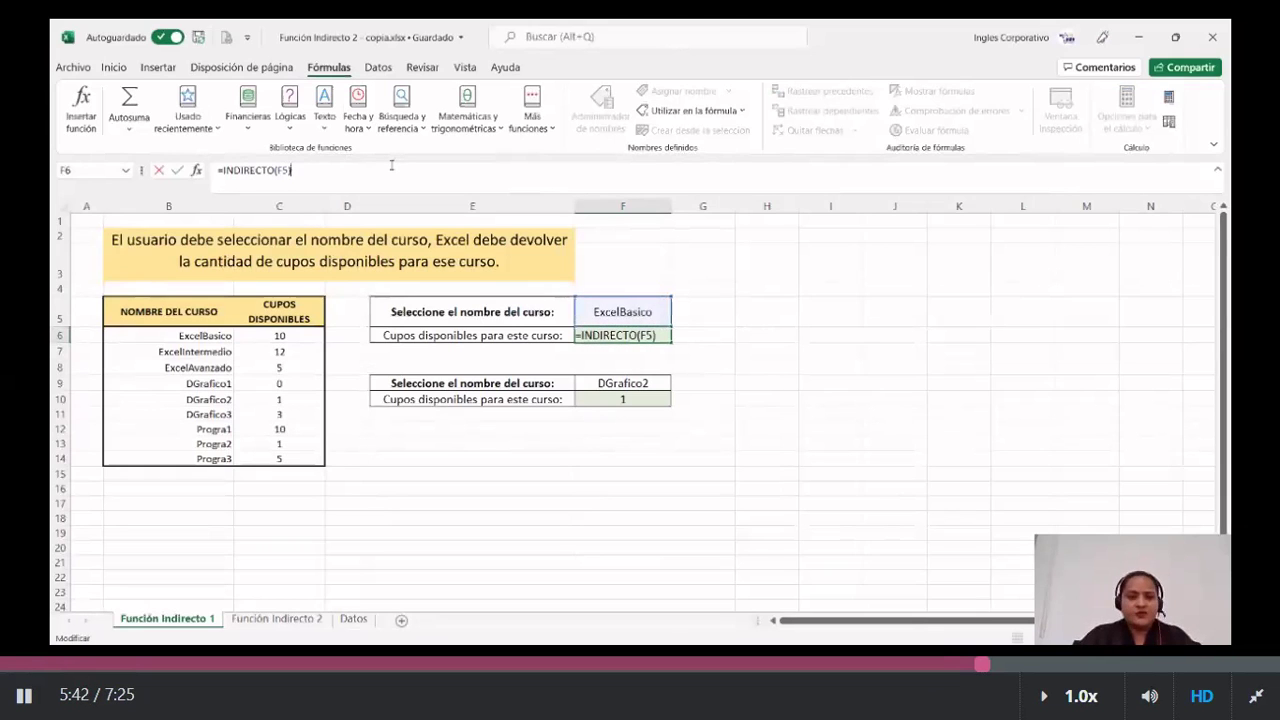
pyautogui.press('Return')
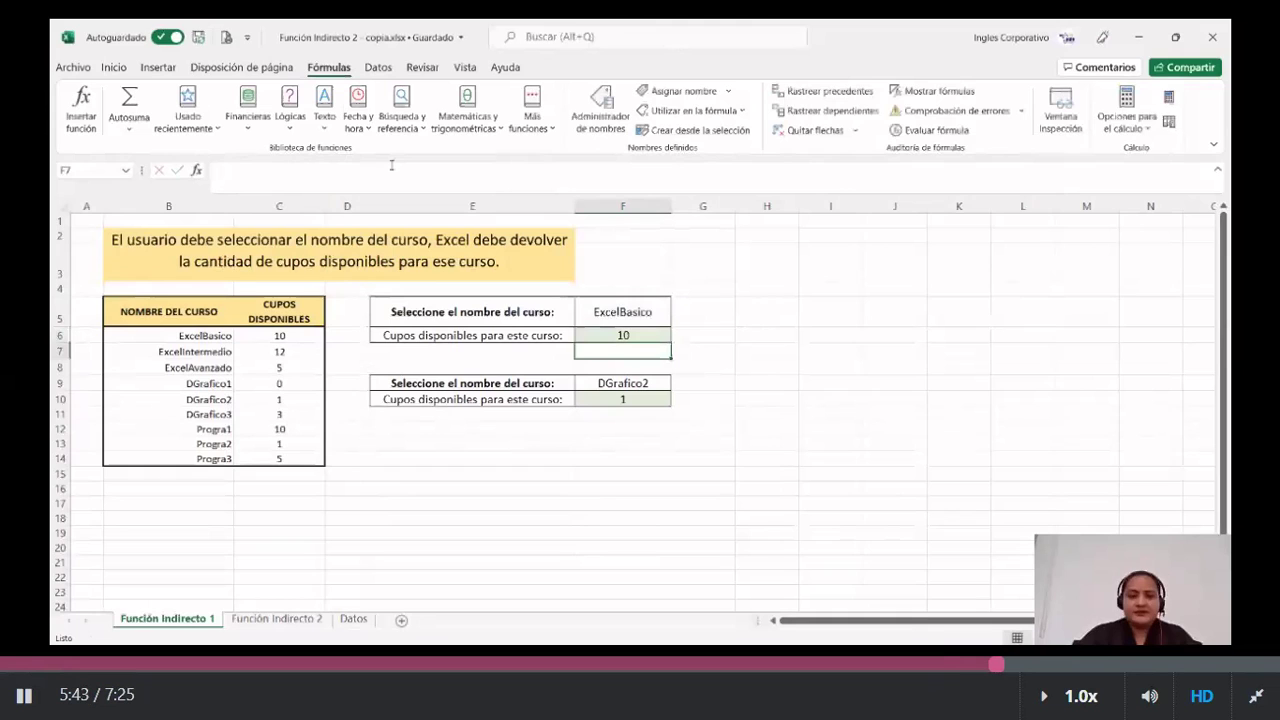
pyautogui.click(658, 315)
pyautogui.click(658, 336)
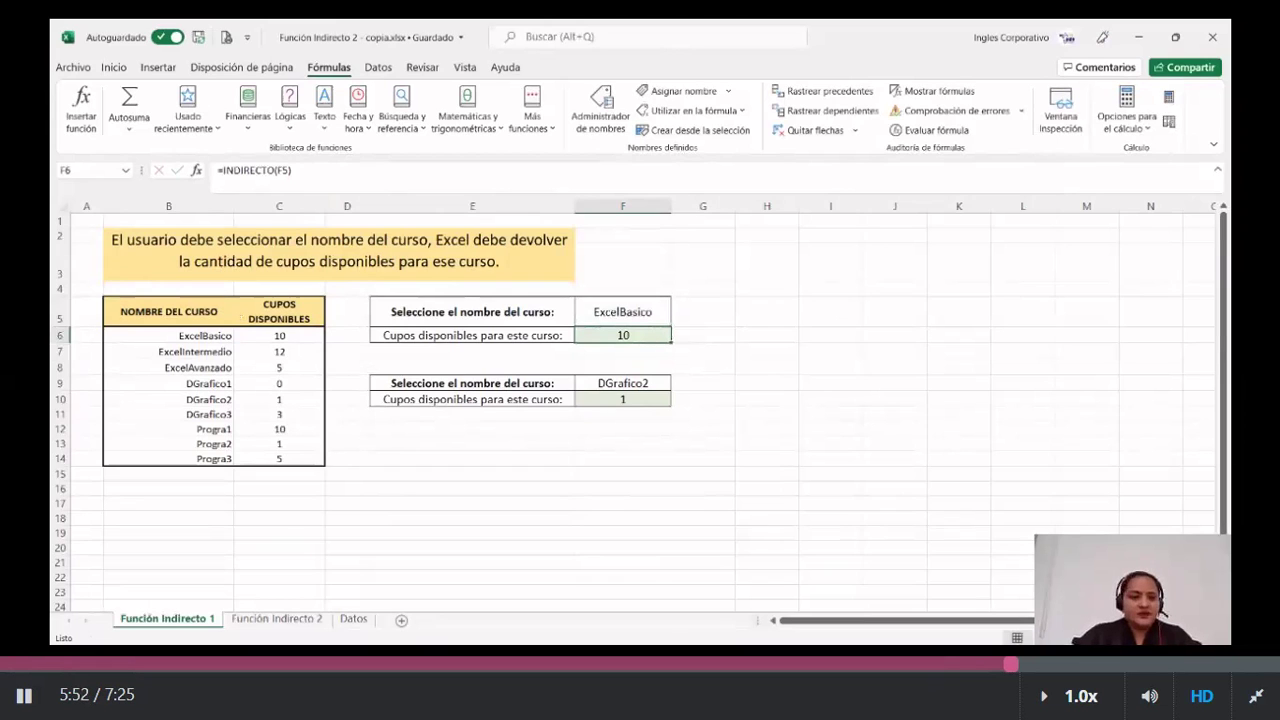
# Define the name ExcelIntermedio with workbook scope (Libro), referring to cell C7 on the Función Indirecto 1 sheet.
pyautogui.click(206, 354)
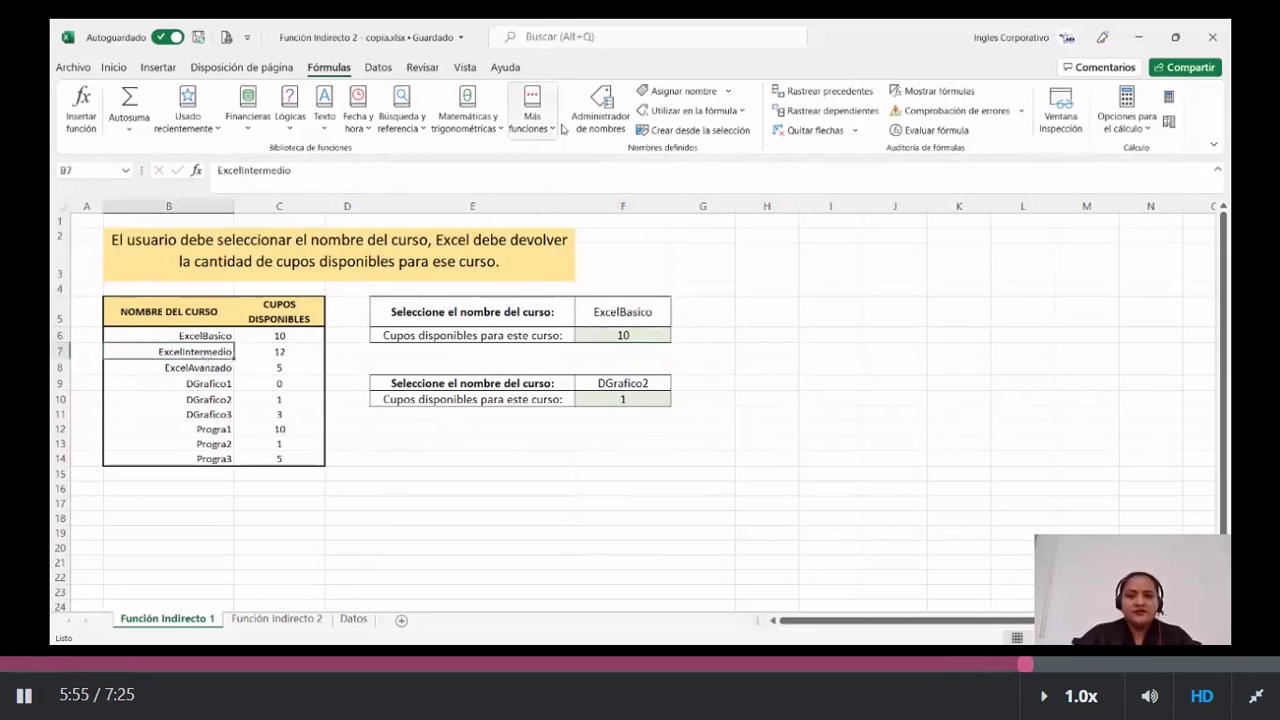
pyautogui.click(679, 91)
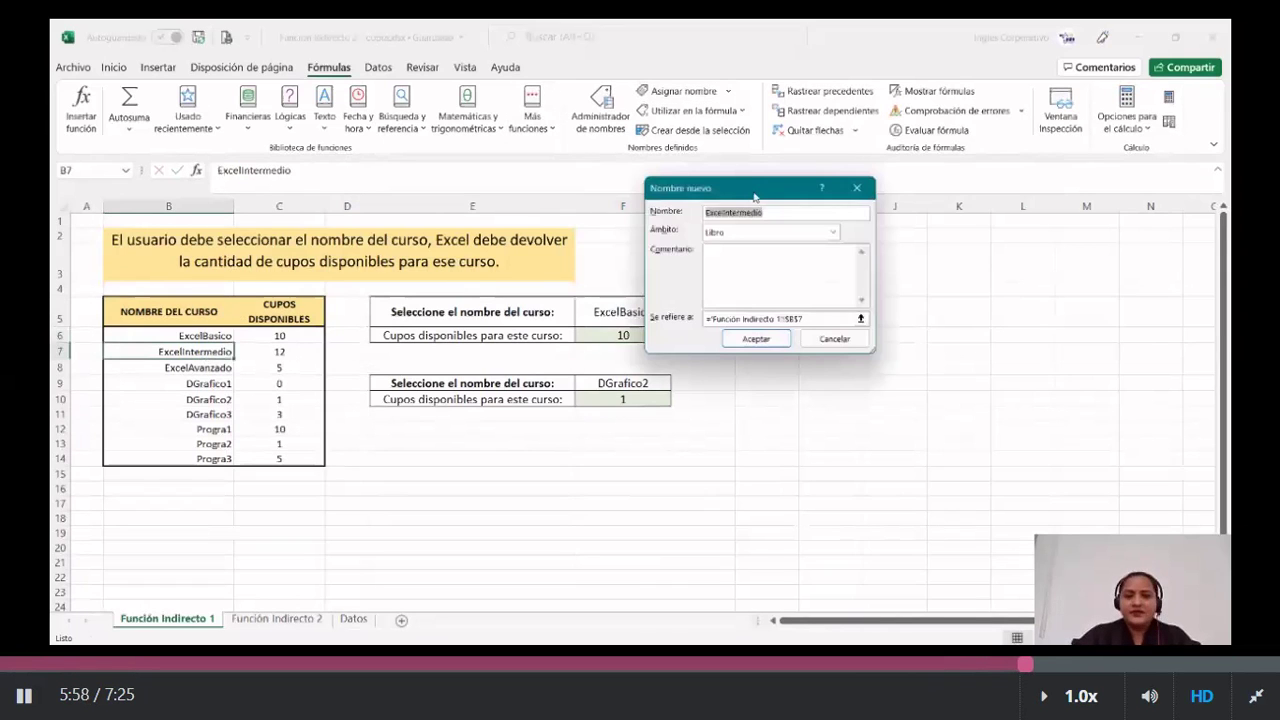
pyautogui.click(792, 213)
pyautogui.click(813, 319)
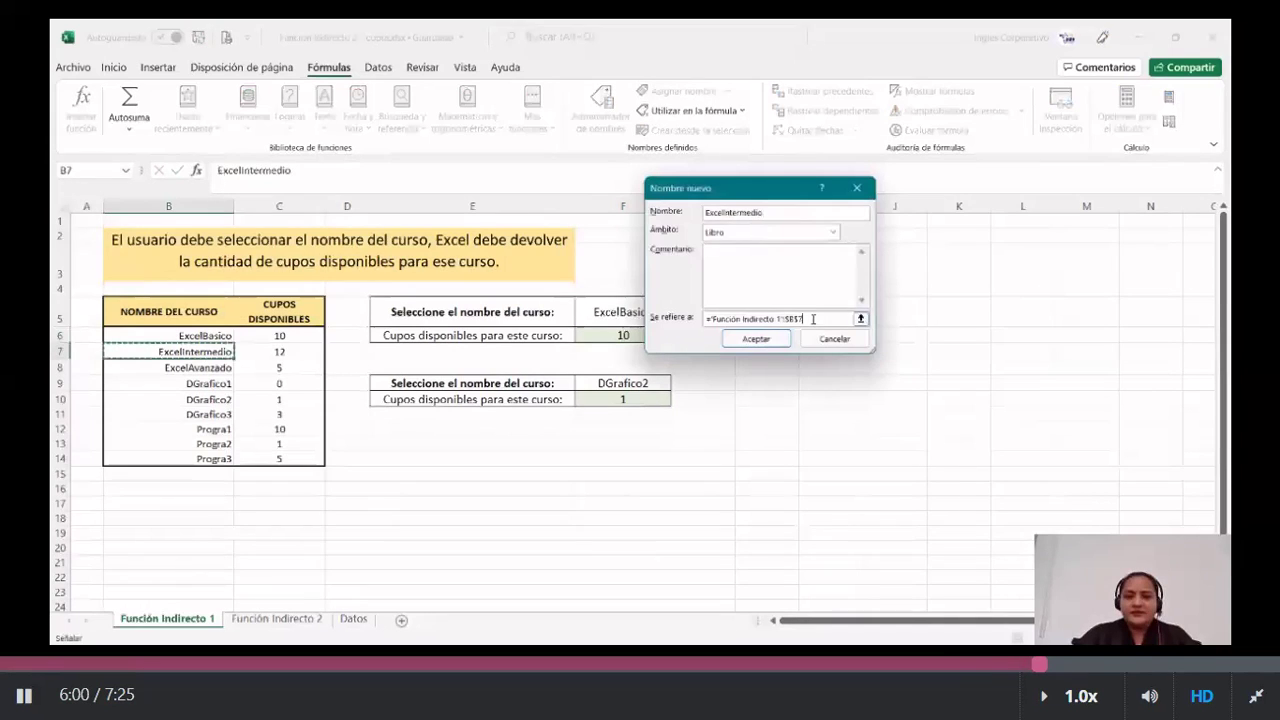
pyautogui.click(861, 319)
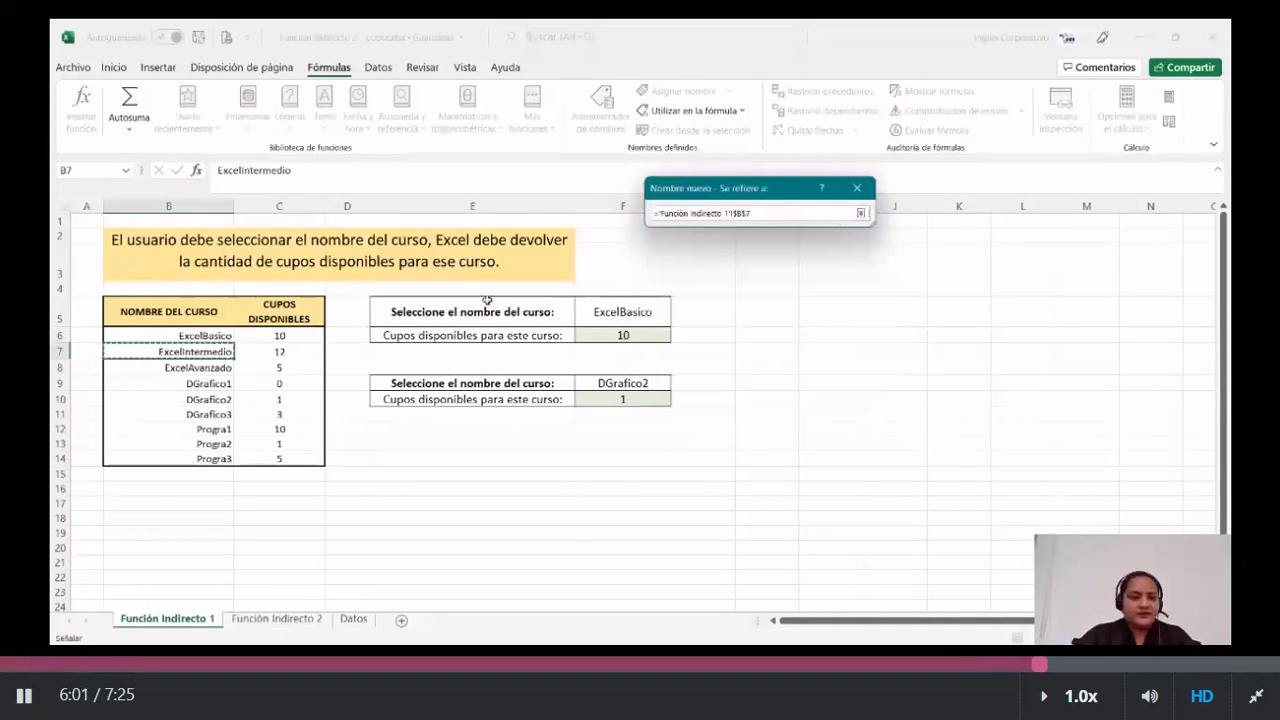
pyautogui.click(265, 348)
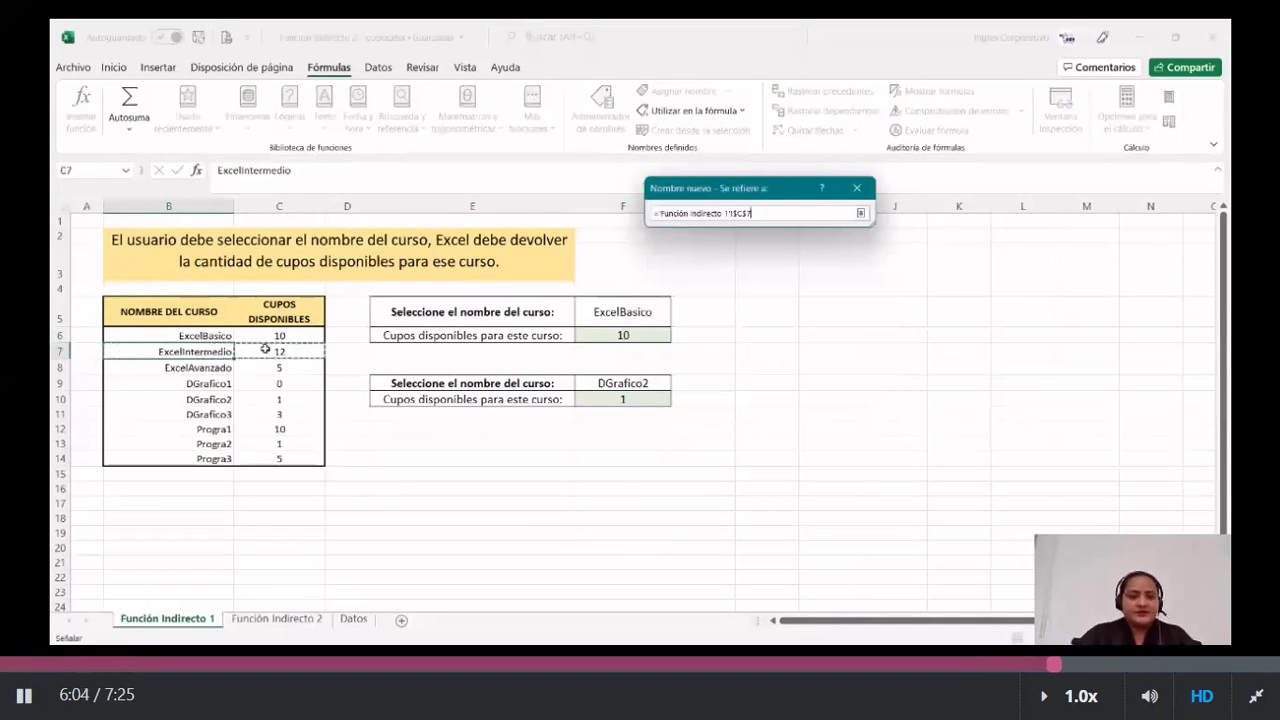
pyautogui.click(862, 213)
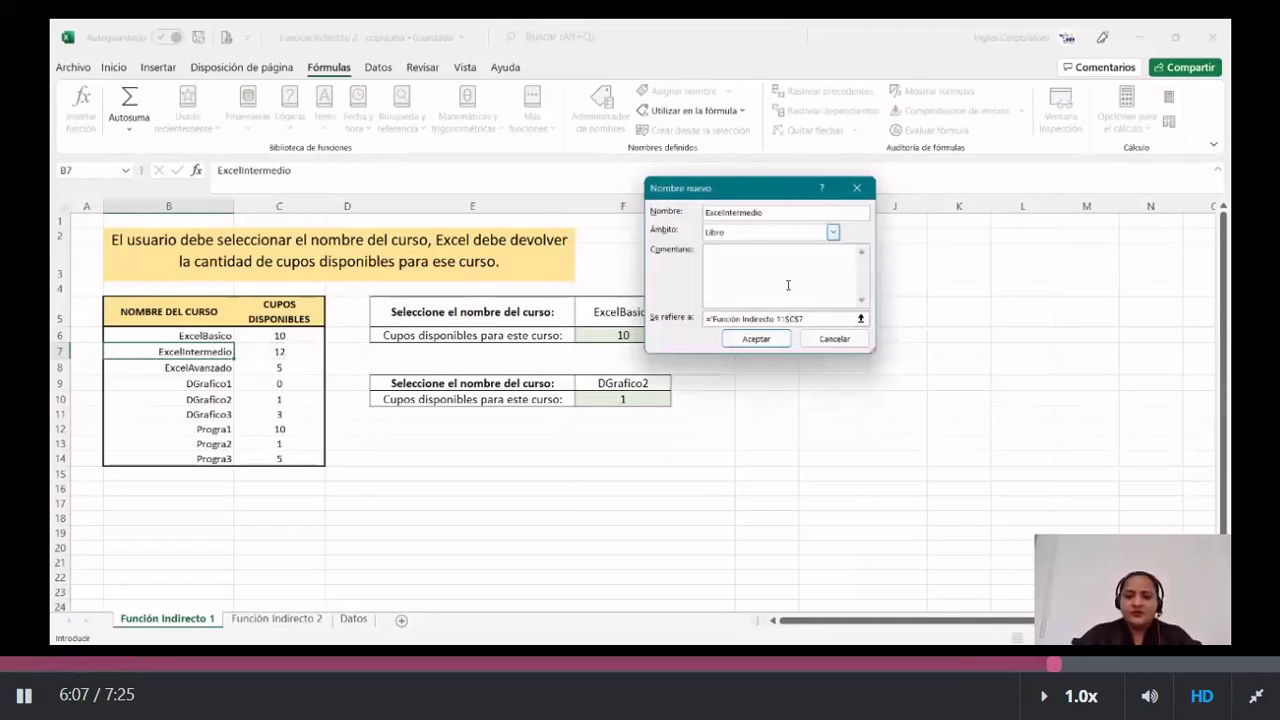
pyautogui.click(757, 340)
pyautogui.click(830, 335)
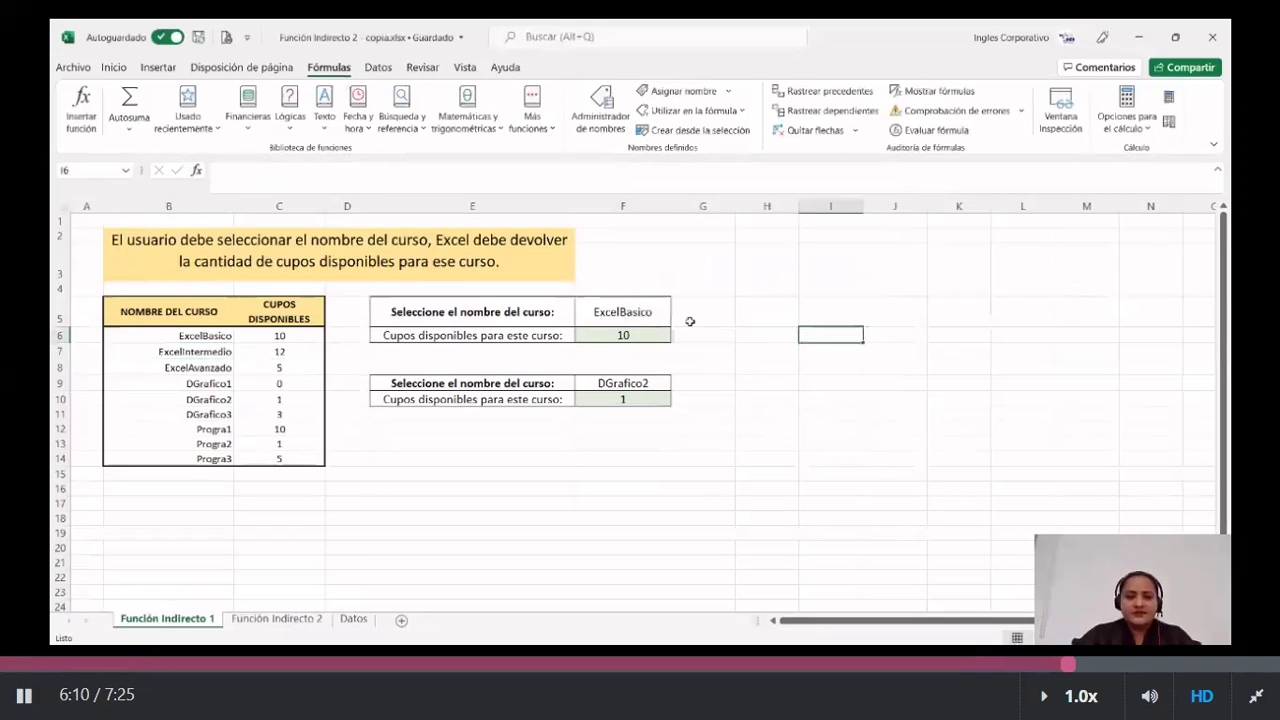
# Choose ExcelIntermedio from cell F5's drop-down list and check the INDIRECTO formula's result for that course in cell F6.
pyautogui.click(670, 313)
pyautogui.click(678, 316)
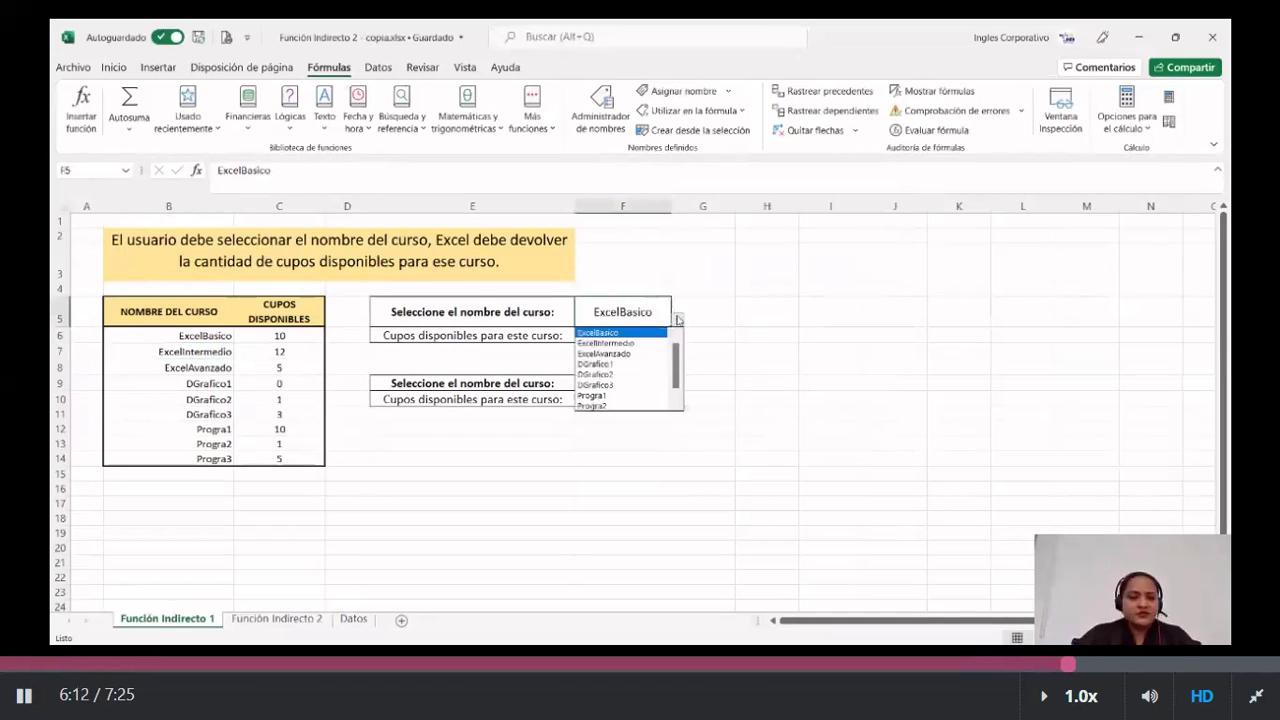
pyautogui.click(643, 343)
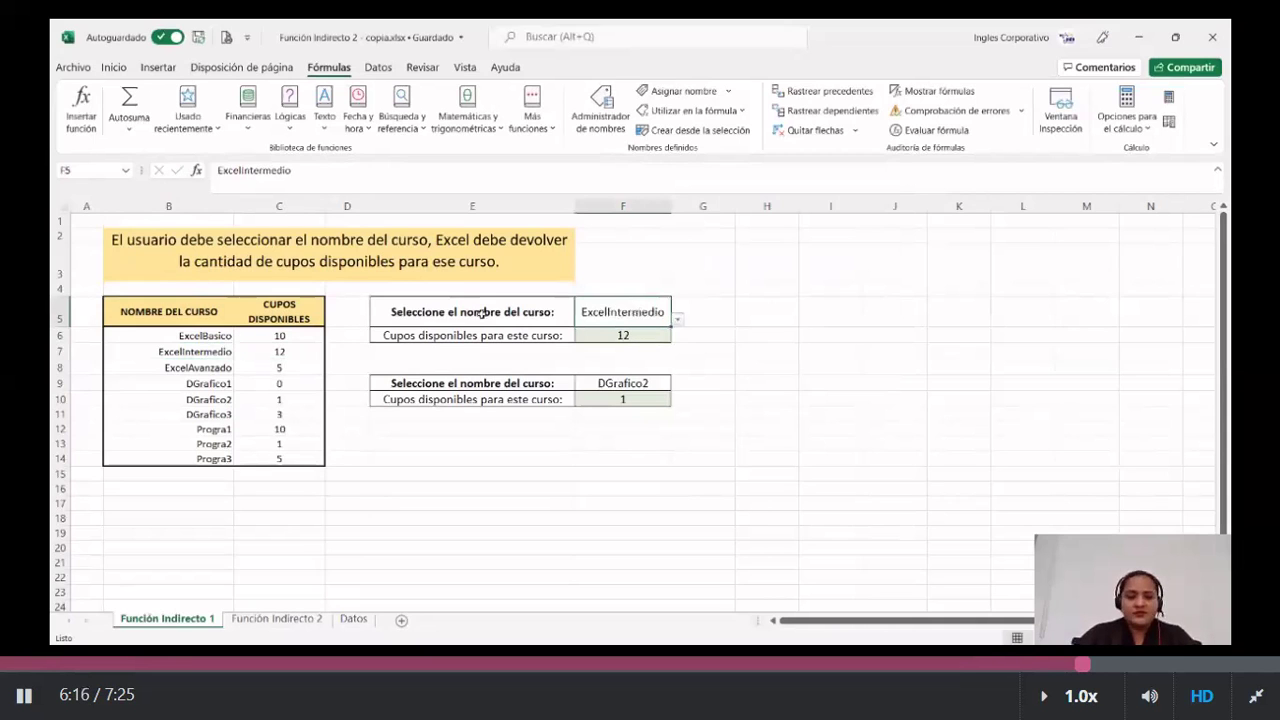
pyautogui.click(472, 473)
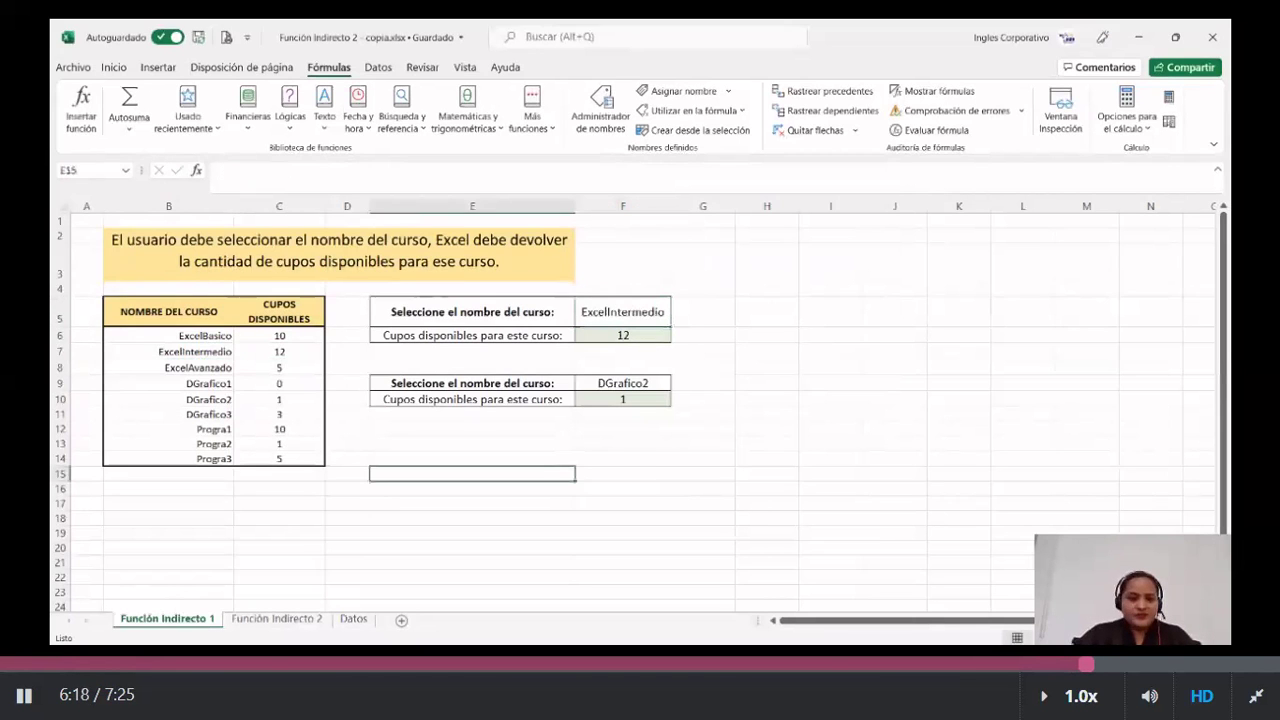
# On the Función Indirecto 2 sheet, choose ARTX7 from cell E6's drop-down list of product codes.
pyautogui.click(270, 619)
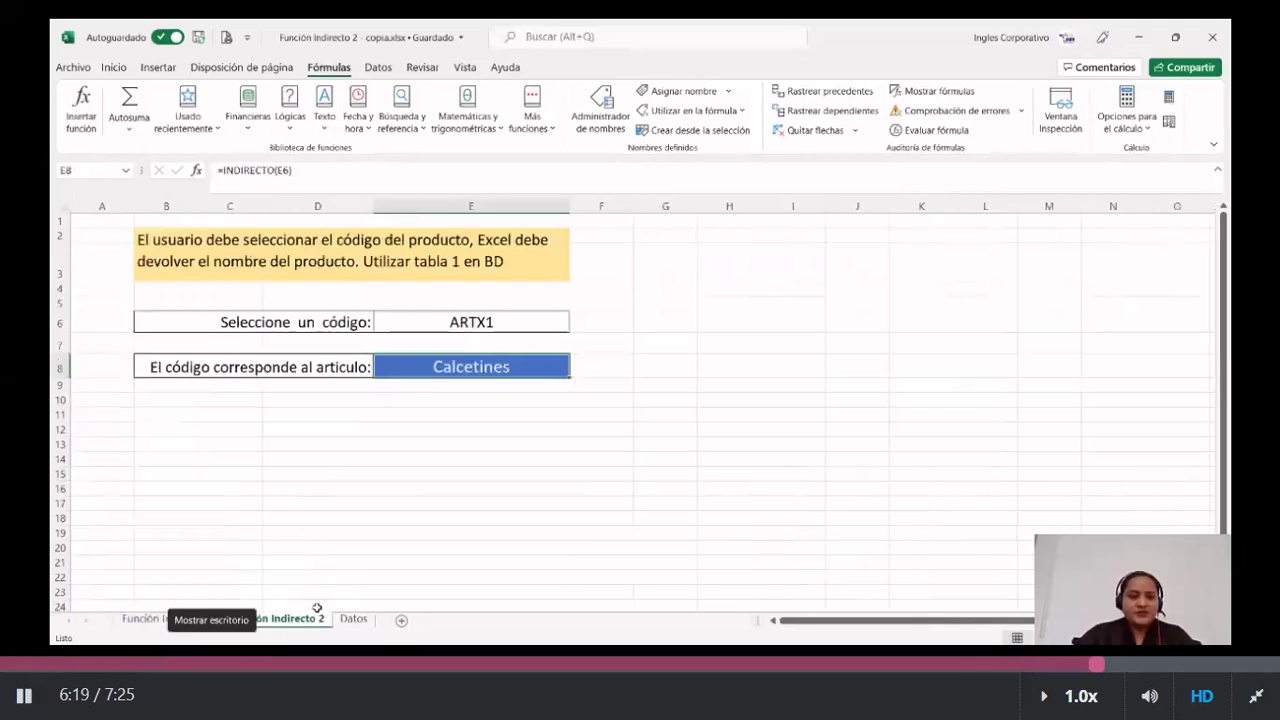
pyautogui.click(532, 318)
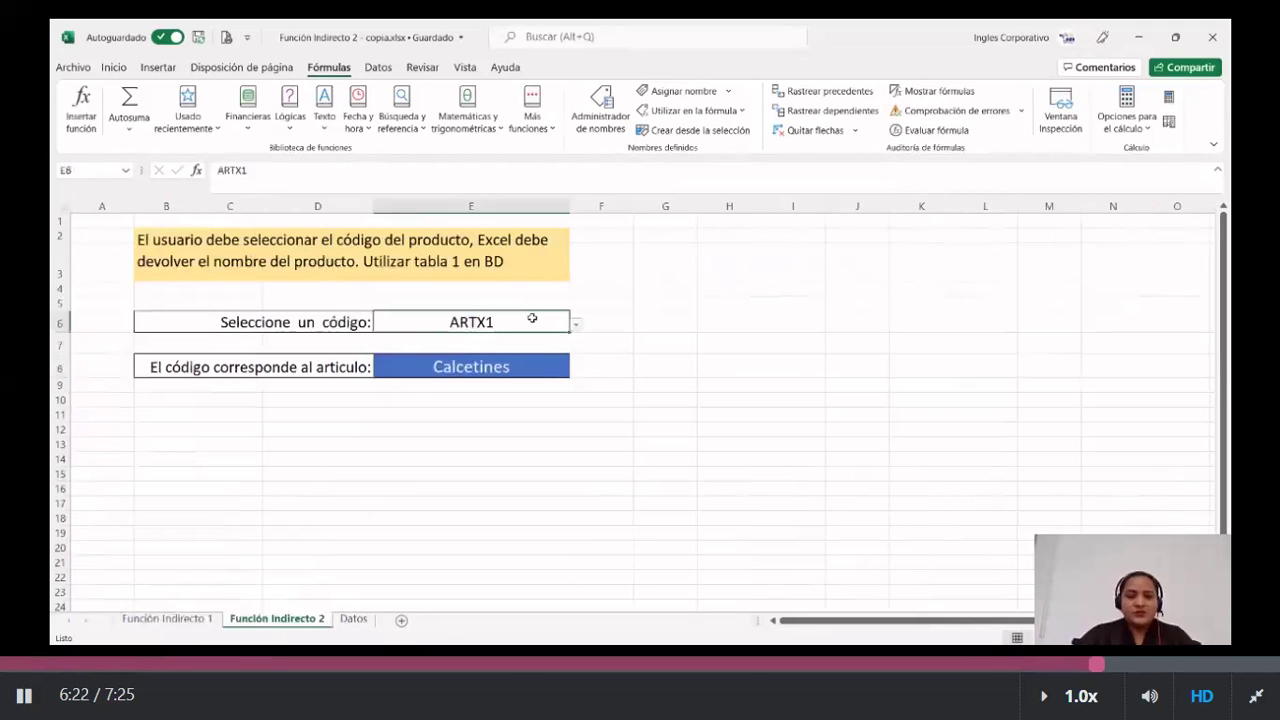
pyautogui.click(576, 324)
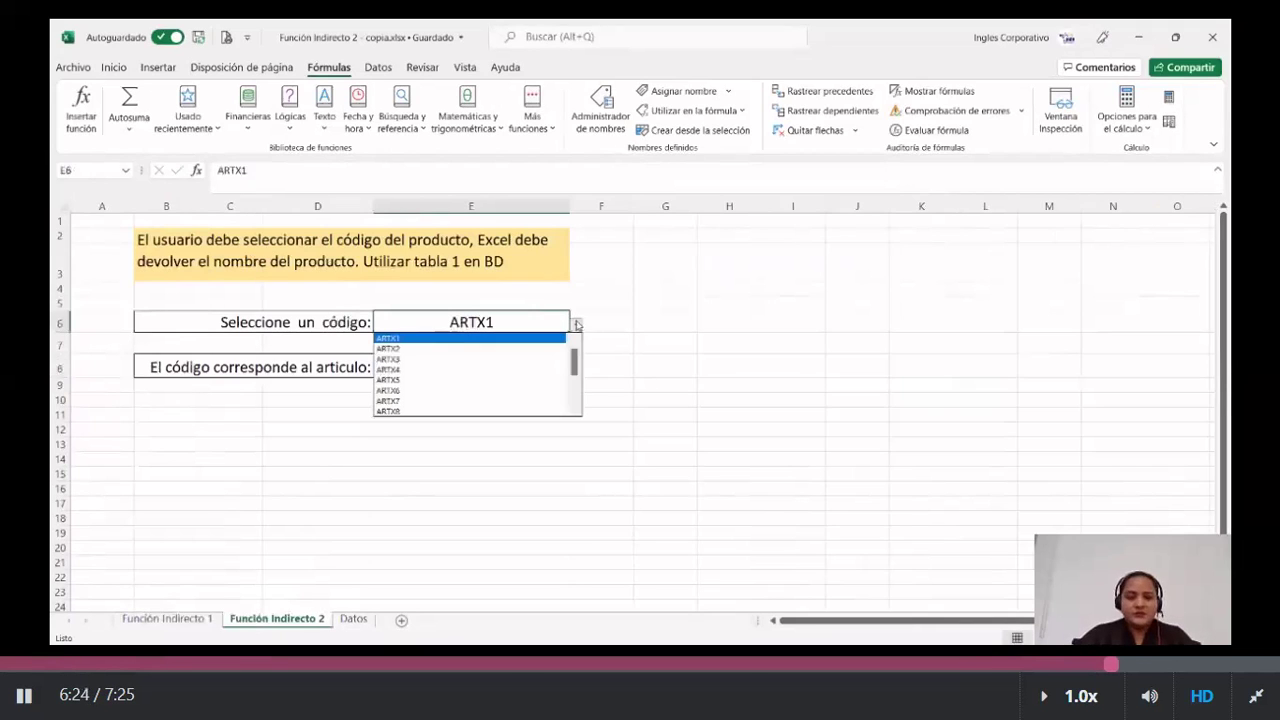
pyautogui.click(430, 401)
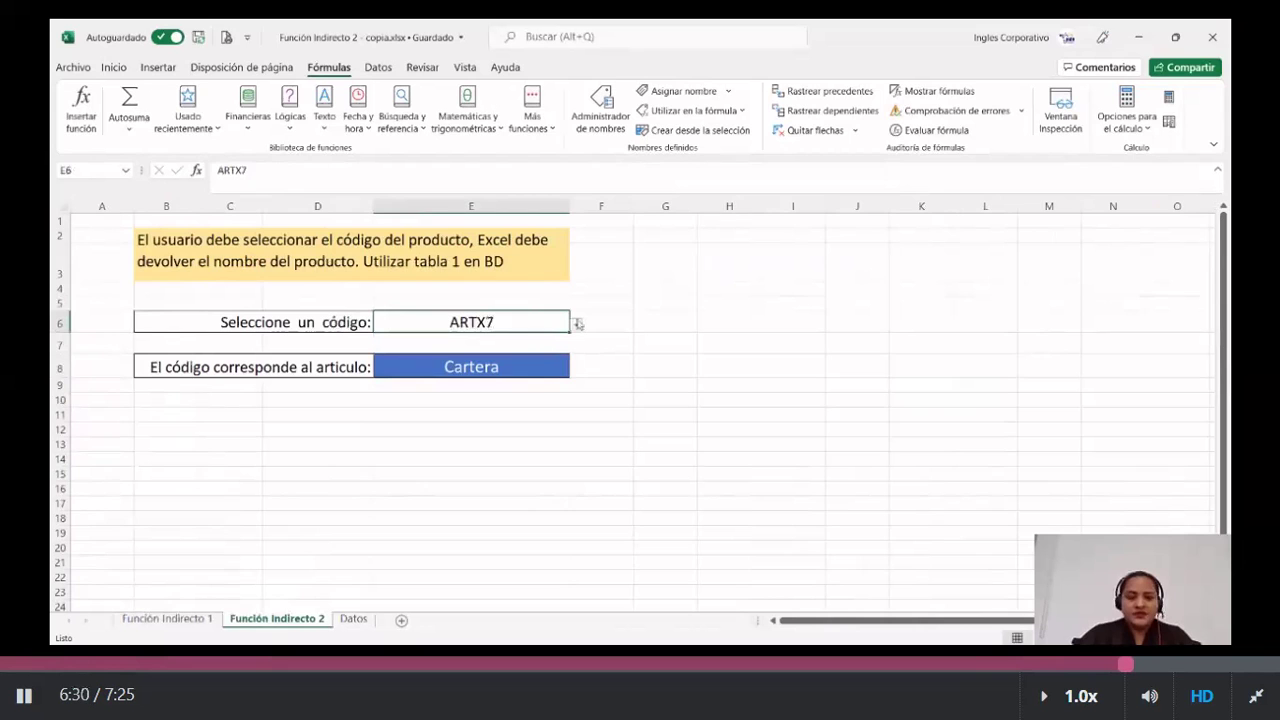
# Inspect the source range of cell E6's list validation on the Datos sheet.
pyautogui.click(378, 67)
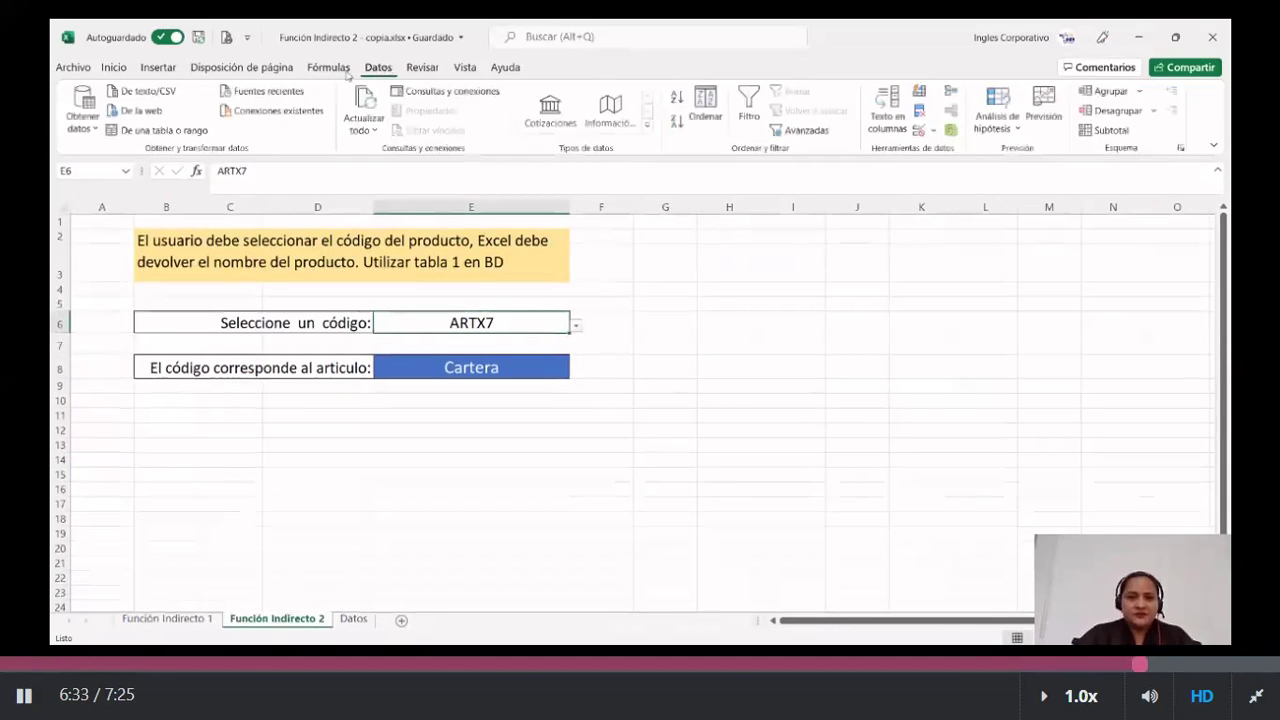
pyautogui.click(916, 134)
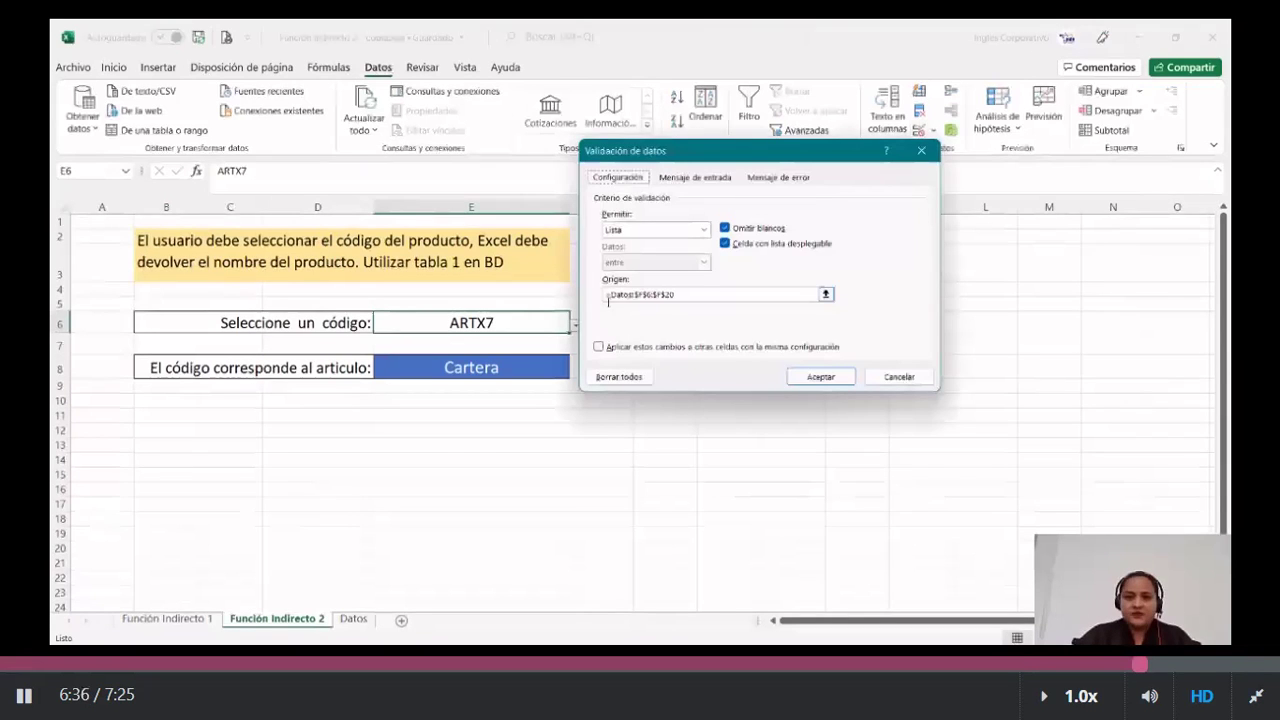
pyautogui.click(704, 292)
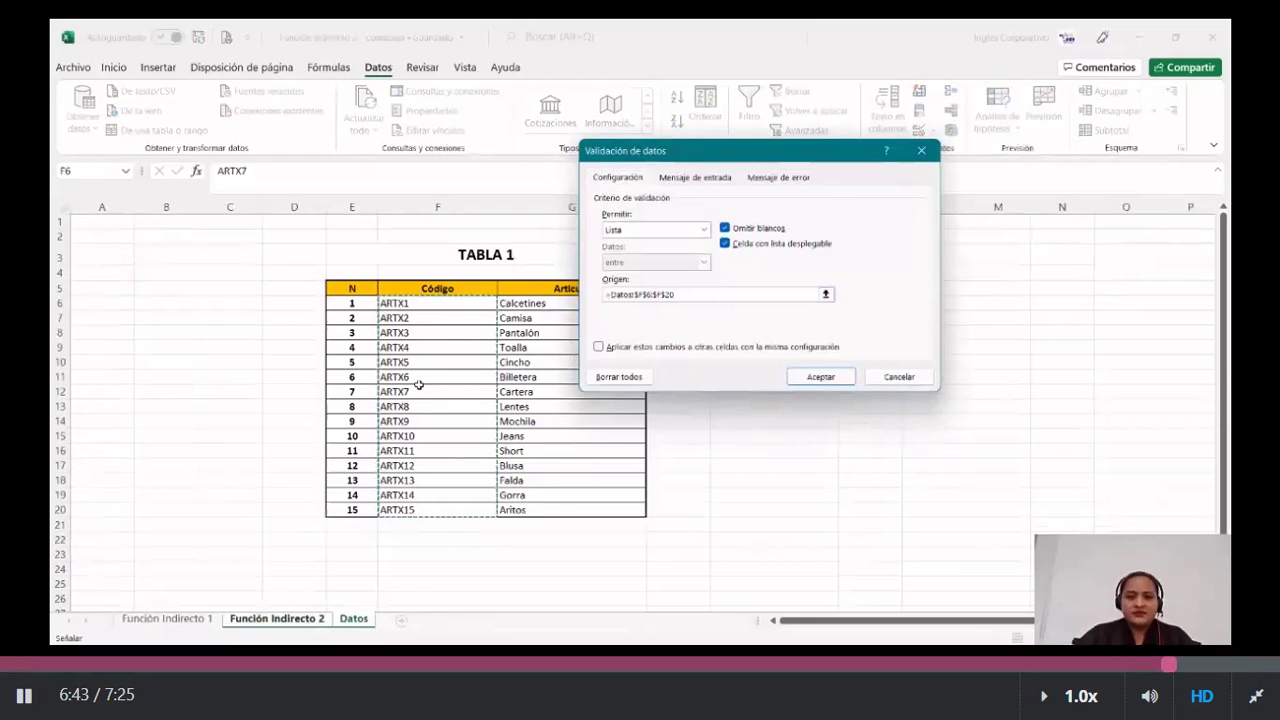
pyautogui.click(832, 379)
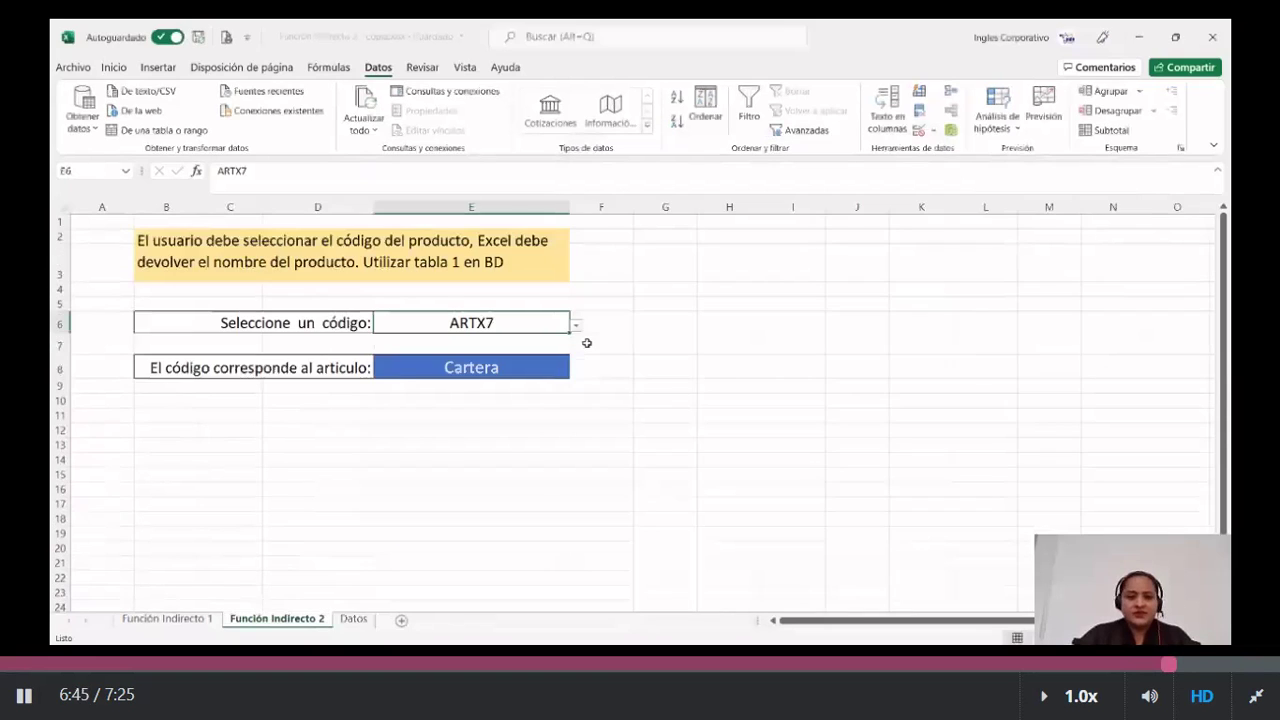
# Test the product lookup by choosing ARTX13 and then ARTX15 in cell E6.
pyautogui.click(576, 325)
pyautogui.click(477, 401)
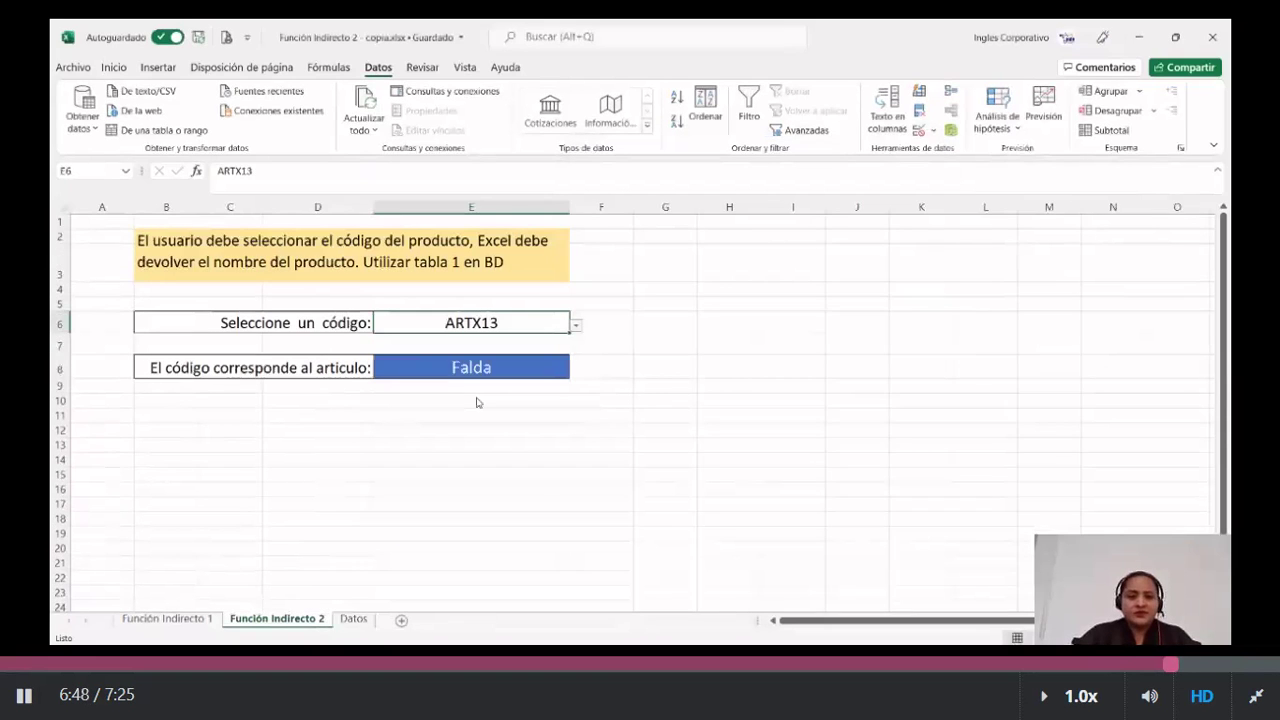
pyautogui.click(577, 325)
pyautogui.click(475, 411)
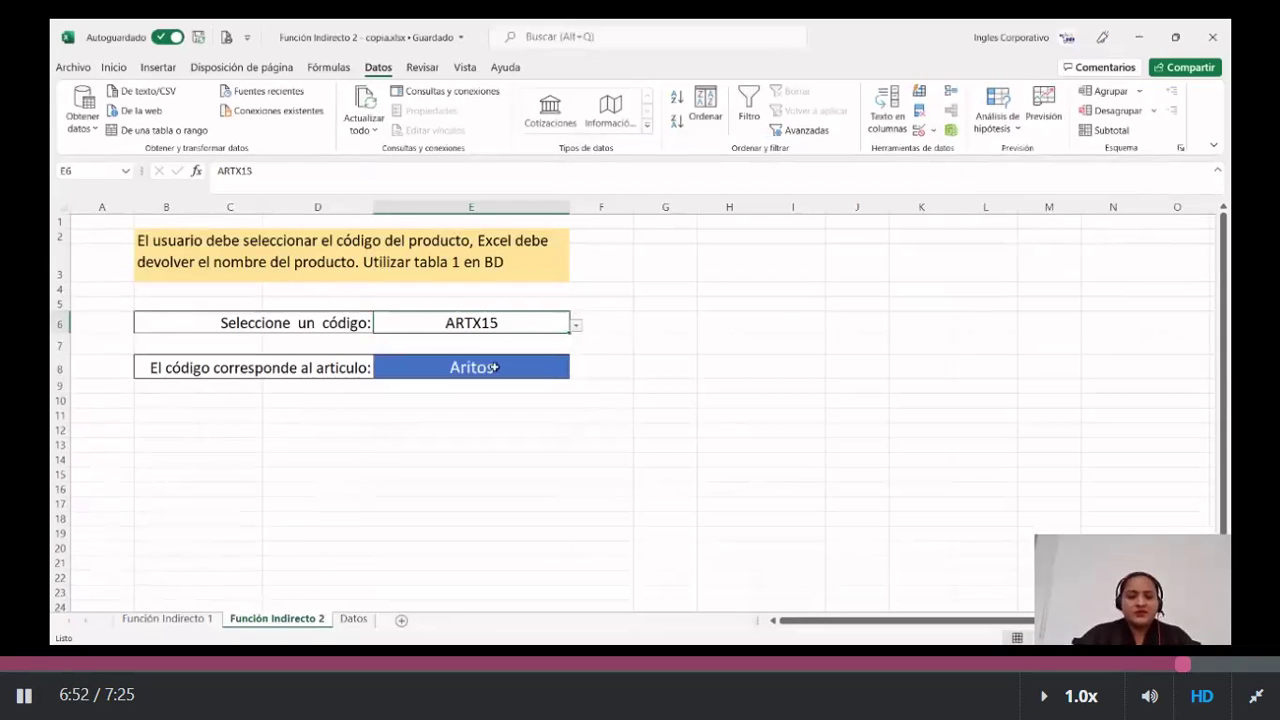
# Examine the INDIRECTO formula in cell E8 and the cell it refers to.
pyautogui.click(494, 367)
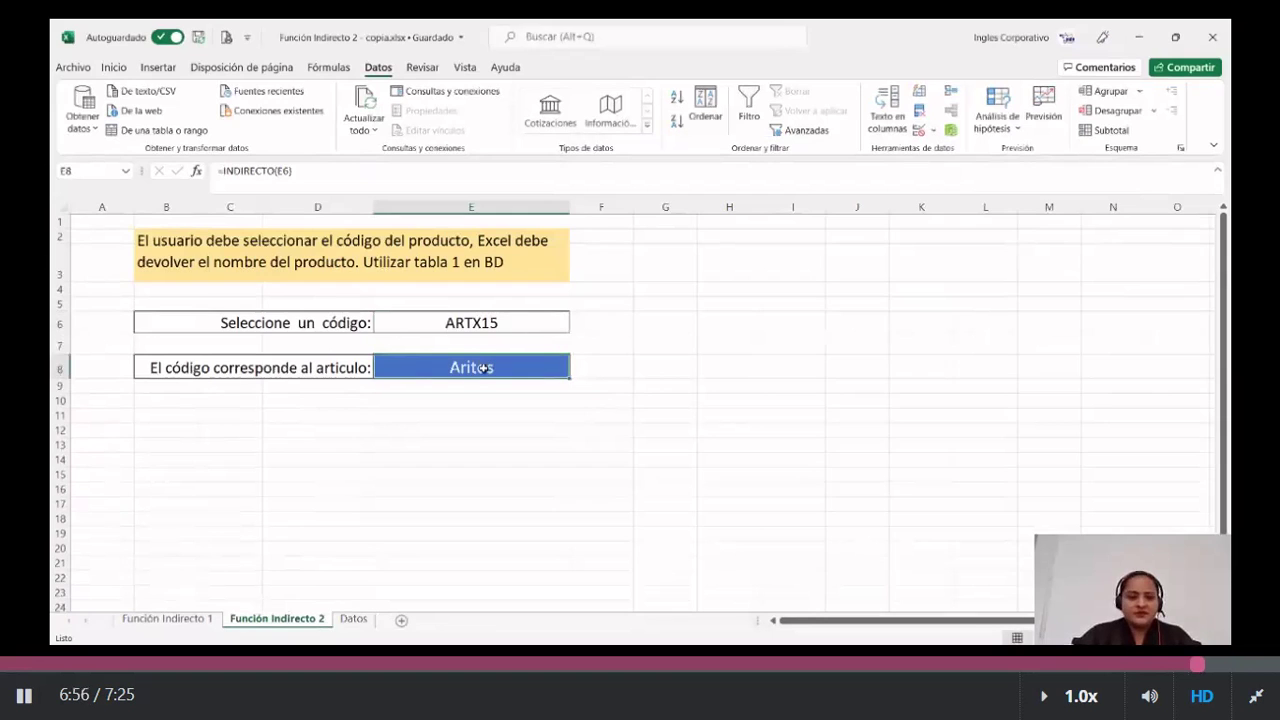
pyautogui.click(413, 175)
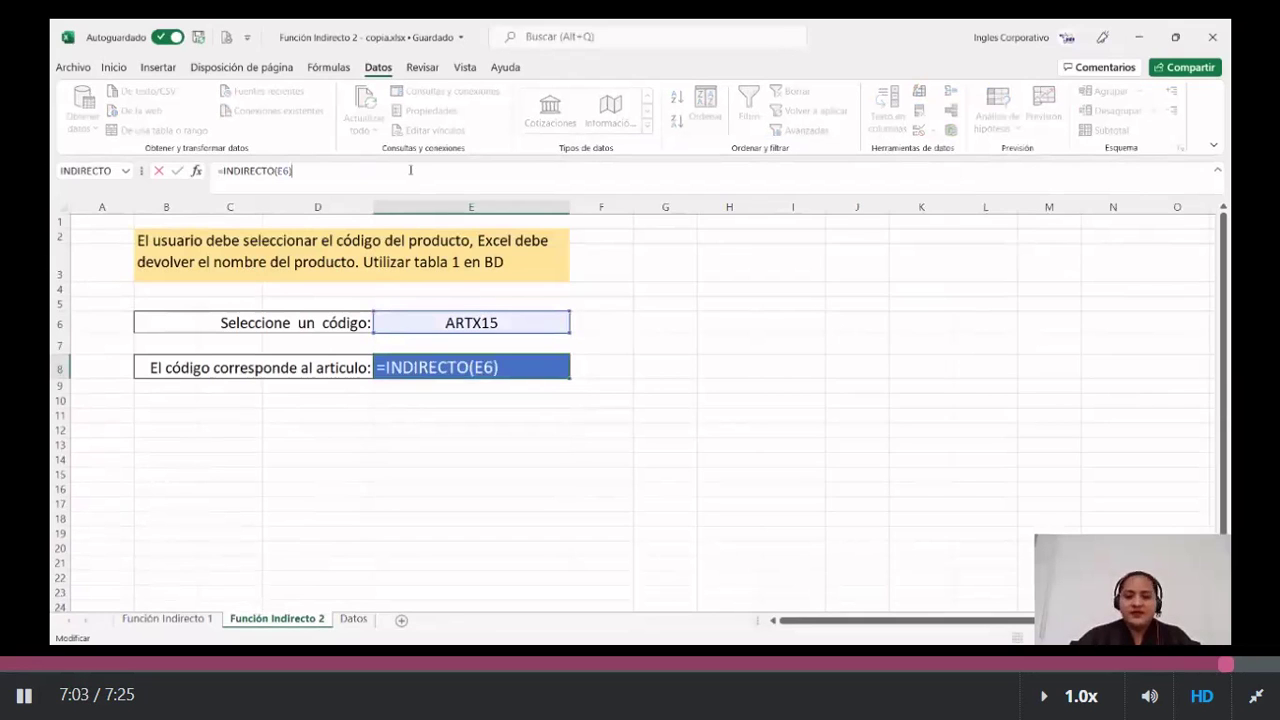
pyautogui.press('Return')
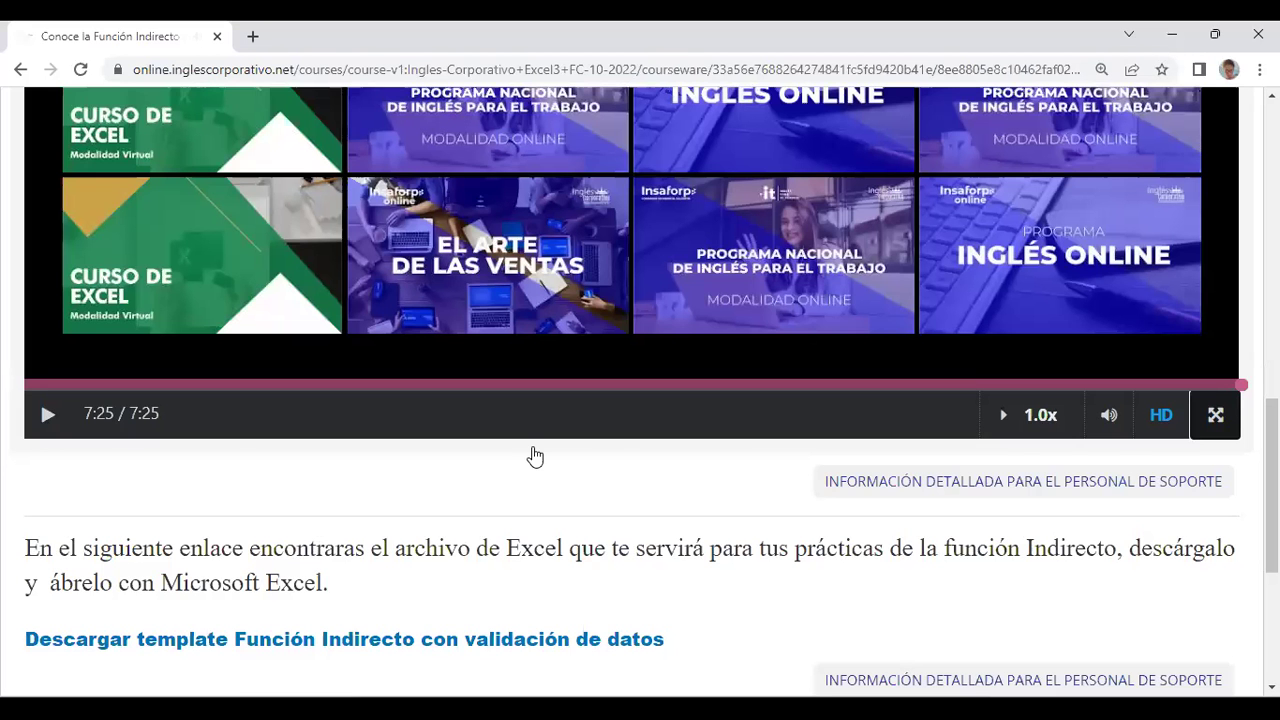
# Switch to the Función_Indirecto_2 practice workbook in Excel and check the Name Manager for existing defined names.
pyautogui.scroll(-2, 523, 446)
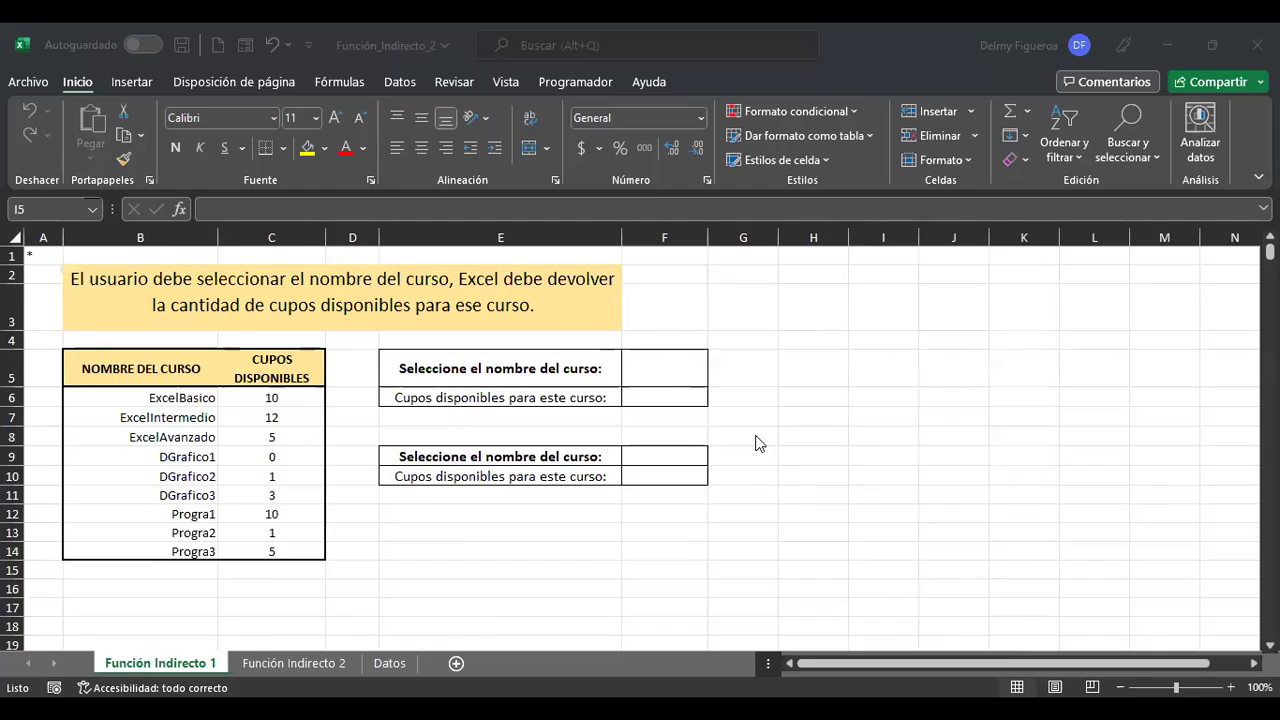
pyautogui.scroll(1, 757, 443)
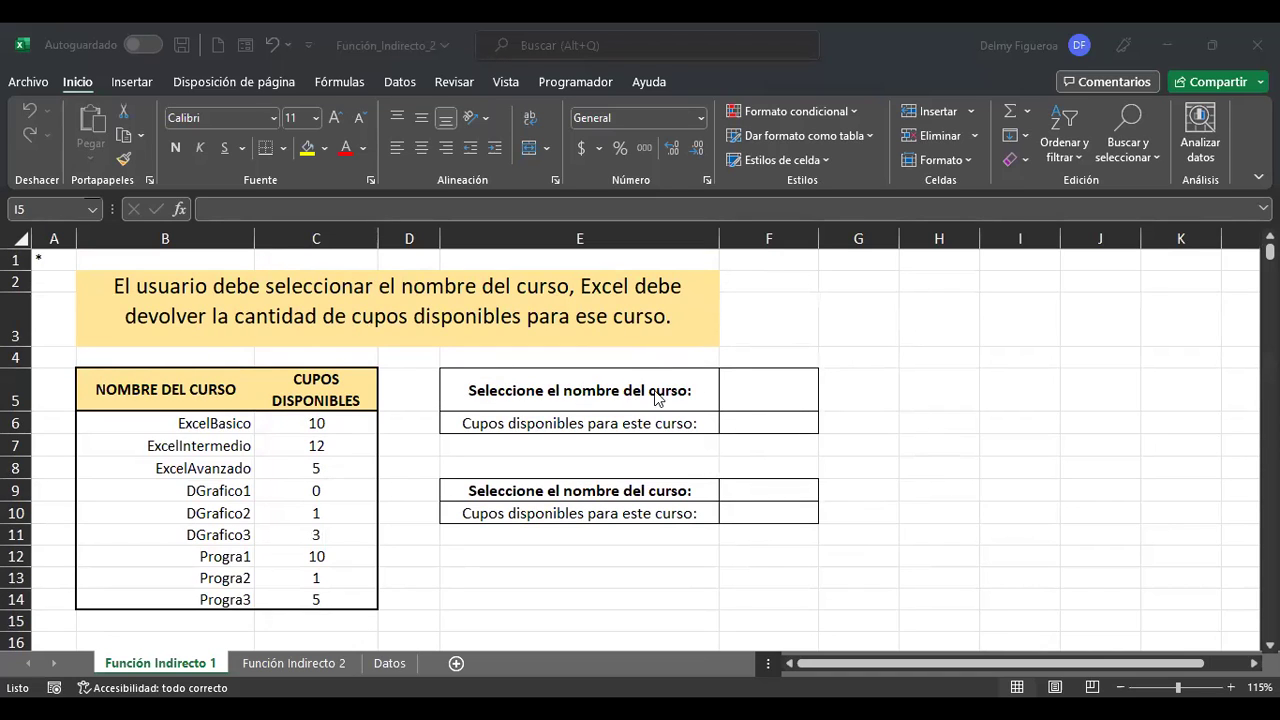
pyautogui.click(763, 389)
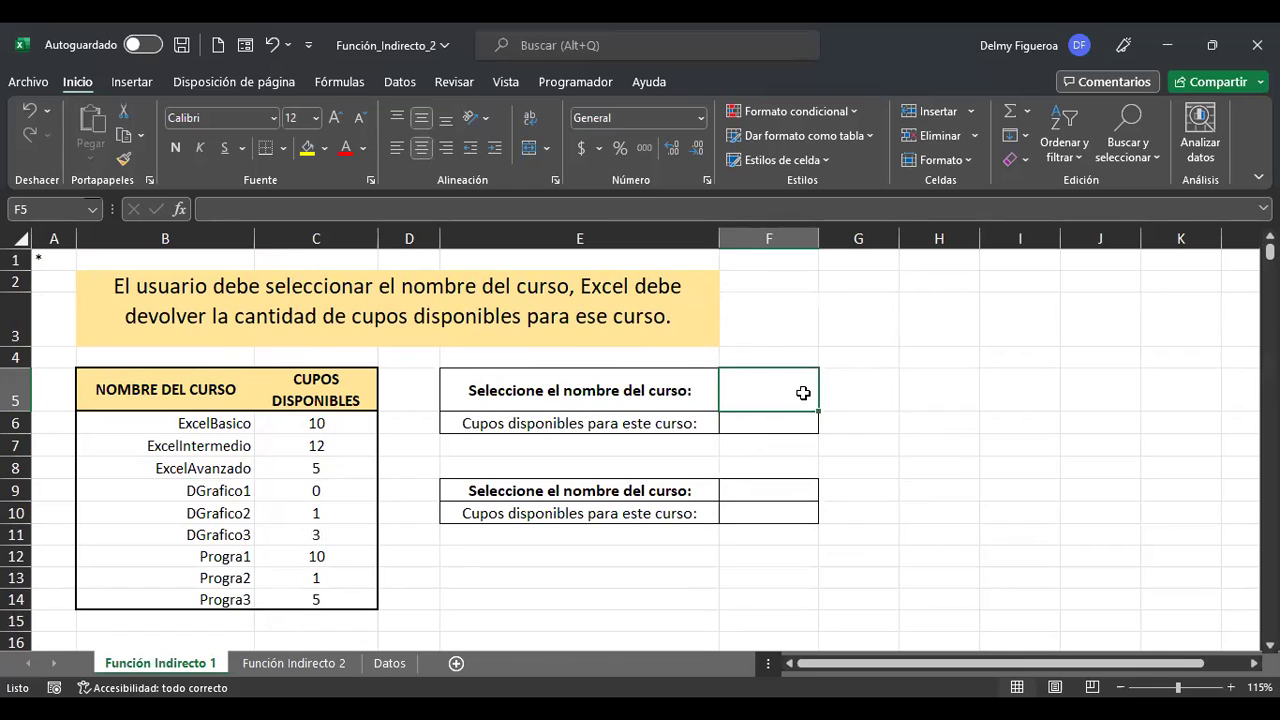
pyautogui.click(87, 212)
pyautogui.click(754, 386)
pyautogui.click(345, 83)
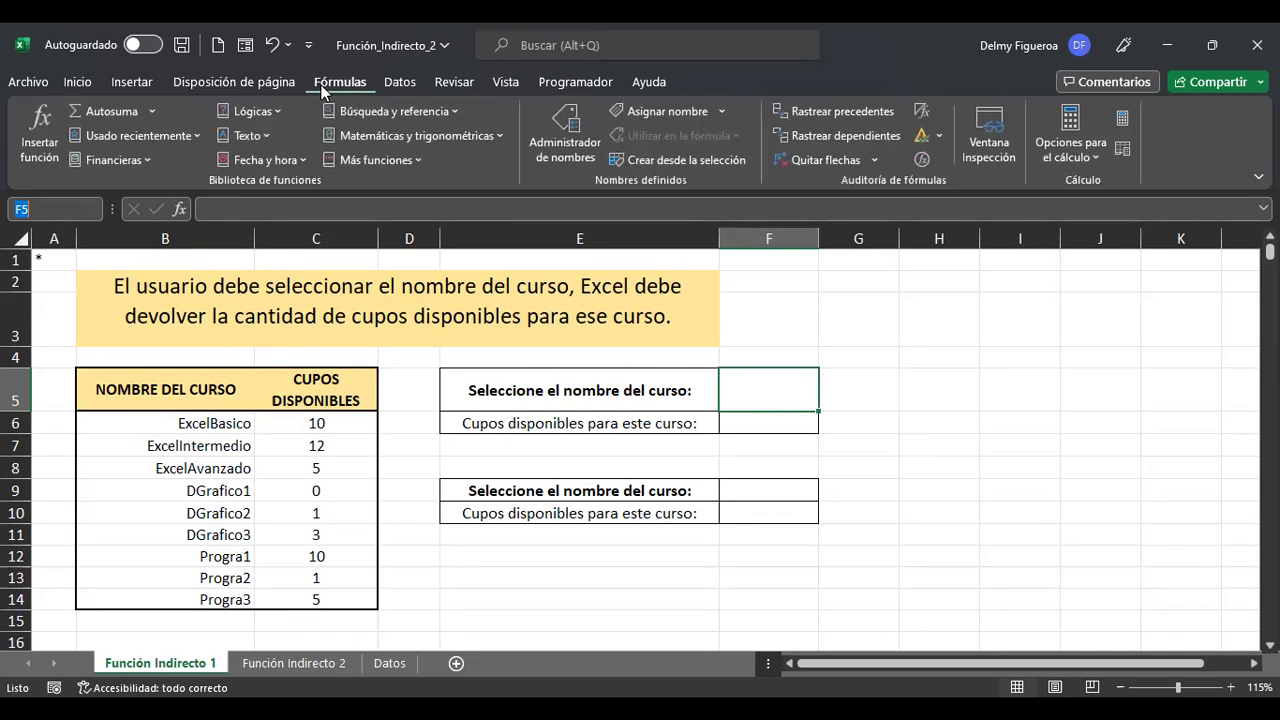
pyautogui.click(569, 131)
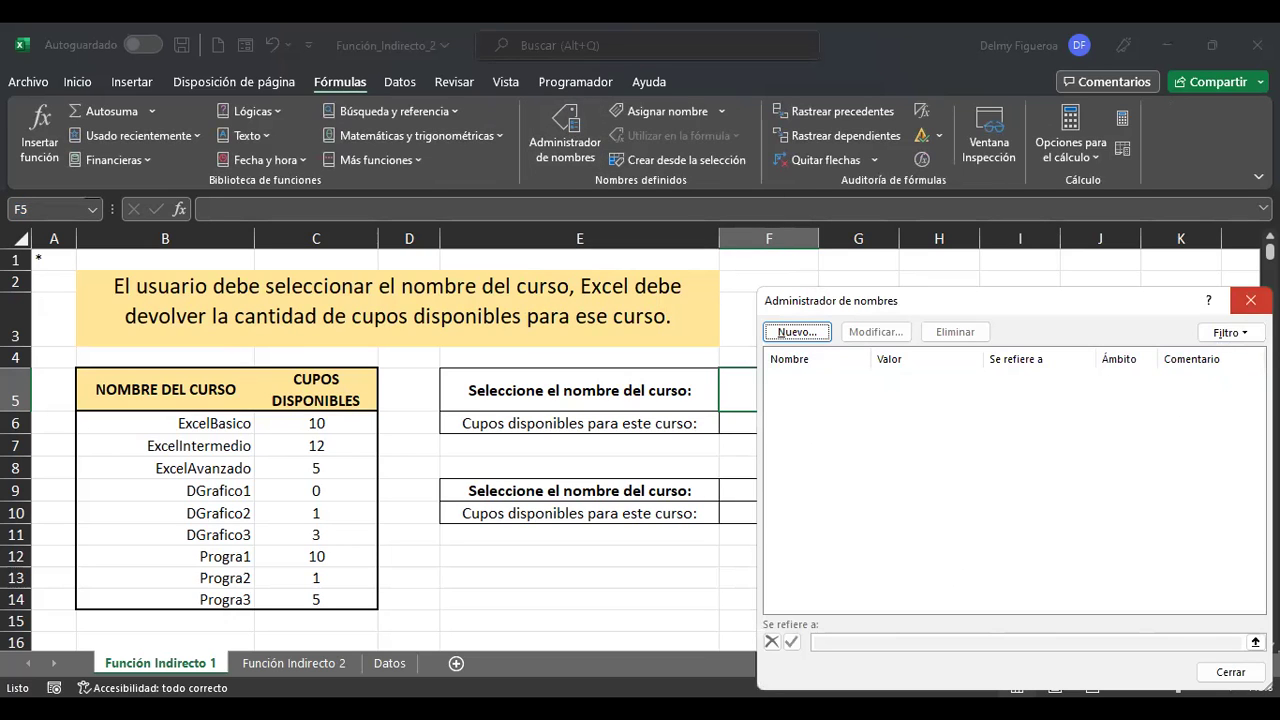
pyautogui.click(1250, 300)
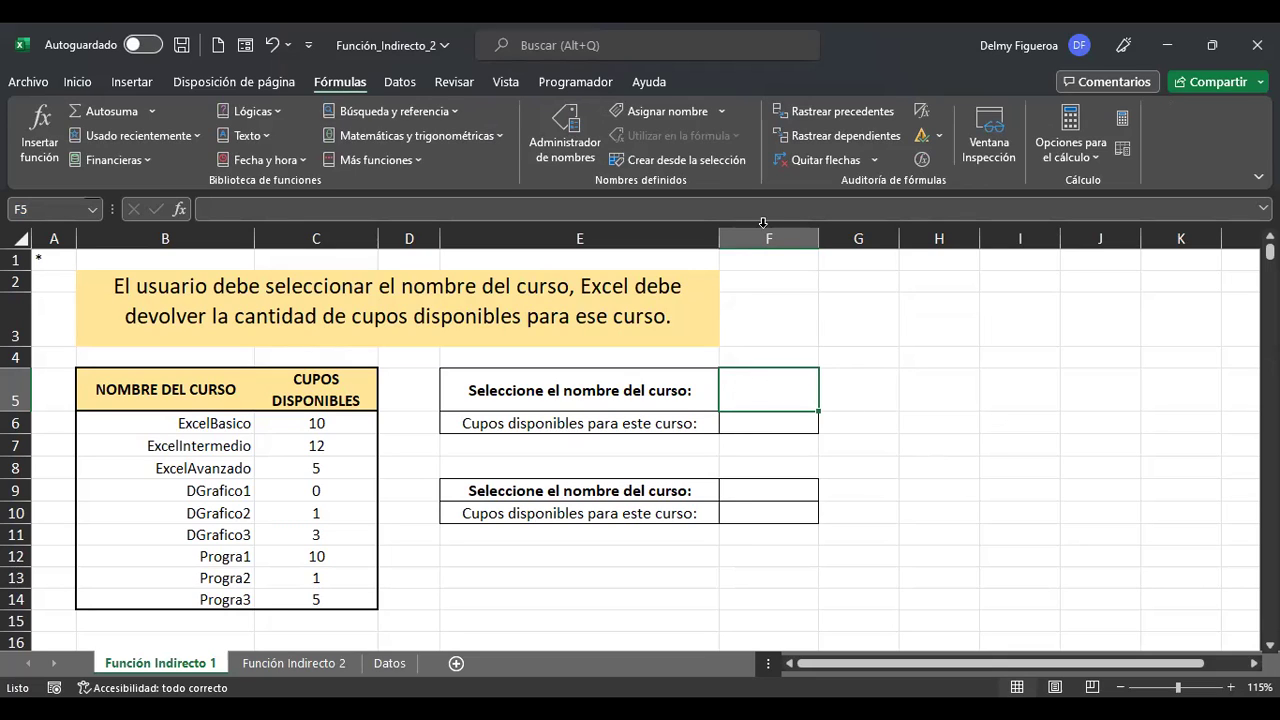
# Add a Lista data validation to cell F5 with source =$B$6:$B$14, and choose ExcelBasico from the resulting drop-down.
pyautogui.click(395, 82)
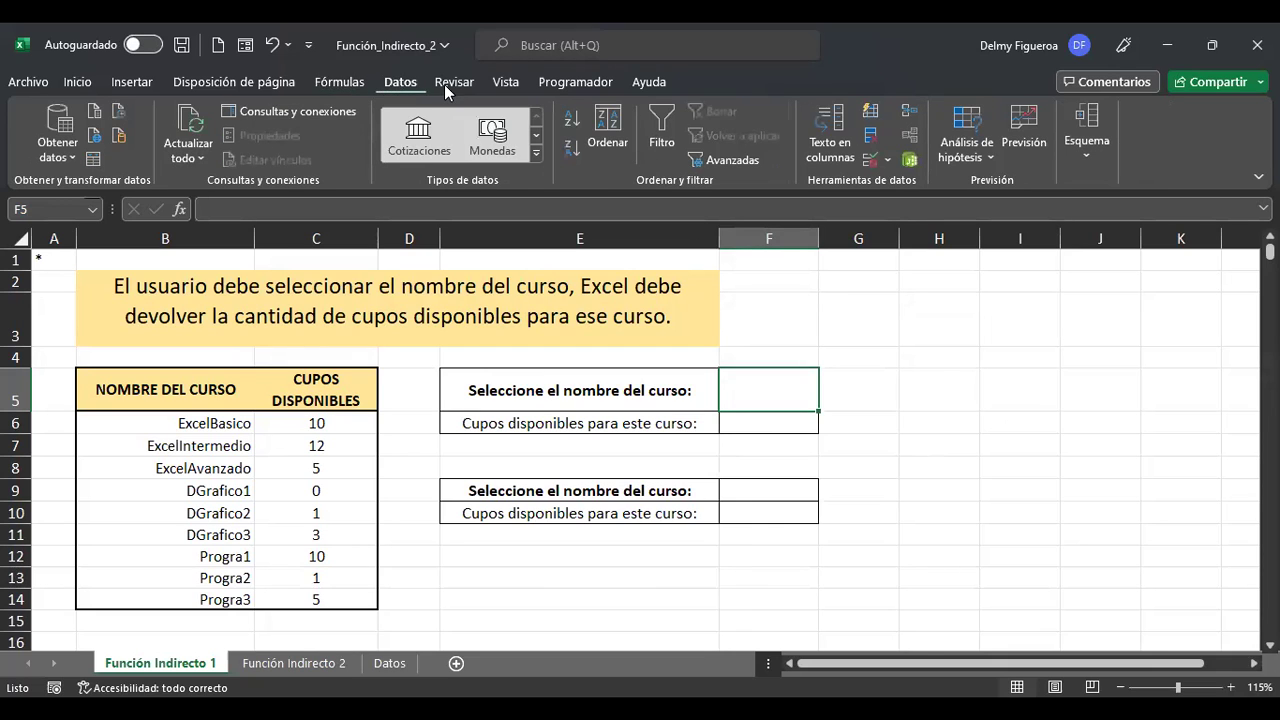
pyautogui.click(873, 159)
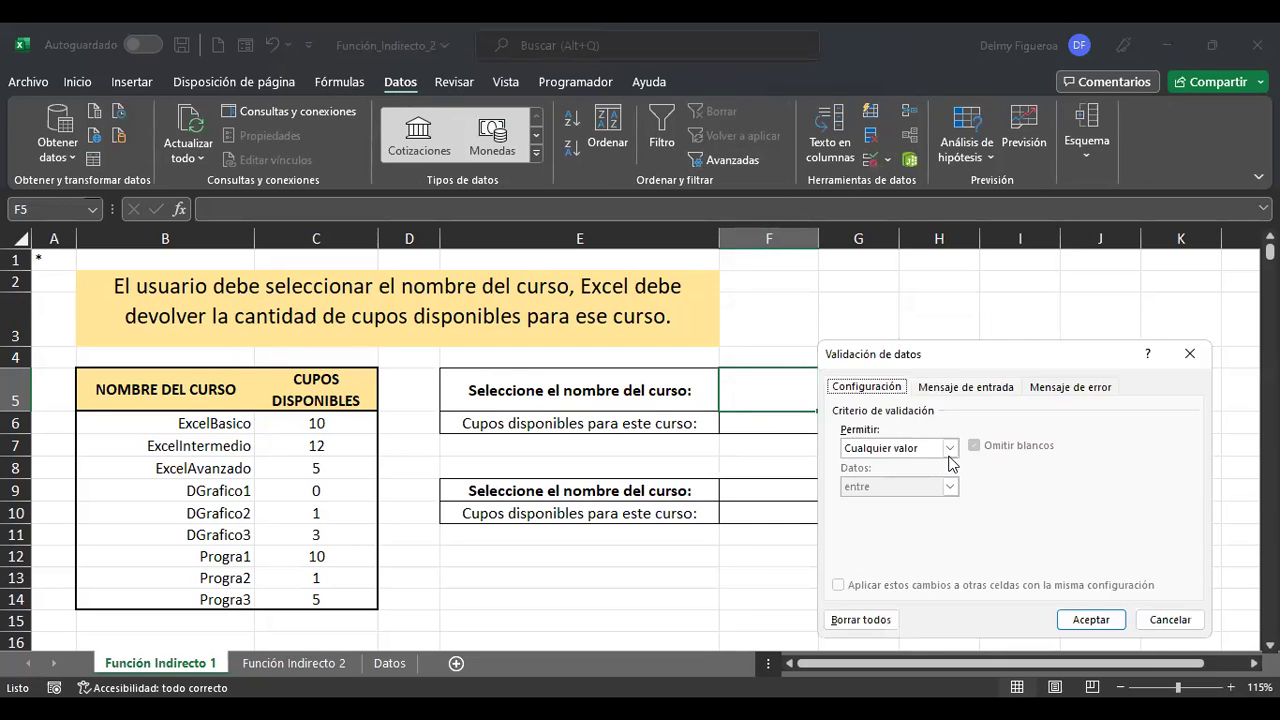
pyautogui.click(950, 451)
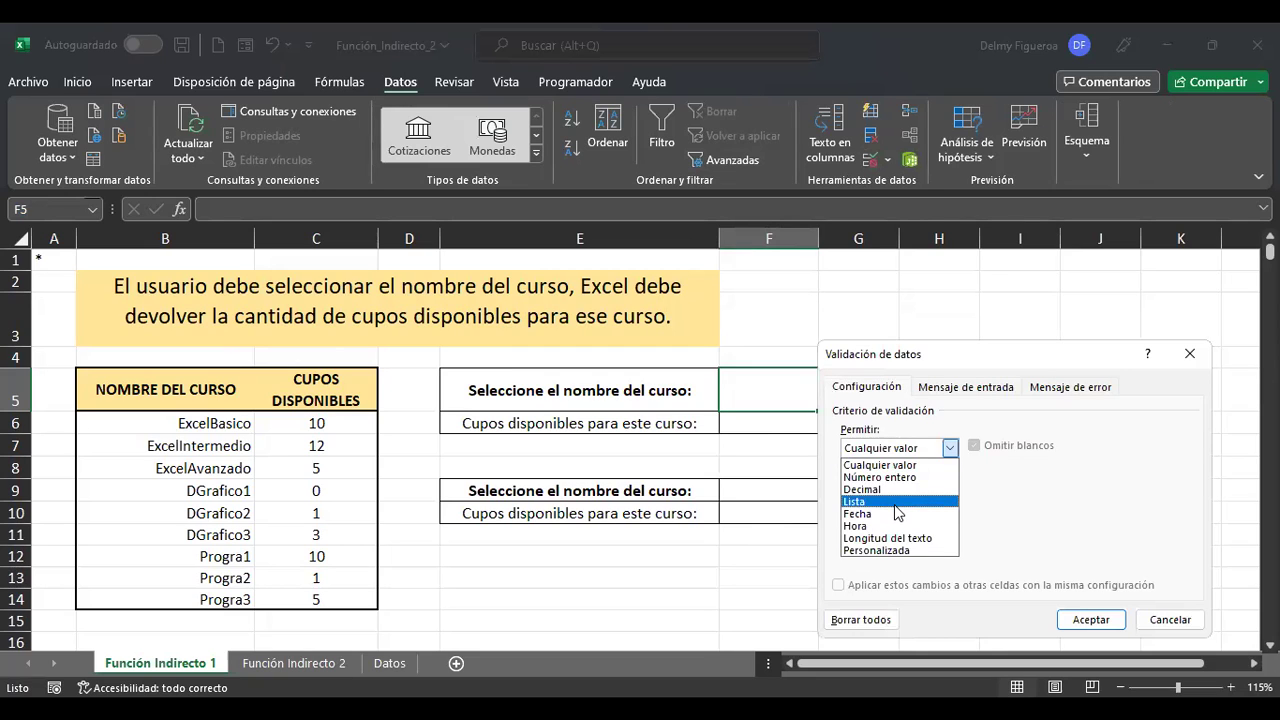
pyautogui.click(895, 502)
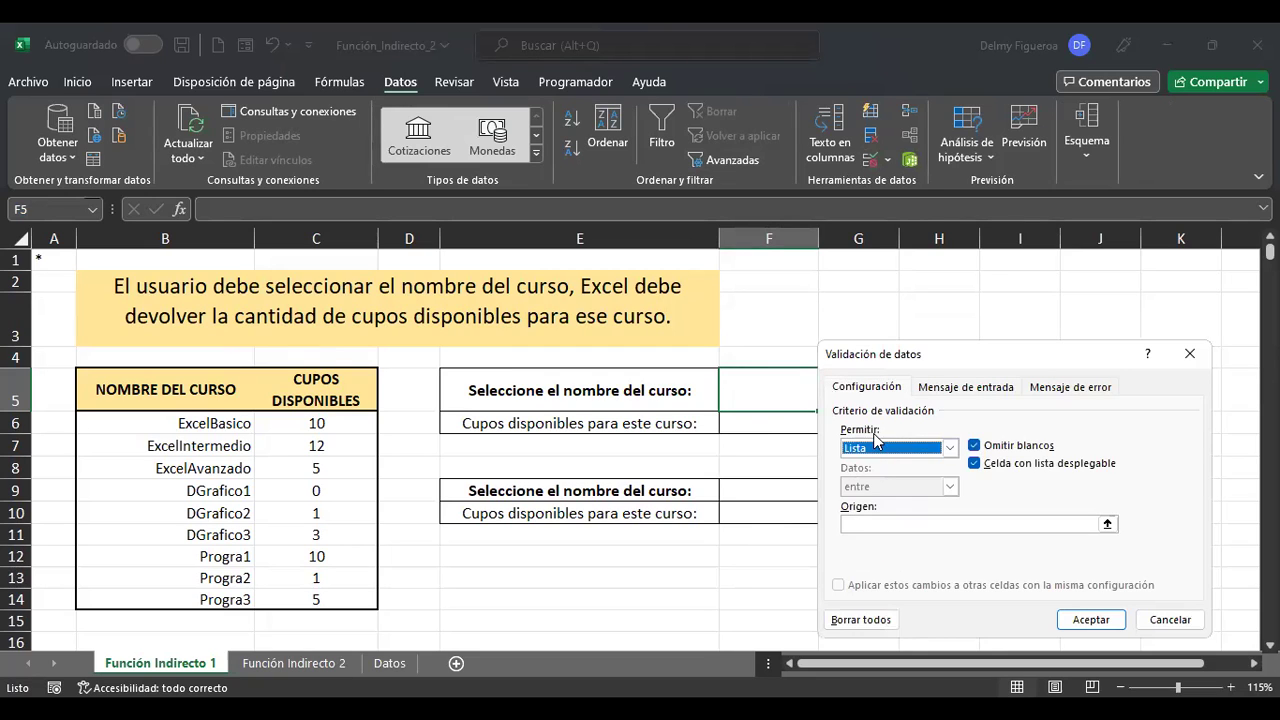
pyautogui.click(886, 523)
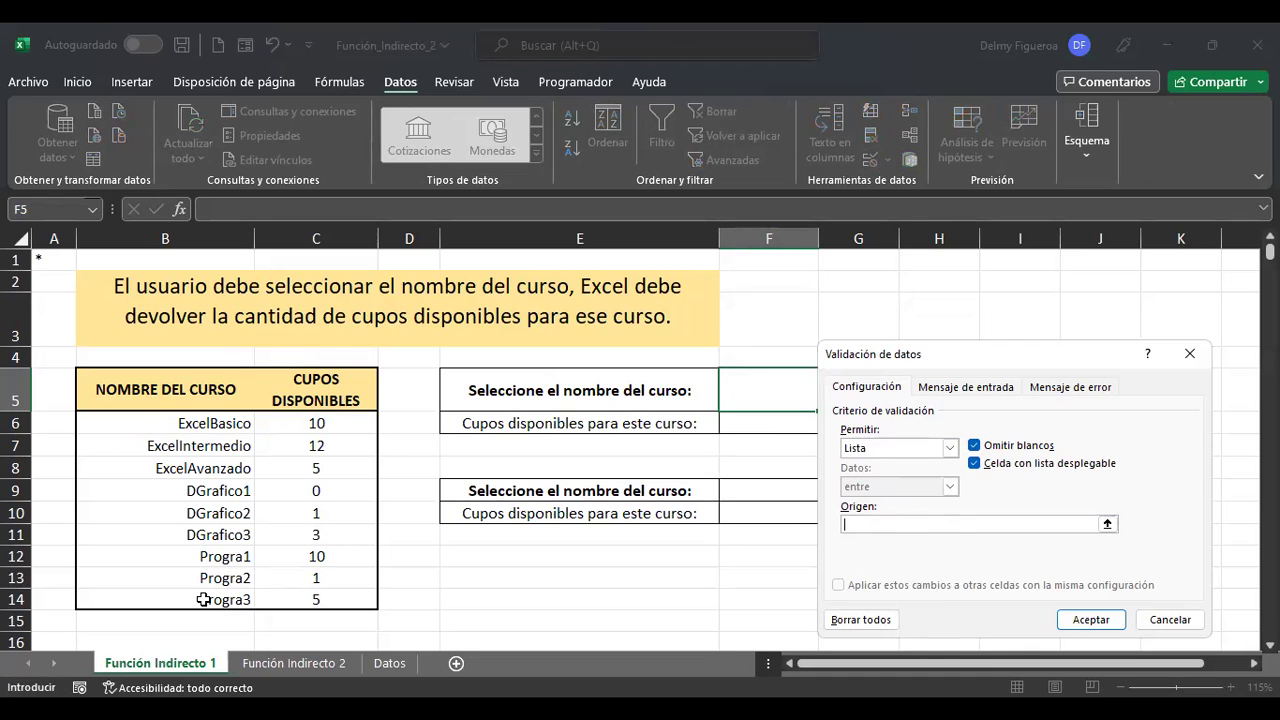
pyautogui.moveTo(165, 423); pyautogui.dragTo(165, 599)
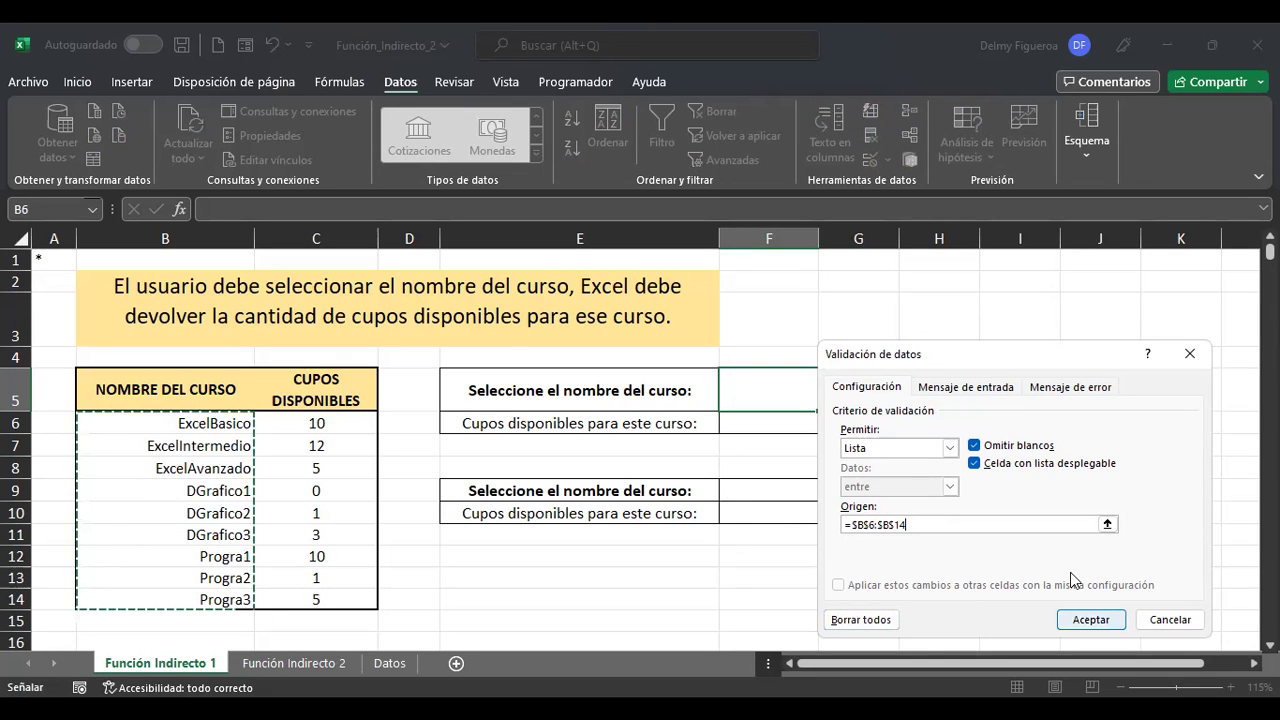
pyautogui.press('Return')
pyautogui.click(826, 402)
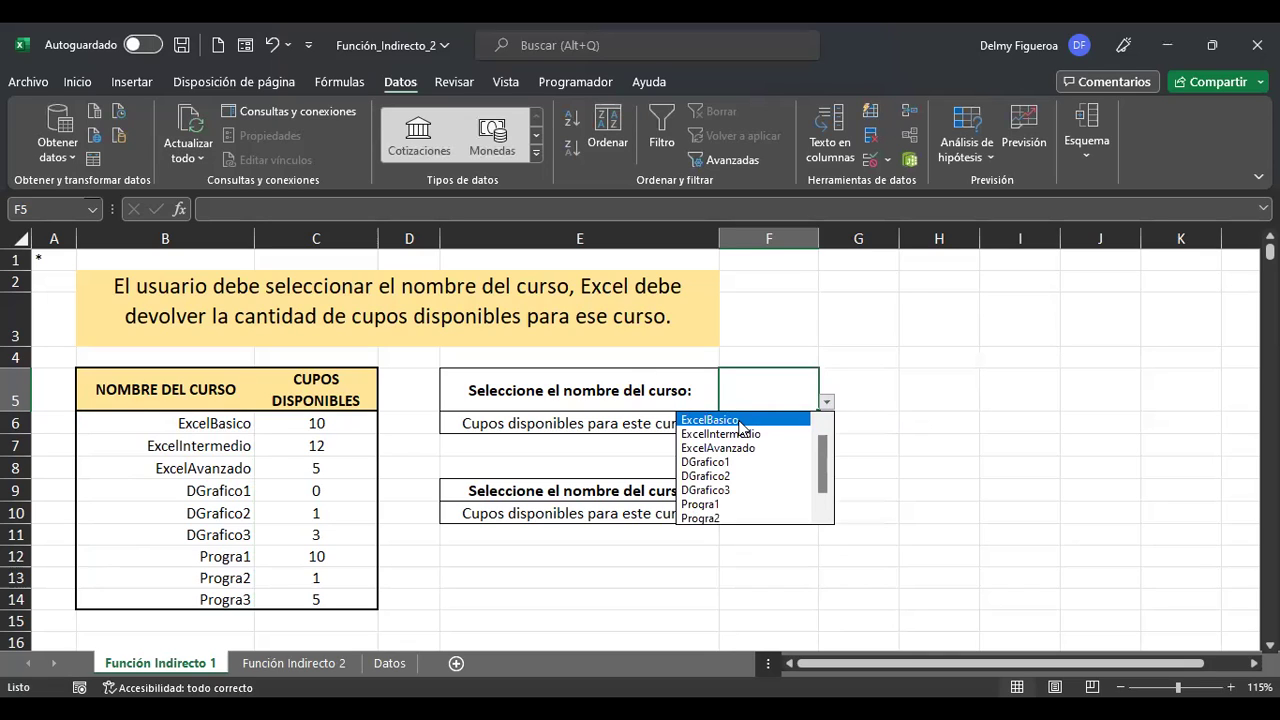
pyautogui.click(740, 420)
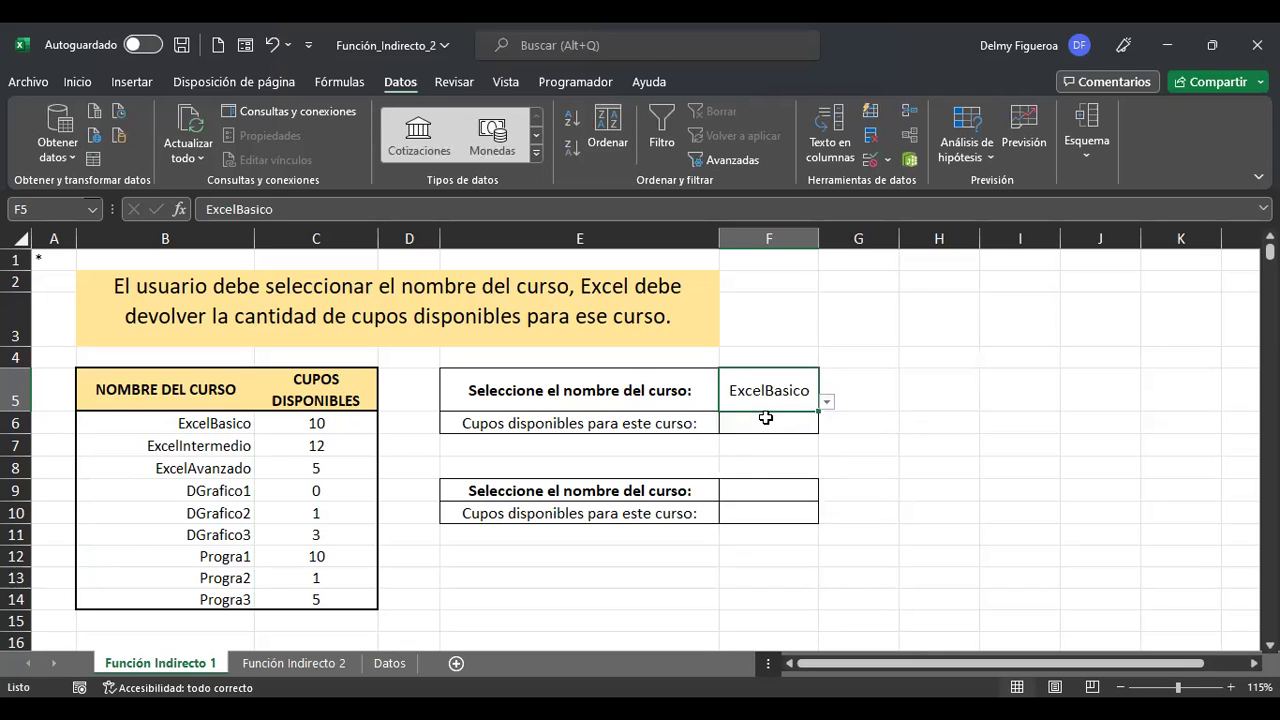
# Enter the formula +INDIRECTO(F5) in cell F6 to look up the selected course's available places.
pyautogui.click(758, 421)
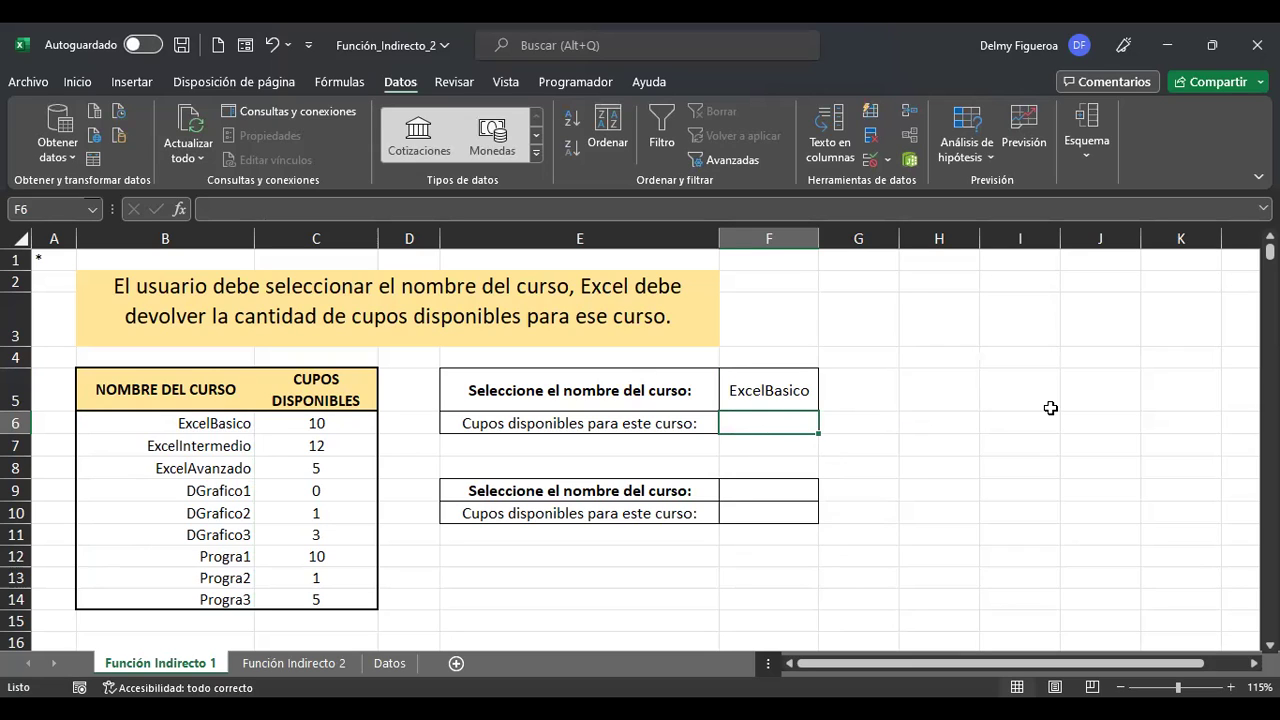
pyautogui.write('+')
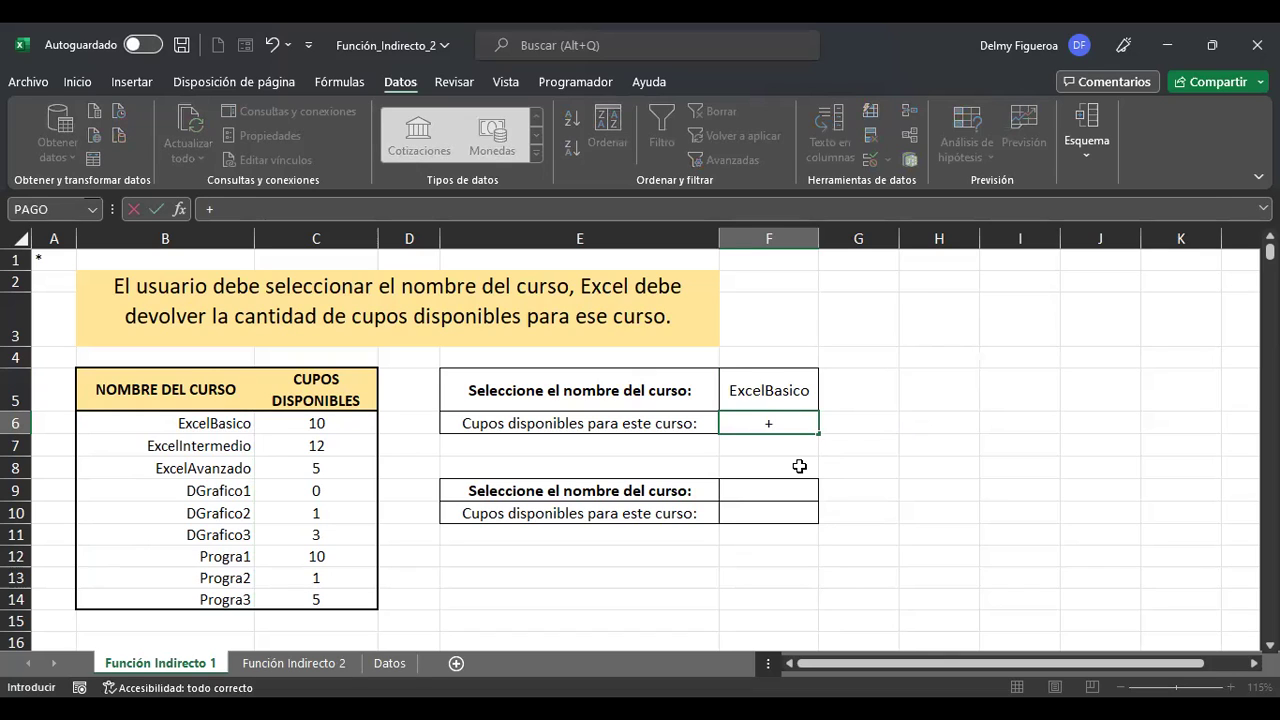
pyautogui.write('indire')
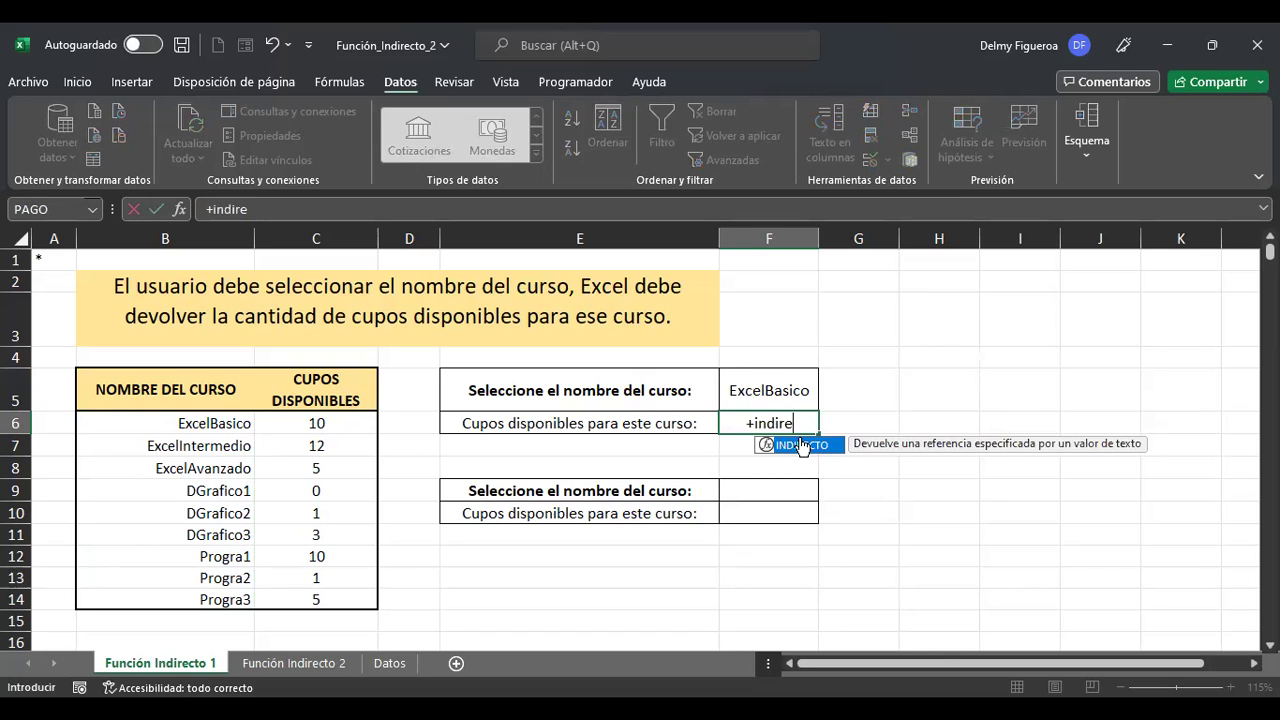
pyautogui.press('Tab')
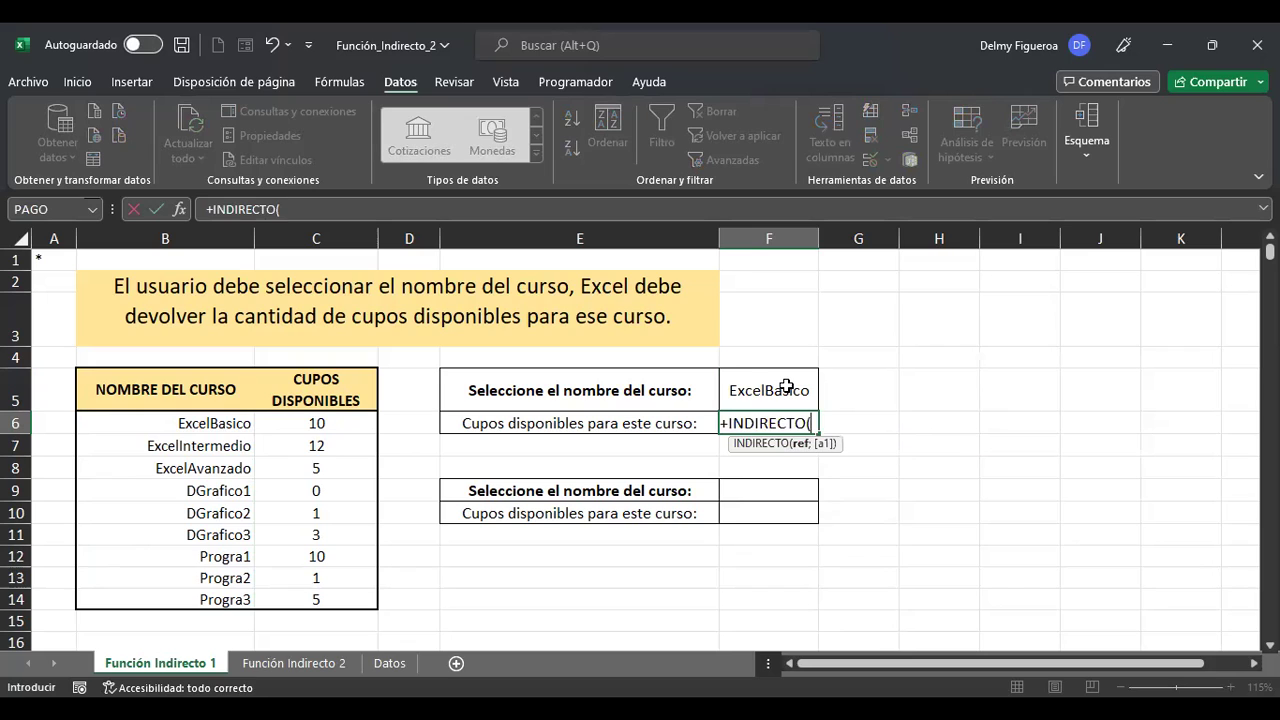
pyautogui.press('Up')
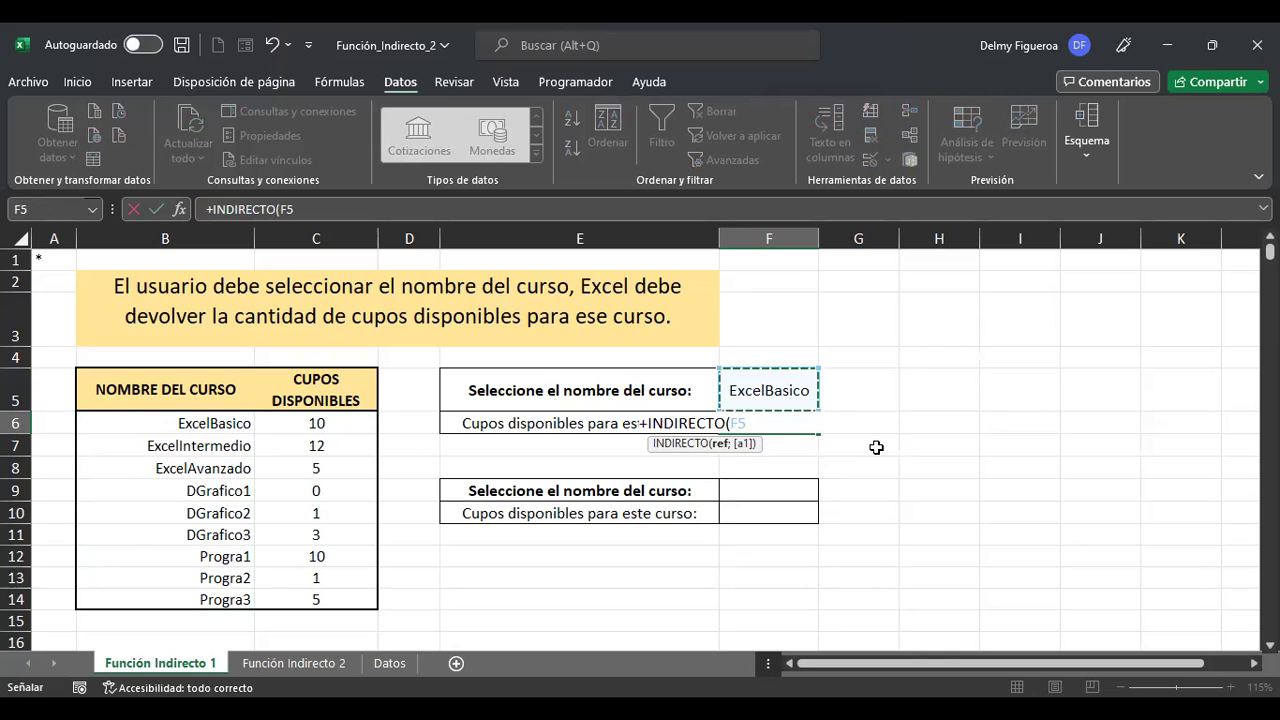
pyautogui.press('Return')
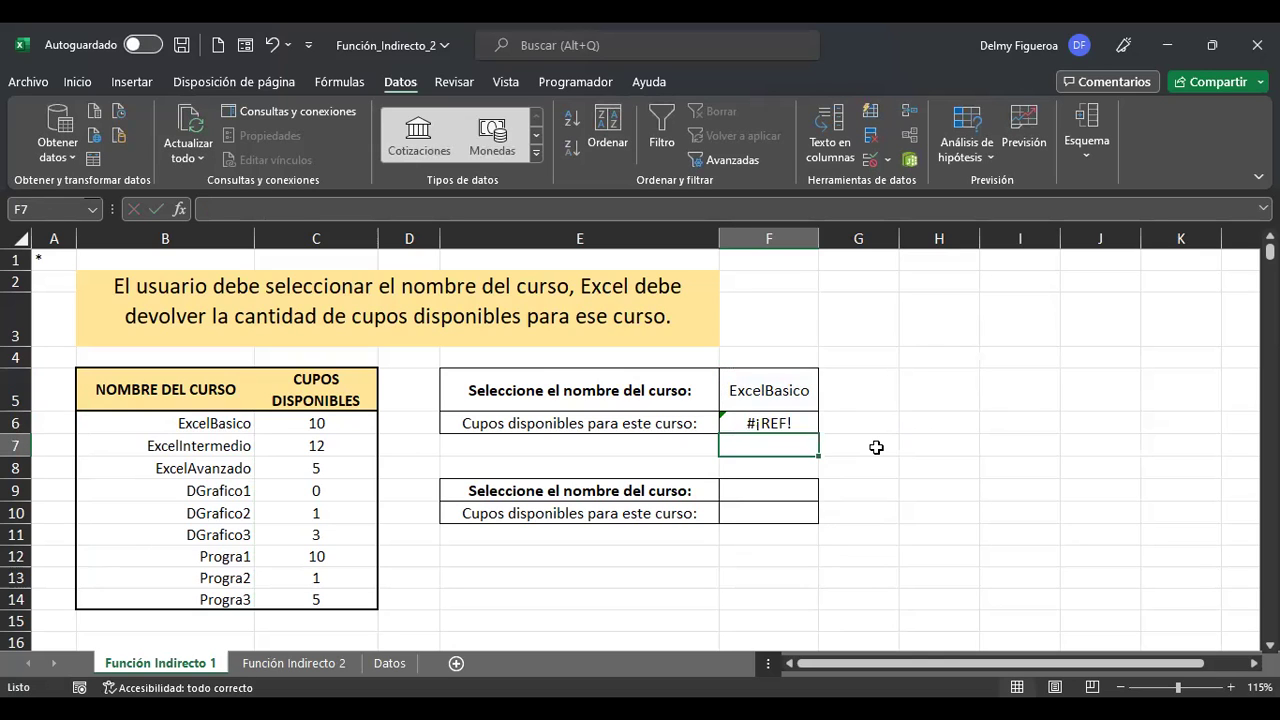
# Examine the INDIRECTO formula in cell F6 and the course cell F5 that it refers to.
pyautogui.press('Up')
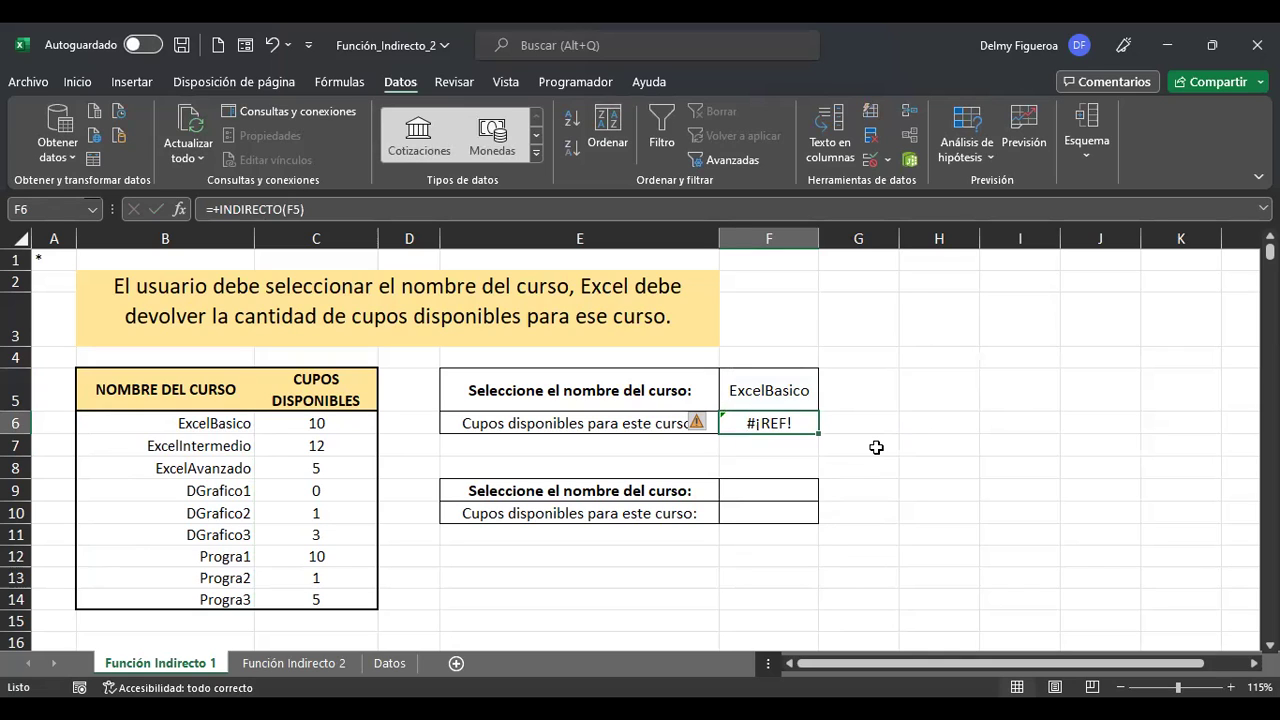
pyautogui.press('F2')
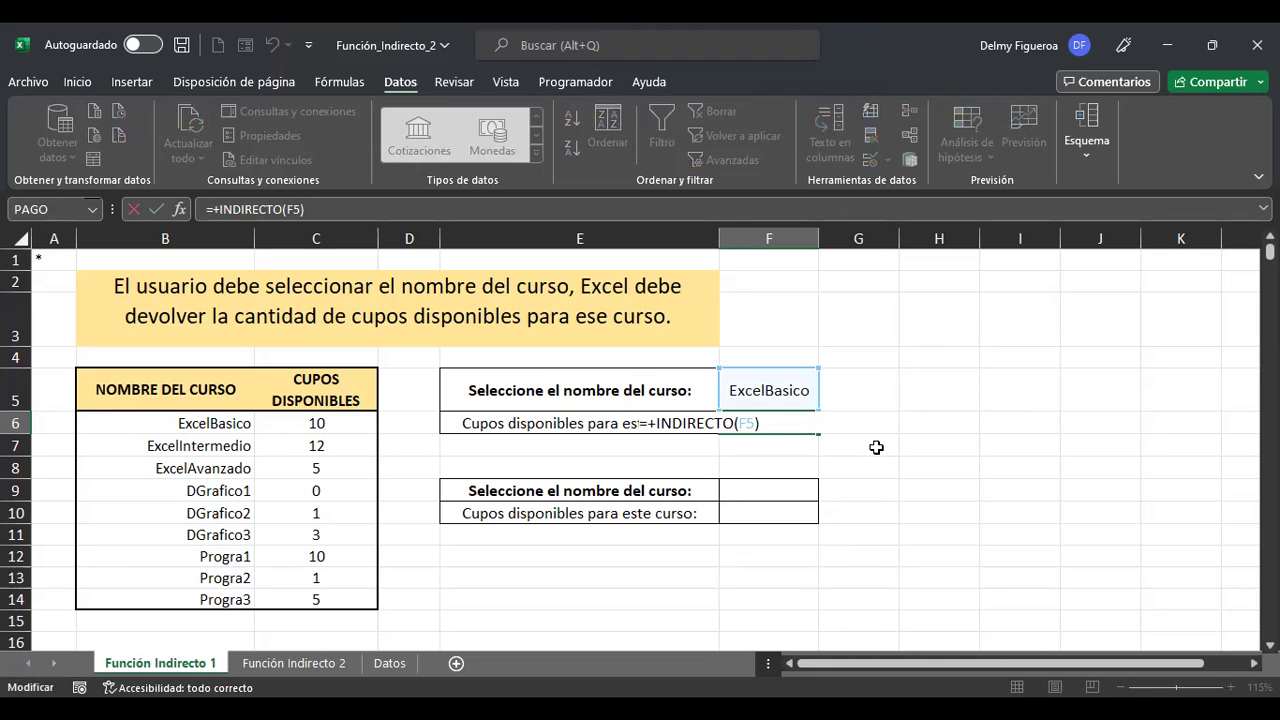
pyautogui.press('Return')
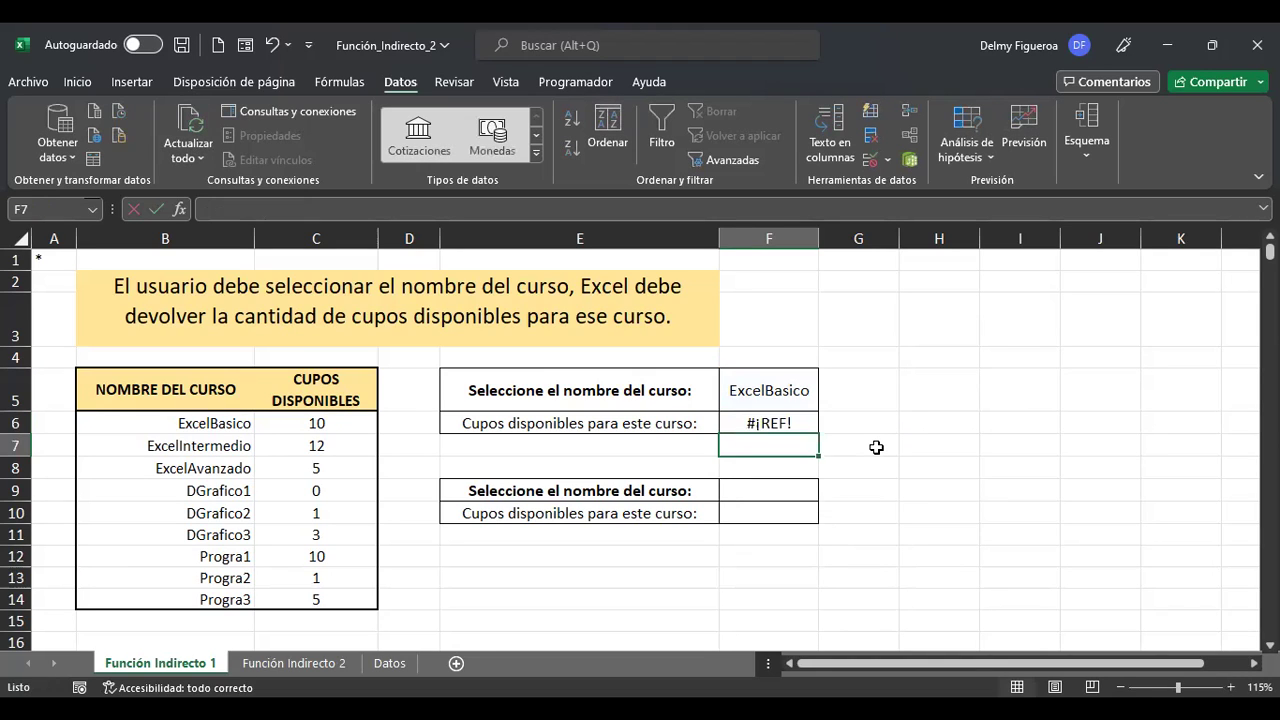
pyautogui.press('Up')
pyautogui.press('Up')
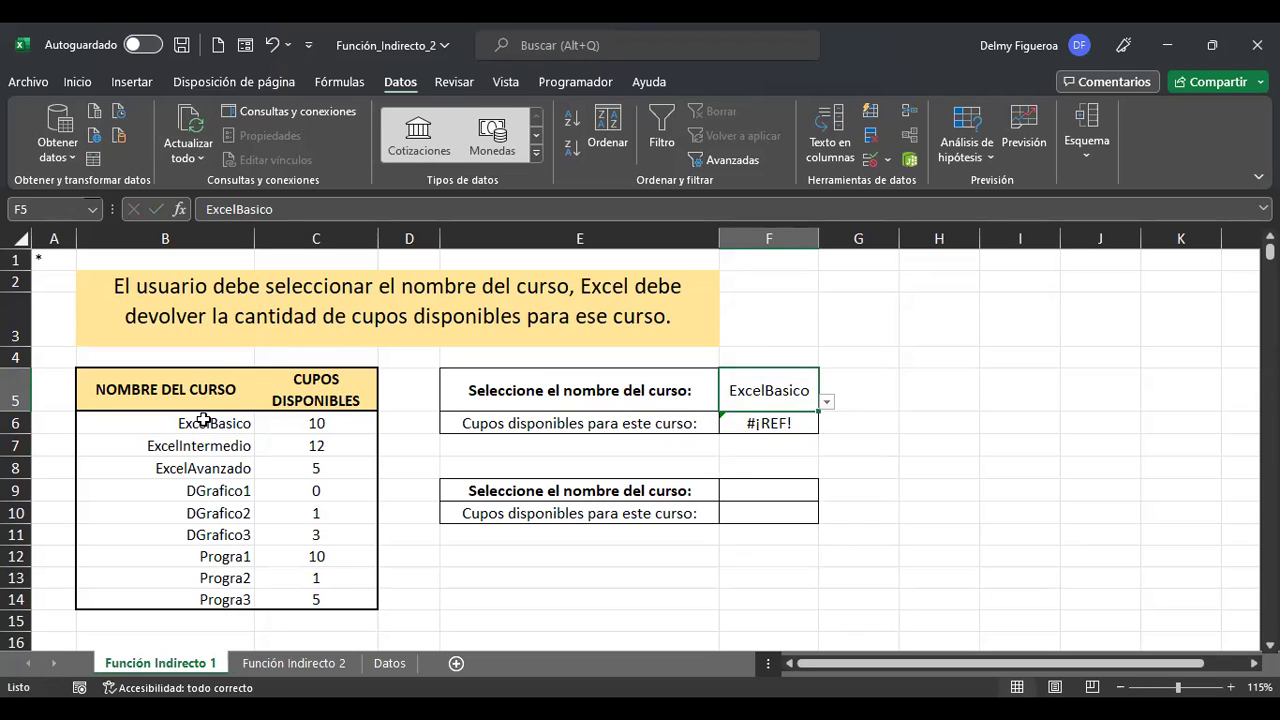
# Create defined names from the course table B6:C14, using the values of the Columna izquierda.
pyautogui.moveTo(193, 421); pyautogui.dragTo(313, 588)
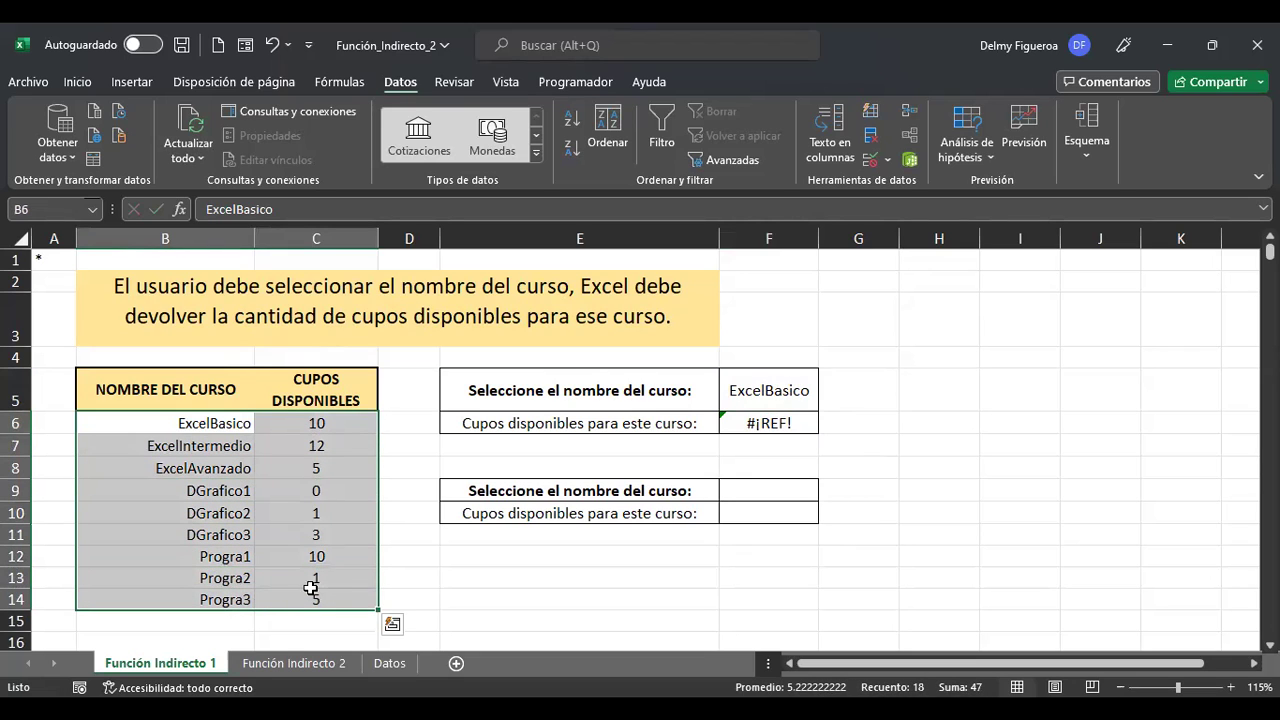
pyautogui.click(345, 83)
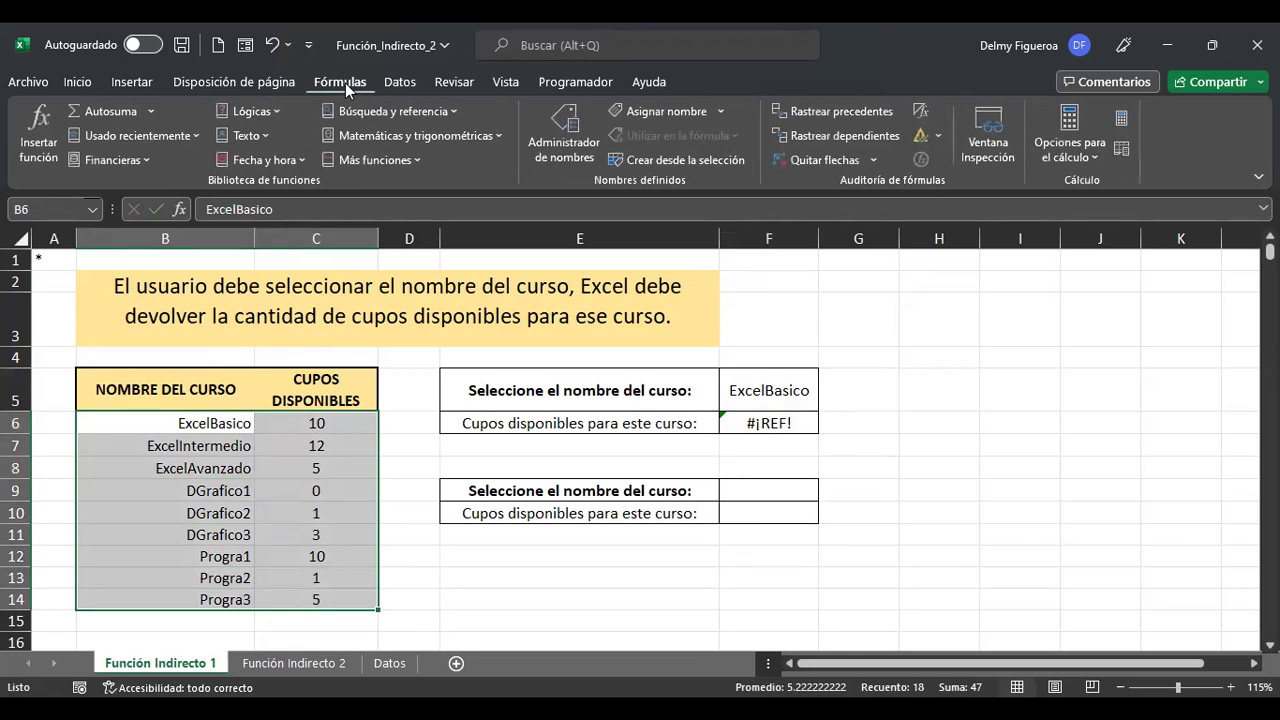
pyautogui.click(705, 161)
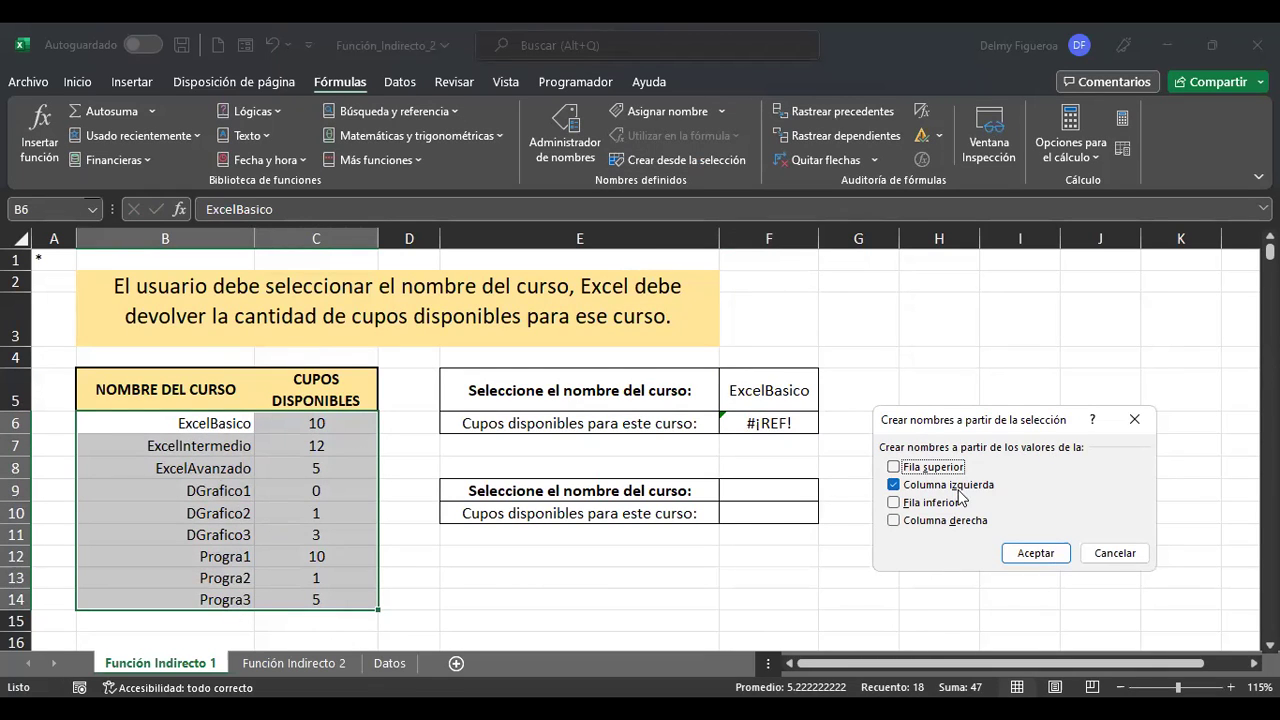
pyautogui.click(1036, 553)
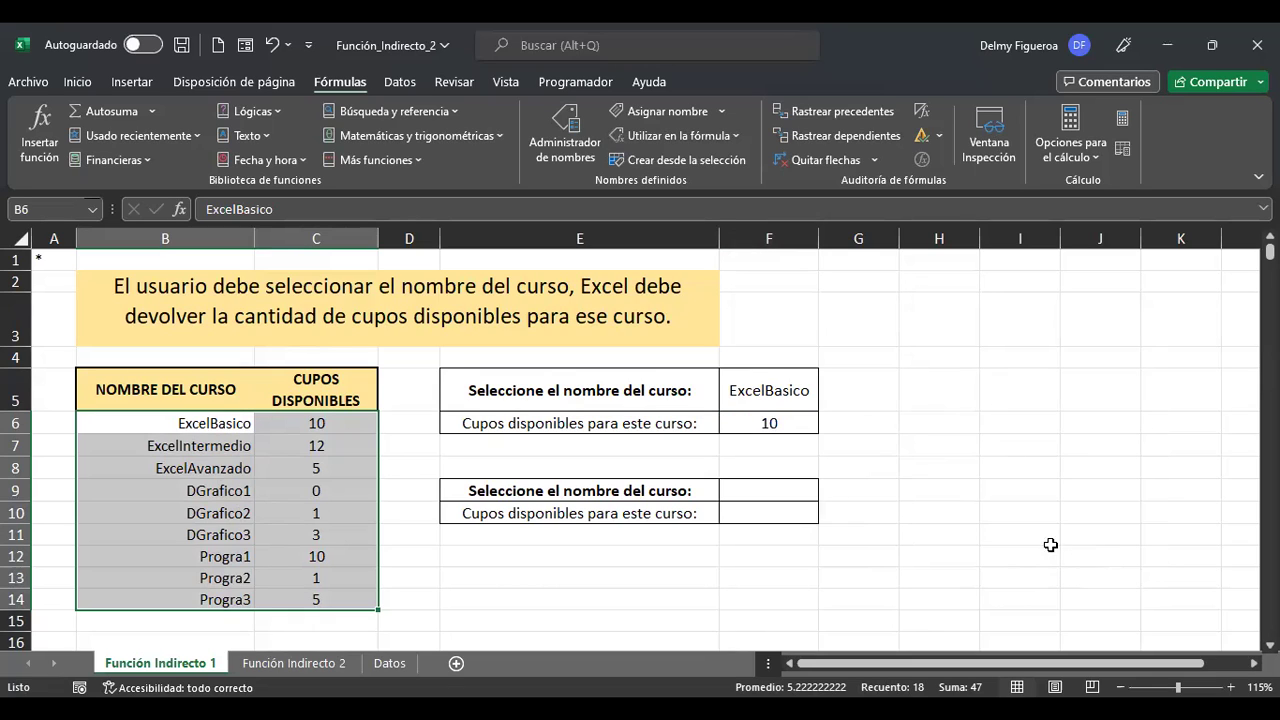
# Check the workbook's list of defined names and the names assigned to individual Cupos disponibles cells in column C.
pyautogui.click(92, 211)
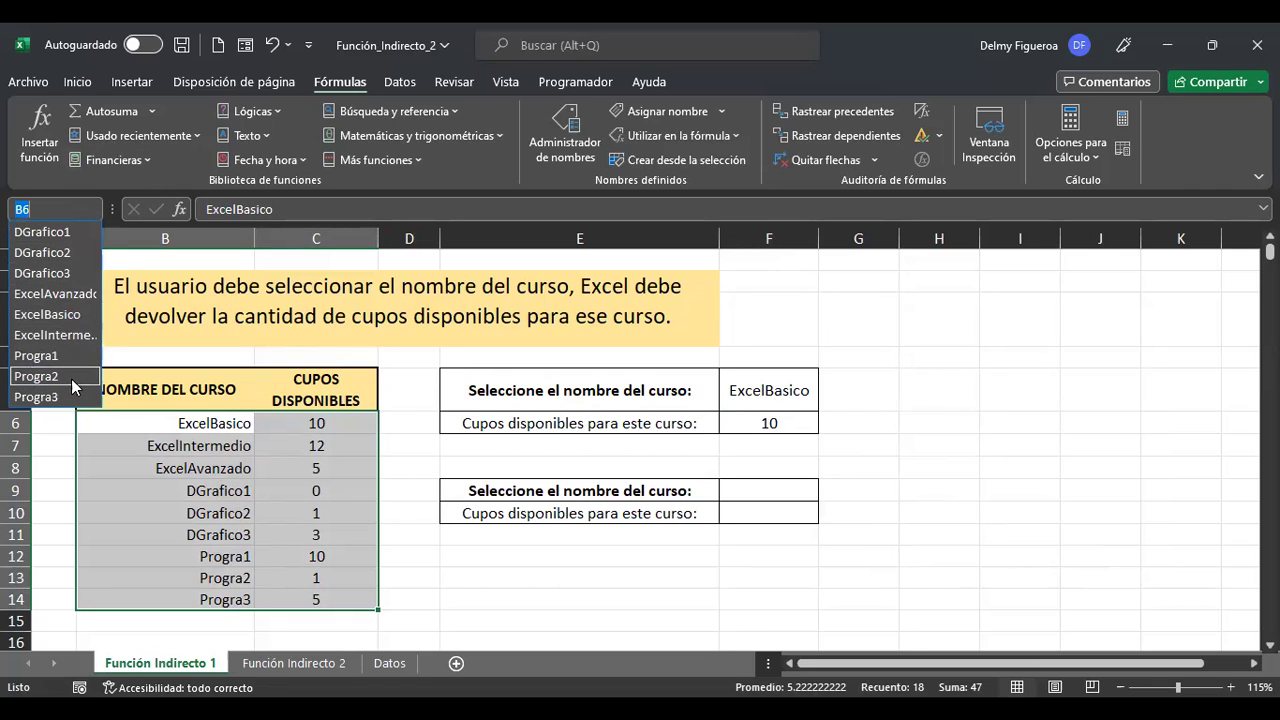
pyautogui.press('Escape')
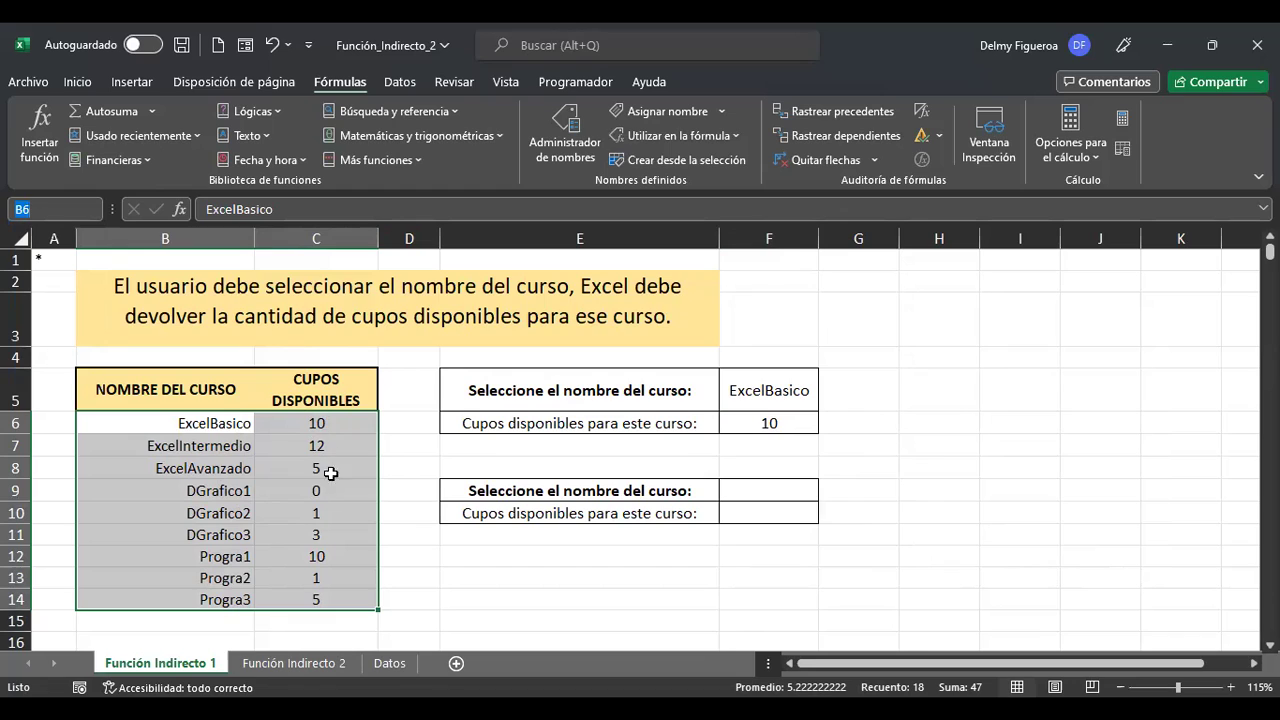
pyautogui.click(329, 514)
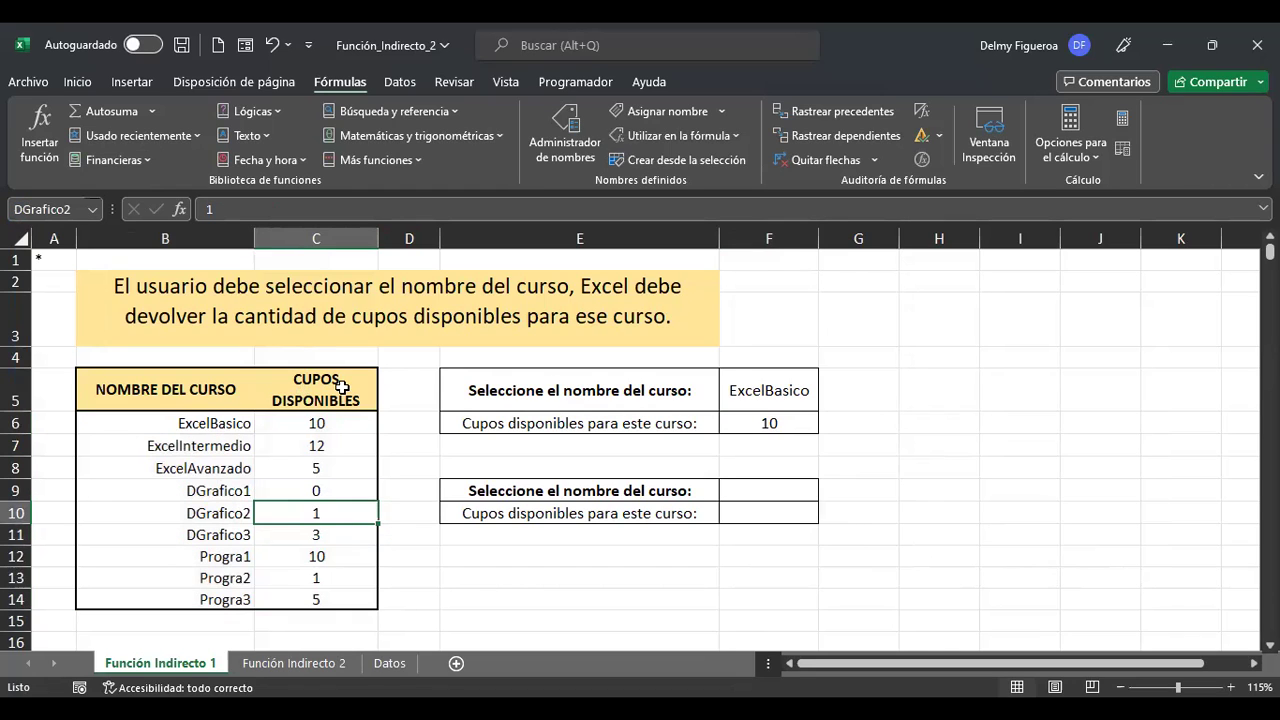
pyautogui.click(196, 405)
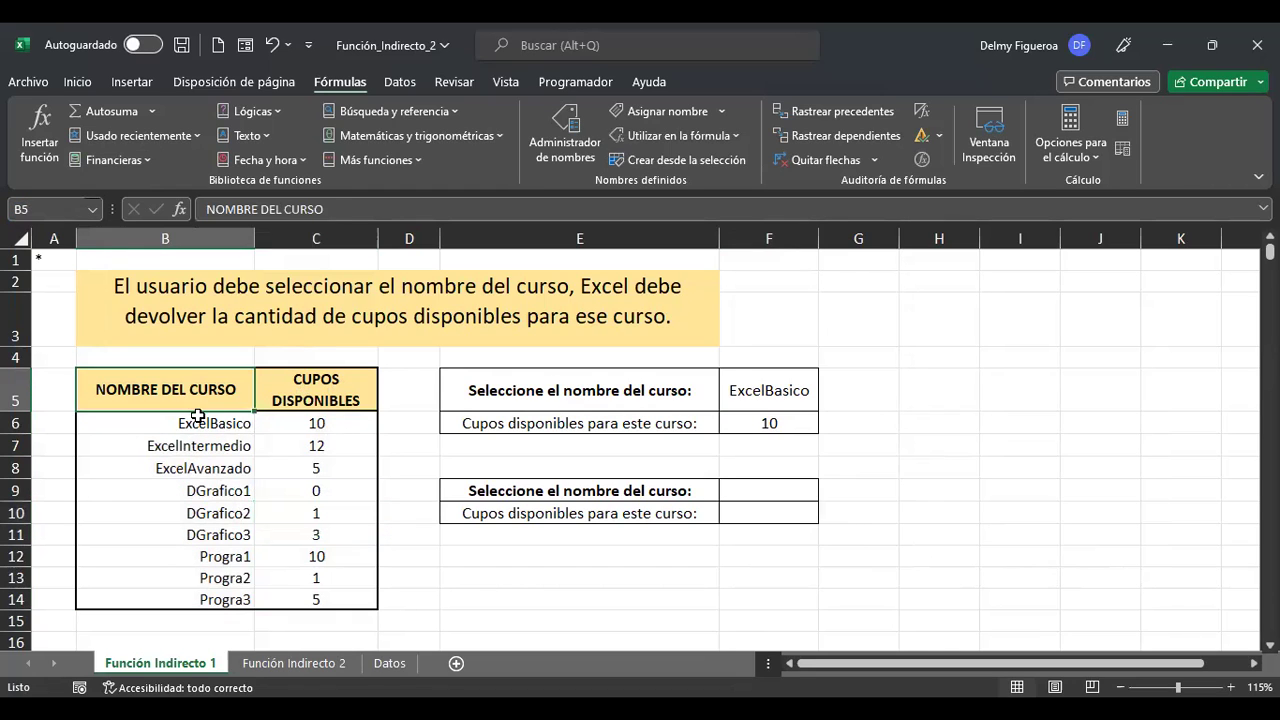
pyautogui.click(197, 421)
pyautogui.click(352, 423)
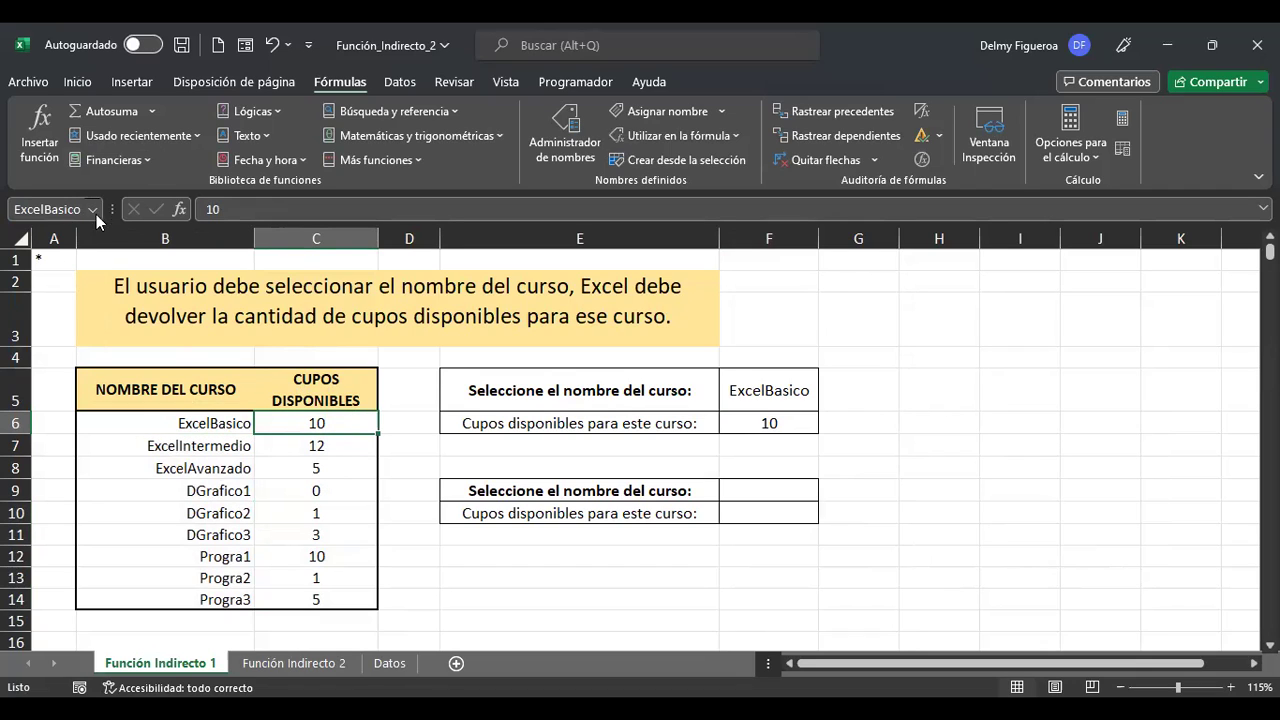
pyautogui.click(322, 466)
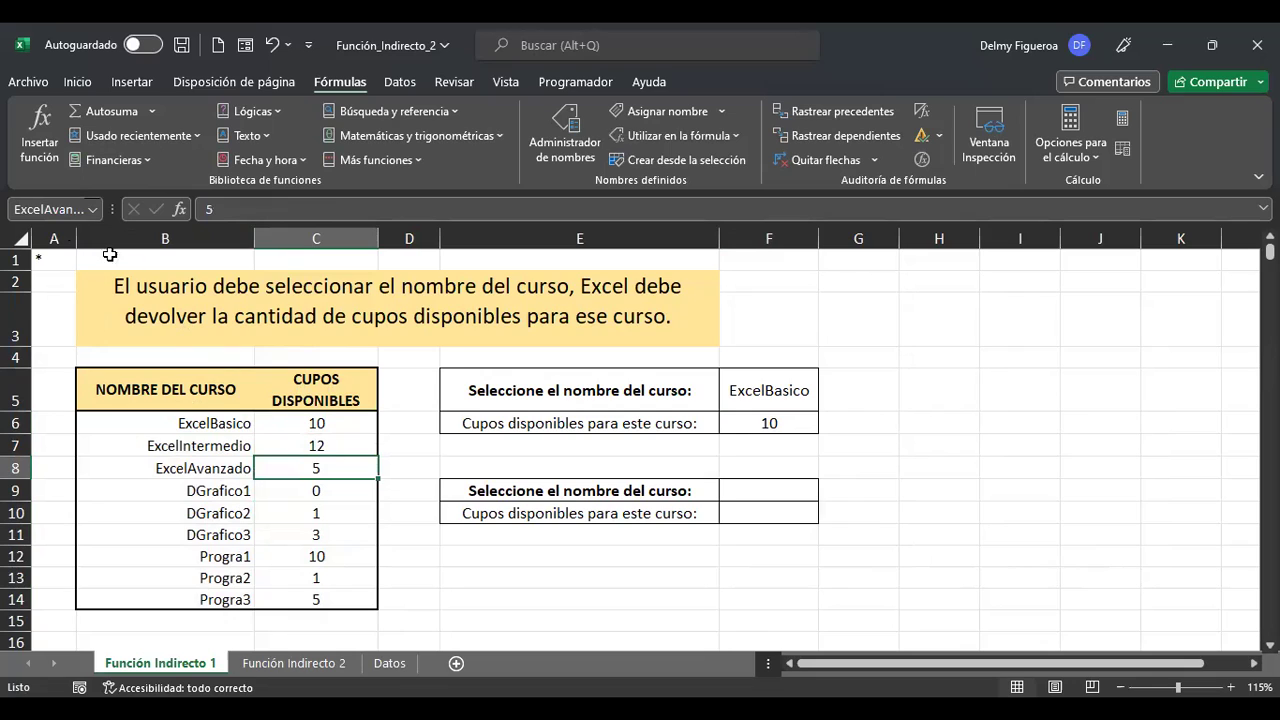
pyautogui.click(322, 512)
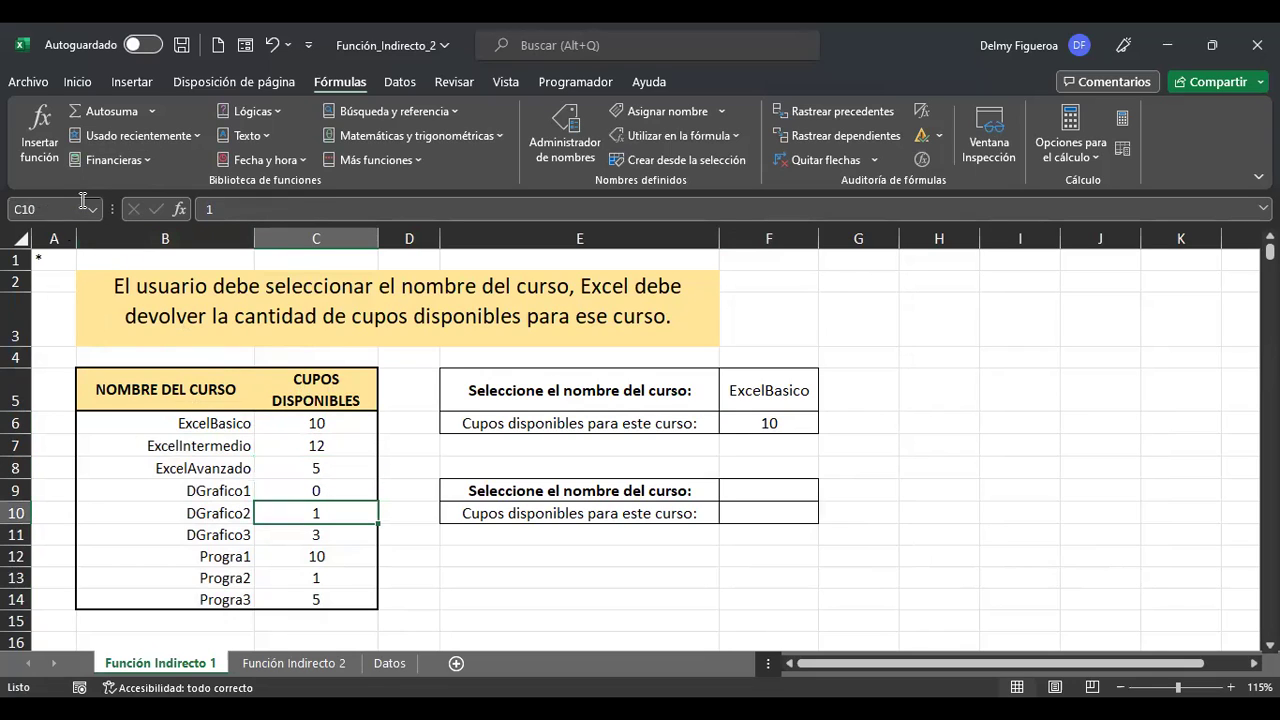
# Test the lookup by choosing ExcelAvanzado and finally DGrafico3 from the drop-down list in cell F5.
pyautogui.click(750, 390)
pyautogui.click(833, 400)
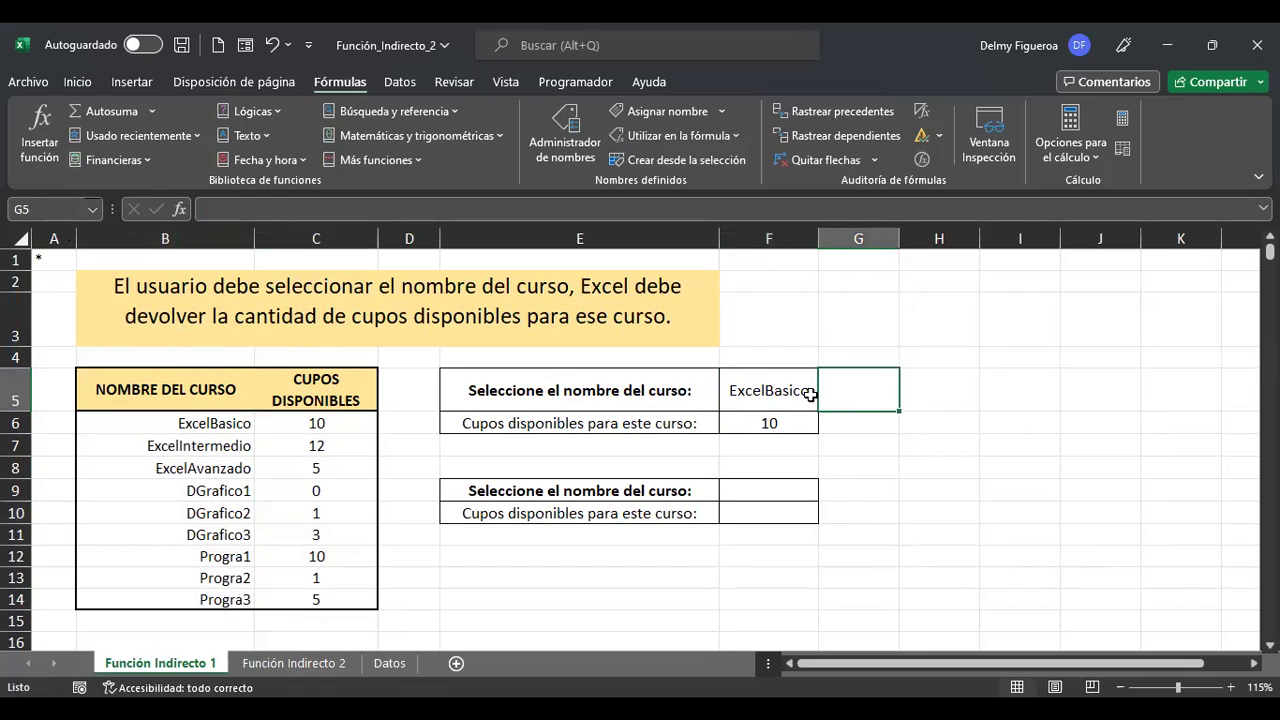
pyautogui.click(811, 394)
pyautogui.click(827, 403)
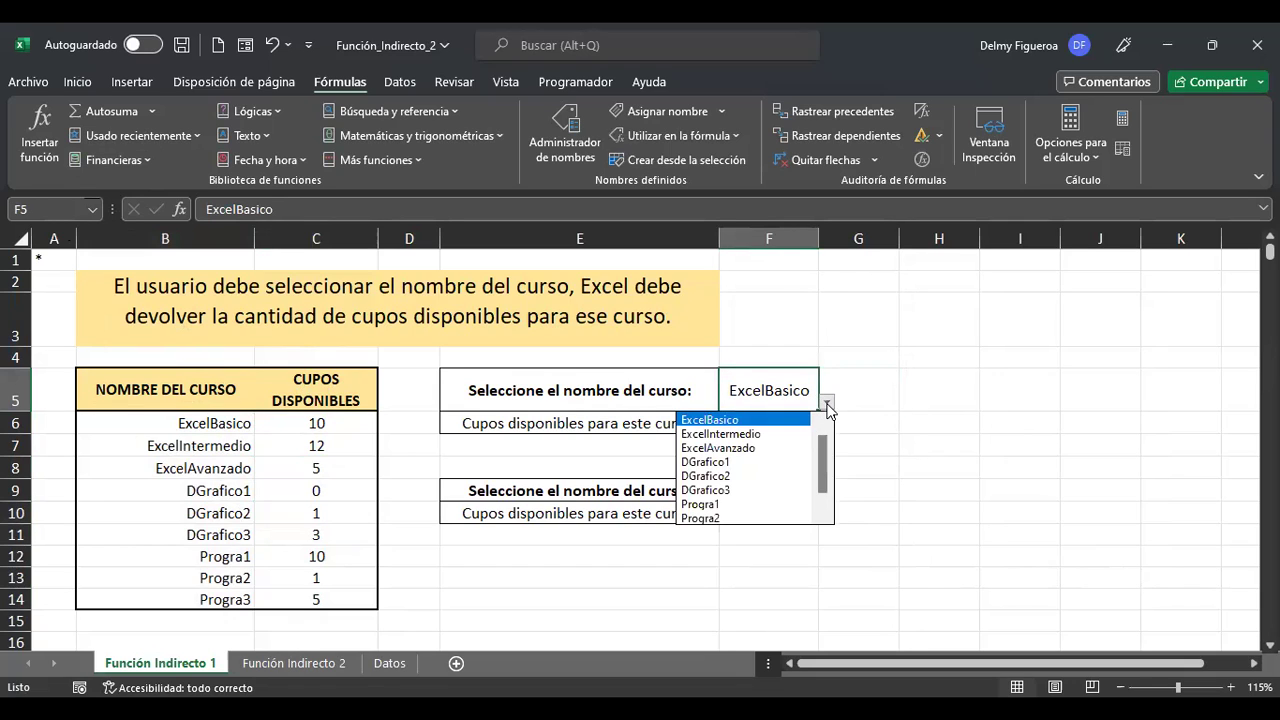
pyautogui.click(757, 456)
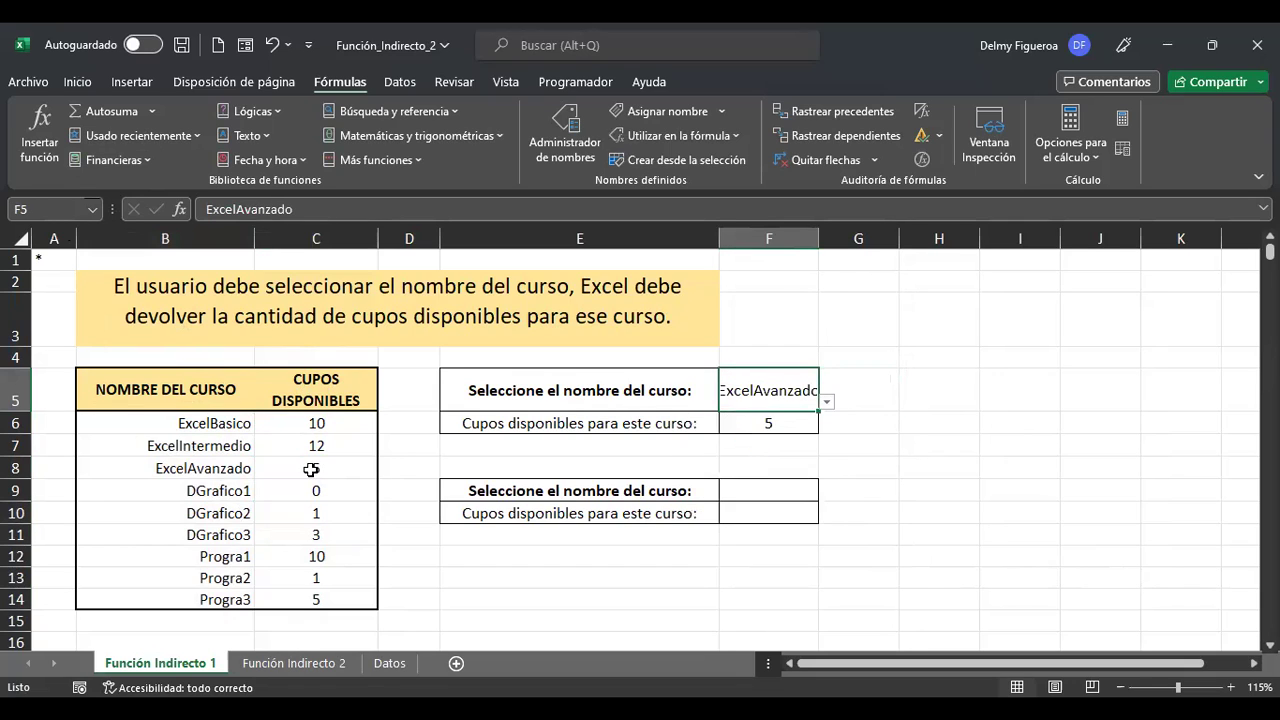
pyautogui.click(827, 401)
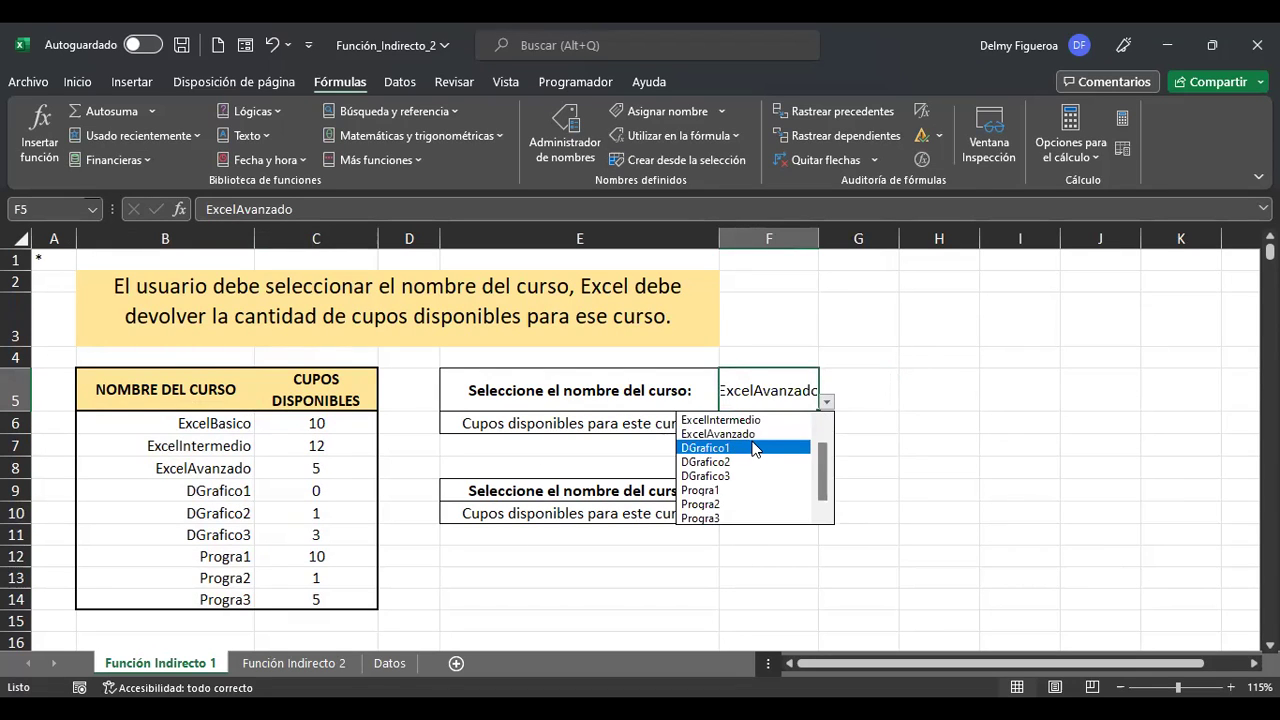
pyautogui.click(735, 476)
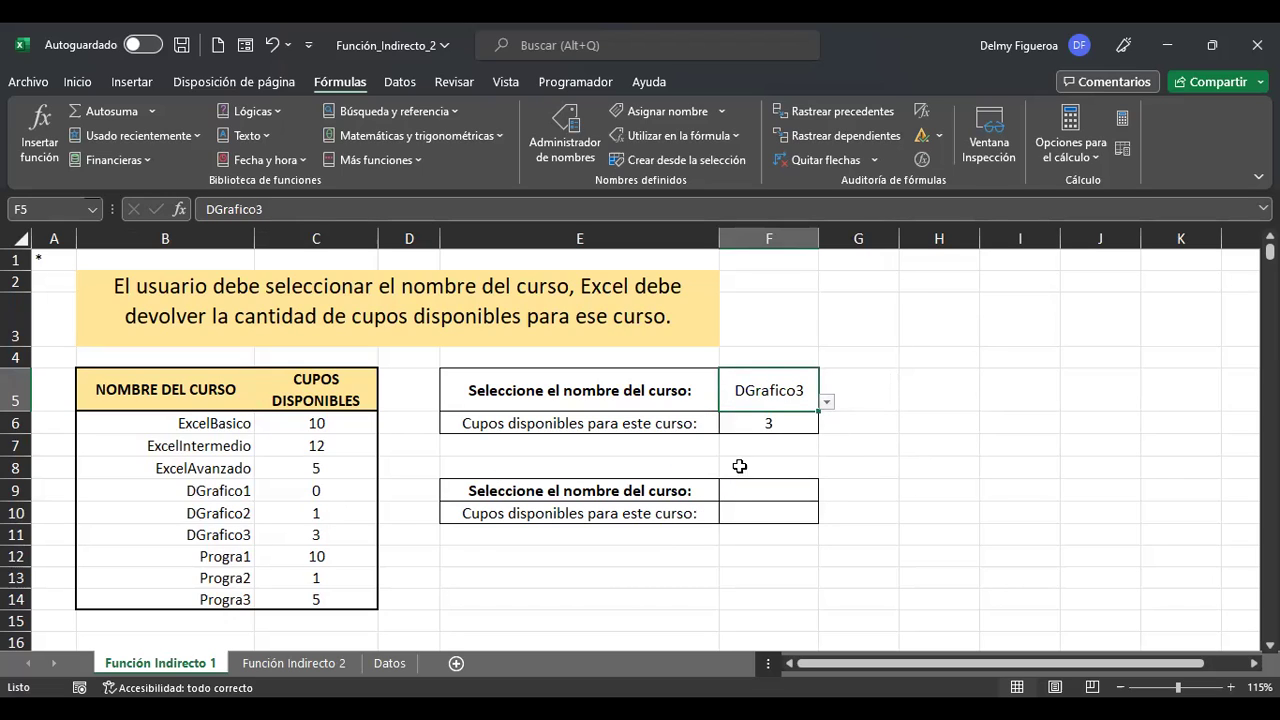
# Add a Lista data validation to cell F9 with source =$B$6:$B$14.
pyautogui.click(777, 490)
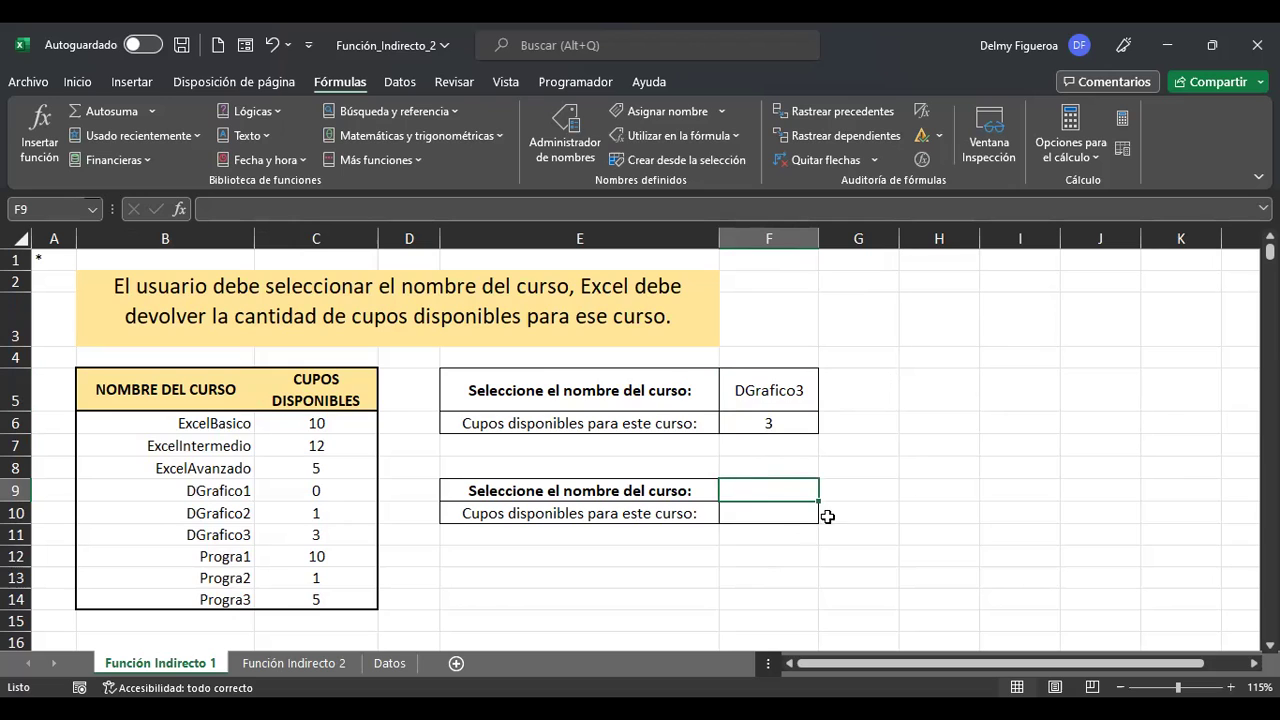
pyautogui.click(400, 83)
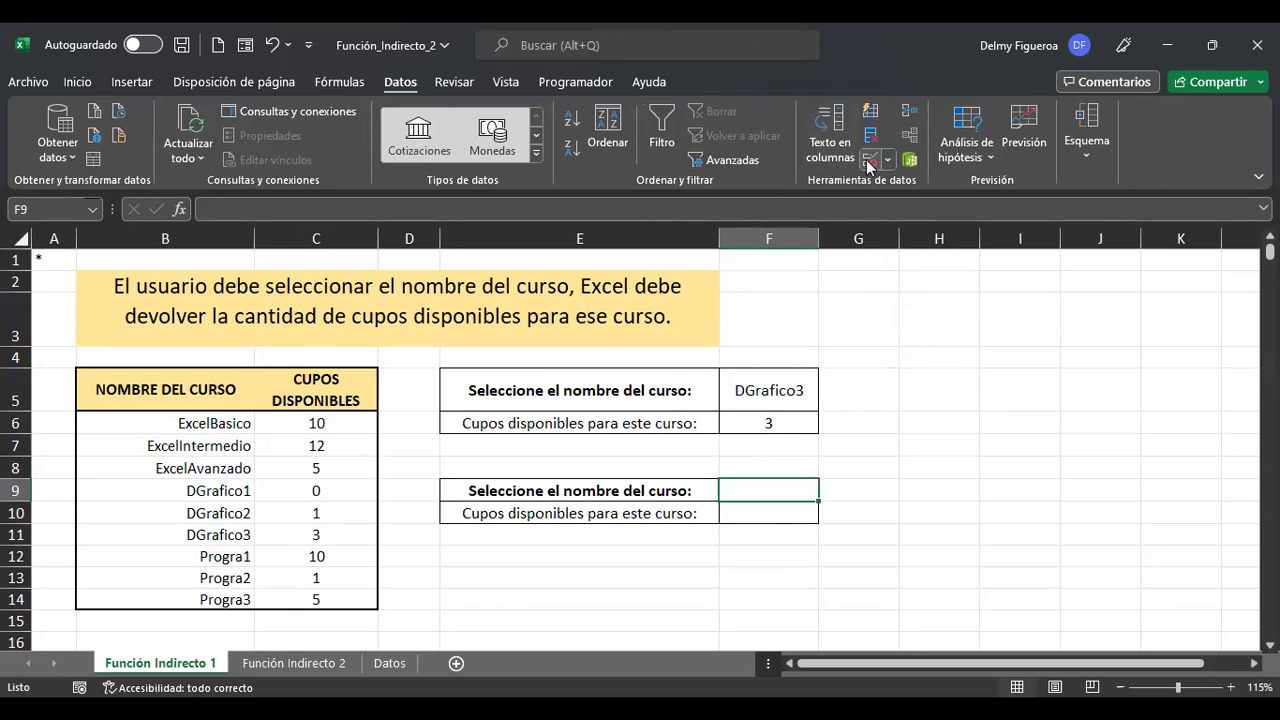
pyautogui.click(868, 162)
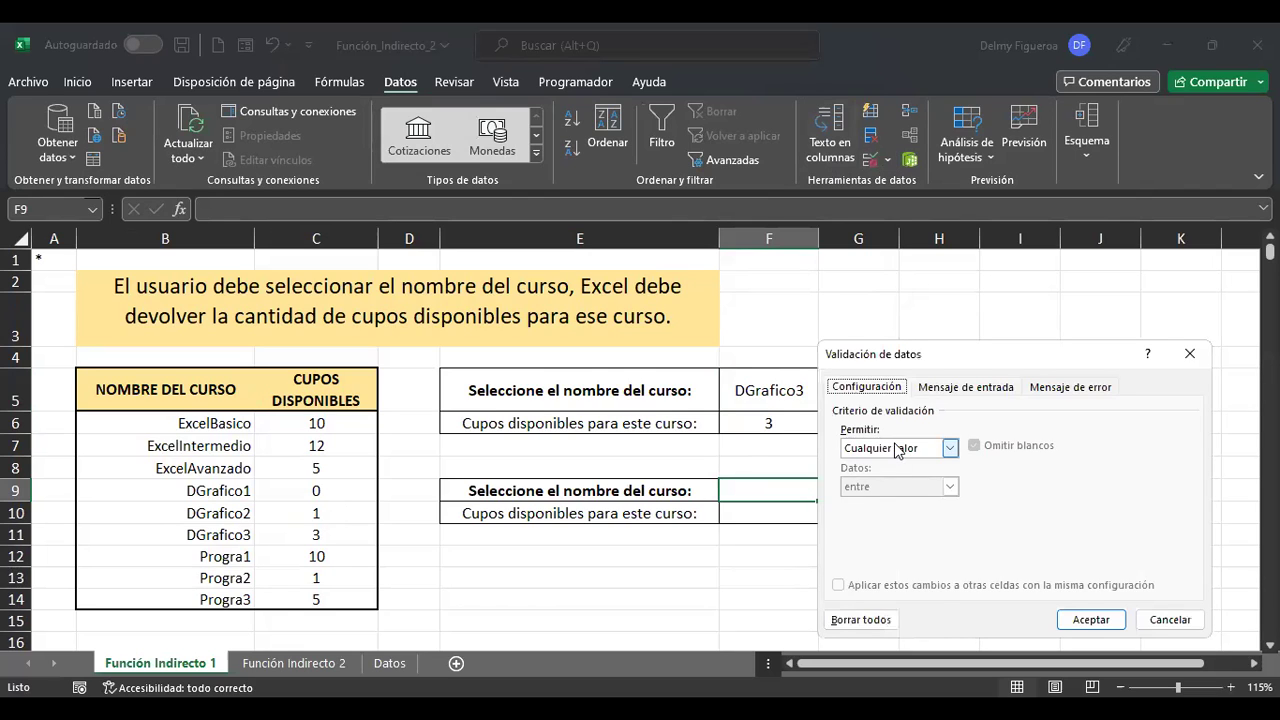
pyautogui.click(897, 450)
pyautogui.click(876, 502)
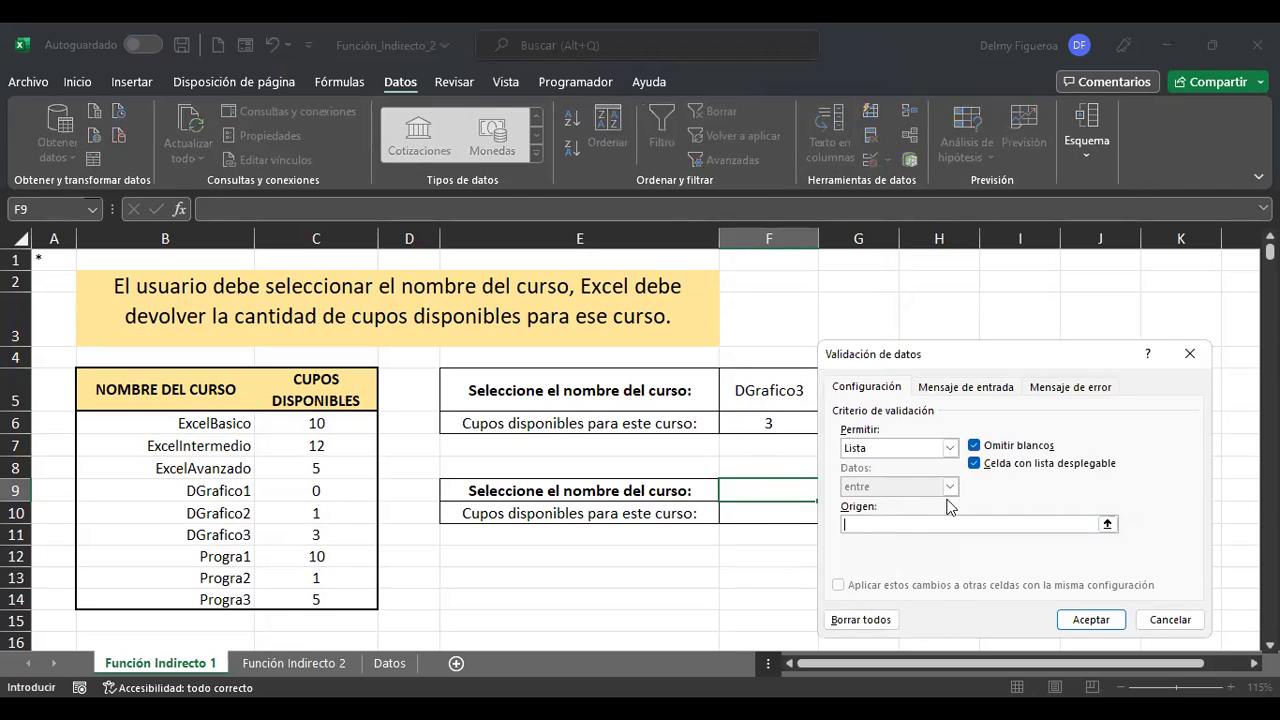
pyautogui.click(214, 426)
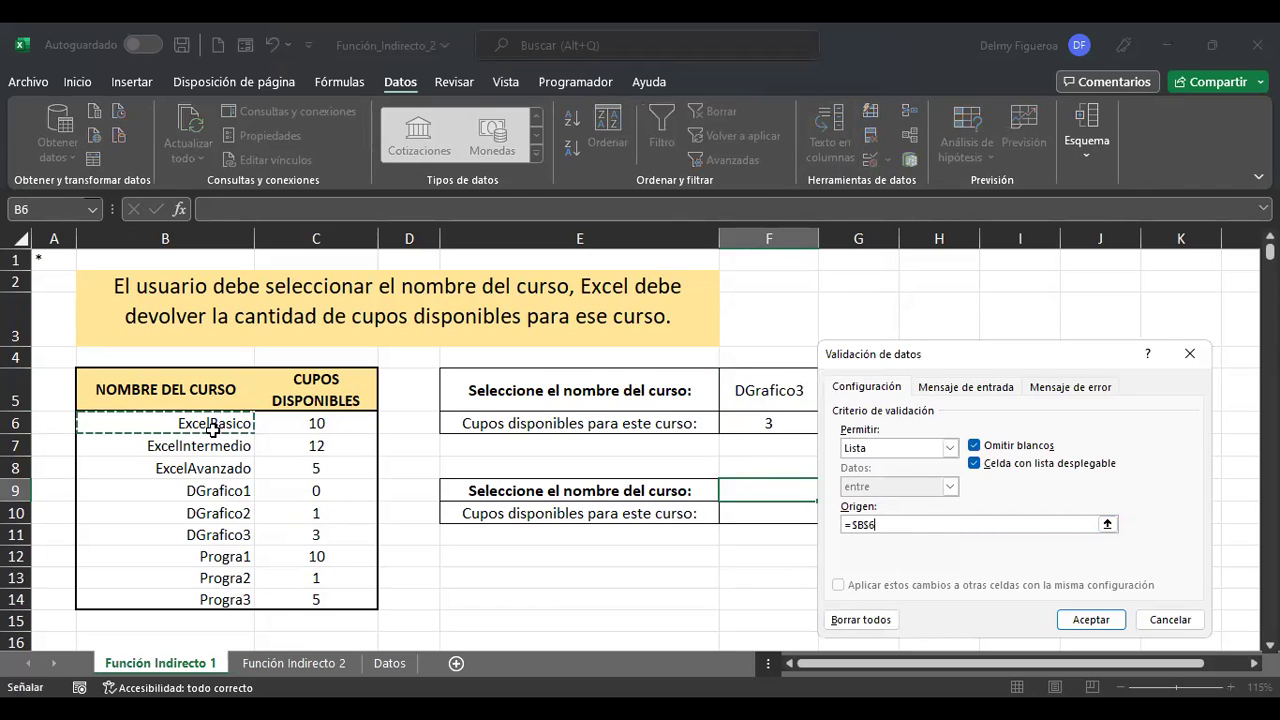
pyautogui.keyDown('shift'); pyautogui.click(220, 595); pyautogui.keyUp('shift')
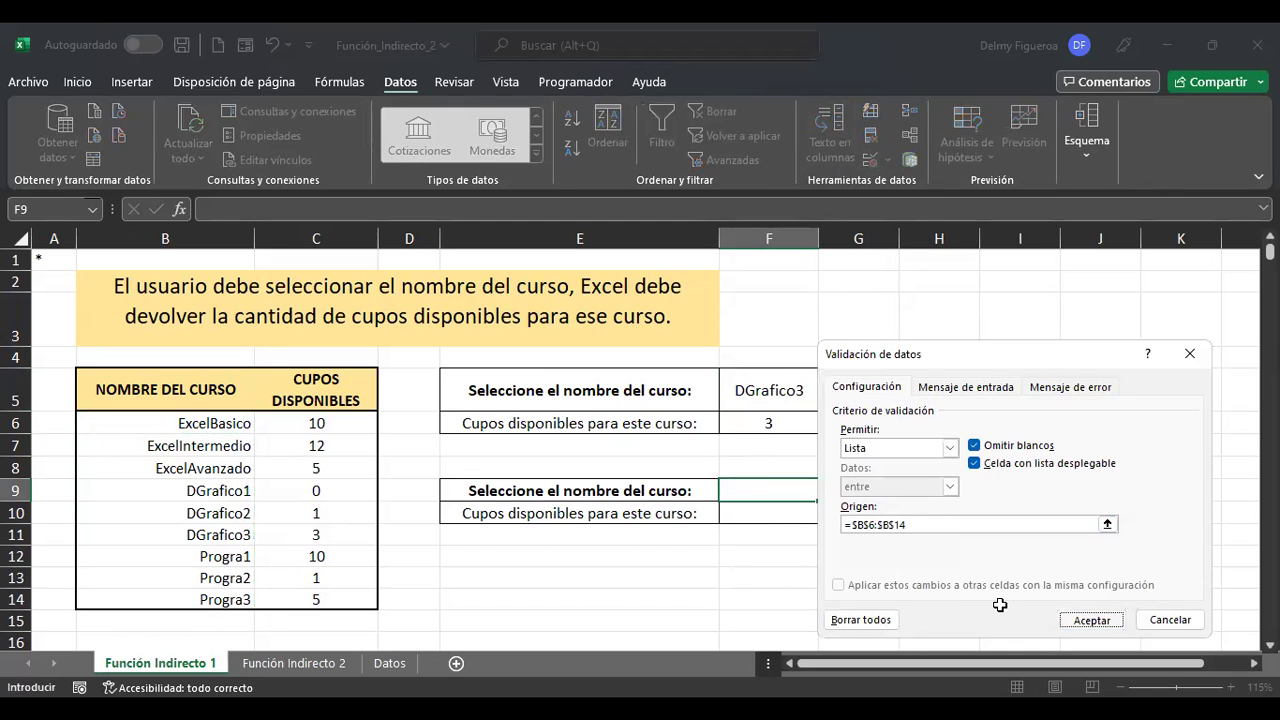
pyautogui.press('Return')
# Choose Progra3 from the course drop-down list in cell F9.
pyautogui.click(762, 517)
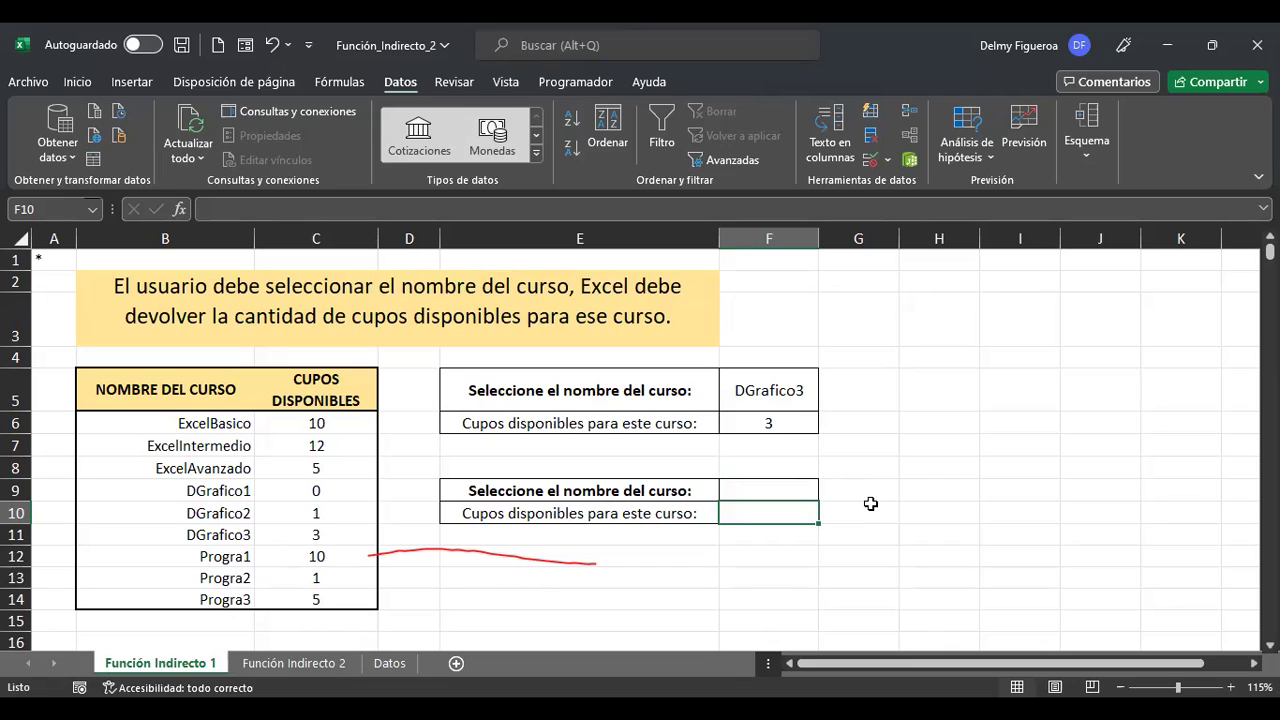
pyautogui.click(800, 488)
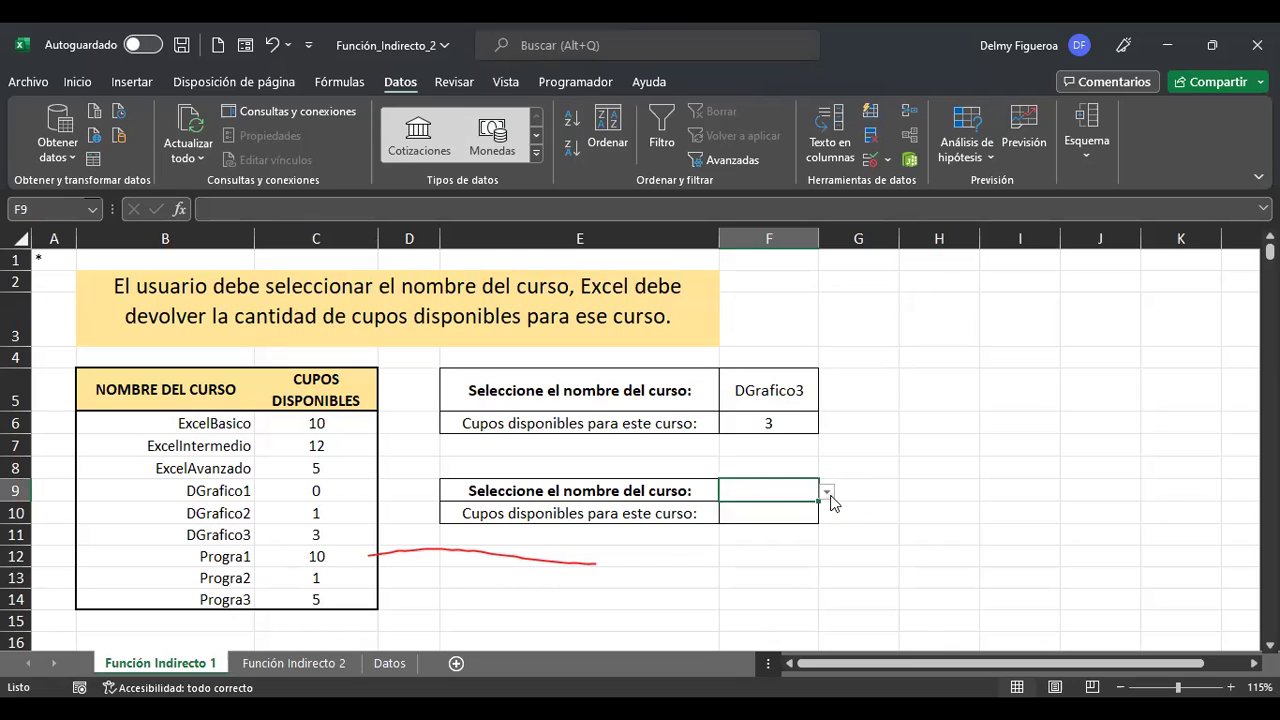
pyautogui.click(828, 493)
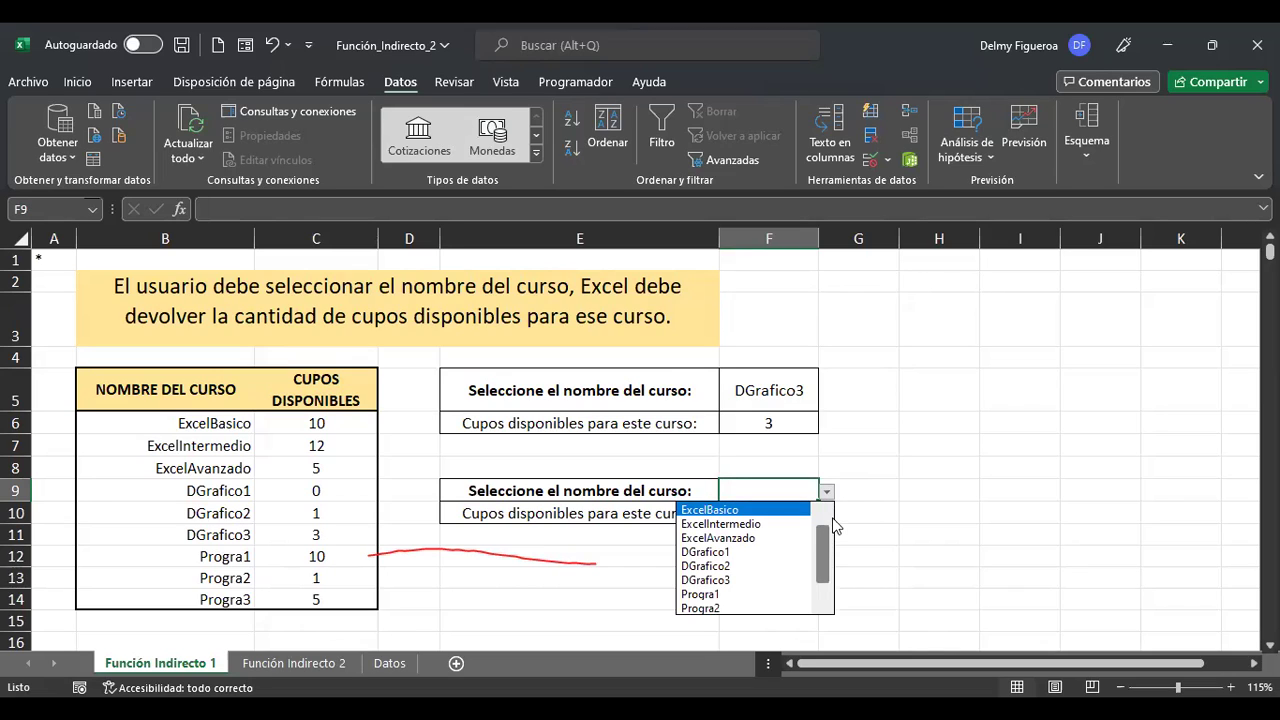
pyautogui.moveTo(829, 557); pyautogui.dragTo(823, 598)
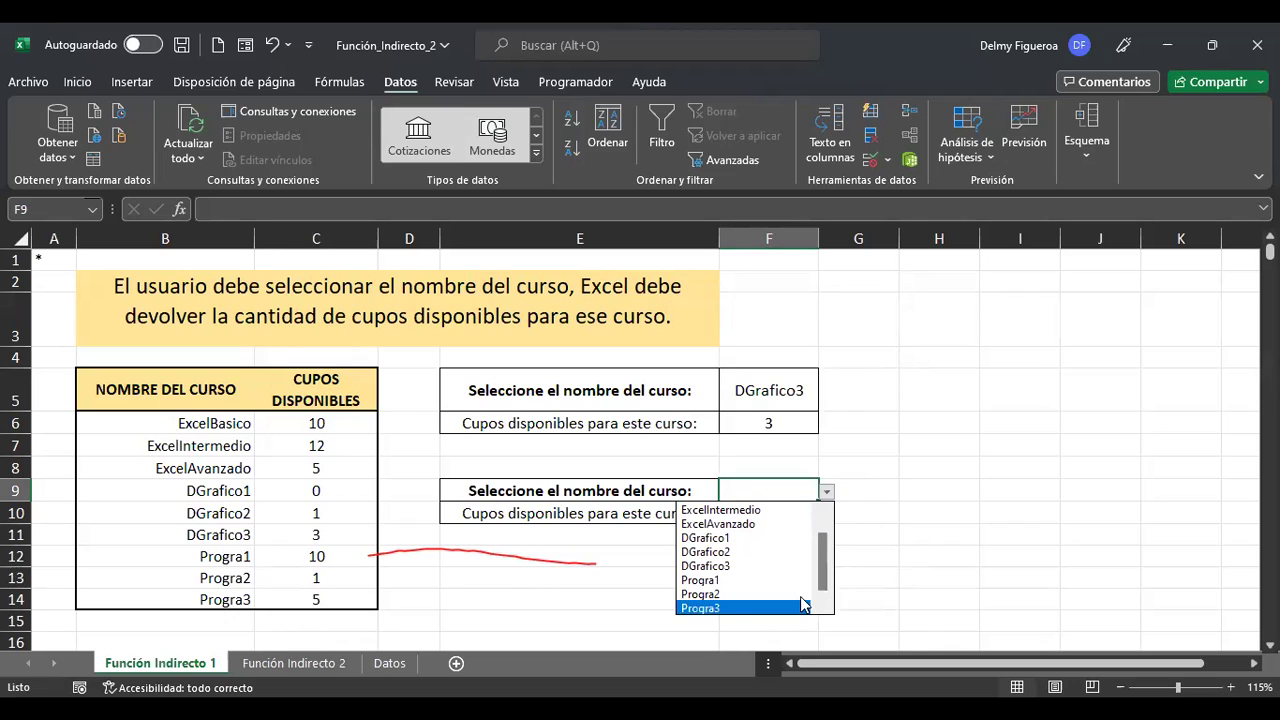
pyautogui.click(729, 608)
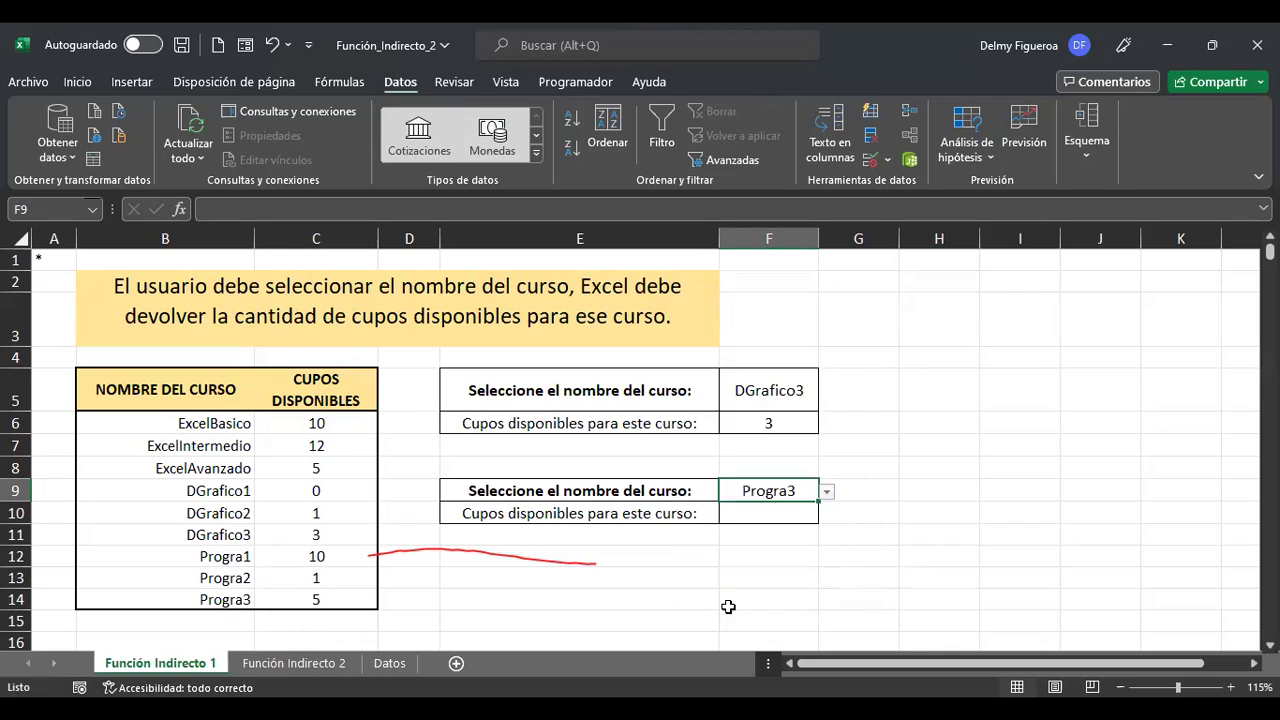
# Enter an INDIRECTO formula in cell F10 that references the course chosen in F9.
pyautogui.click(760, 514)
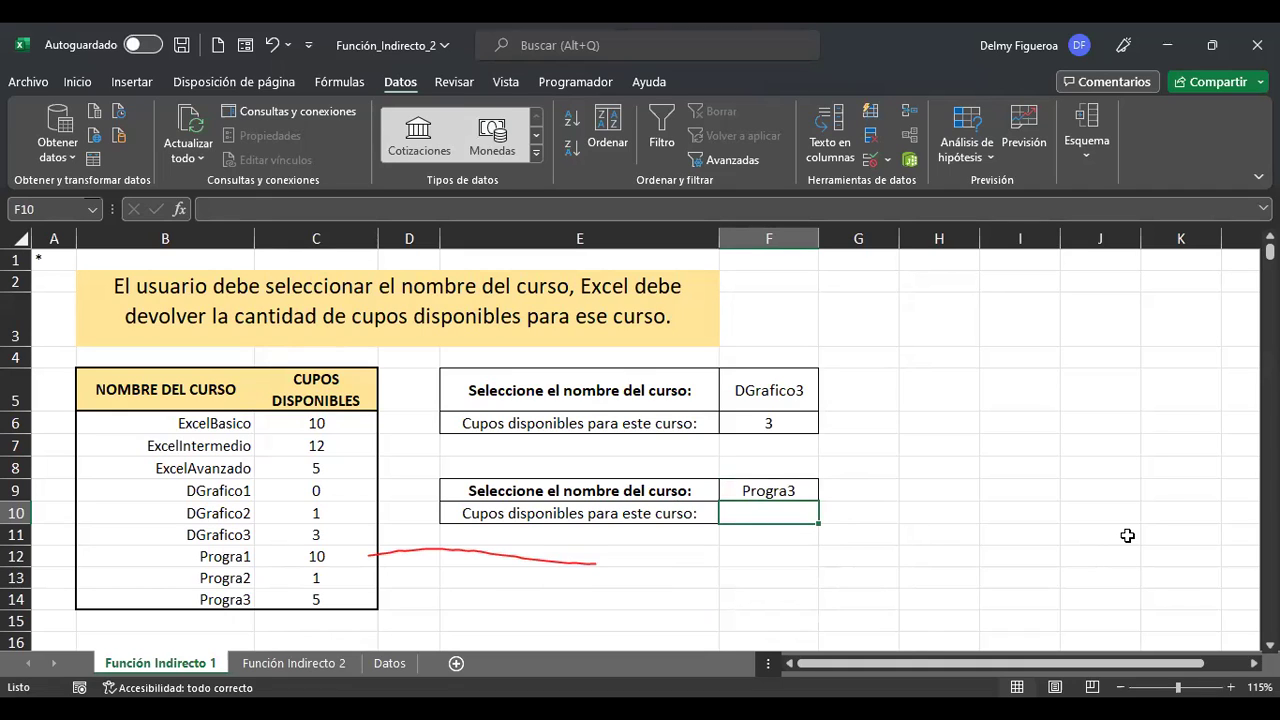
pyautogui.write('+')
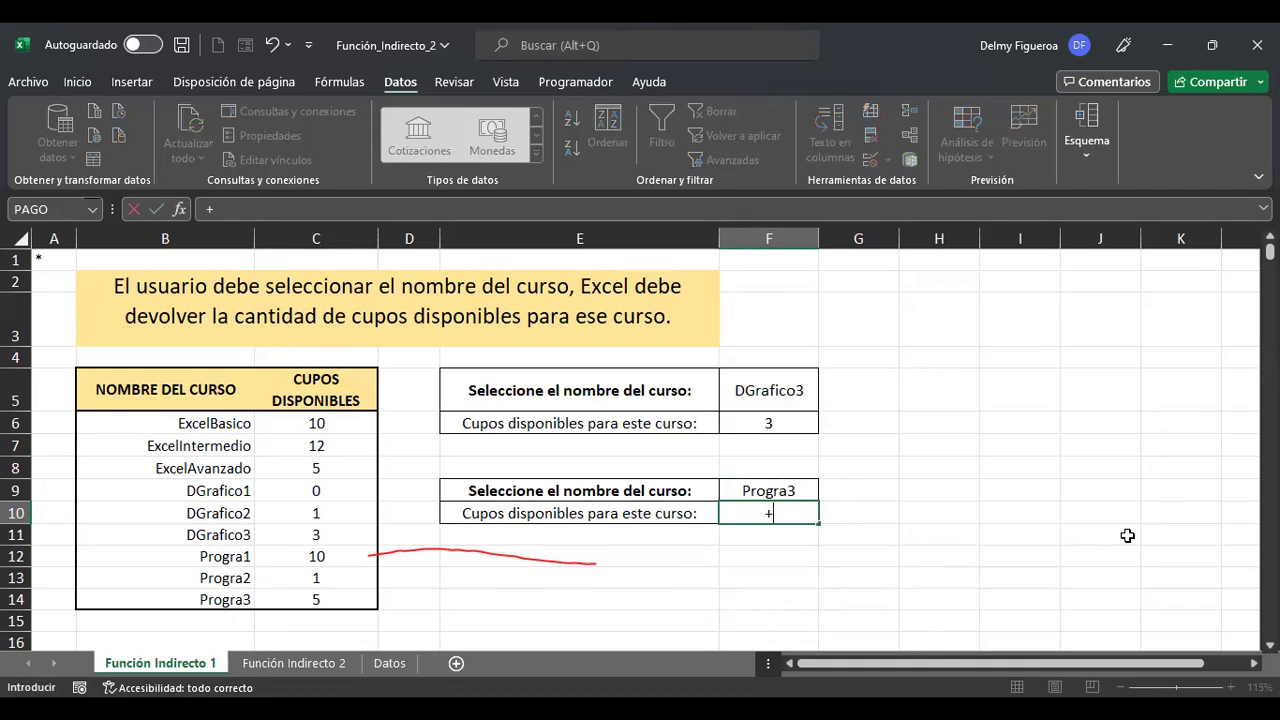
pyautogui.write('indi')
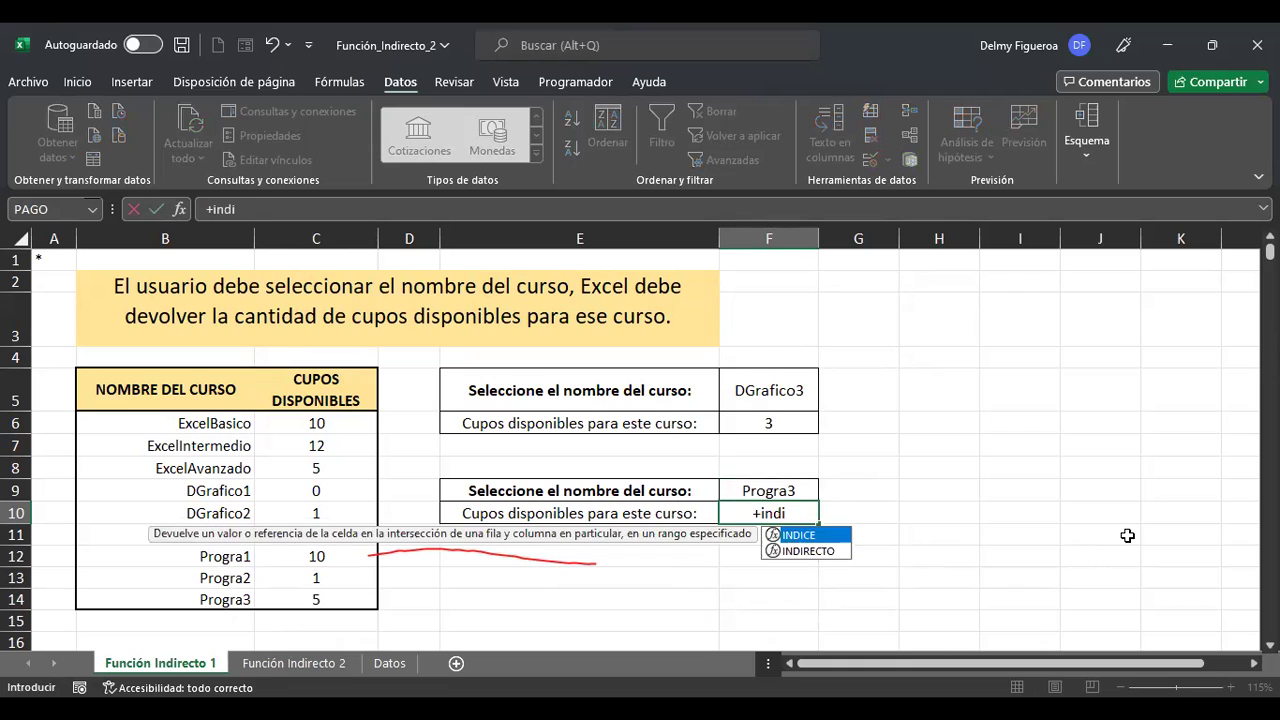
pyautogui.doubleClick(820, 549)
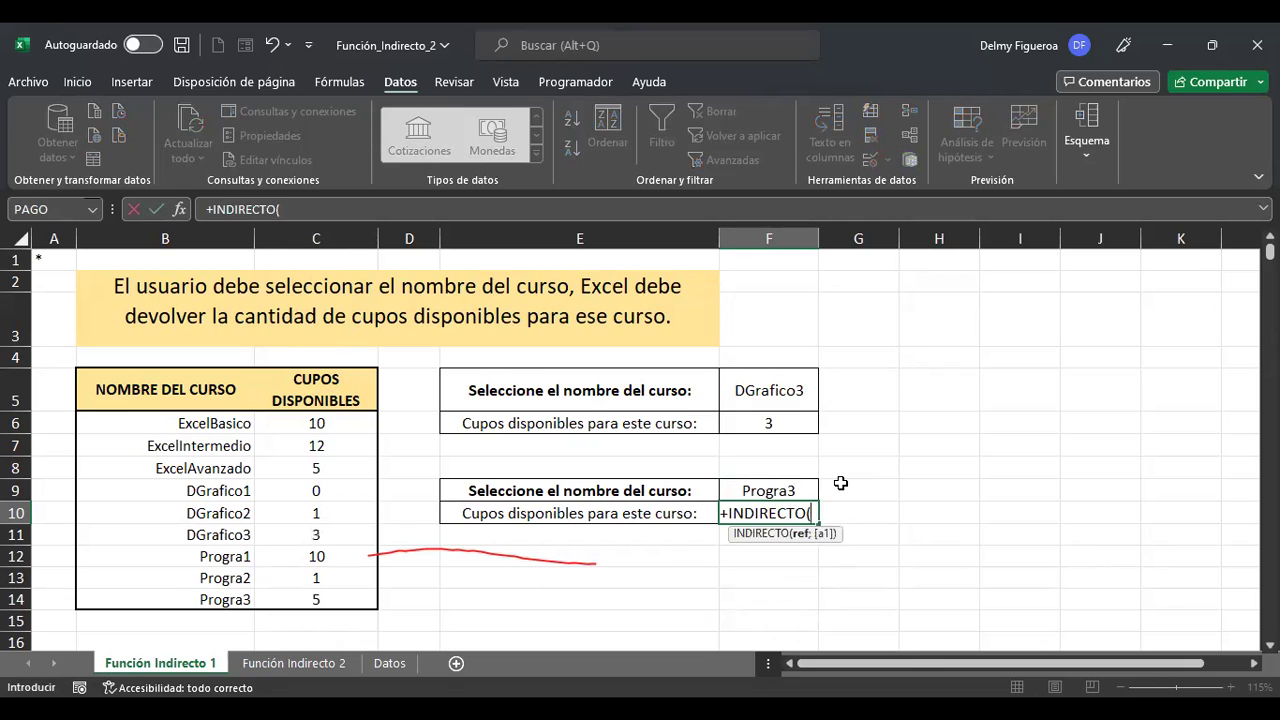
pyautogui.click(805, 487)
pyautogui.press('Return')
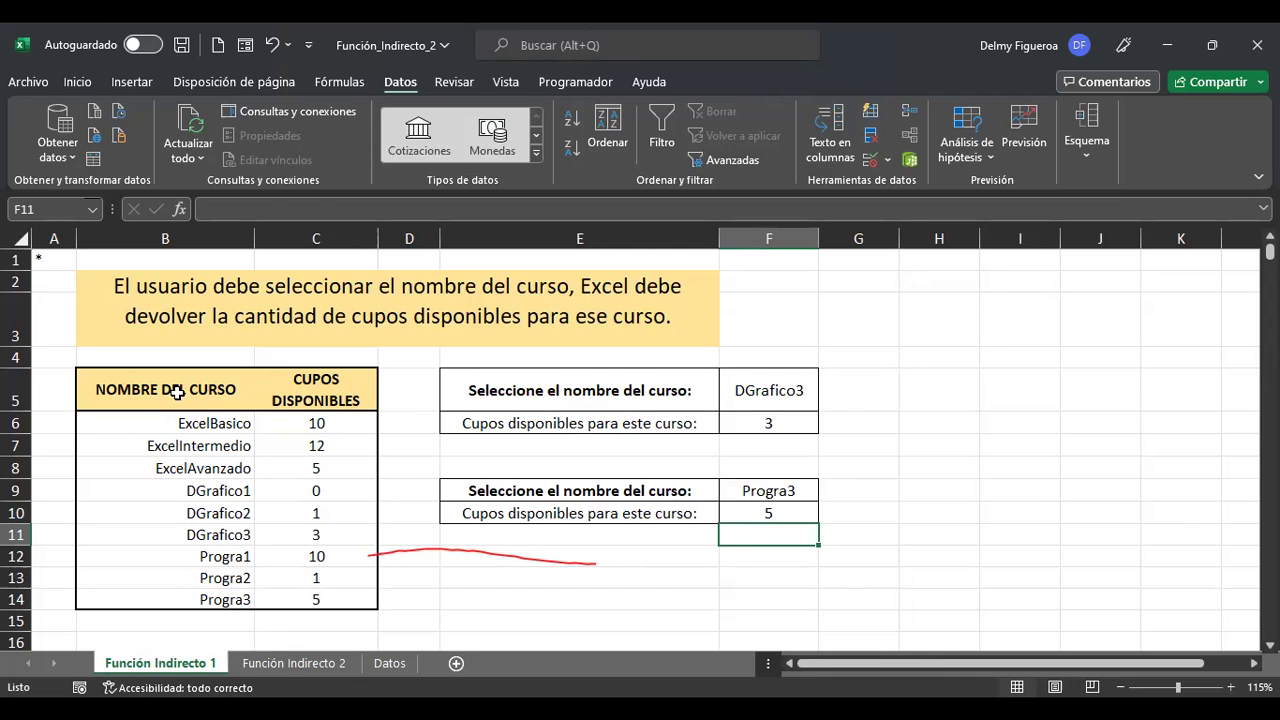
# Check the cell protection settings of the Cupos disponibles range C6:C14, leaving them as they are.
pyautogui.moveTo(172, 390); pyautogui.dragTo(291, 600)
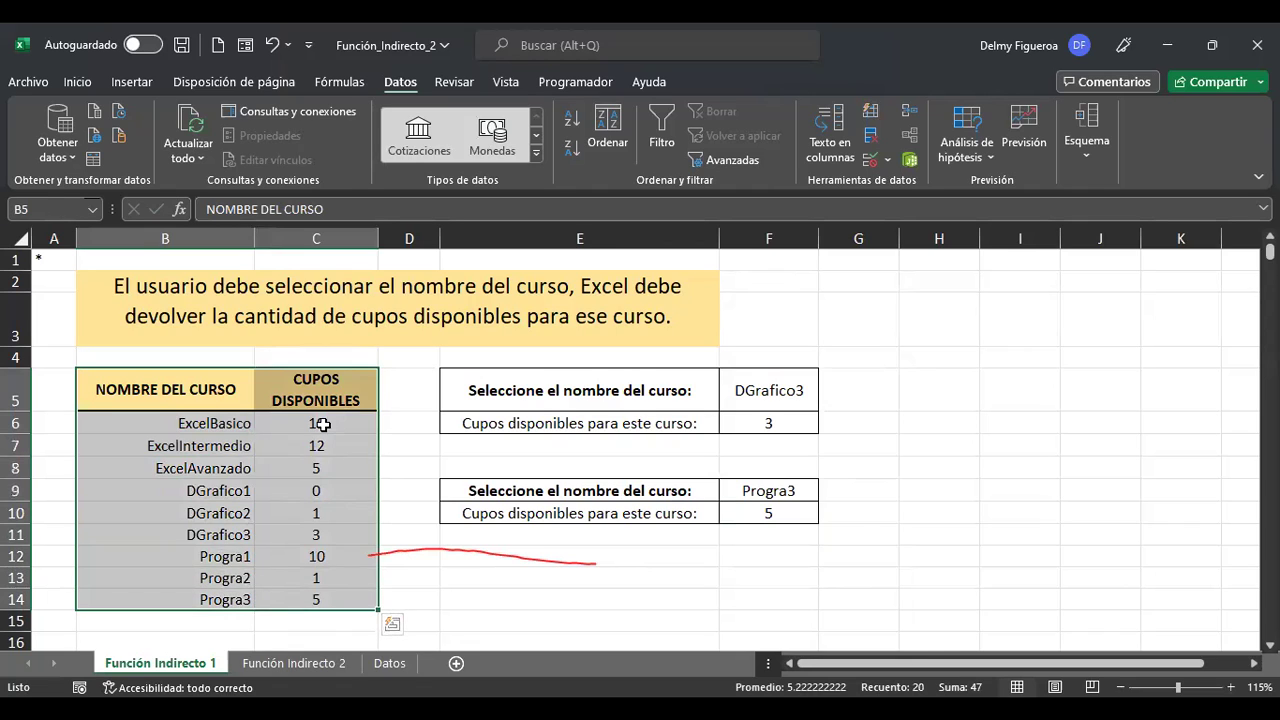
pyautogui.click(317, 423)
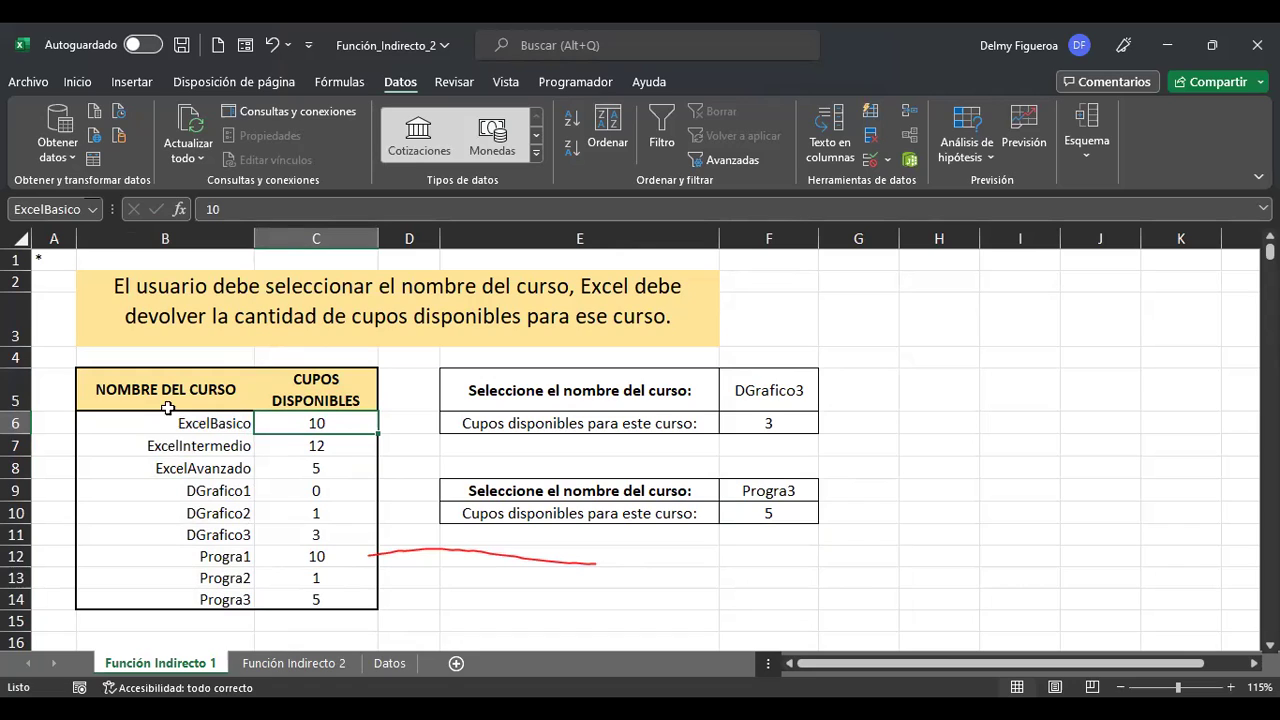
pyautogui.moveTo(322, 423); pyautogui.dragTo(329, 597)
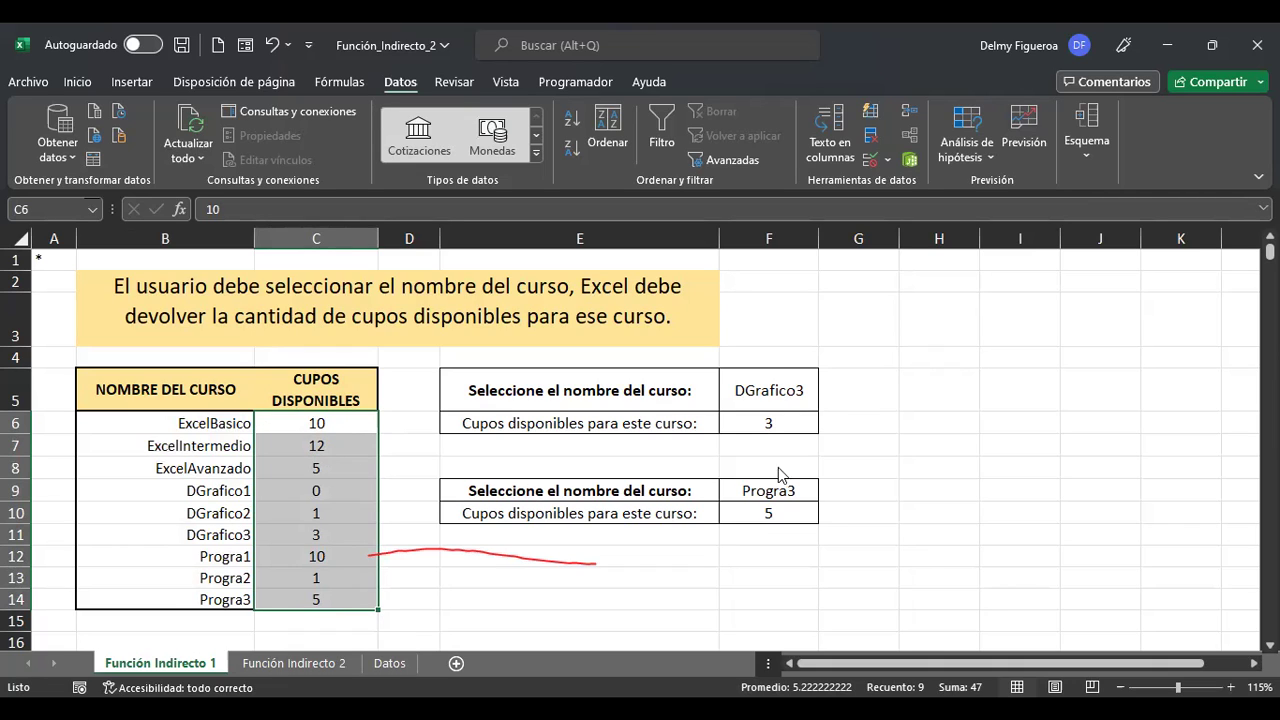
pyautogui.hotkey('ctrl', '1')
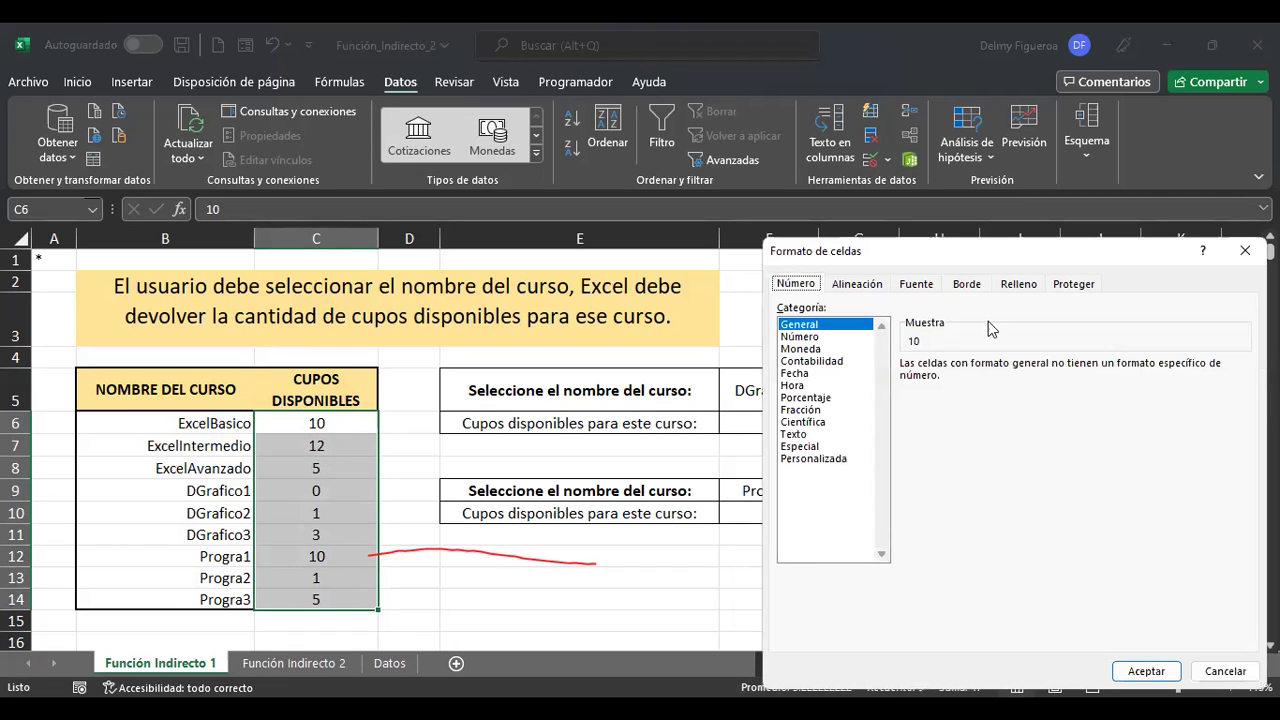
pyautogui.click(1077, 288)
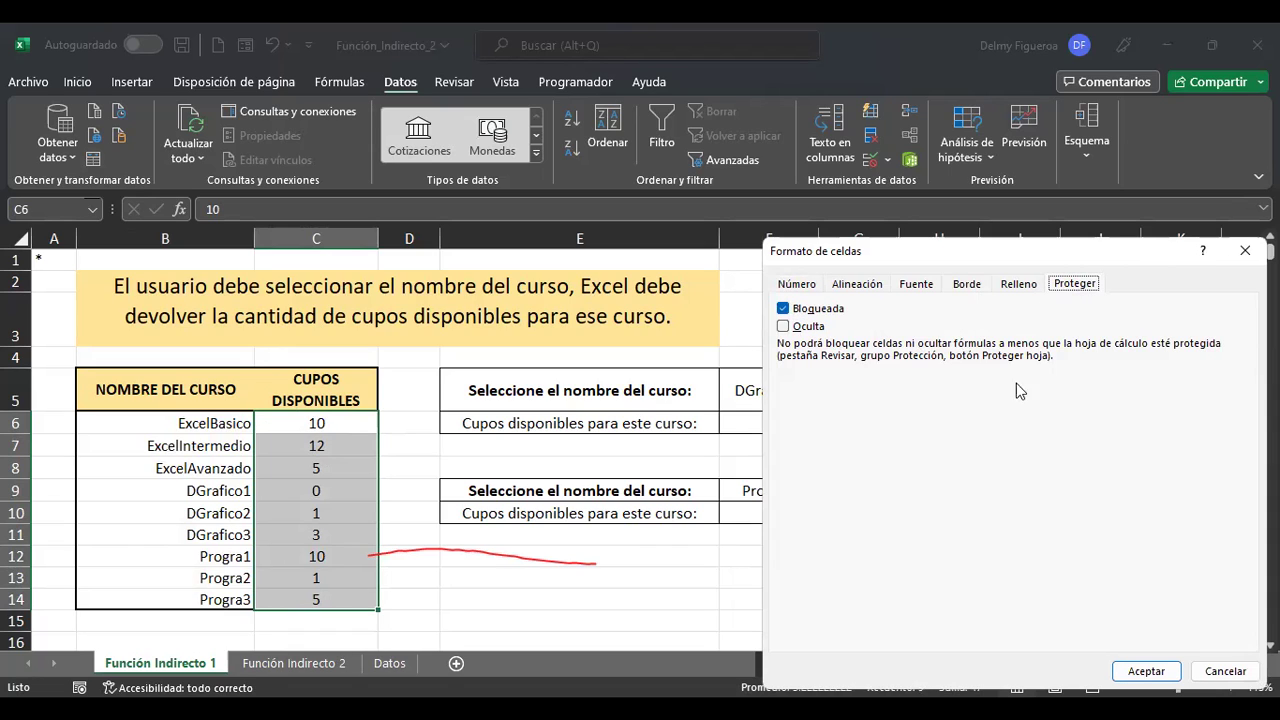
pyautogui.click(1226, 674)
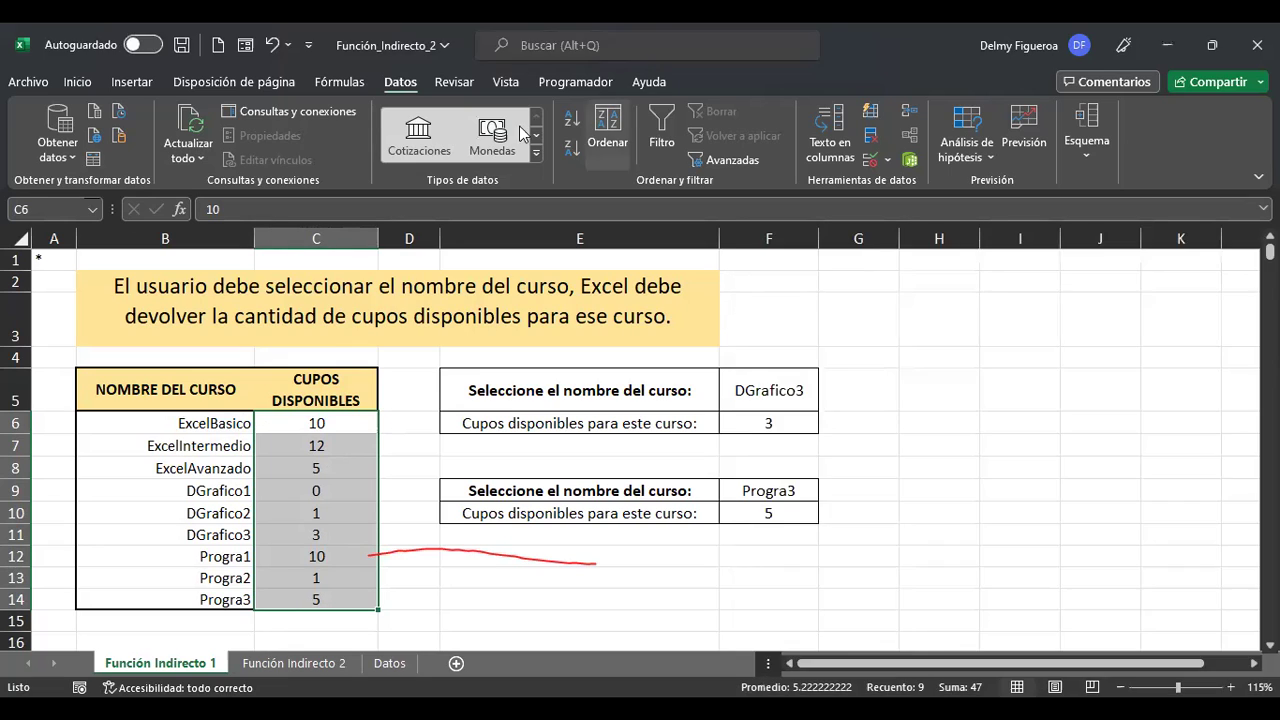
# Review the sheet protection options and the ranges users are allowed to edit, without applying anything.
pyautogui.click(452, 82)
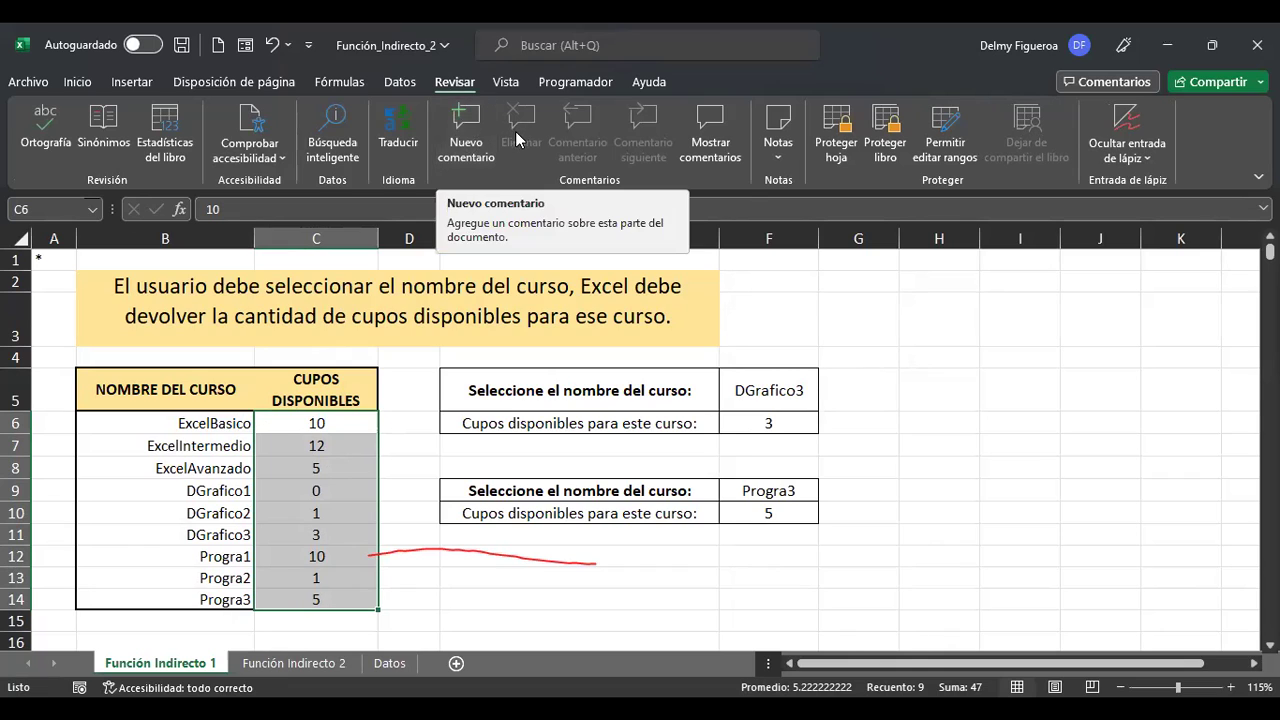
pyautogui.click(833, 158)
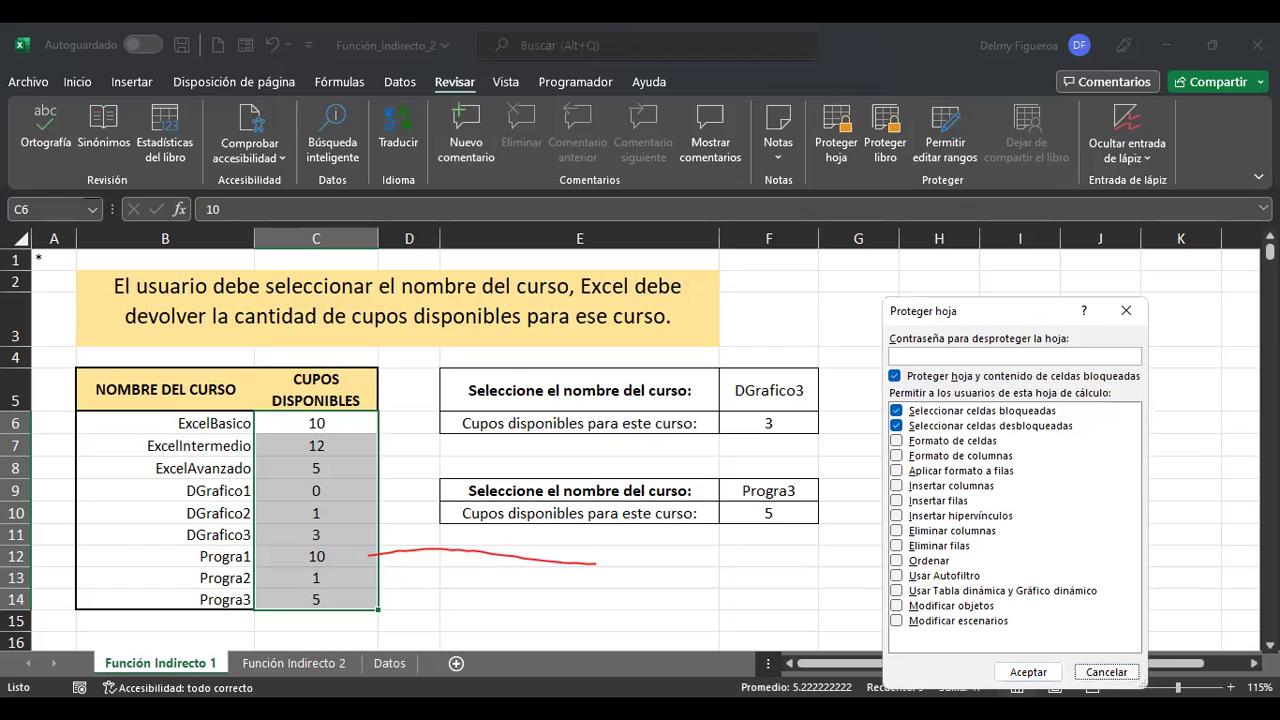
pyautogui.click(1106, 672)
pyautogui.click(947, 131)
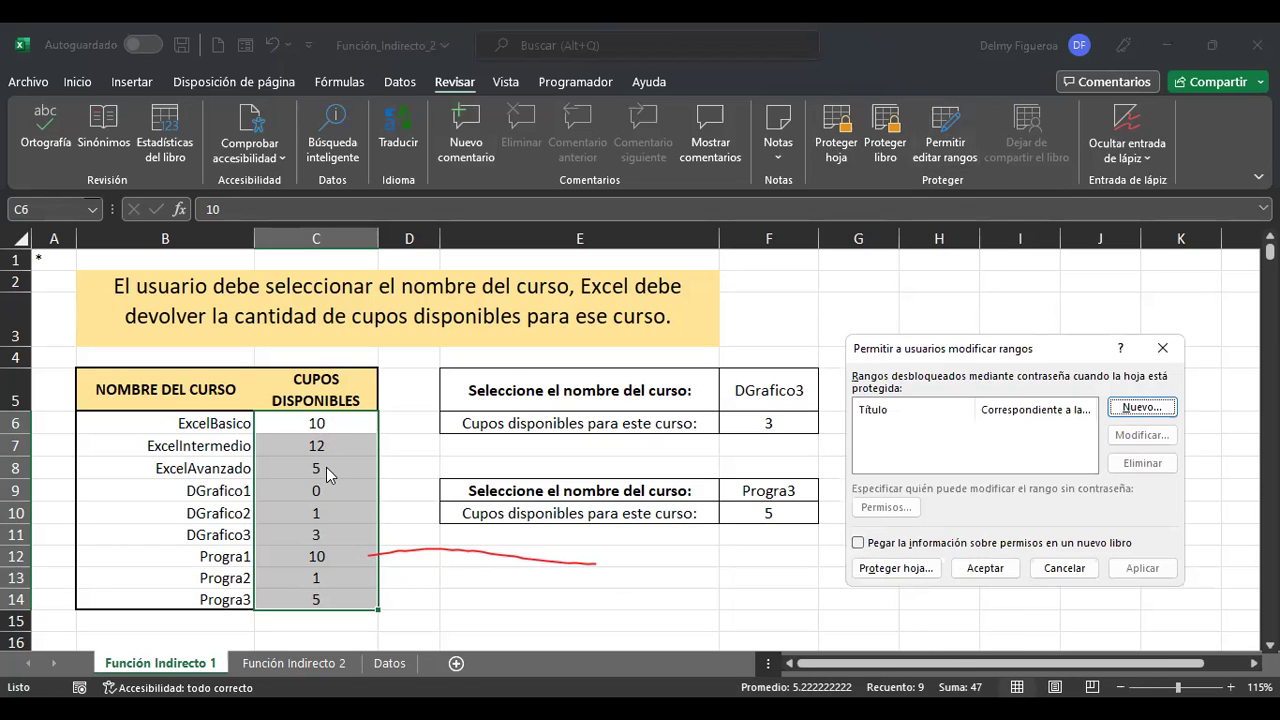
pyautogui.click(1080, 570)
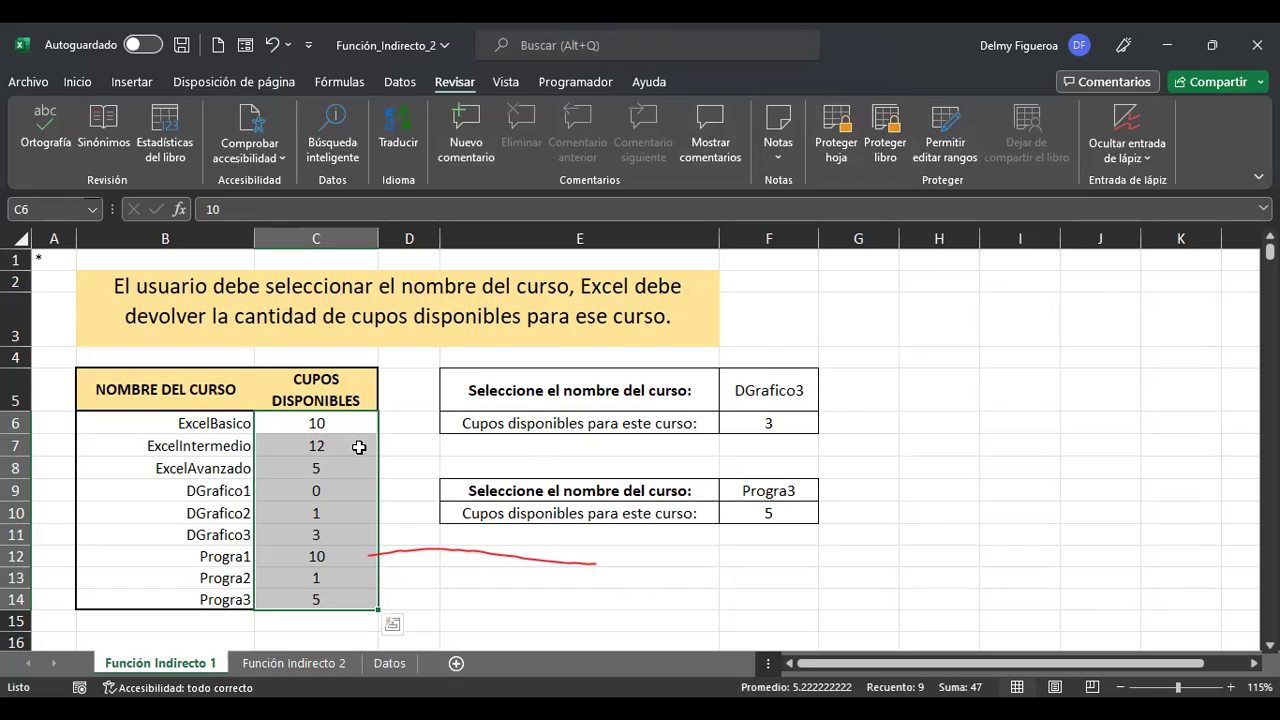
# Unlock cells F5 and F9 and protect the sheet without a password, keeping the default user permissions.
pyautogui.click(776, 390)
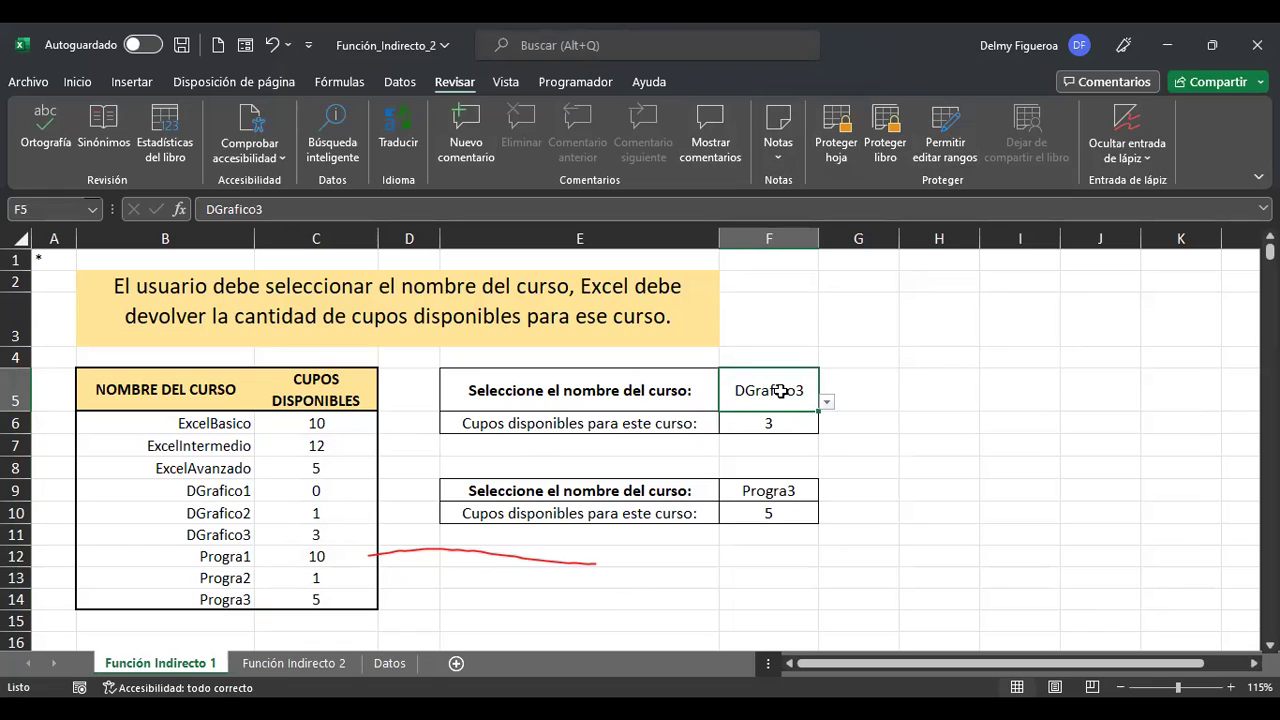
pyautogui.keyDown('ctrl'); pyautogui.click(800, 491); pyautogui.keyUp('ctrl')
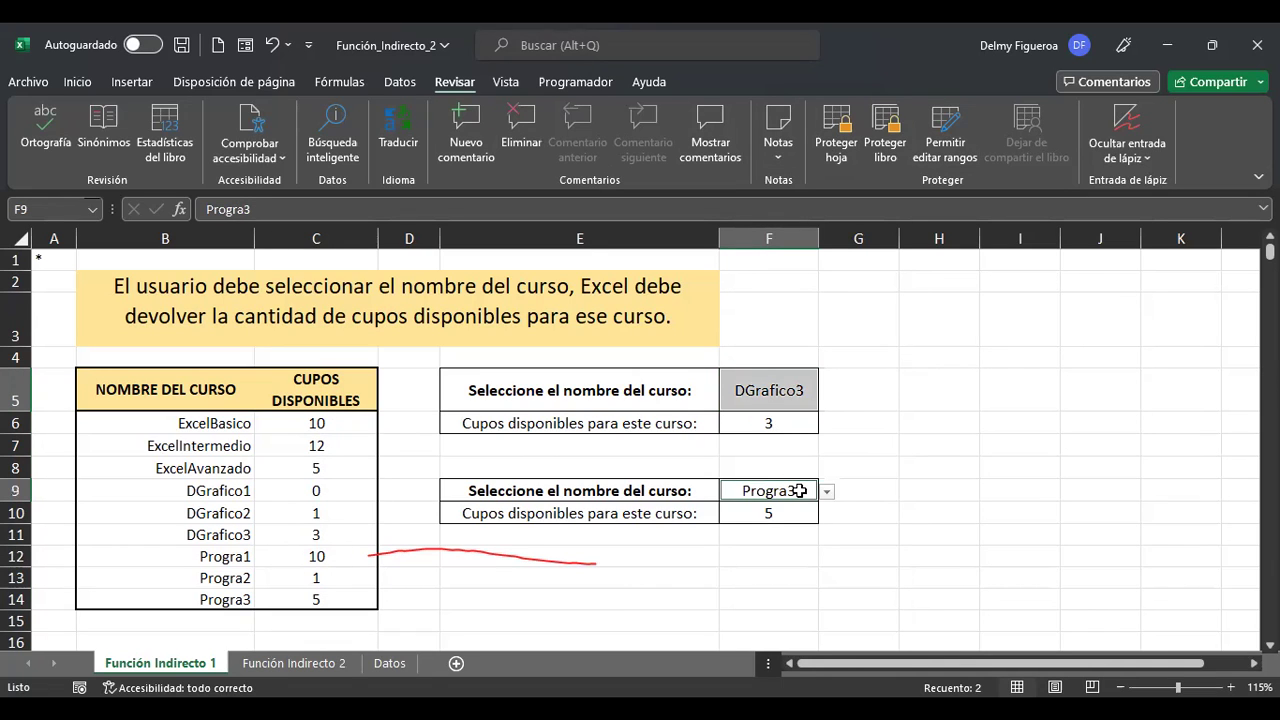
pyautogui.hotkey('ctrl', '1')
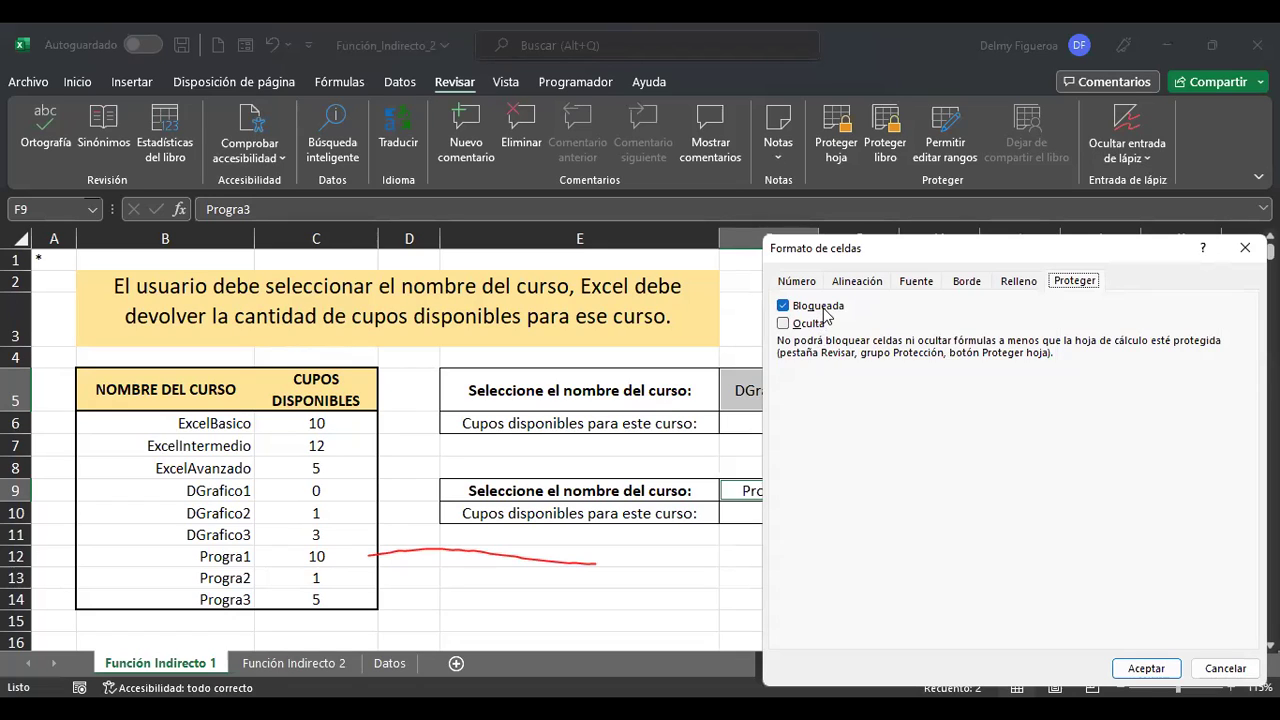
pyautogui.click(783, 306)
pyautogui.click(1146, 668)
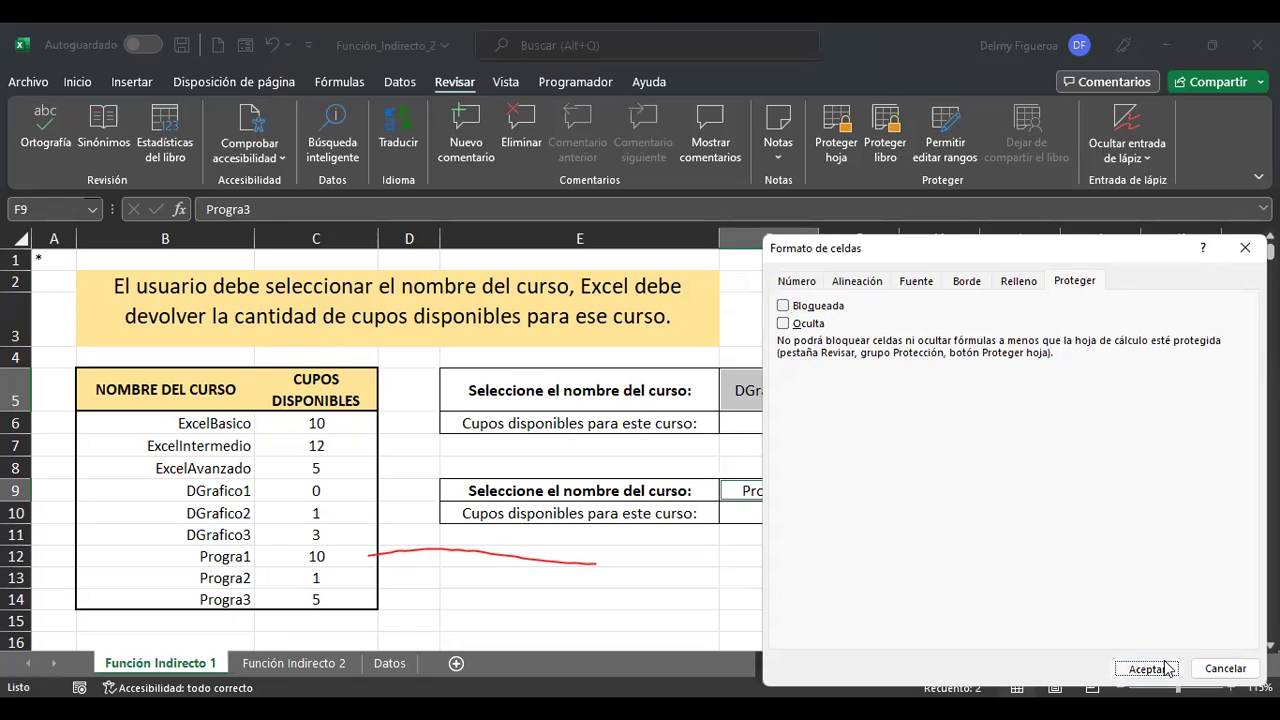
pyautogui.click(851, 165)
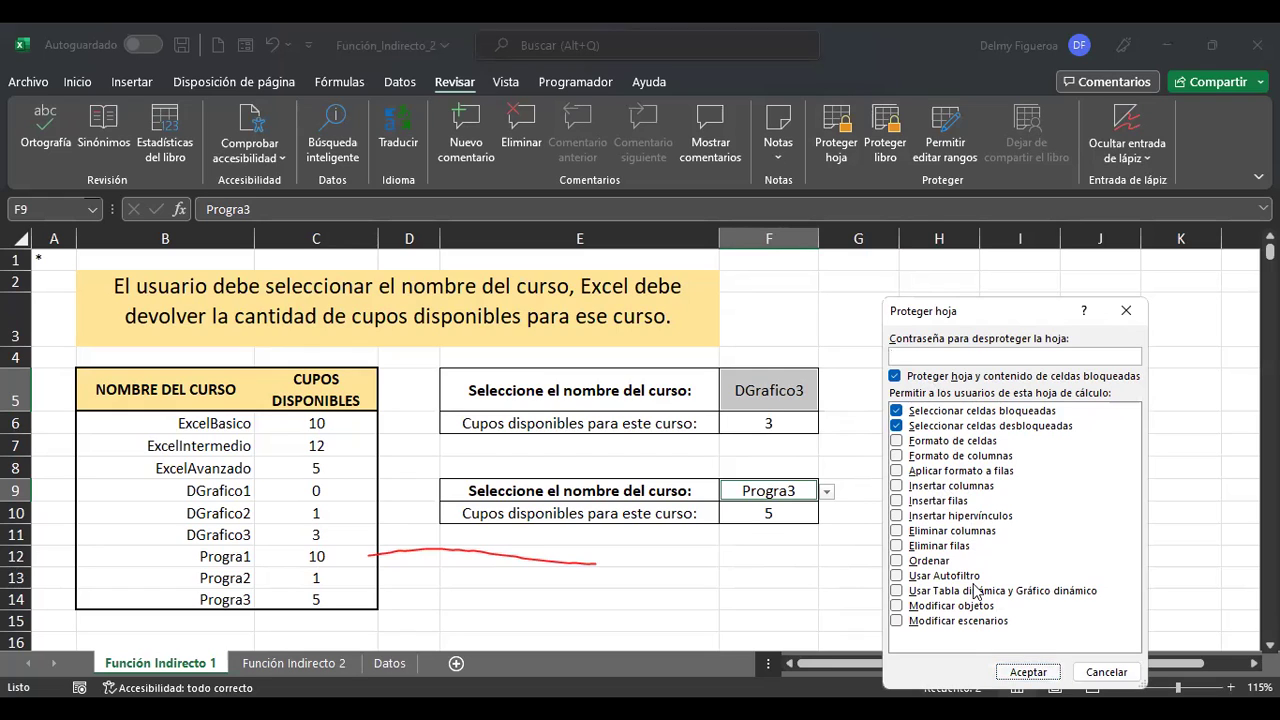
pyautogui.press('Return')
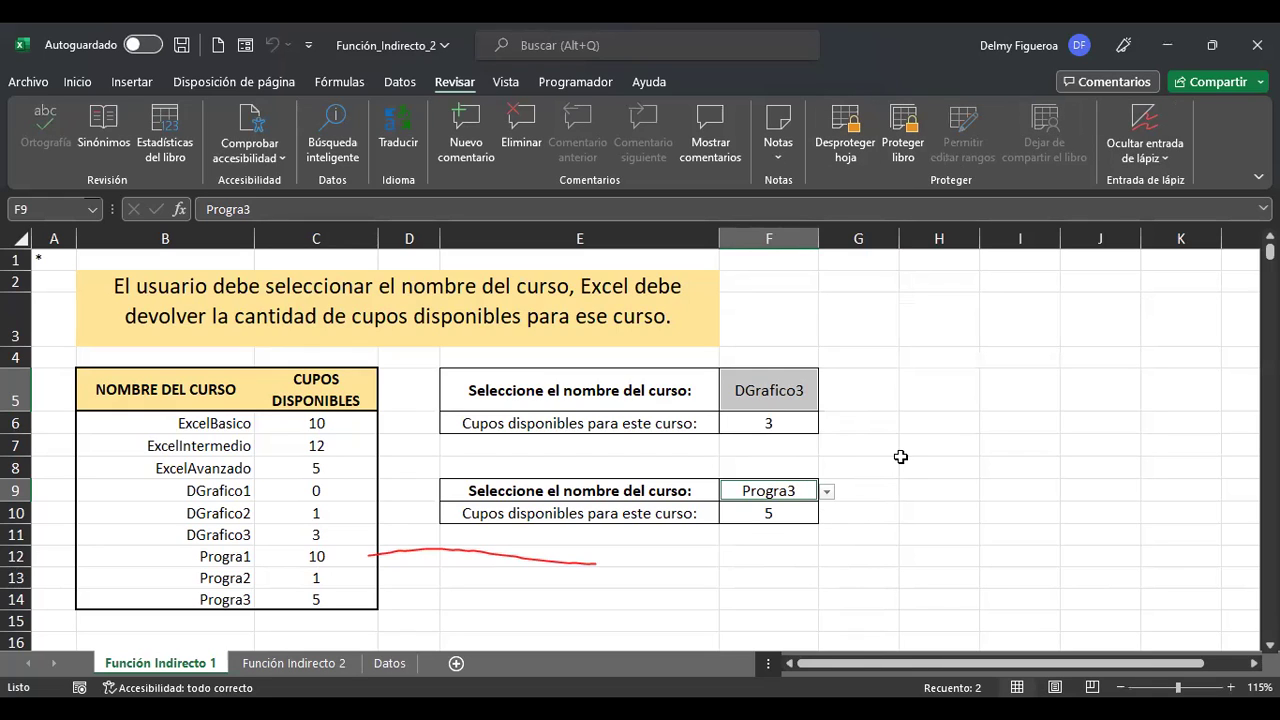
# Try to delete the ExcelIntermedio places value in cell C7.
pyautogui.click(334, 444)
pyautogui.press('Delete')
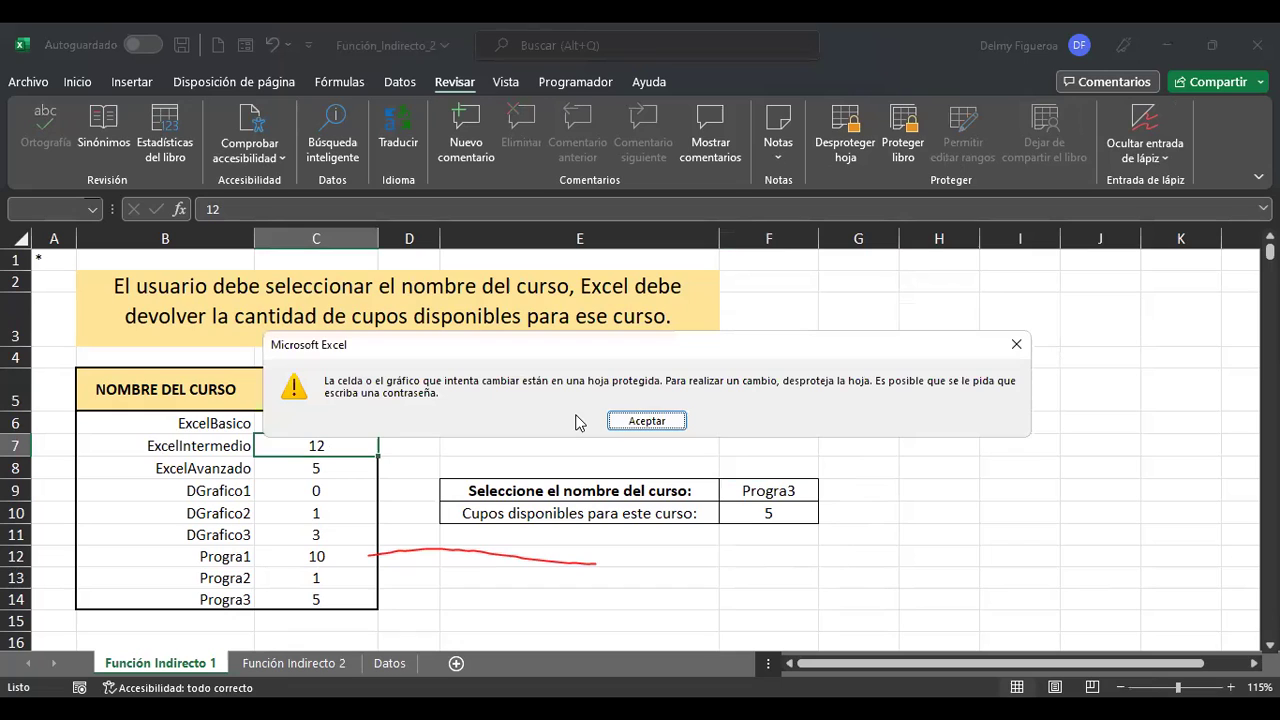
pyautogui.click(647, 421)
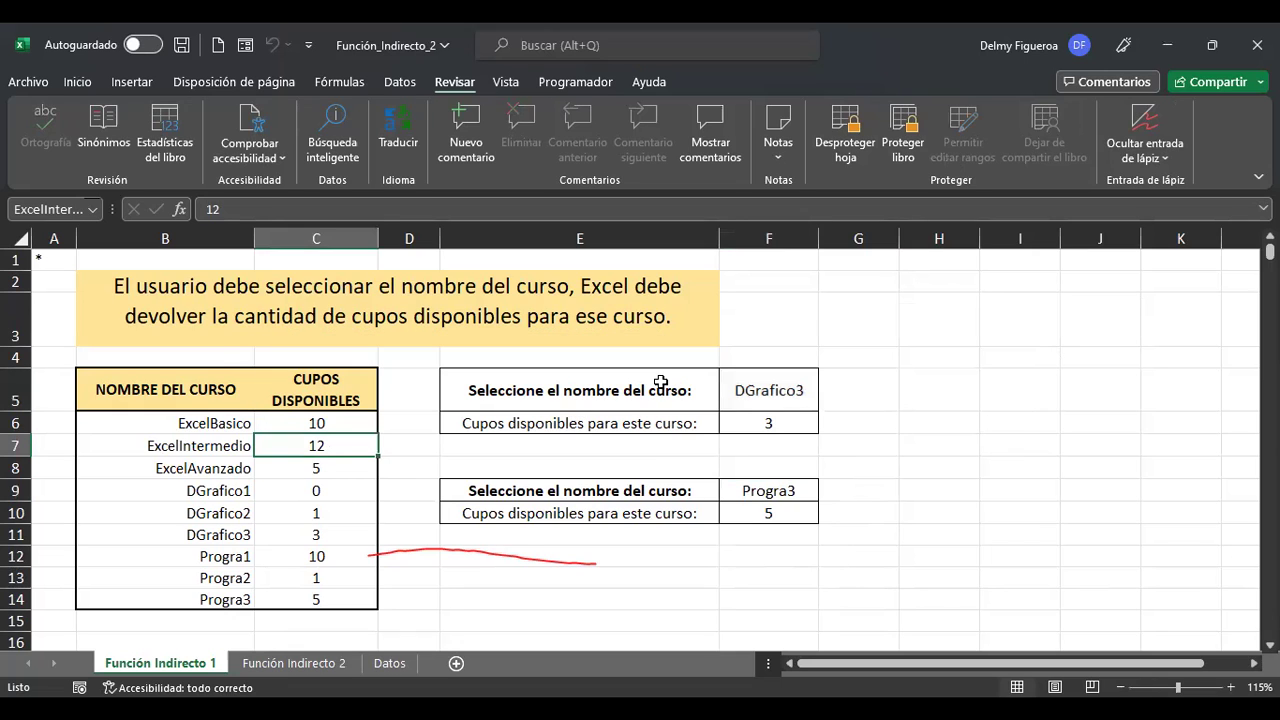
# Choose DGrafico1 from the course drop-down list in cell F5.
pyautogui.click(805, 405)
pyautogui.click(838, 406)
pyautogui.click(796, 398)
pyautogui.click(824, 404)
pyautogui.click(737, 444)
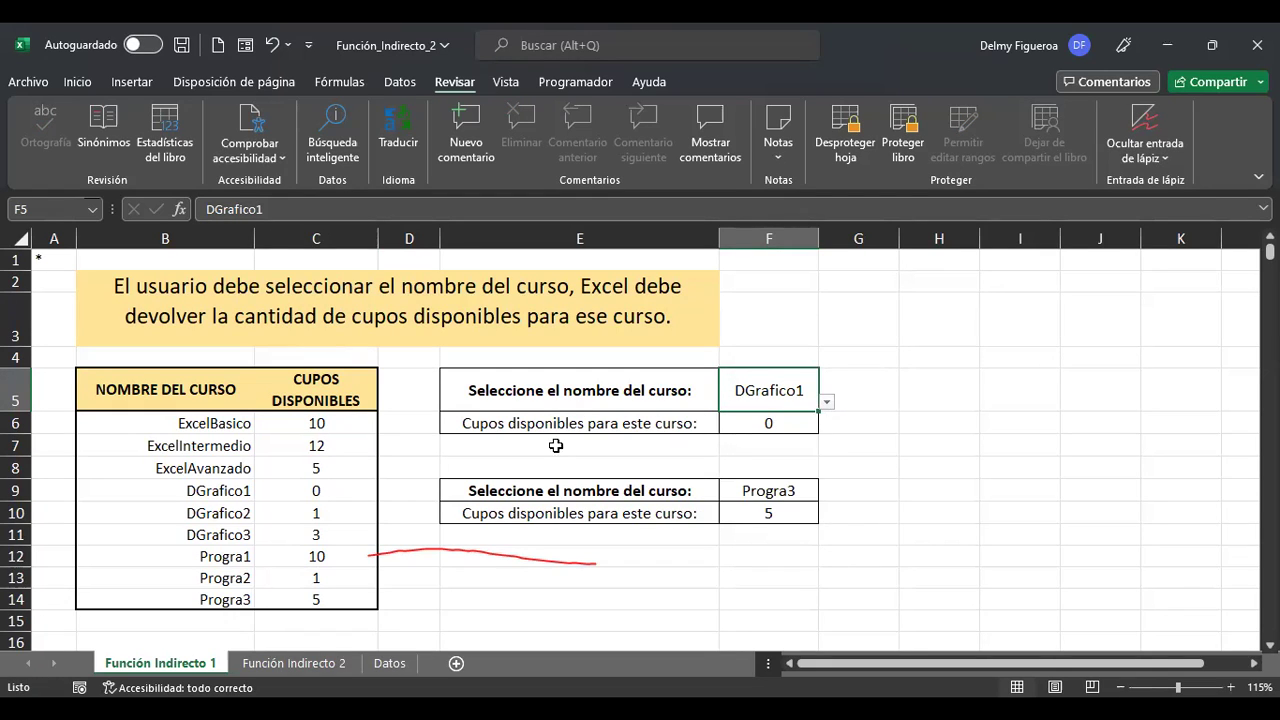
# Try to edit the ExcelIntermedio places value in cell C7 on the protected sheet.
pyautogui.click(313, 450)
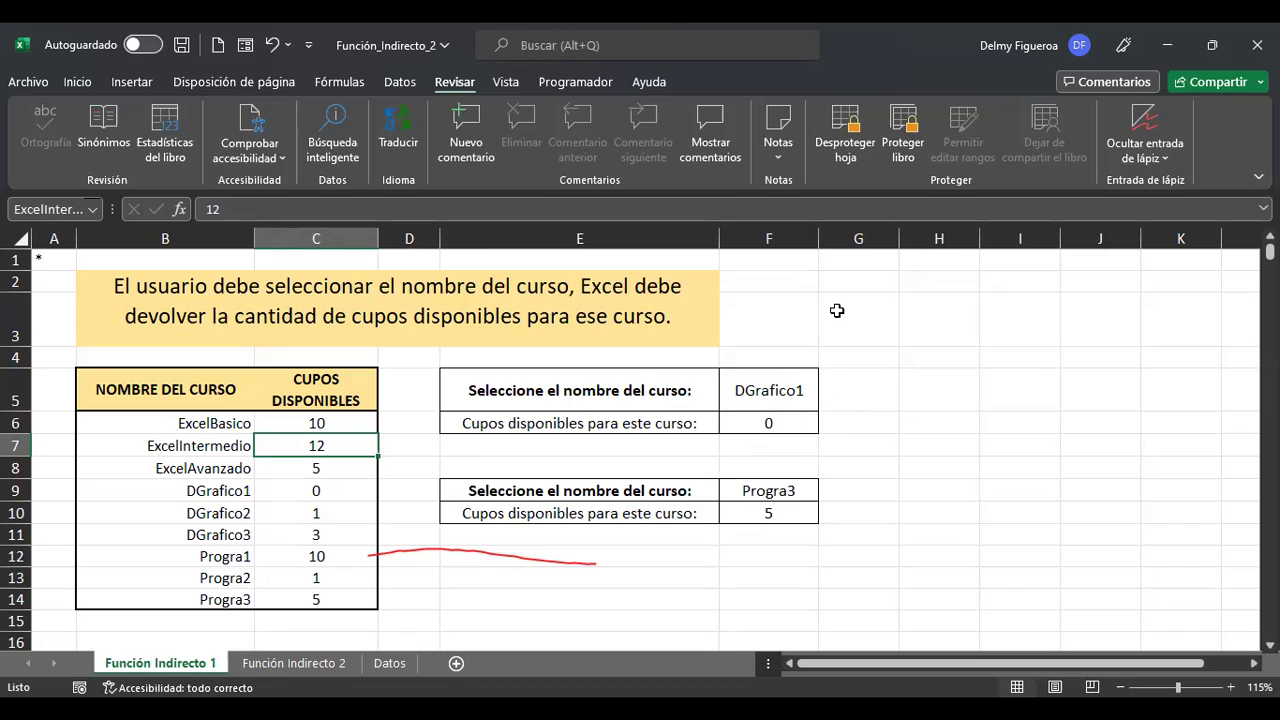
pyautogui.doubleClick(595, 444)
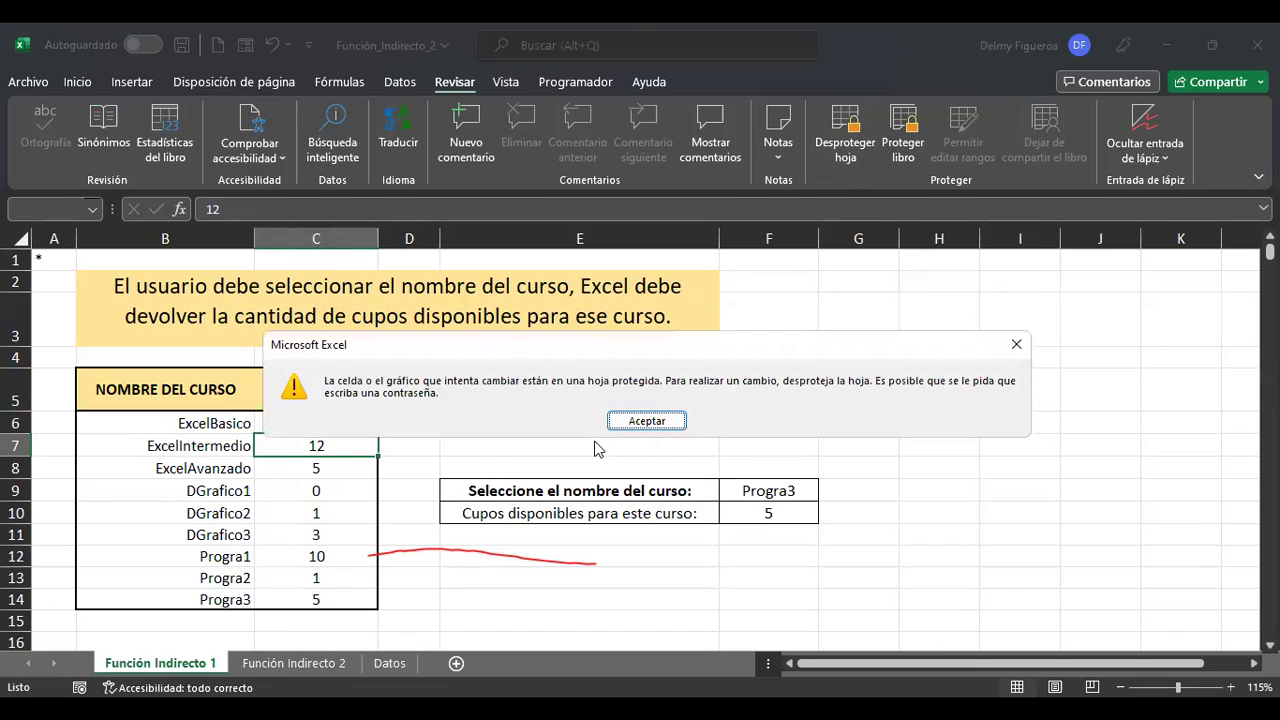
pyautogui.click(1016, 344)
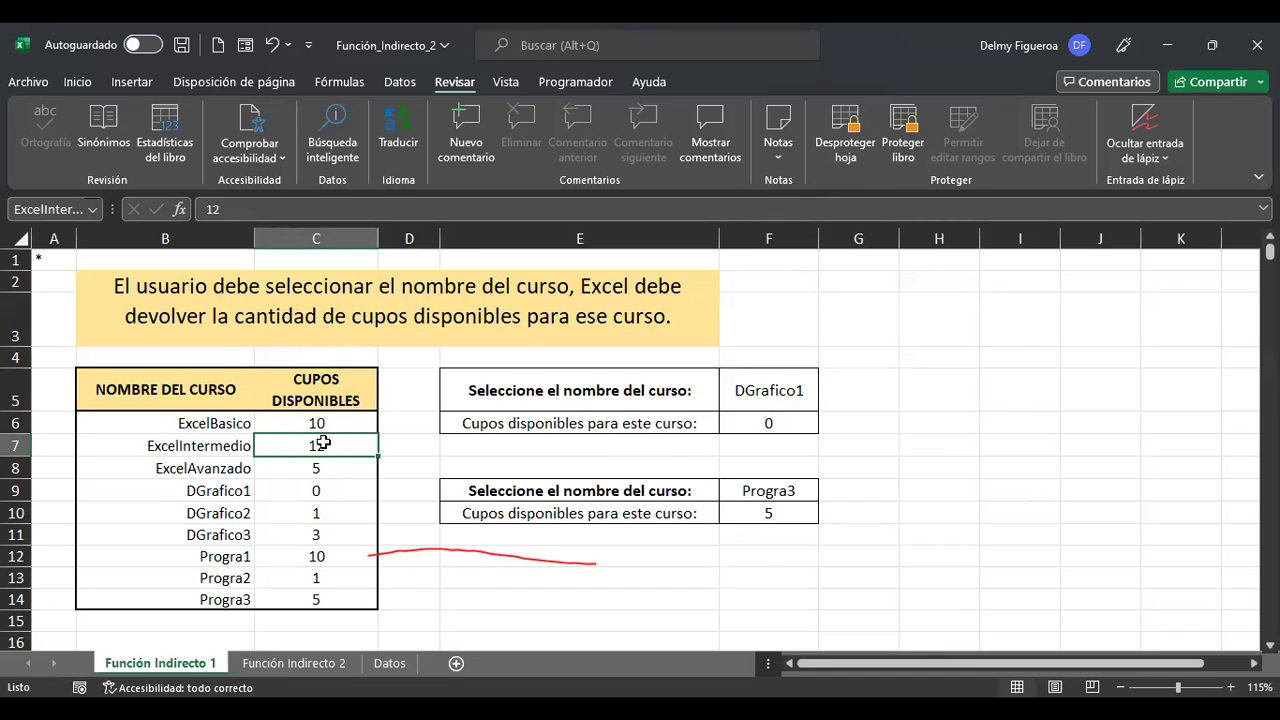
# Choose ExcelAvanzado from the drop-down list in F5 and ExcelIntermedio from the one in F9.
pyautogui.click(767, 395)
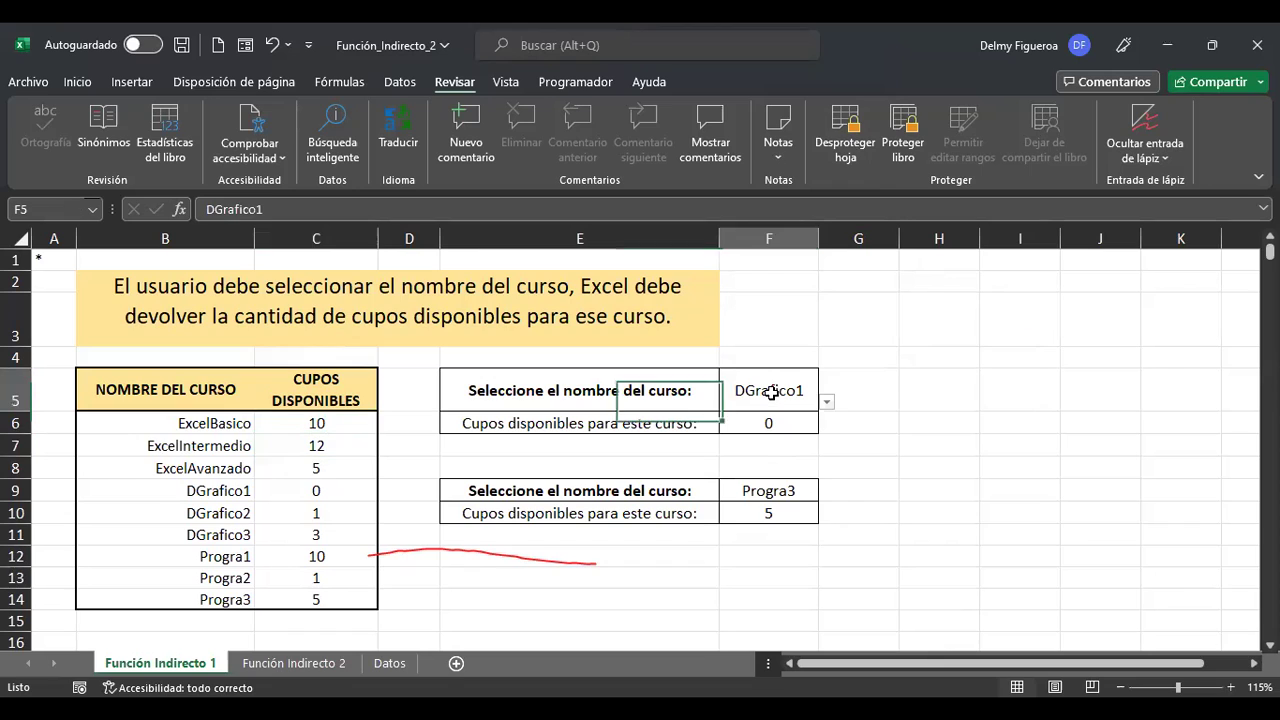
pyautogui.click(827, 405)
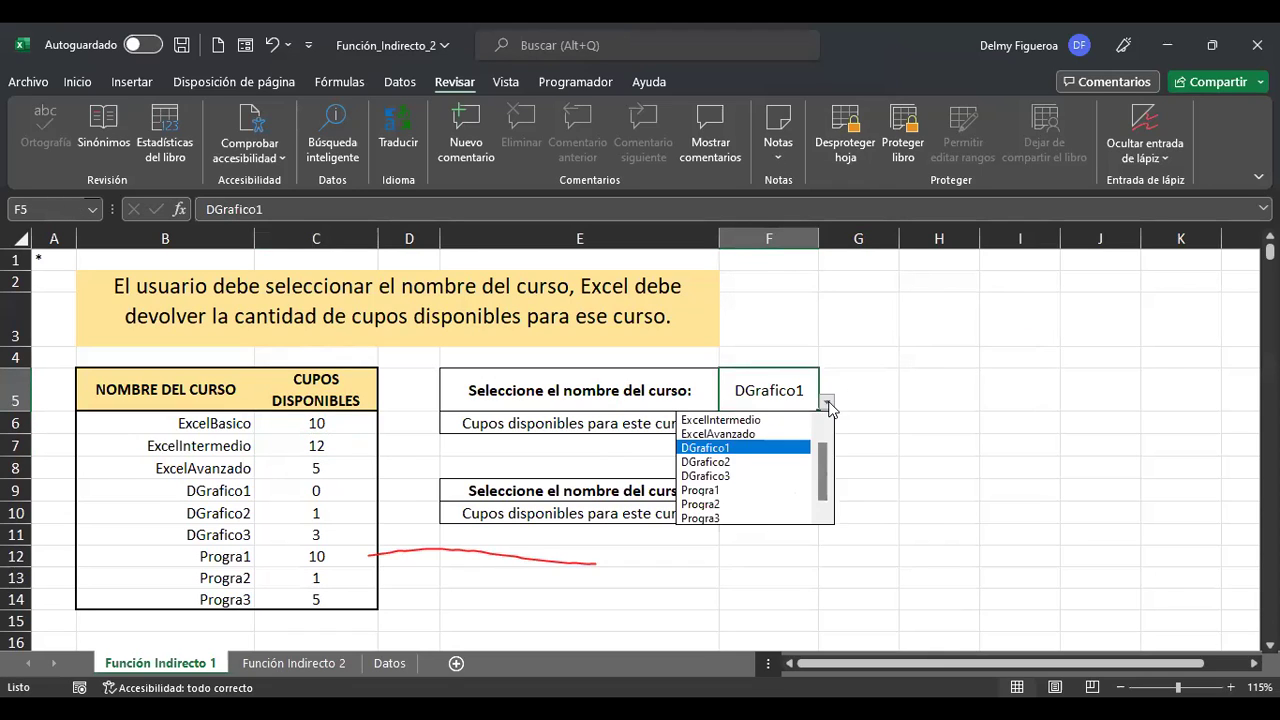
pyautogui.click(764, 432)
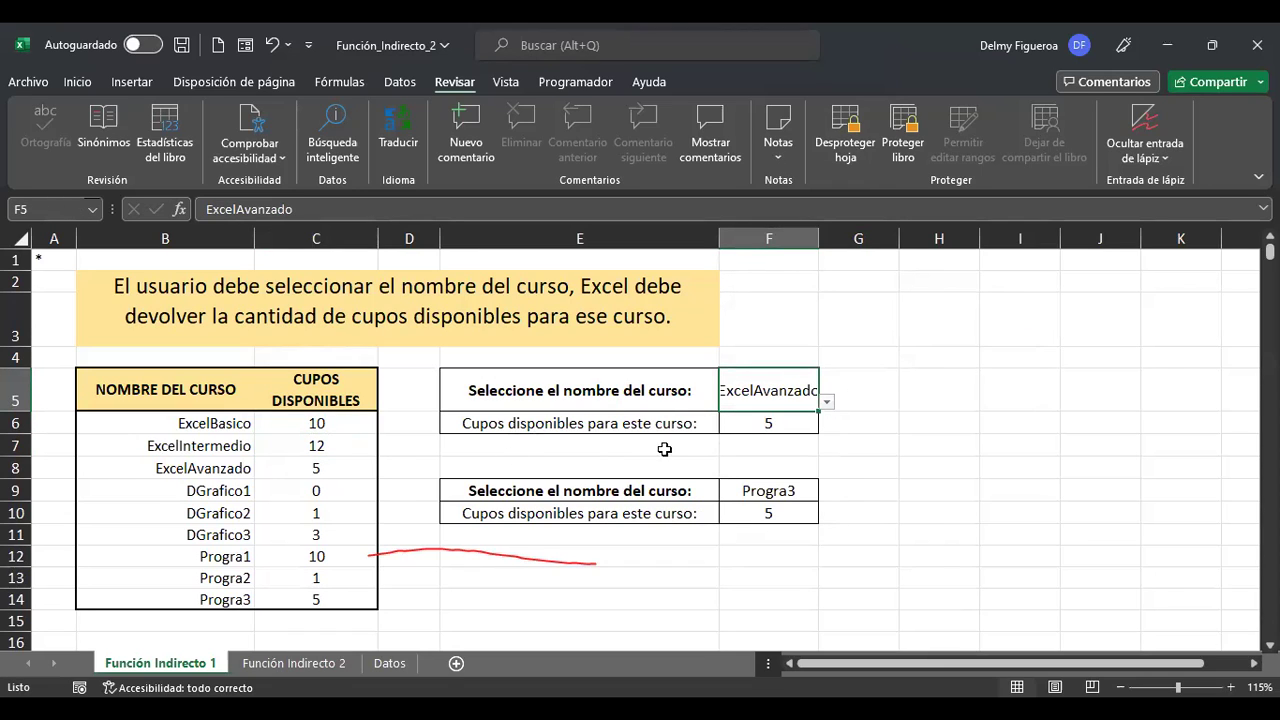
pyautogui.click(771, 491)
pyautogui.click(827, 492)
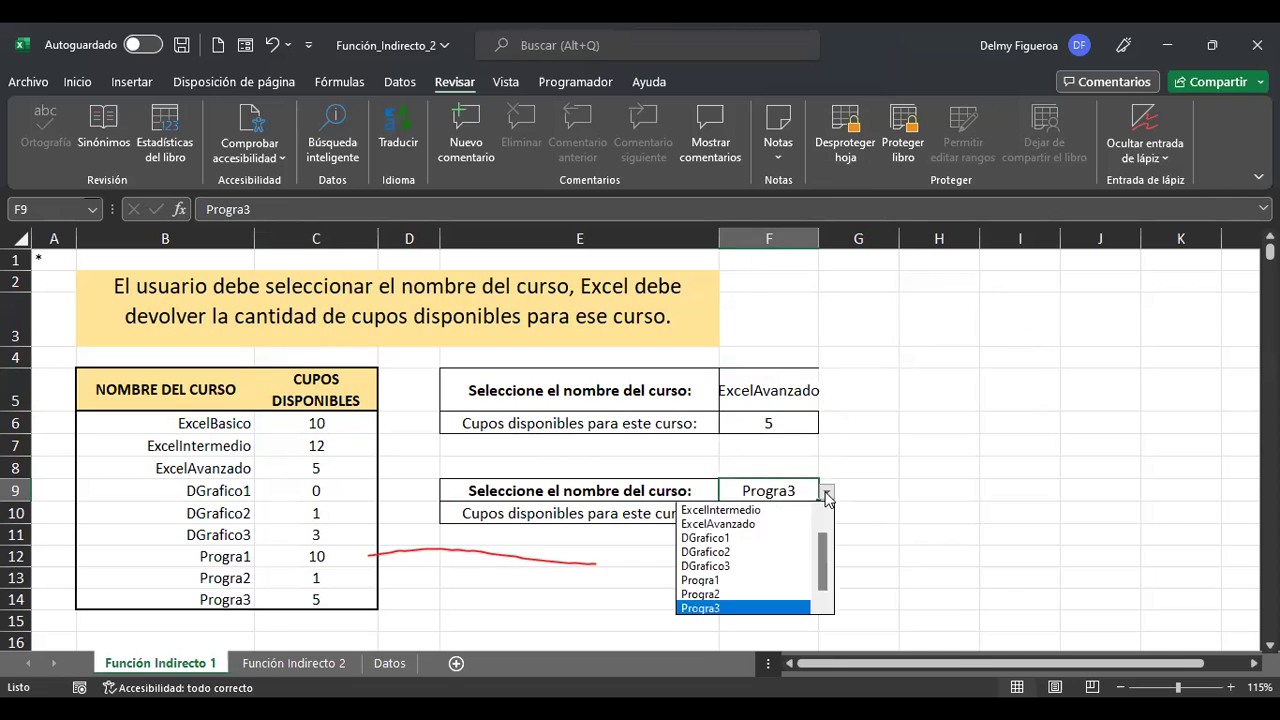
pyautogui.click(747, 512)
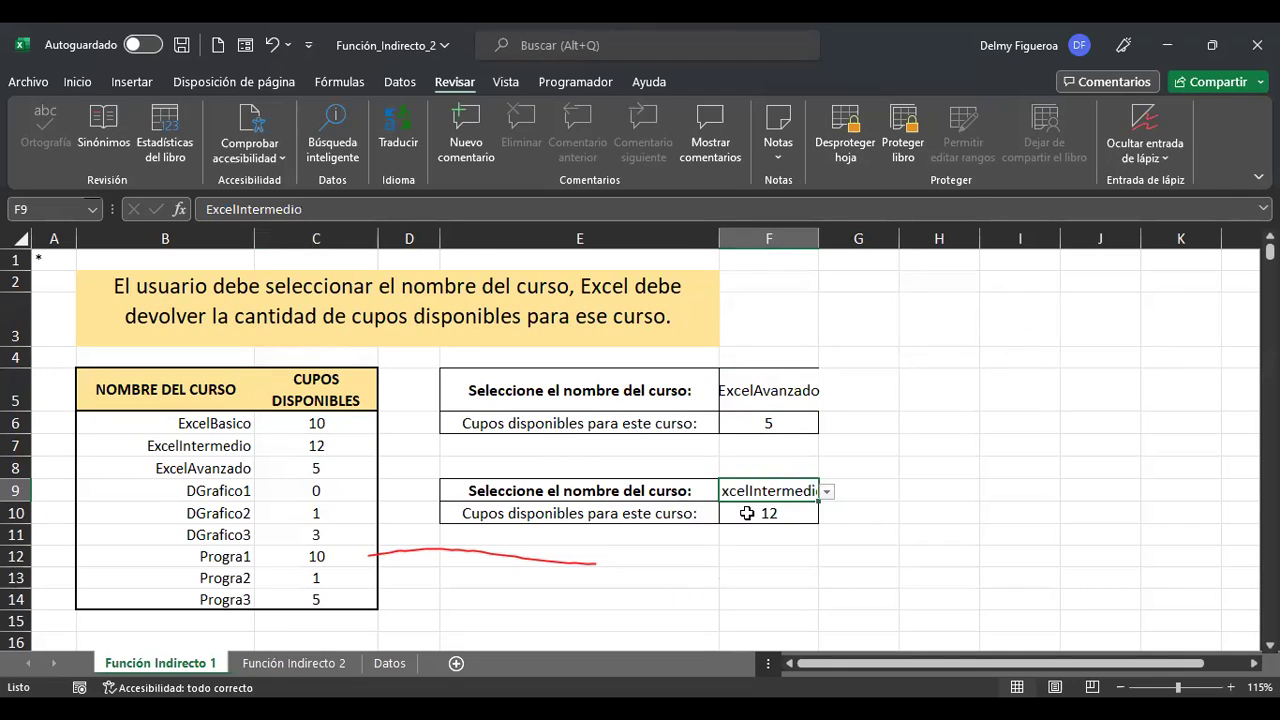
# Try to delete the INDIRECTO formula in cell F6, and select the unlocked cells F5 and F9 together.
pyautogui.click(783, 426)
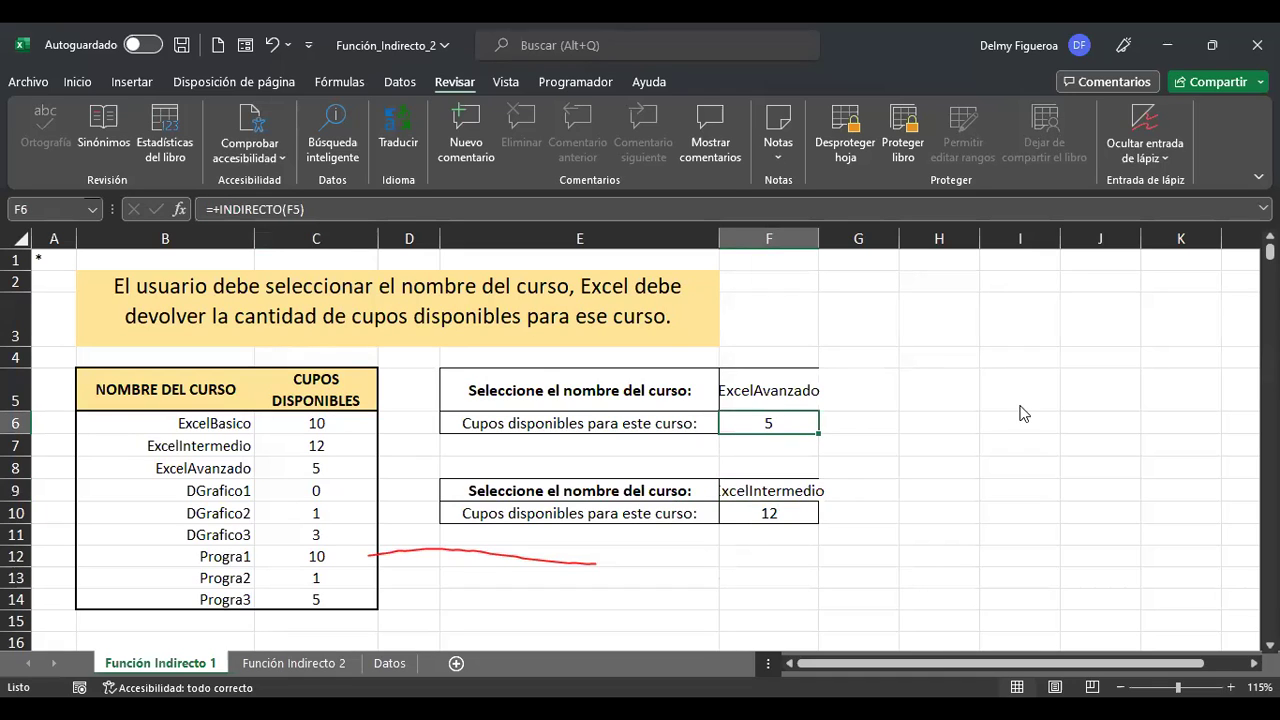
pyautogui.press('Delete')
pyautogui.press('Return')
pyautogui.click(764, 402)
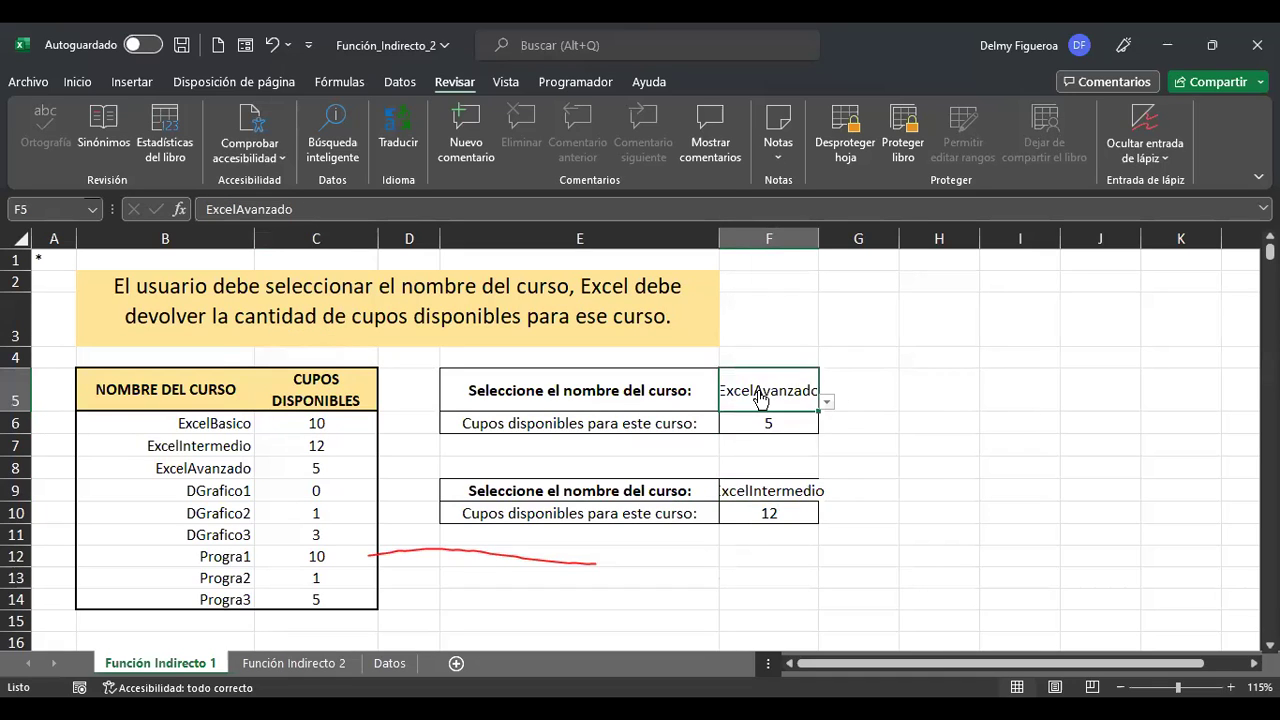
pyautogui.keyDown('ctrl'); pyautogui.click(791, 492); pyautogui.keyUp('ctrl')
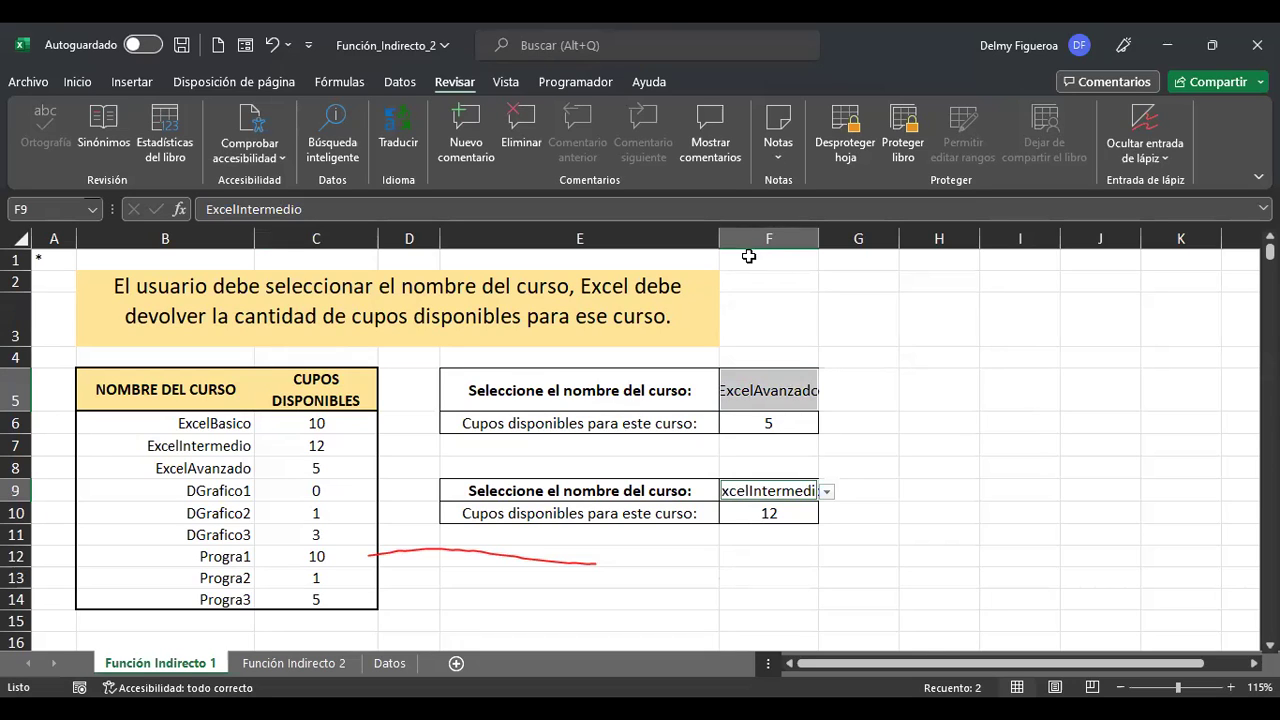
# Select the unlocked cells F5 and F9 again, and choose Progra2 from the course drop-down list in F5.
pyautogui.click(892, 326)
pyautogui.click(794, 384)
pyautogui.keyDown('ctrl'); pyautogui.click(792, 488); pyautogui.keyUp('ctrl')
pyautogui.click(797, 392)
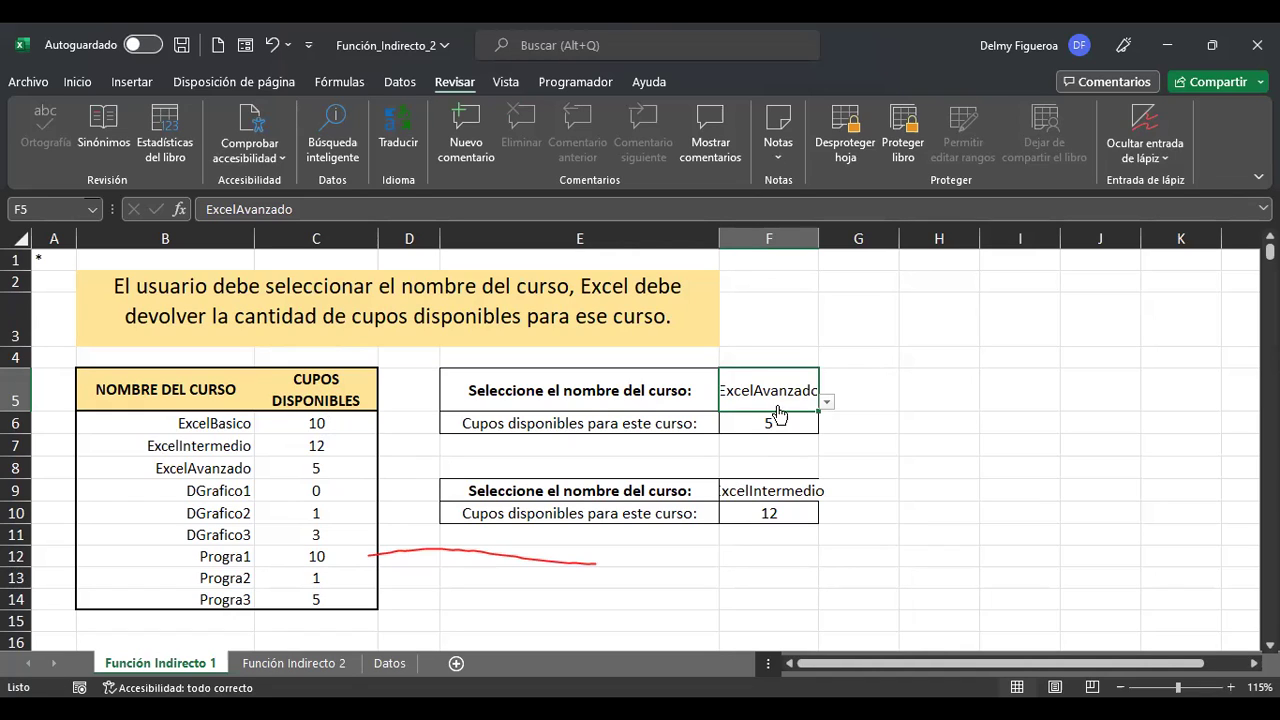
pyautogui.click(827, 401)
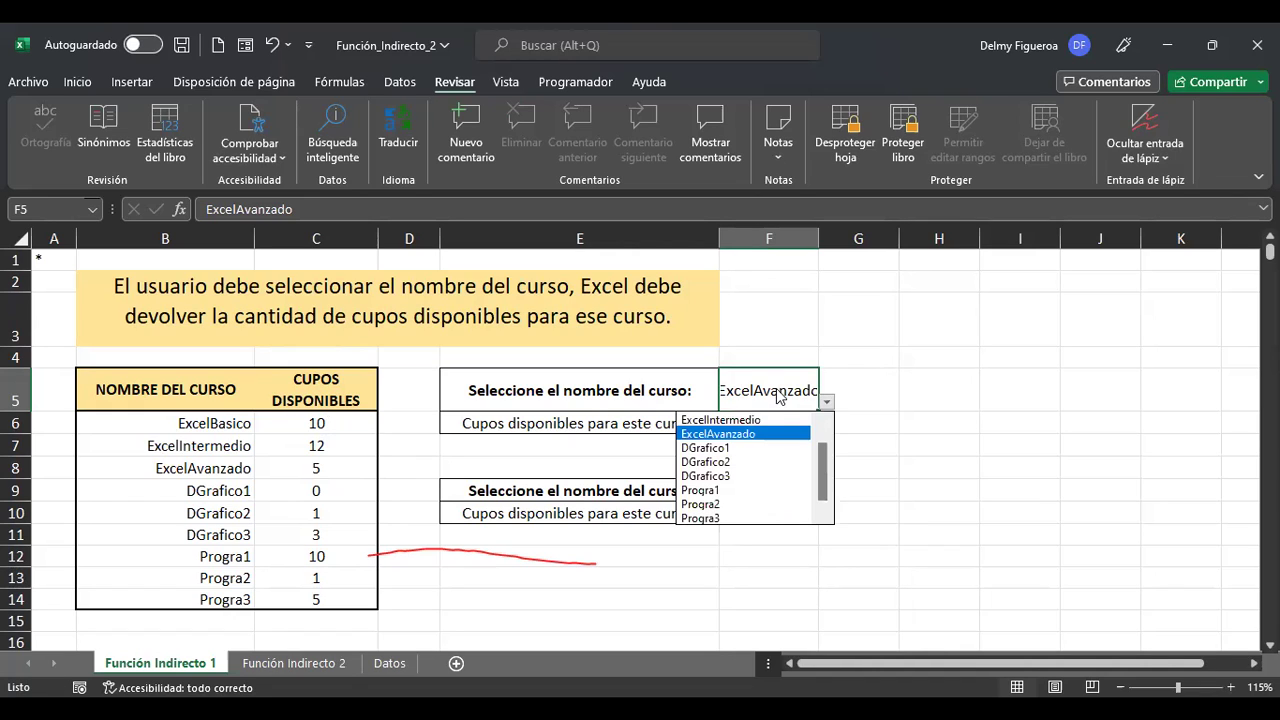
pyautogui.click(785, 505)
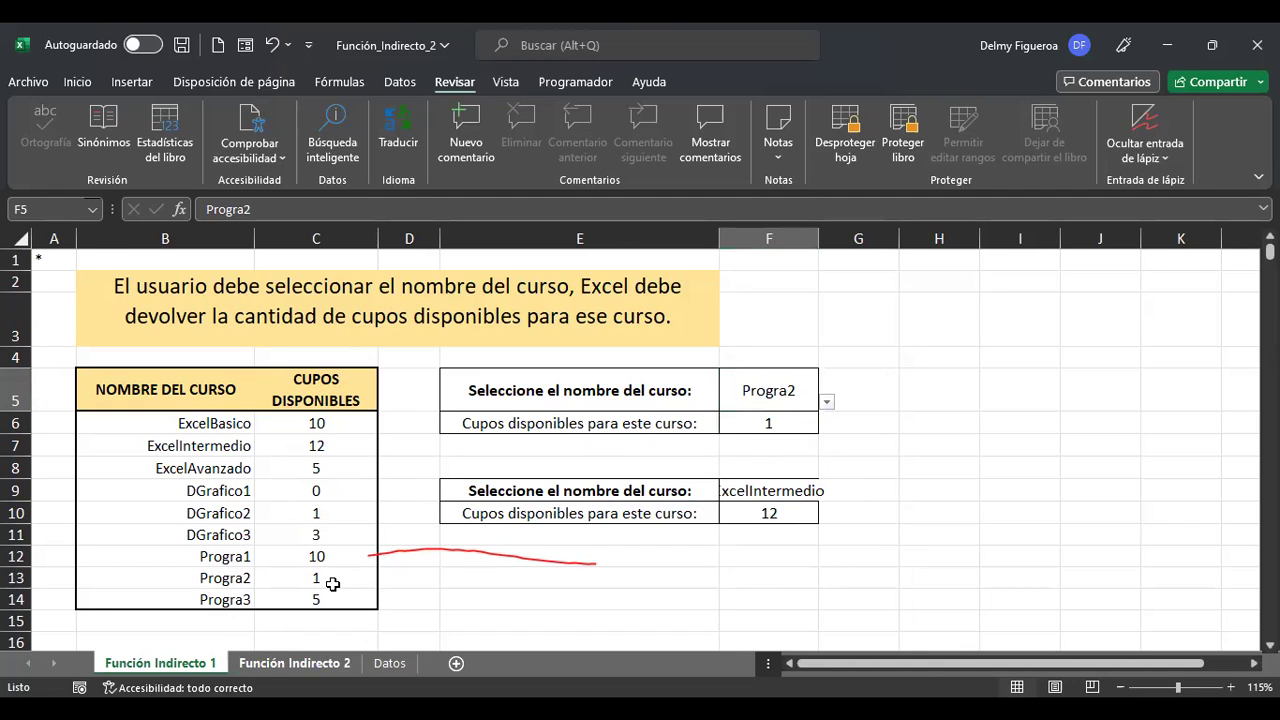
# Examine the code and article cells E6 and E8 on Función Indirecto 2, TABLA 1 on the Datos sheet, and the workbook's defined names.
pyautogui.hotkey('ctrl', 'pagedown')
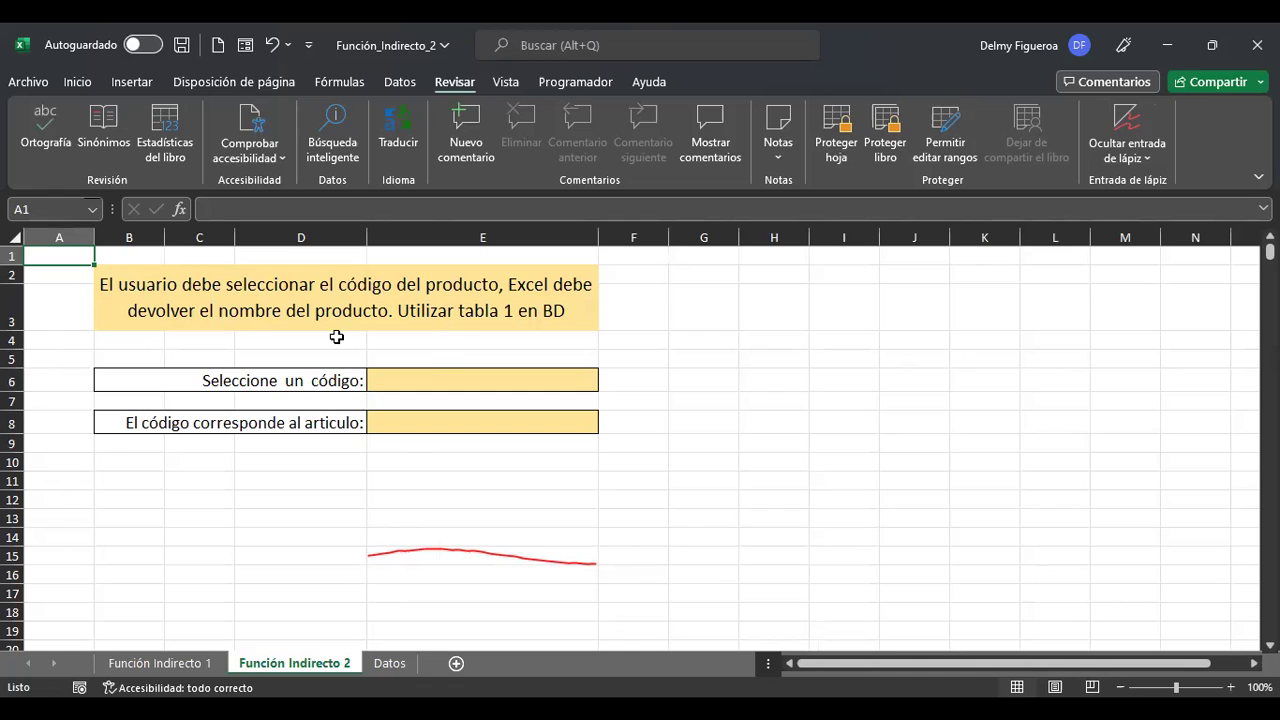
pyautogui.click(490, 374)
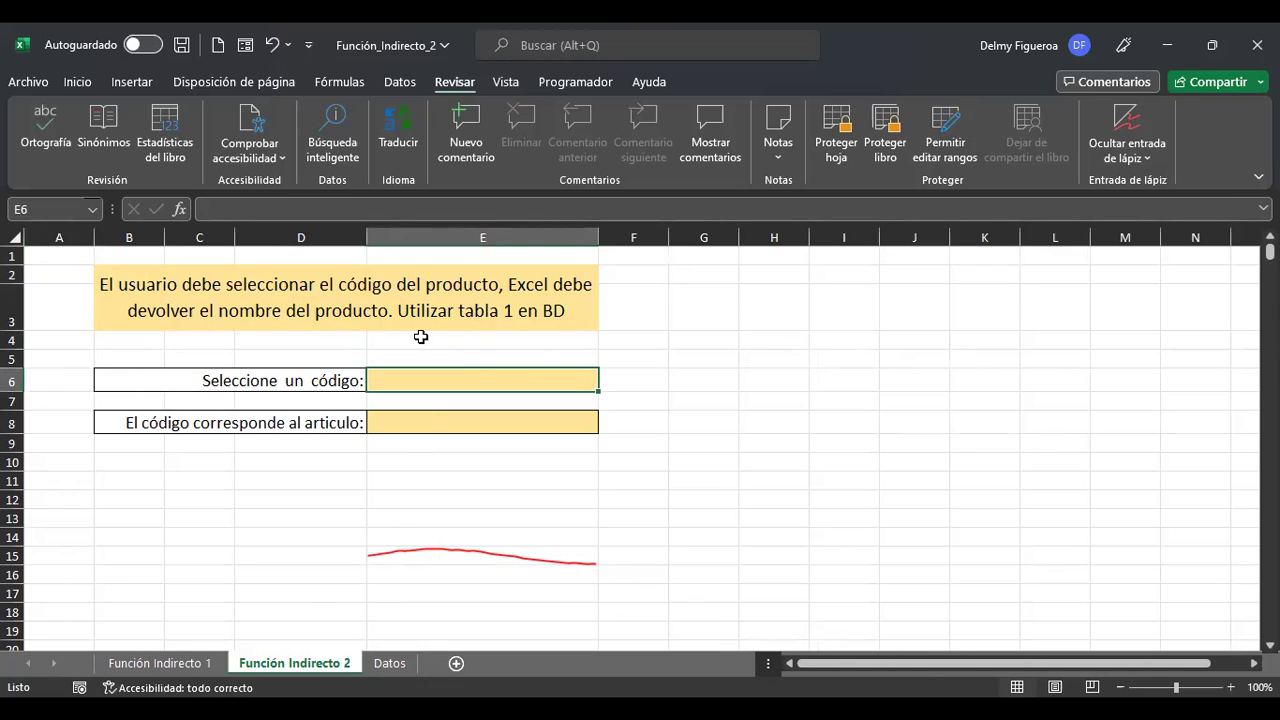
pyautogui.click(451, 428)
pyautogui.click(486, 378)
pyautogui.hotkey('ctrl', 'pagedown')
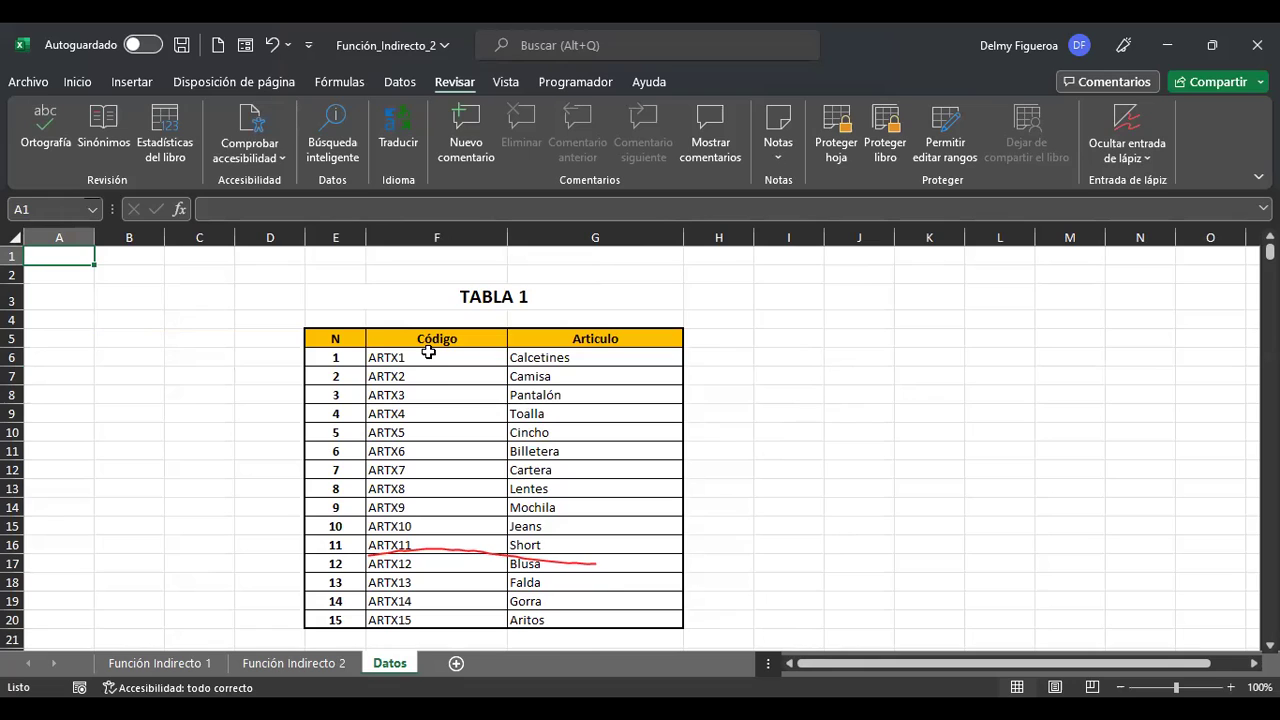
pyautogui.click(93, 209)
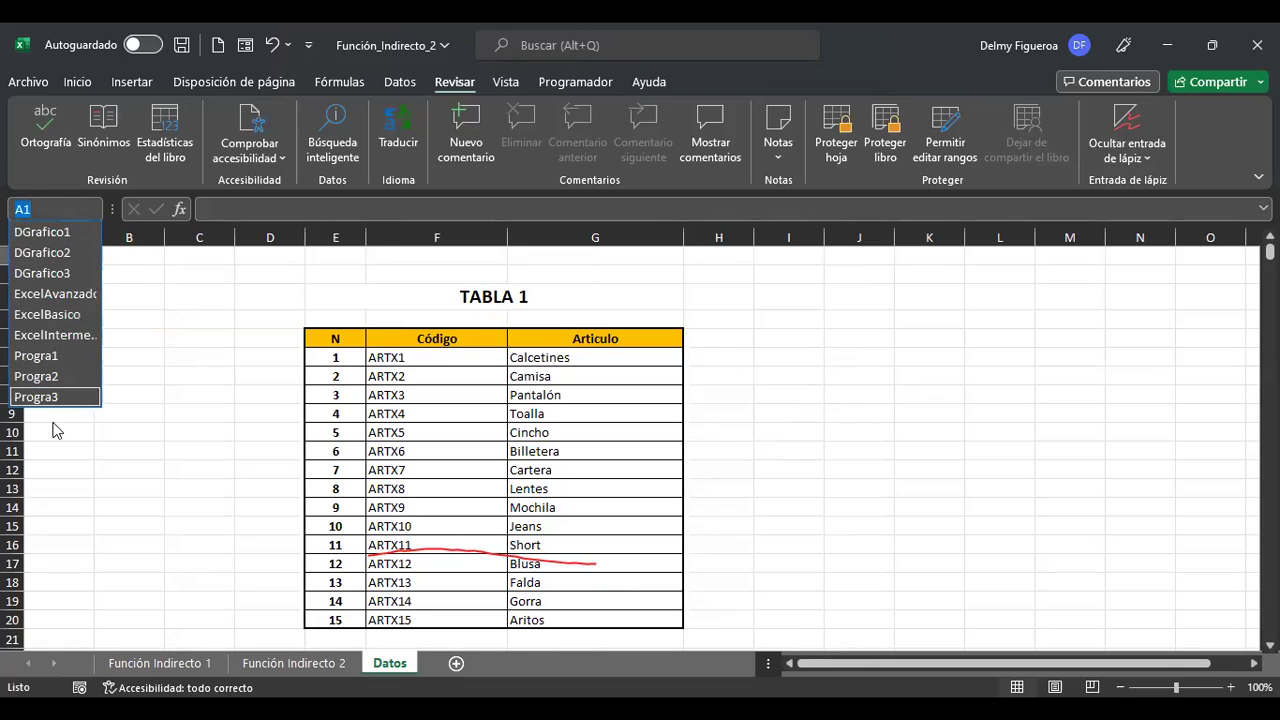
pyautogui.press('Escape')
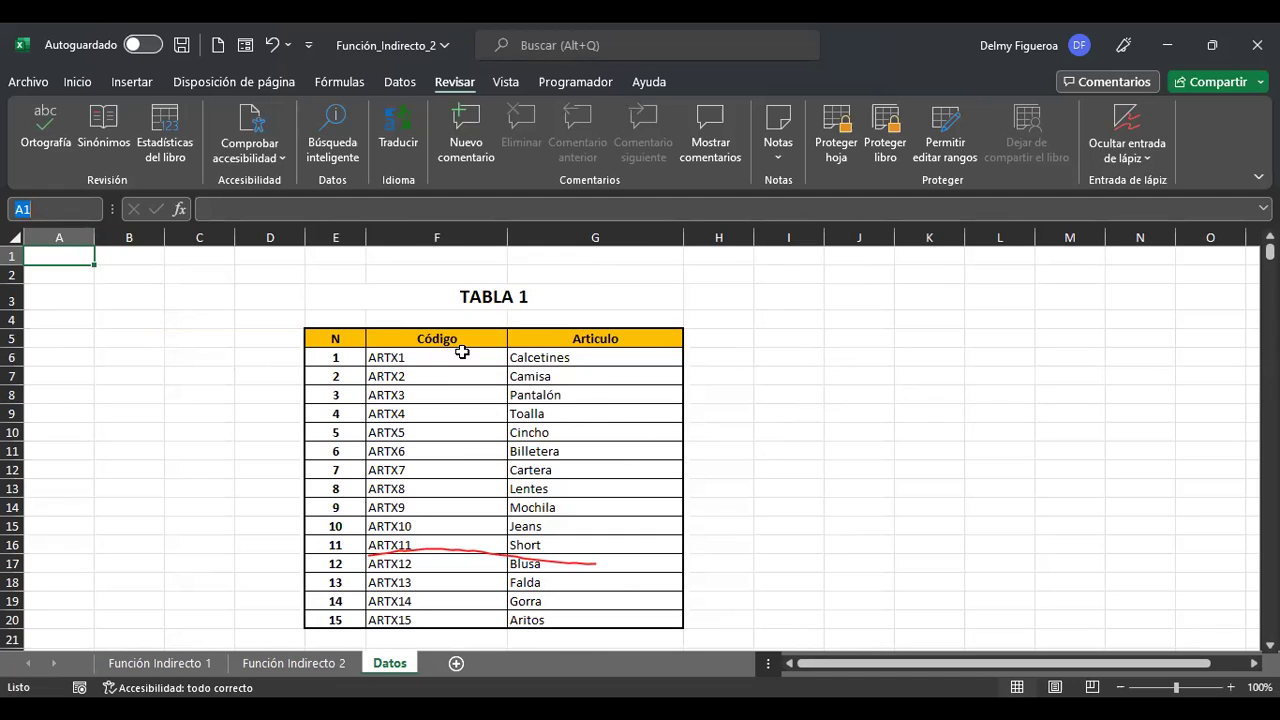
# Create defined names for the articles in F6:G20 of the Datos sheet from the left column's codes, and check them in the name list.
pyautogui.moveTo(466, 357); pyautogui.dragTo(595, 617)
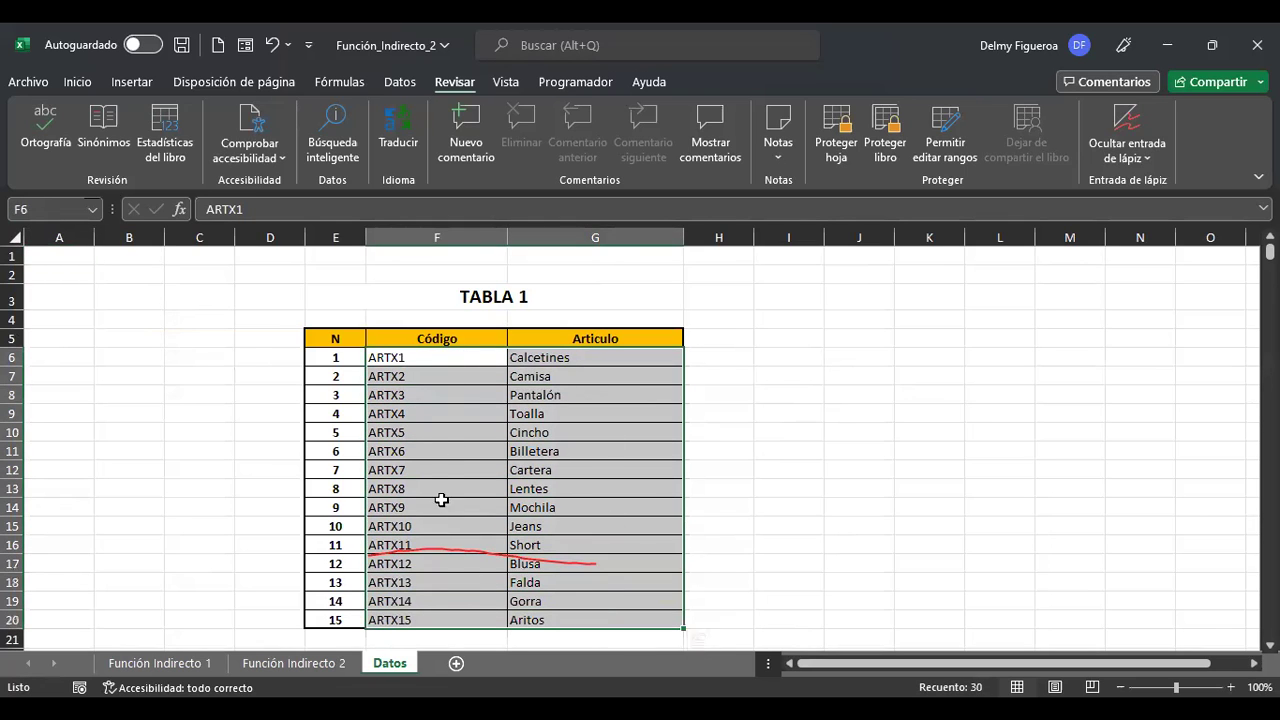
pyautogui.click(399, 84)
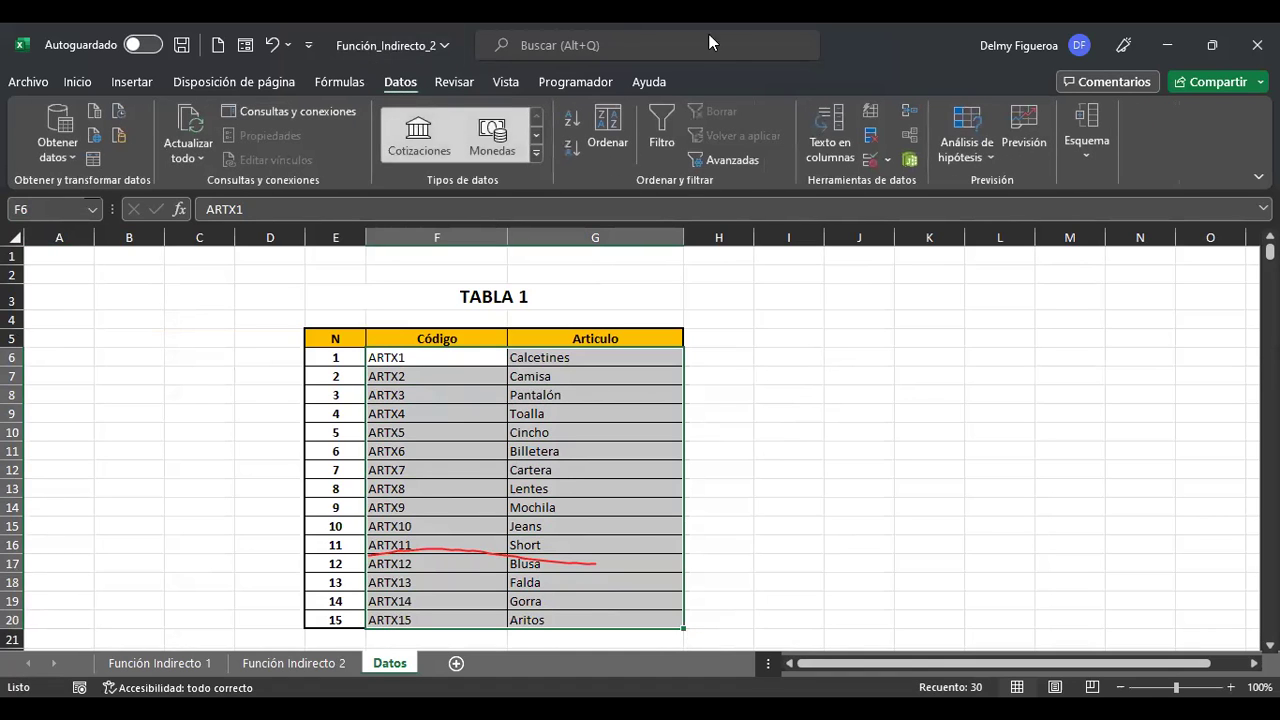
pyautogui.click(356, 84)
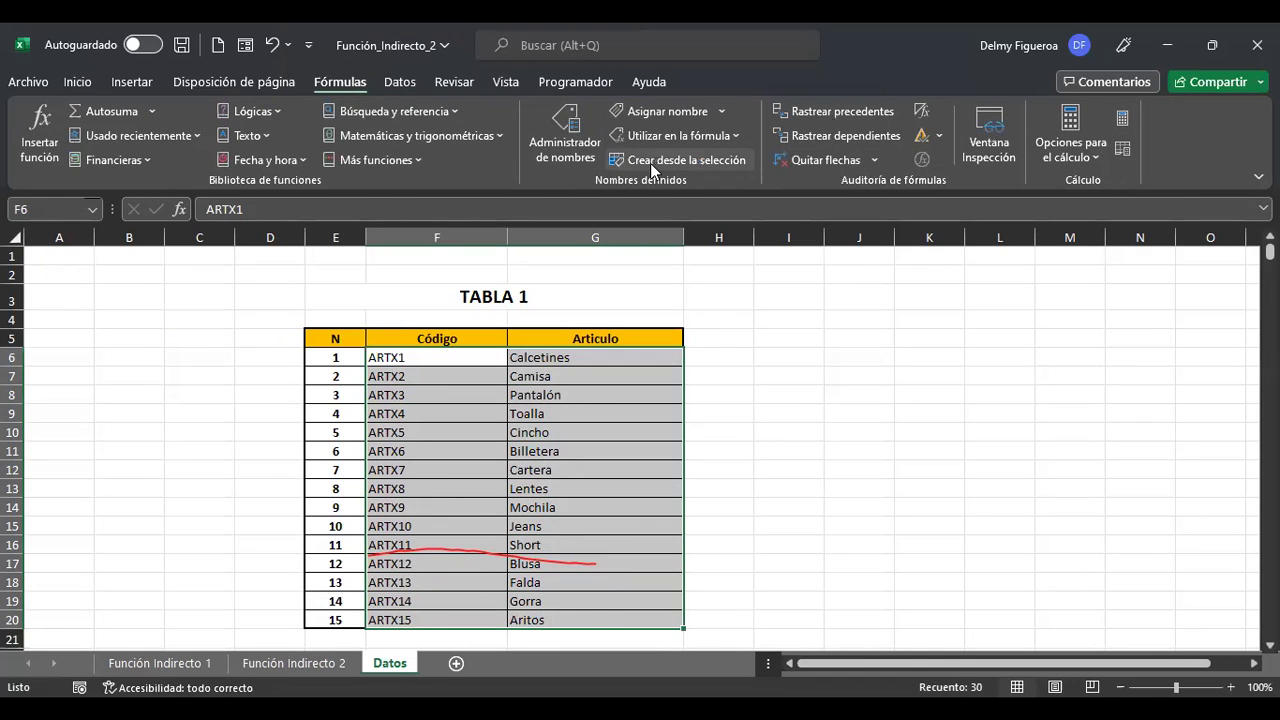
pyautogui.click(688, 163)
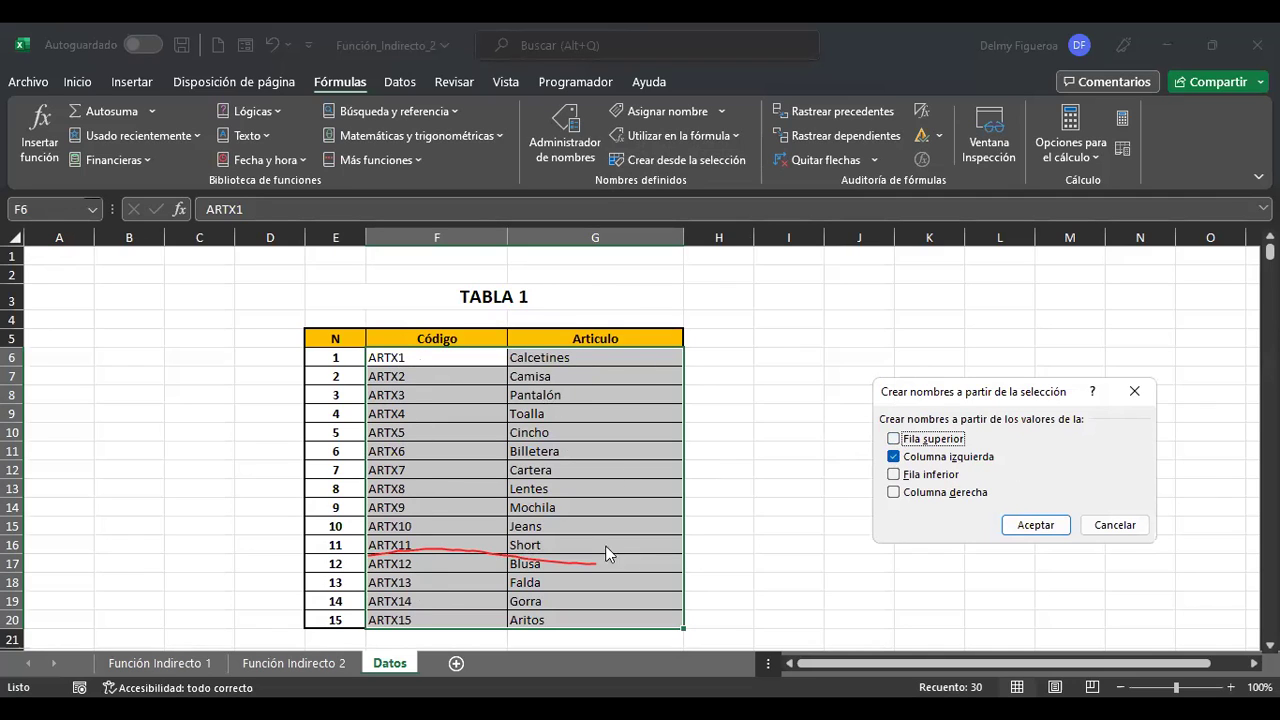
pyautogui.click(1050, 527)
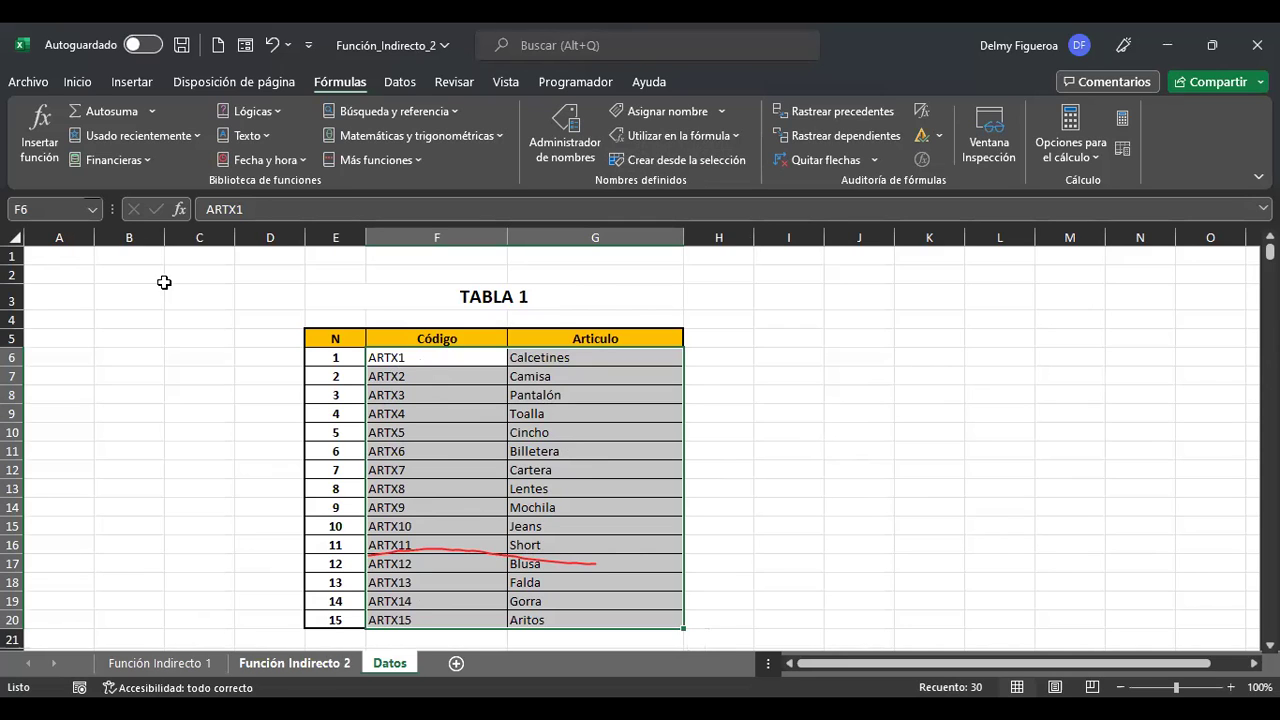
pyautogui.click(90, 214)
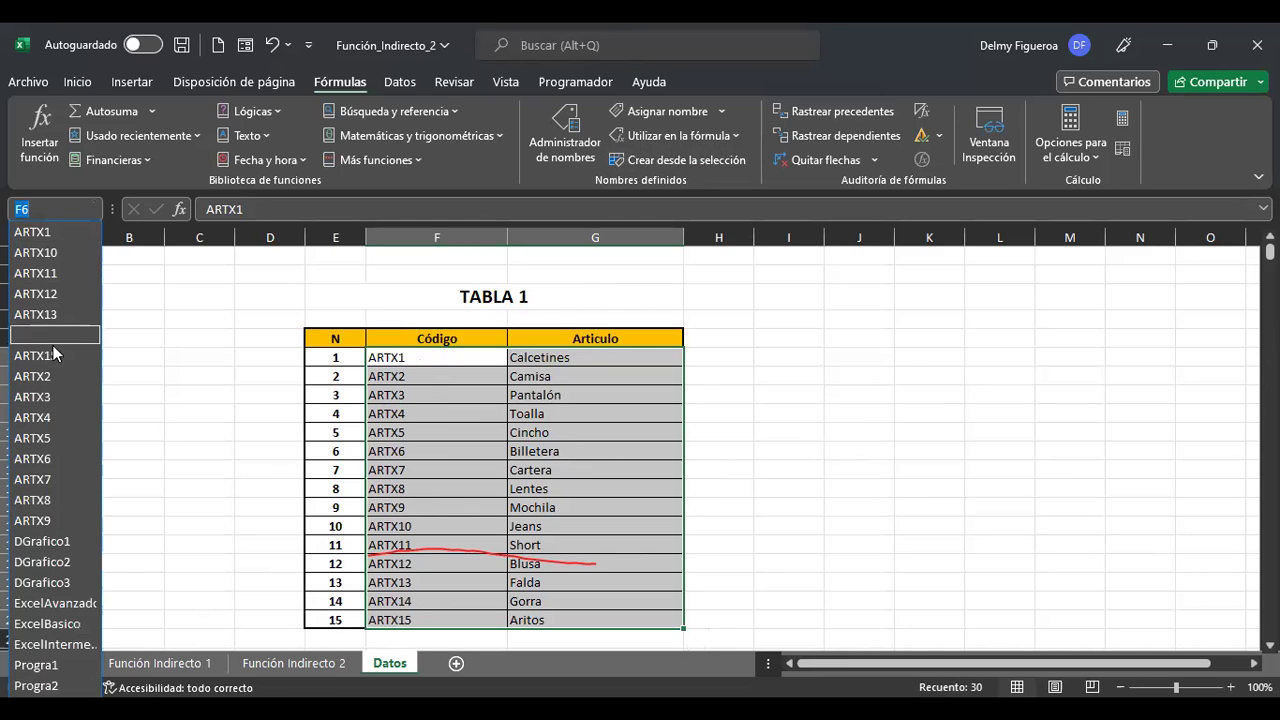
pyautogui.click(263, 571)
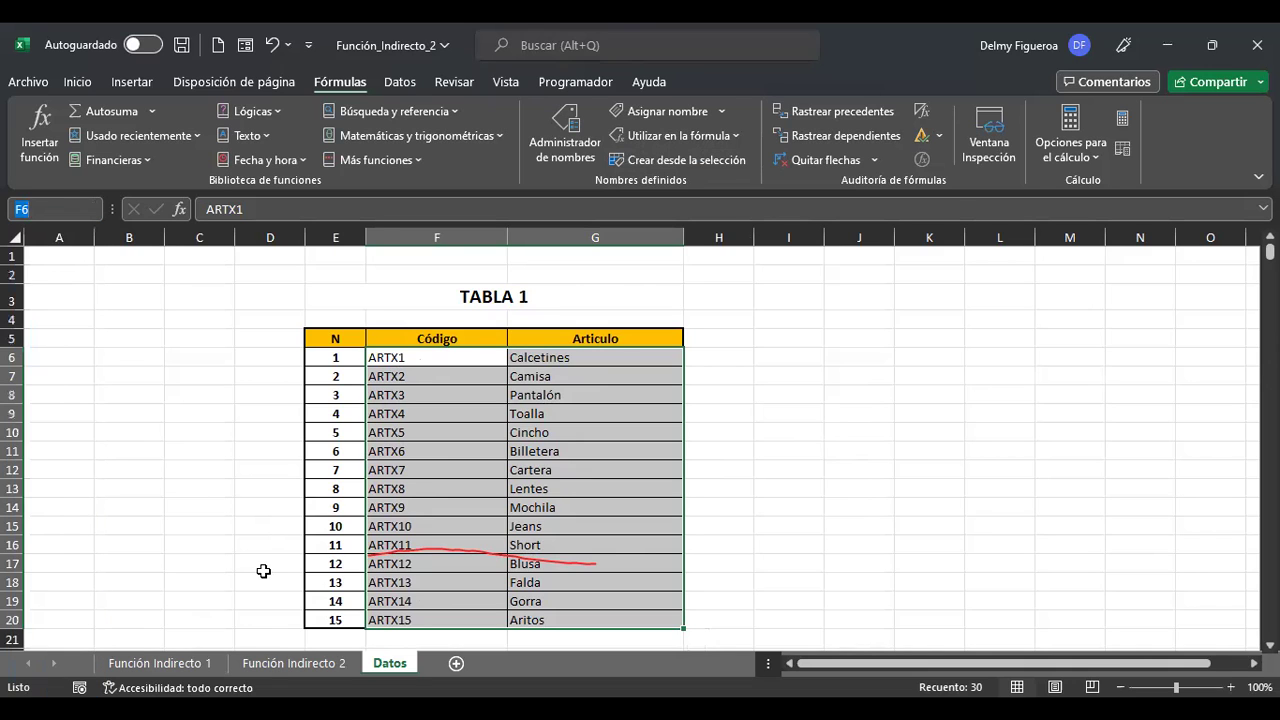
# Add a list validation to cell E6 on Función Indirecto 2 with source =Datos!$F$6:$F$20, and choose ARTX5 from it.
pyautogui.hotkey('ctrl', 'pageup')
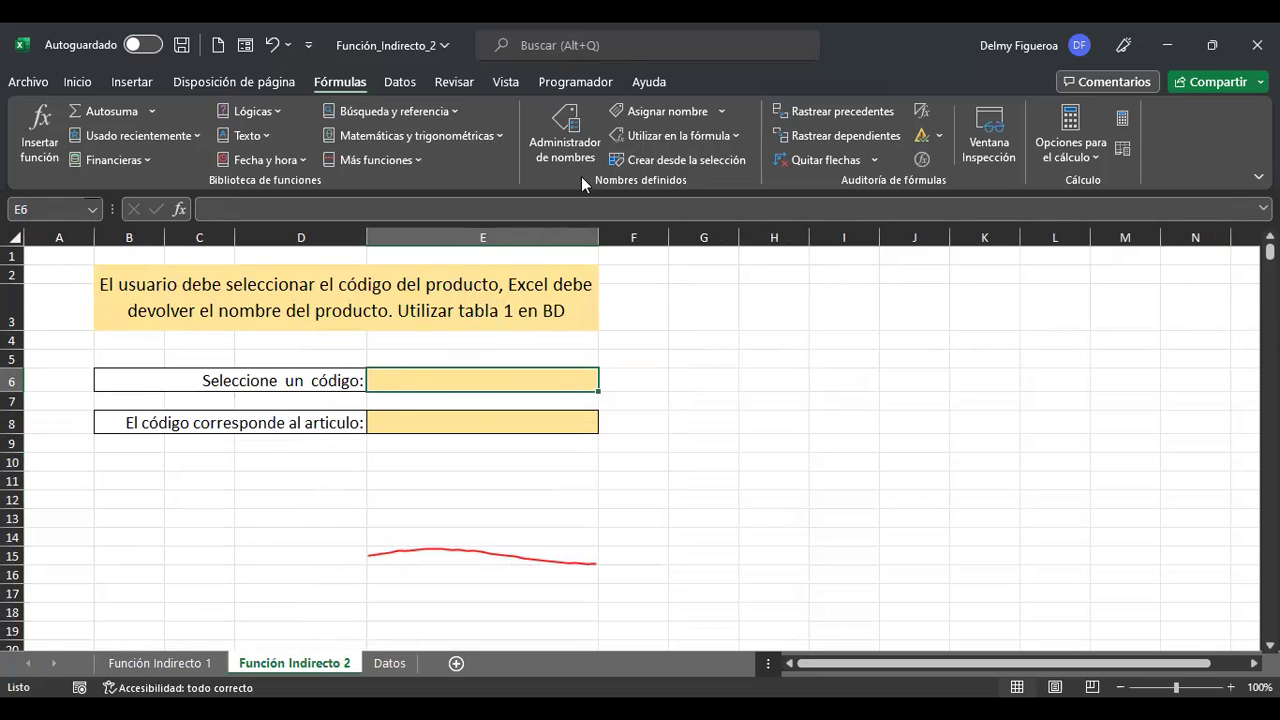
pyautogui.click(397, 81)
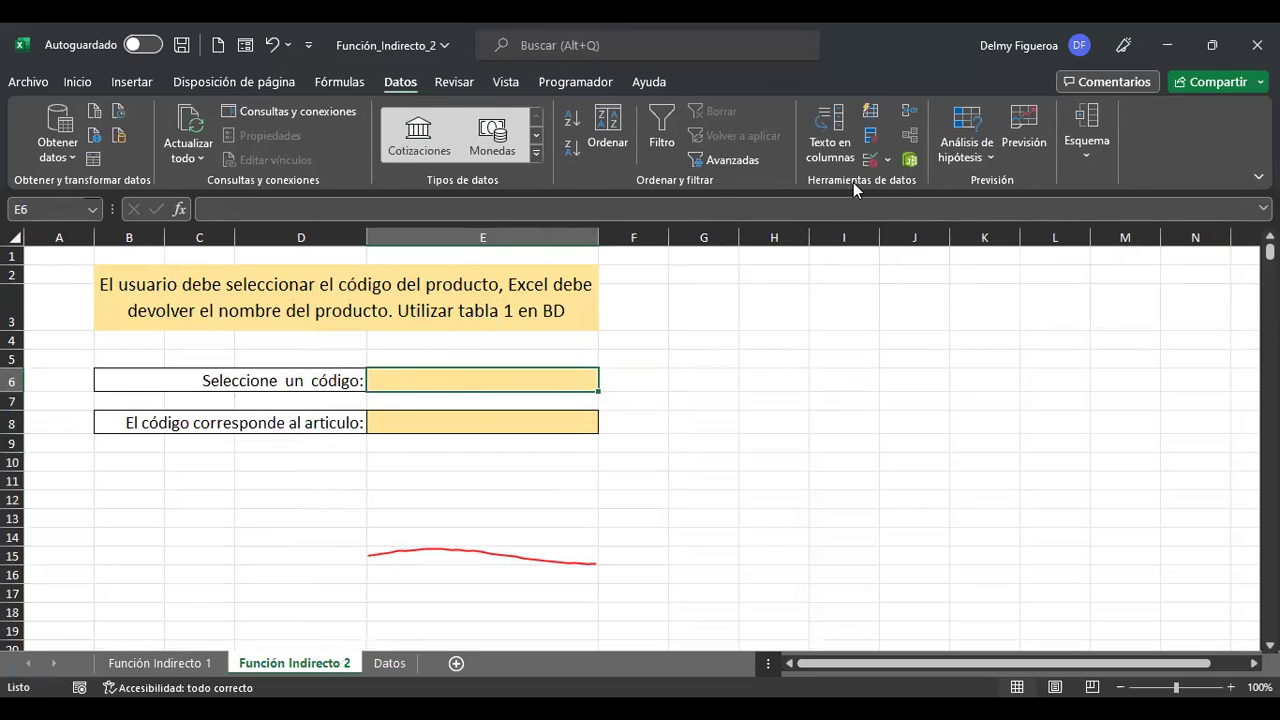
pyautogui.click(869, 161)
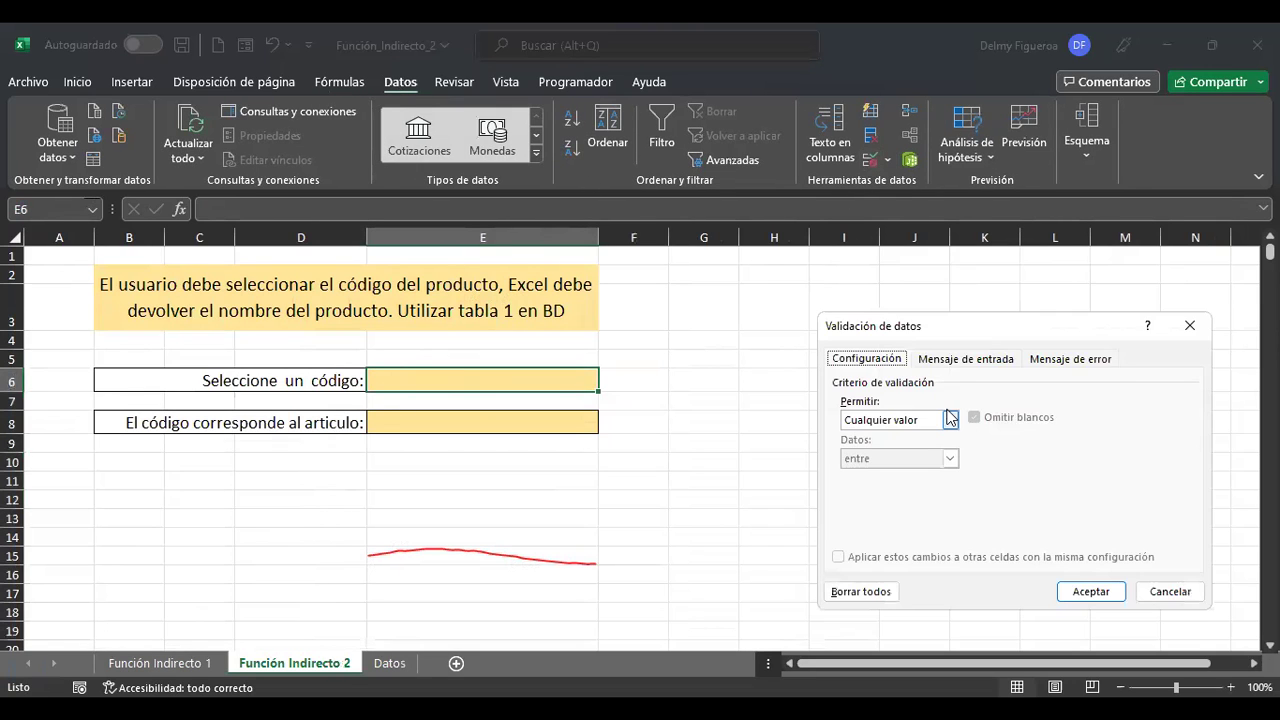
pyautogui.click(949, 420)
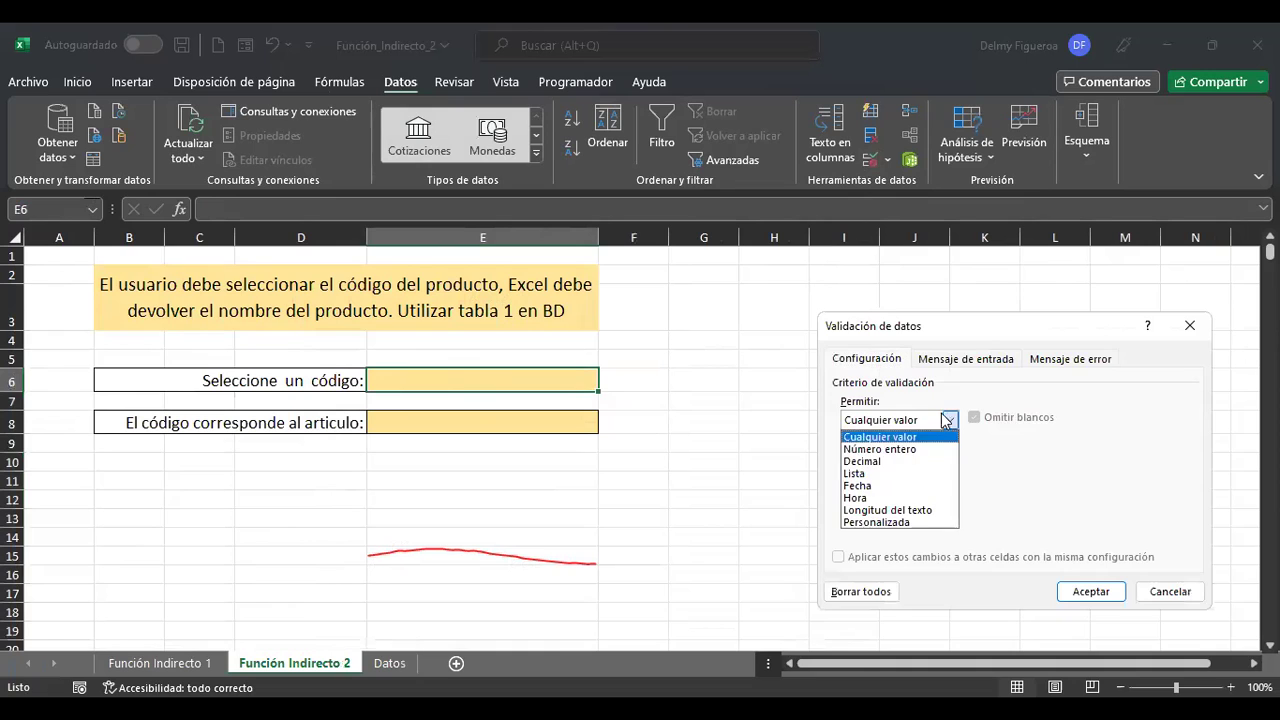
pyautogui.click(877, 474)
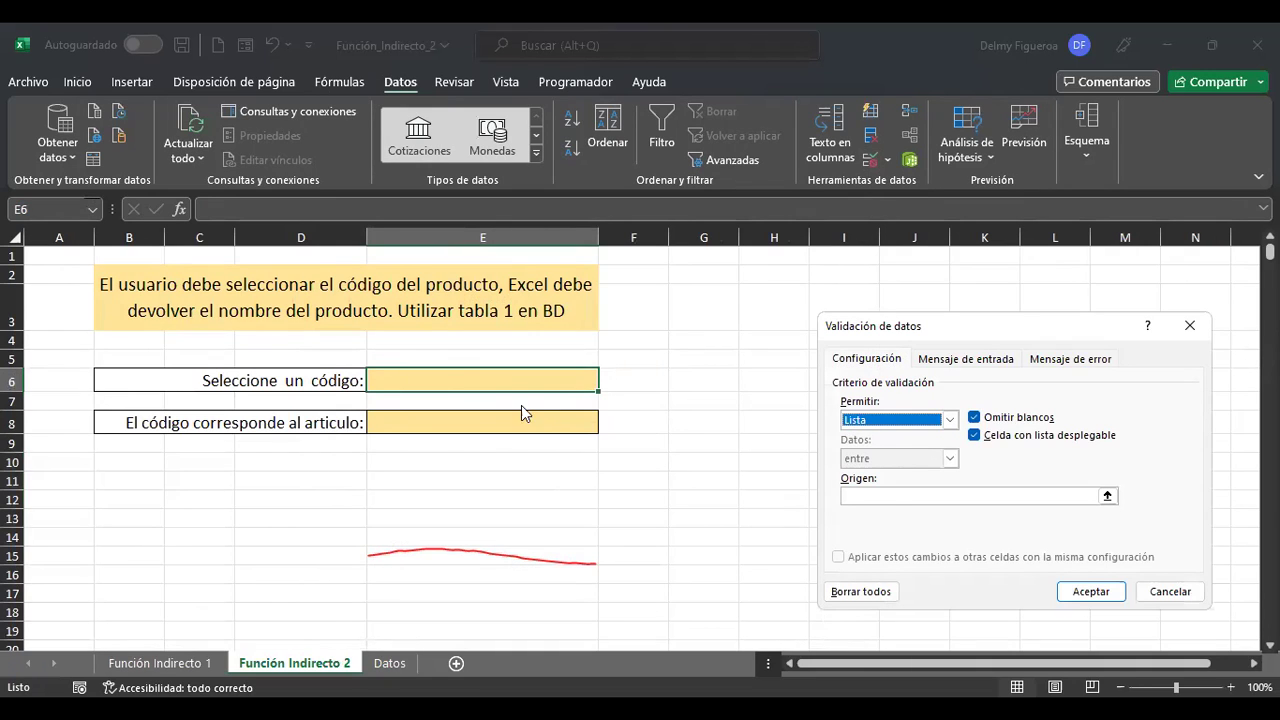
pyautogui.click(900, 496)
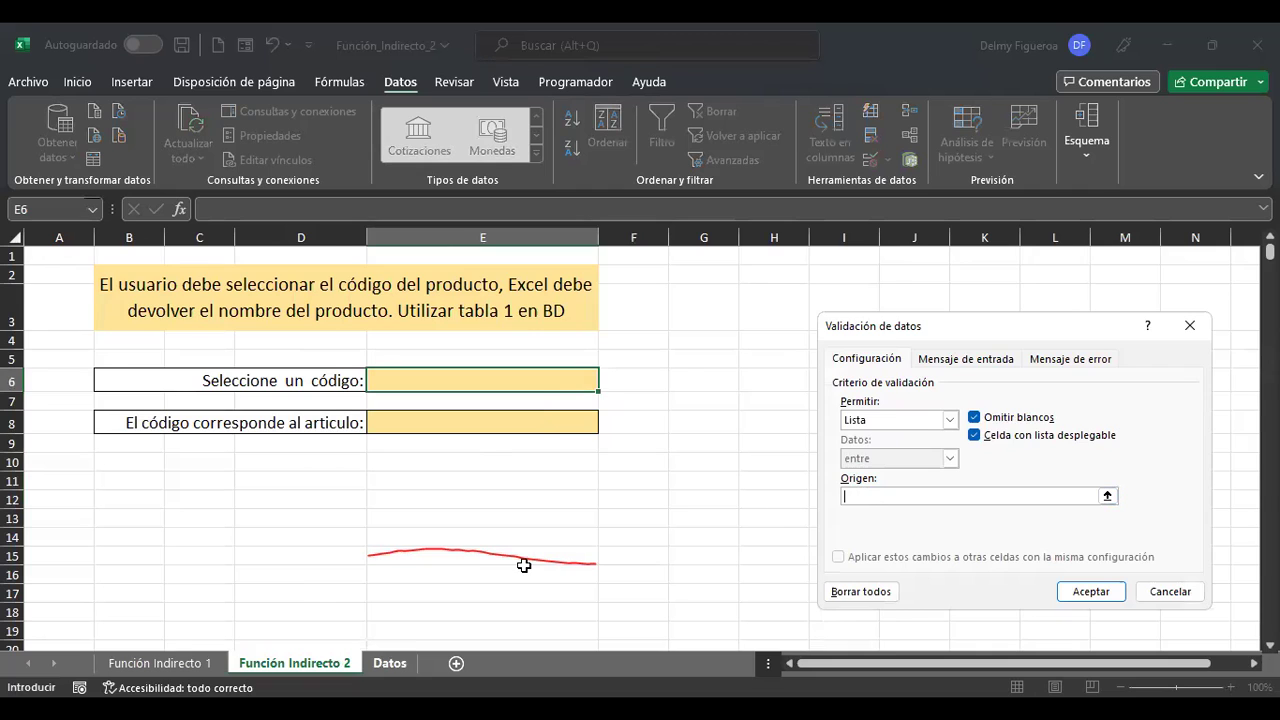
pyautogui.click(390, 663)
pyautogui.click(423, 358)
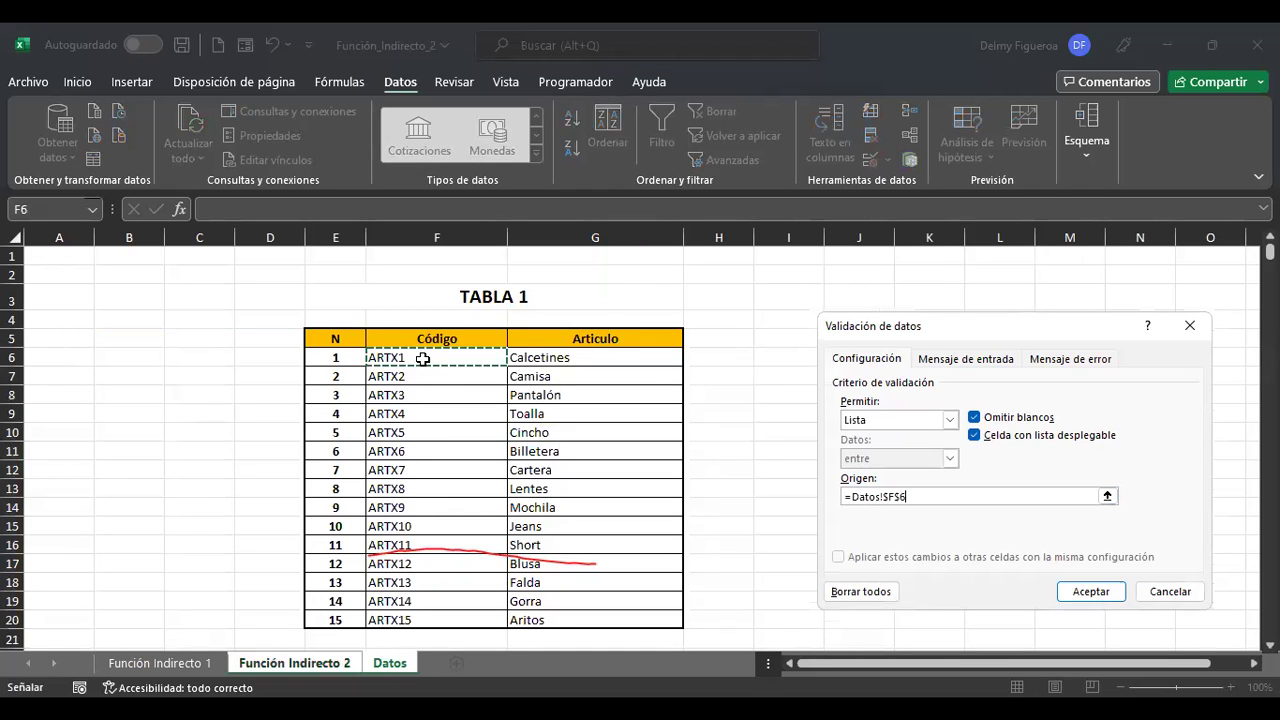
pyautogui.hotkey('ctrl', 'shift', 'Down')
pyautogui.click(1097, 594)
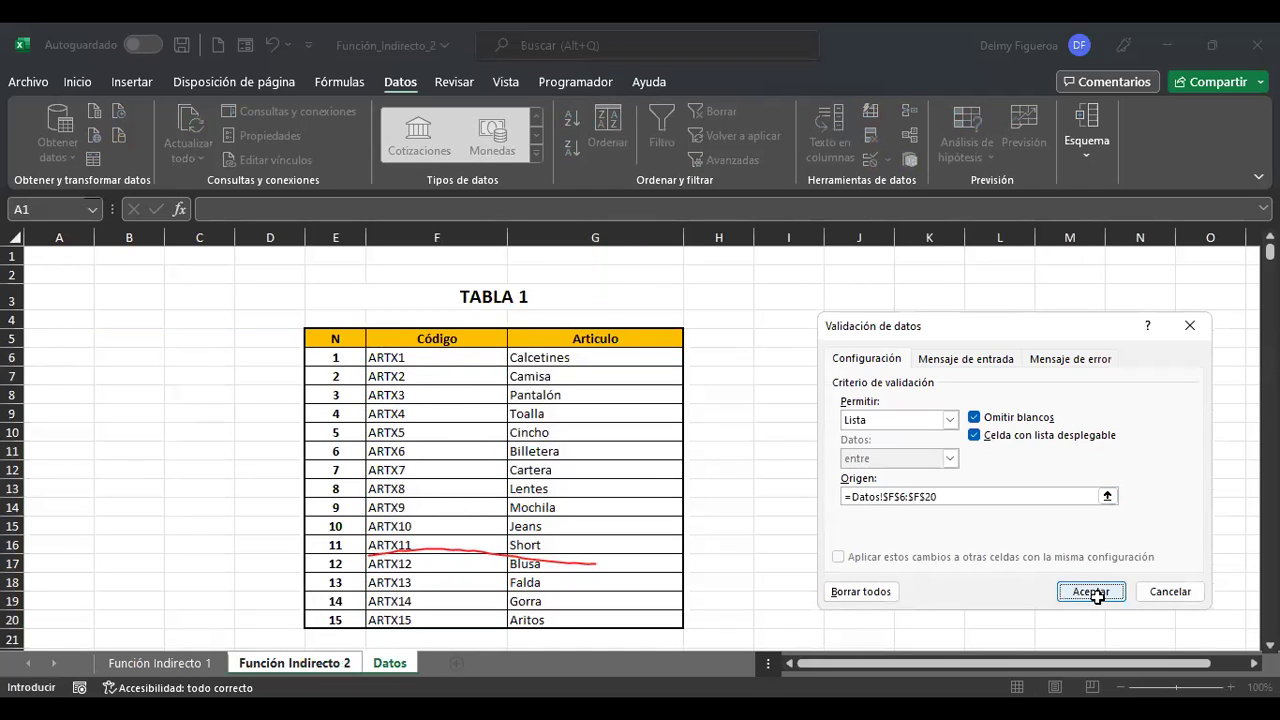
pyautogui.click(606, 381)
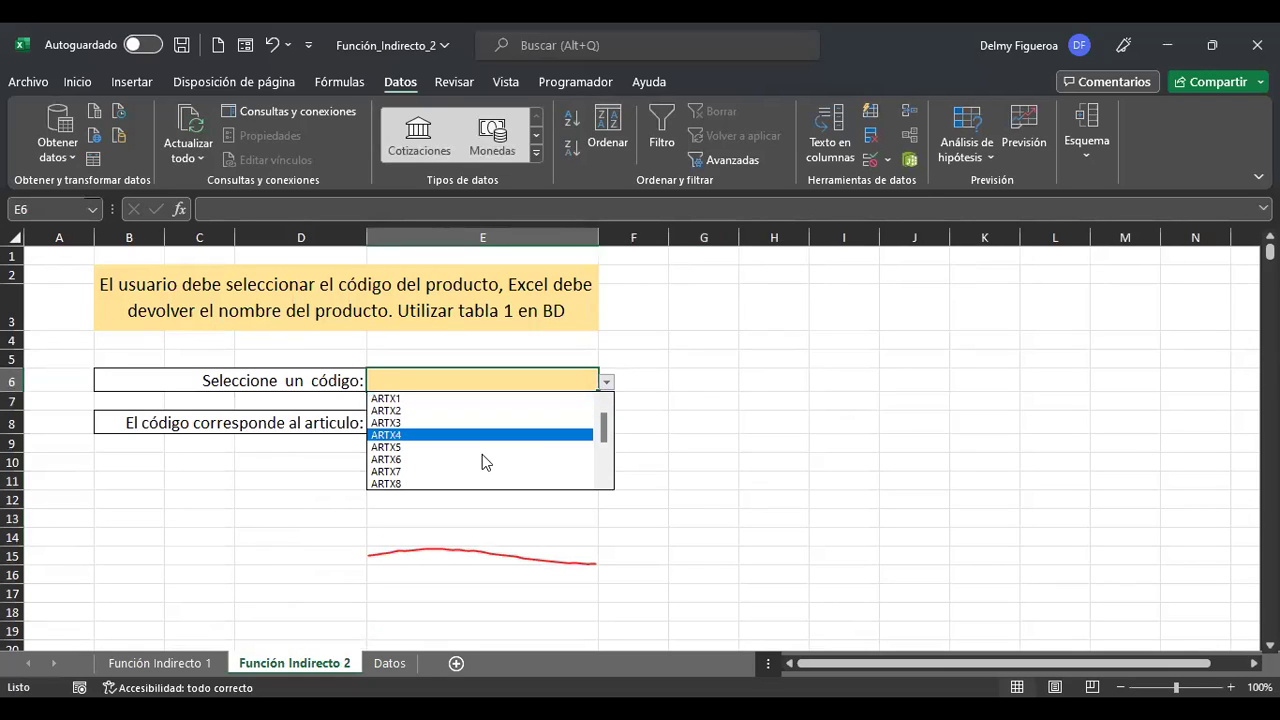
pyautogui.click(406, 447)
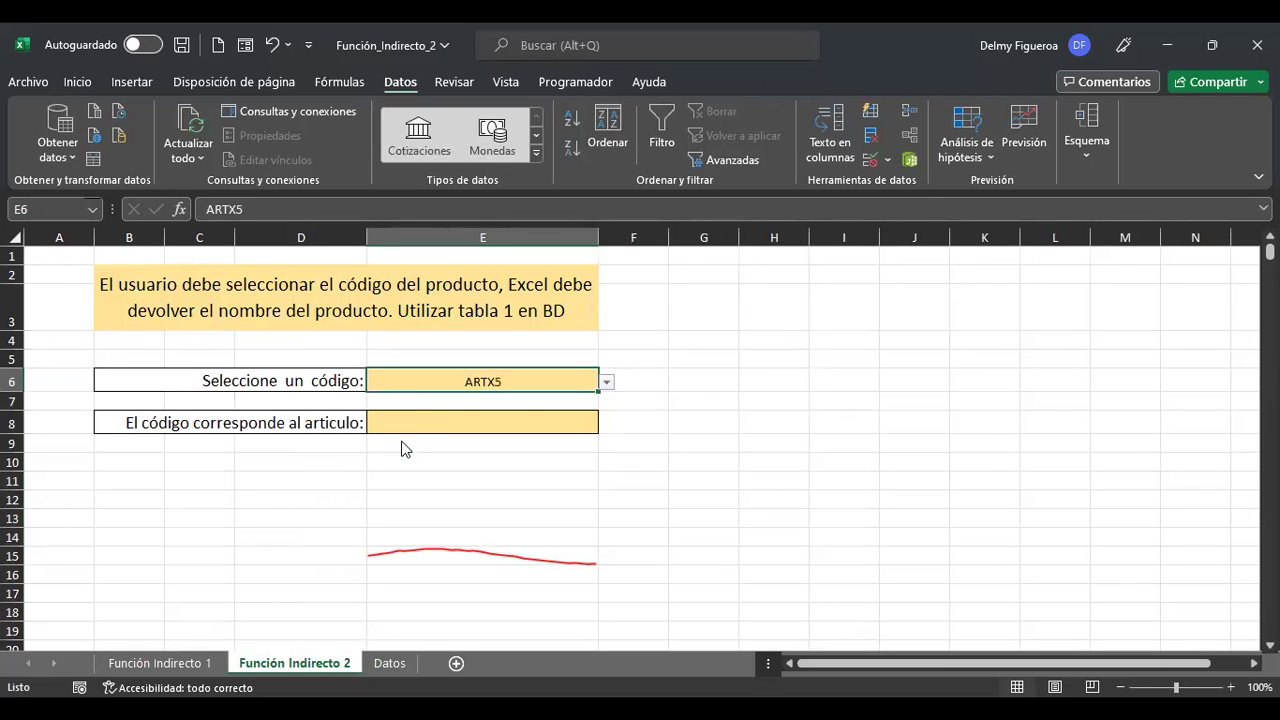
# Enter the formula +INDIRECTO(E6) in cell E8 and check the returned article against TABLA 1 on the Datos sheet.
pyautogui.click(411, 421)
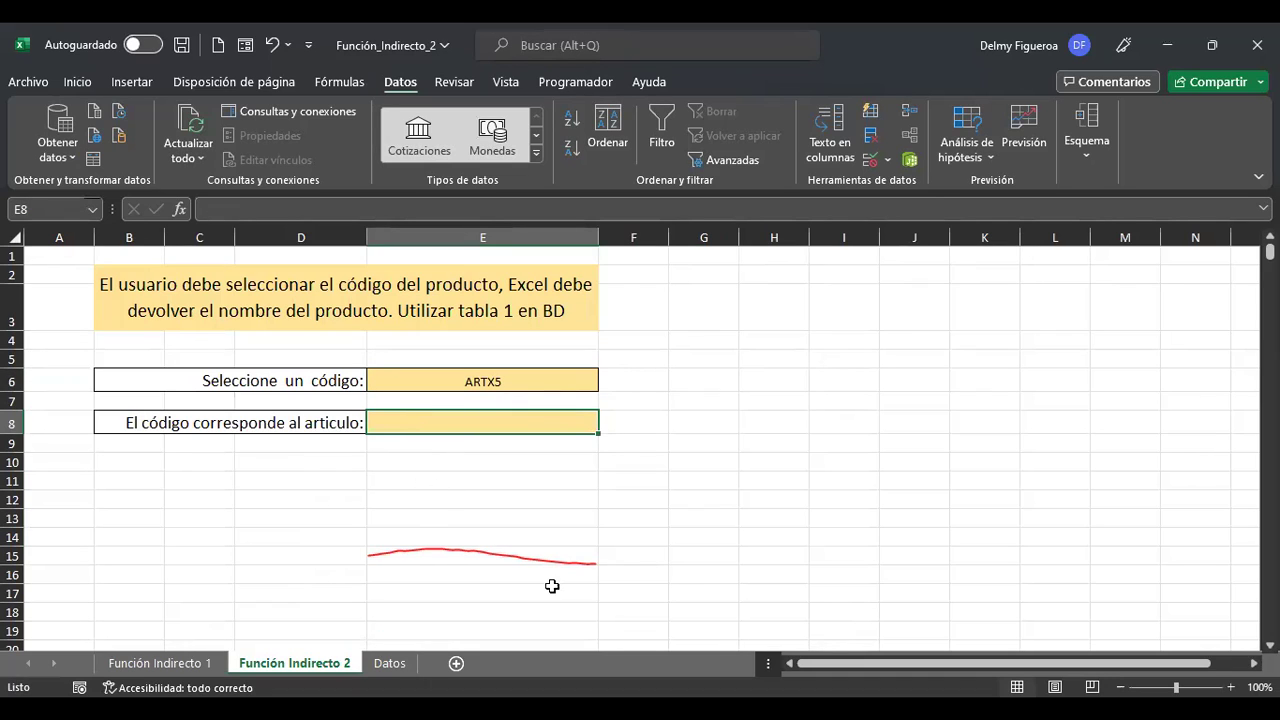
pyautogui.write('+')
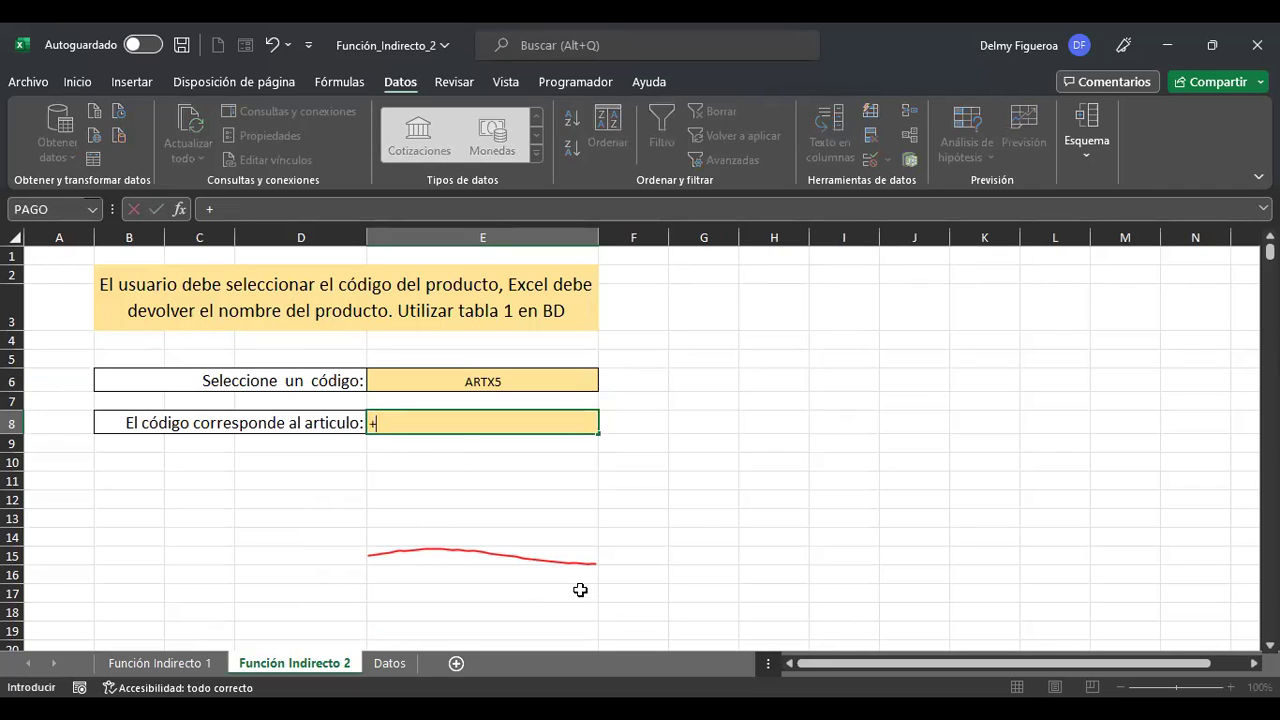
pyautogui.write('indi')
pyautogui.doubleClick(405, 463)
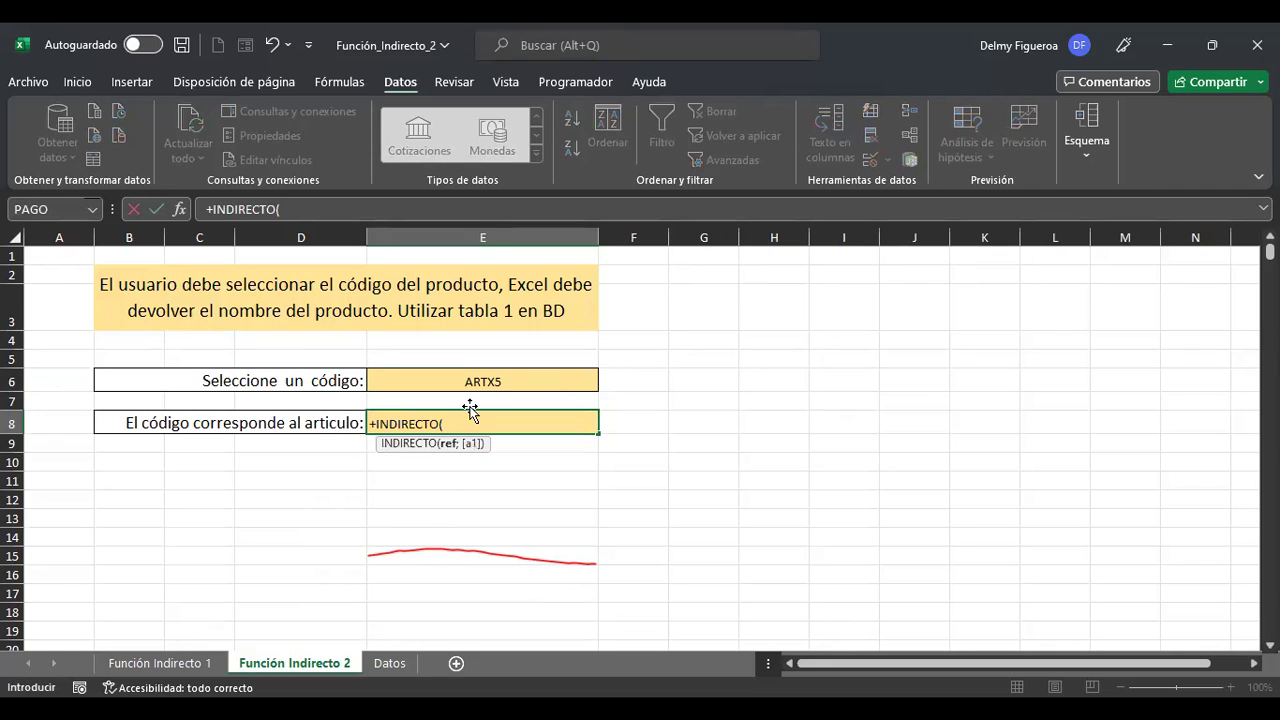
pyautogui.click(468, 379)
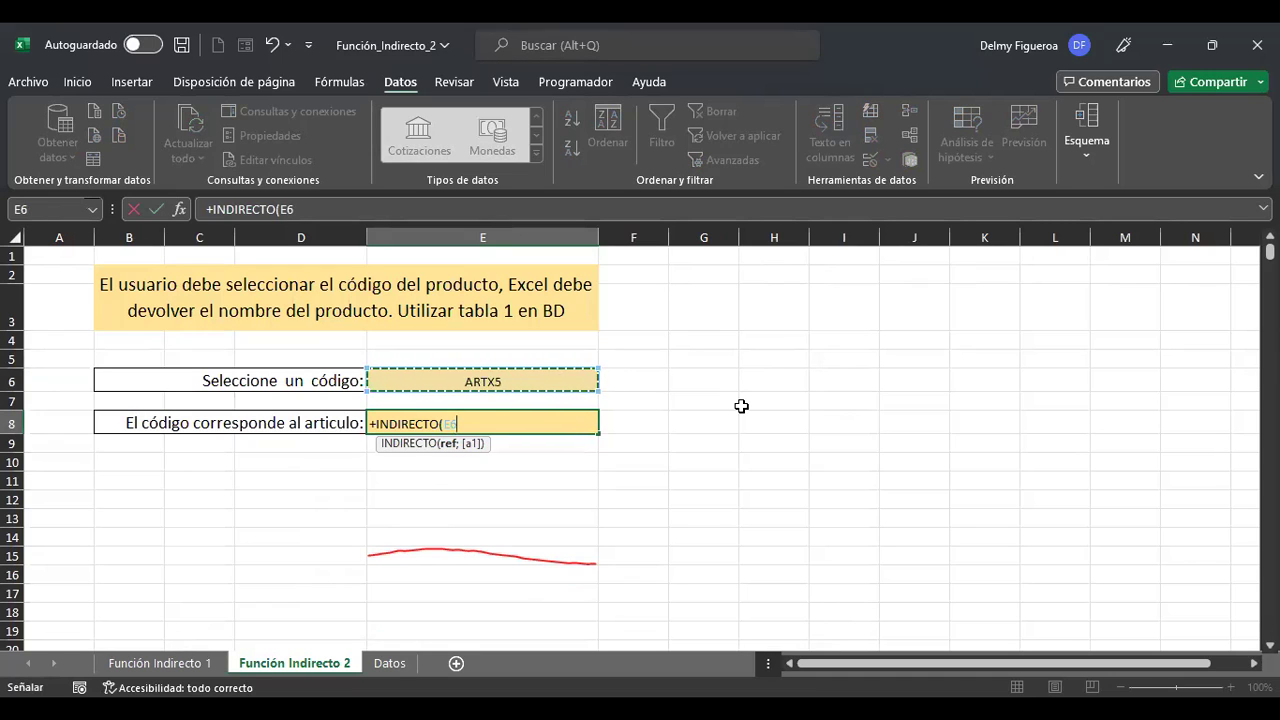
pyautogui.press('Return')
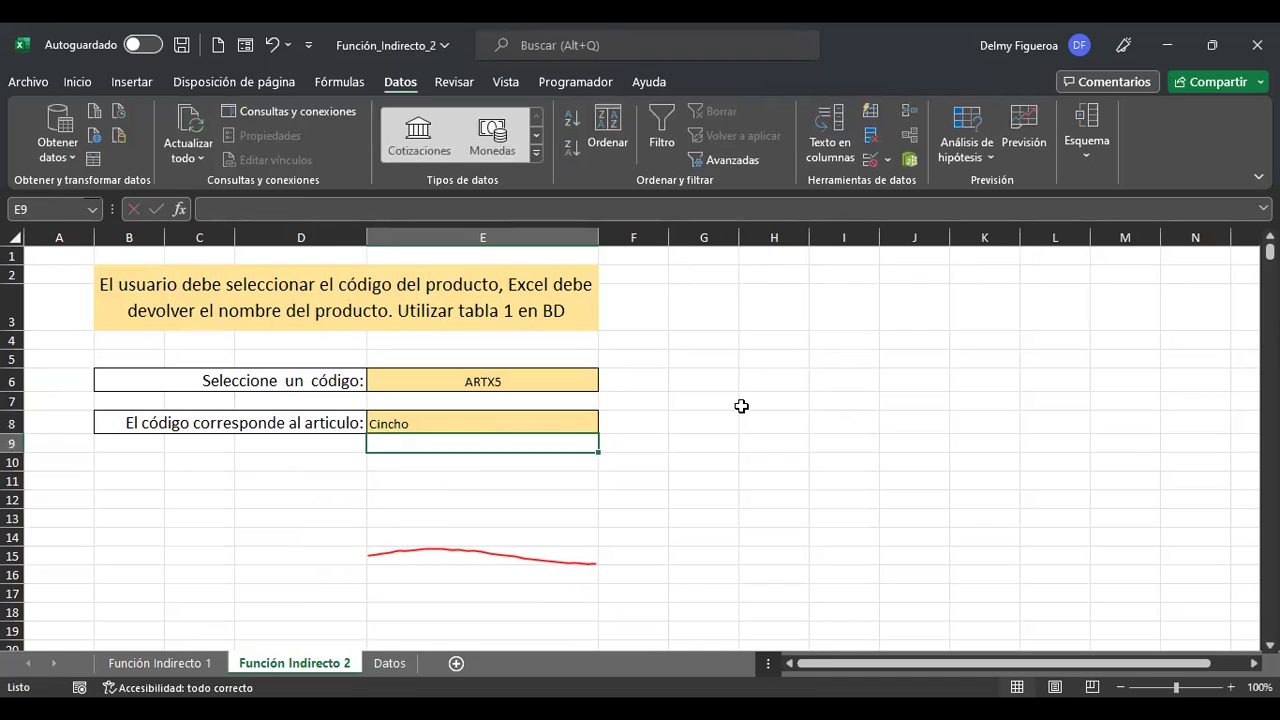
pyautogui.click(510, 418)
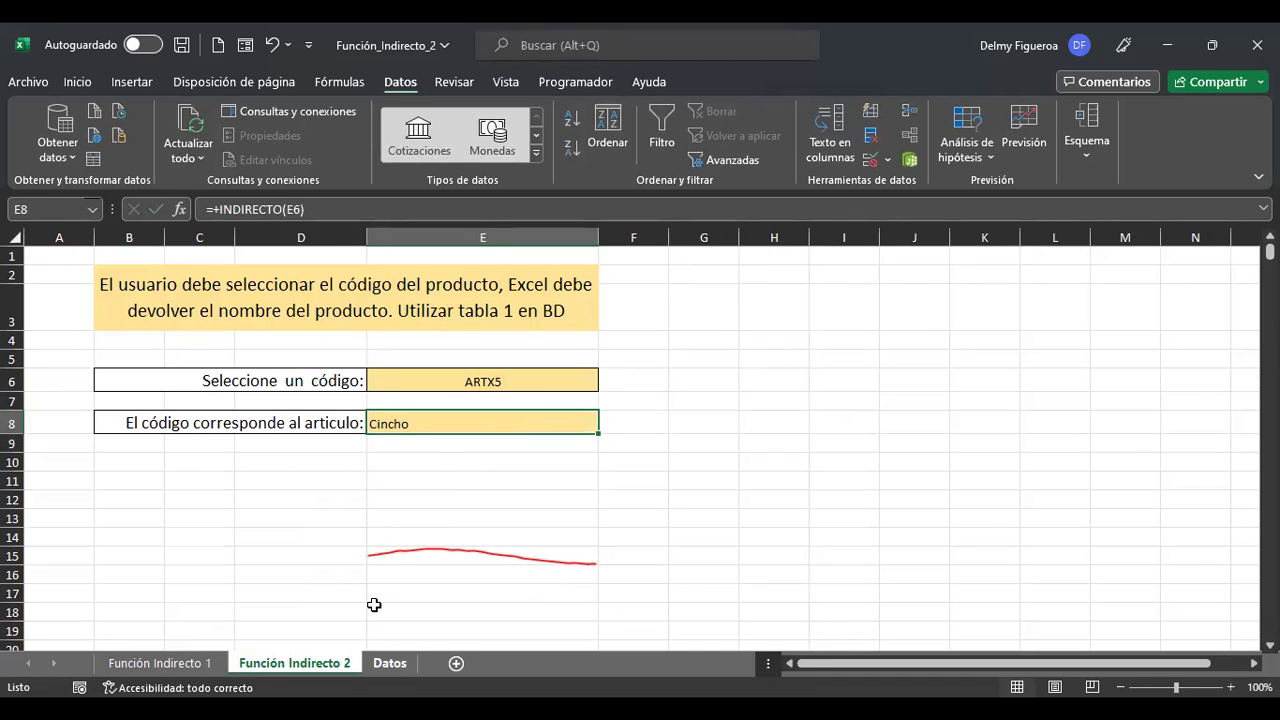
pyautogui.hotkey('ctrl', 'pagedown')
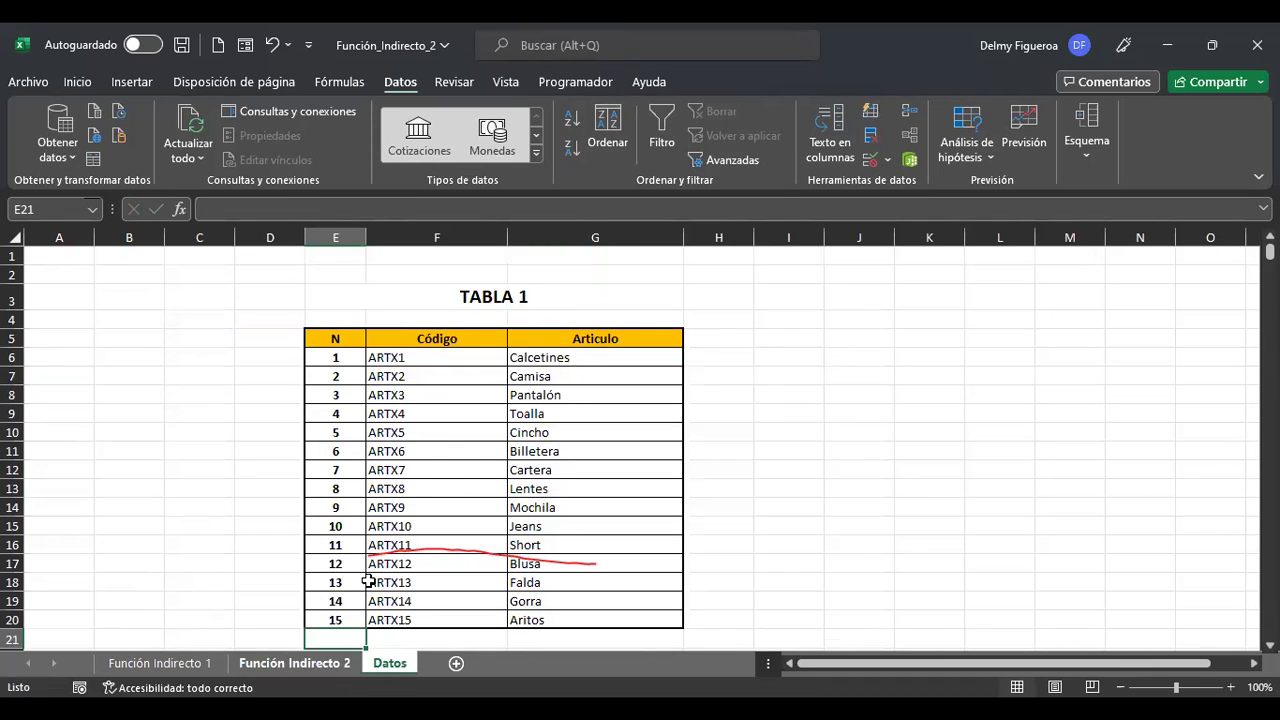
pyautogui.hotkey('ctrl', 'pageup')
# Choose ARTX10 from the code drop-down list in cell E6 and compare the returned article with TABLA 1 on the Datos sheet.
pyautogui.click(560, 378)
pyautogui.click(606, 382)
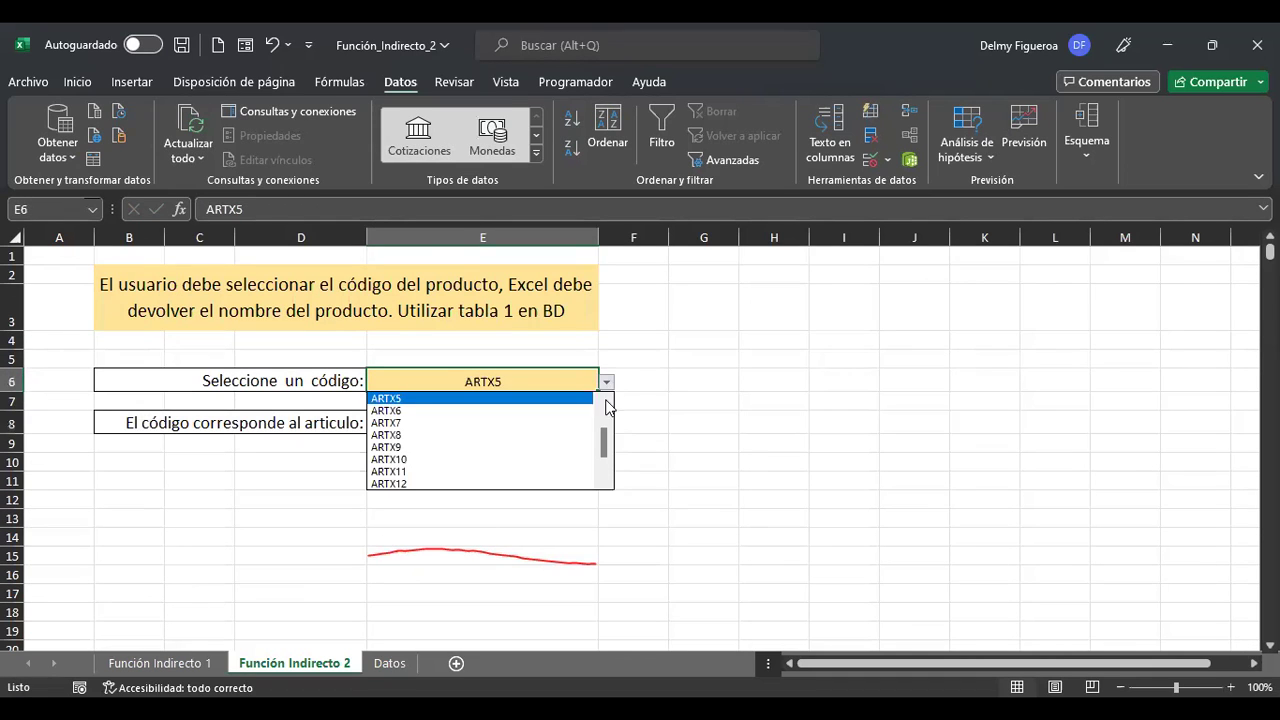
pyautogui.click(480, 459)
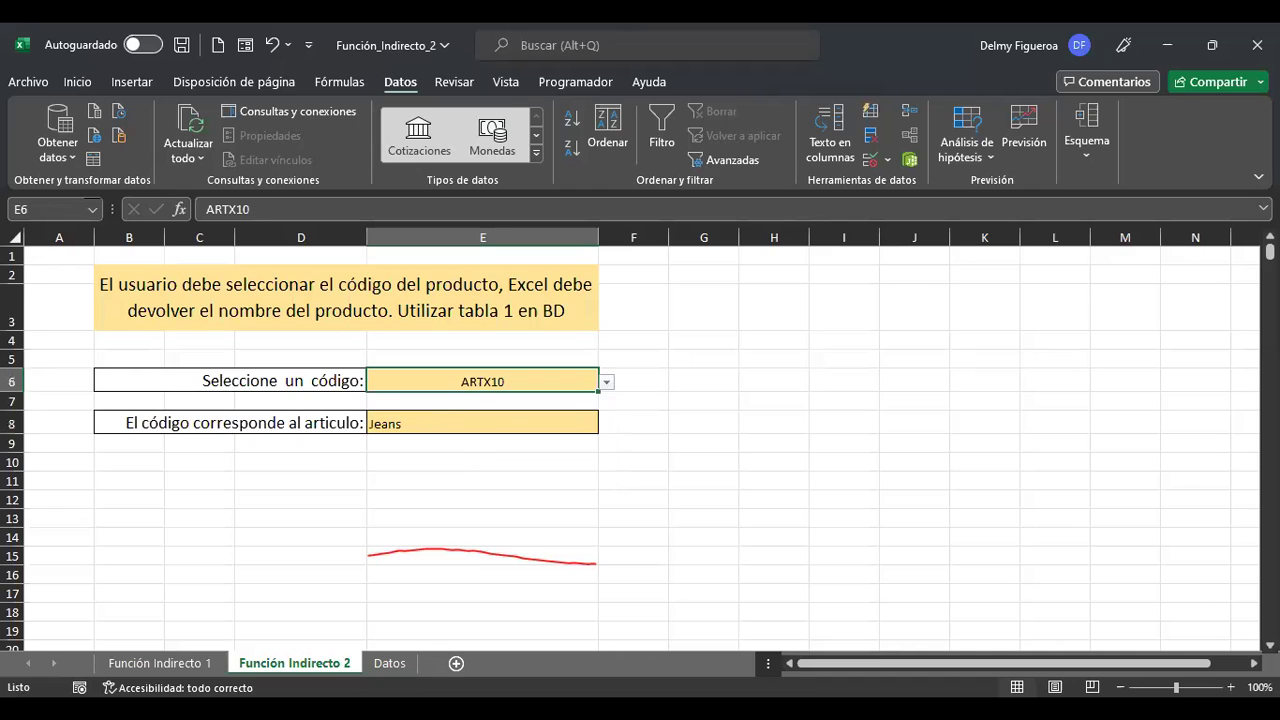
pyautogui.hotkey('ctrl', 'pagedown')
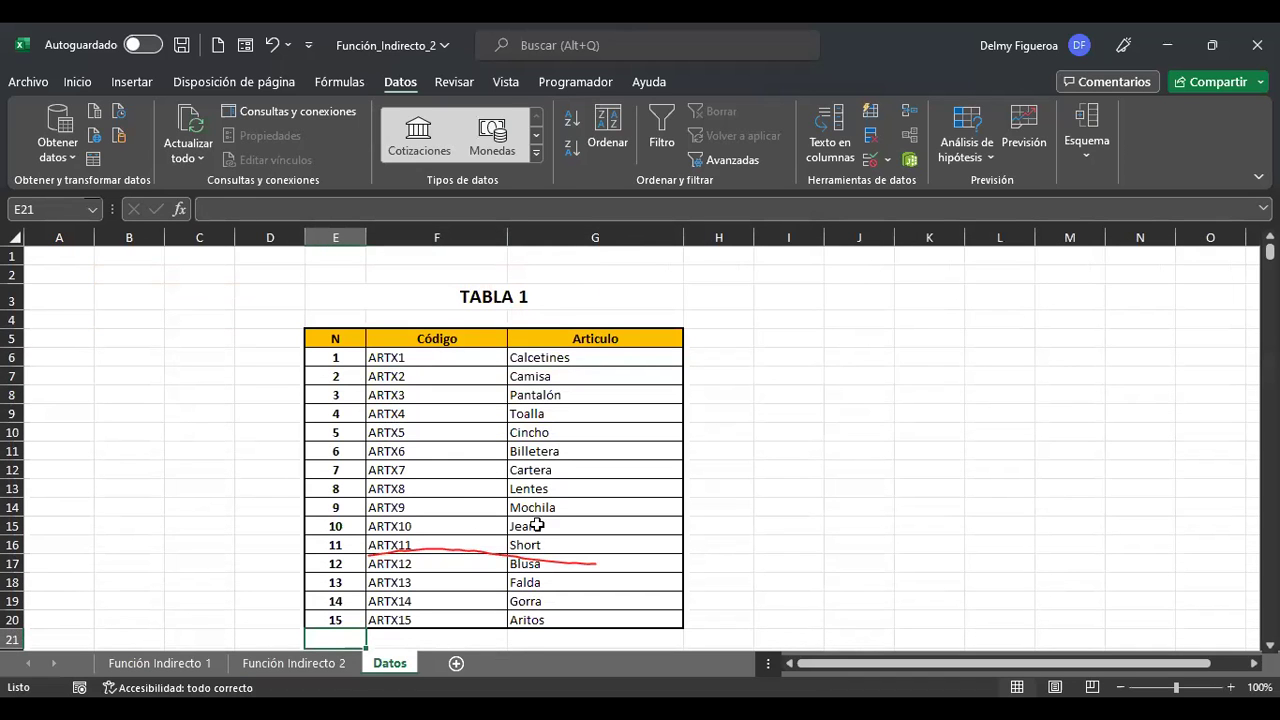
pyautogui.hotkey('ctrl', 'pageup')
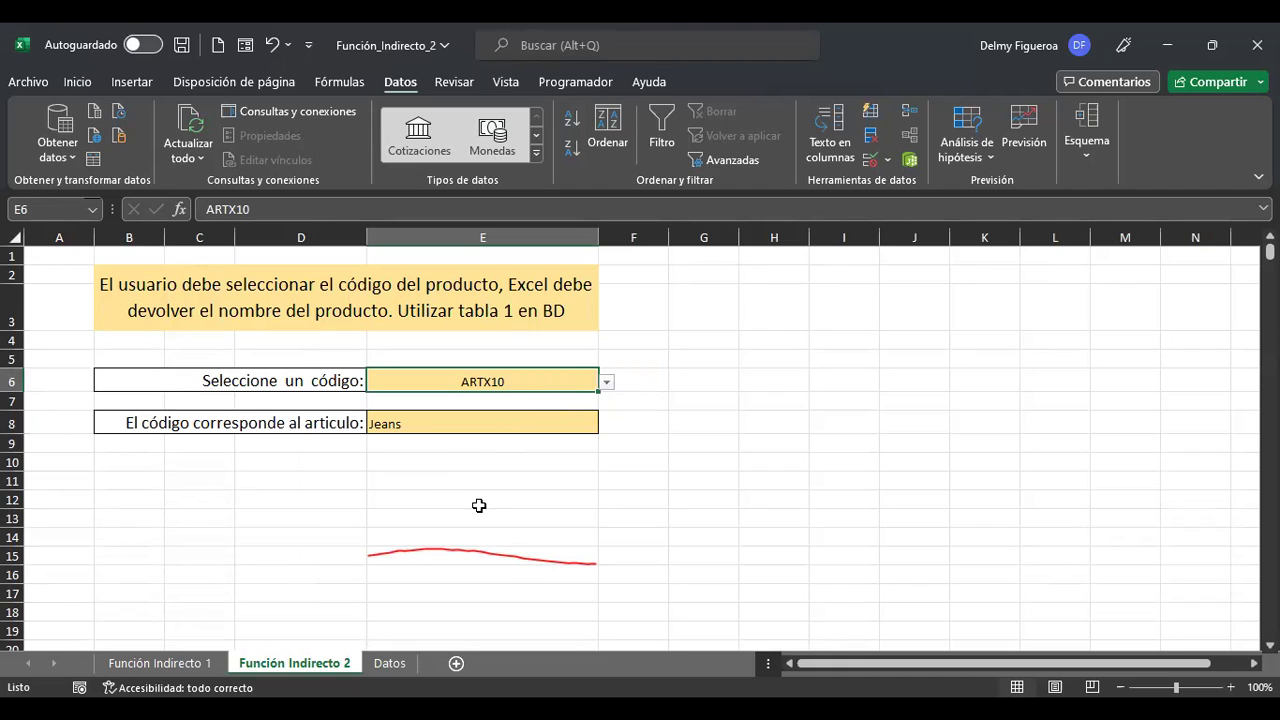
pyautogui.click(446, 505)
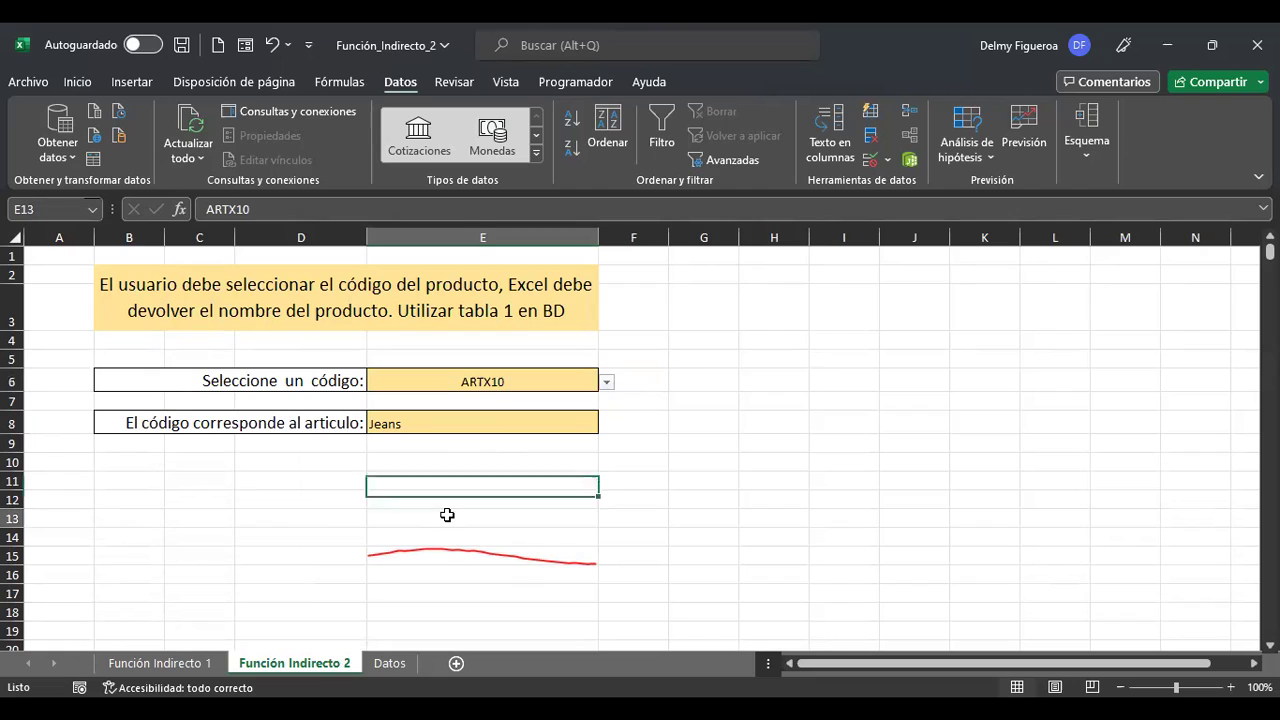
pyautogui.press('Down')
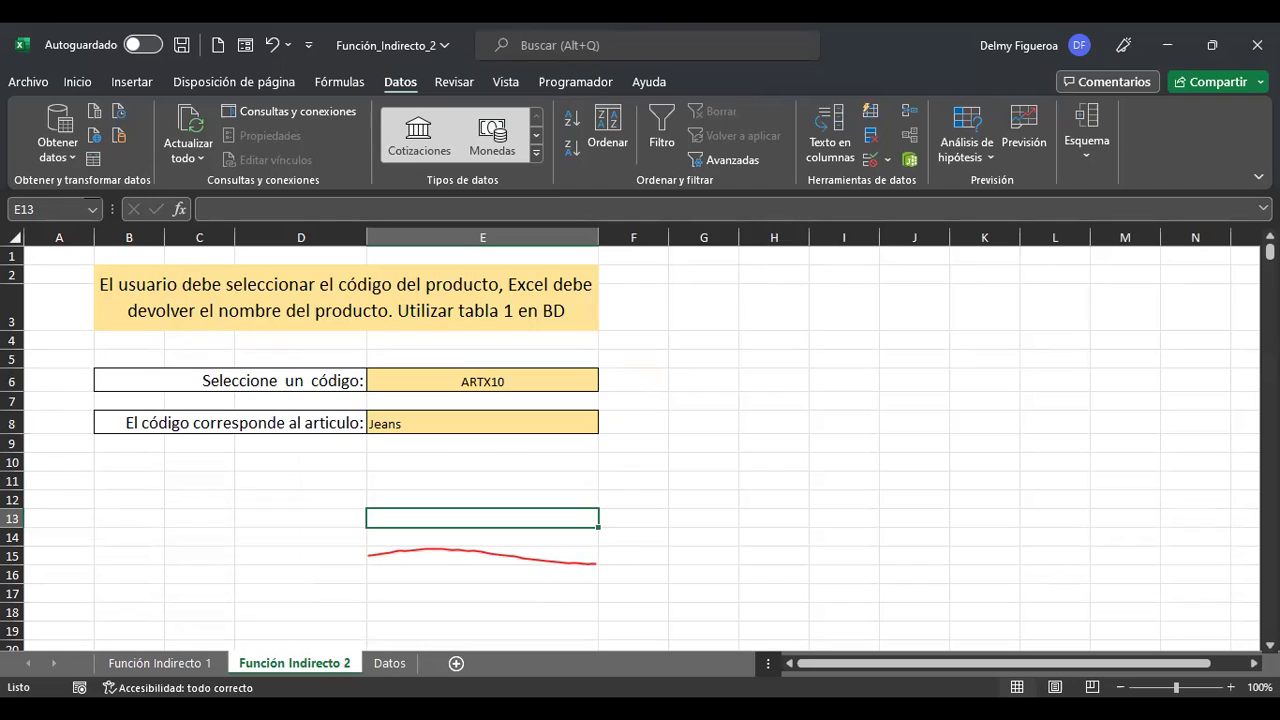
pyautogui.click(804, 357)
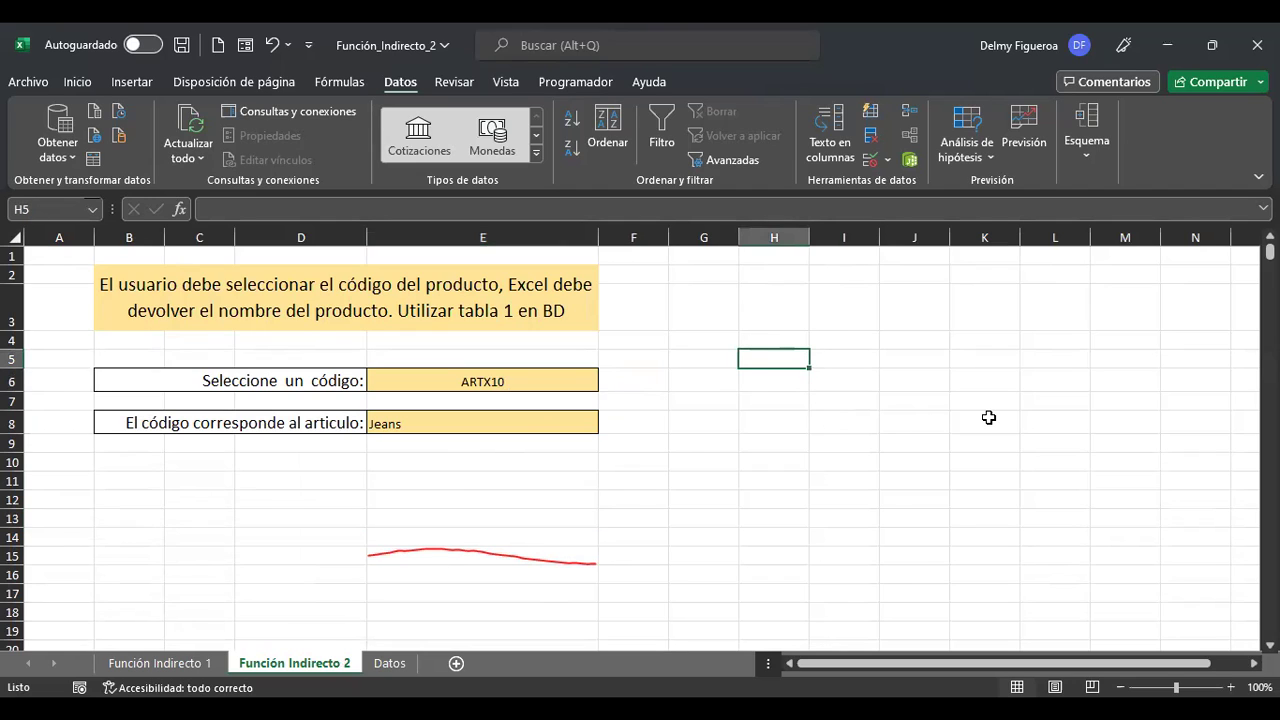
pyautogui.write('+')
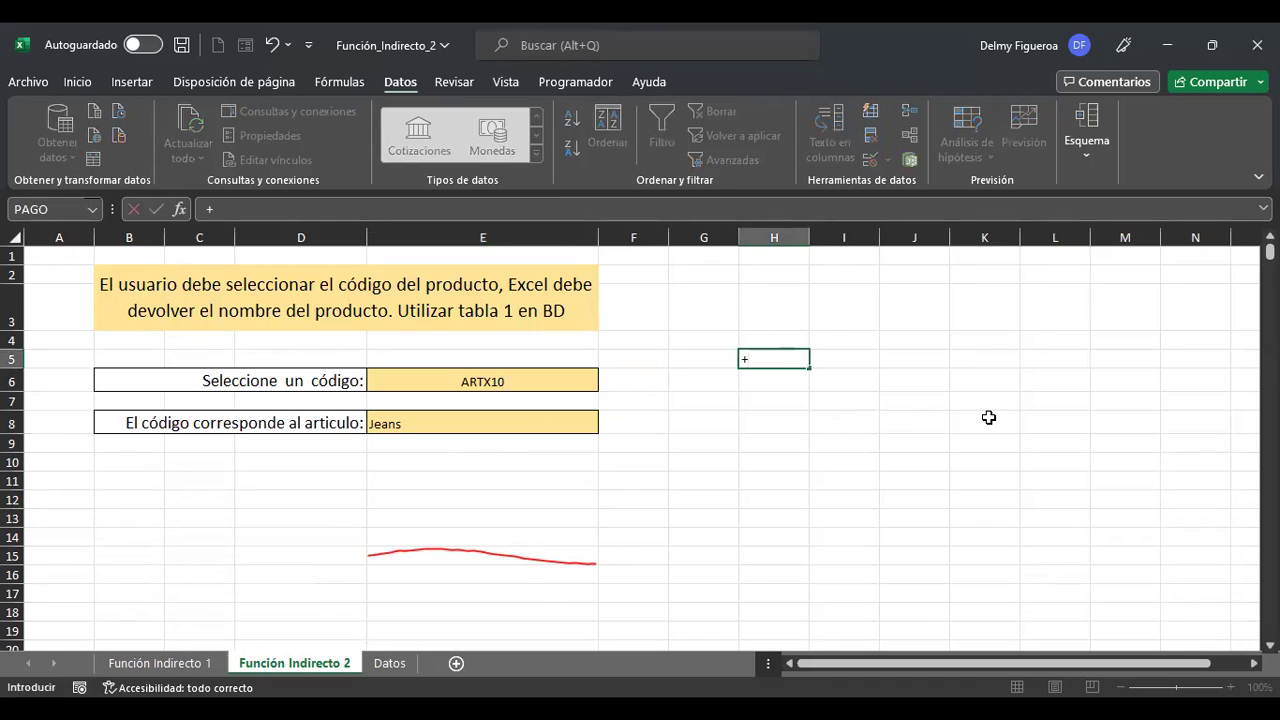
pyautogui.write('indire')
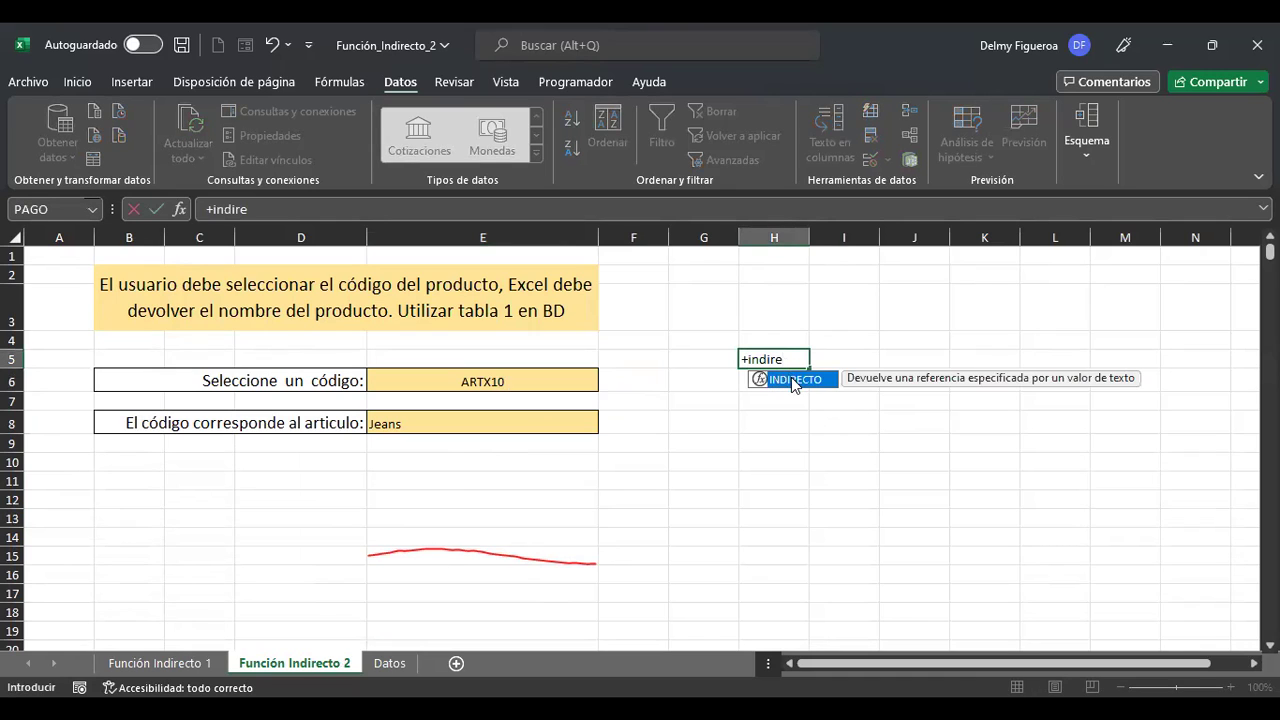
pyautogui.doubleClick(791, 384)
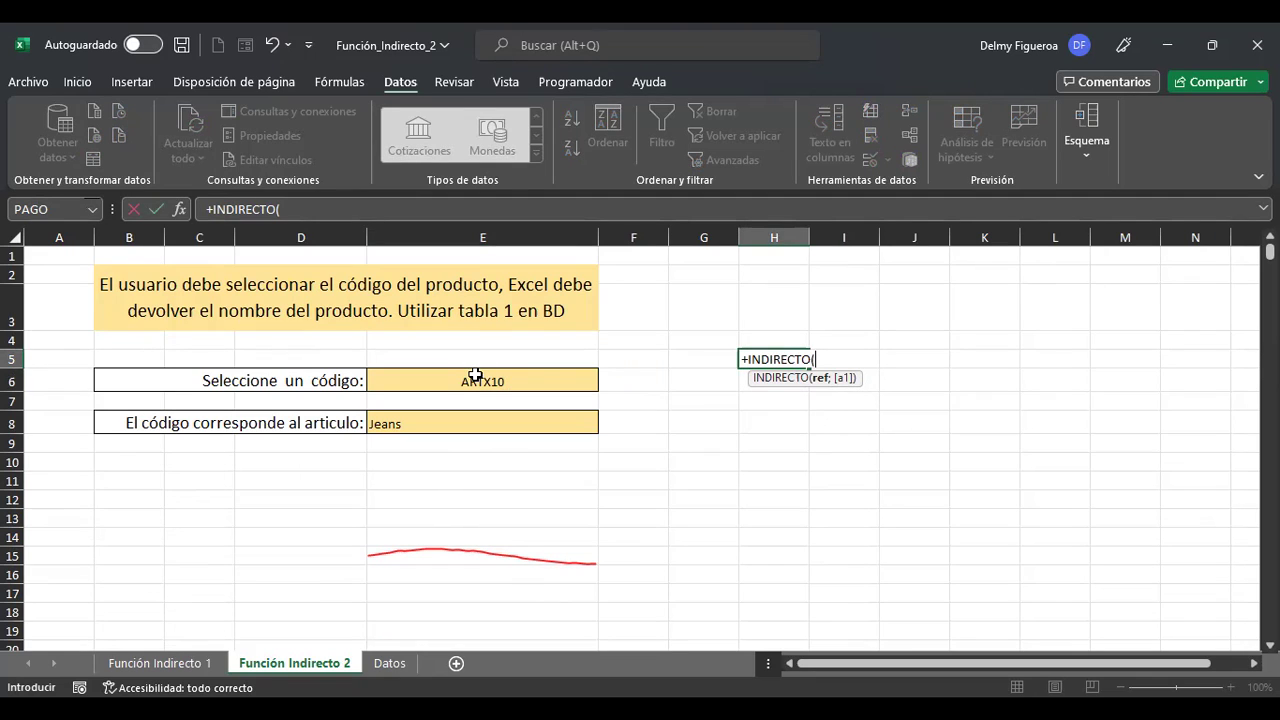
pyautogui.press('Escape')
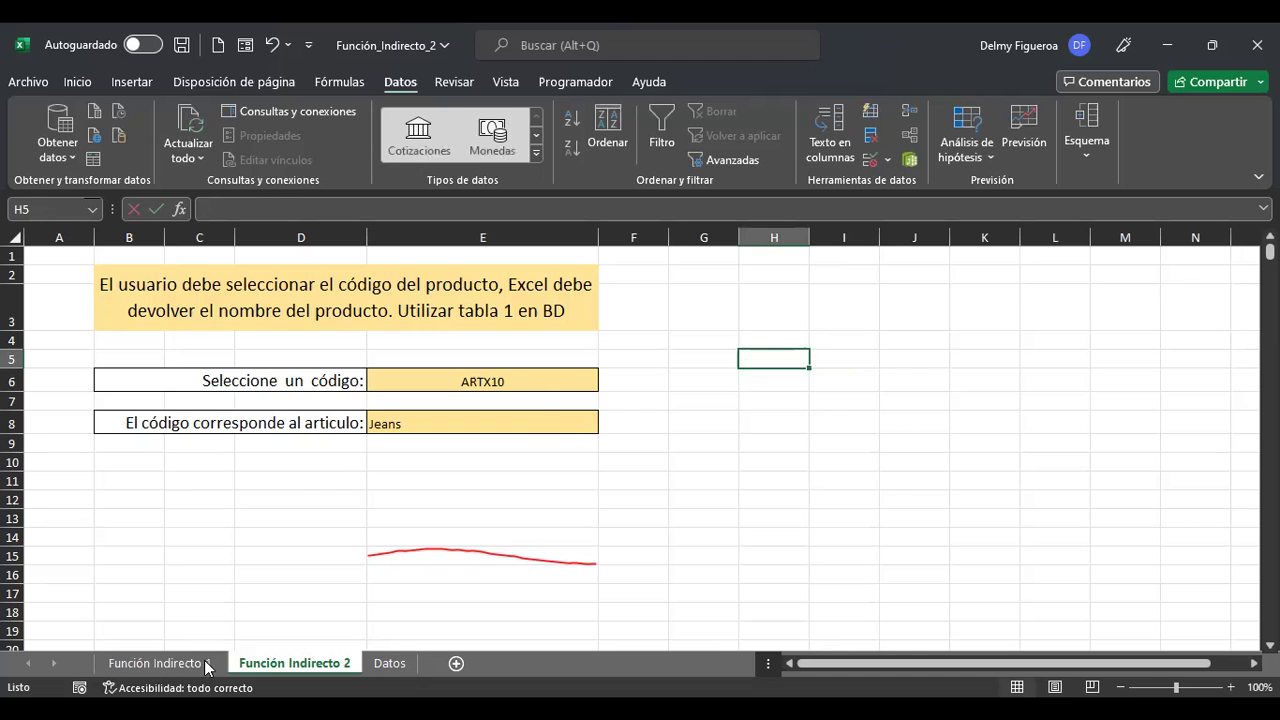
# Enter the cell reference g6 as text in cell I5 of the Datos sheet, beside TABLA 1.
pyautogui.hotkey('ctrl', 'pagedown')
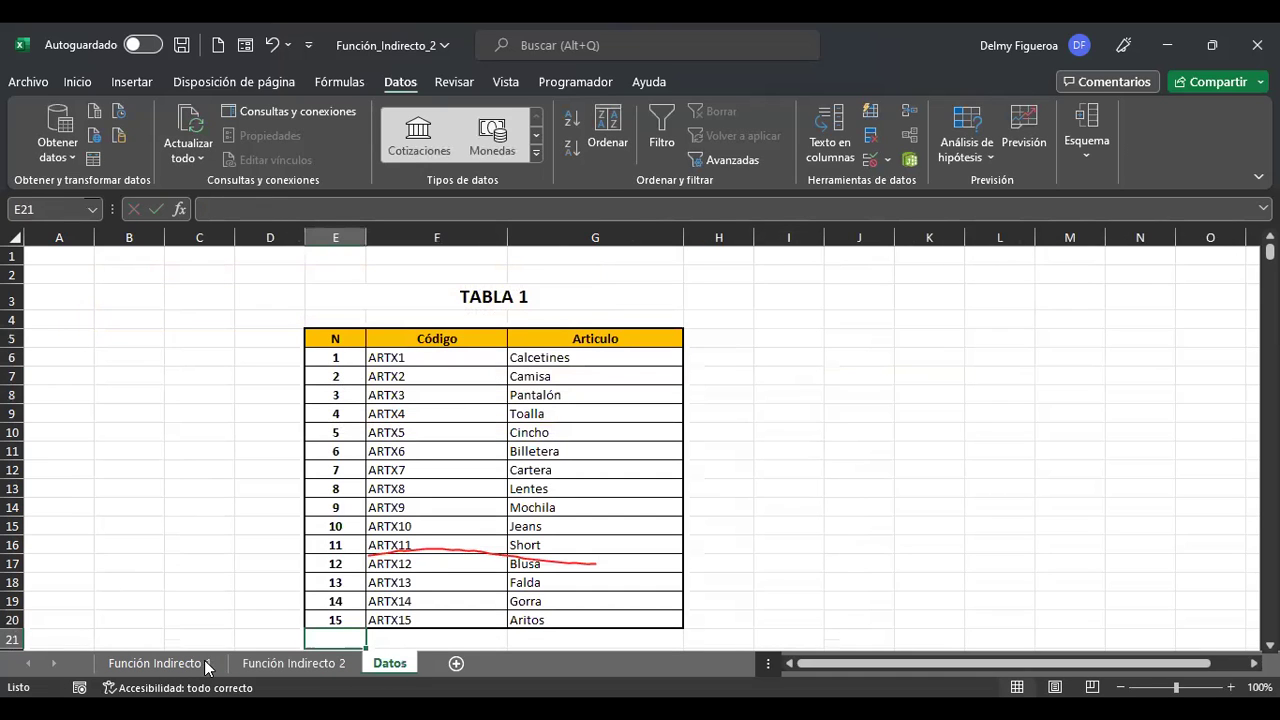
pyautogui.click(854, 357)
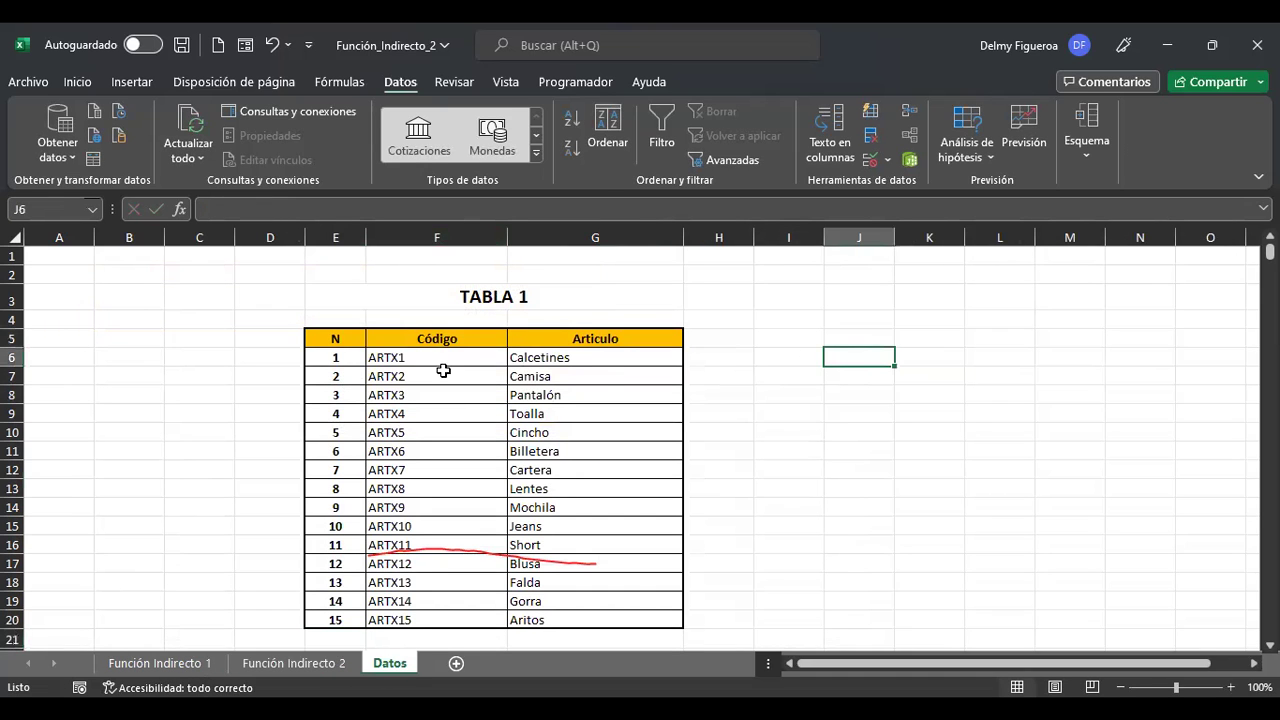
pyautogui.keyDown('ctrl'); pyautogui.scroll(1, 518, 430); pyautogui.keyUp('ctrl')
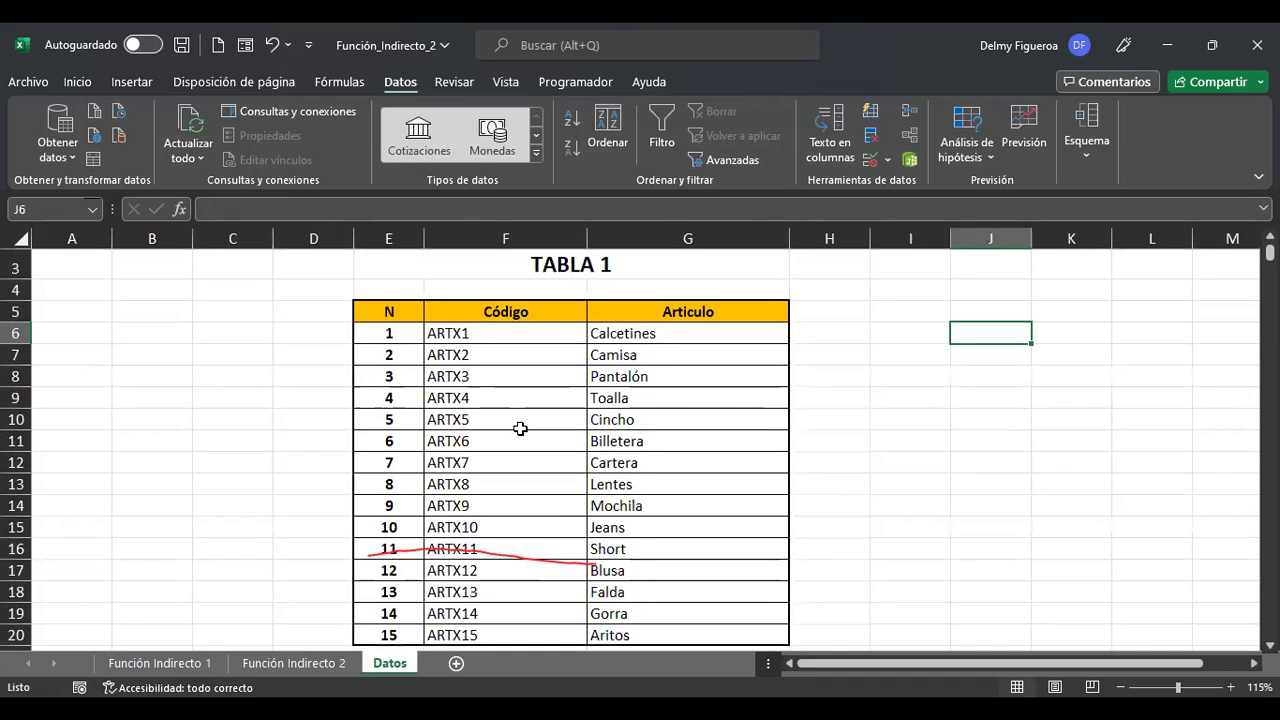
pyautogui.hotkey('ctrl', 'Home')
pyautogui.click(476, 377)
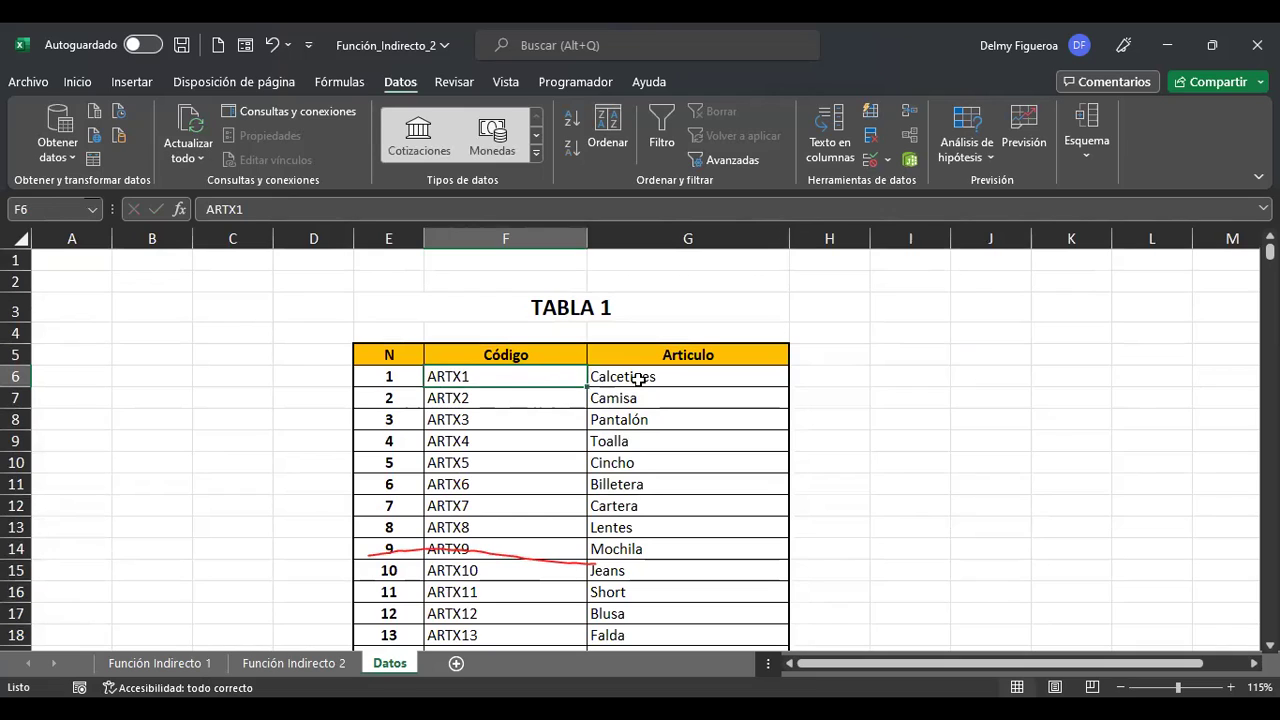
pyautogui.click(664, 376)
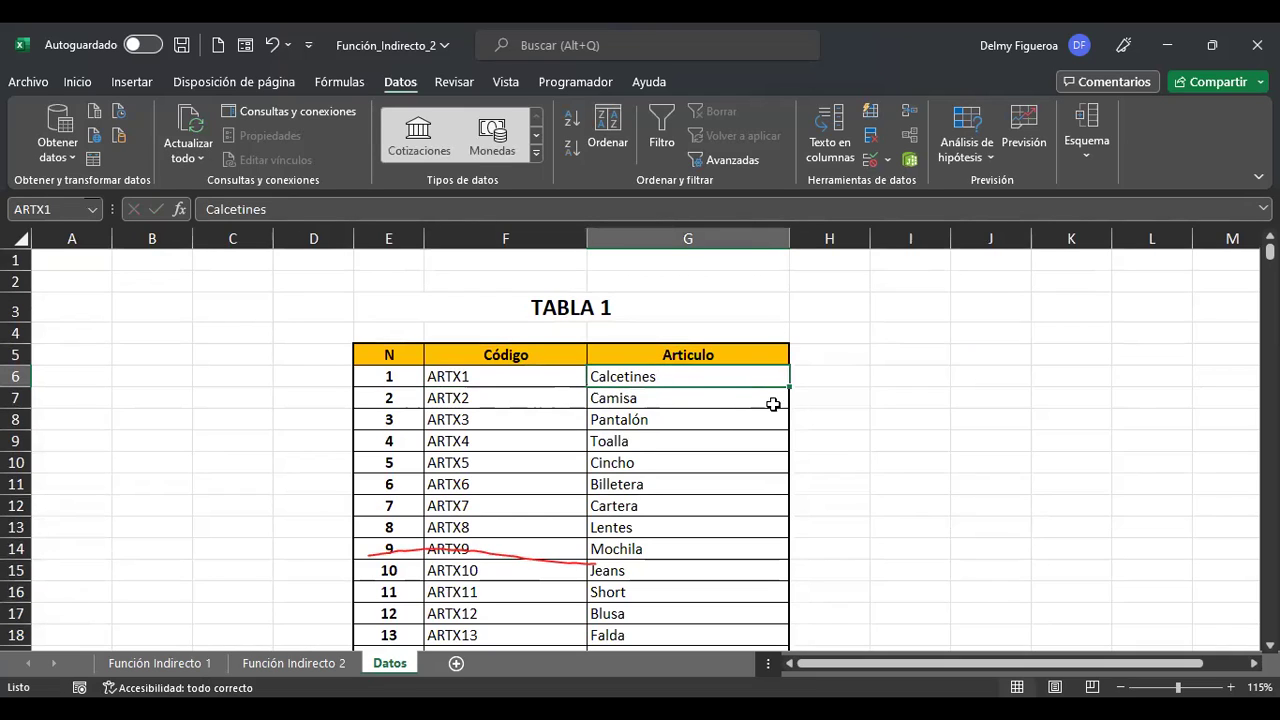
pyautogui.click(925, 357)
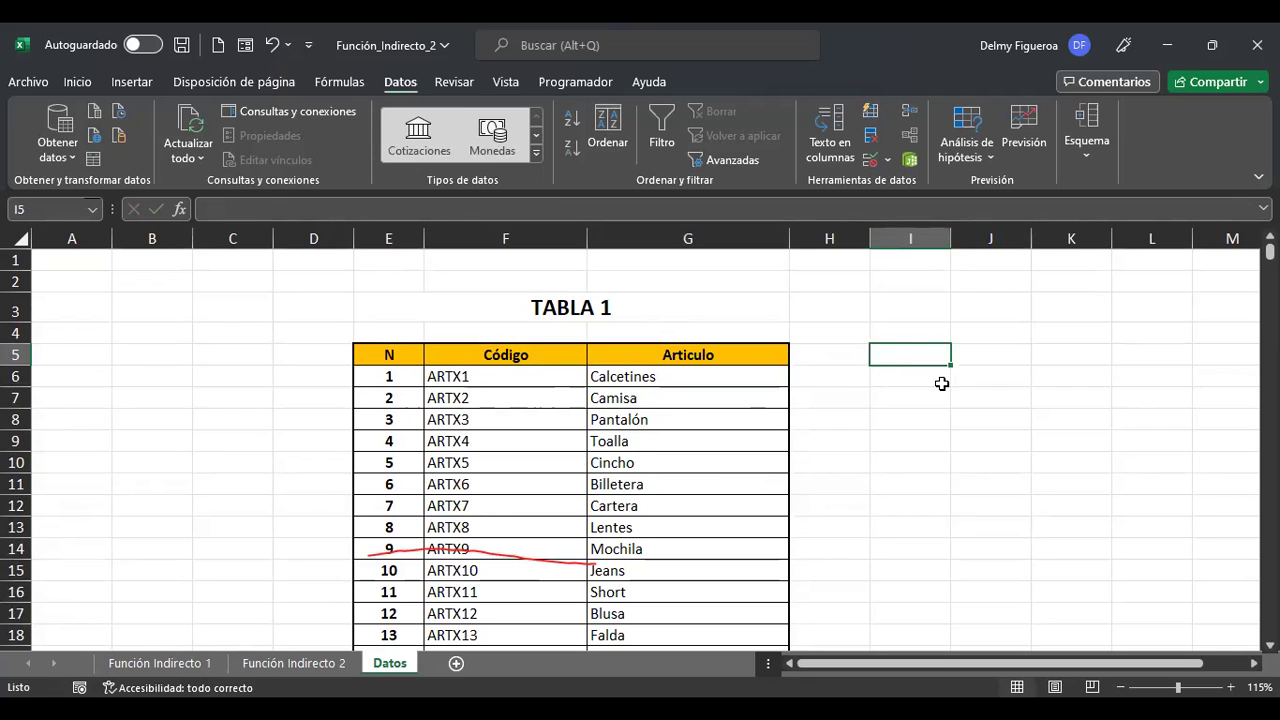
pyautogui.write('g6')
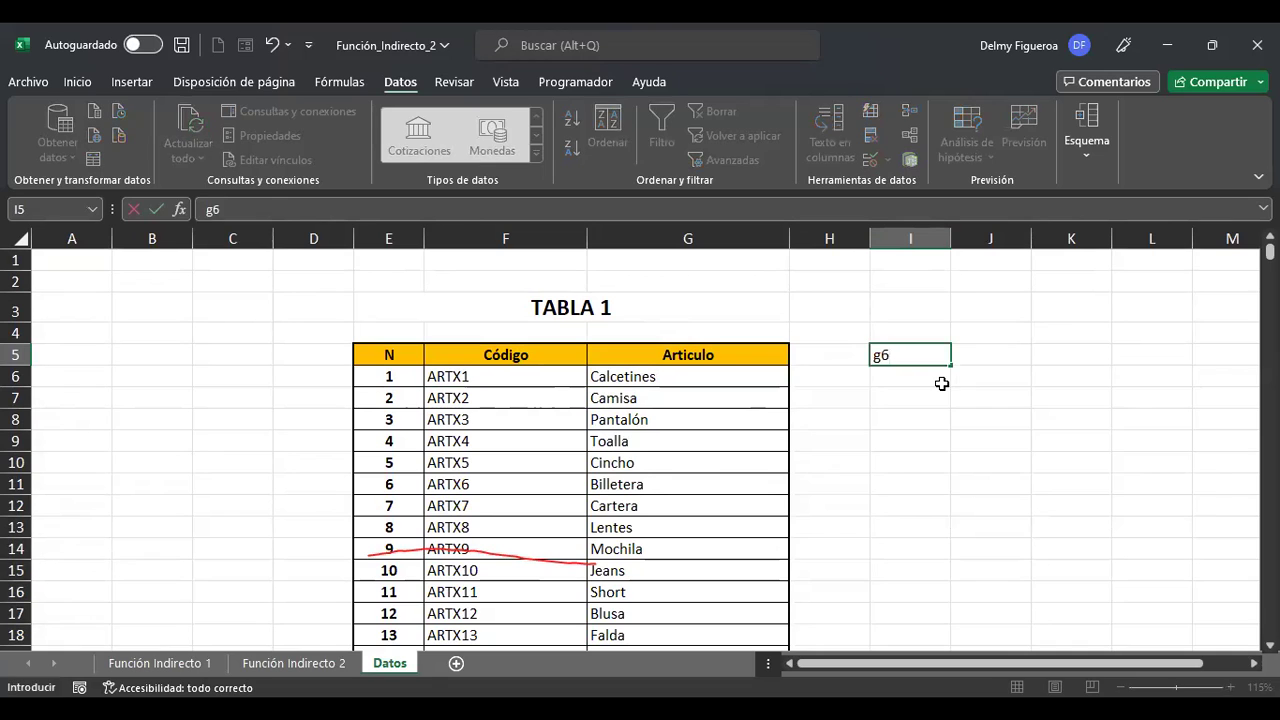
pyautogui.press('Return')
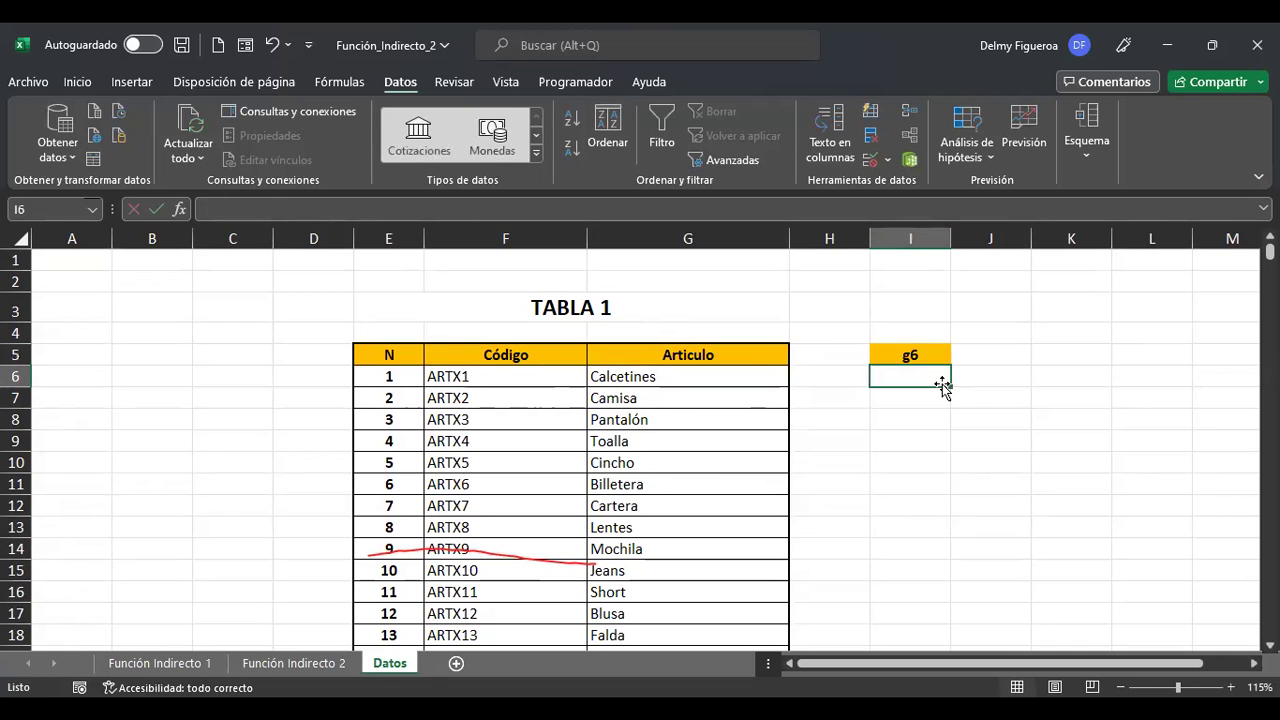
# Enter the formula +INDIRECTO(I5) in cell I6, directly below the typed reference.
pyautogui.write('+')
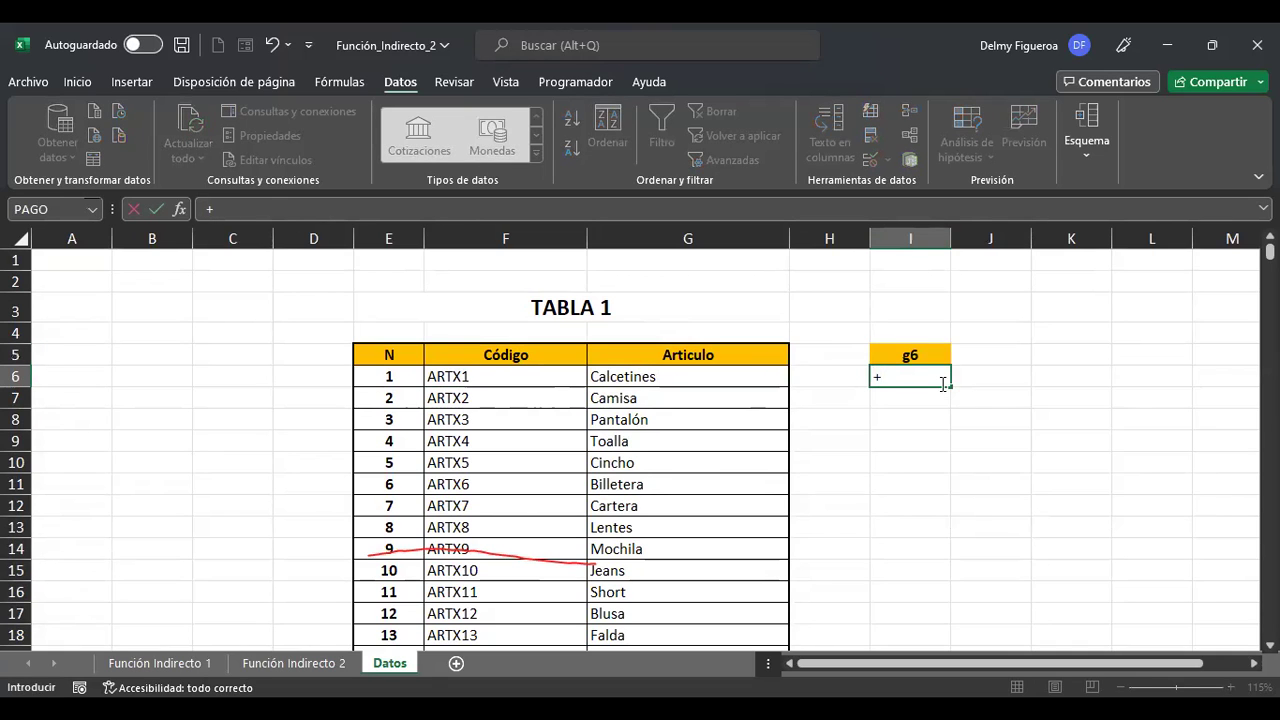
pyautogui.write('indi')
pyautogui.press('Down')
pyautogui.press('Tab')
pyautogui.click(928, 356)
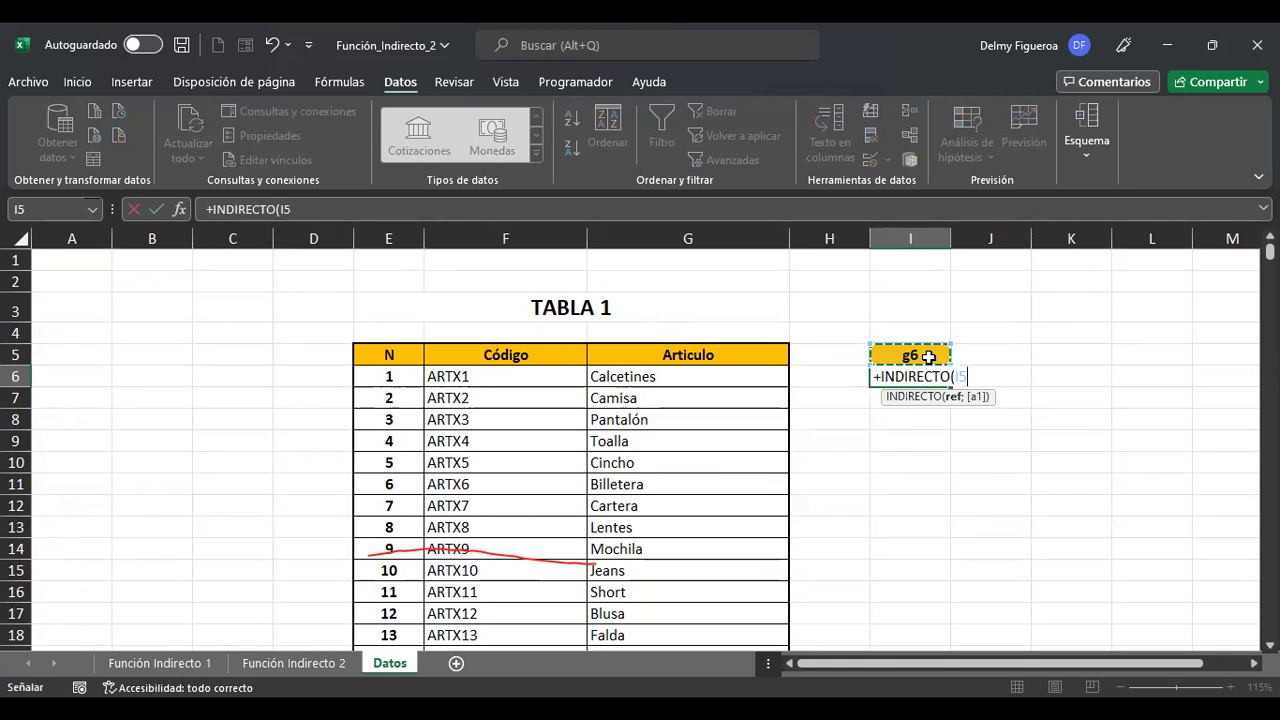
pyautogui.press('Return')
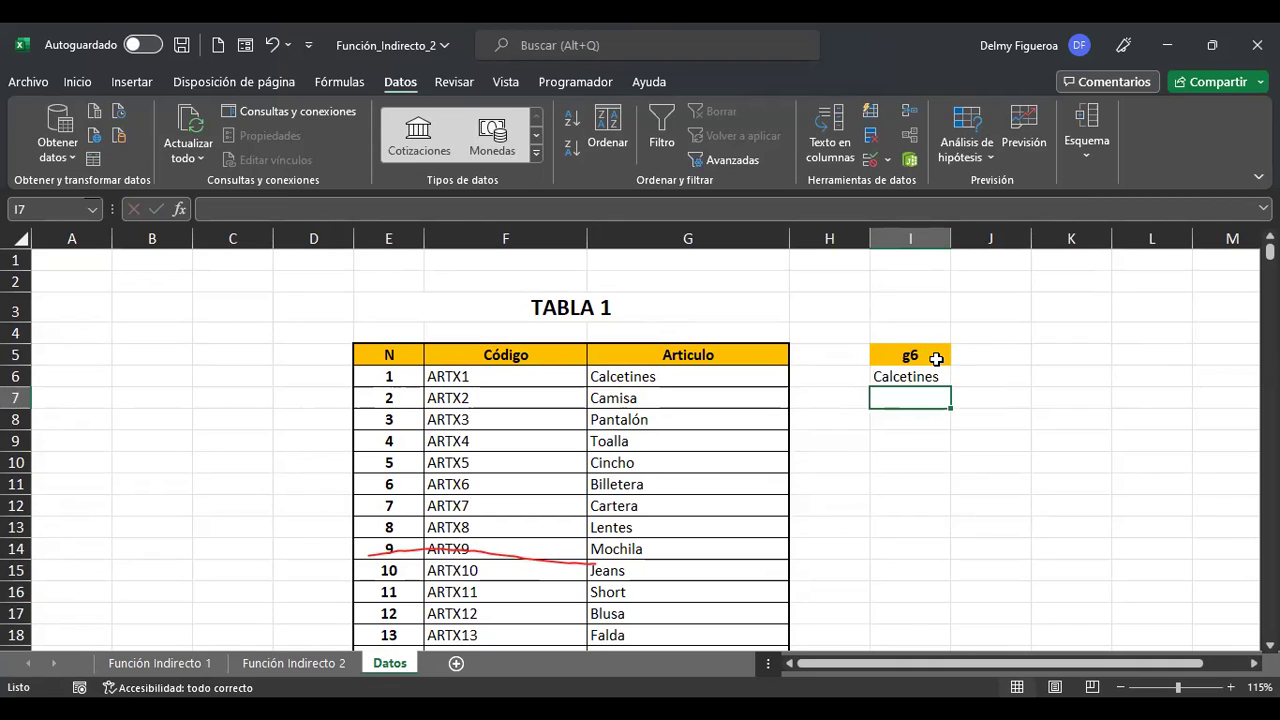
# Replace the reference in cell I5 with the row-and-column style text f6c7.
pyautogui.click(932, 357)
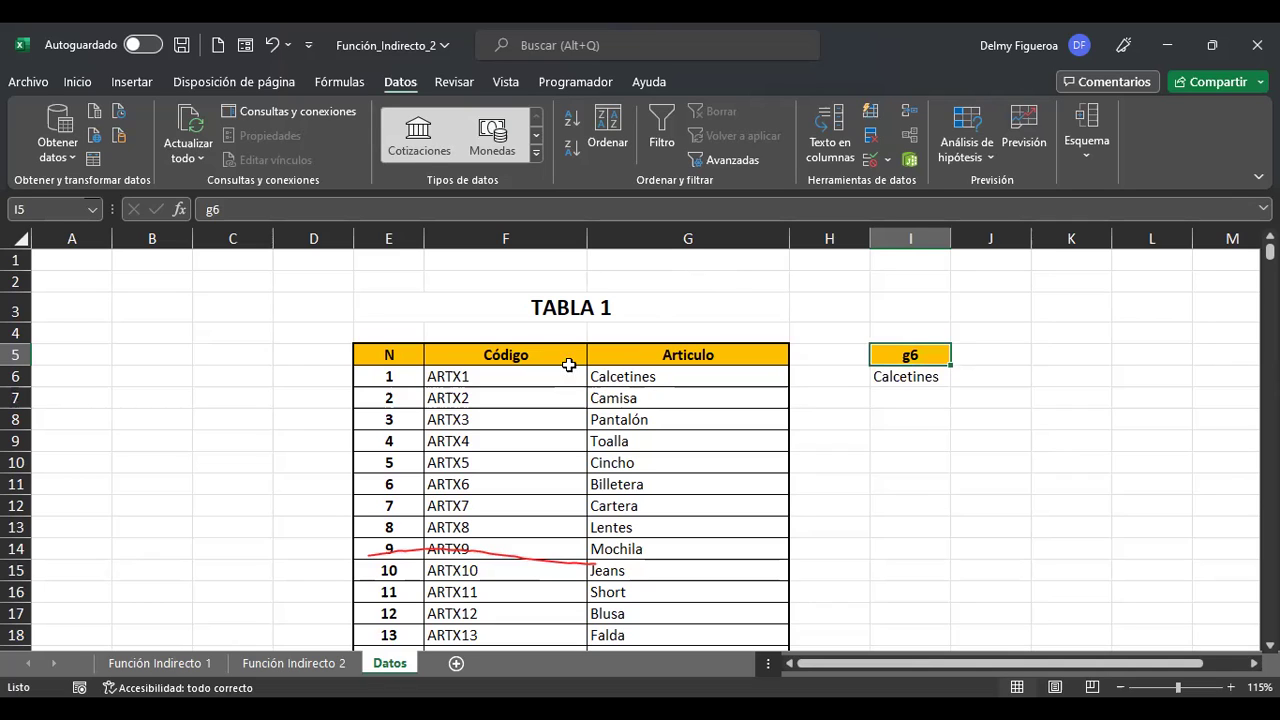
pyautogui.click(17, 377)
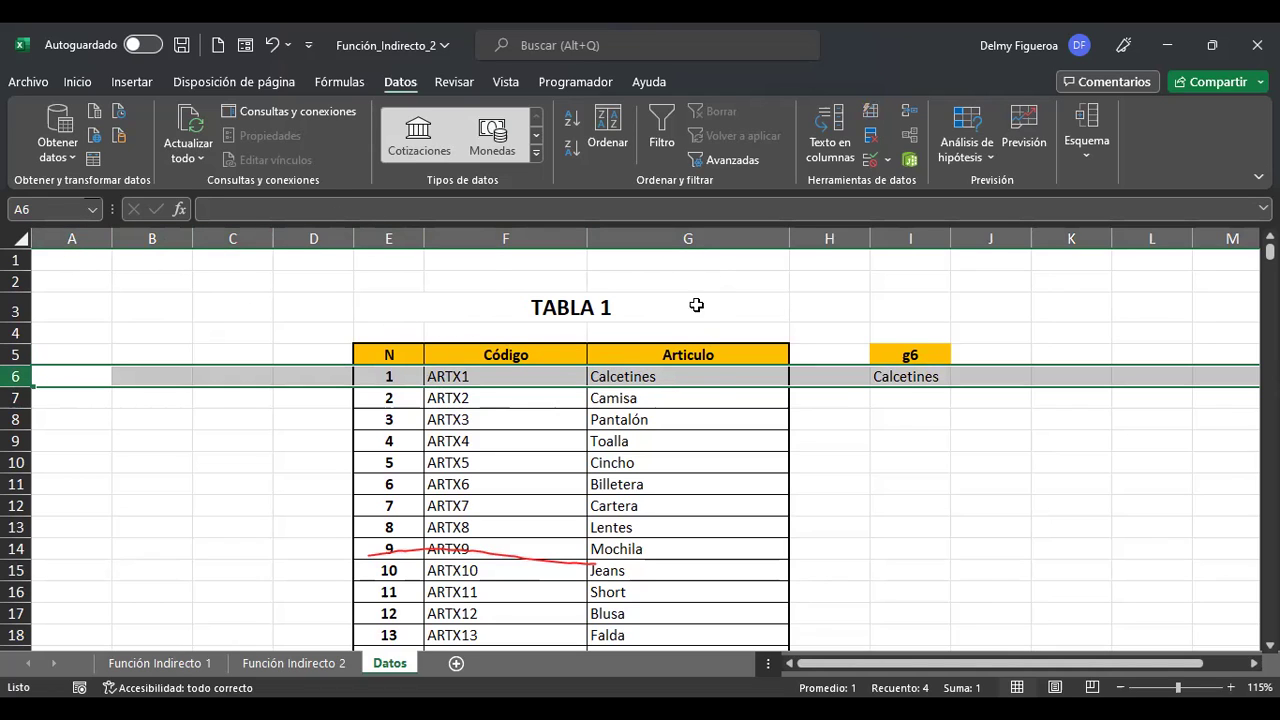
pyautogui.click(893, 358)
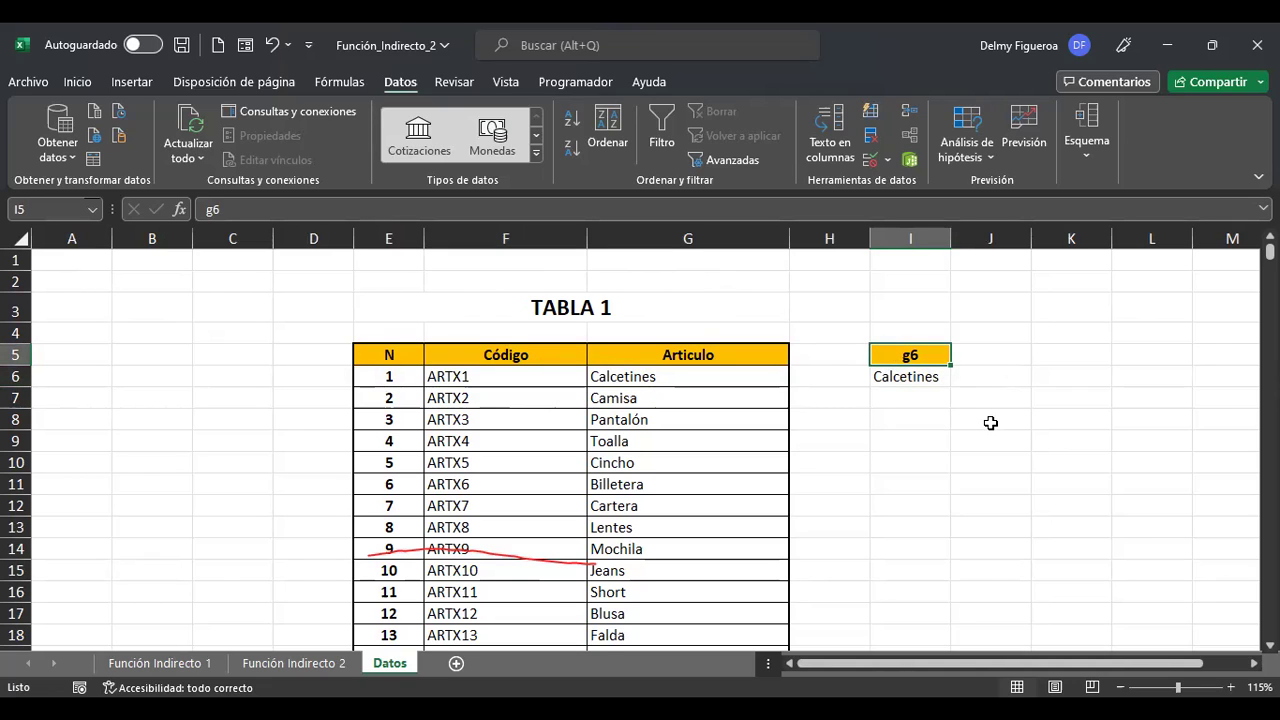
pyautogui.write('f6')
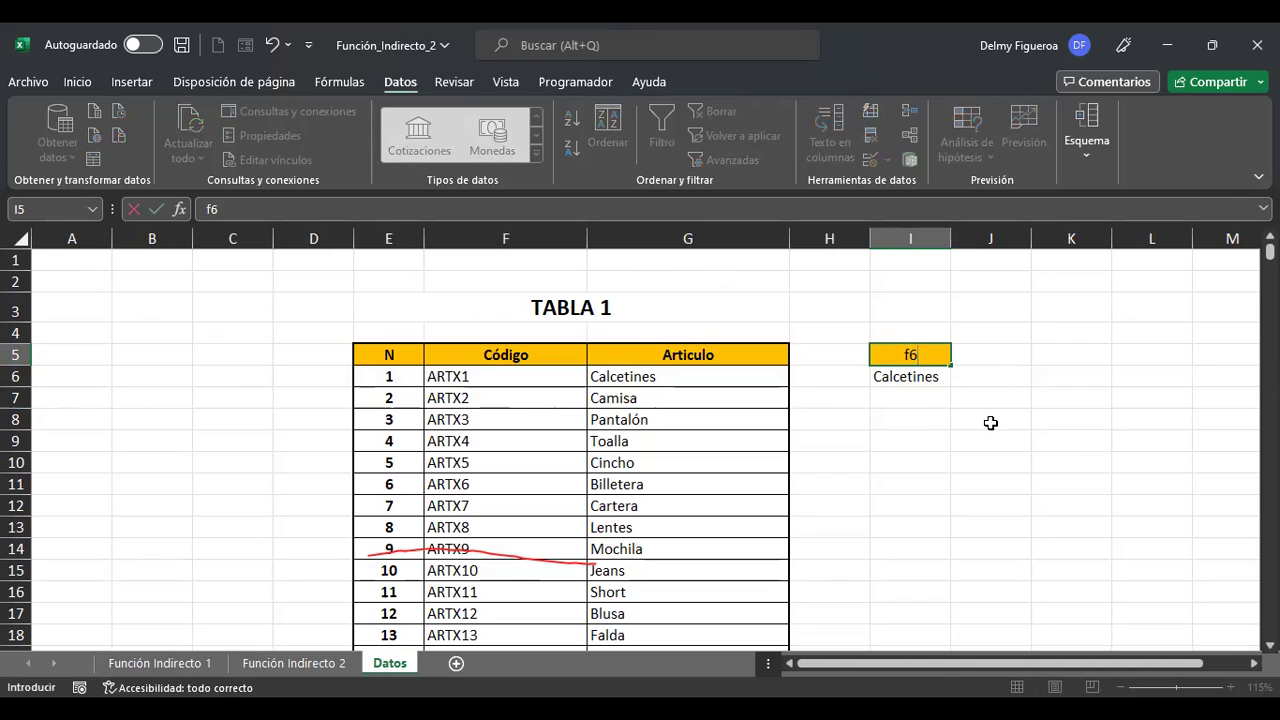
pyautogui.write('c7')
pyautogui.press('Return')
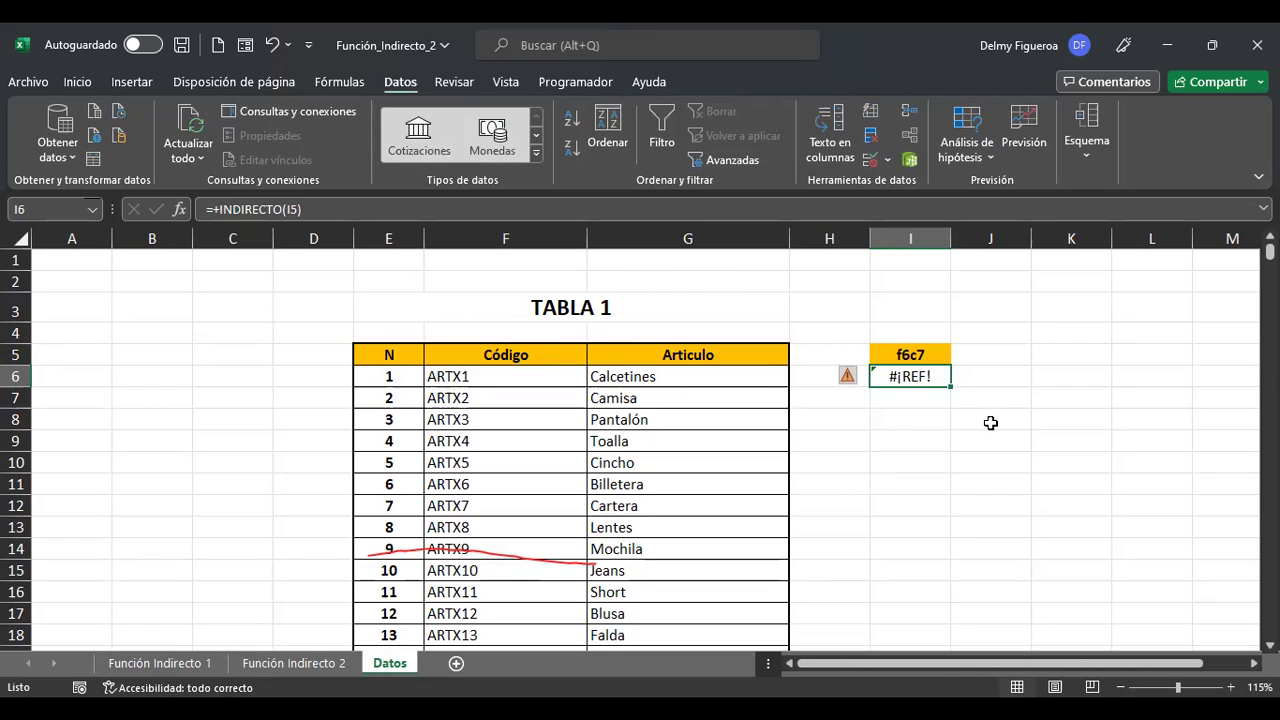
# Add the FALSO (Estilo F1C1) argument to the formula in I6, making it =+INDIRECTO(I5;FALSO), and review its syntax.
pyautogui.press('F2')
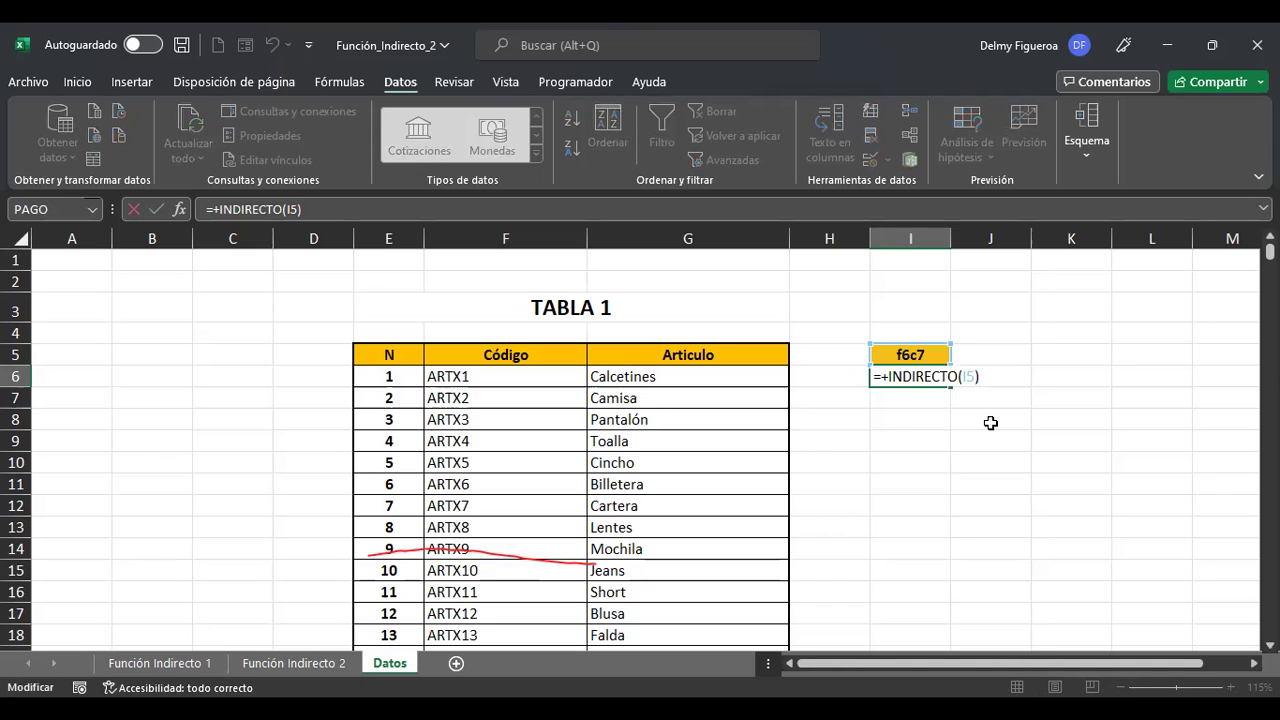
pyautogui.press('BackSpace')
pyautogui.write(';')
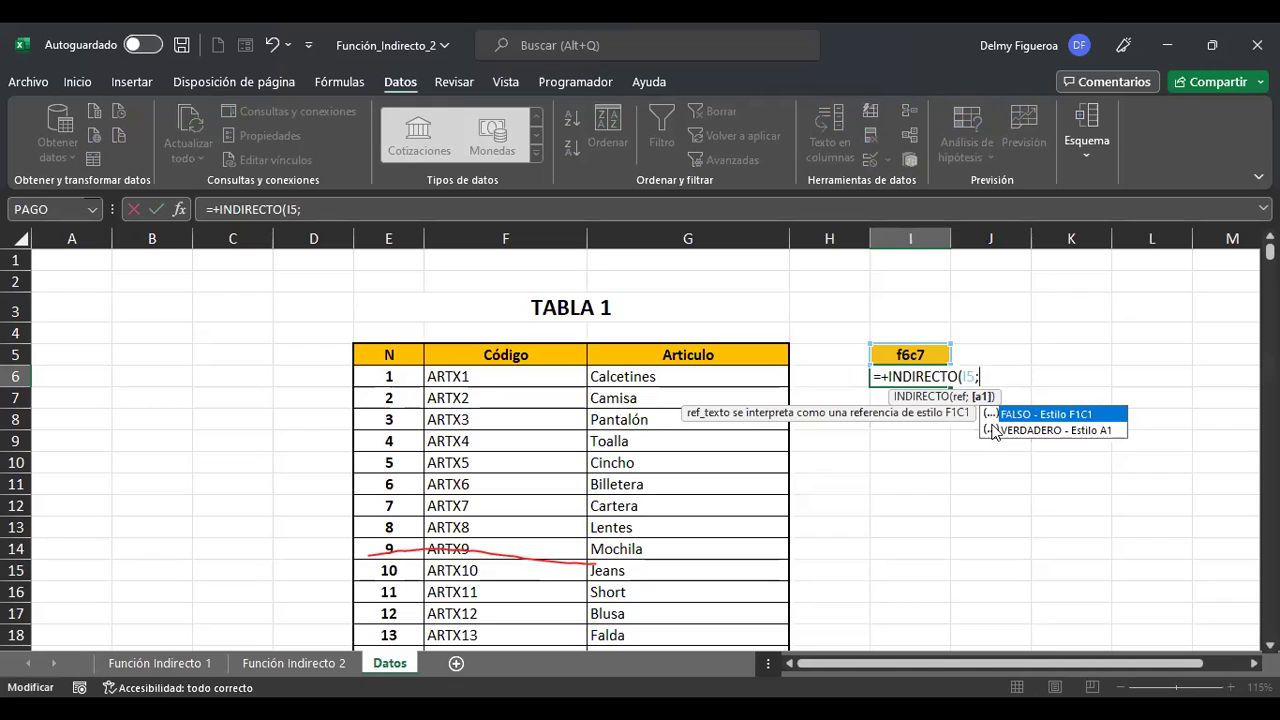
pyautogui.doubleClick(1099, 412)
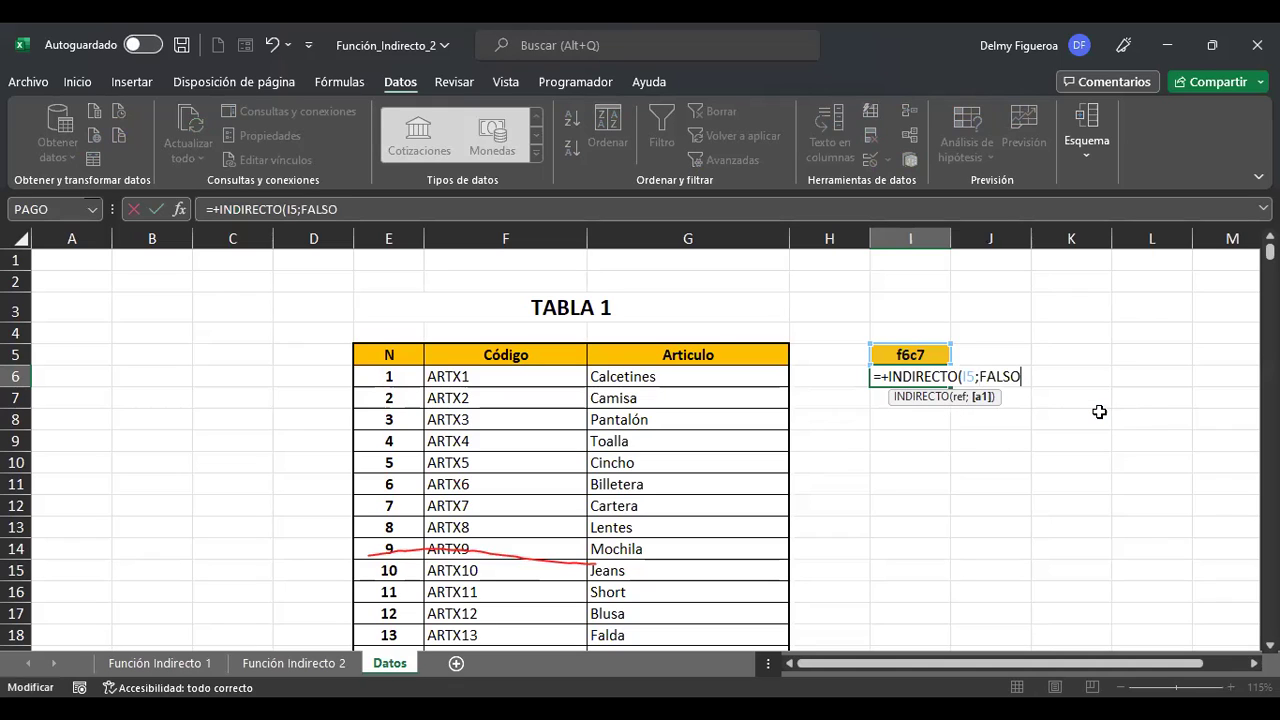
pyautogui.press('Return')
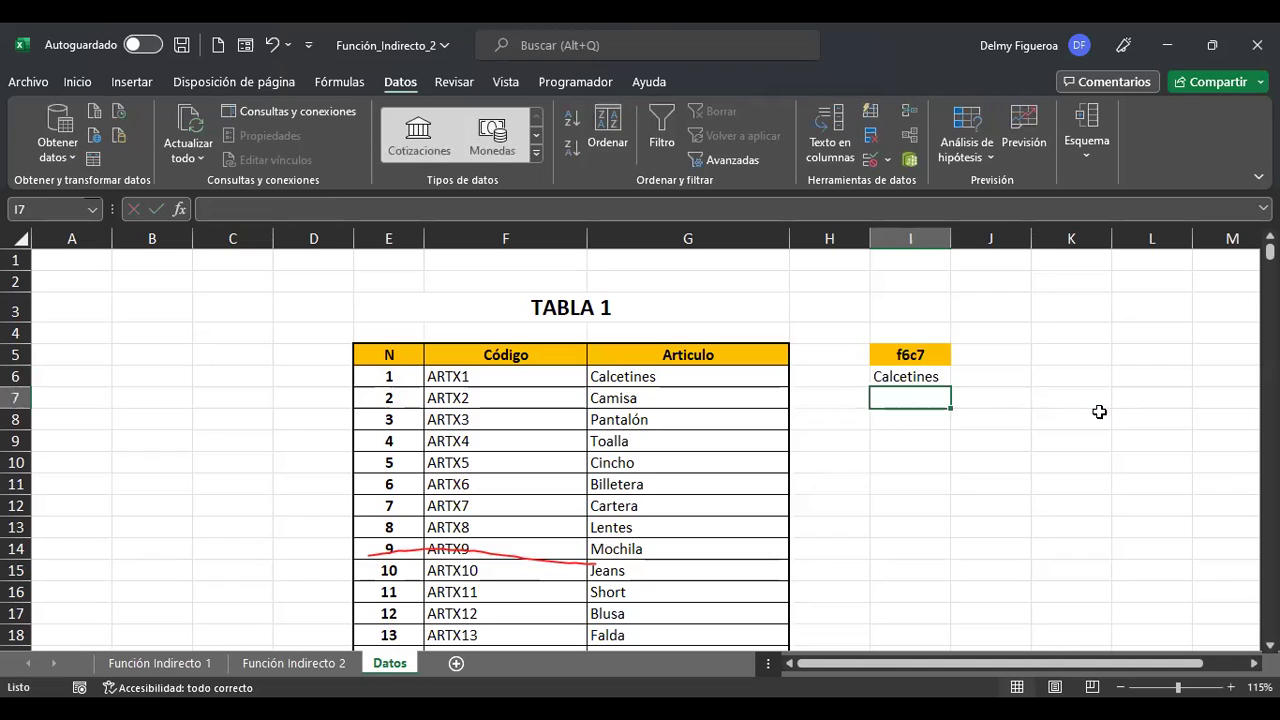
pyautogui.press('Up')
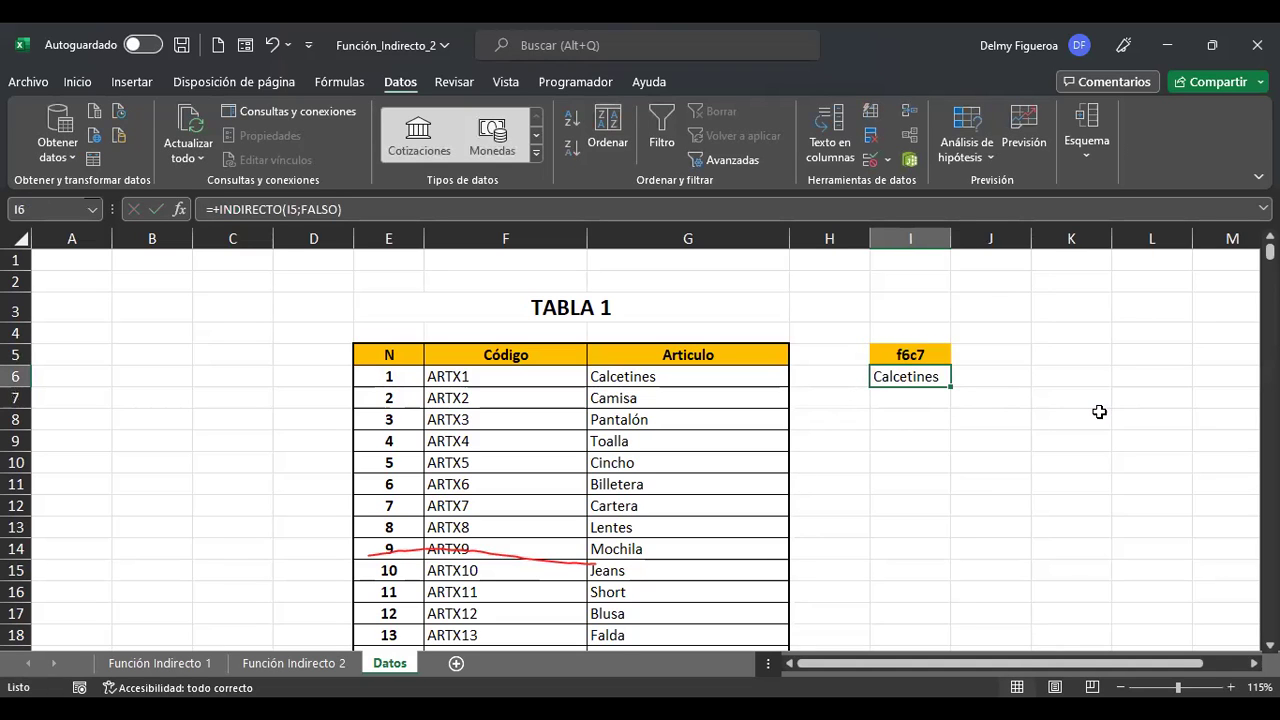
pyautogui.press('F2')
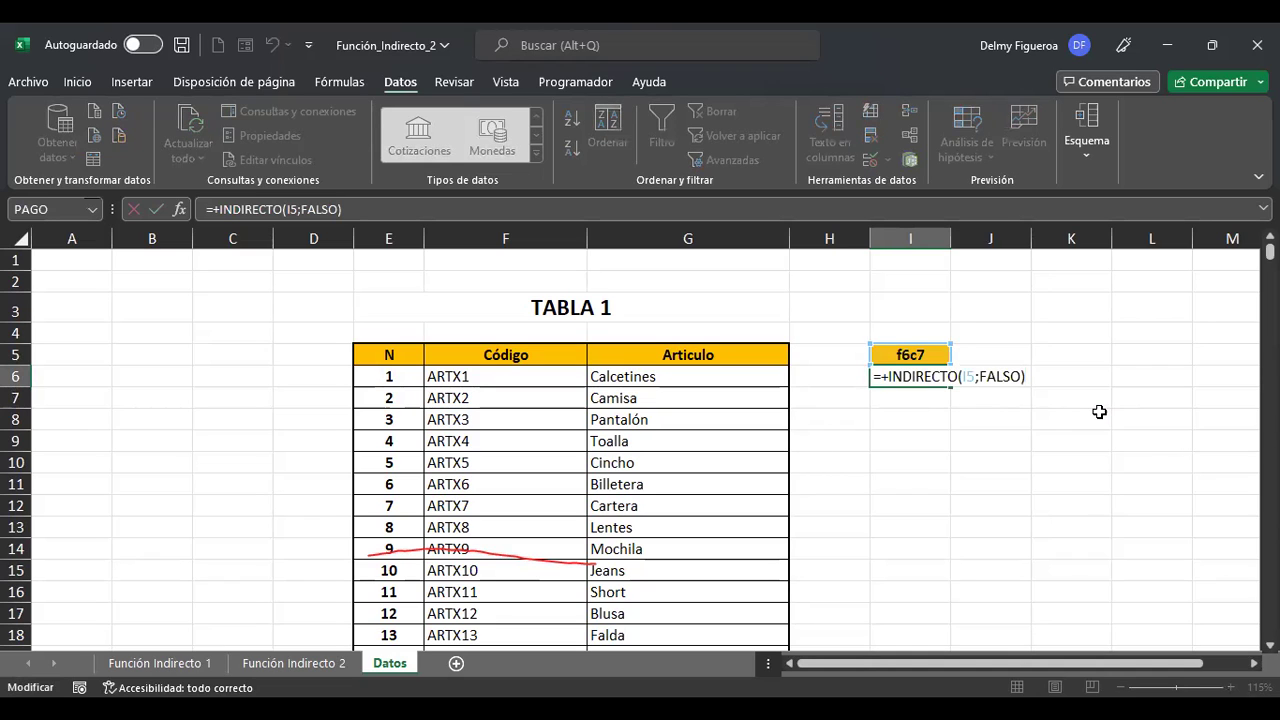
pyautogui.click(1006, 379)
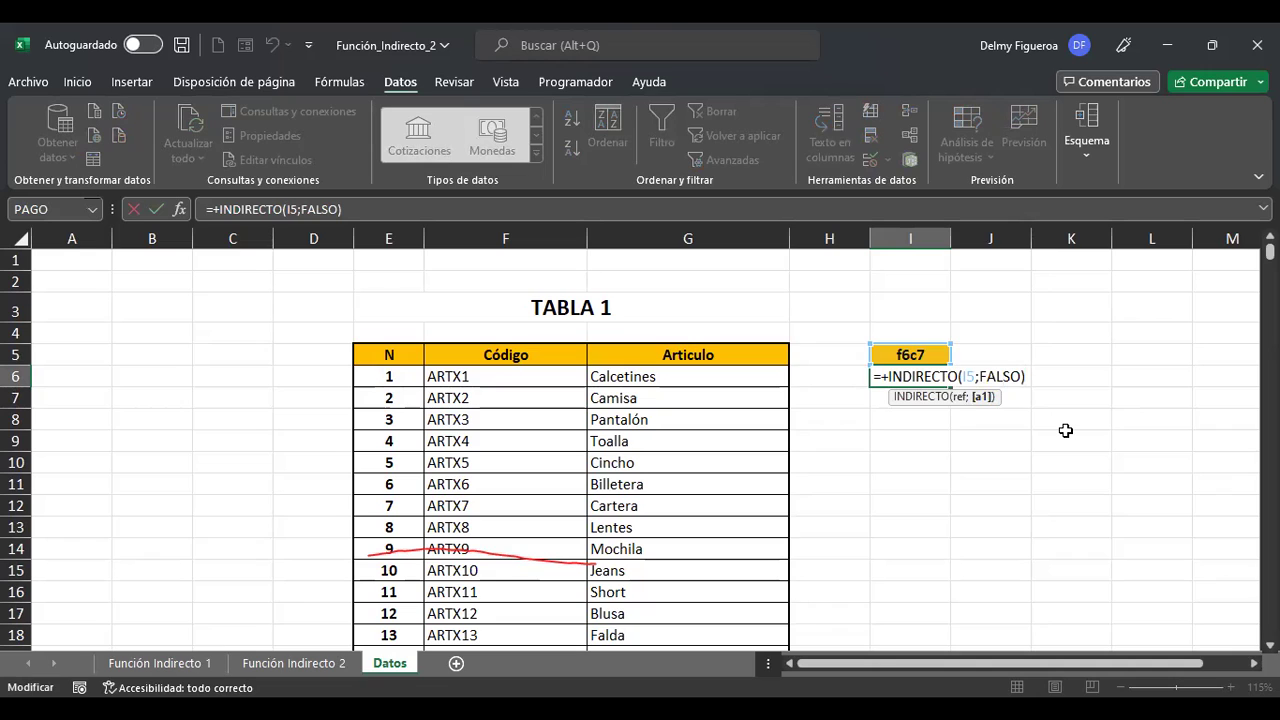
pyautogui.press('Escape')
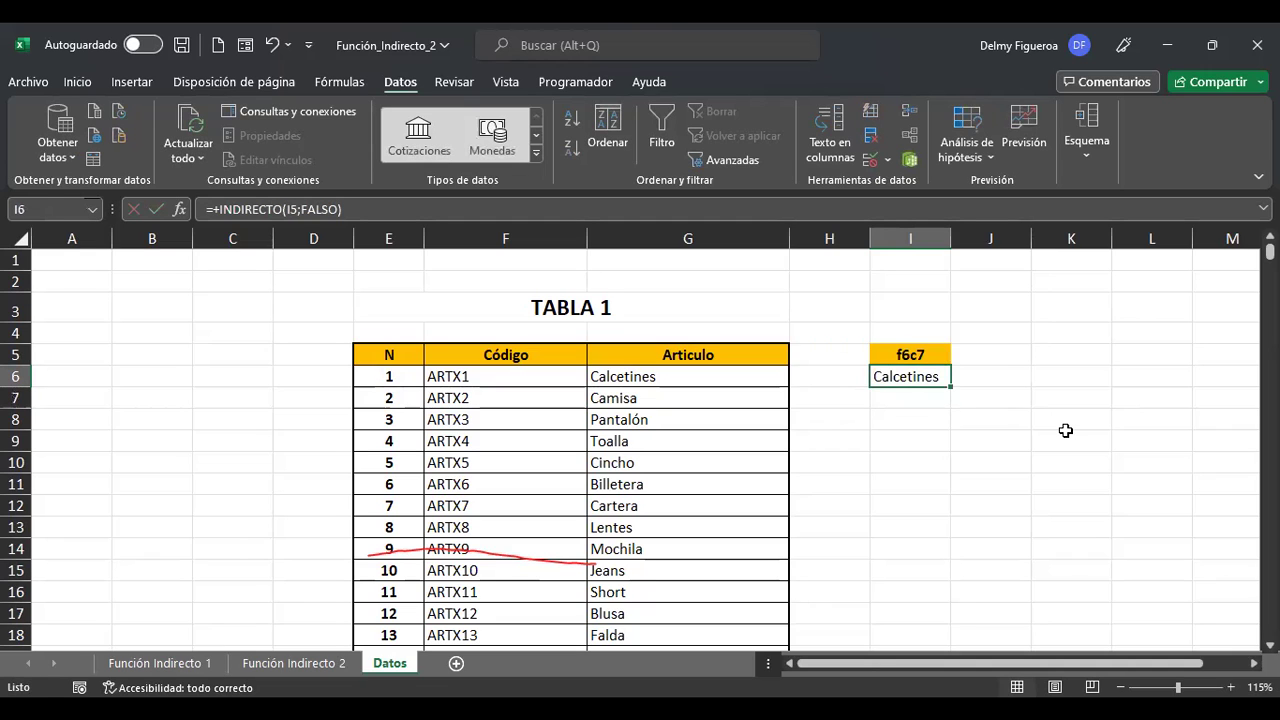
pyautogui.press('F2')
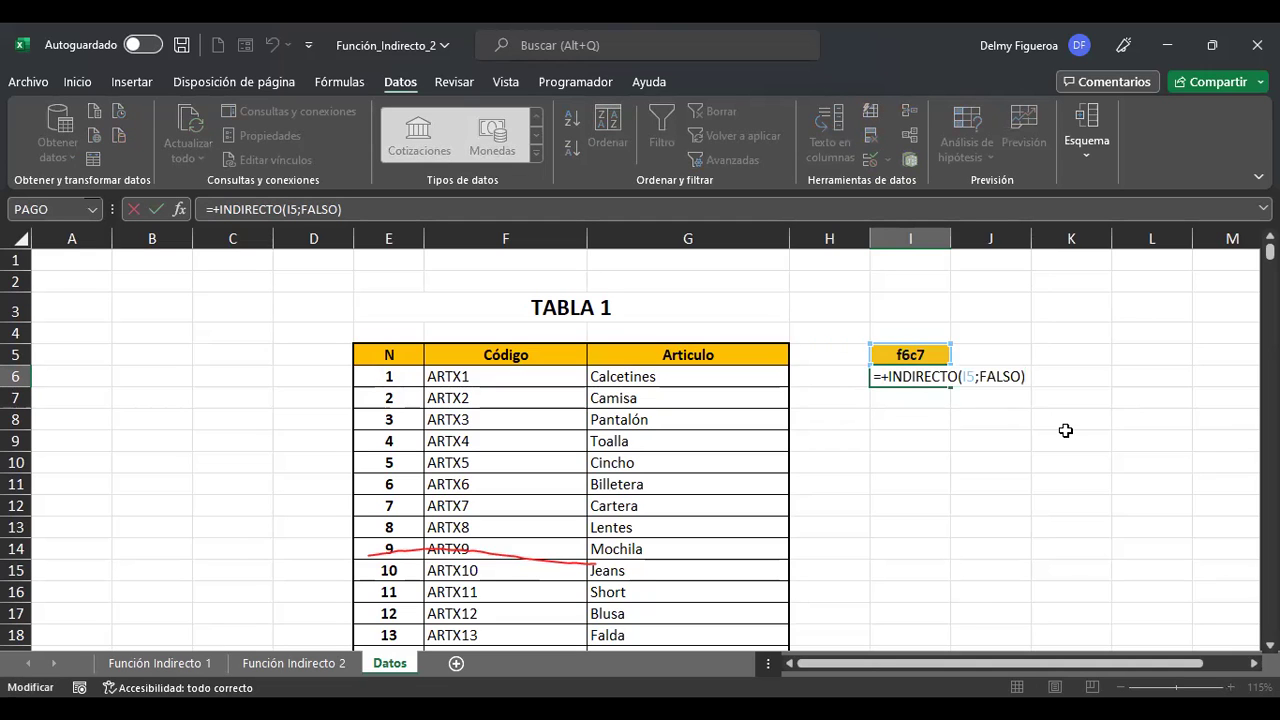
pyautogui.press('Return')
# Enter the A1-style reference g6 as text in cell J5, next to f6c7.
pyautogui.press('Up')
pyautogui.press('Up')
pyautogui.press('Right')
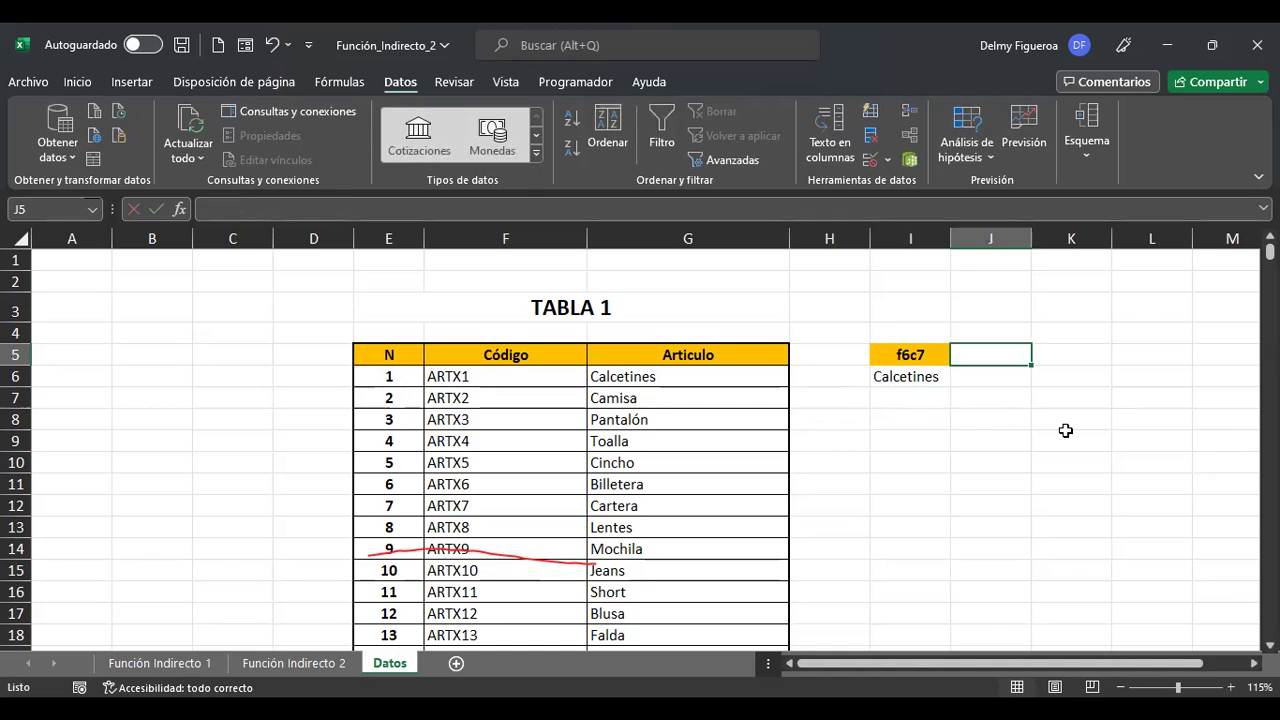
pyautogui.write('g6')
pyautogui.press('Return')
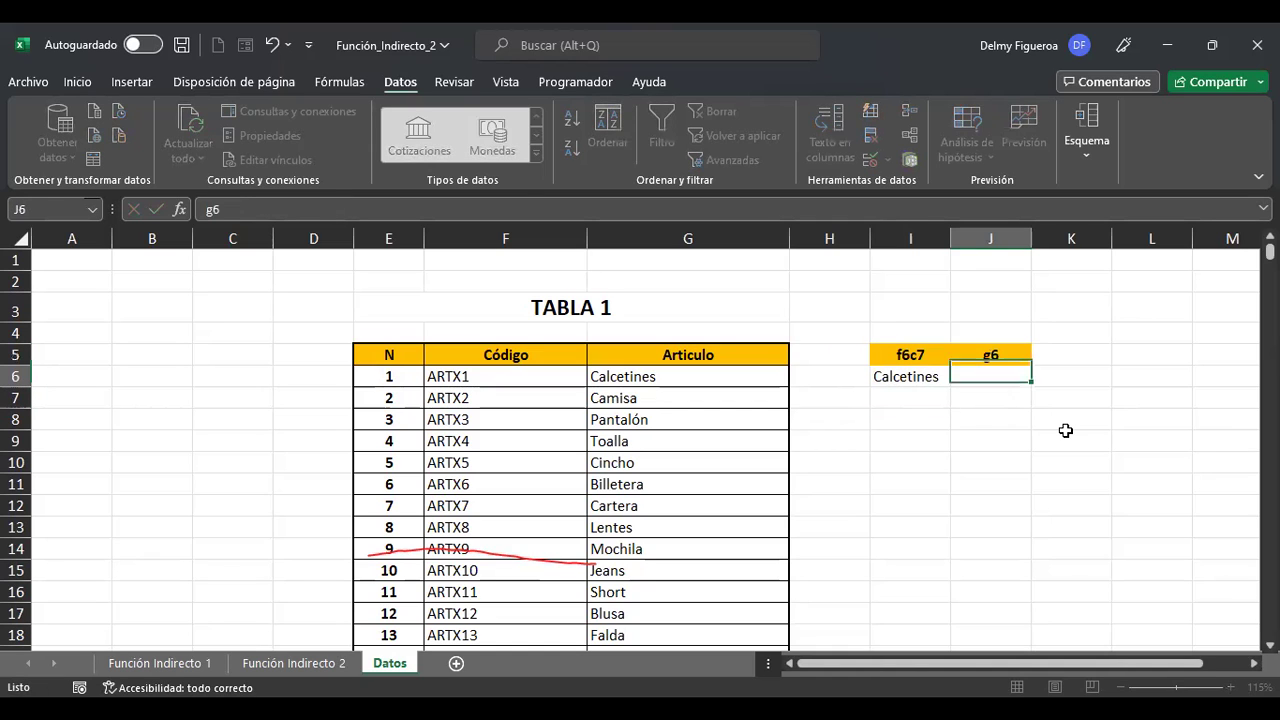
# Enter the formula +INDIRECTO(J5) in cell J6, directly below the g6 reference, using the default A1 style.
pyautogui.write('+')
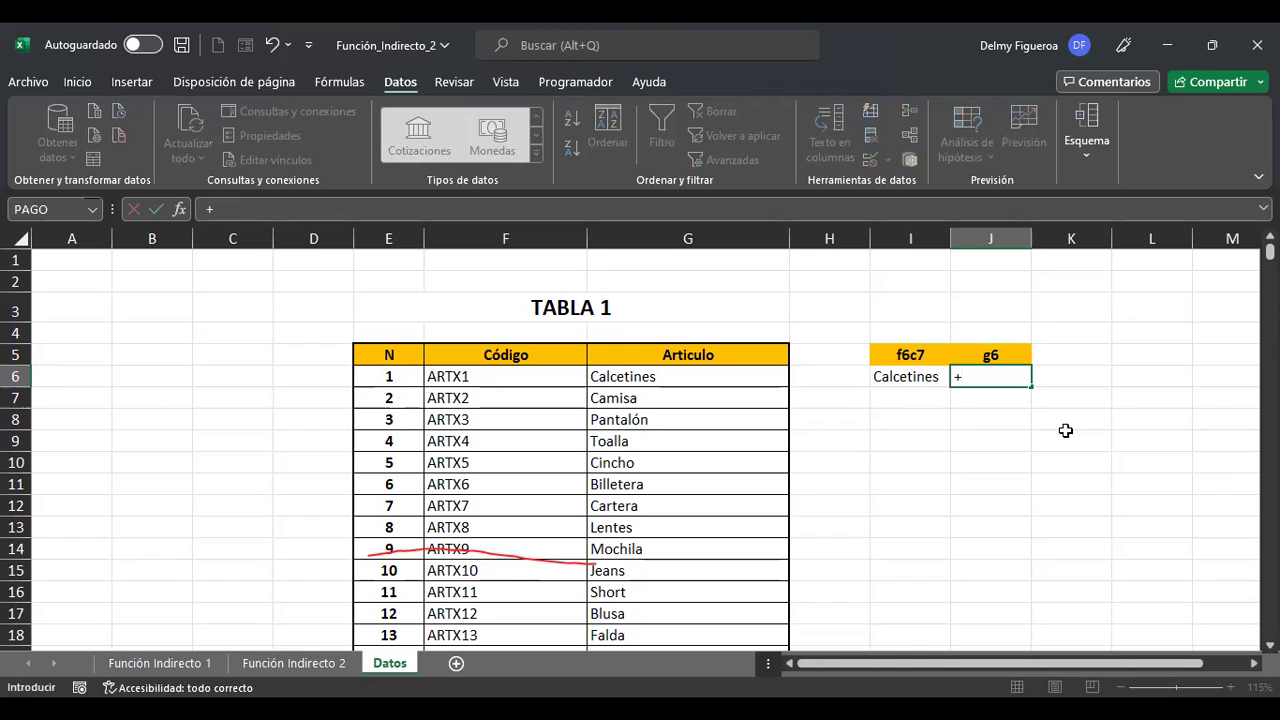
pyautogui.write('indire')
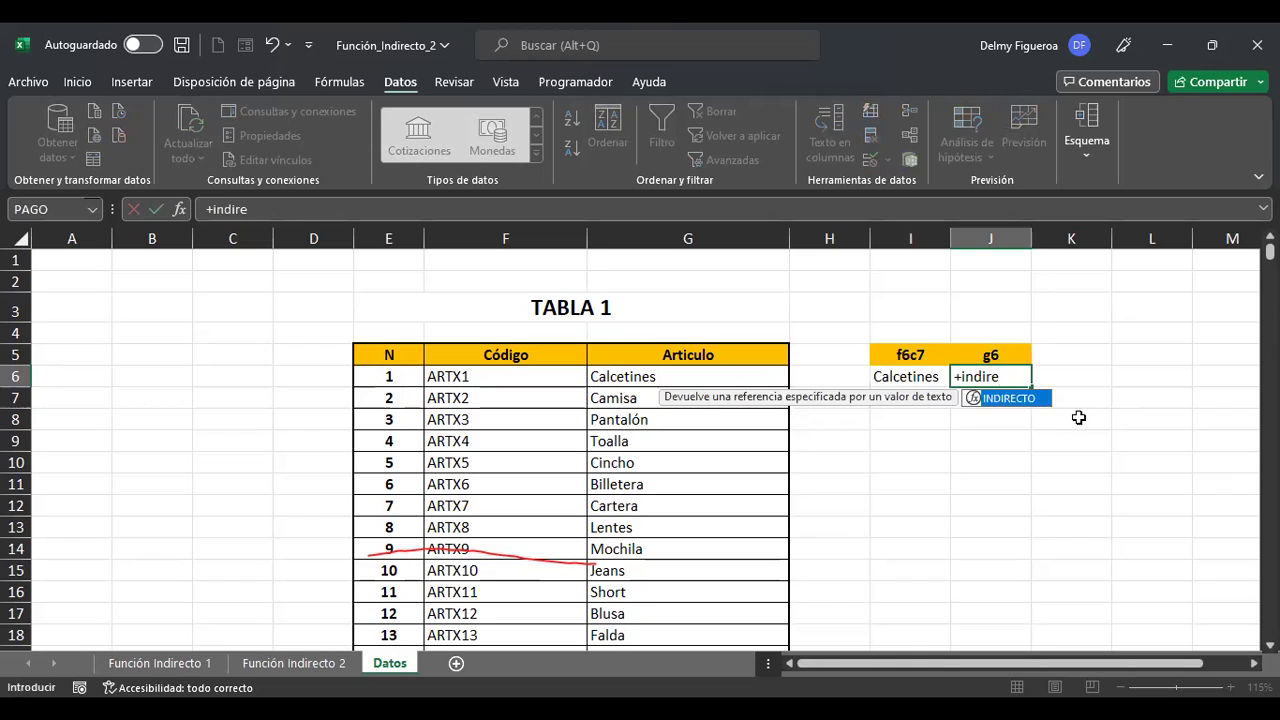
pyautogui.doubleClick(1010, 398)
pyautogui.click(1014, 355)
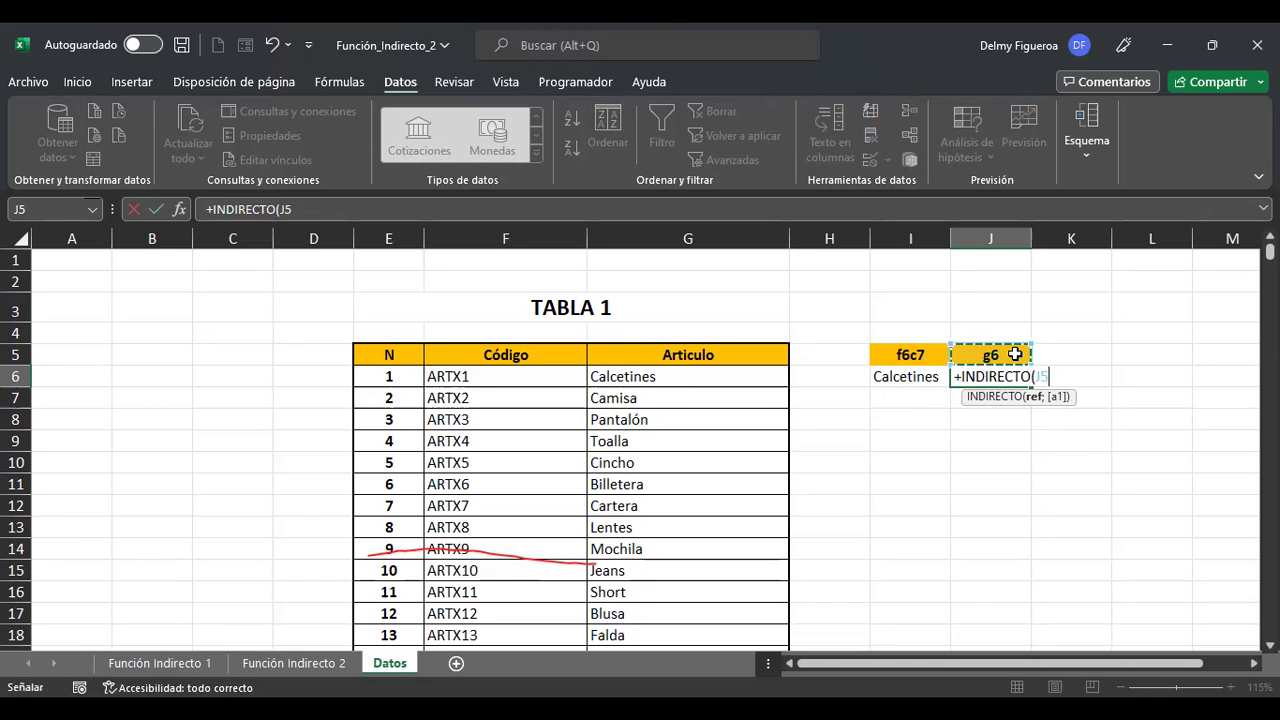
pyautogui.press('Return')
pyautogui.press('Up')
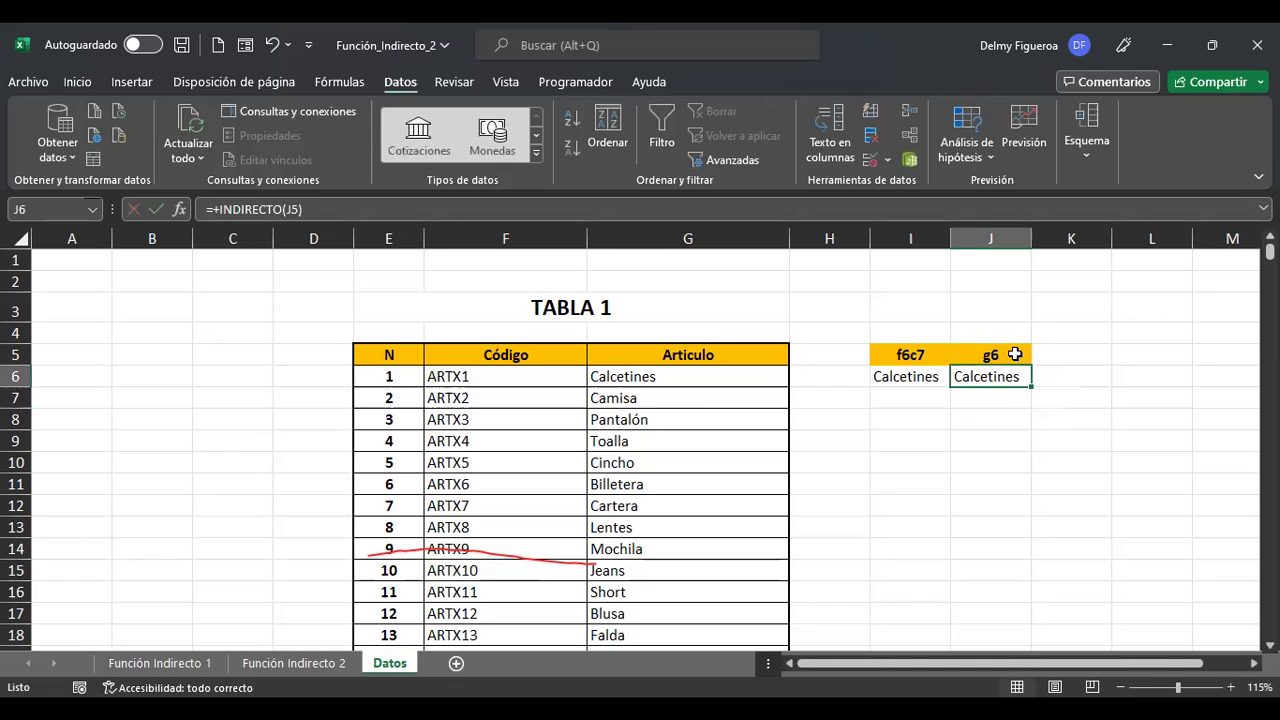
# Locate the ARTX11 code cell in row 16 of TABLA 1 as the target for another row-and-column reference.
pyautogui.press('Left')
pyautogui.press('Up')
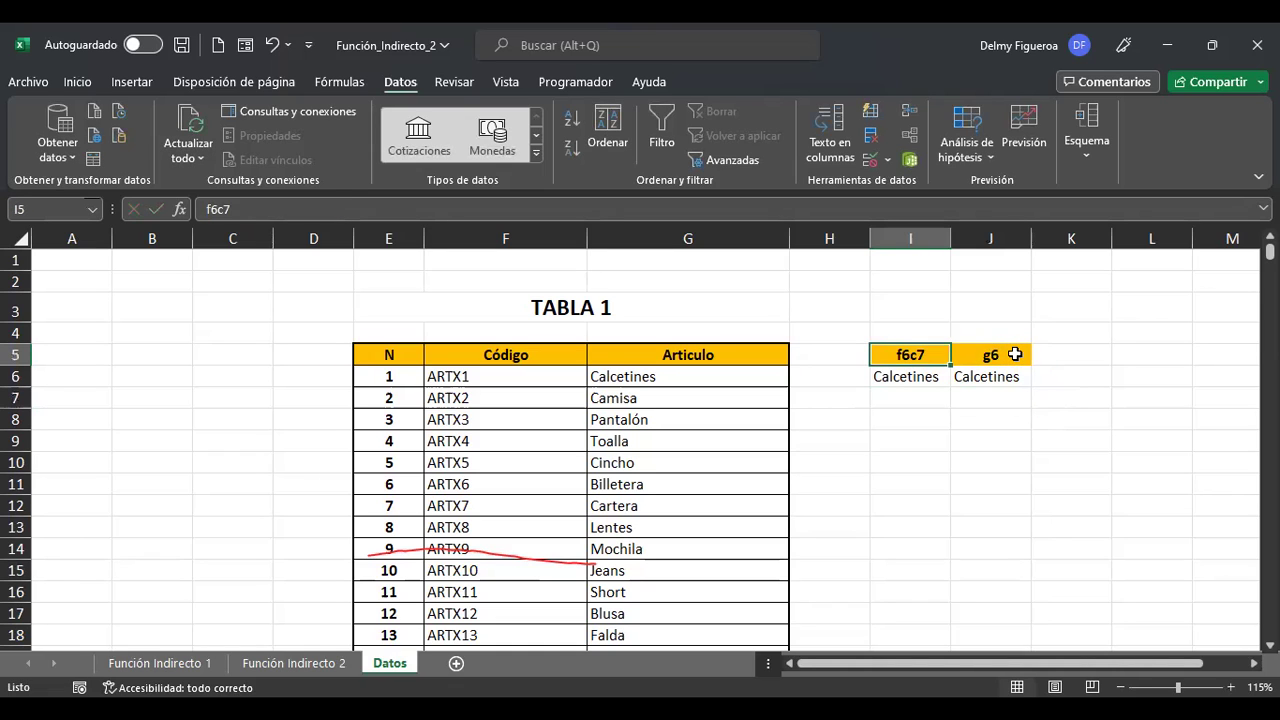
pyautogui.press('Left')
pyautogui.press('Left')
pyautogui.press('Down')
pyautogui.press('Down')
pyautogui.press('Down')
pyautogui.press('Down')
pyautogui.press('Down')
pyautogui.press('Down')
pyautogui.press('Down')
pyautogui.press('Down')
pyautogui.press('Down')
pyautogui.press('Down')
pyautogui.press('Down')
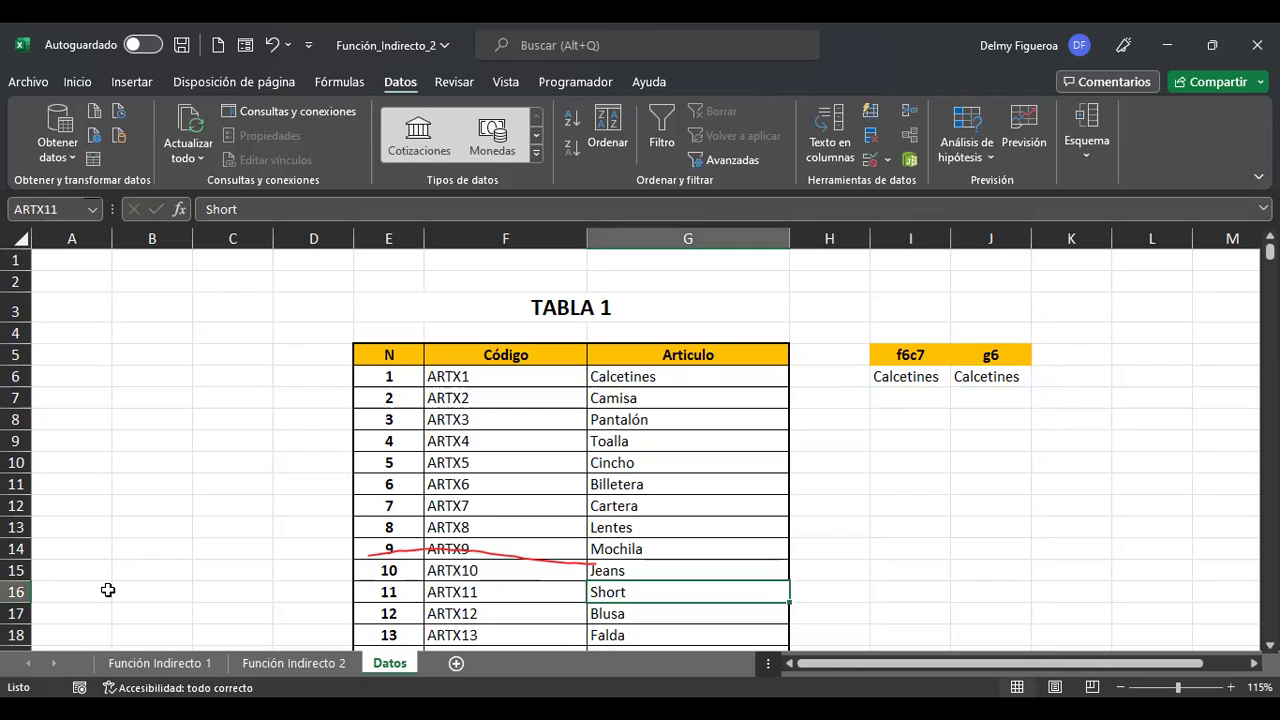
pyautogui.press('Left')
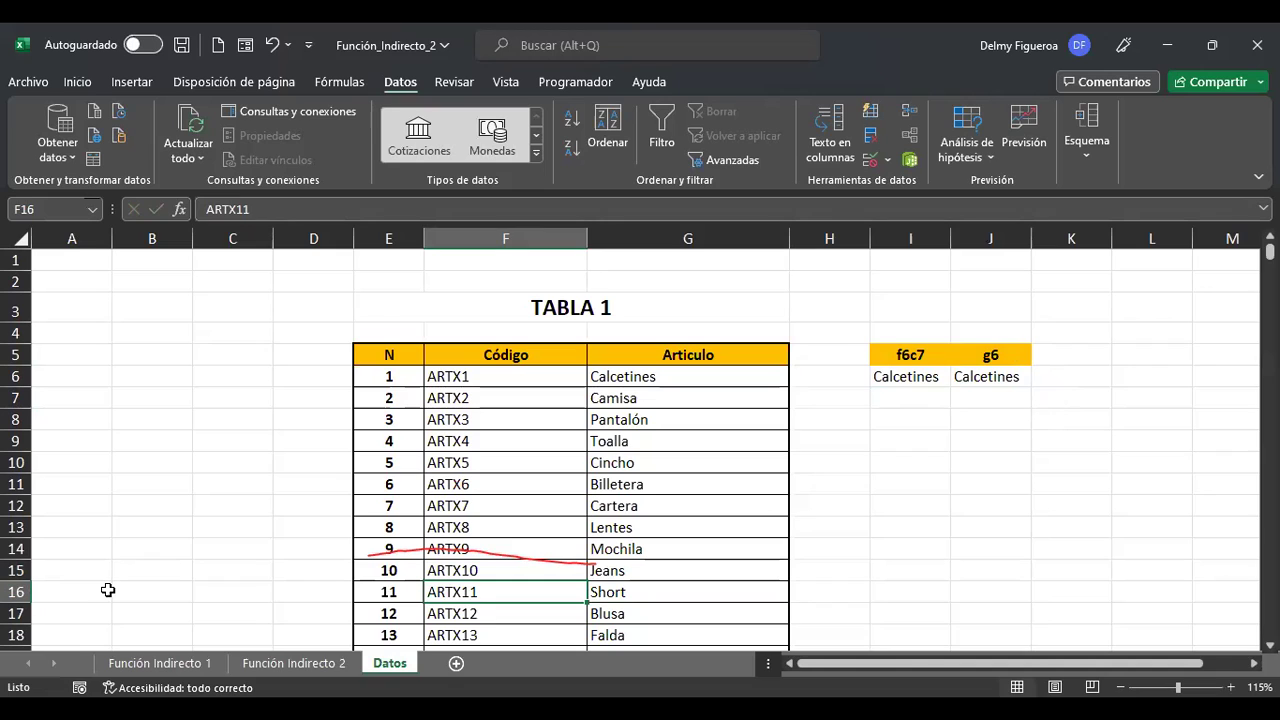
# Count the columns from A through F to work out the column number of the ARTX11 code cell.
pyautogui.click(72, 239)
pyautogui.click(198, 238)
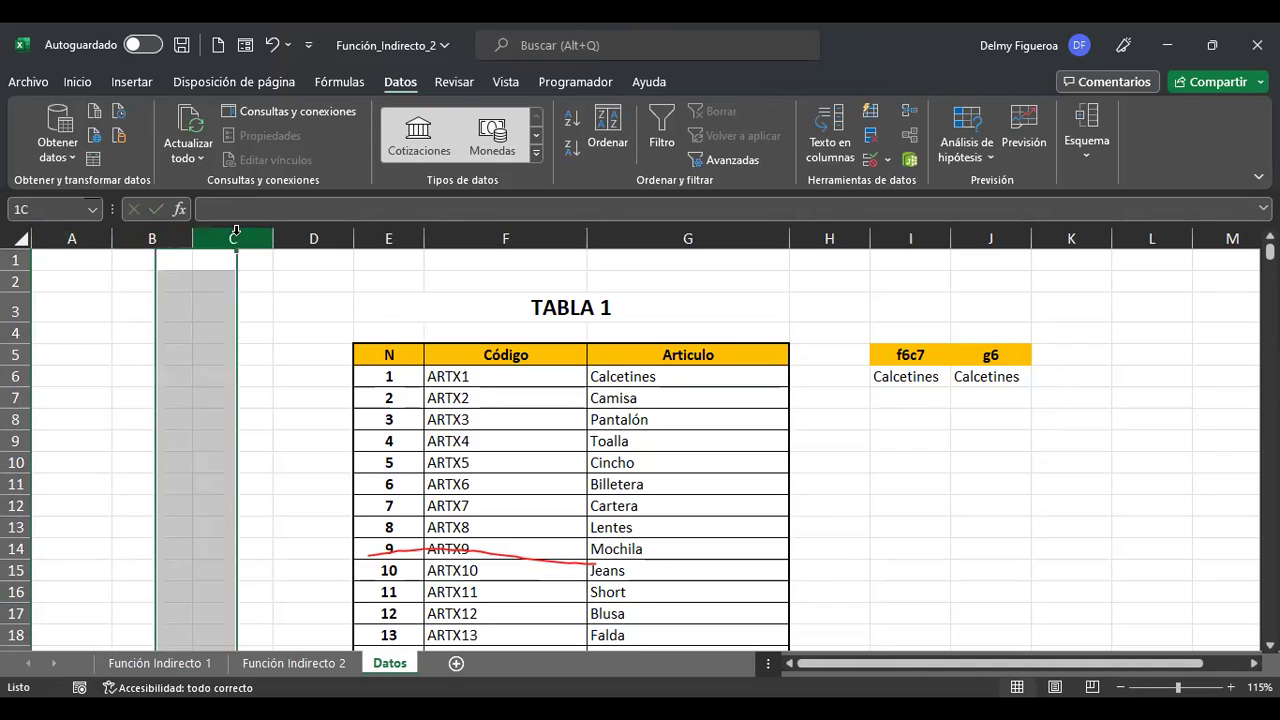
pyautogui.click(320, 238)
pyautogui.click(392, 235)
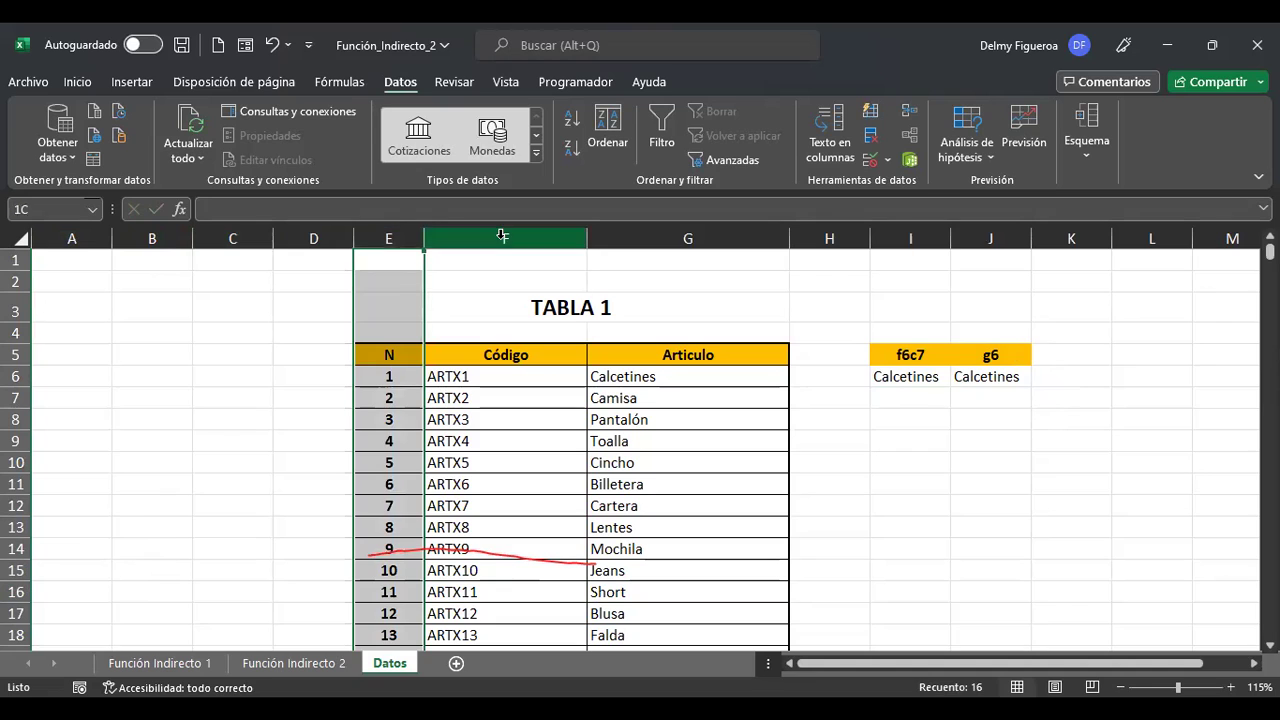
pyautogui.click(501, 238)
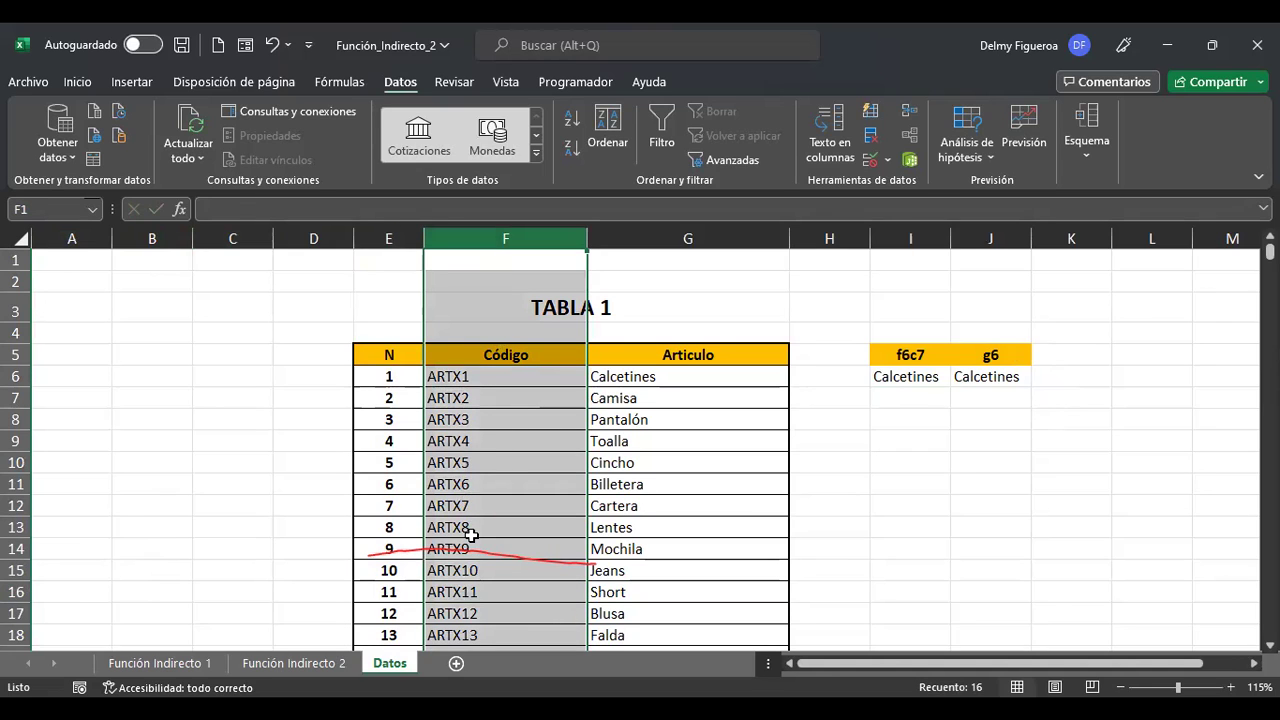
pyautogui.click(500, 592)
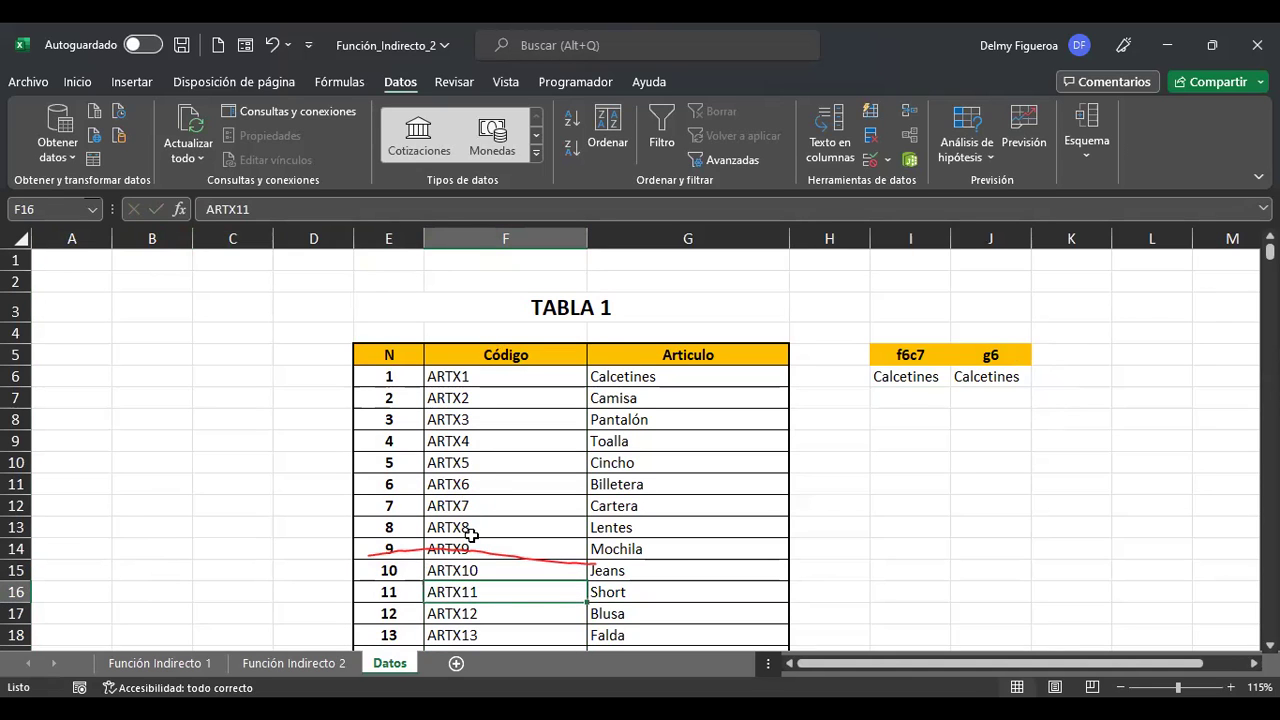
# Replace the reference text in cell I5 with f16c6.
pyautogui.click(905, 354)
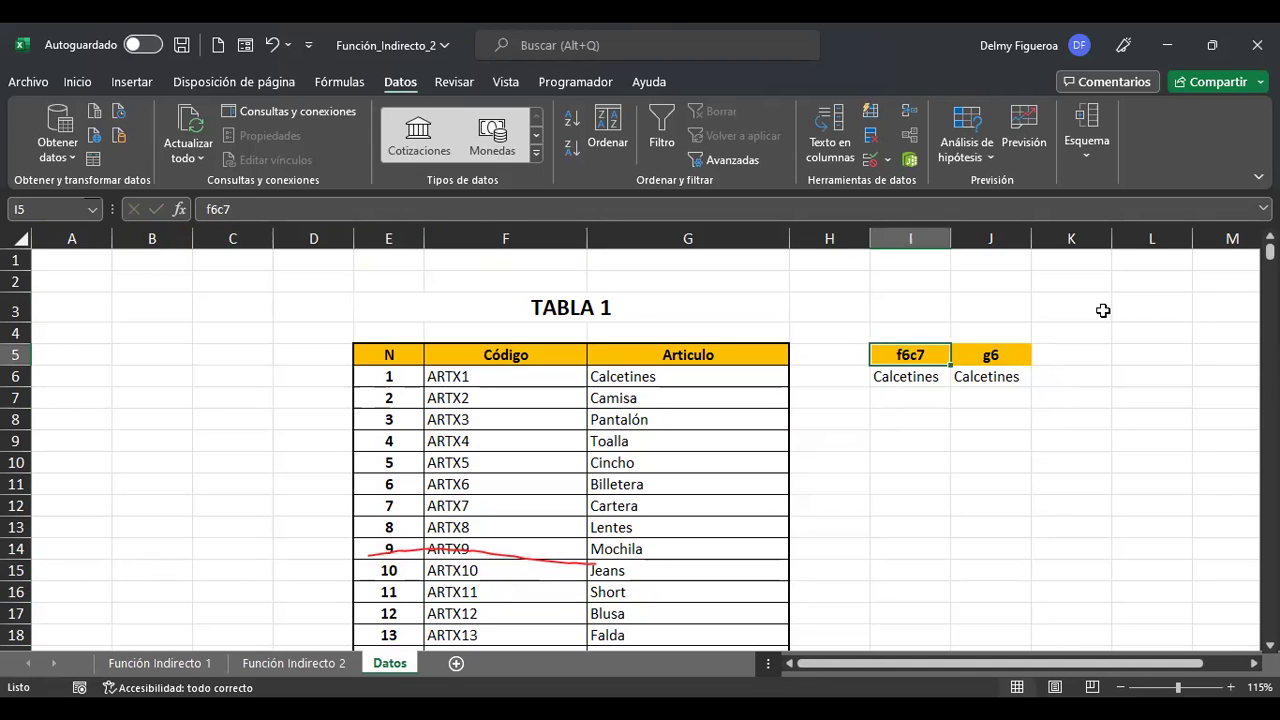
pyautogui.write('f16')
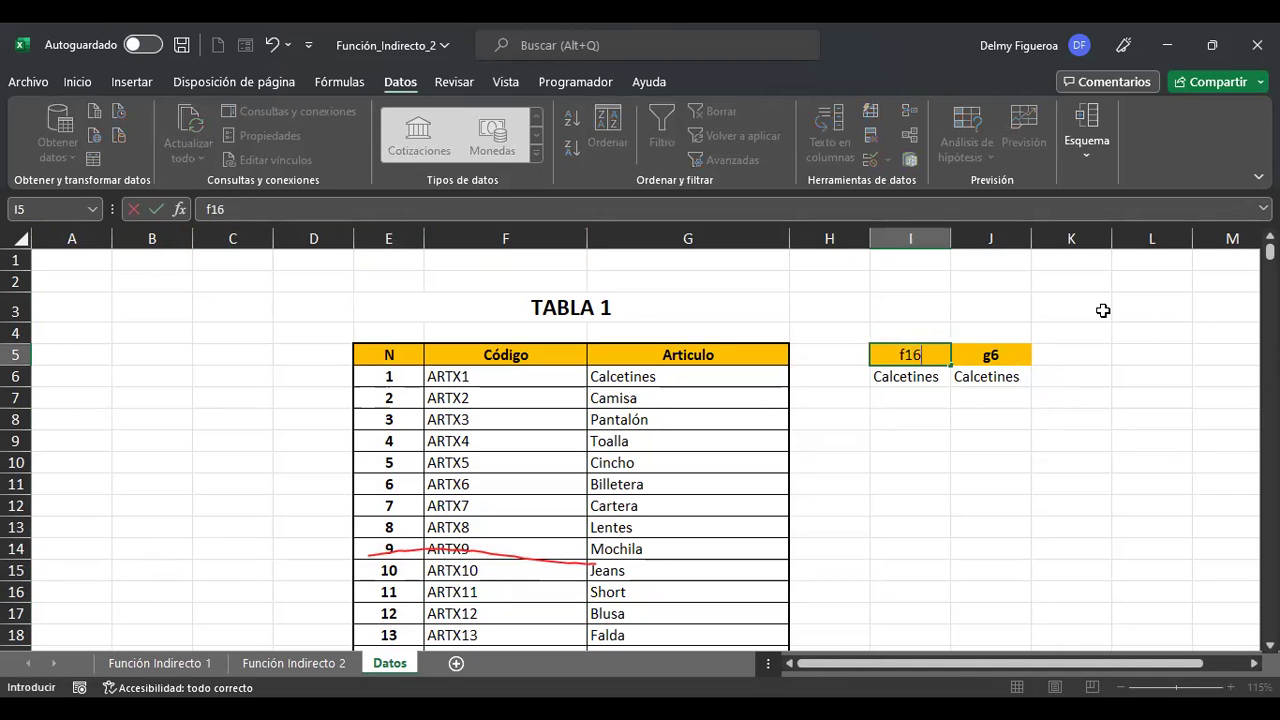
pyautogui.write('c6')
pyautogui.press('Return')
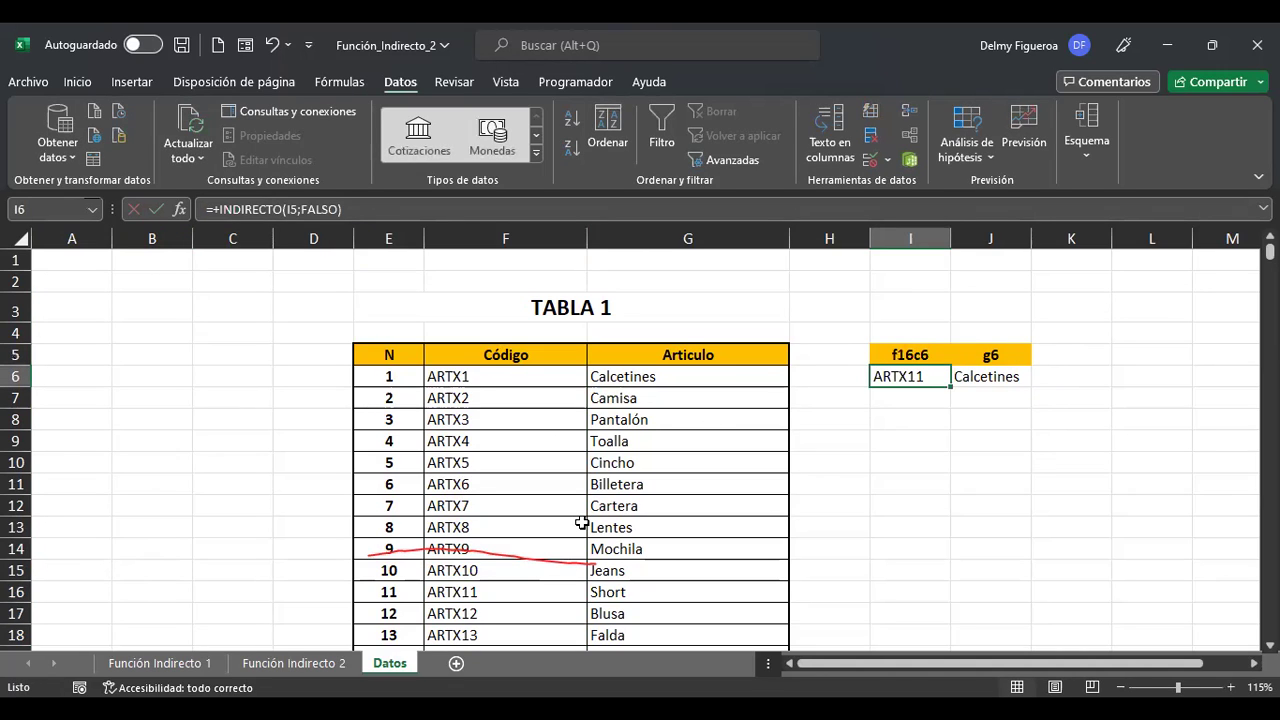
# Compare the INDIRECTO formulas in I6 and J6, examining which one carries the FALSO argument for its reference style.
pyautogui.press('F2')
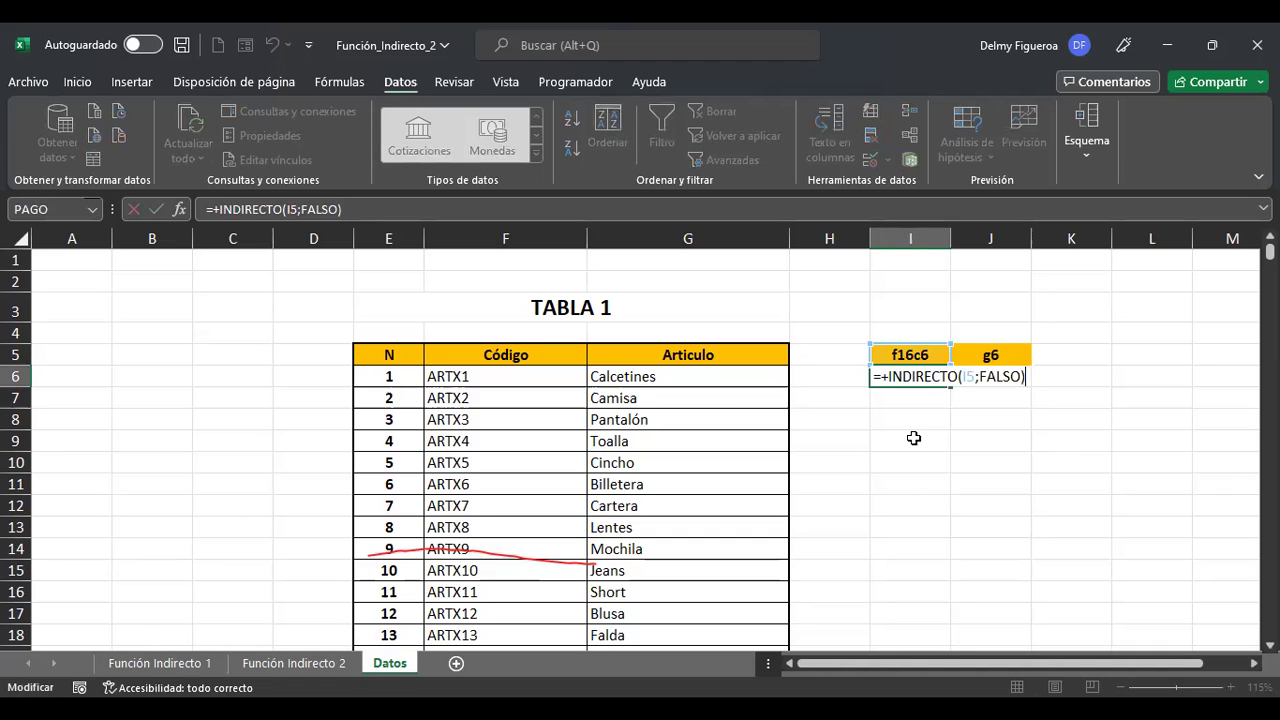
pyautogui.press('Return')
pyautogui.press('Up')
pyautogui.click(1005, 376)
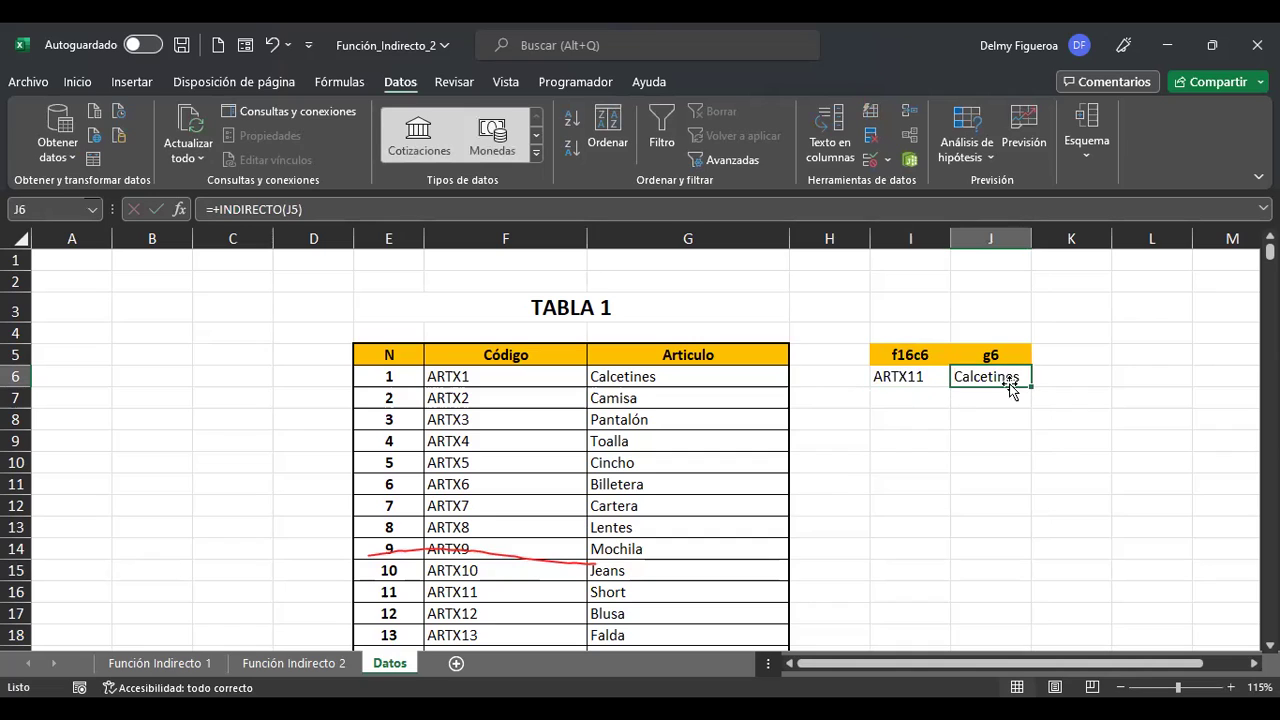
pyautogui.press('F2')
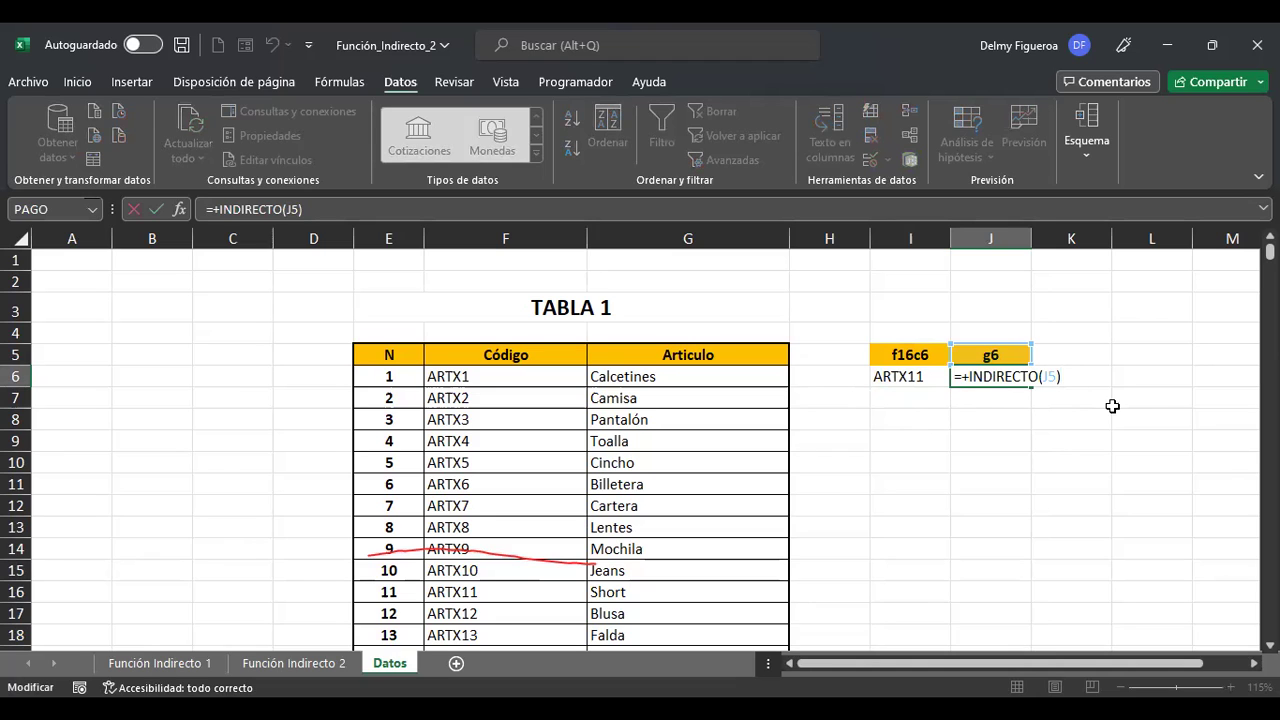
pyautogui.press('Return')
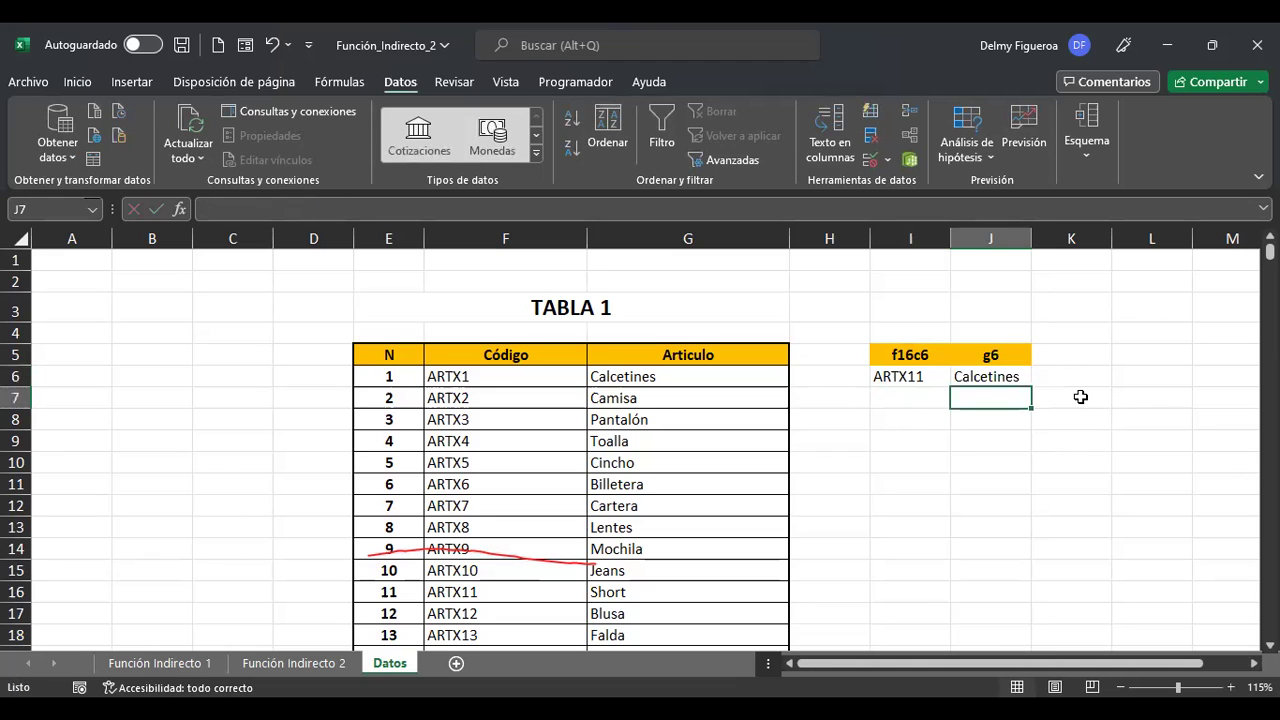
pyautogui.click(903, 378)
pyautogui.press('F2')
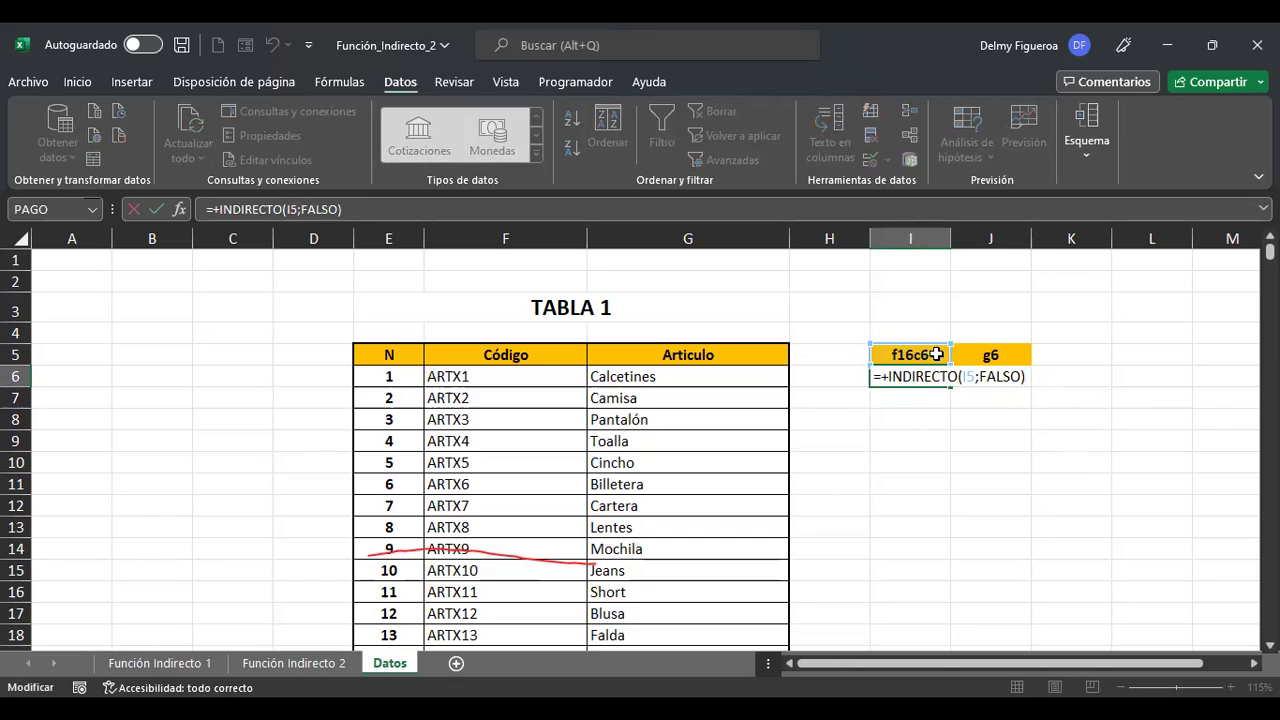
pyautogui.press('Return')
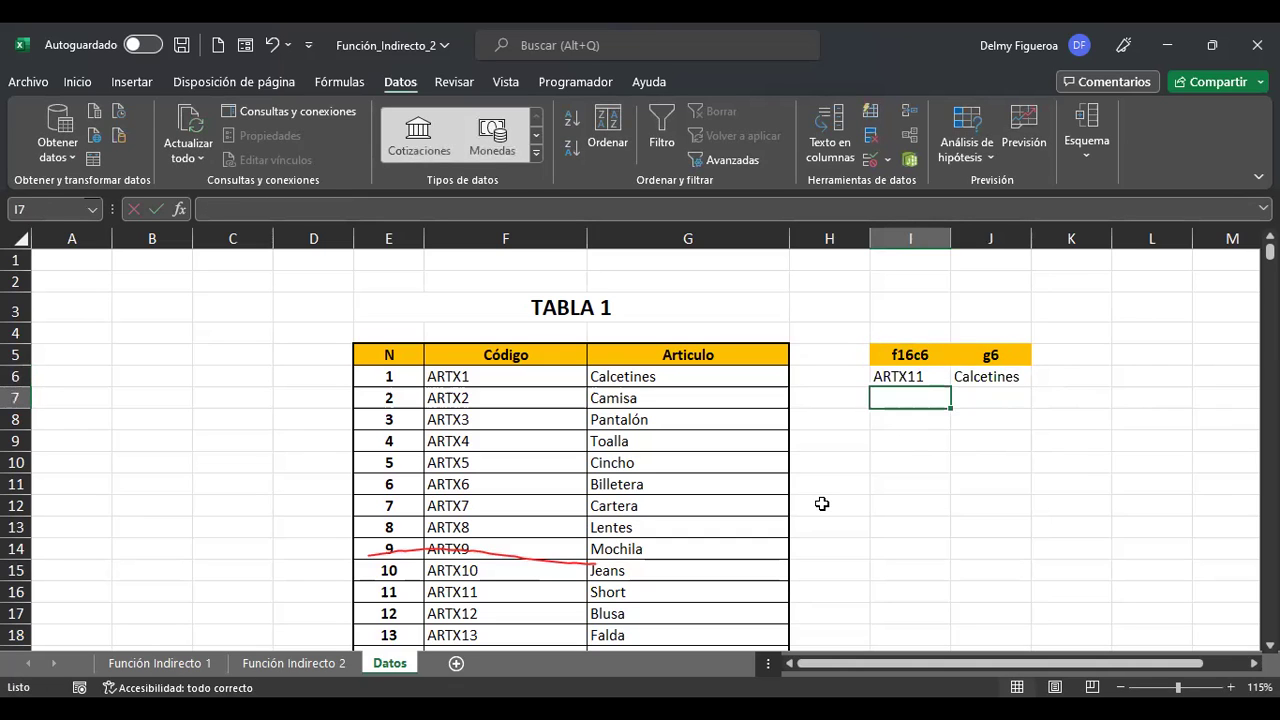
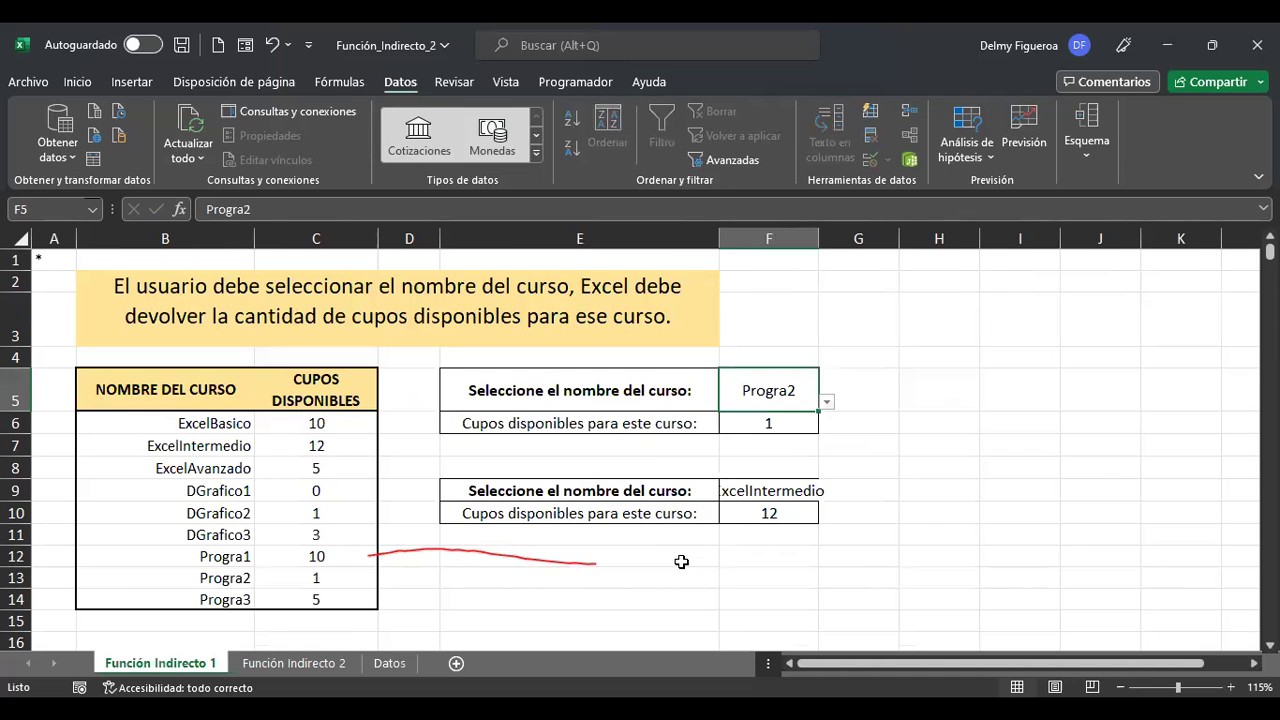
# Review the Función Indirecto 1 and Función Indirecto 2 exercises, including the article formula in E8, and return to the Datos sheet.
pyautogui.click(680, 558)
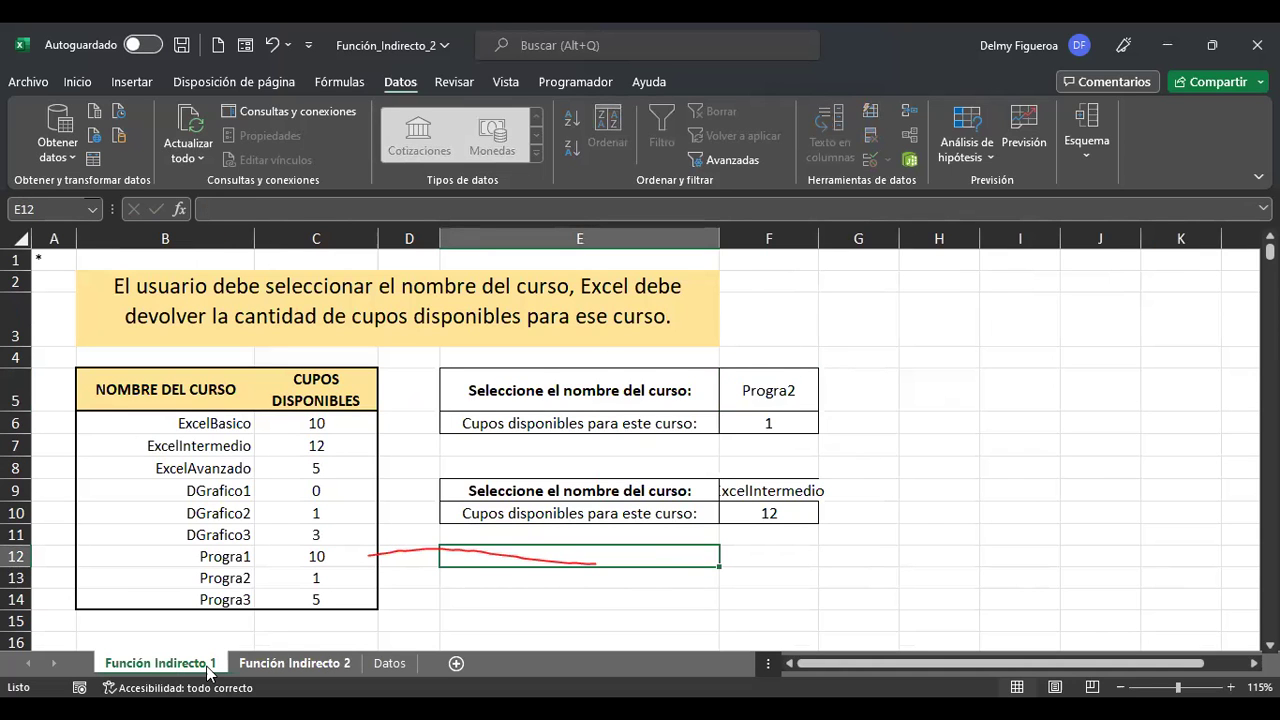
pyautogui.hotkey('ctrl', 'pagedown')
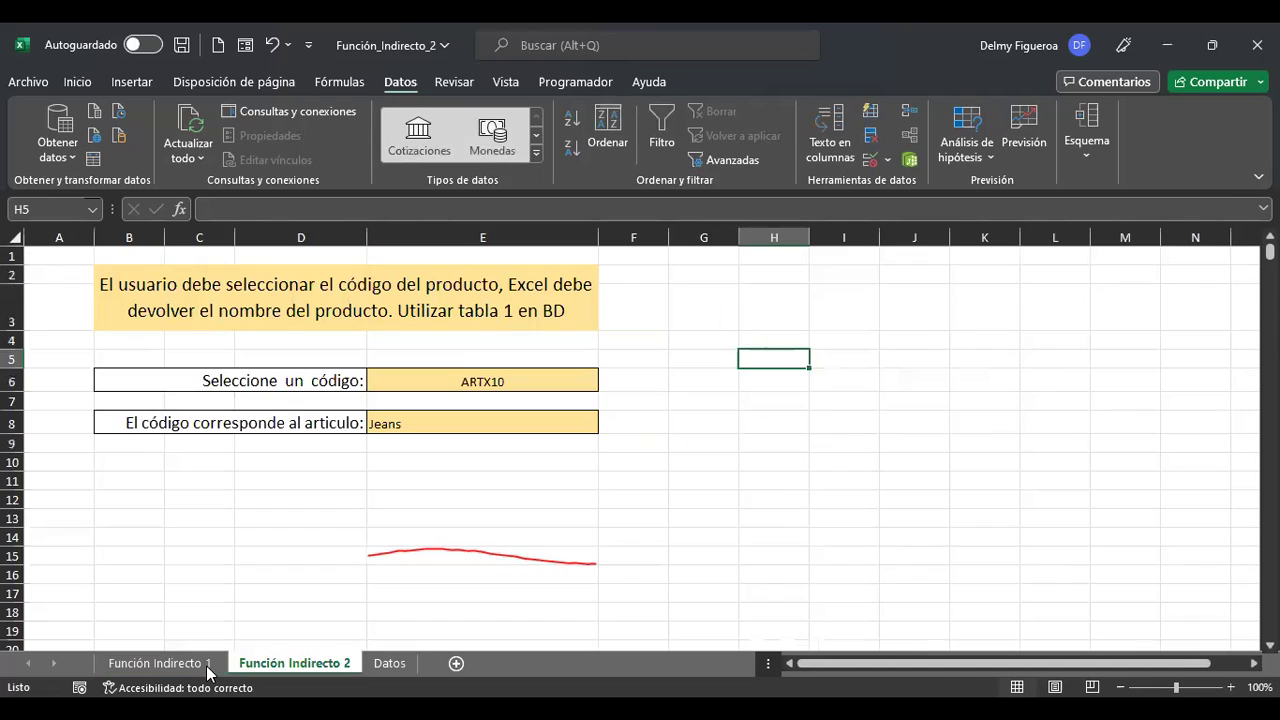
pyautogui.click(497, 372)
pyautogui.click(503, 414)
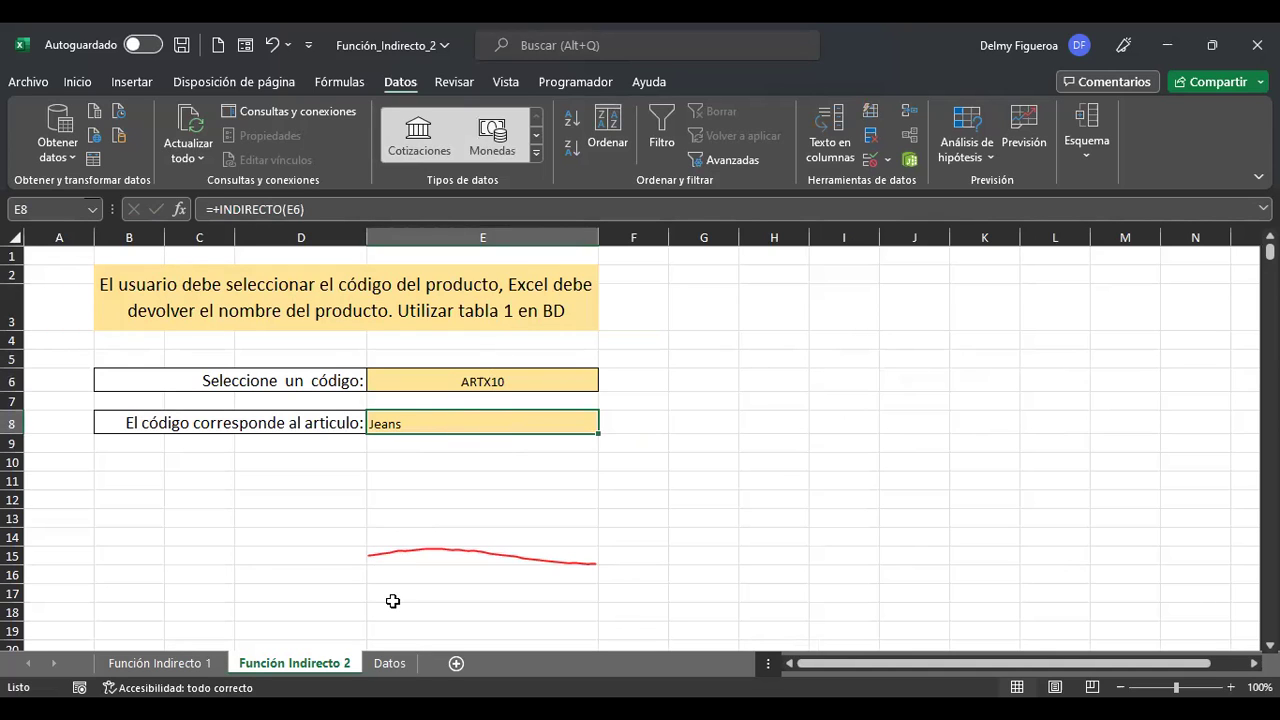
pyautogui.hotkey('ctrl', 'pagedown')
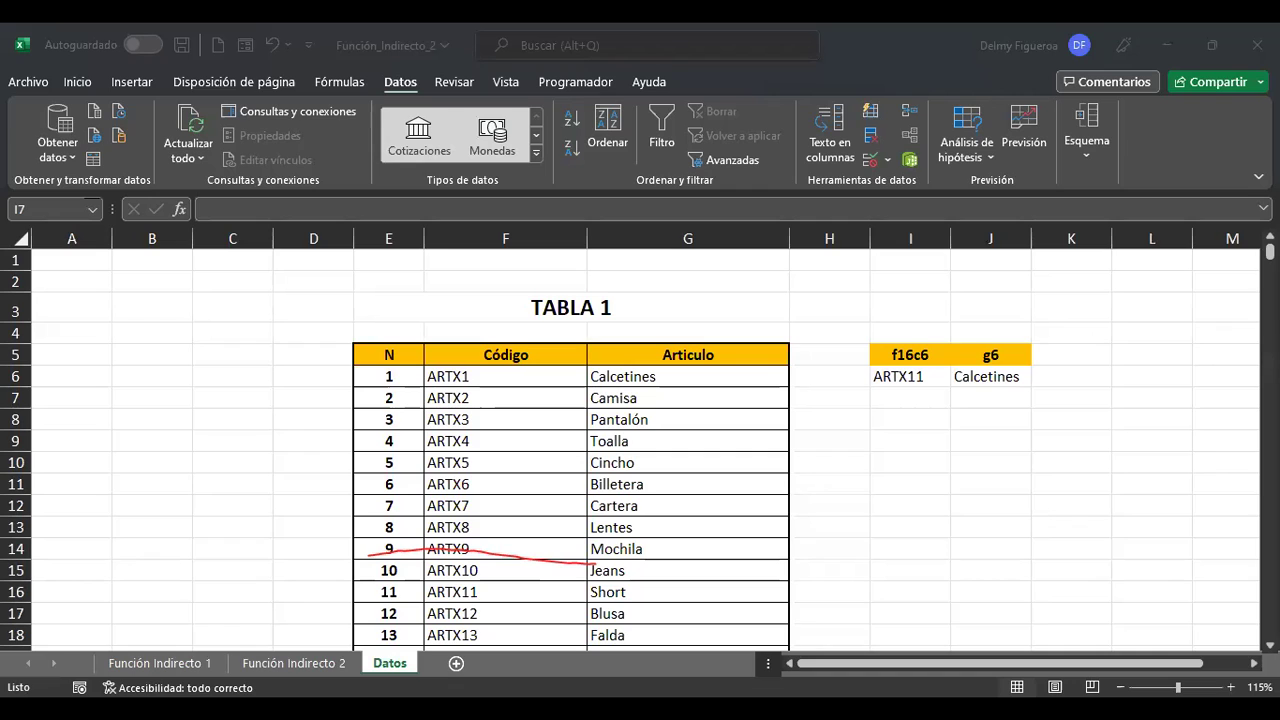
pyautogui.hotkey('alt', 'Tab')
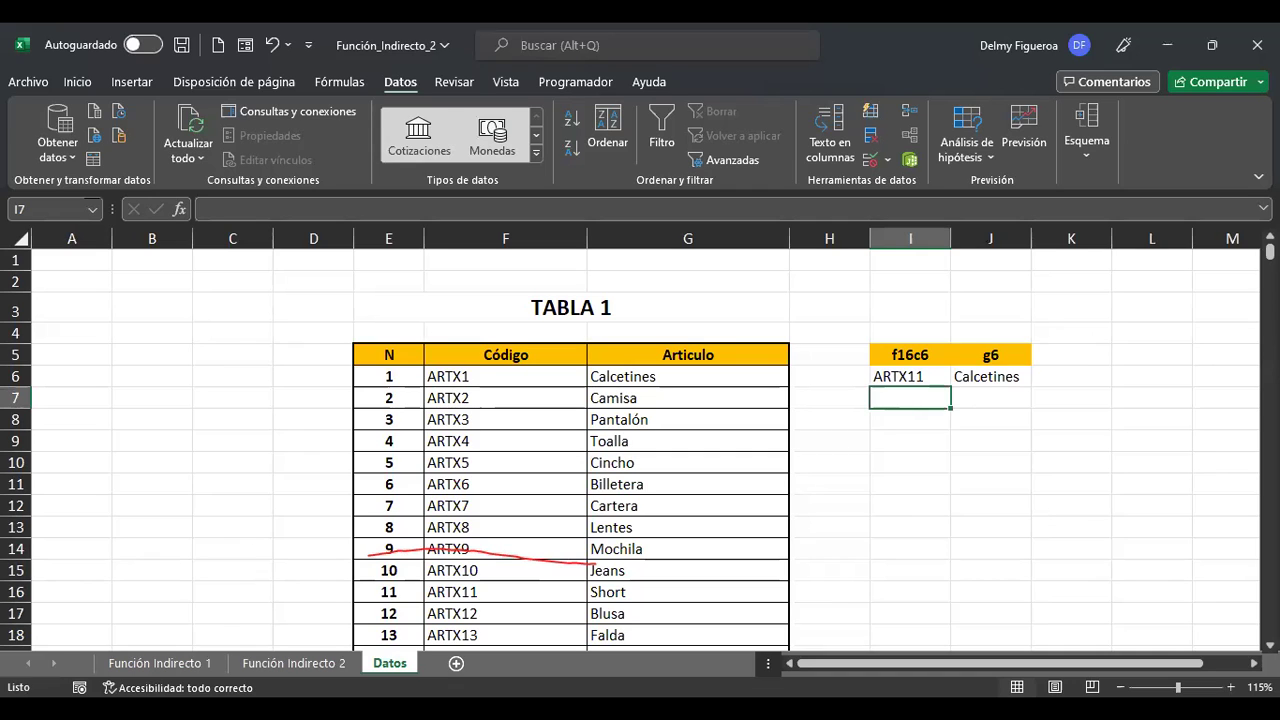
pyautogui.hotkey('alt', 'Tab')
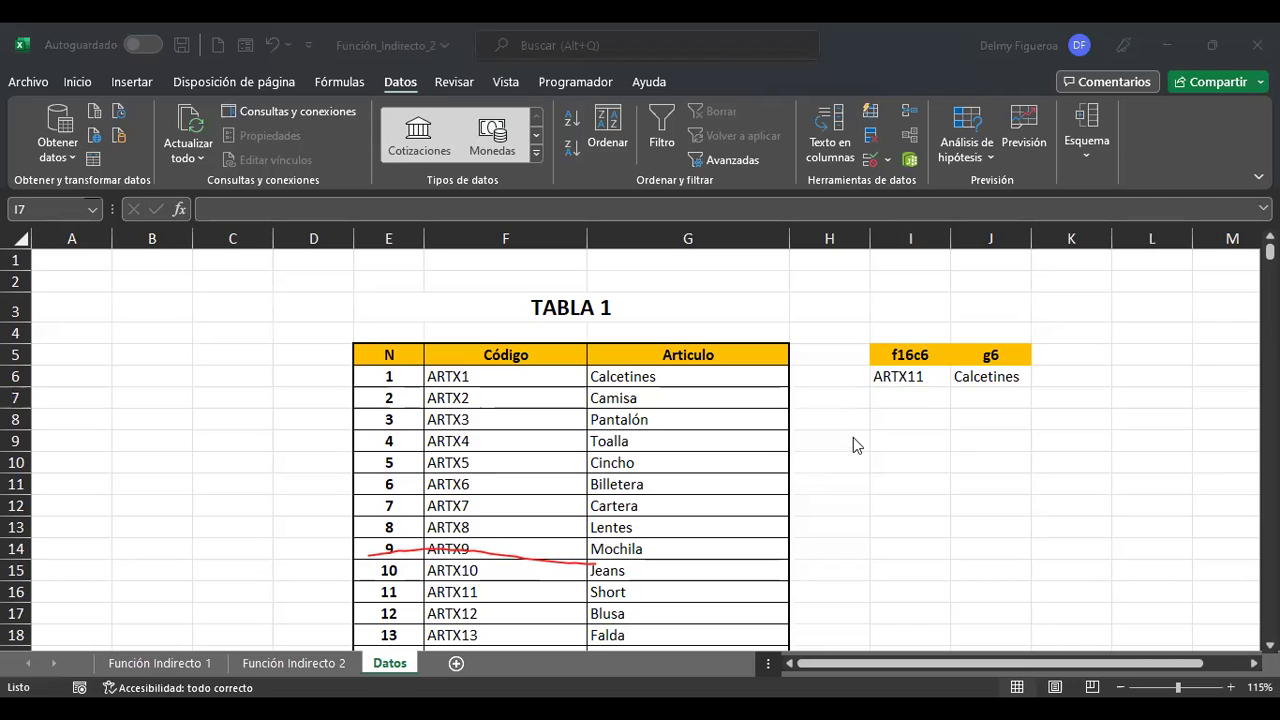
pyautogui.hotkey('alt', 'Tab')
# Add a new blank worksheet and set the font size of all its cells to 14.
pyautogui.hotkey('shift', 'F11')
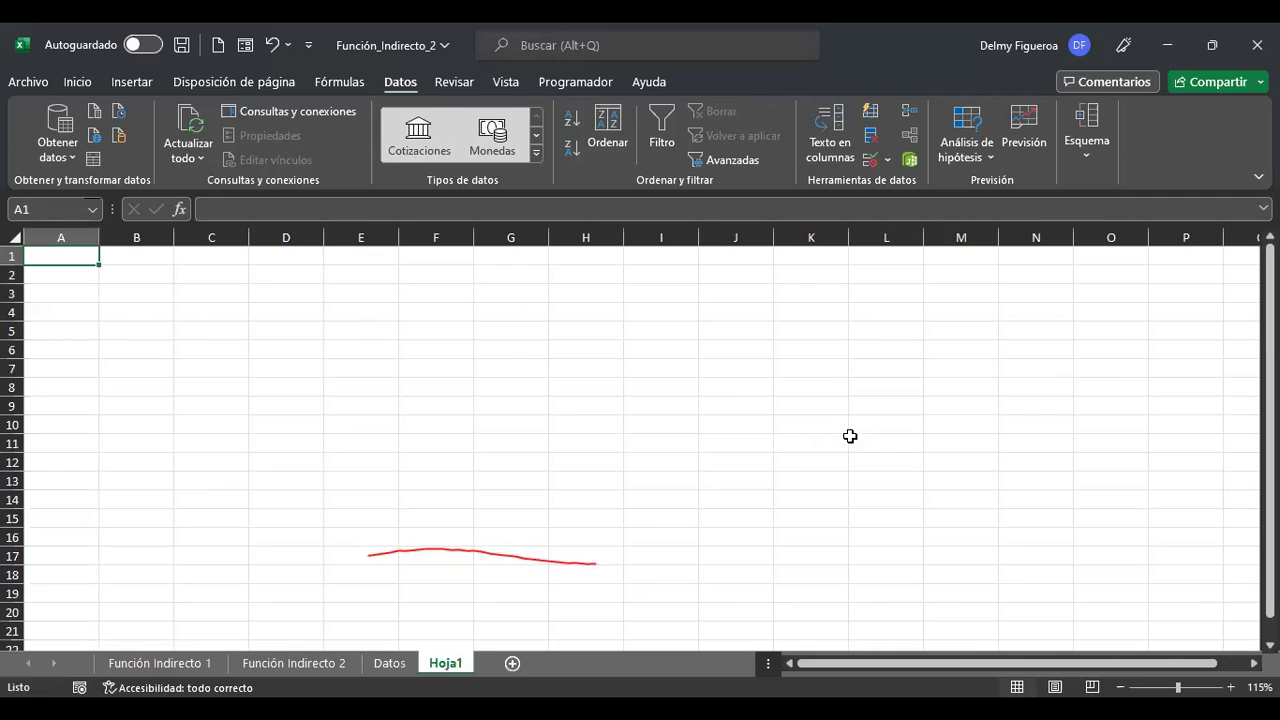
pyautogui.click(10, 236)
pyautogui.keyDown('ctrl'); pyautogui.scroll(2, 308, 425); pyautogui.keyUp('ctrl')
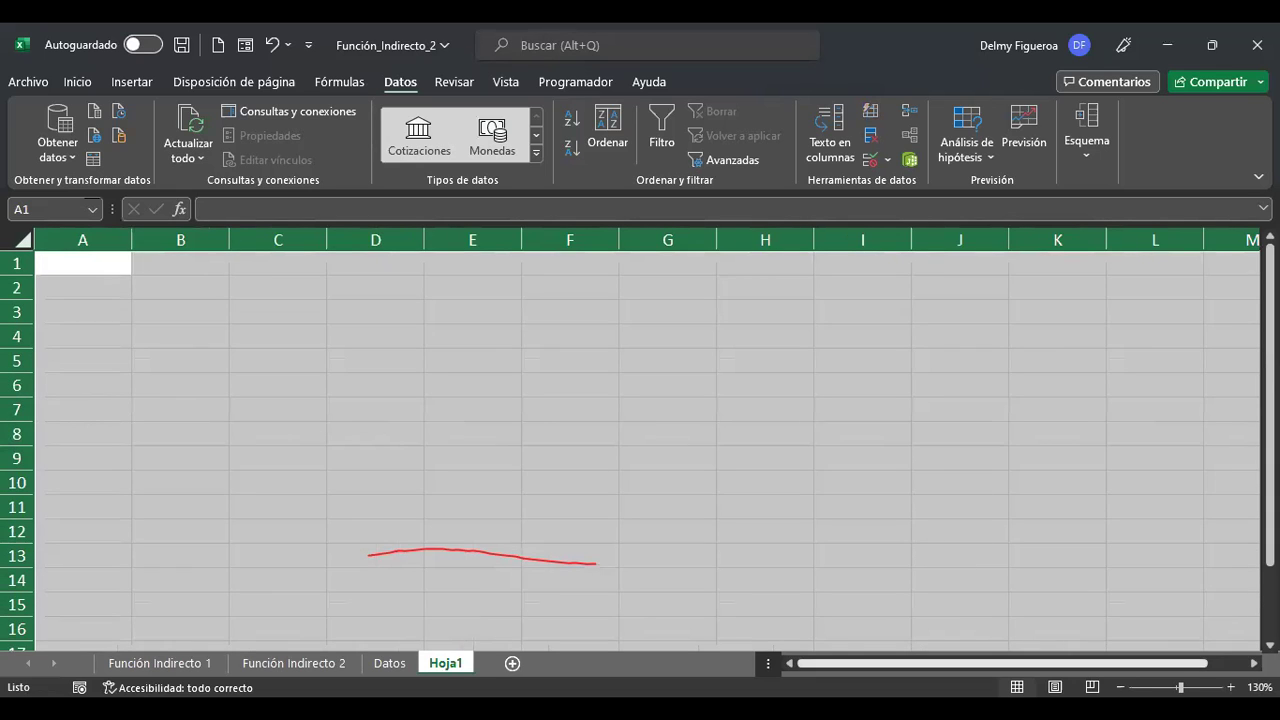
pyautogui.click(77, 83)
pyautogui.click(335, 117)
pyautogui.click(335, 117)
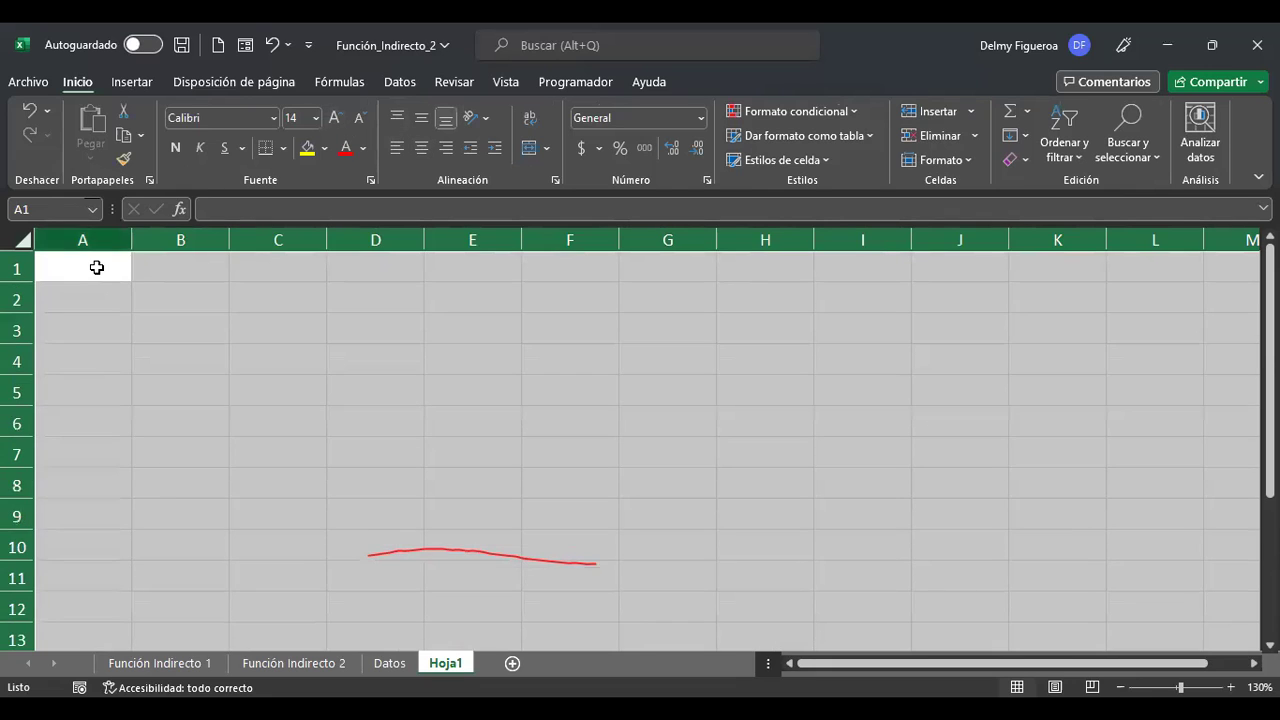
pyautogui.click(97, 267)
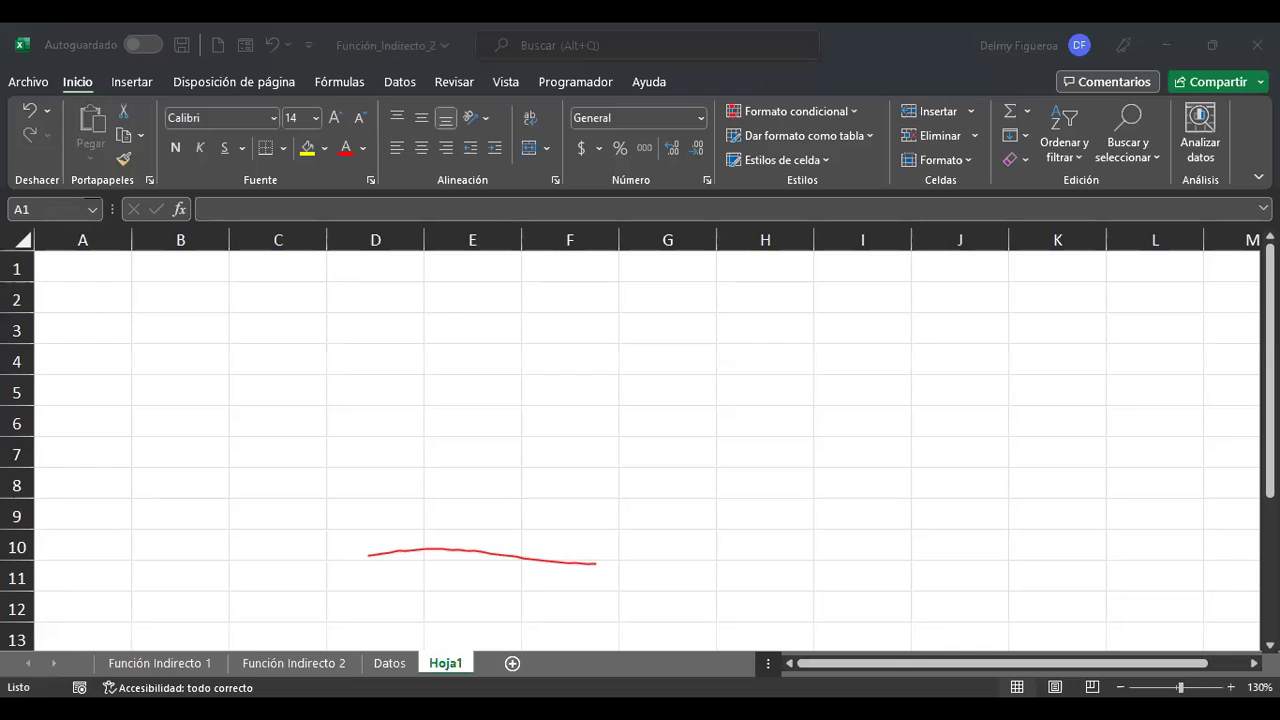
# Enter the heading Departamentos in cell A1 of the new sheet.
pyautogui.click(645, 222)
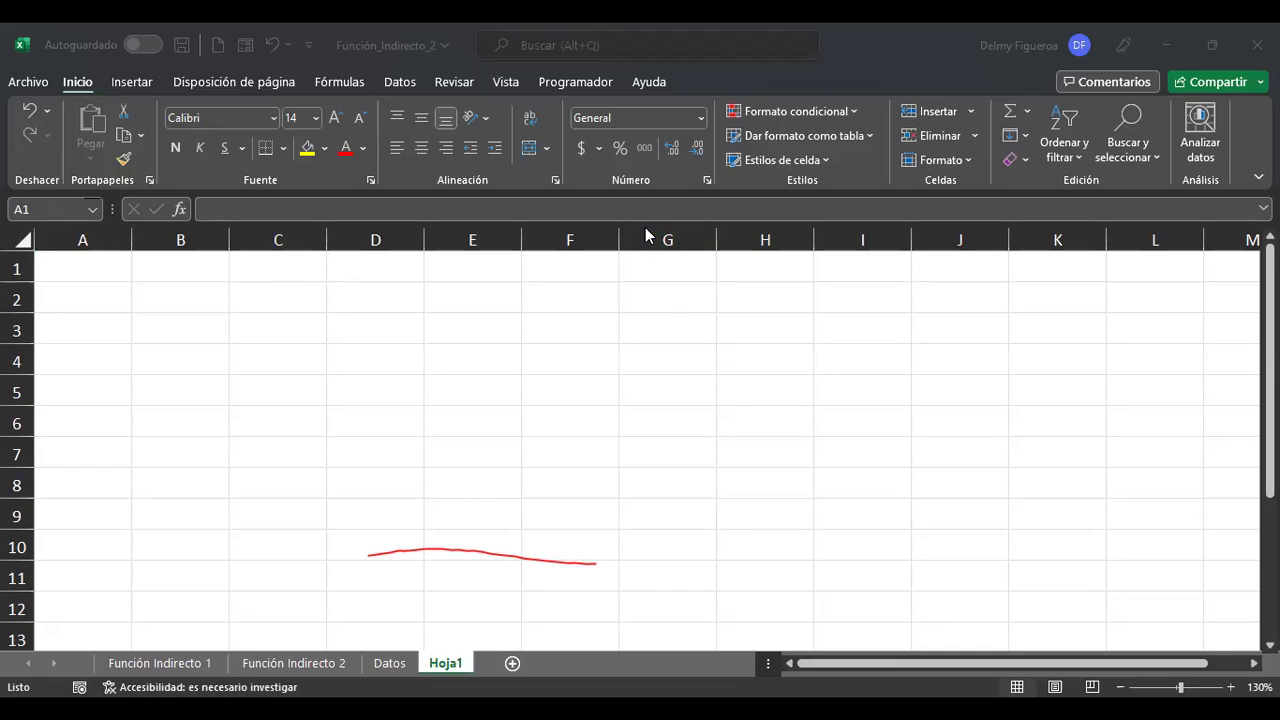
pyautogui.click(106, 271)
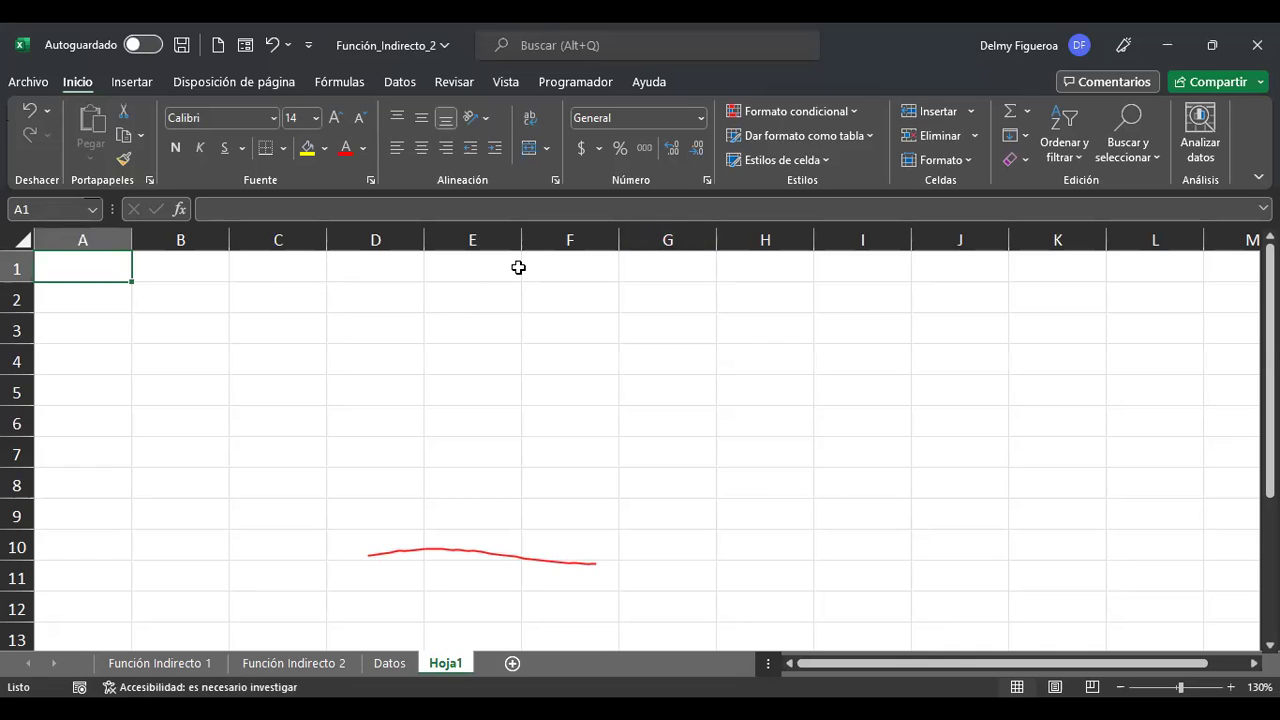
pyautogui.write('Departaent')
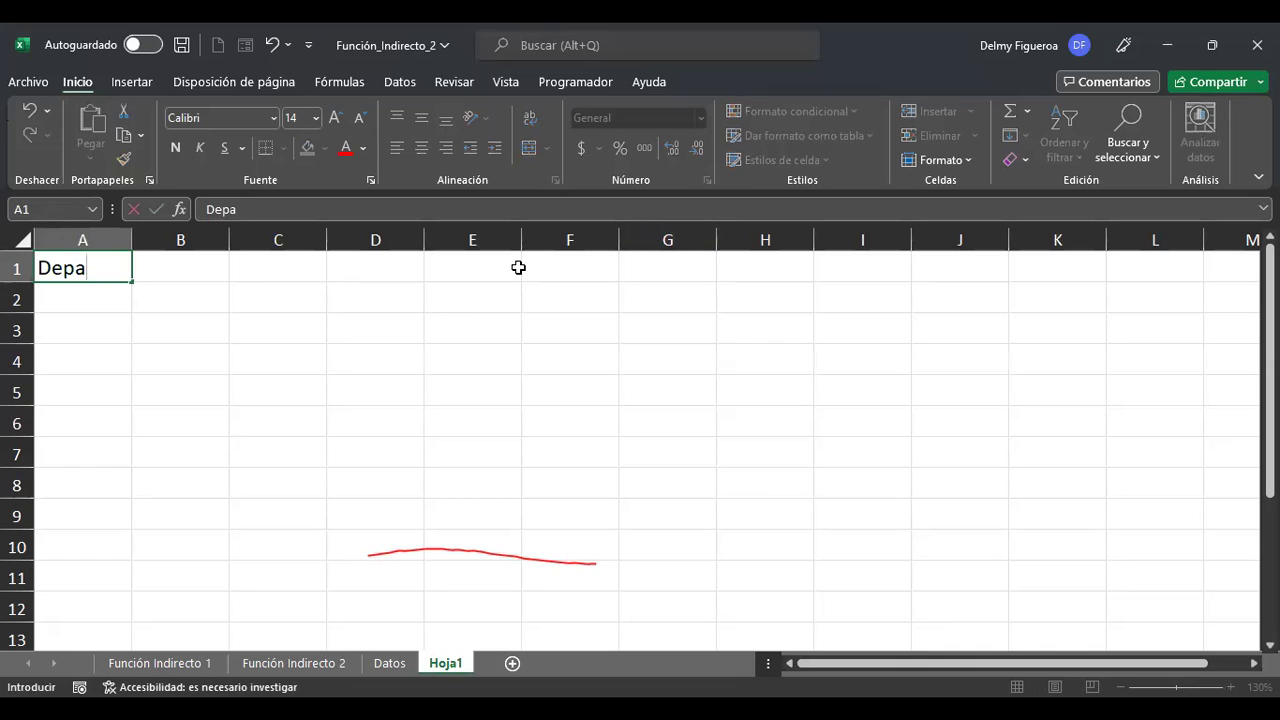
pyautogui.press('BackSpace')
pyautogui.press('BackSpace')
pyautogui.press('BackSpace')
pyautogui.write('mentos')
pyautogui.press('Return')
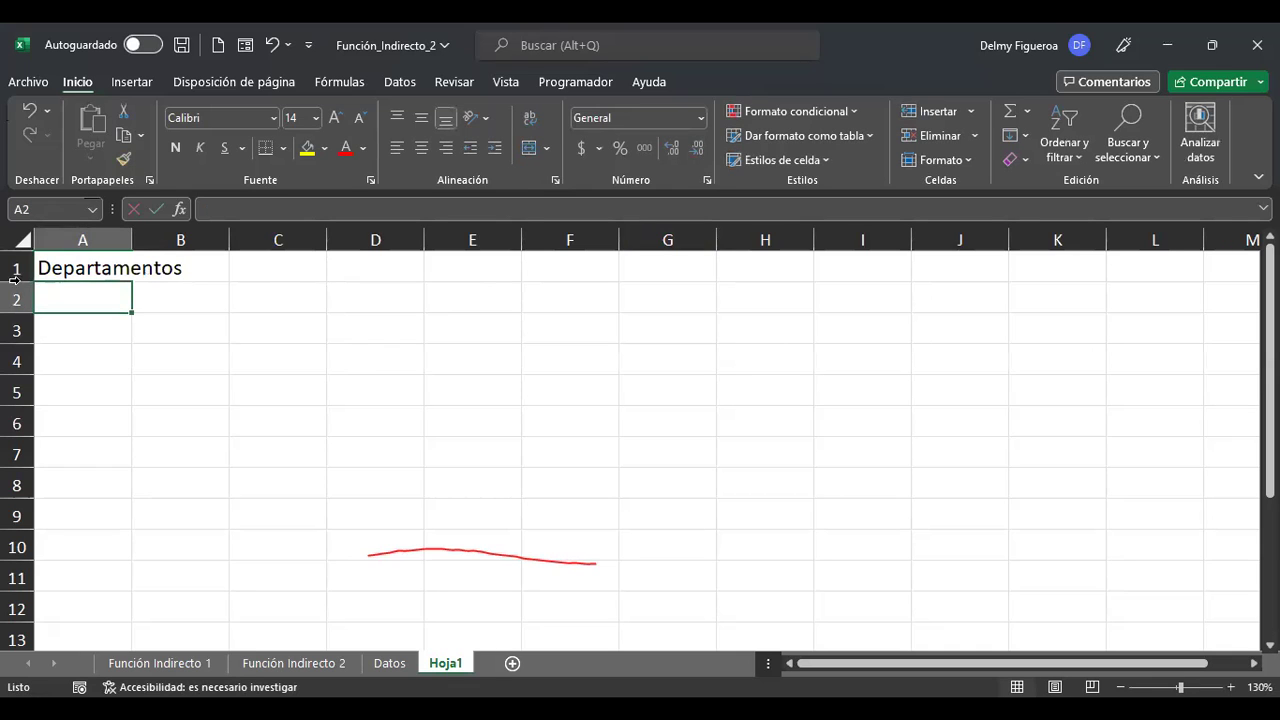
# Fit column A to its heading and enter San Salvador in A2 and San Vicente in A3.
pyautogui.doubleClick(131, 240)
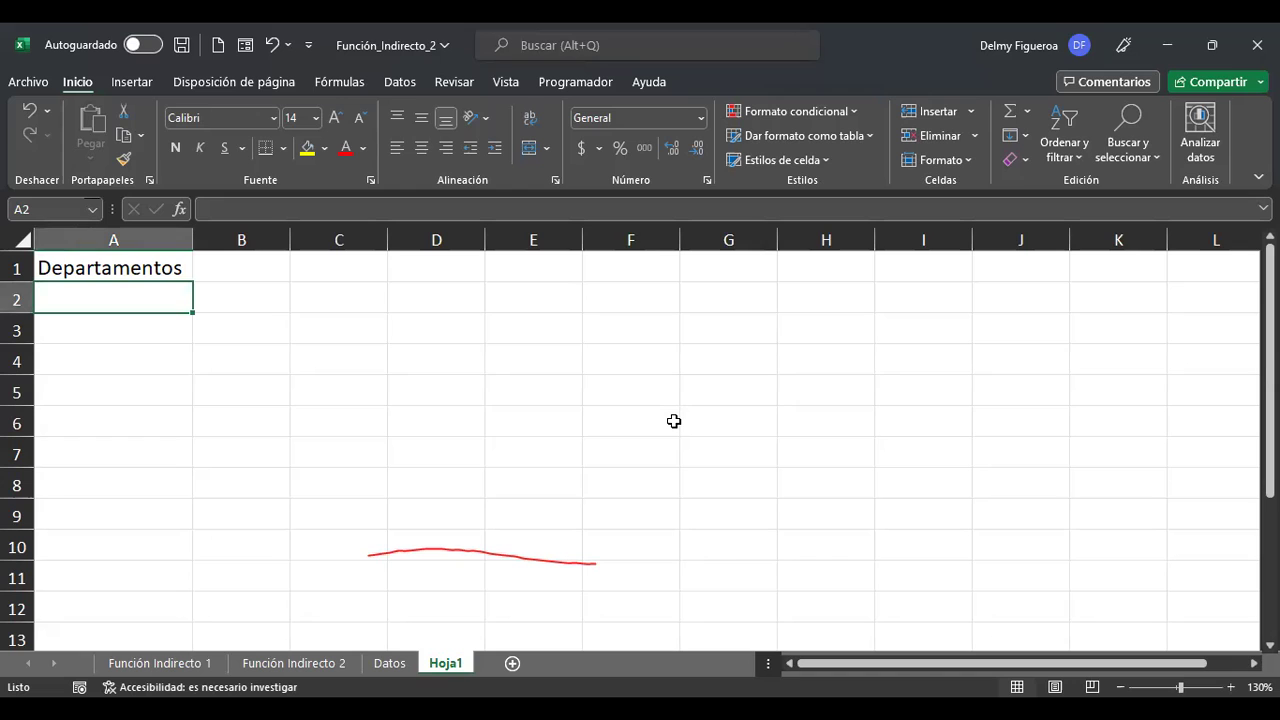
pyautogui.write('San Sav')
pyautogui.press('BackSpace')
pyautogui.write('lvador')
pyautogui.press('Return')
pyautogui.write('San ')
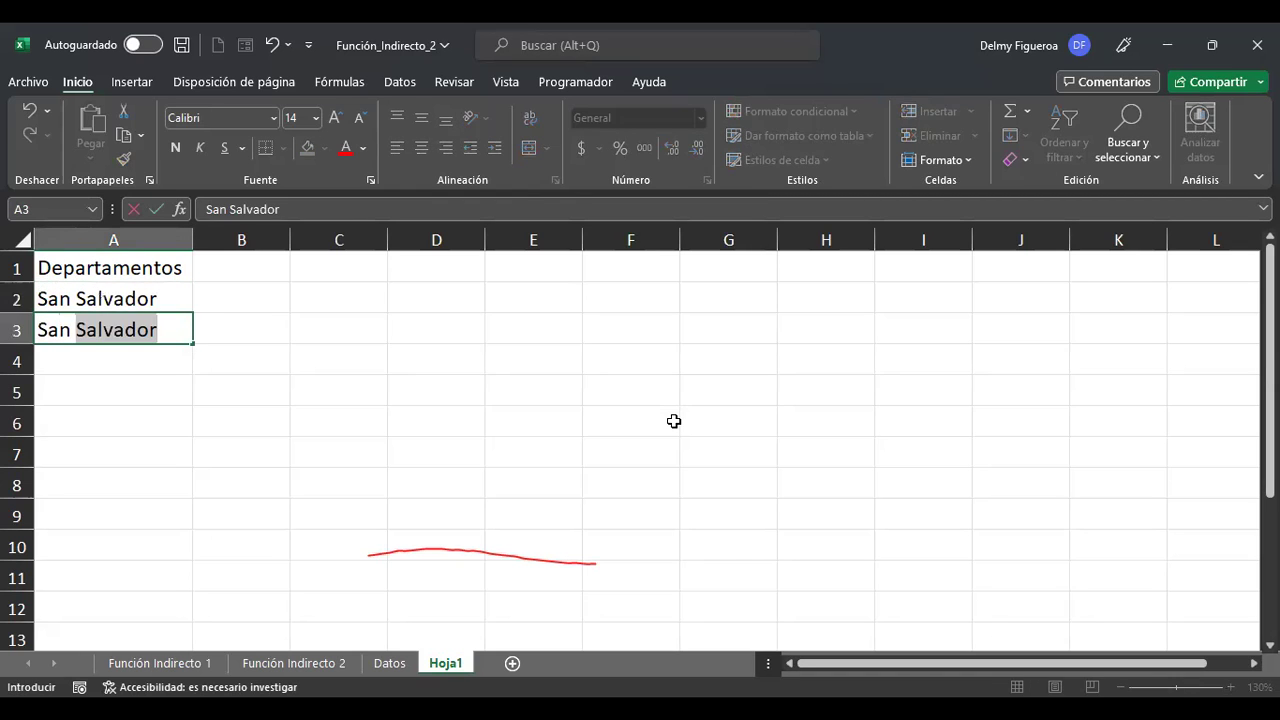
pyautogui.write('Vicente')
pyautogui.press('Return')
# Add Santa Ana in A4 as the third entry of the Departamentos list.
pyautogui.write('Sa')
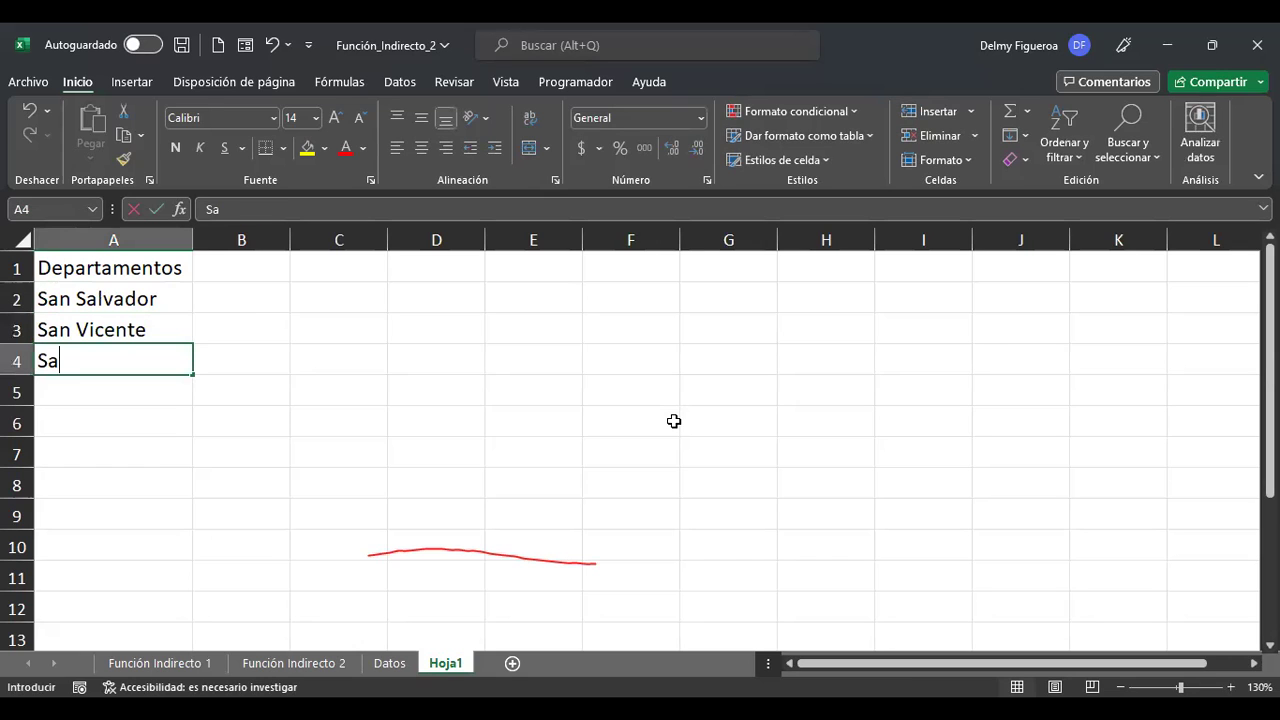
pyautogui.write('nta ana')
pyautogui.press('BackSpace')
pyautogui.press('BackSpace')
pyautogui.press('BackSpace')
pyautogui.press('BackSpace')
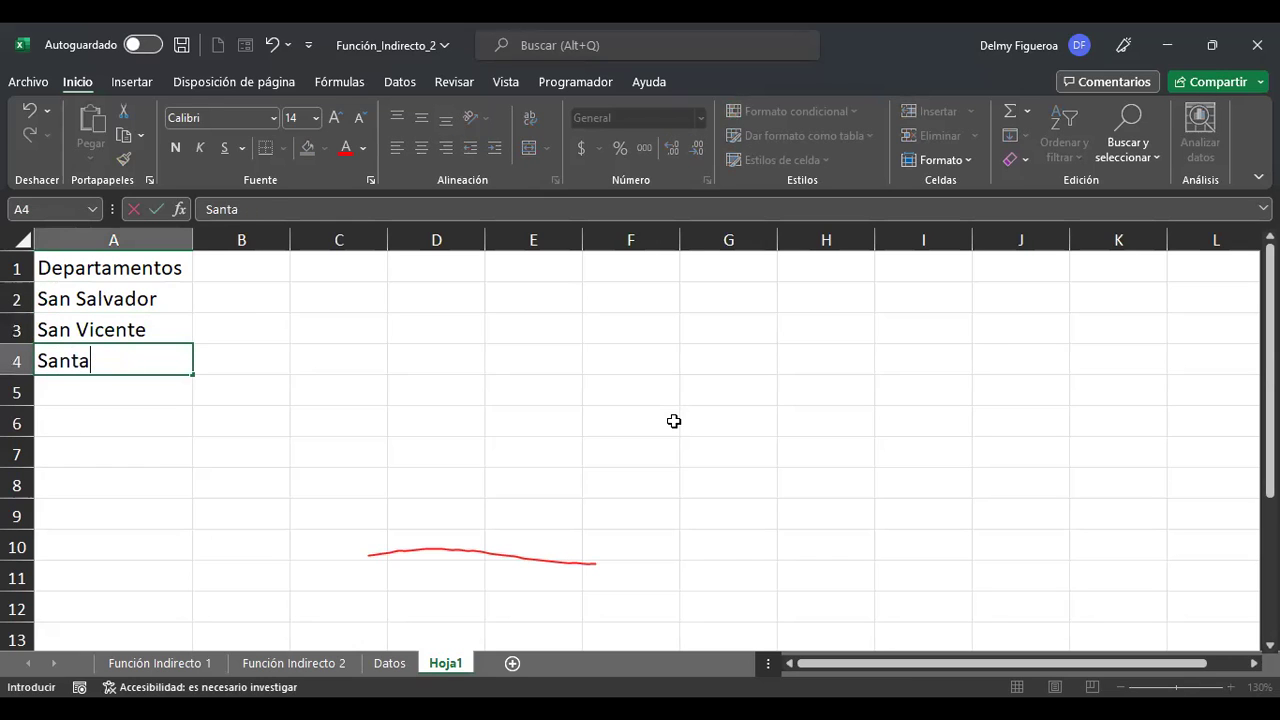
pyautogui.write('Ana')
pyautogui.press('Return')
# Enter the heading San Salvador in B1 and fit column B to its width.
pyautogui.press('Up')
pyautogui.press('Up')
pyautogui.press('Up')
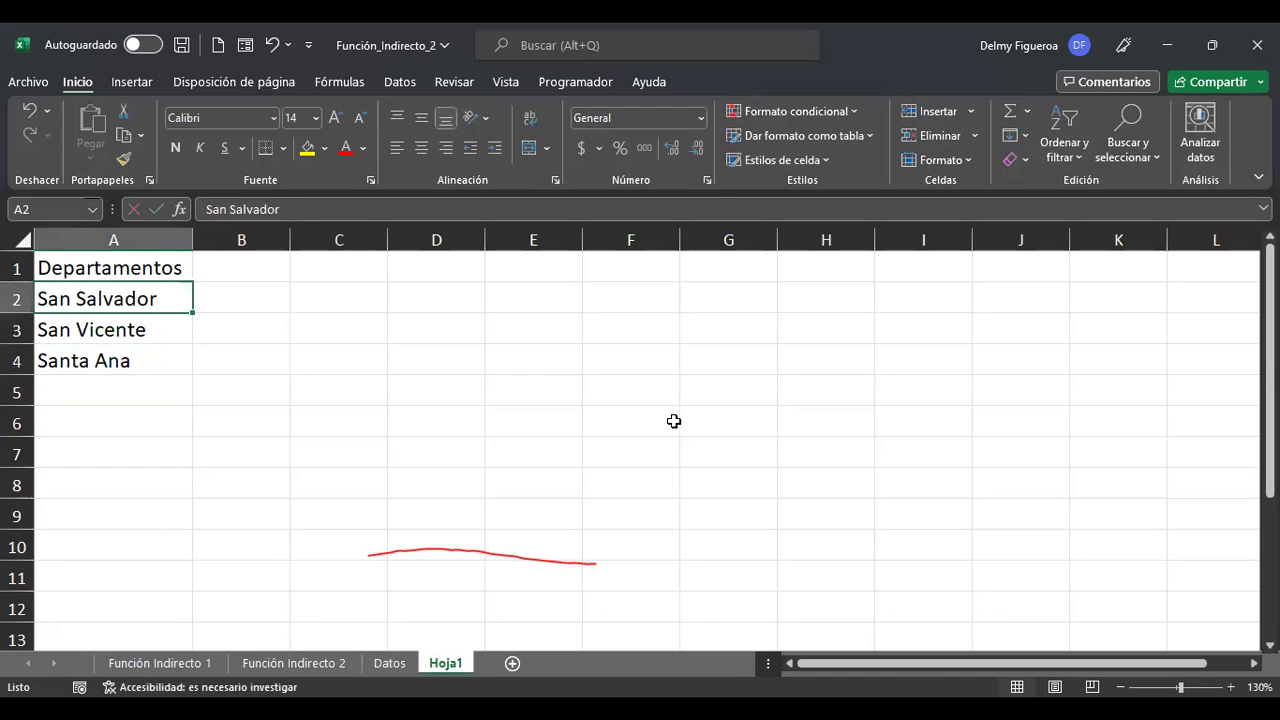
pyautogui.press('Right')
pyautogui.press('Up')
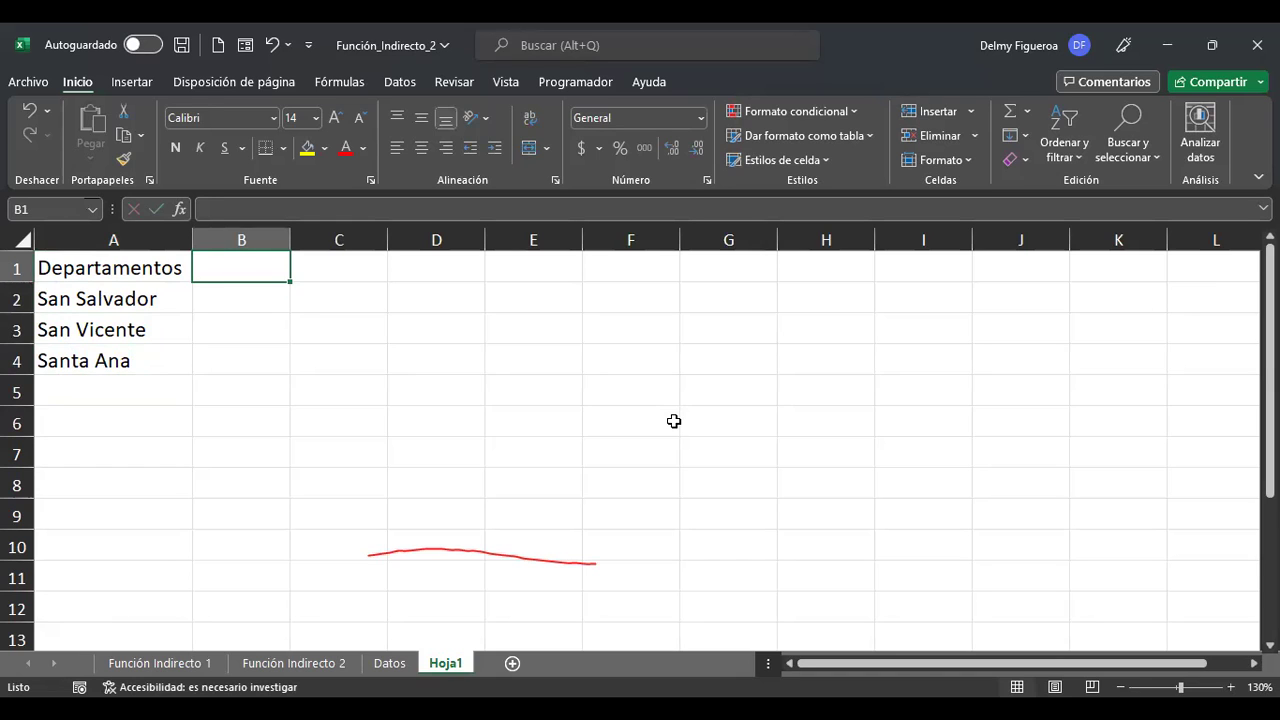
pyautogui.write('San Salvador')
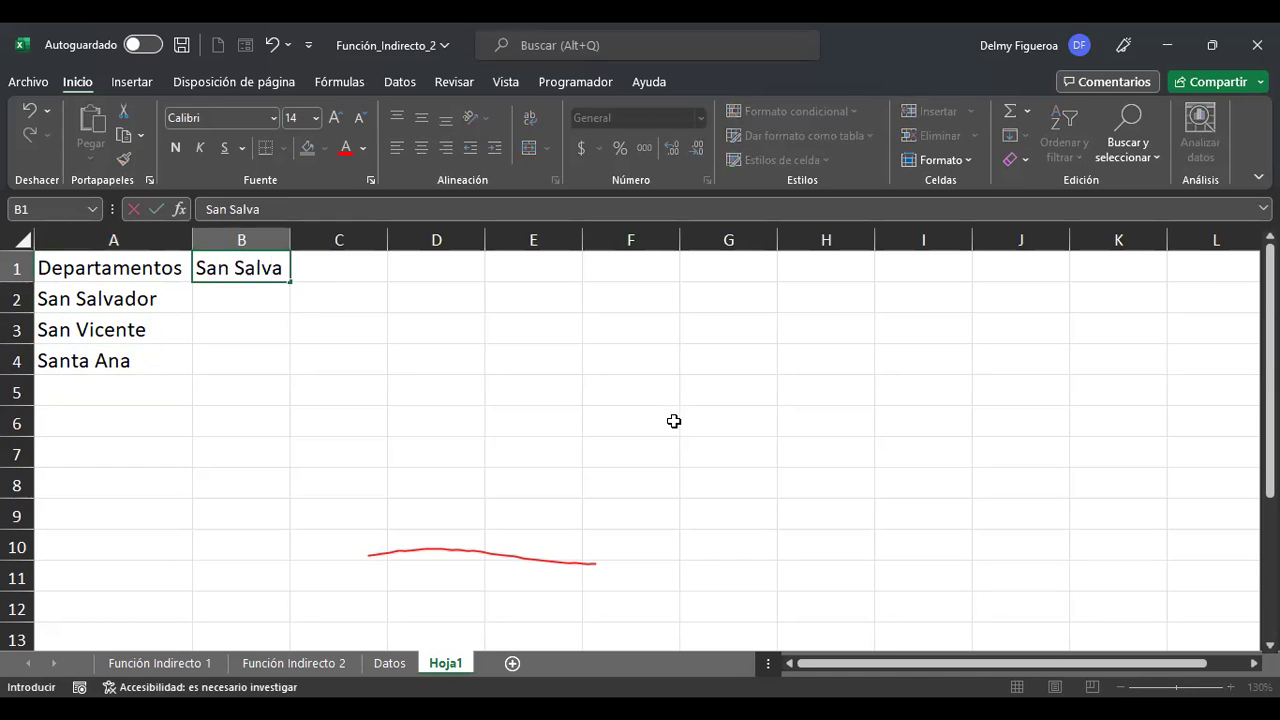
pyautogui.press('Return')
pyautogui.scroll(-1, 343, 314)
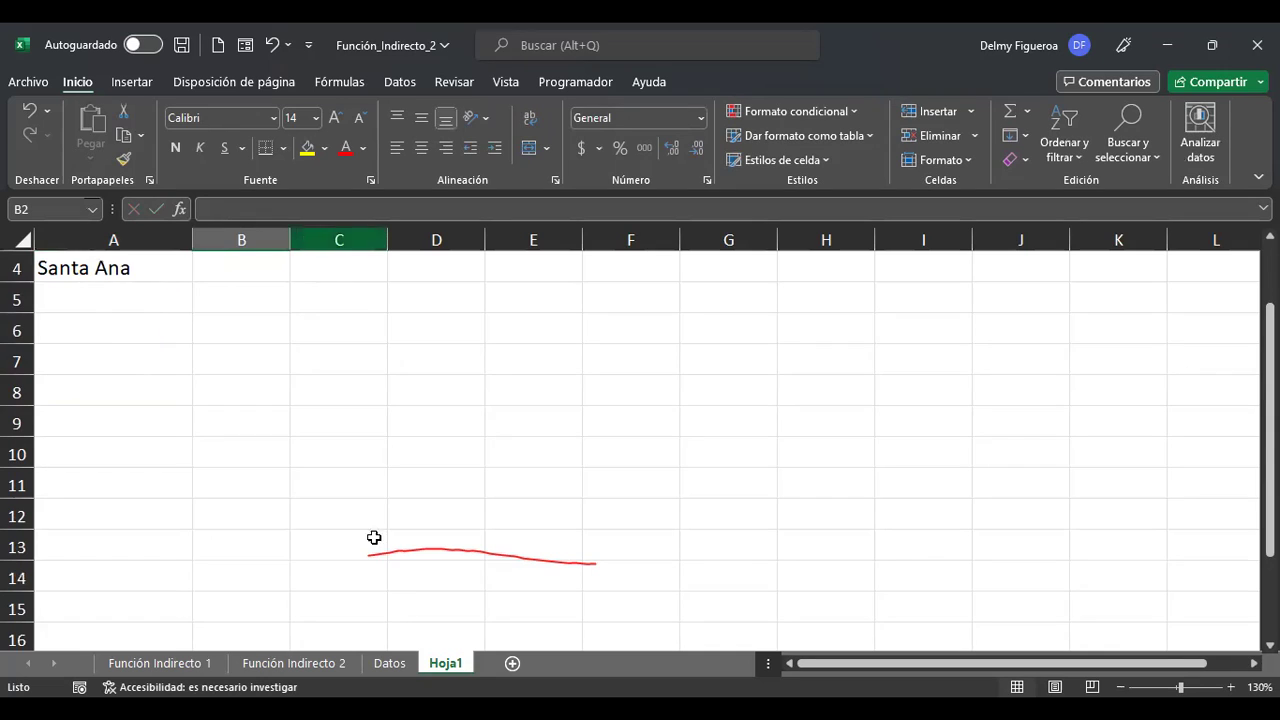
pyautogui.scroll(1, 375, 253)
pyautogui.doubleClick(290, 240)
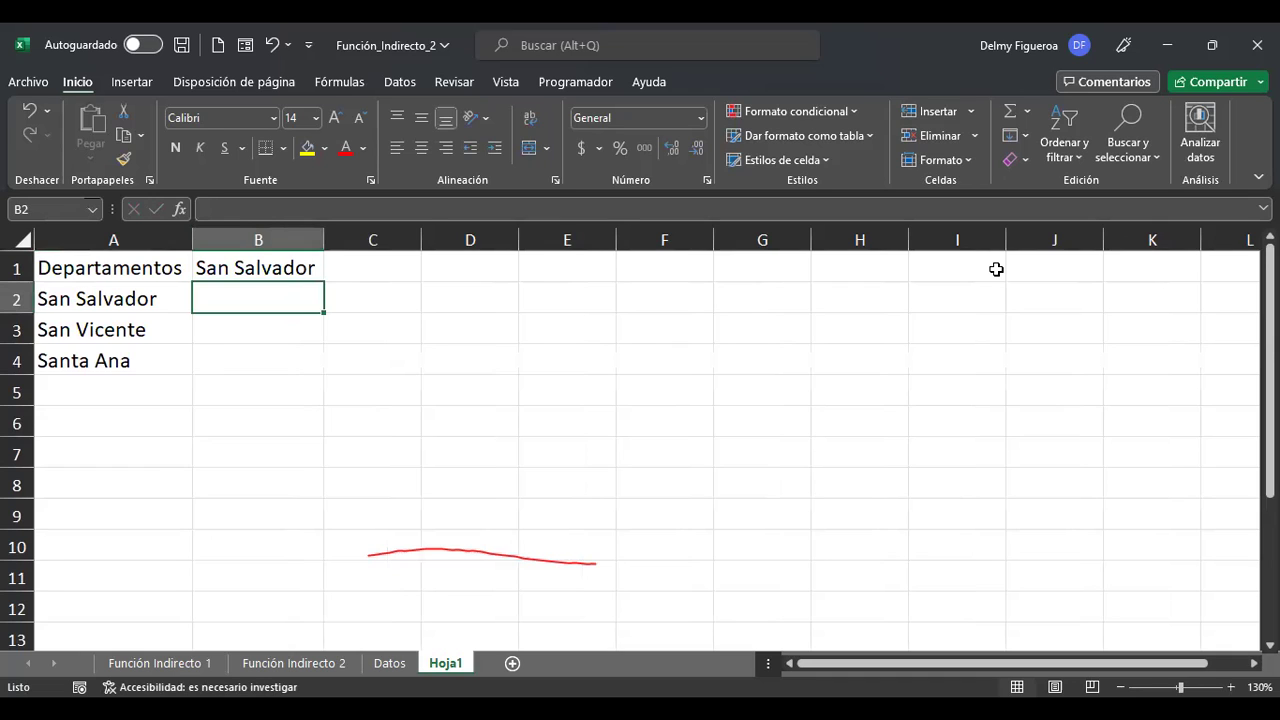
# List the municipalities Soyapango, Mejicanos and Zacamil in B2:B4 under the San Salvador heading.
pyautogui.write('Soyapango')
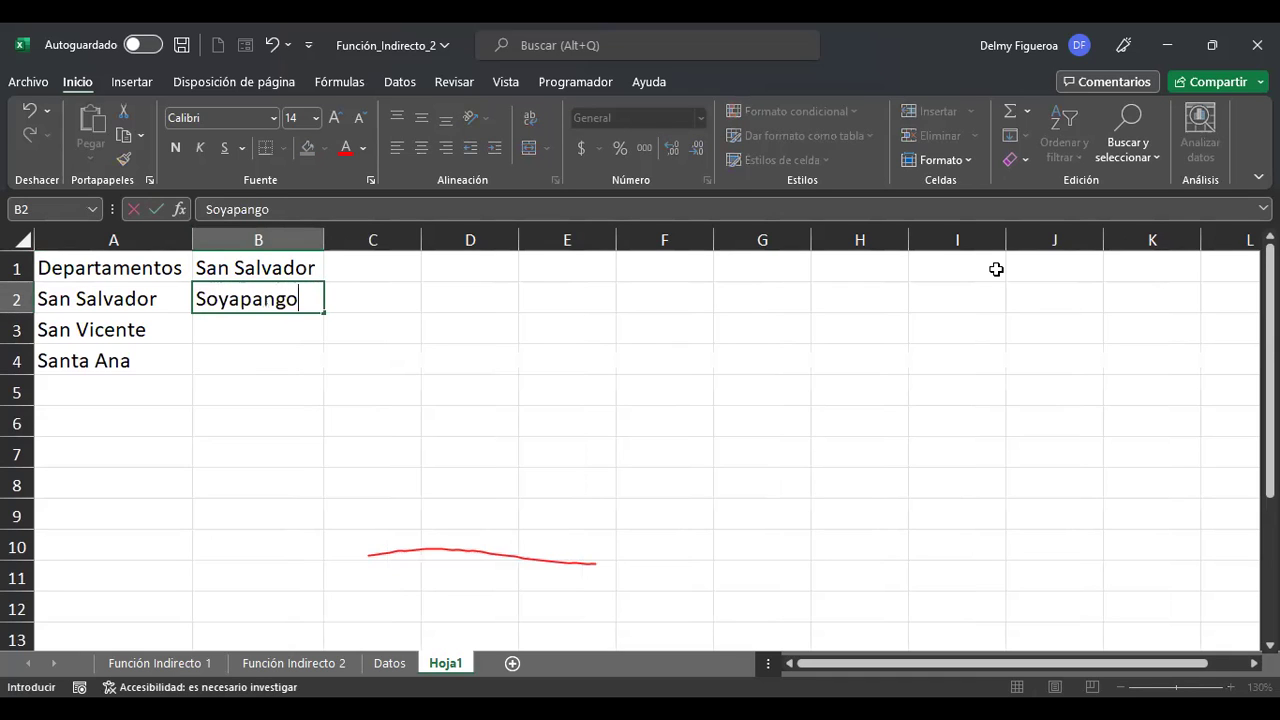
pyautogui.press('Return')
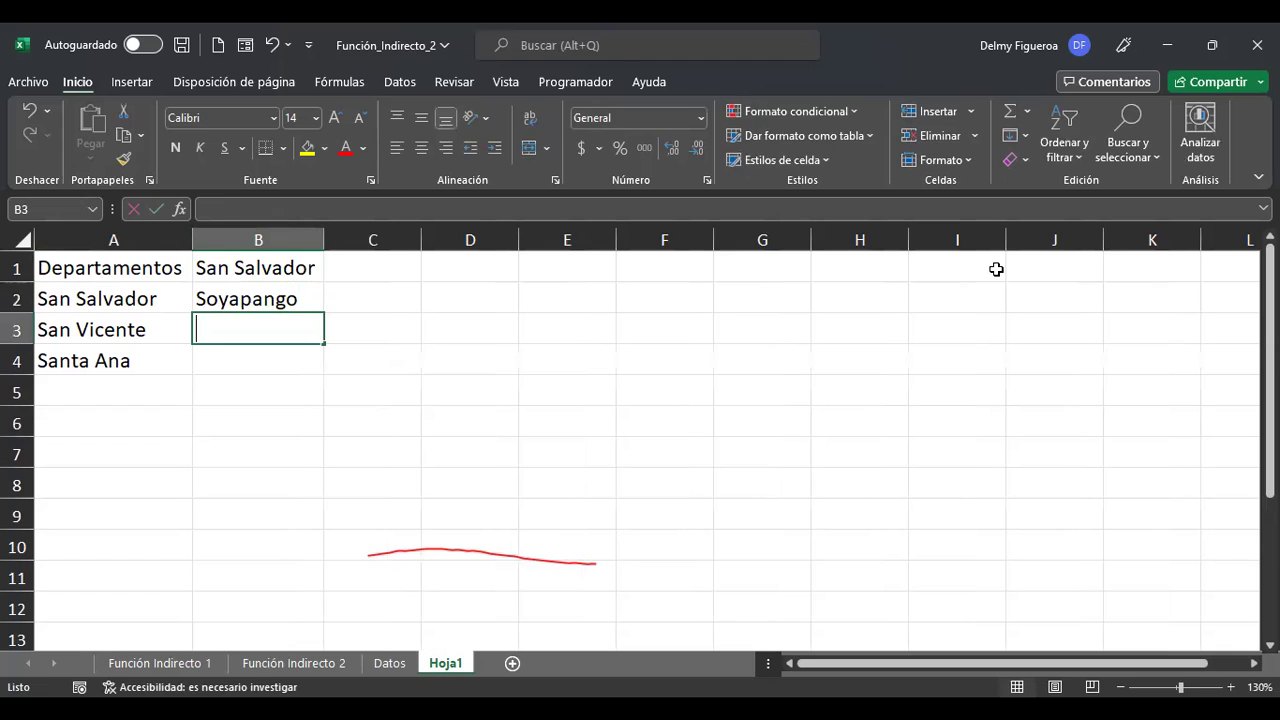
pyautogui.write('Mejicanos')
pyautogui.press('Return')
pyautogui.write('Zacamo')
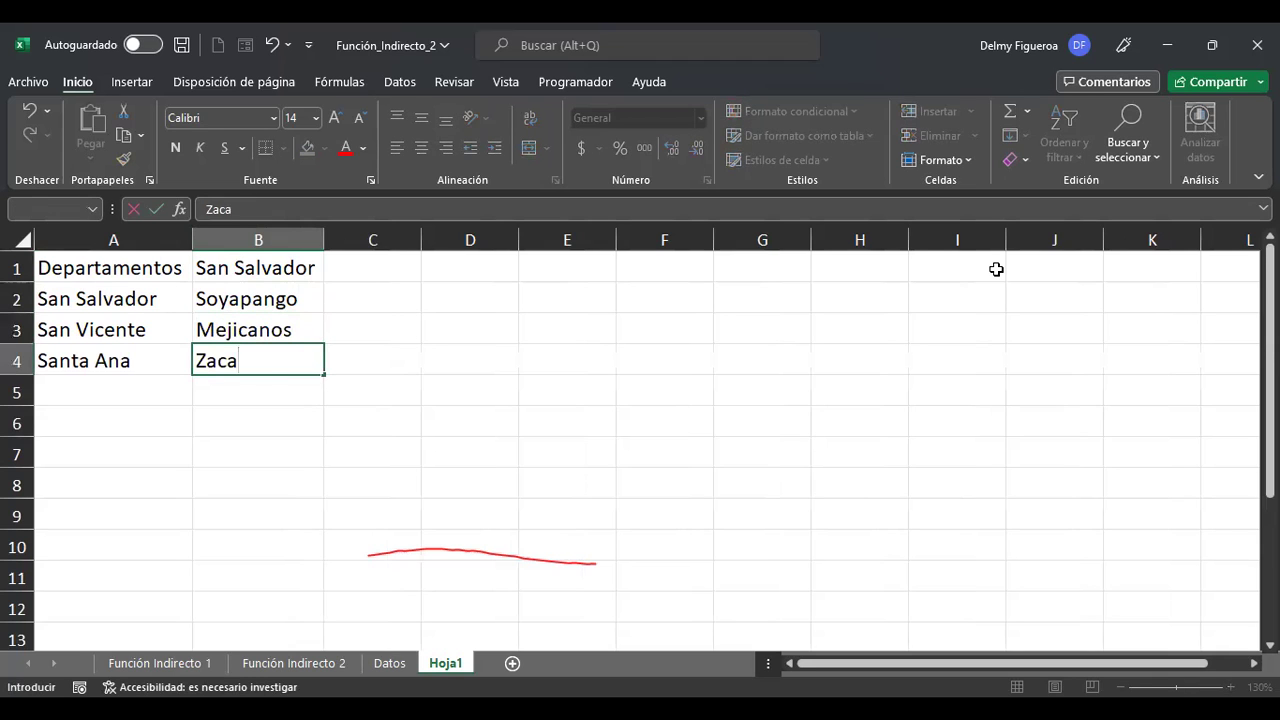
pyautogui.press('BackSpace')
pyautogui.write('il')
pyautogui.press('Tab')
# Enter the heading San Vicente in C1 and fit column C to its width.
pyautogui.press('Up')
pyautogui.press('Up')
pyautogui.press('Up')
pyautogui.write('San Vicente')
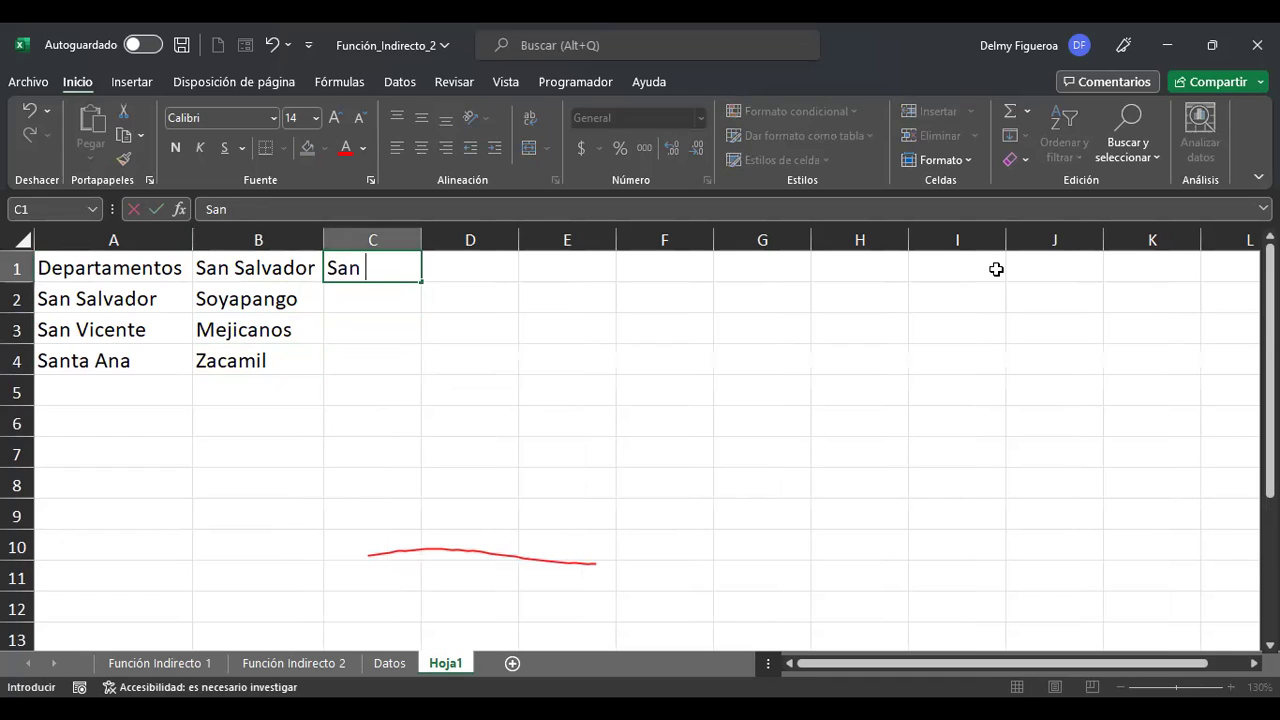
pyautogui.press('Return')
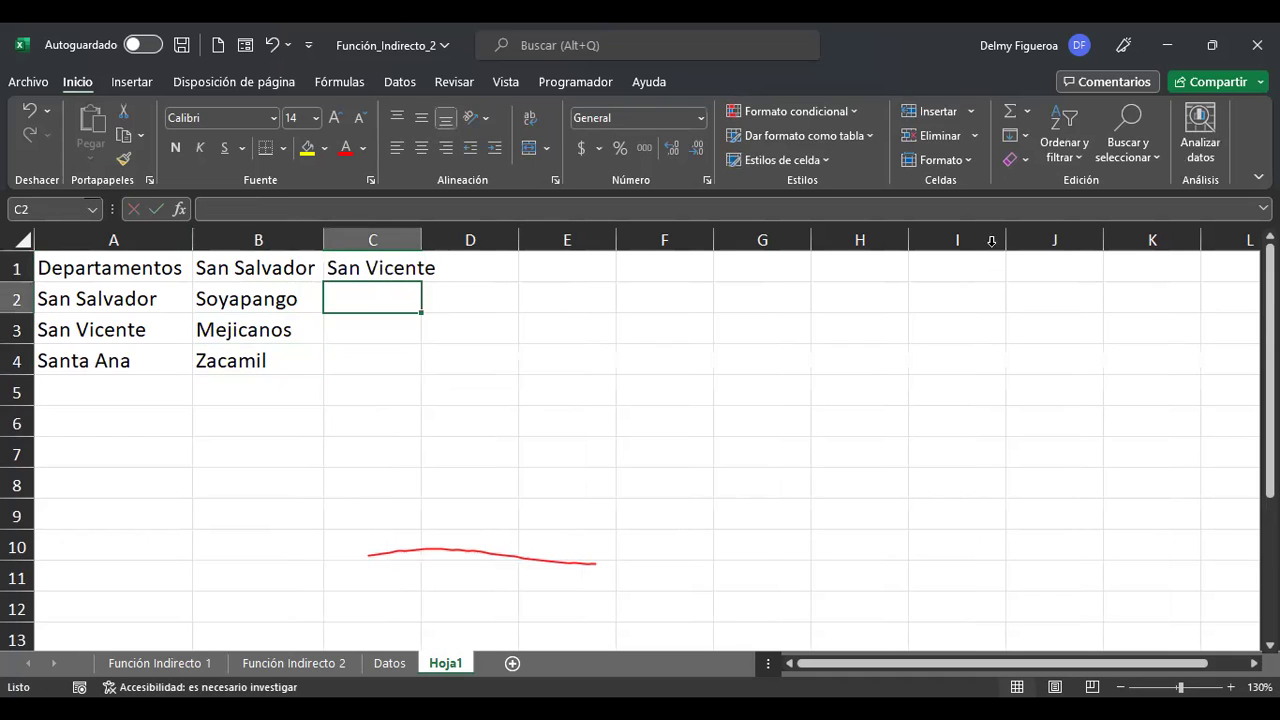
pyautogui.doubleClick(421, 241)
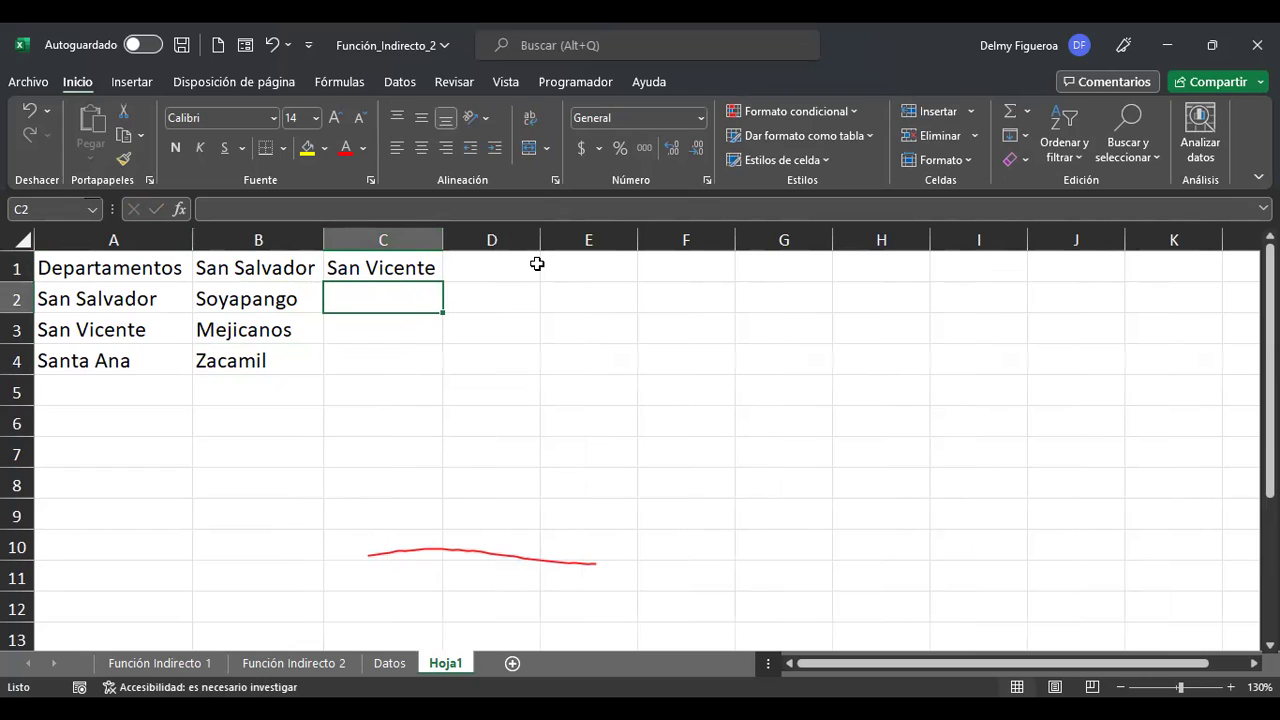
# Enter SV1 in C2 and copy it into C3 and C4.
pyautogui.write('SV1')
pyautogui.press('Return')
pyautogui.press('Up')
pyautogui.hotkey('ctrl', 'c')
pyautogui.press('Down')
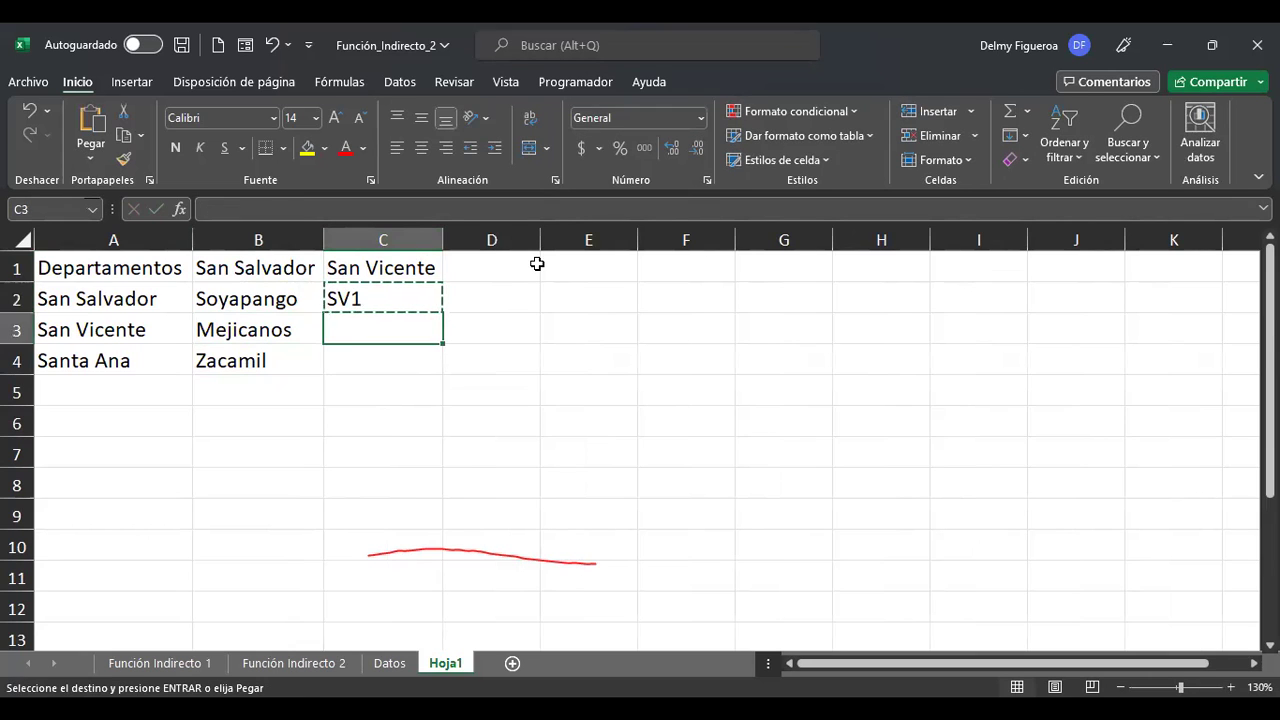
pyautogui.hotkey('ctrl', 'v')
pyautogui.press('Down')
pyautogui.hotkey('ctrl', 'v')
pyautogui.press('Up')
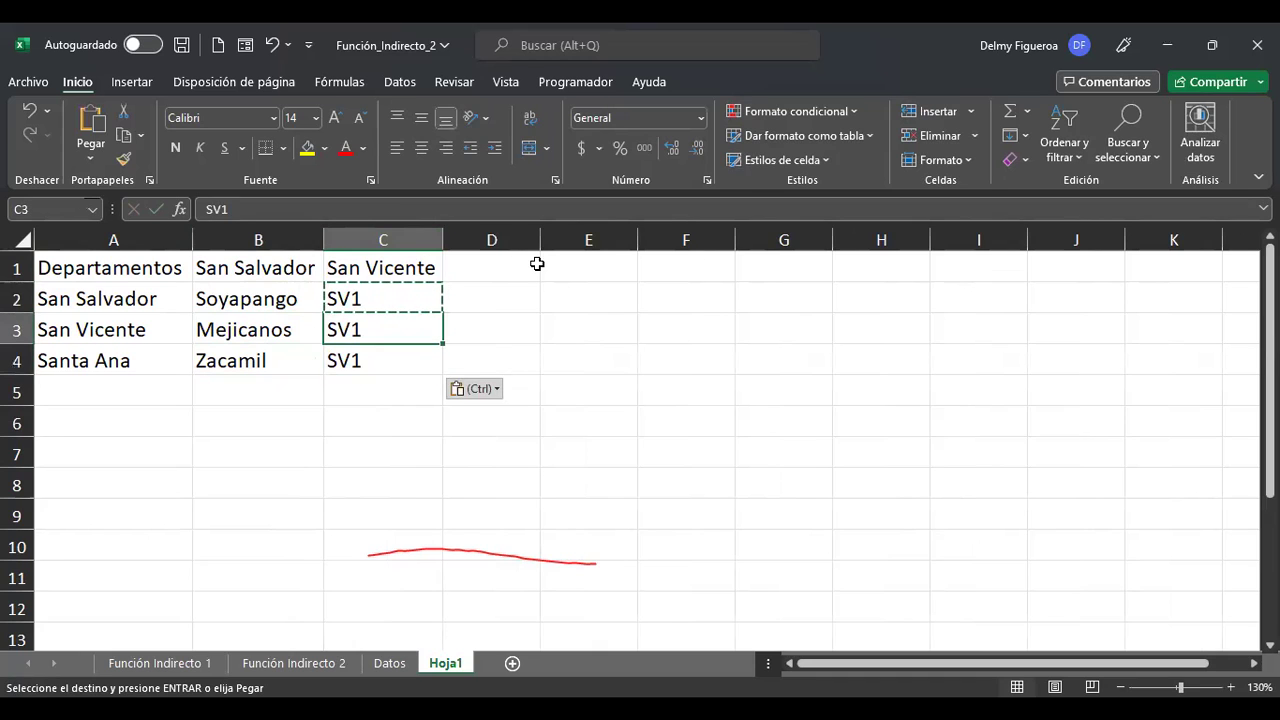
# Change the copied entries to SV2 in C3 and SV3 in C4.
pyautogui.press('F2')
pyautogui.press('BackSpace')
pyautogui.write('2')
pyautogui.press('Return')
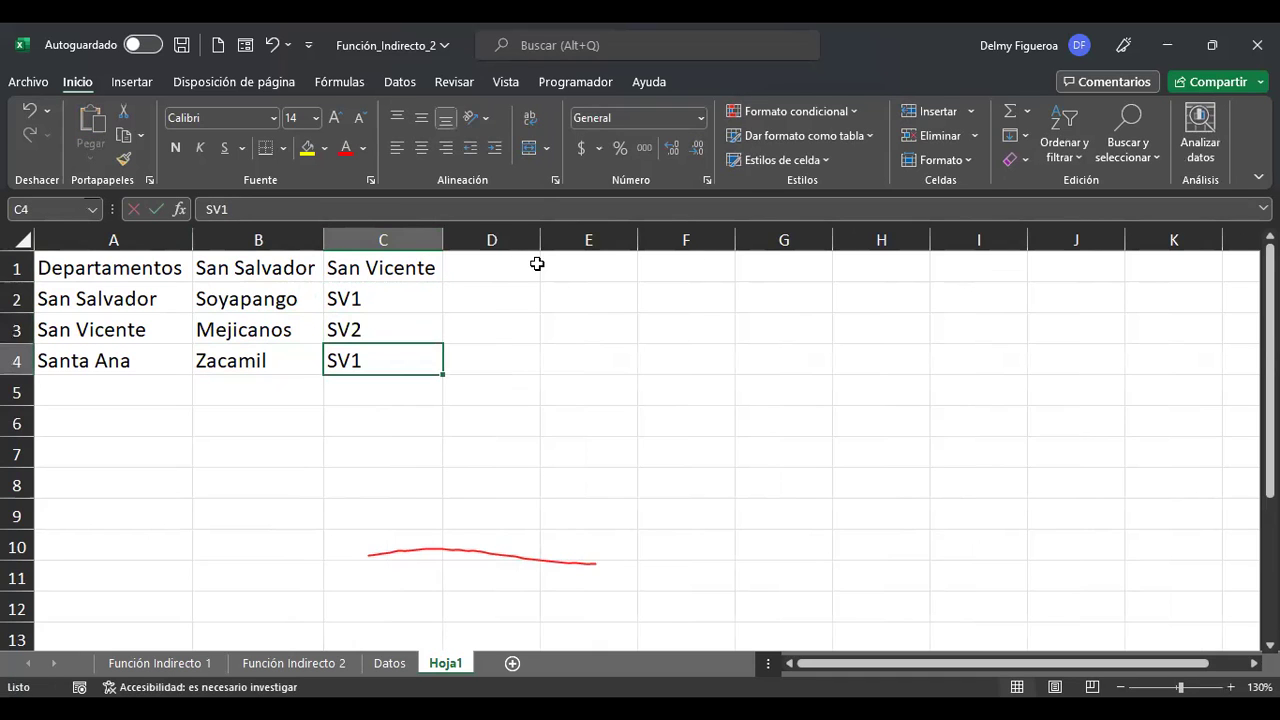
pyautogui.press('F2')
pyautogui.press('BackSpace')
pyautogui.write('3')
pyautogui.press('Return')
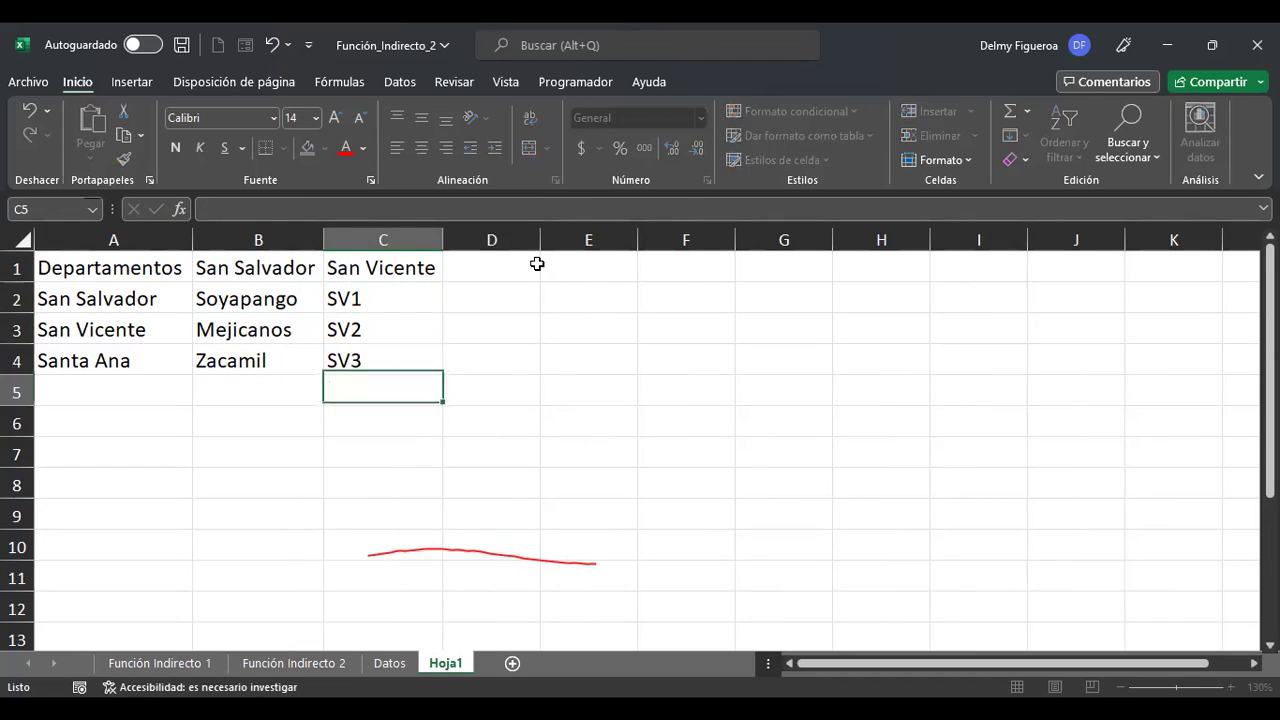
# Enter the heading Santa Ana in D1 and fit column D to its width.
pyautogui.press('Up')
pyautogui.press('Up')
pyautogui.press('Up')
pyautogui.press('Up')
pyautogui.press('Right')
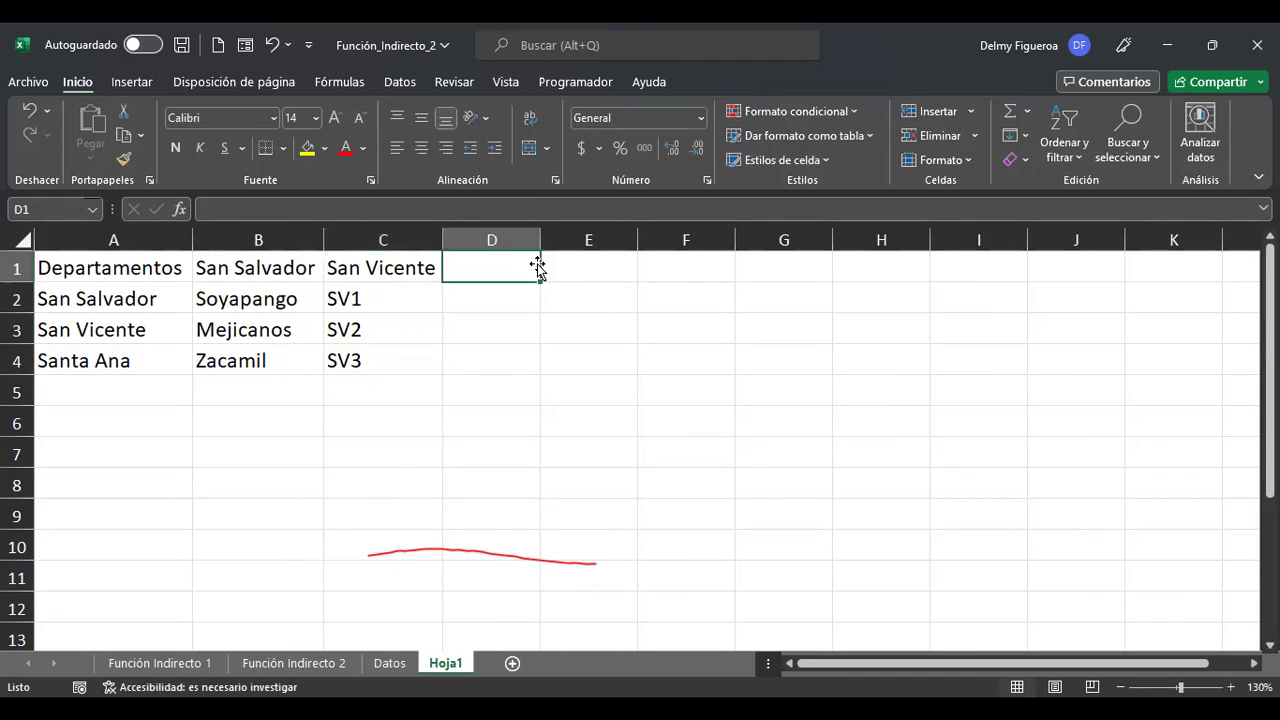
pyautogui.write('Santa Ana')
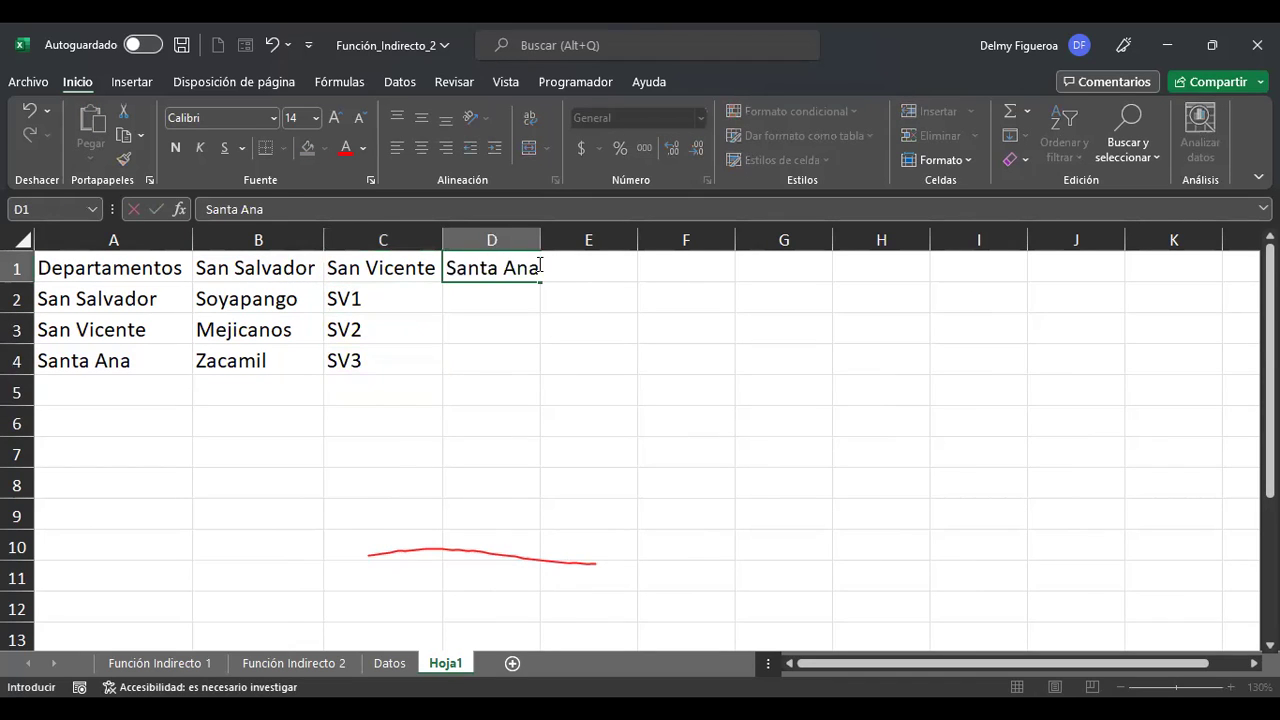
pyautogui.press('Return')
pyautogui.doubleClick(541, 240)
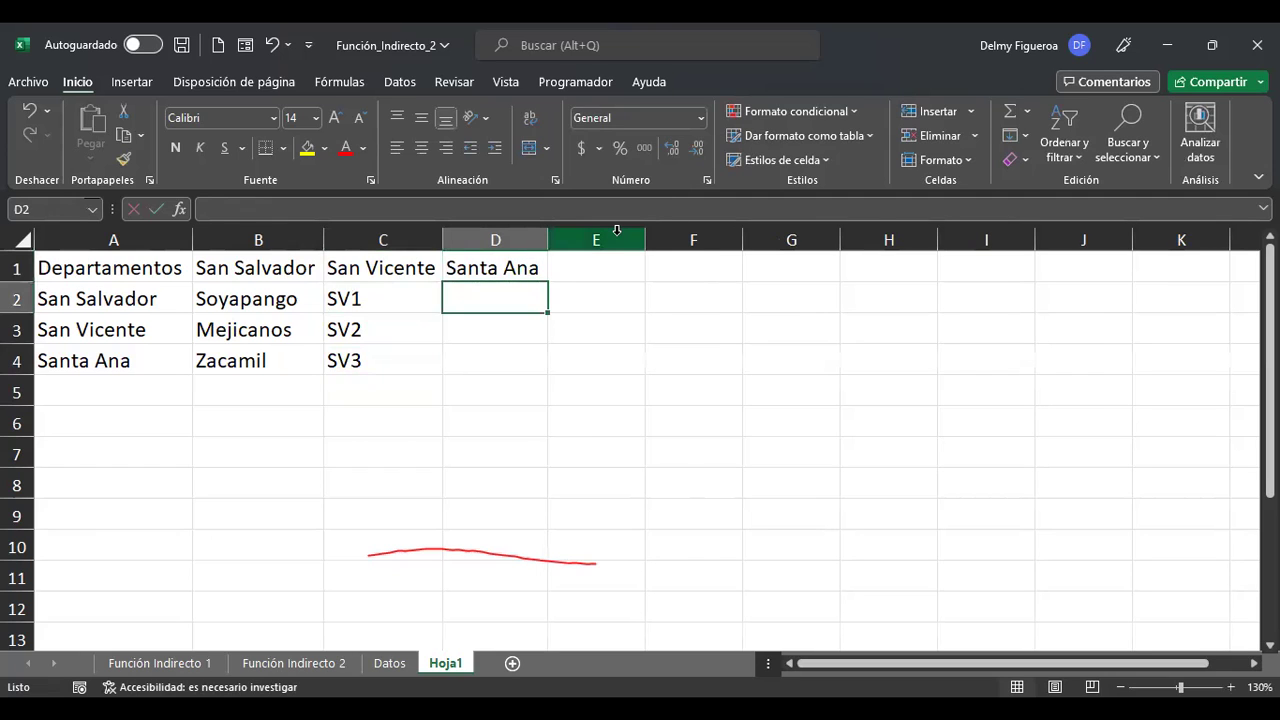
# Enter Santa Ana 1 in D2 as the first municipality under the Santa Ana heading.
pyautogui.write('Santa Ana')
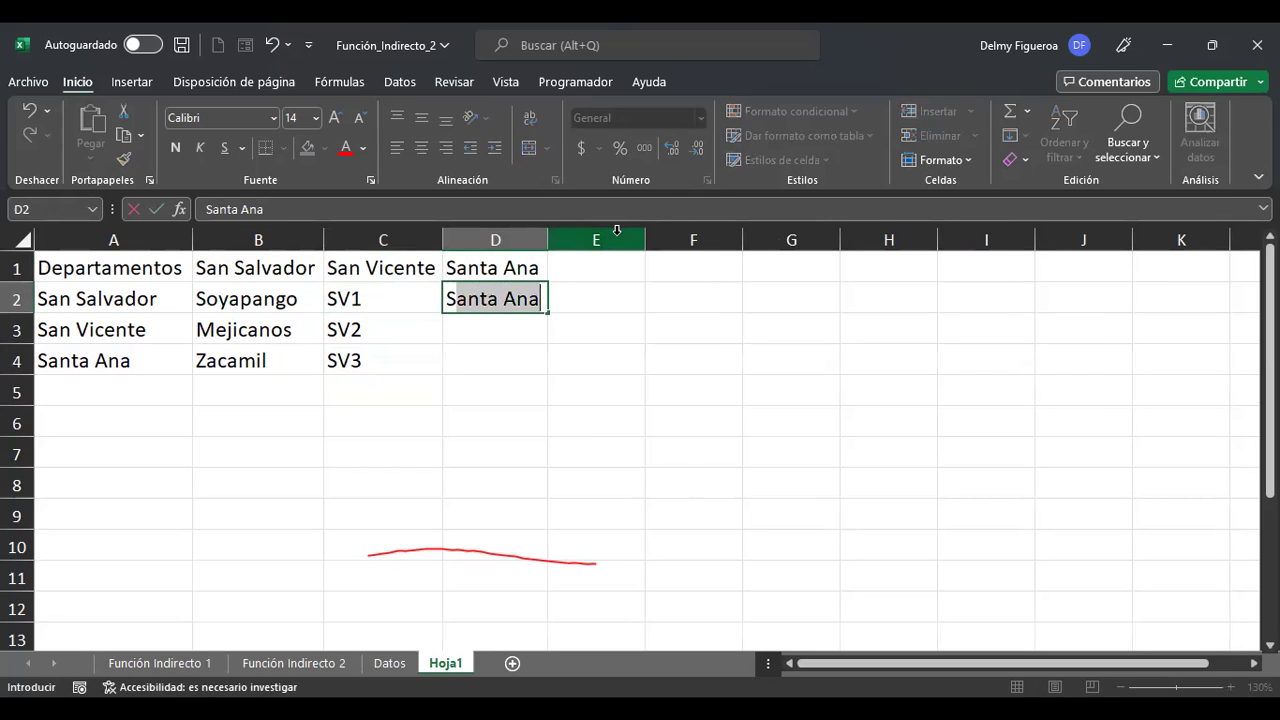
pyautogui.hotkey('ctrl', 'Return')
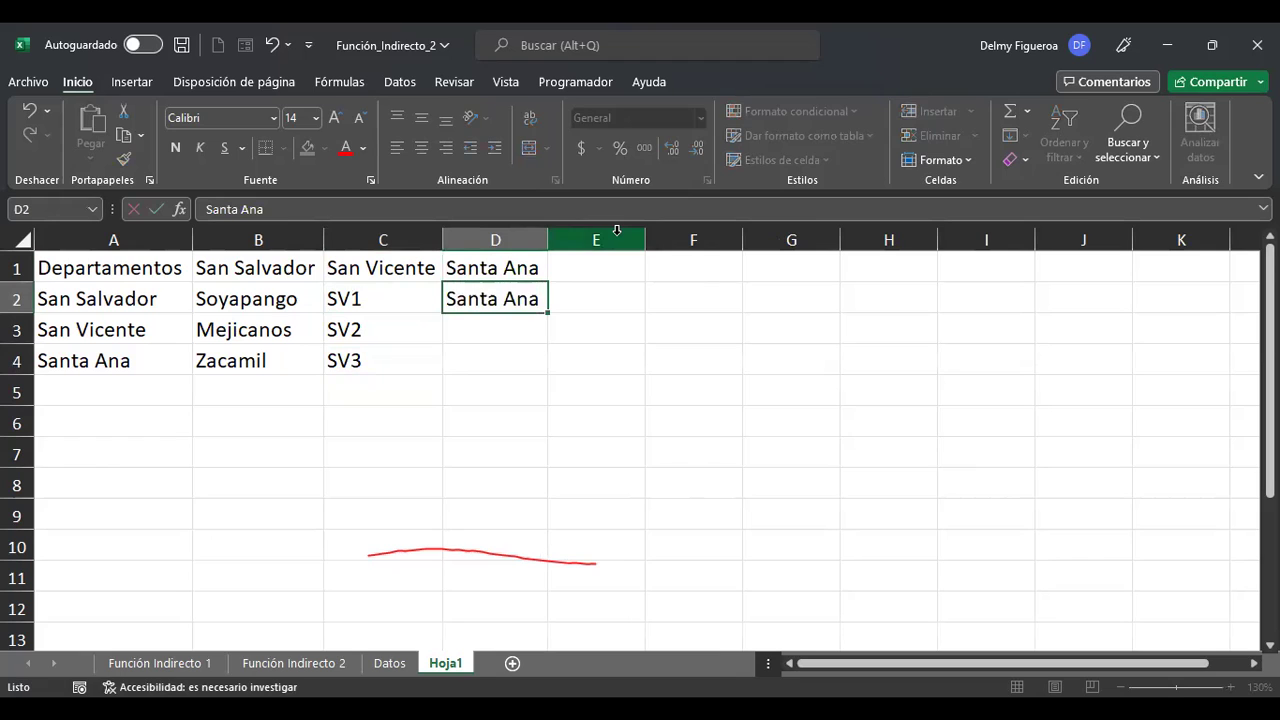
pyautogui.press('F2')
pyautogui.write('a')
pyautogui.press('BackSpace')
pyautogui.write('1')
pyautogui.hotkey('ctrl', 'Return')
# Copy the D2 entry into D3 and change it to Santa Ana 2.
pyautogui.hotkey('ctrl', 'c')
pyautogui.press('Down')
pyautogui.hotkey('ctrl', 'v')
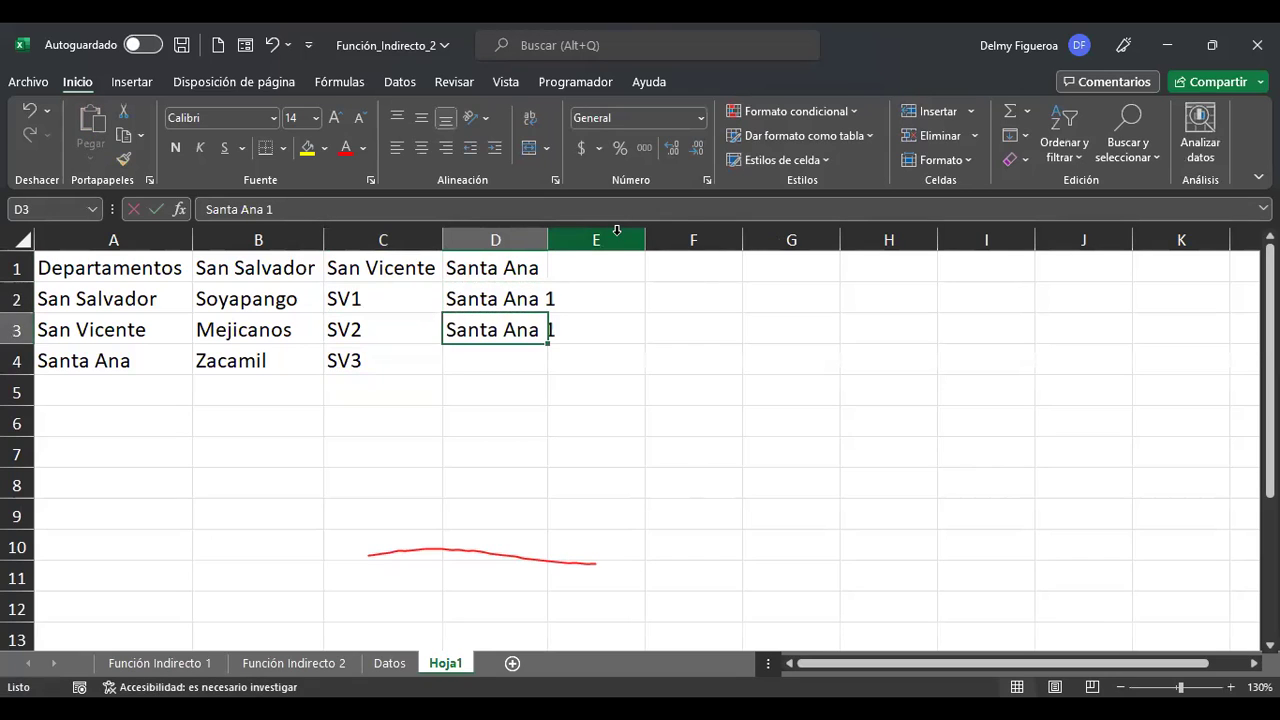
pyautogui.press('F2')
pyautogui.press('BackSpace')
pyautogui.write('2')
pyautogui.press('Return')
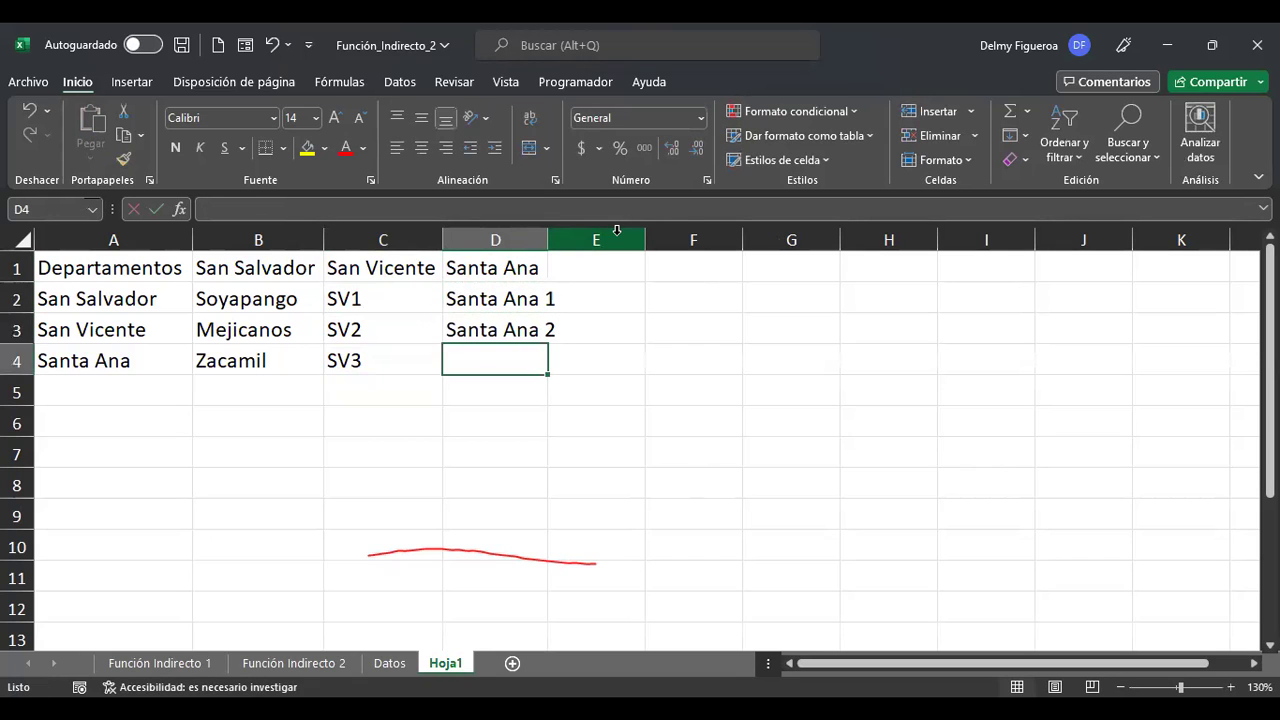
# Fill D4 with Santa Ana 3, based on a copy of D3, and fit column D to its entries.
pyautogui.press('Up')
pyautogui.press('Down')
pyautogui.press('Up')
pyautogui.hotkey('ctrl', 'c')
pyautogui.press('Down')
pyautogui.press('Return')
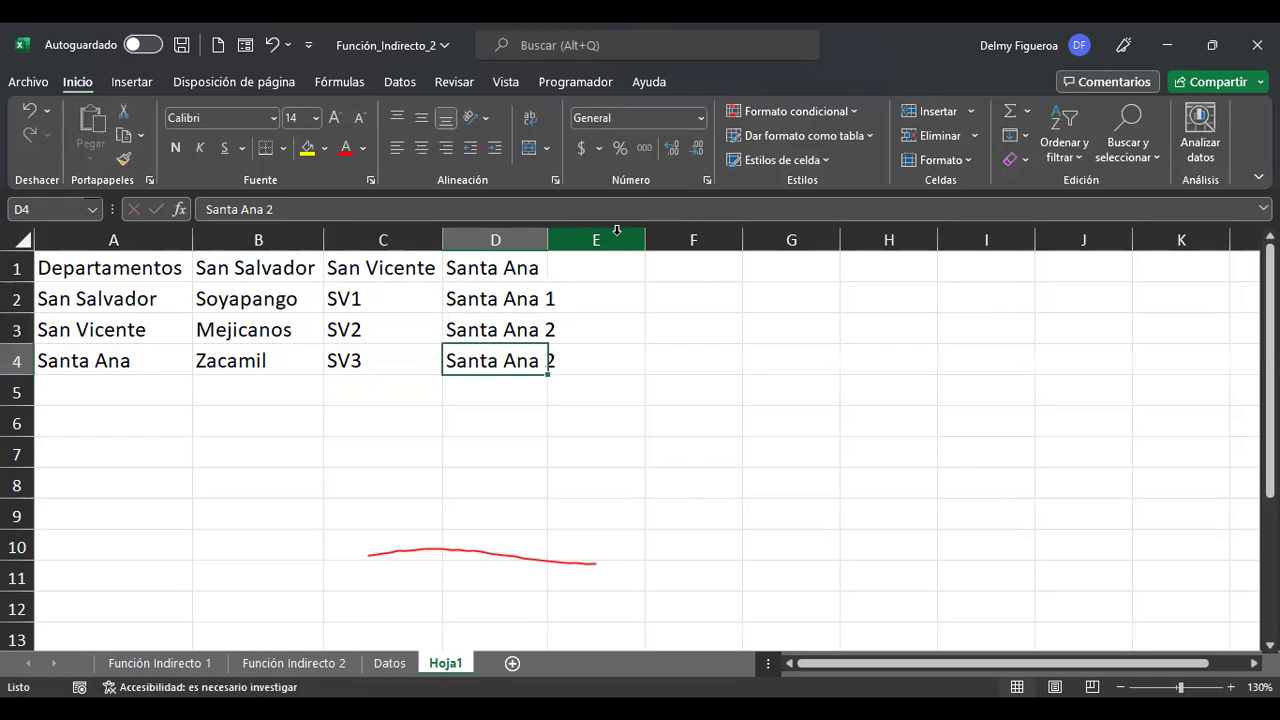
pyautogui.press('F2')
pyautogui.press('BackSpace')
pyautogui.write('3')
pyautogui.press('Return')
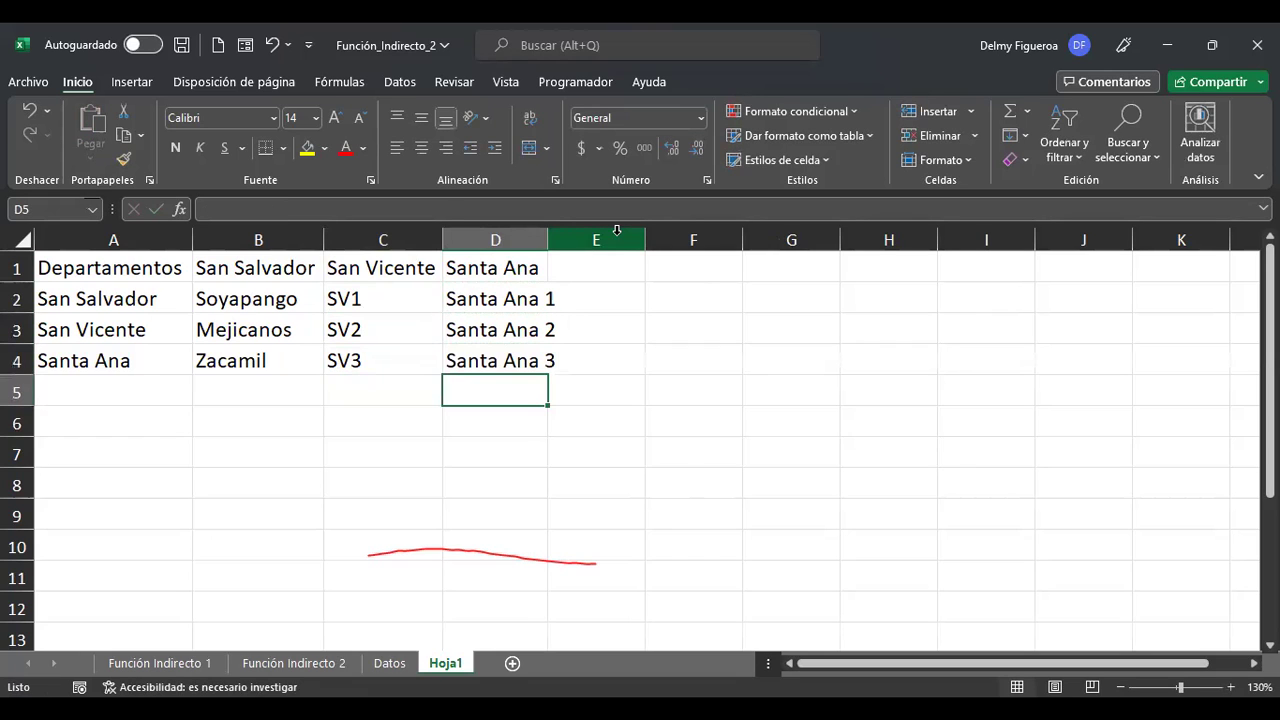
pyautogui.doubleClick(548, 240)
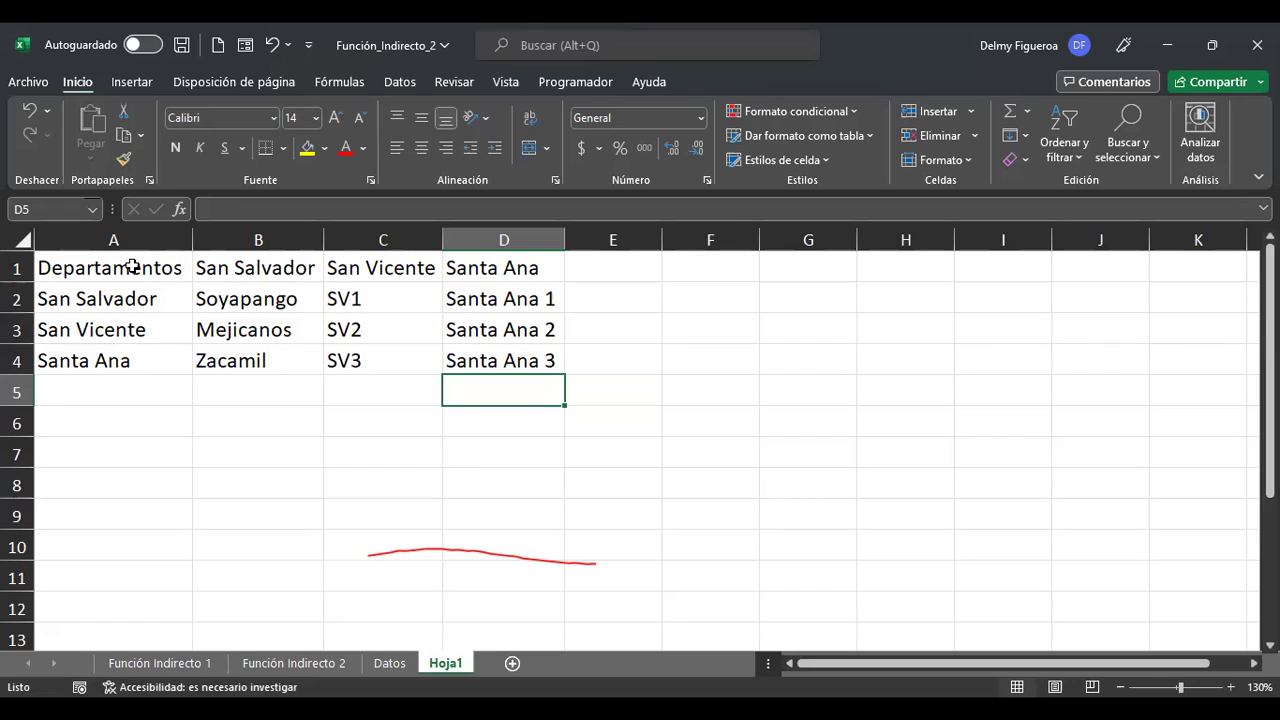
# Enter the labels Departamento in A6 and Municipio in A7.
pyautogui.click(134, 418)
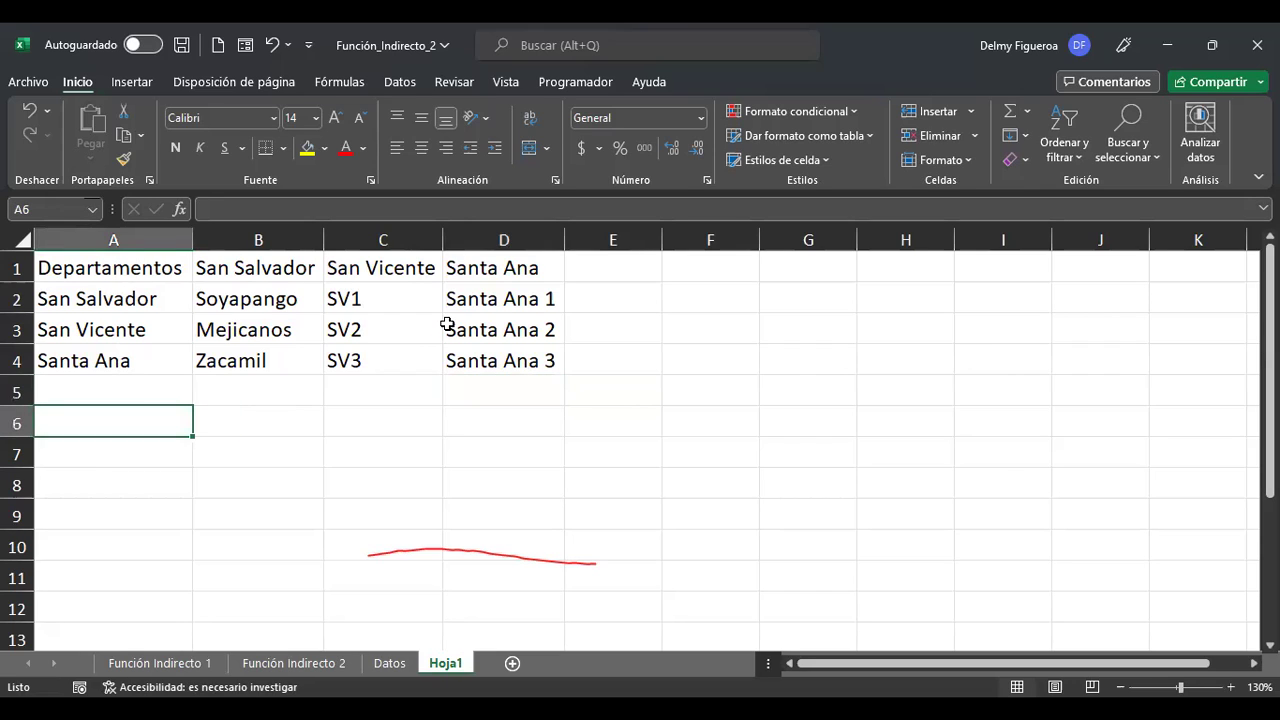
pyautogui.write('Depar')
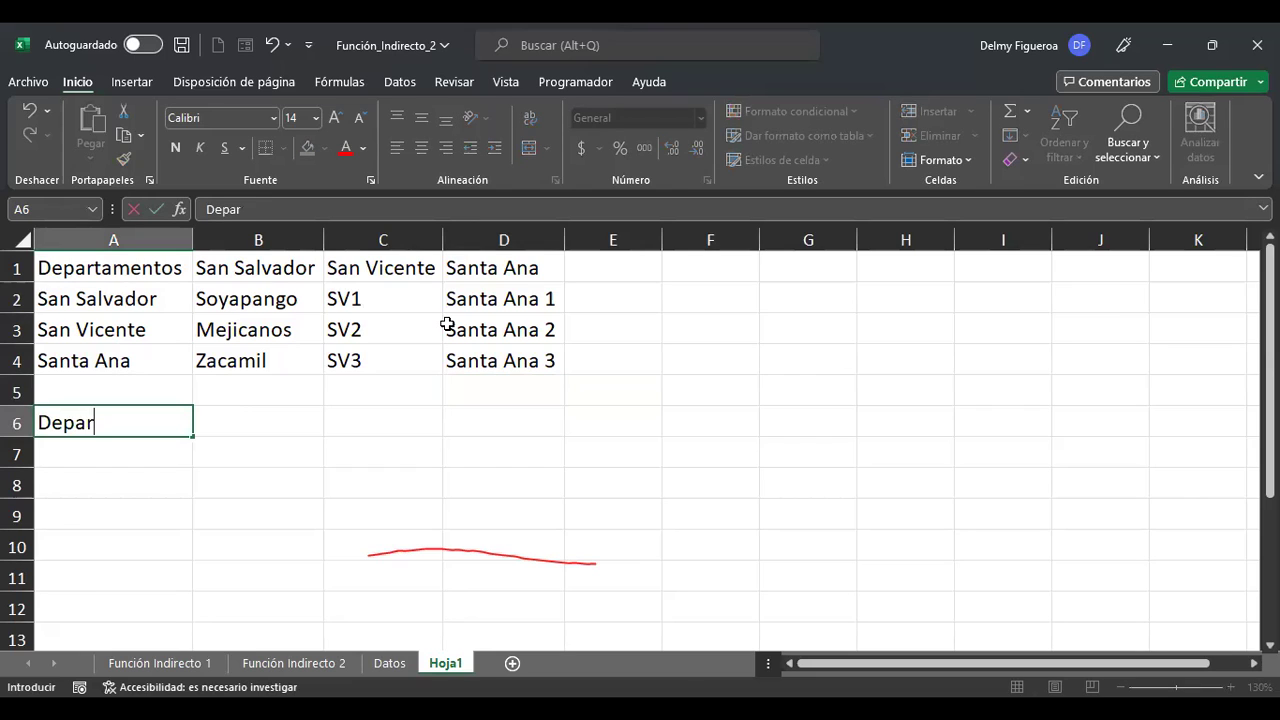
pyautogui.write('tamento')
pyautogui.press('Return')
pyautogui.press('Up')
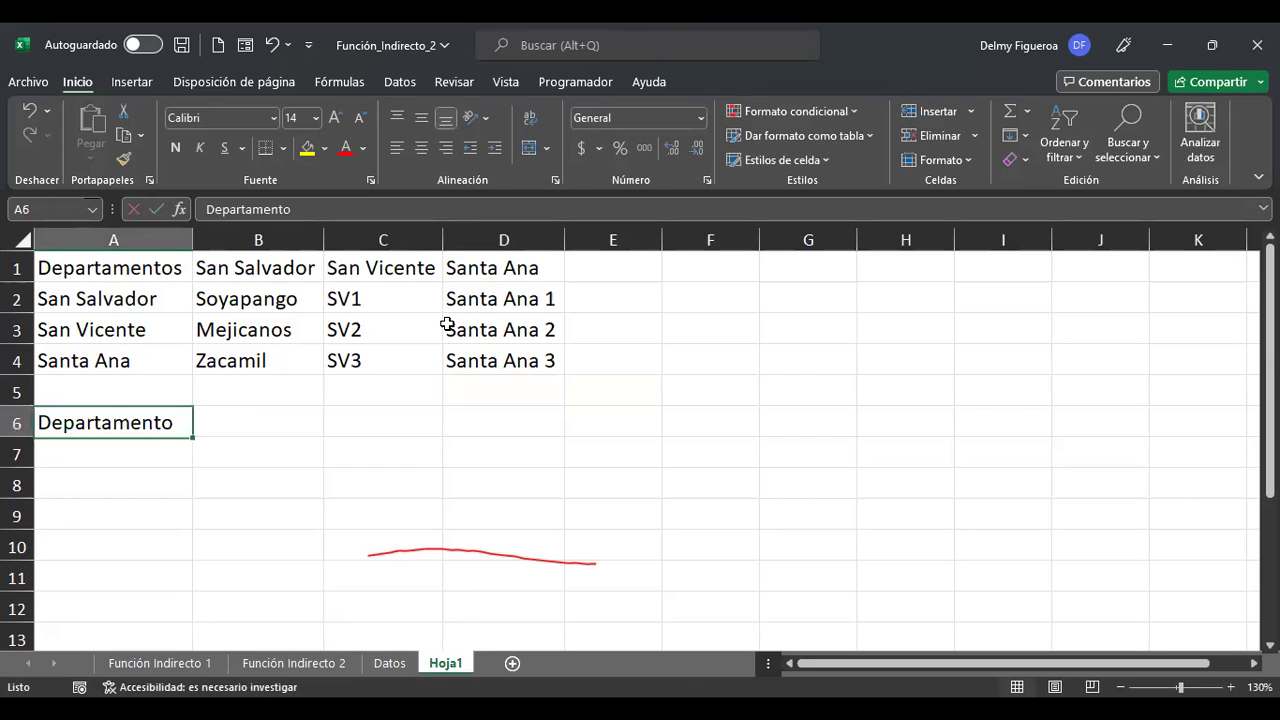
pyautogui.press('Right')
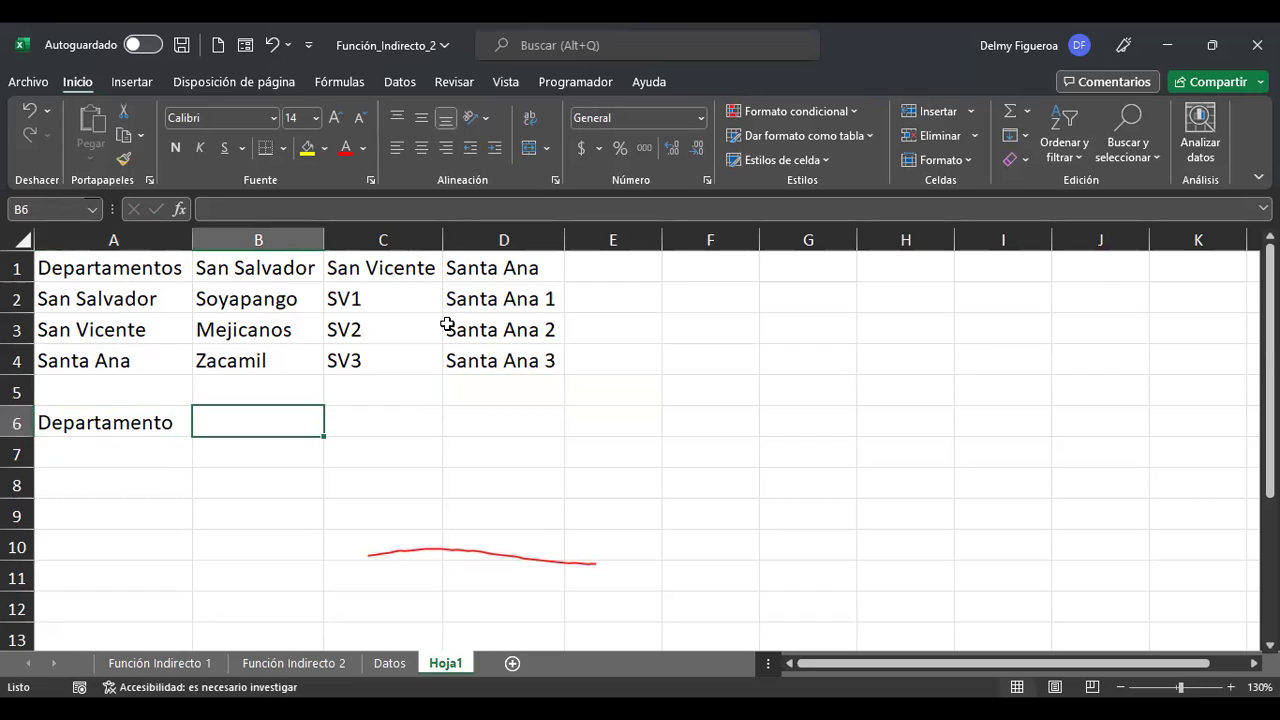
pyautogui.press('Down')
pyautogui.press('Left')
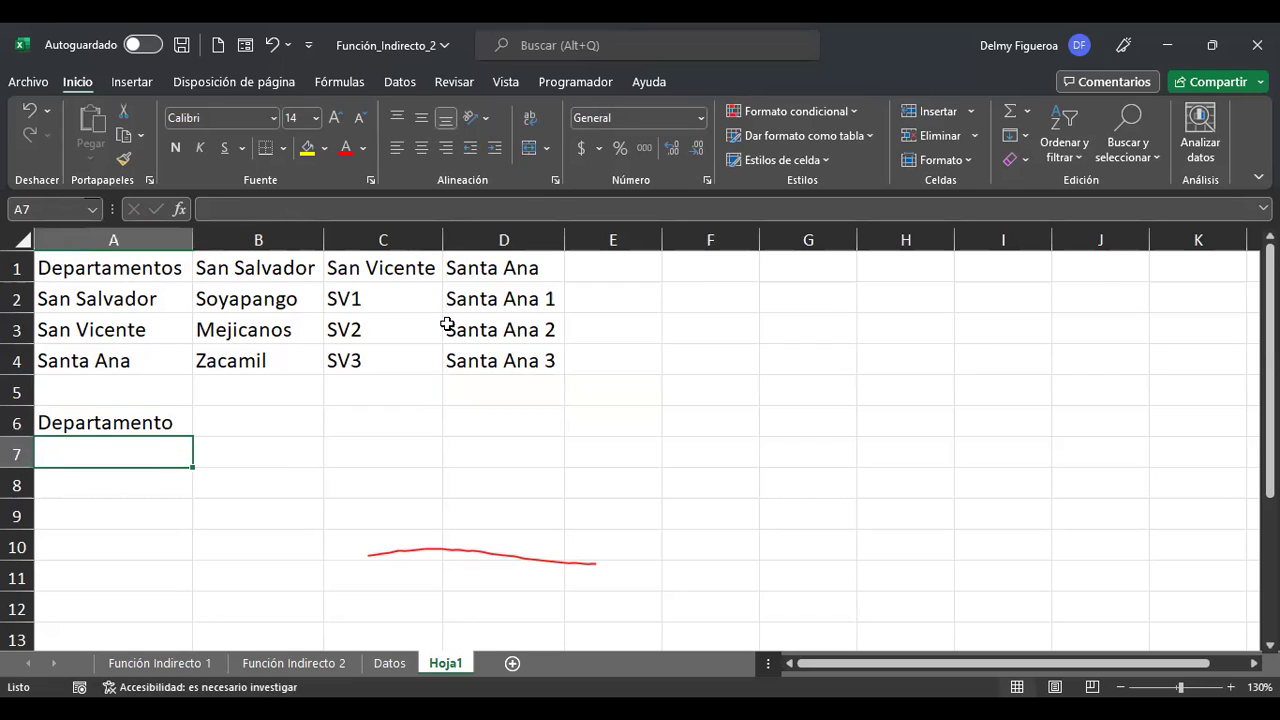
pyautogui.write('Municipio')
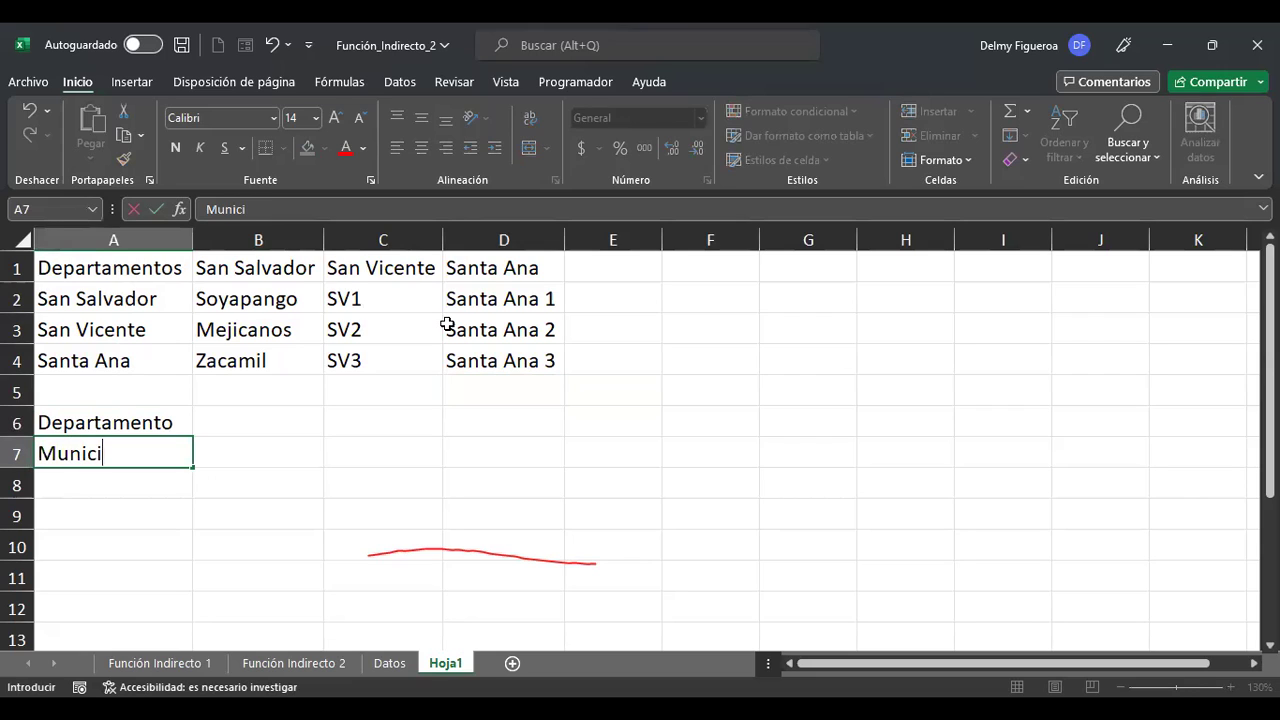
# Set the data validation of cell B6 to allow a Lista.
pyautogui.press('Up')
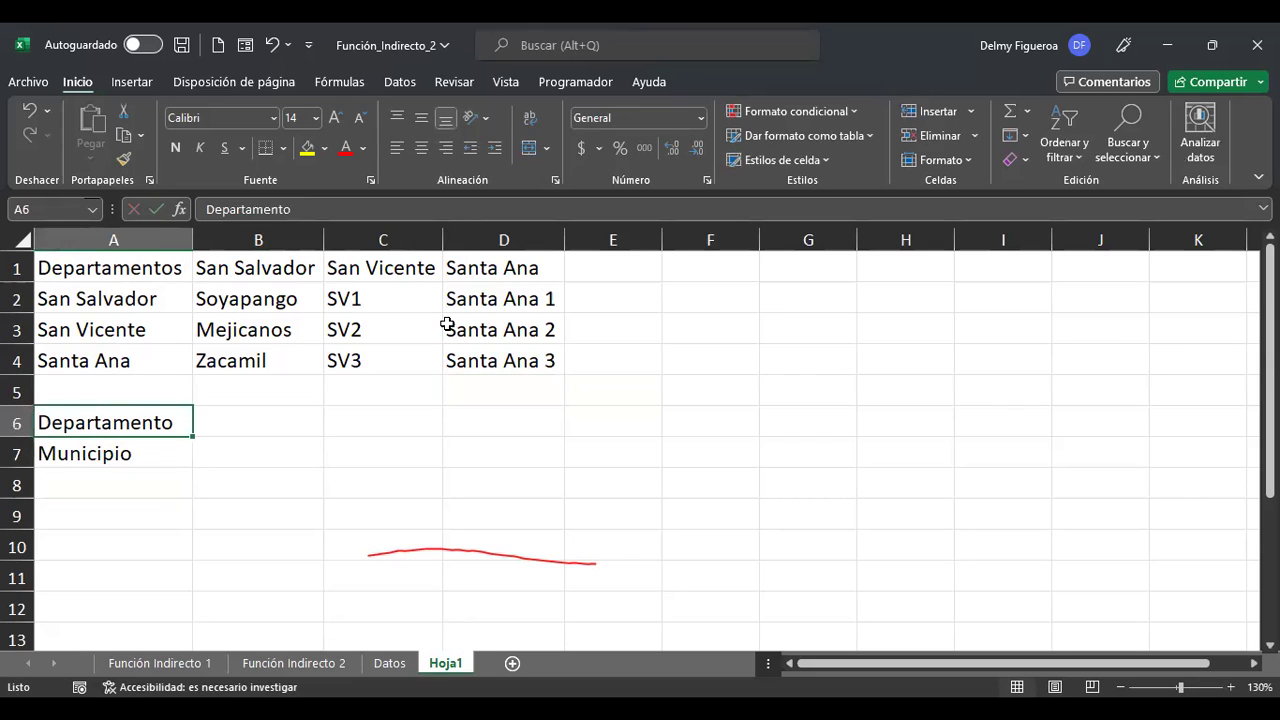
pyautogui.press('Right')
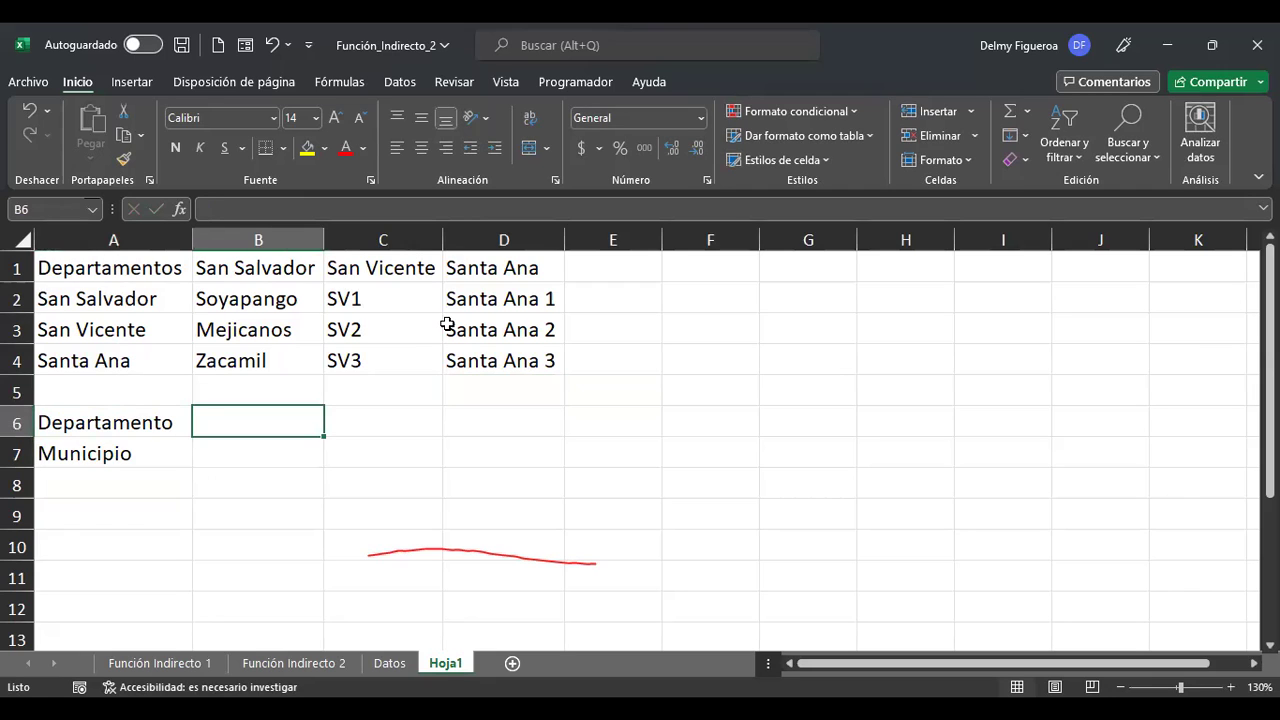
pyautogui.click(399, 84)
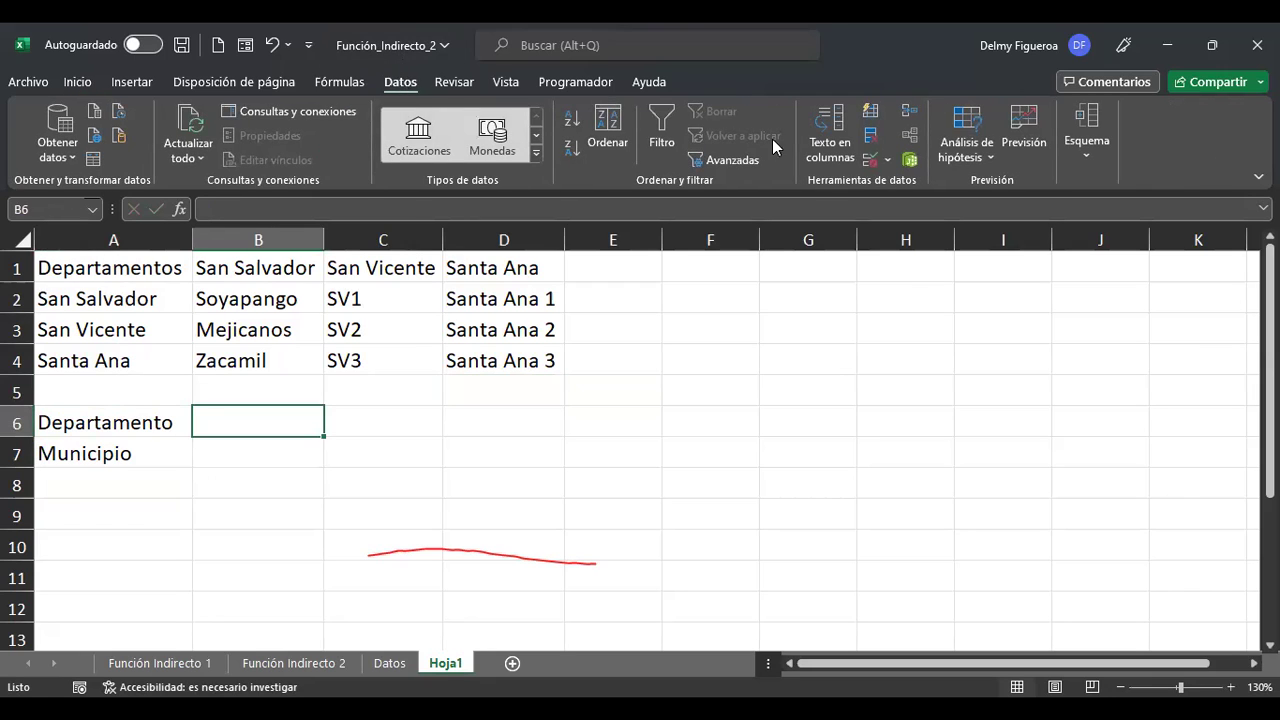
pyautogui.click(869, 162)
pyautogui.click(902, 422)
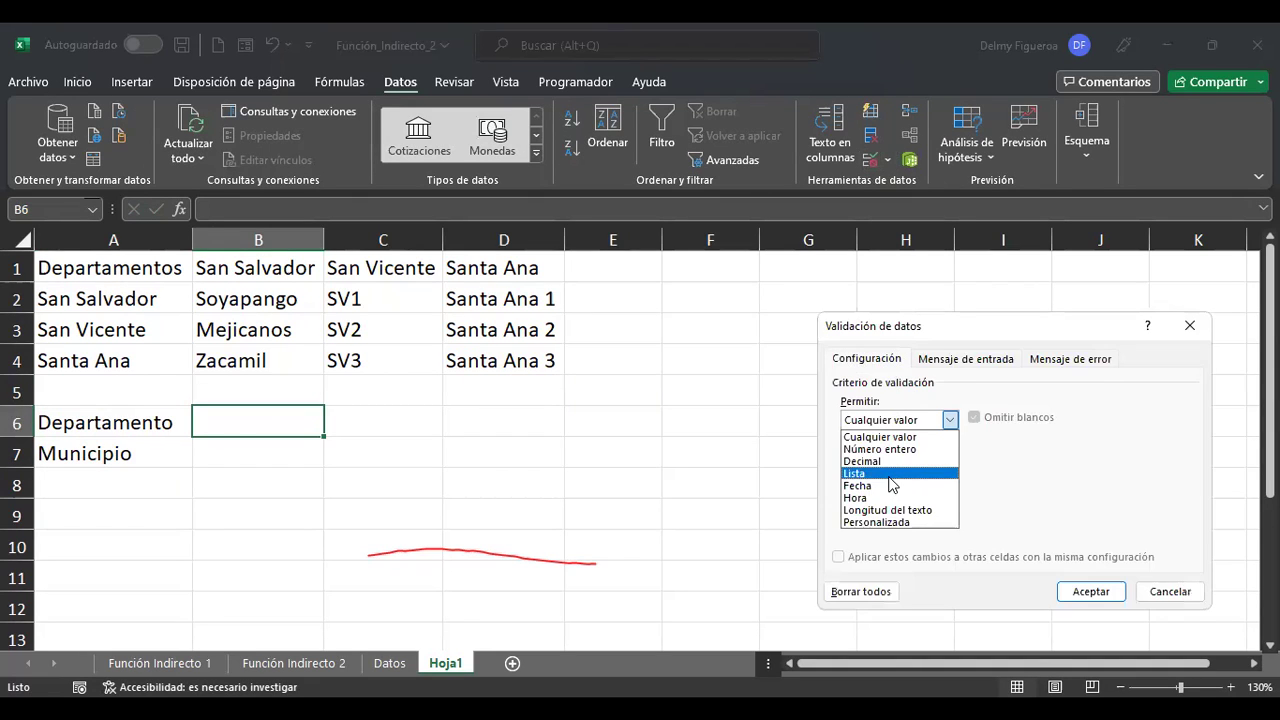
pyautogui.click(891, 476)
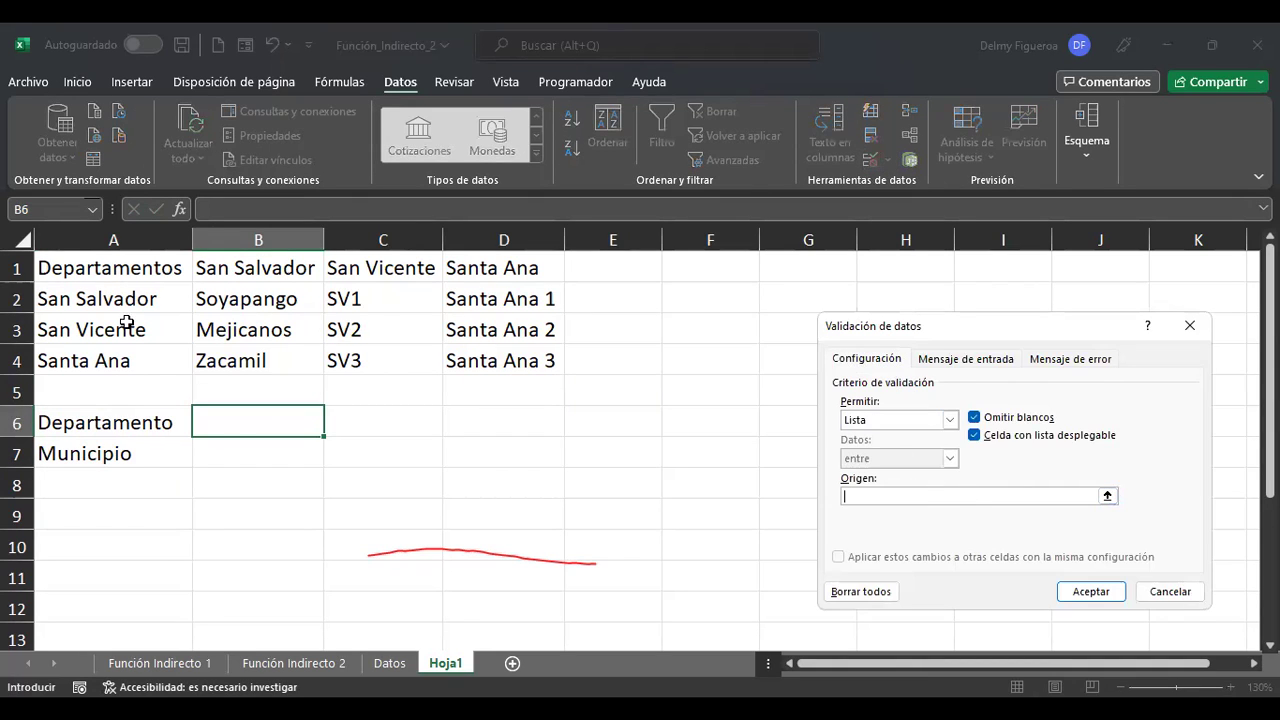
# Restrict cell B6 to a drop-down list sourced from $A$2:$A$4 and choose San Salvador from it.
pyautogui.moveTo(118, 297); pyautogui.dragTo(120, 358)
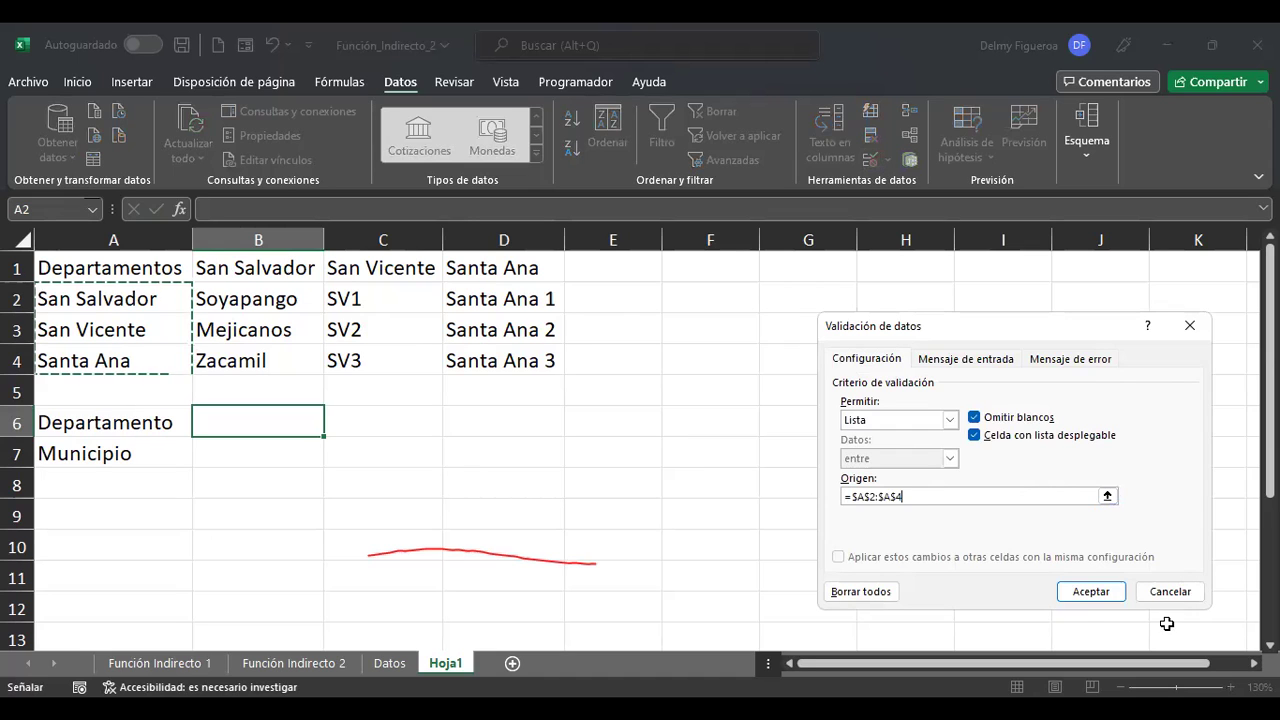
pyautogui.click(1089, 592)
pyautogui.click(332, 428)
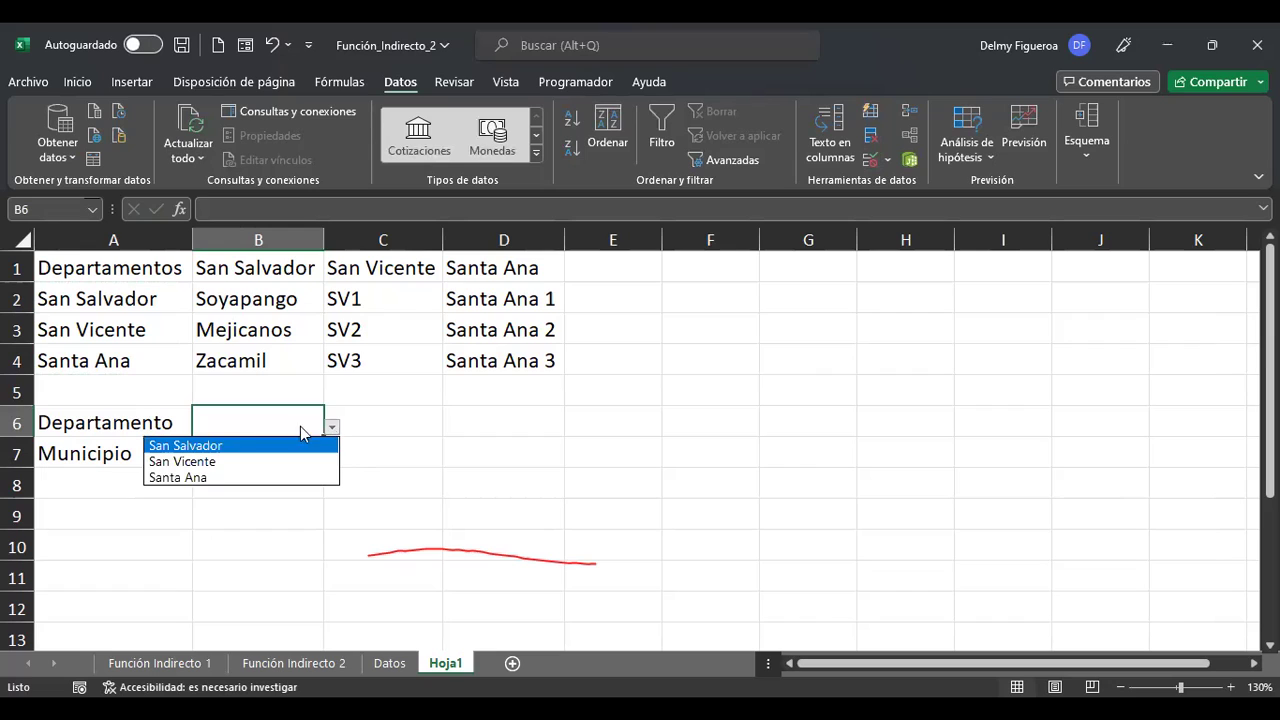
pyautogui.click(225, 446)
pyautogui.click(233, 446)
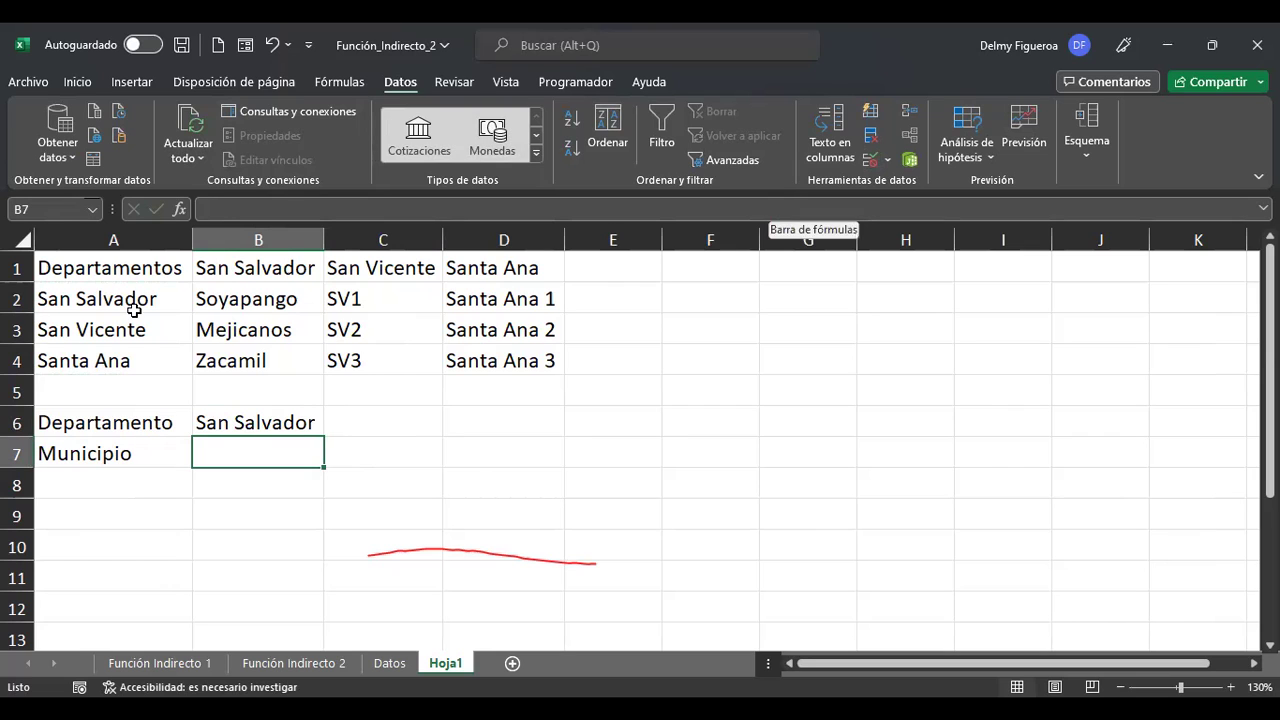
# Review the existing defined names, and create names from range B1:D4 using only its top row.
pyautogui.click(93, 210)
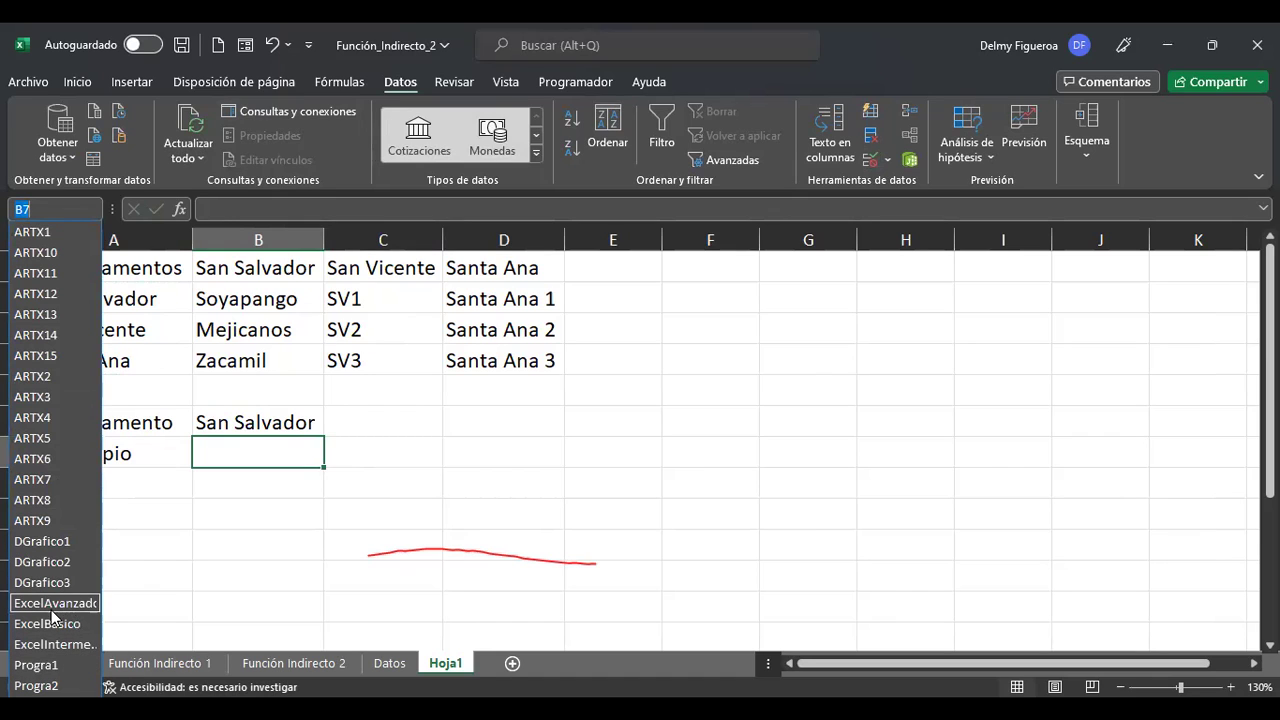
pyautogui.press('Escape')
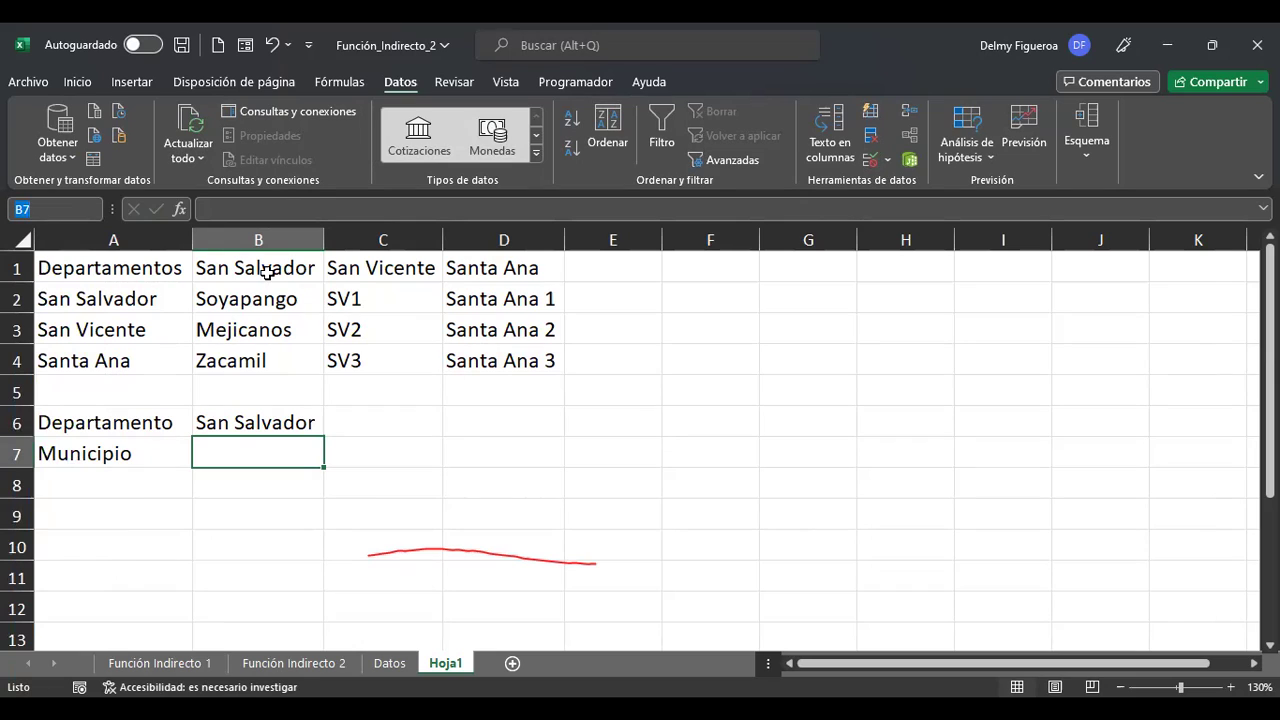
pyautogui.moveTo(268, 265); pyautogui.dragTo(506, 352)
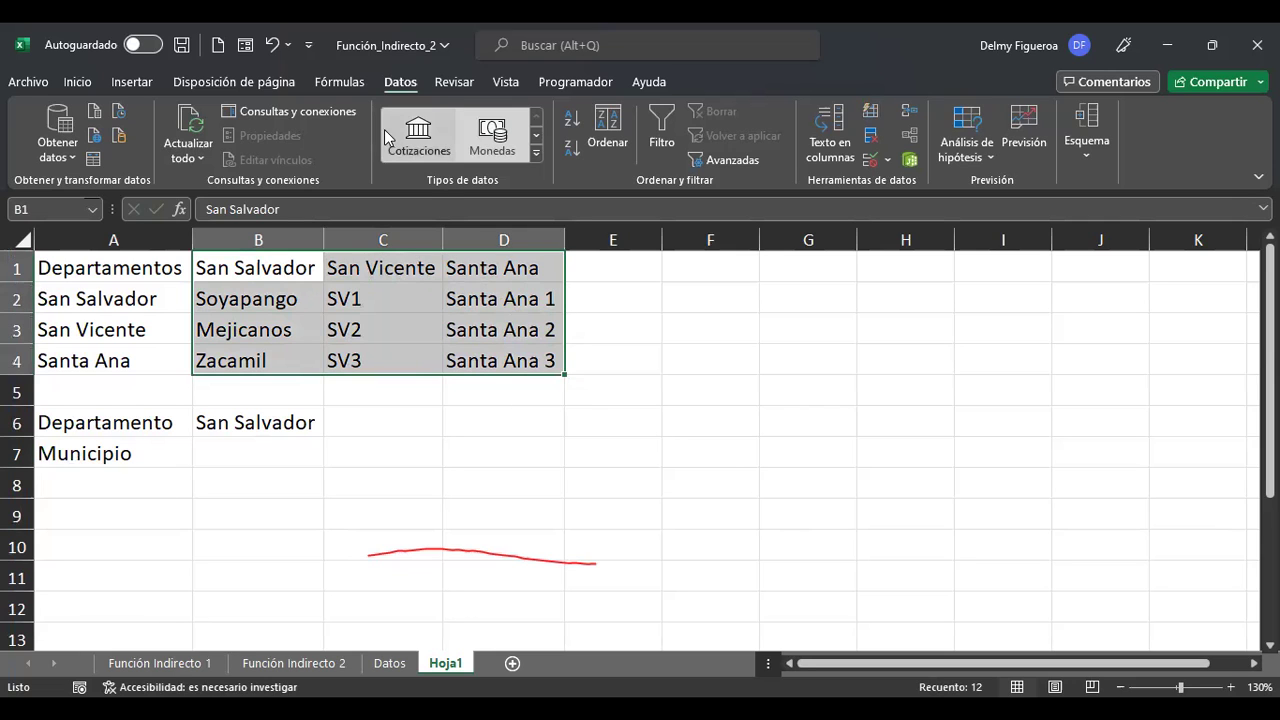
pyautogui.click(338, 81)
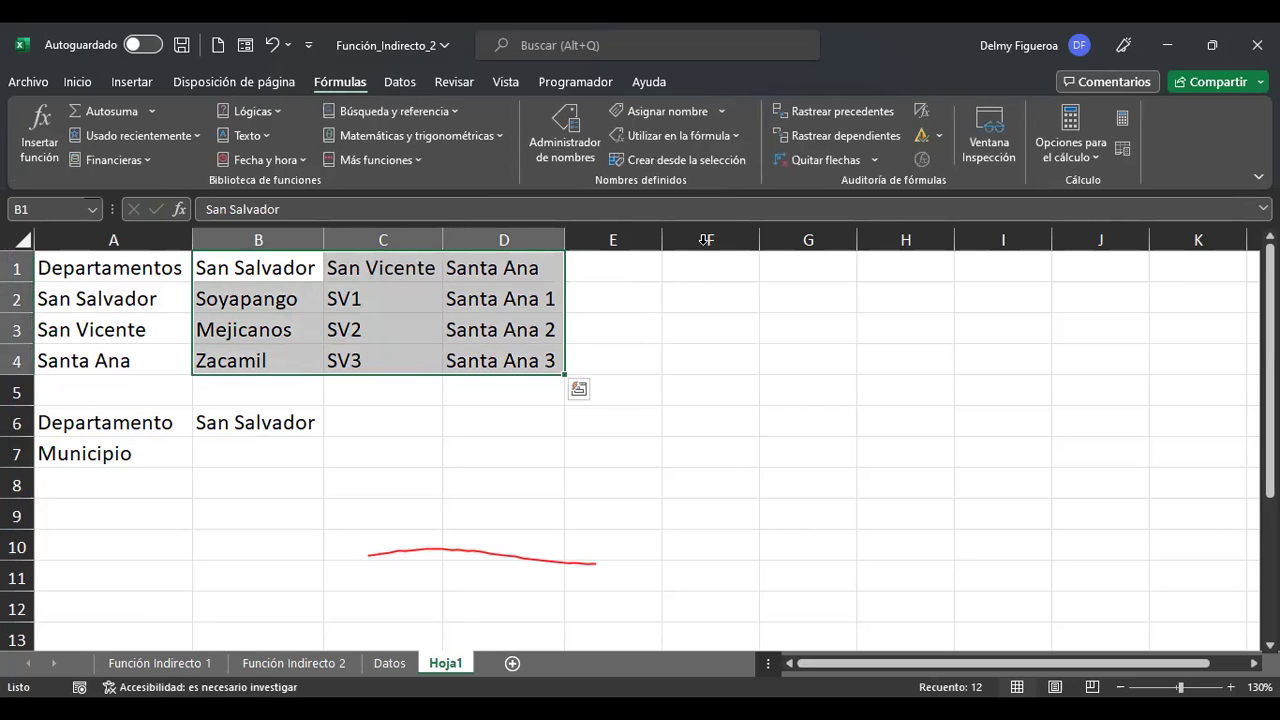
pyautogui.click(723, 161)
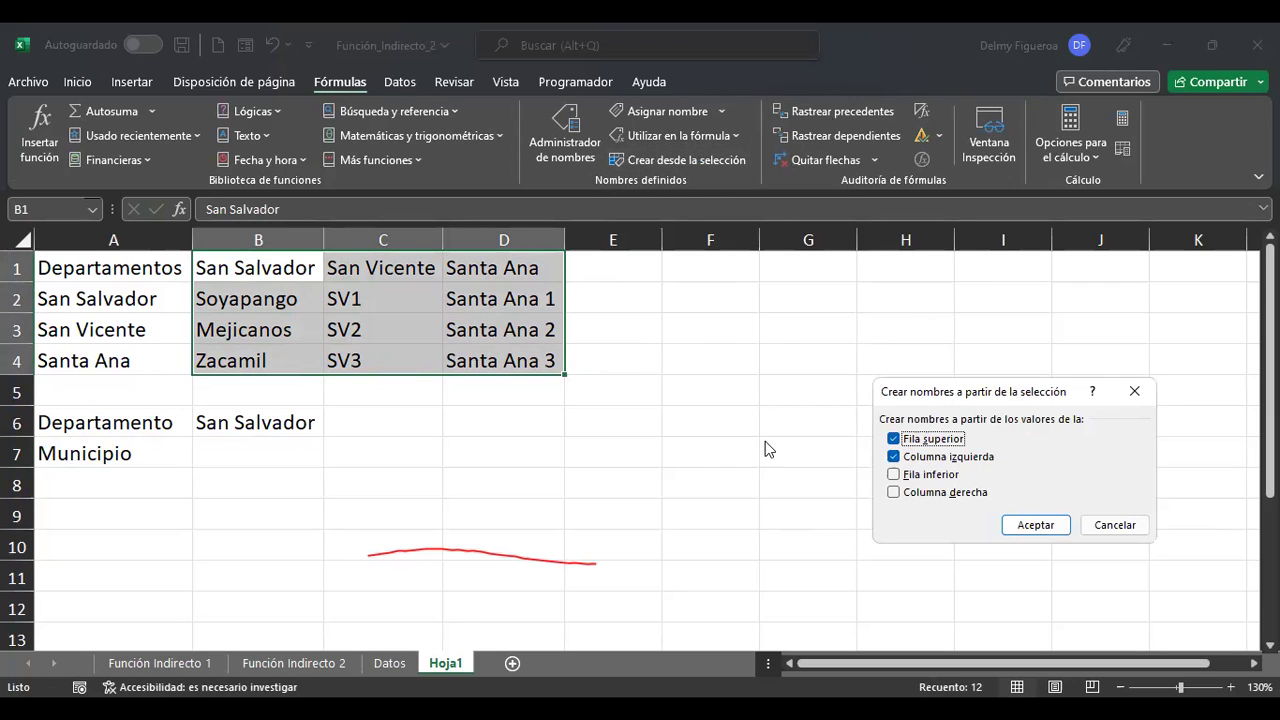
pyautogui.click(895, 459)
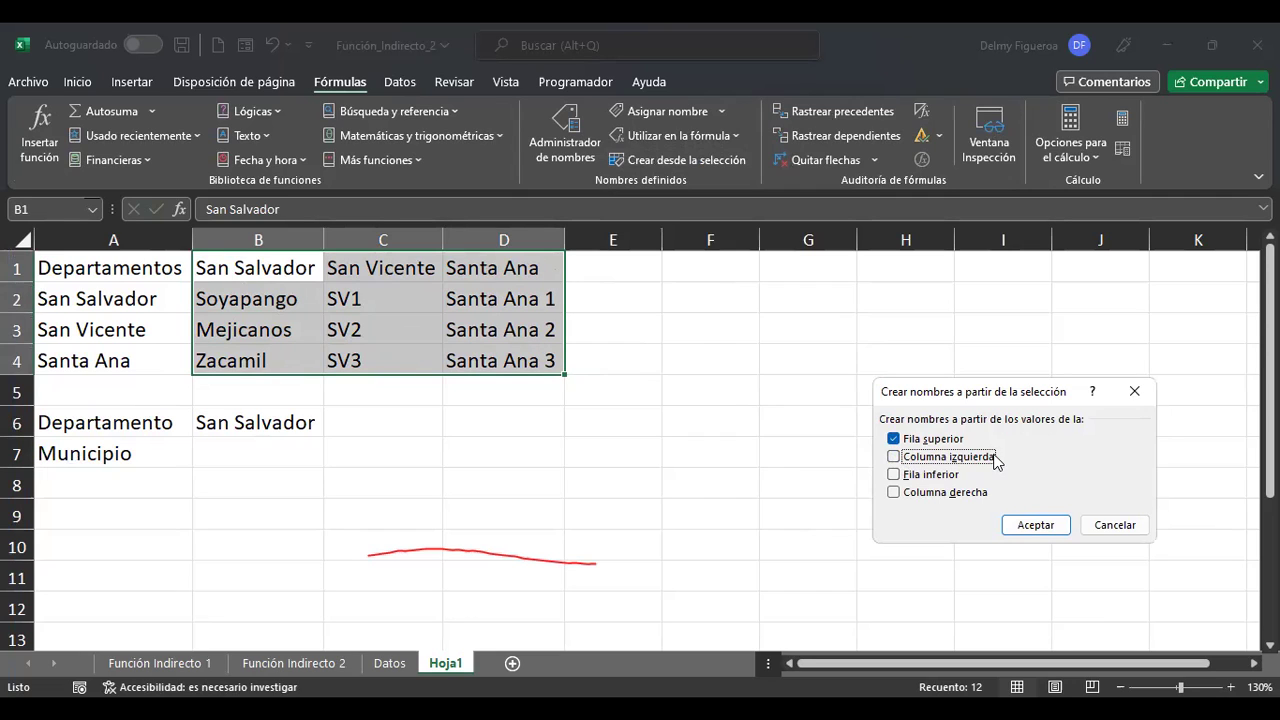
pyautogui.click(1036, 526)
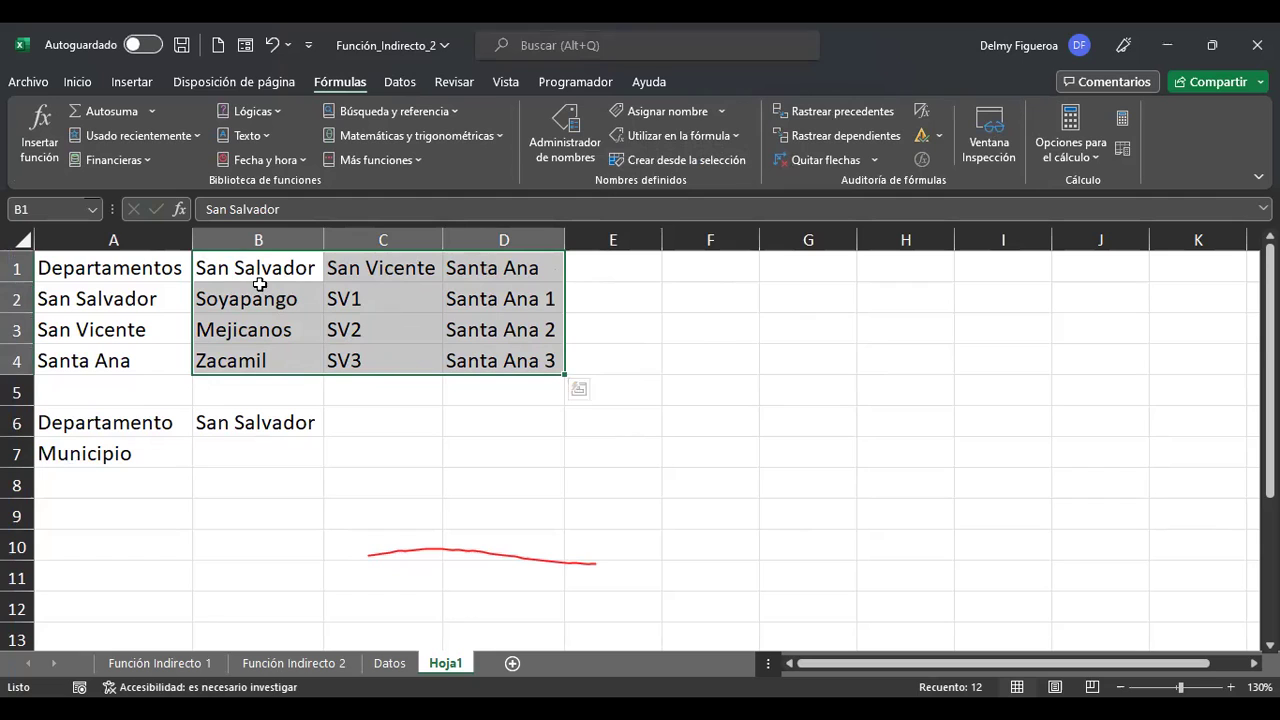
# Compare the workbook's defined department names with the department chosen in B6.
pyautogui.click(95, 212)
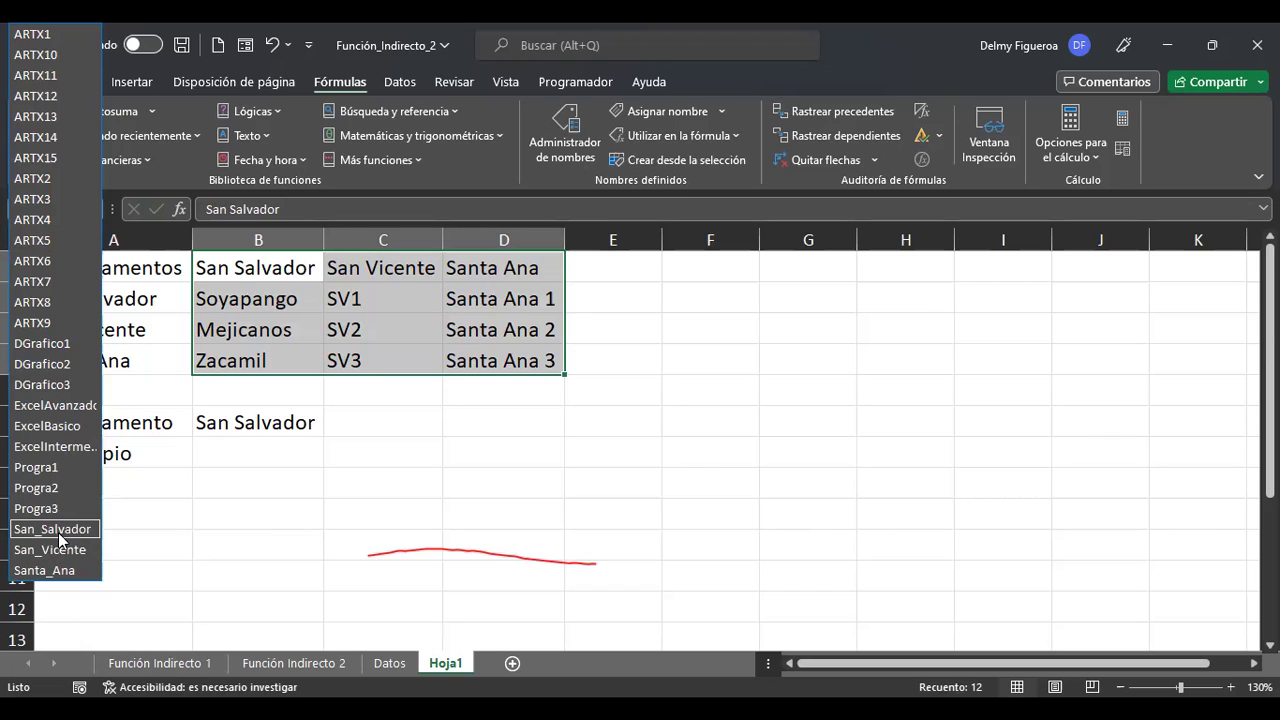
pyautogui.click(264, 424)
pyautogui.click(260, 424)
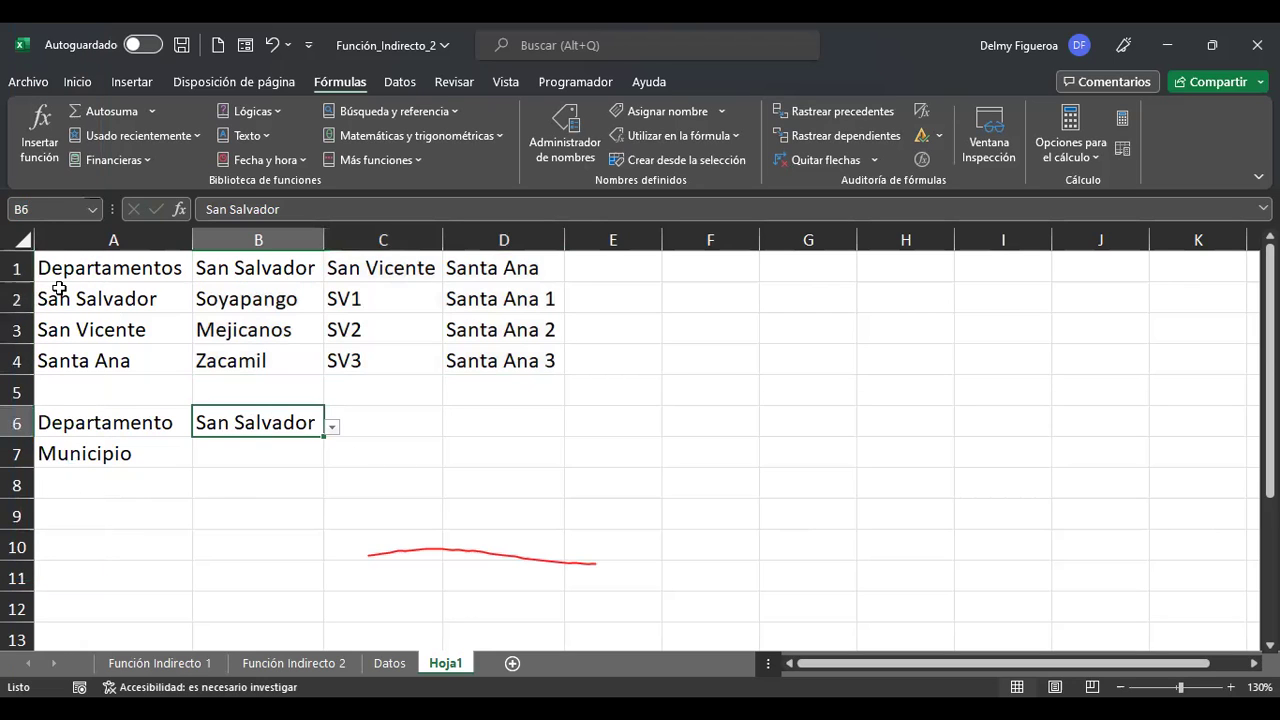
# Replace the spaces with underscores in A2:A4 so the entries read San_Salvador, San_Vicente and Santa_Ana.
pyautogui.click(97, 298)
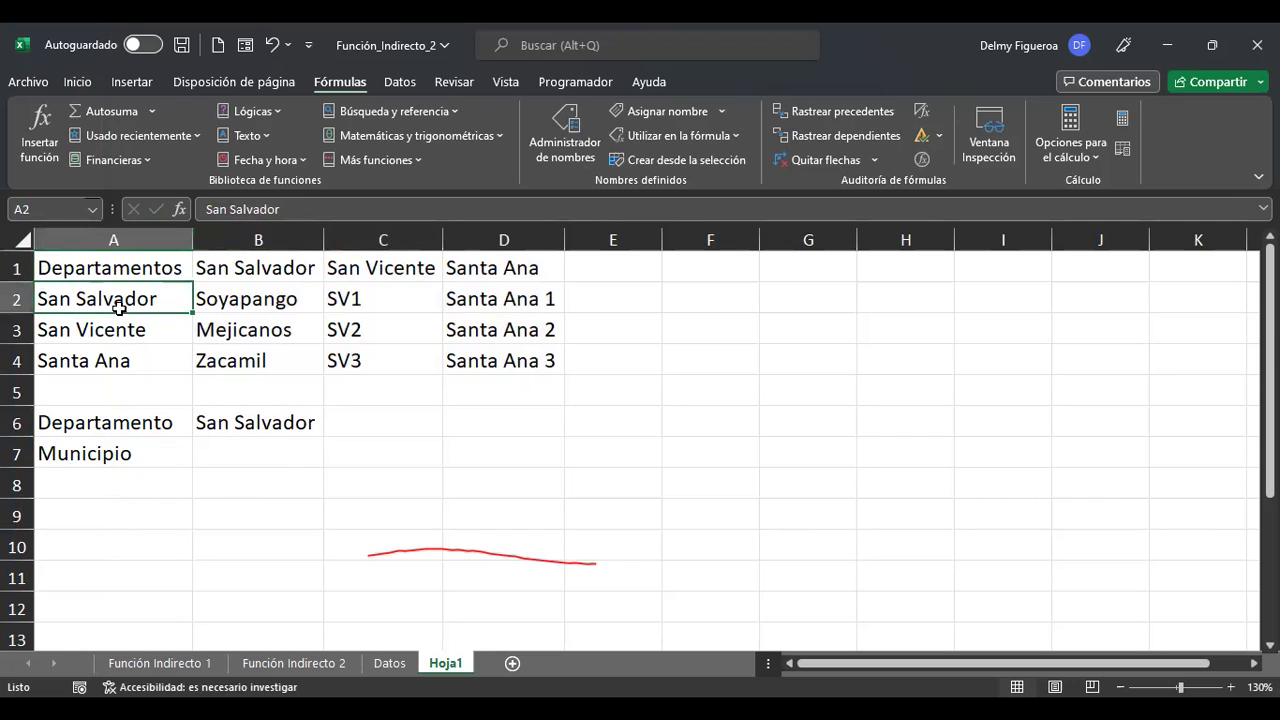
pyautogui.click(232, 209)
pyautogui.press('BackSpace')
pyautogui.write('_')
pyautogui.press('Return')
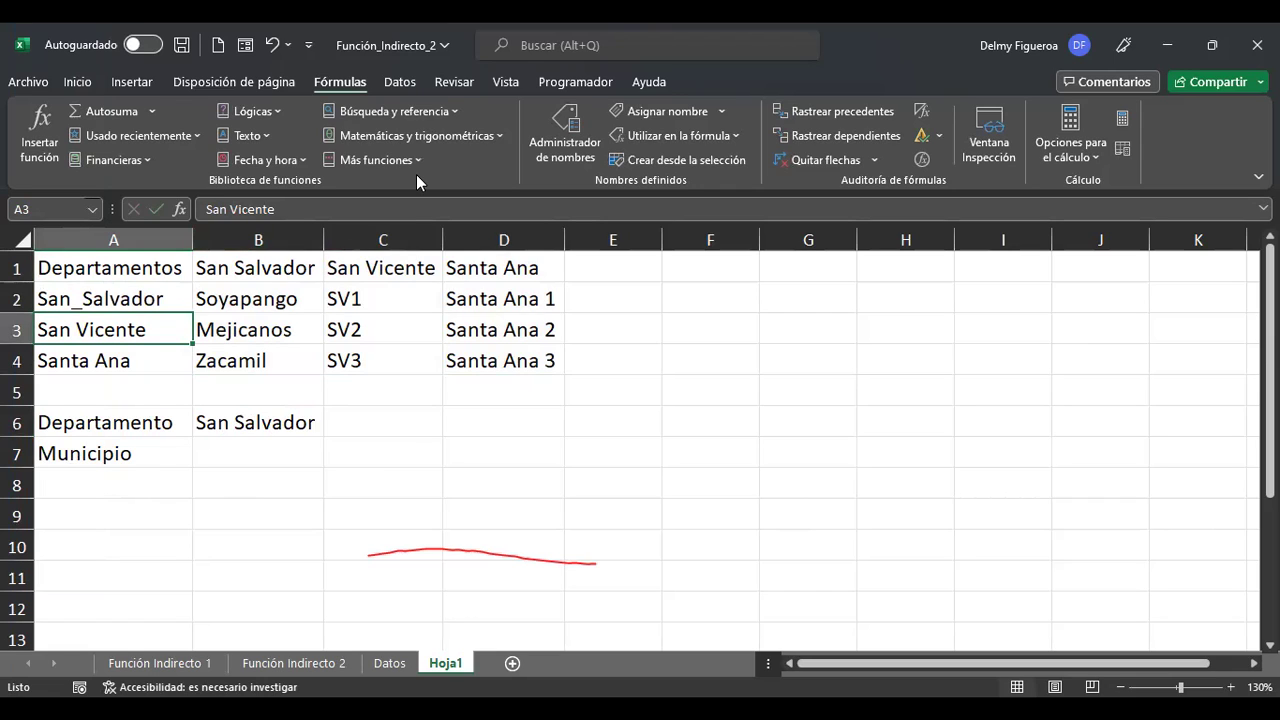
pyautogui.press('F2')
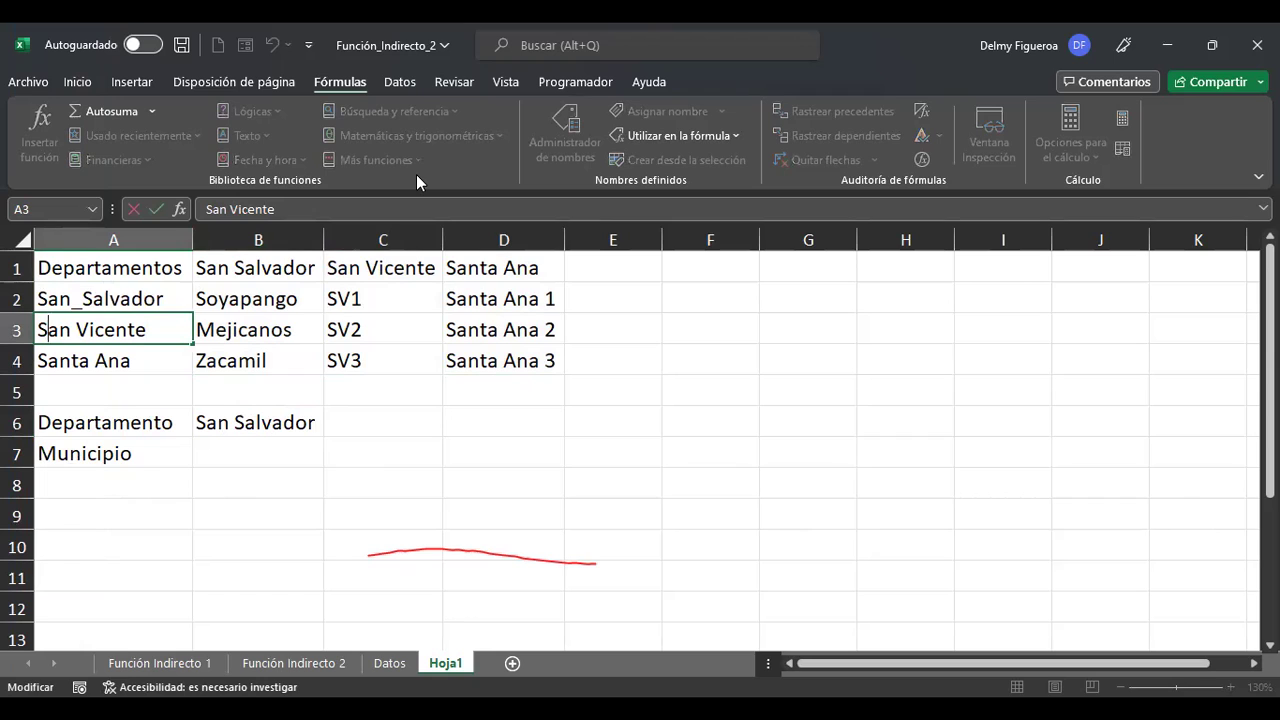
pyautogui.press('BackSpace')
pyautogui.write('_')
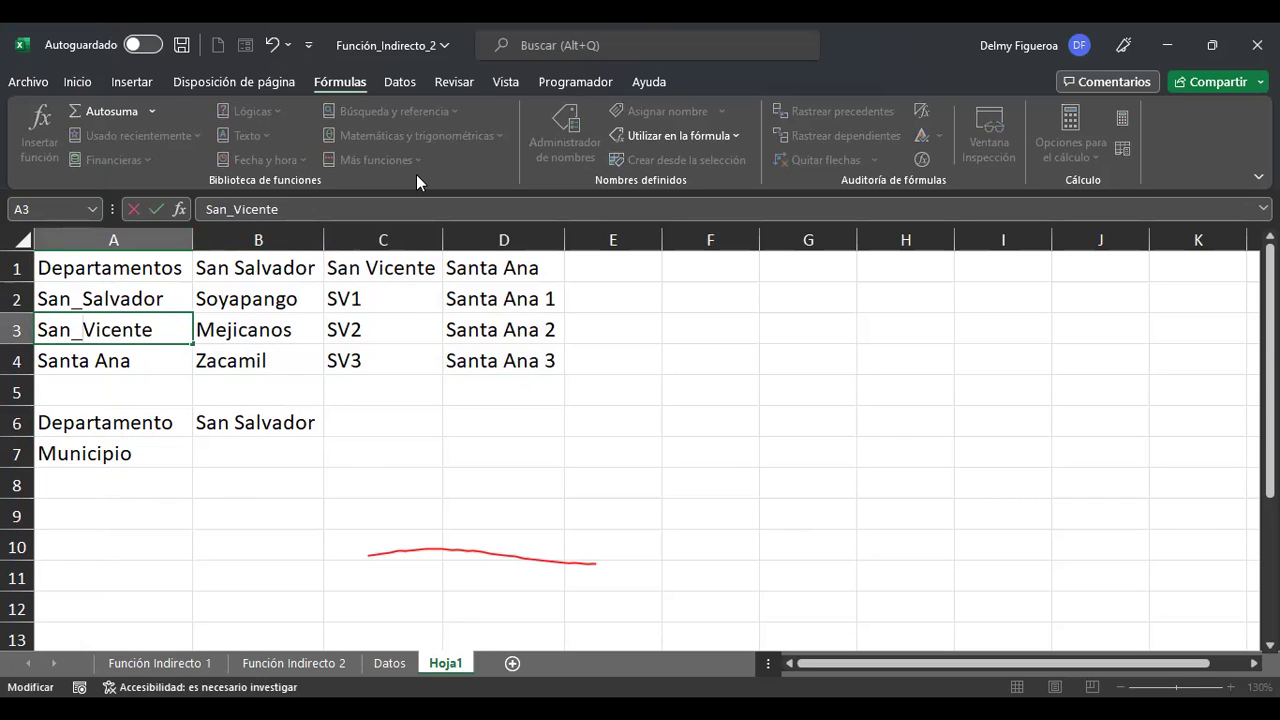
pyautogui.press('Return')
pyautogui.press('F2')
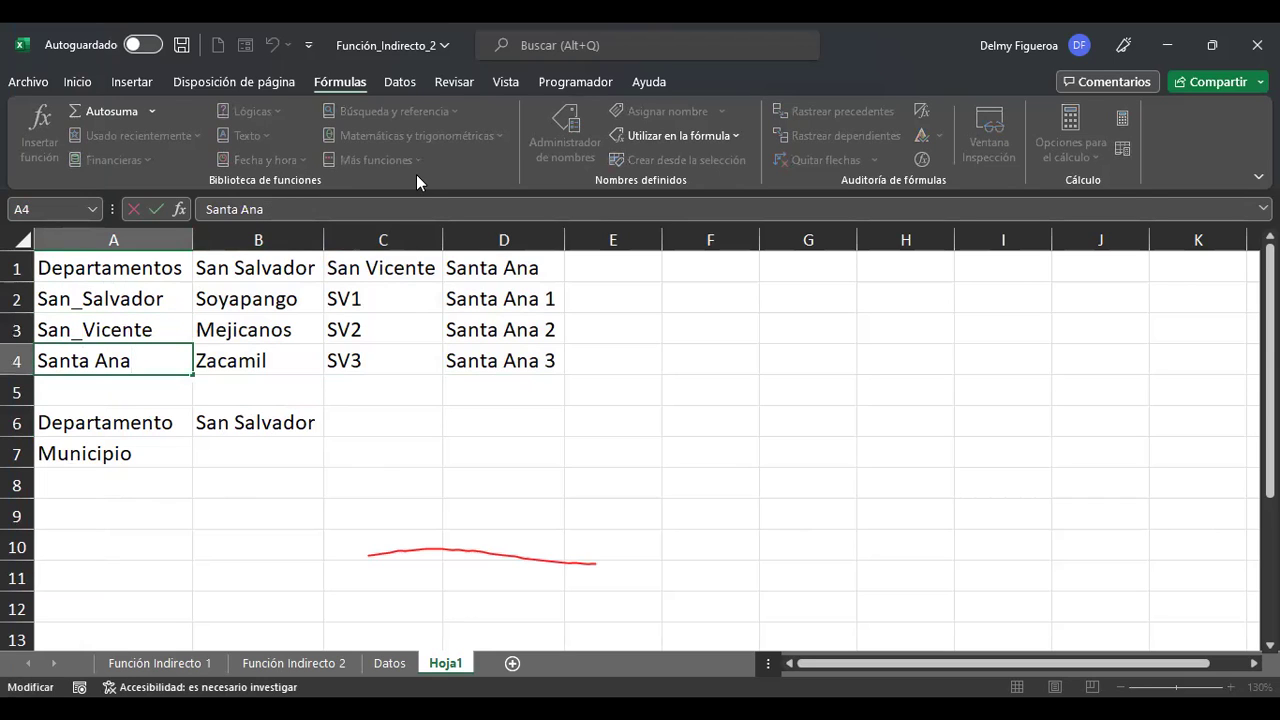
pyautogui.press('BackSpace')
pyautogui.write('_')
pyautogui.press('Return')
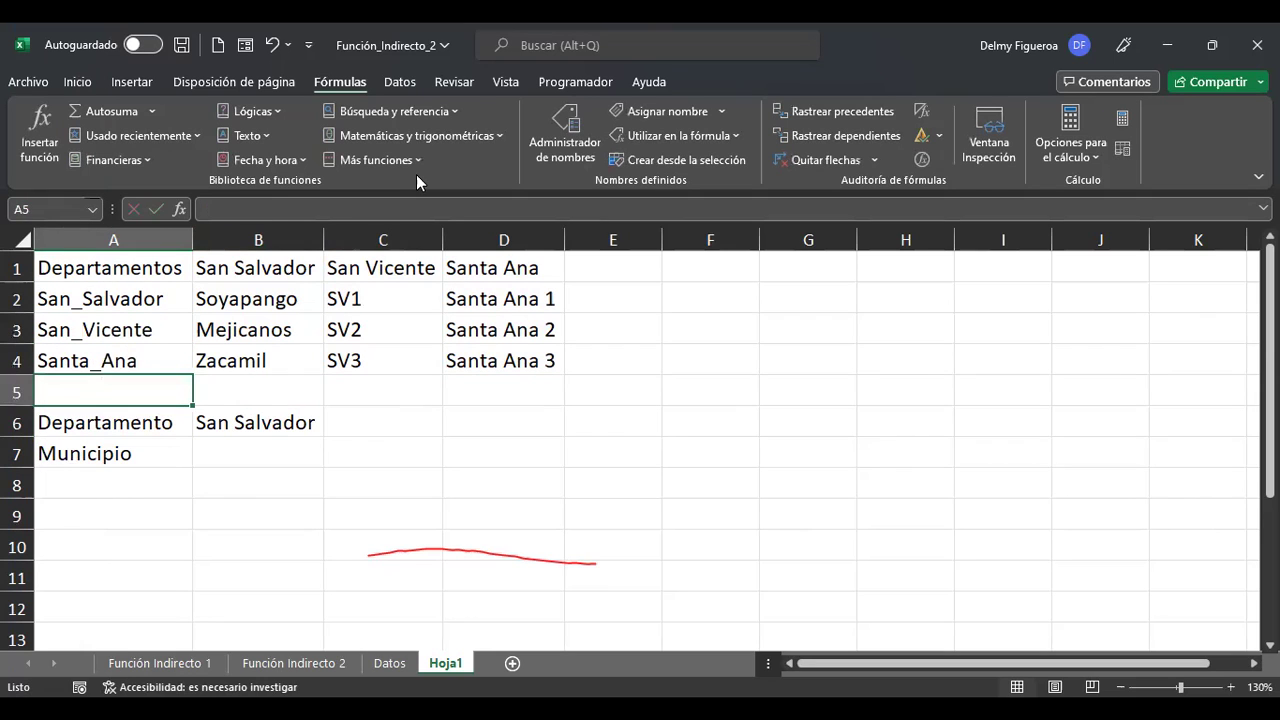
# Choose San_Vicente as the Departamento in B6.
pyautogui.press('Right')
pyautogui.press('Down')
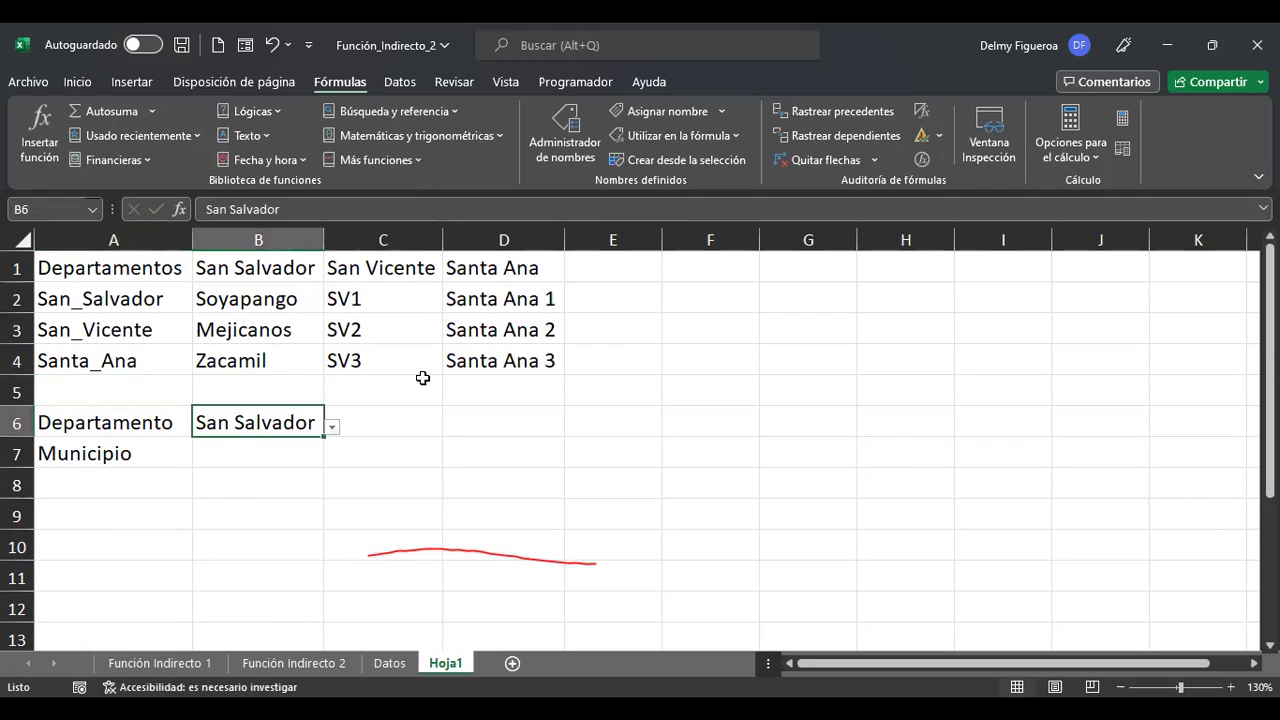
pyautogui.click(332, 429)
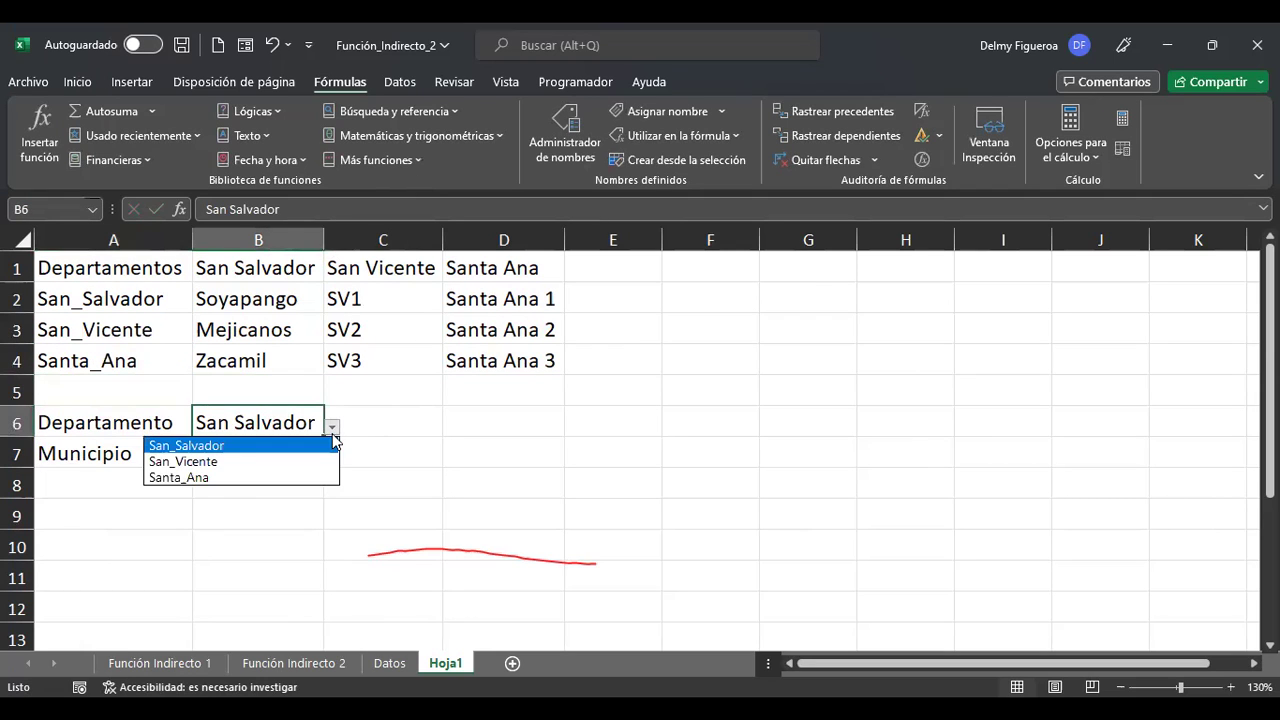
pyautogui.click(242, 463)
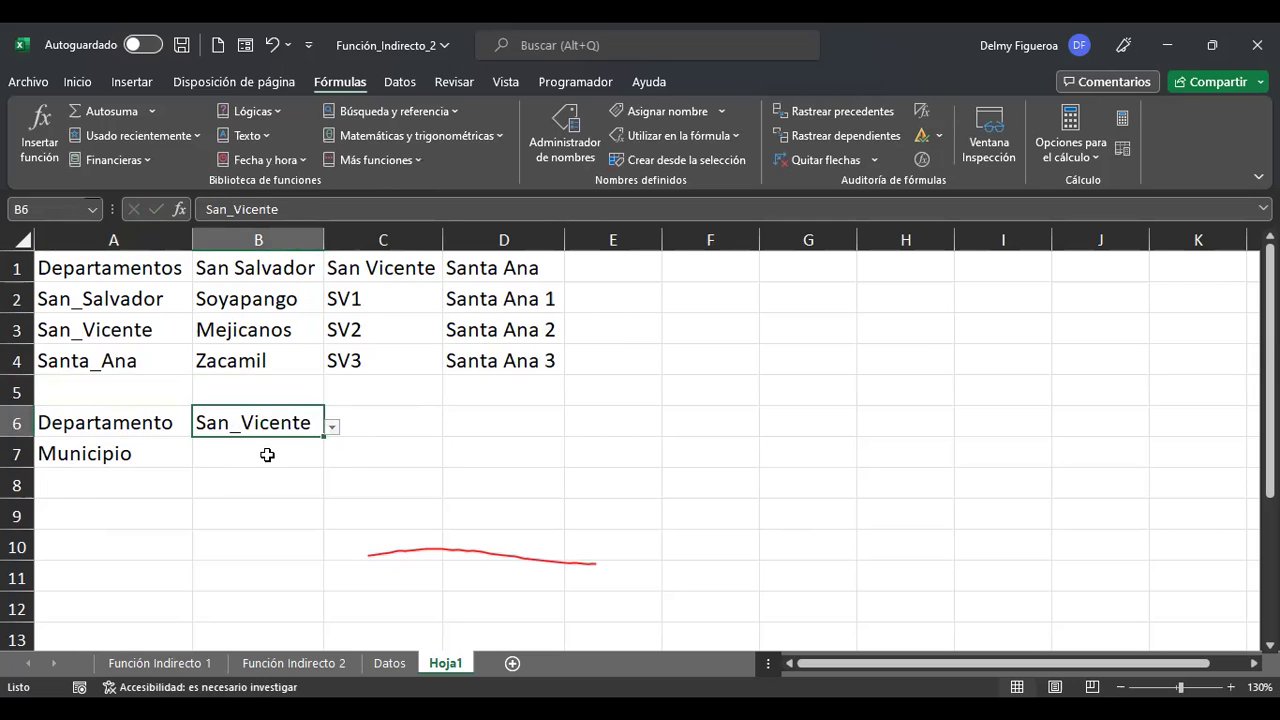
# Add list data validation to the Municipio cell B7 with the source =indirecto($B$6).
pyautogui.click(258, 452)
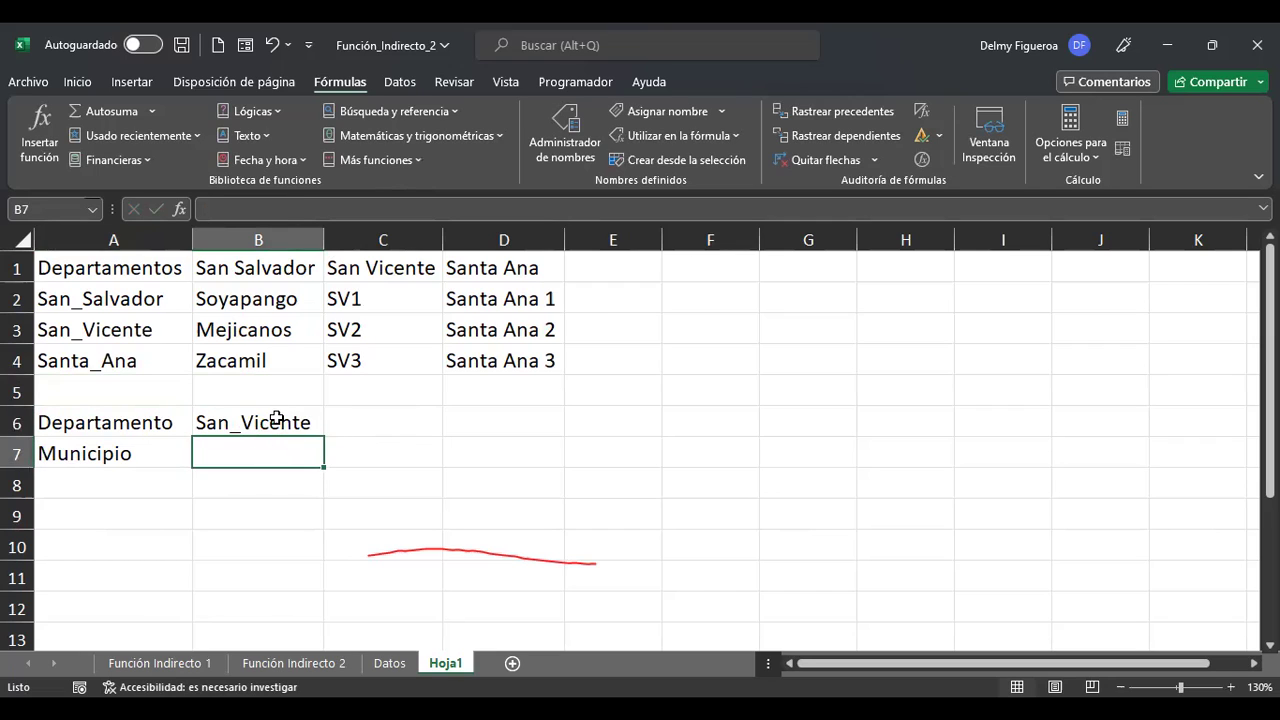
pyautogui.click(282, 416)
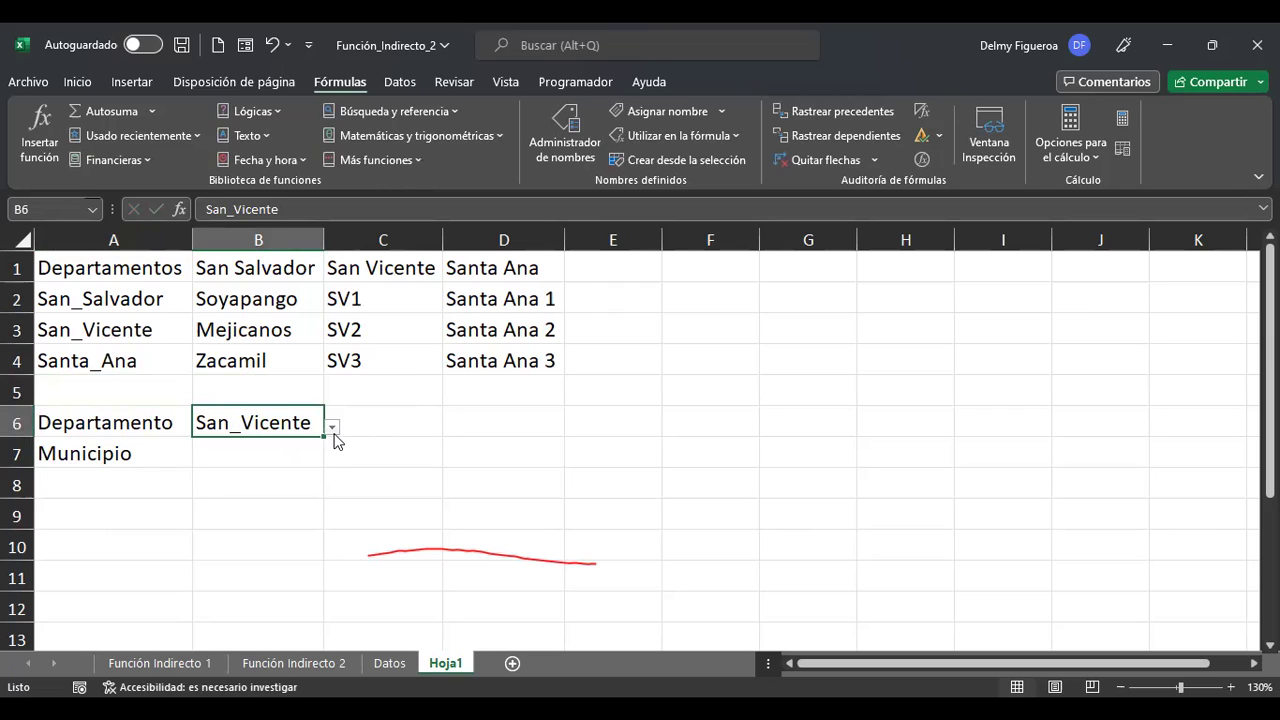
pyautogui.click(240, 455)
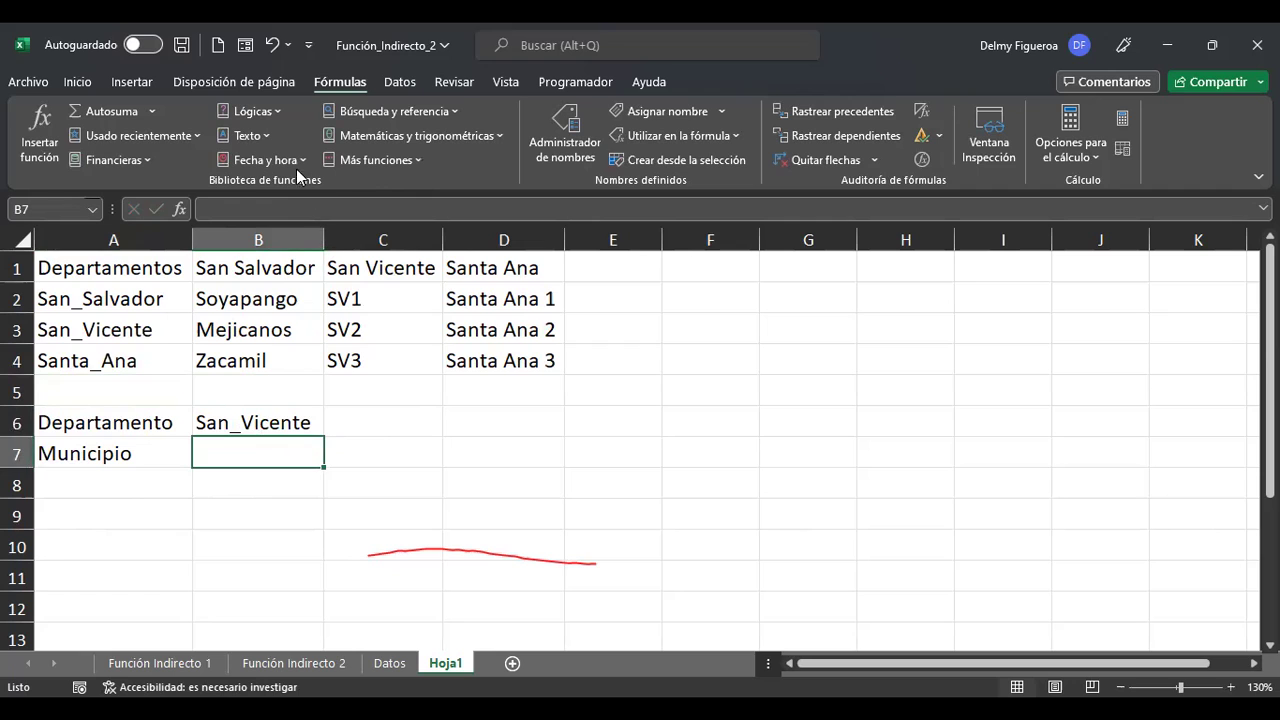
pyautogui.click(400, 84)
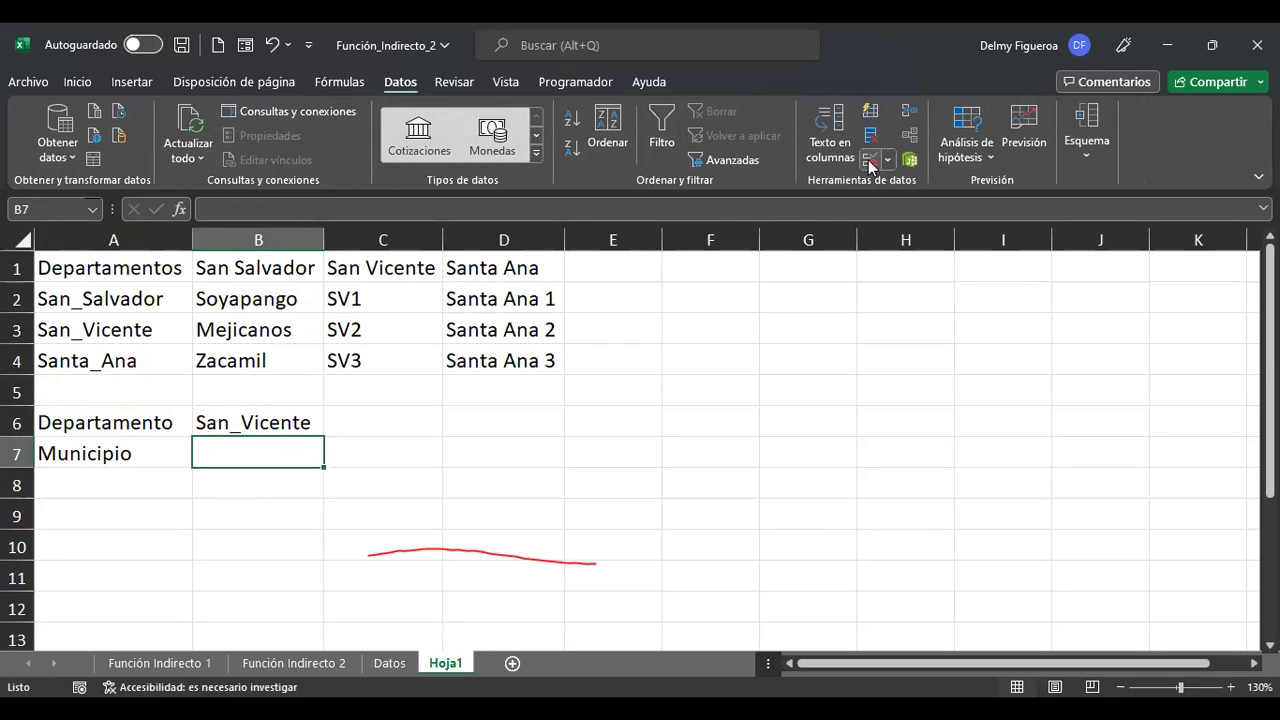
pyautogui.click(893, 420)
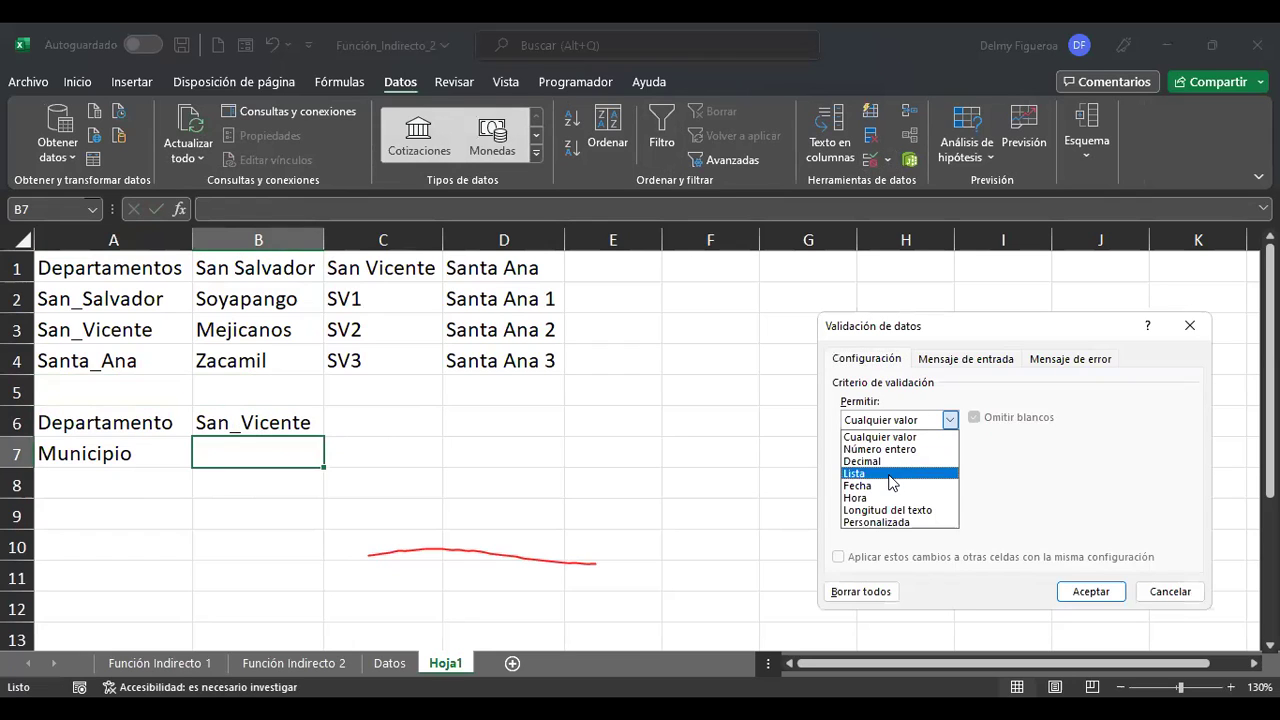
pyautogui.click(890, 474)
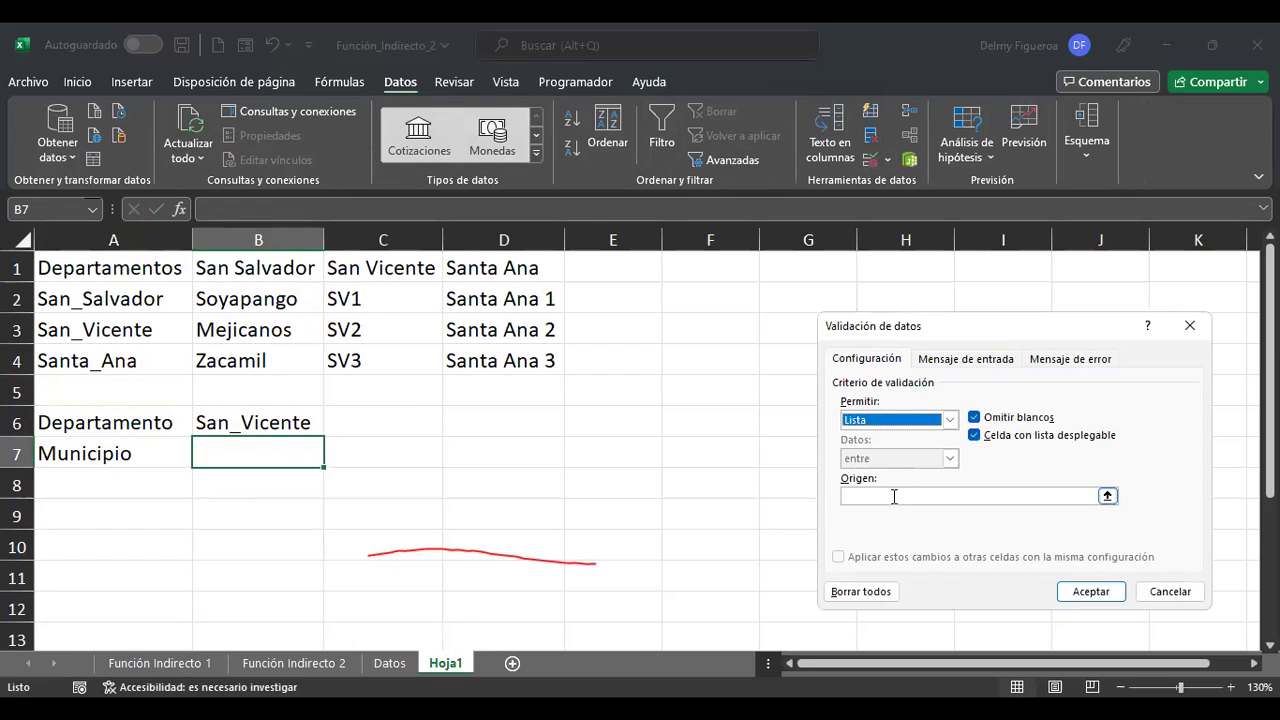
pyautogui.click(894, 496)
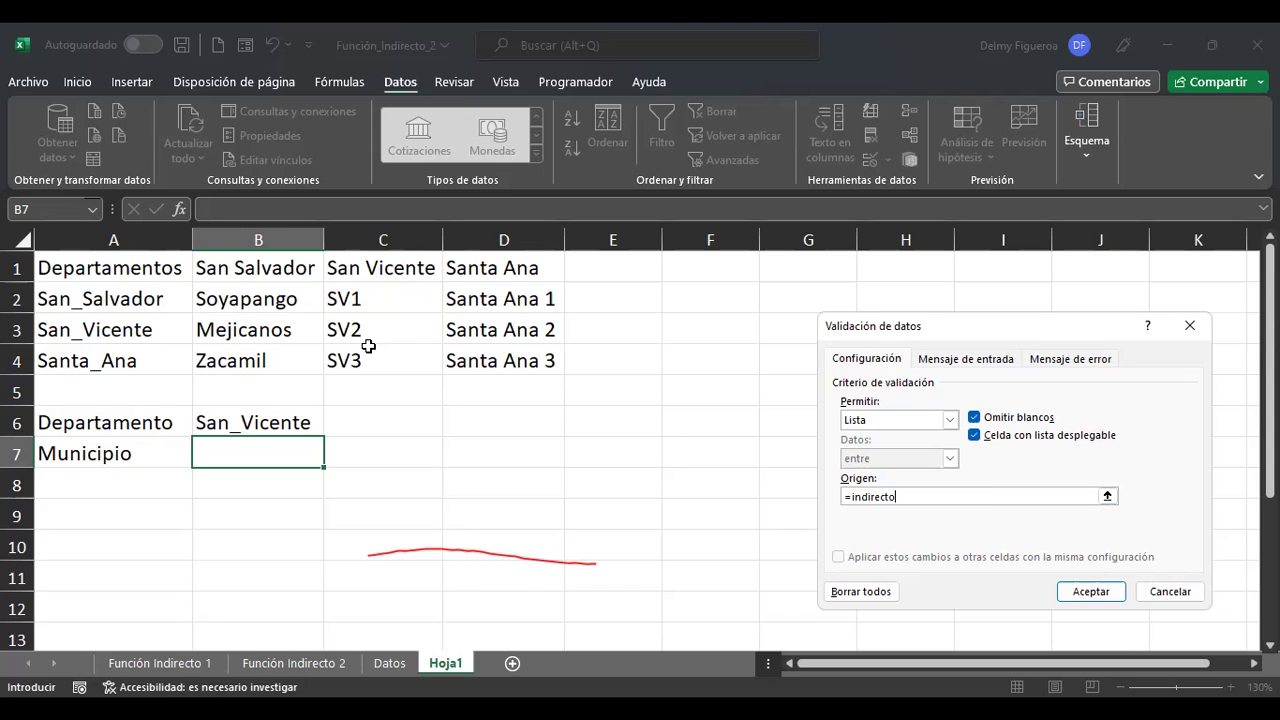
pyautogui.click(253, 422)
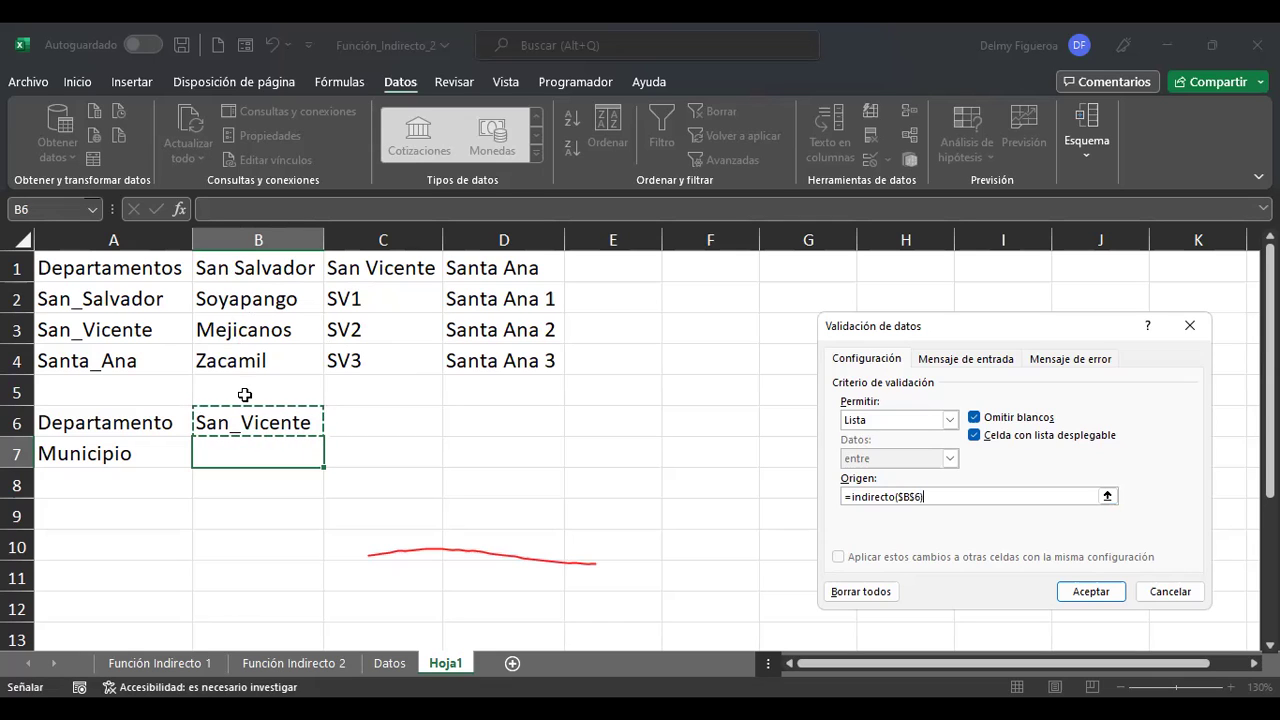
pyautogui.click(1090, 590)
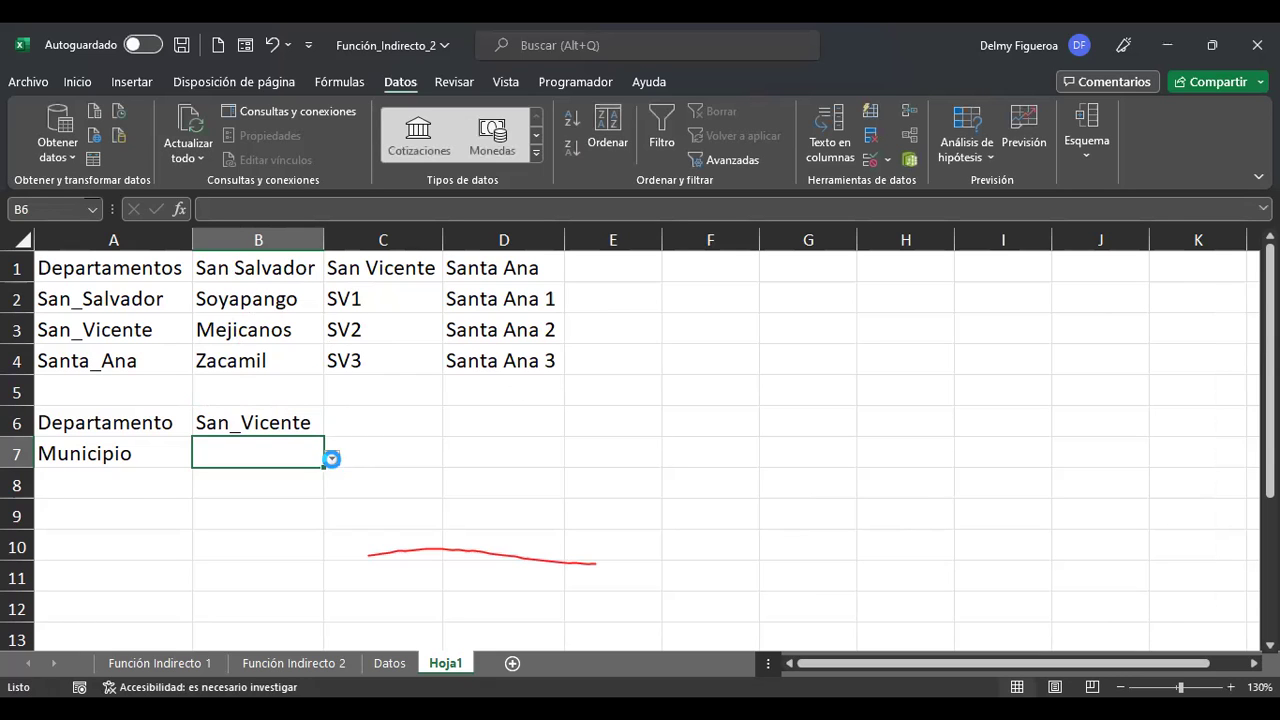
# Check the municipality options in B7 for San_Vicente, and again with San_Salvador chosen in B6.
pyautogui.click(331, 458)
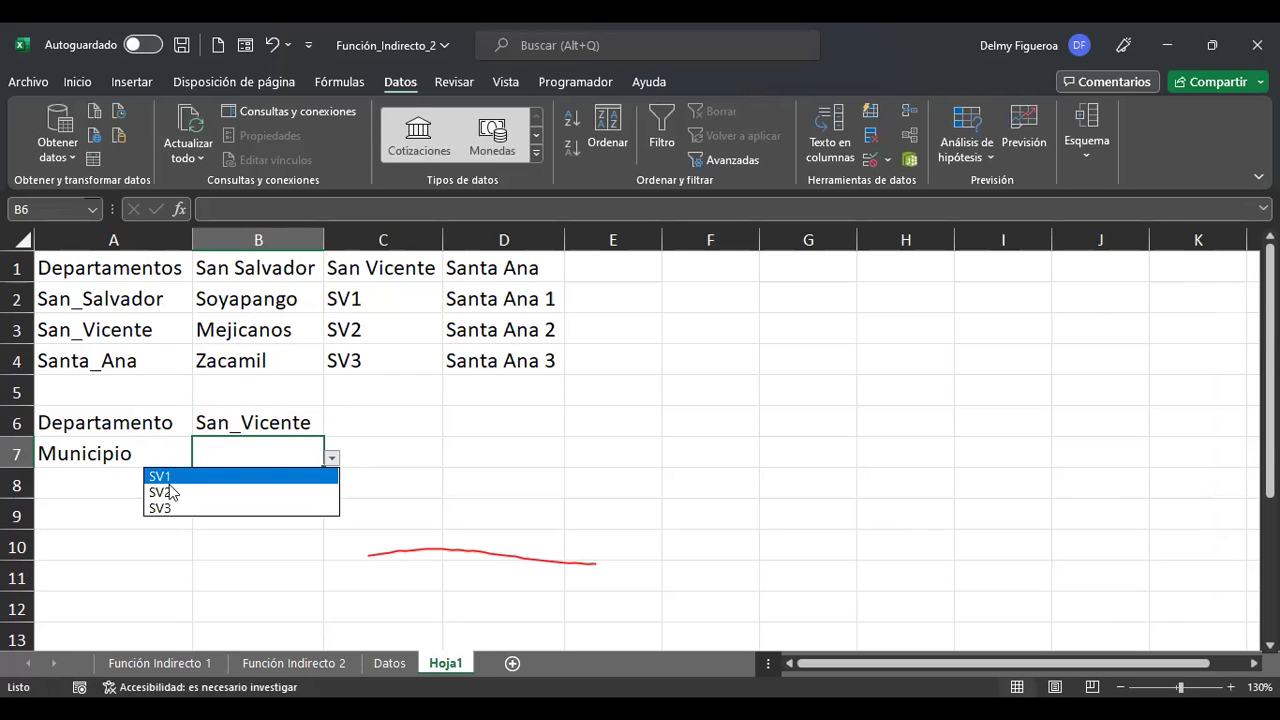
pyautogui.click(257, 418)
pyautogui.click(256, 414)
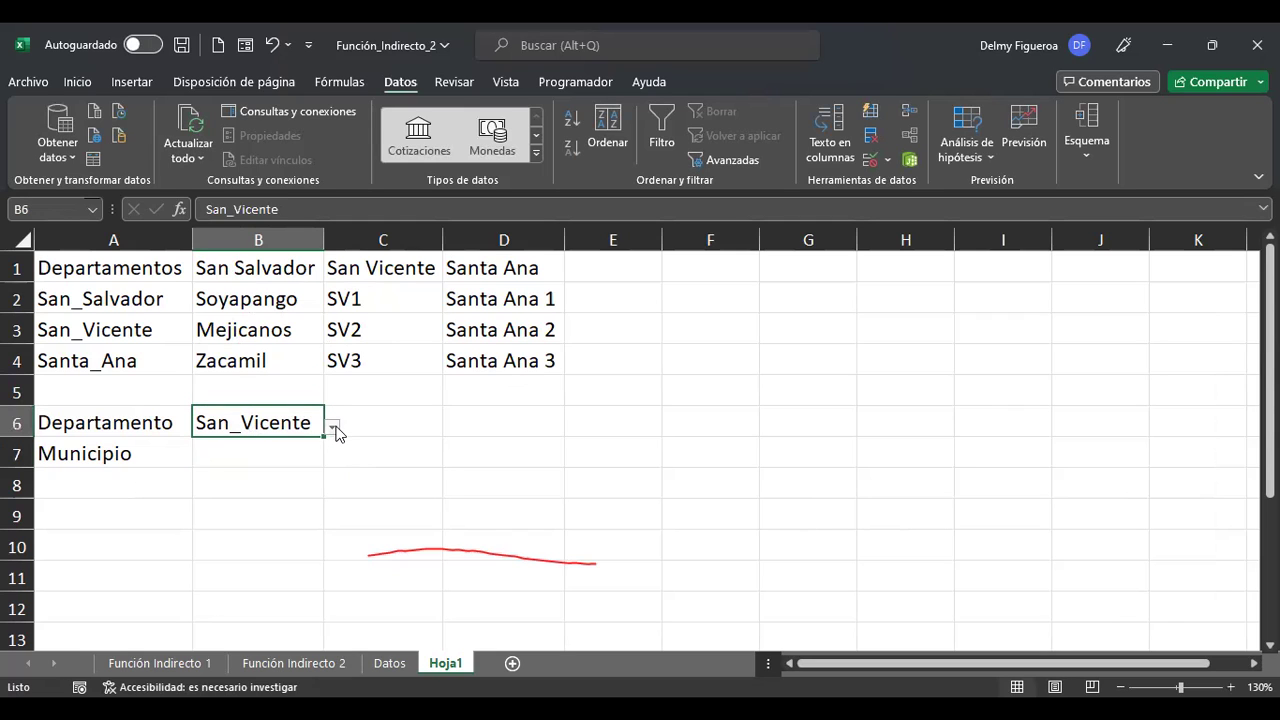
pyautogui.click(336, 432)
pyautogui.click(252, 447)
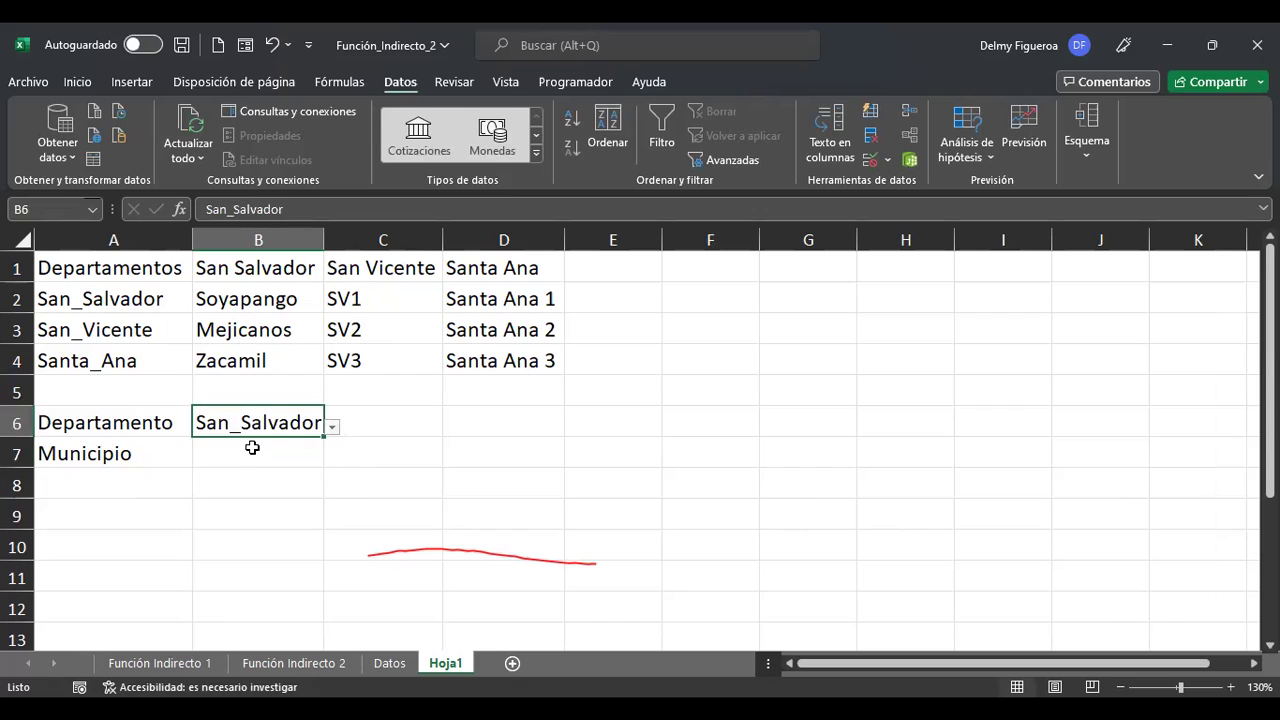
pyautogui.click(252, 447)
pyautogui.click(332, 459)
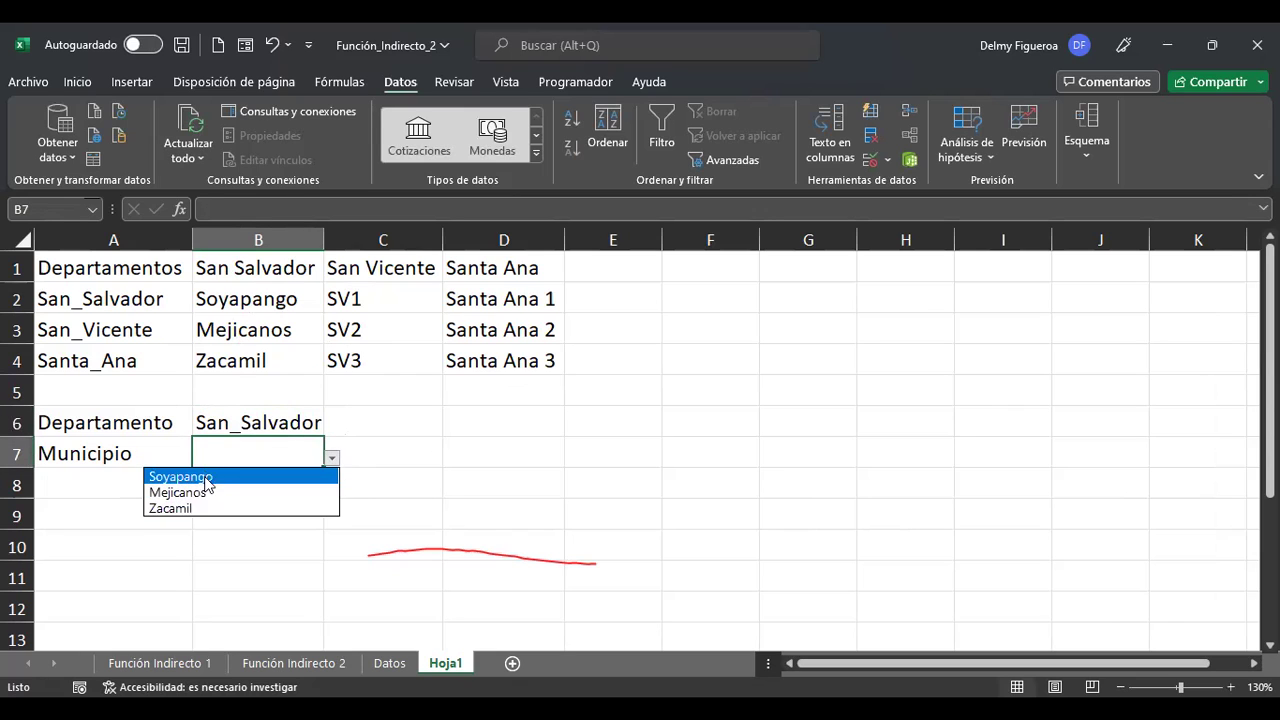
# Choose Santa_Ana as the Departamento in B6 and Santa Ana 1 as the Municipio in B7.
pyautogui.click(248, 433)
pyautogui.click(262, 417)
pyautogui.click(333, 428)
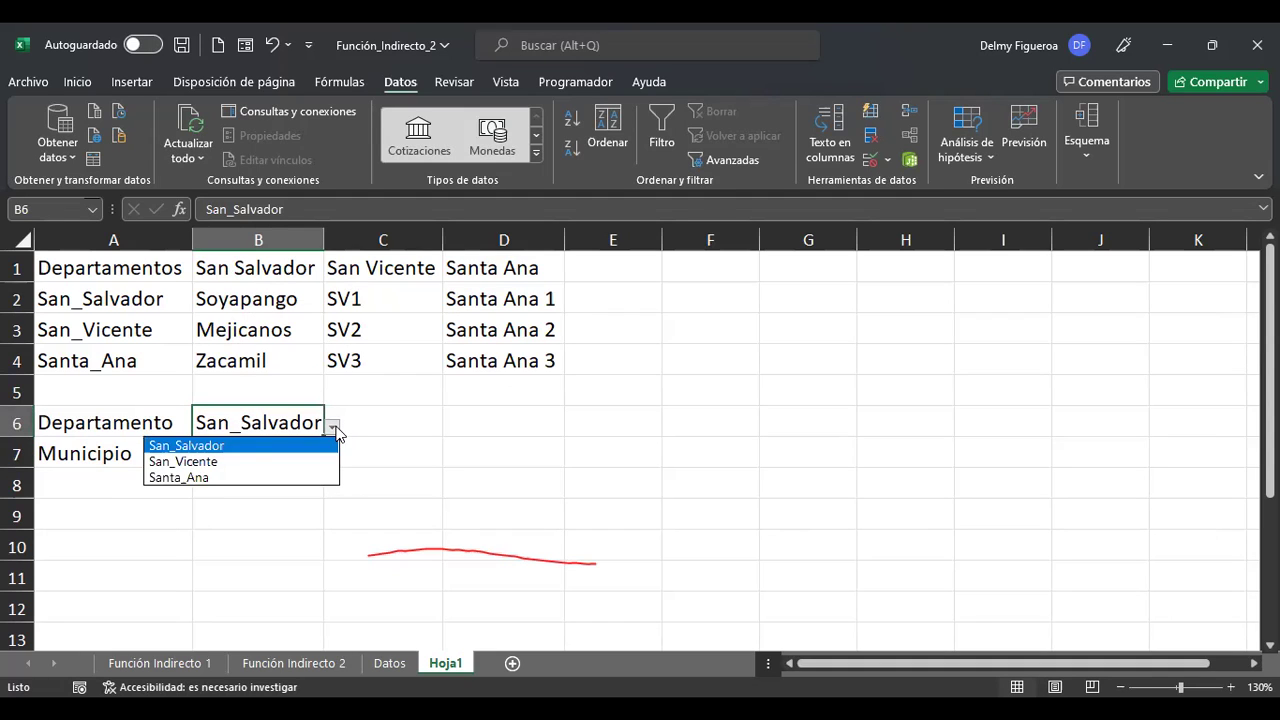
pyautogui.click(193, 479)
pyautogui.click(310, 452)
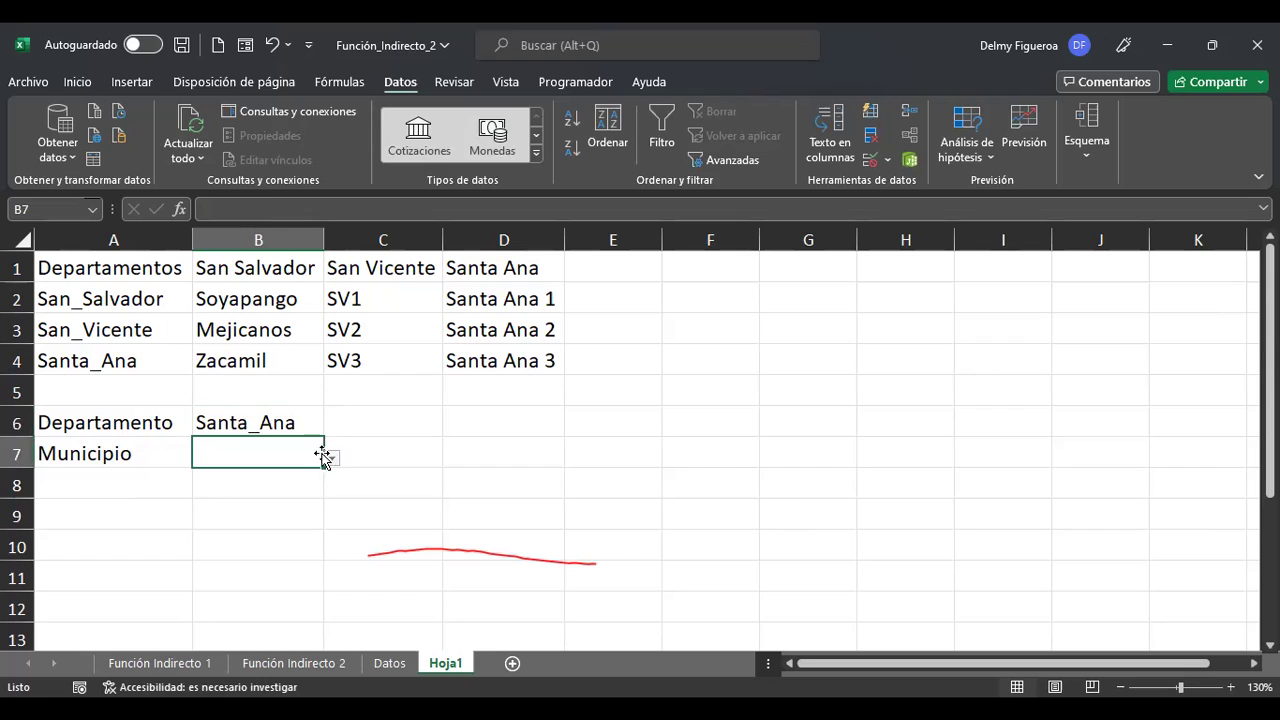
pyautogui.click(332, 460)
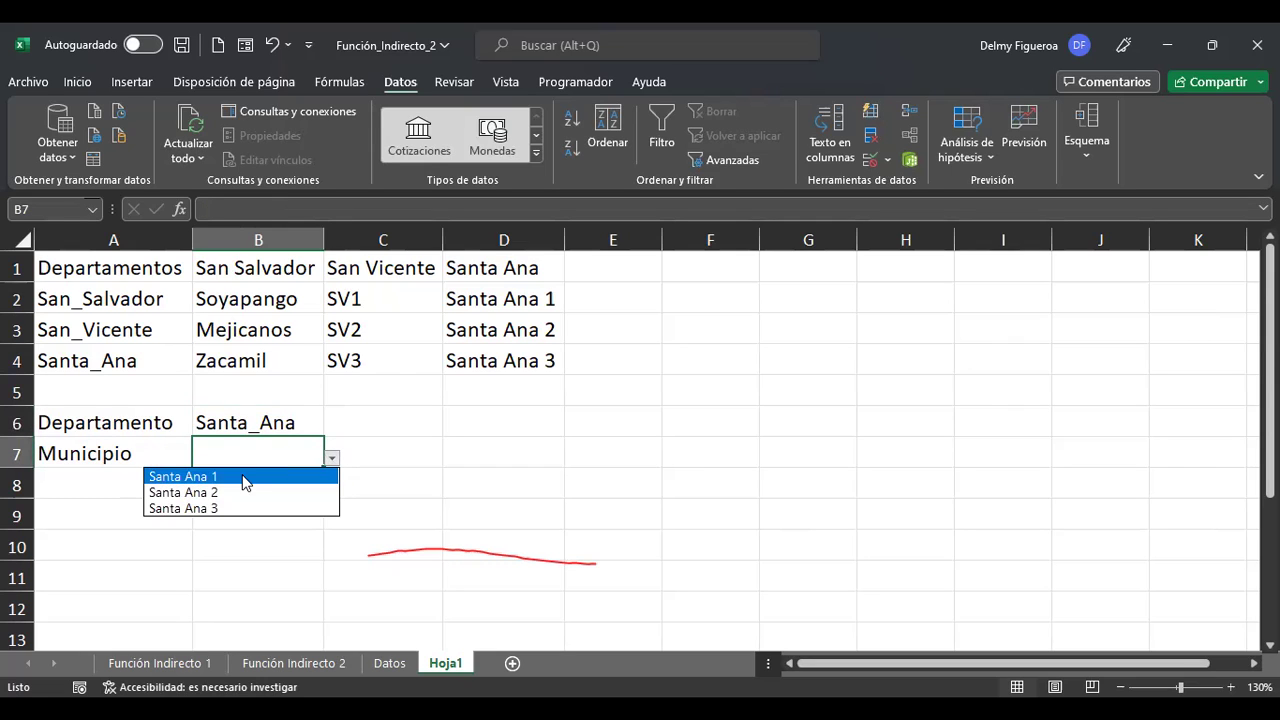
pyautogui.click(246, 477)
pyautogui.click(410, 428)
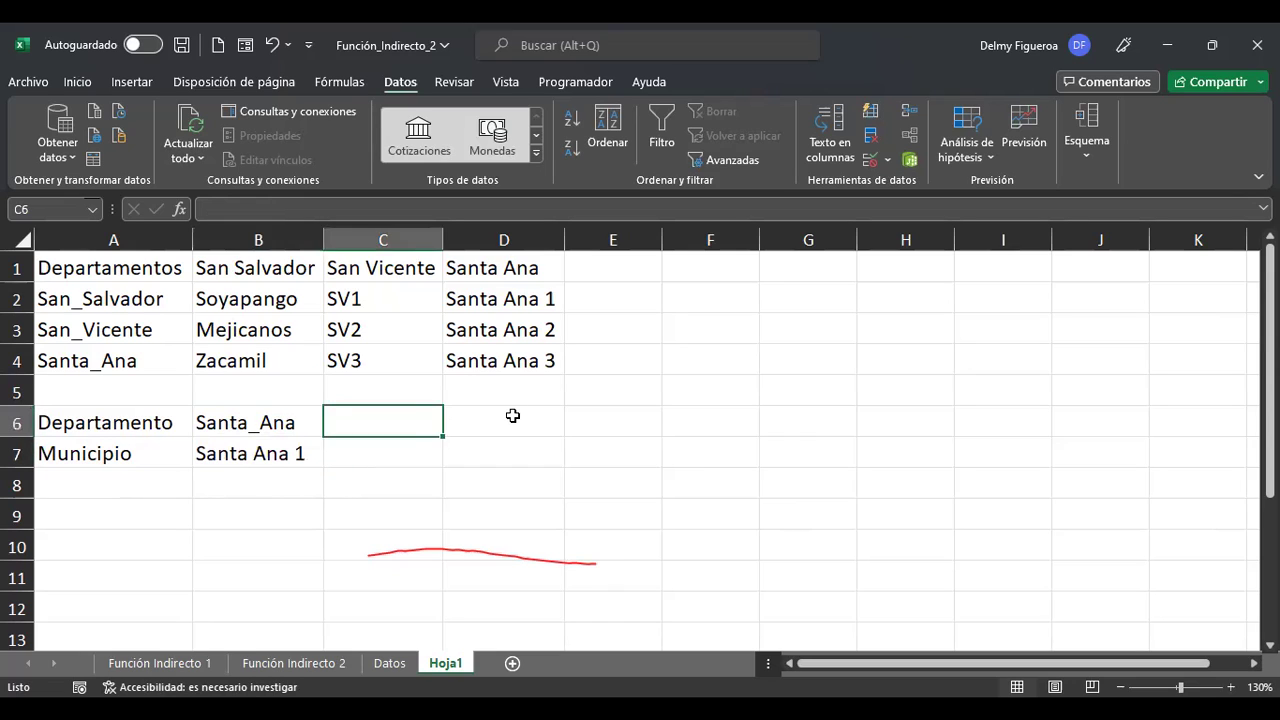
pyautogui.click(553, 419)
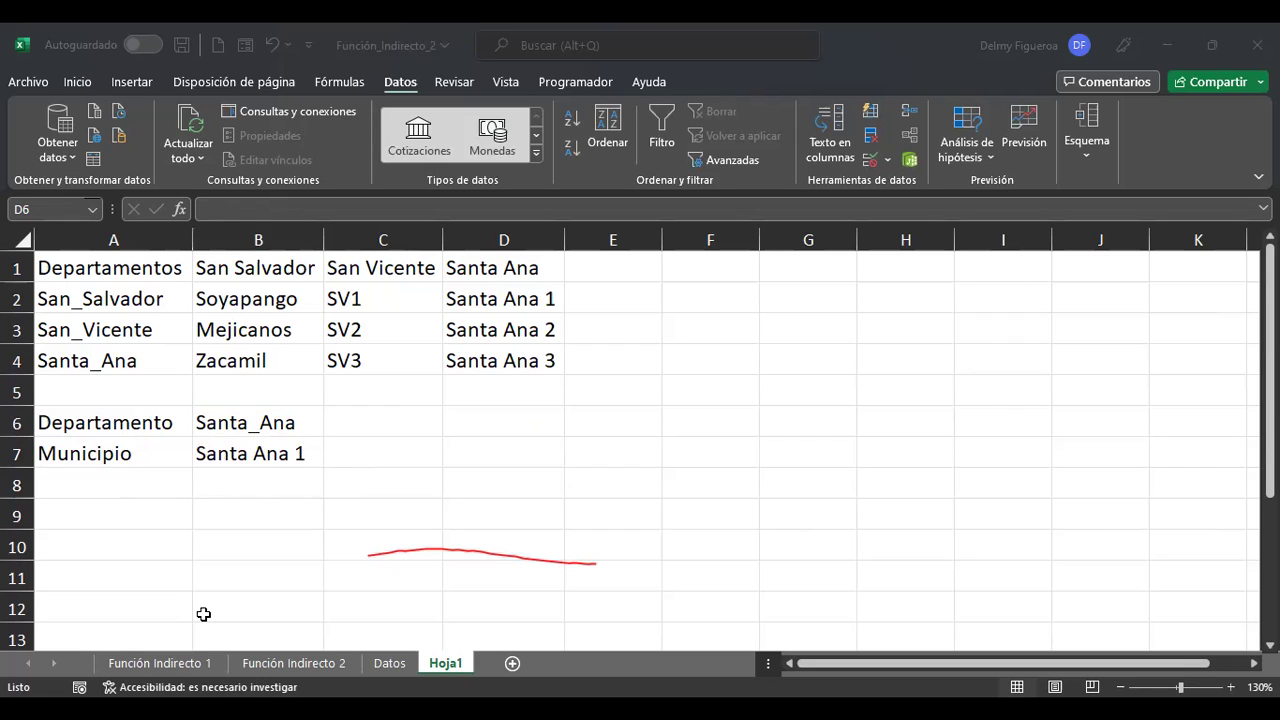
# Add a new worksheet and increase the font size of all its cells to 14.
pyautogui.hotkey('alt', 'Tab')
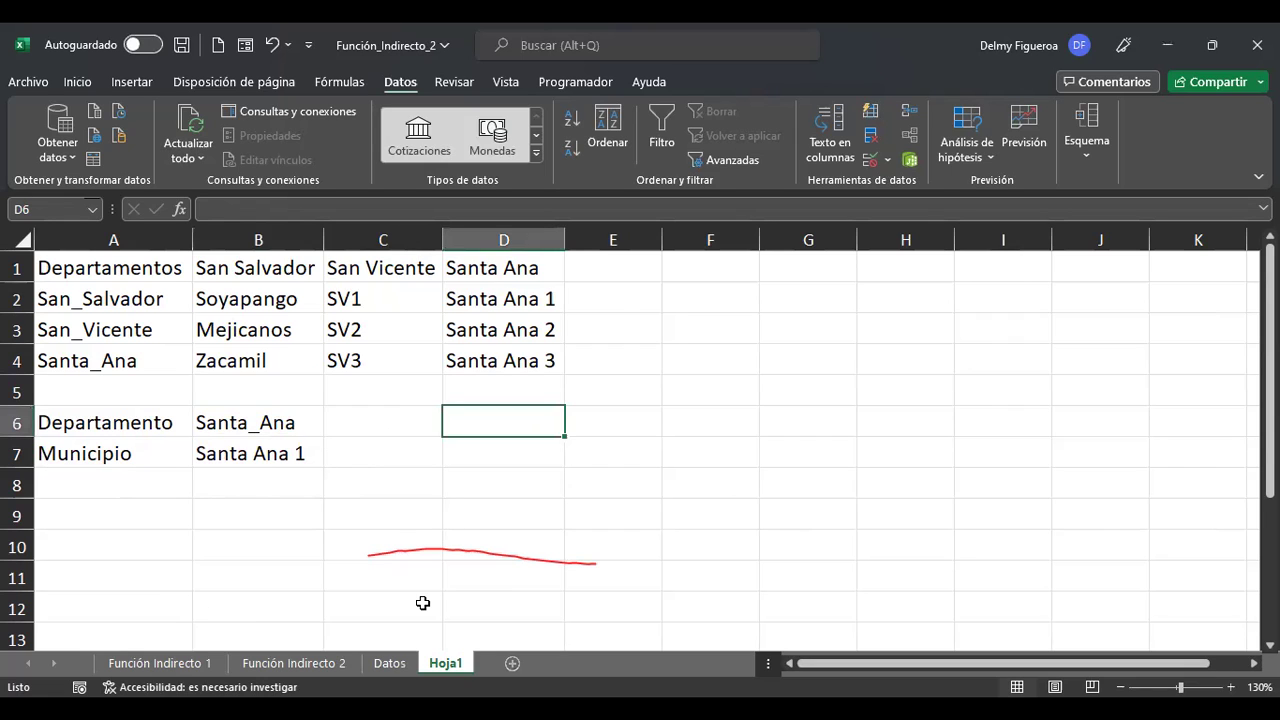
pyautogui.hotkey('shift', 'F11')
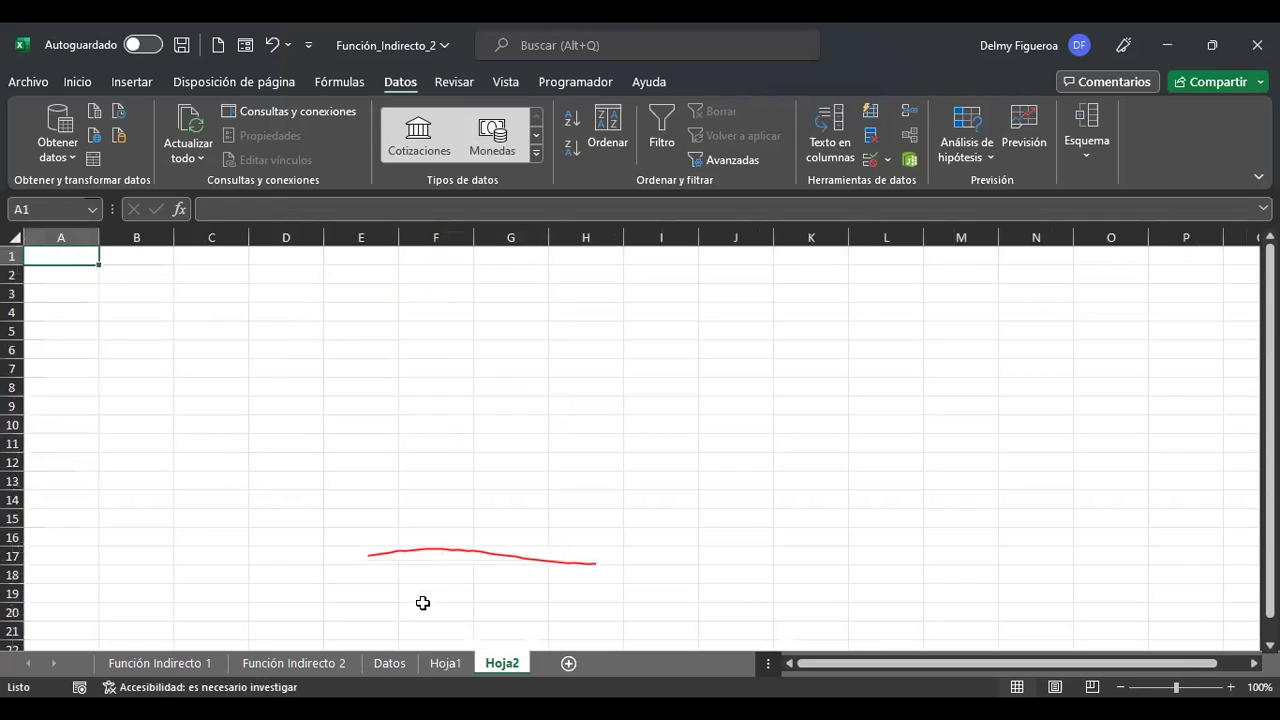
pyautogui.click(17, 237)
pyautogui.keyDown('ctrl'); pyautogui.scroll(2, 386, 434); pyautogui.keyUp('ctrl')
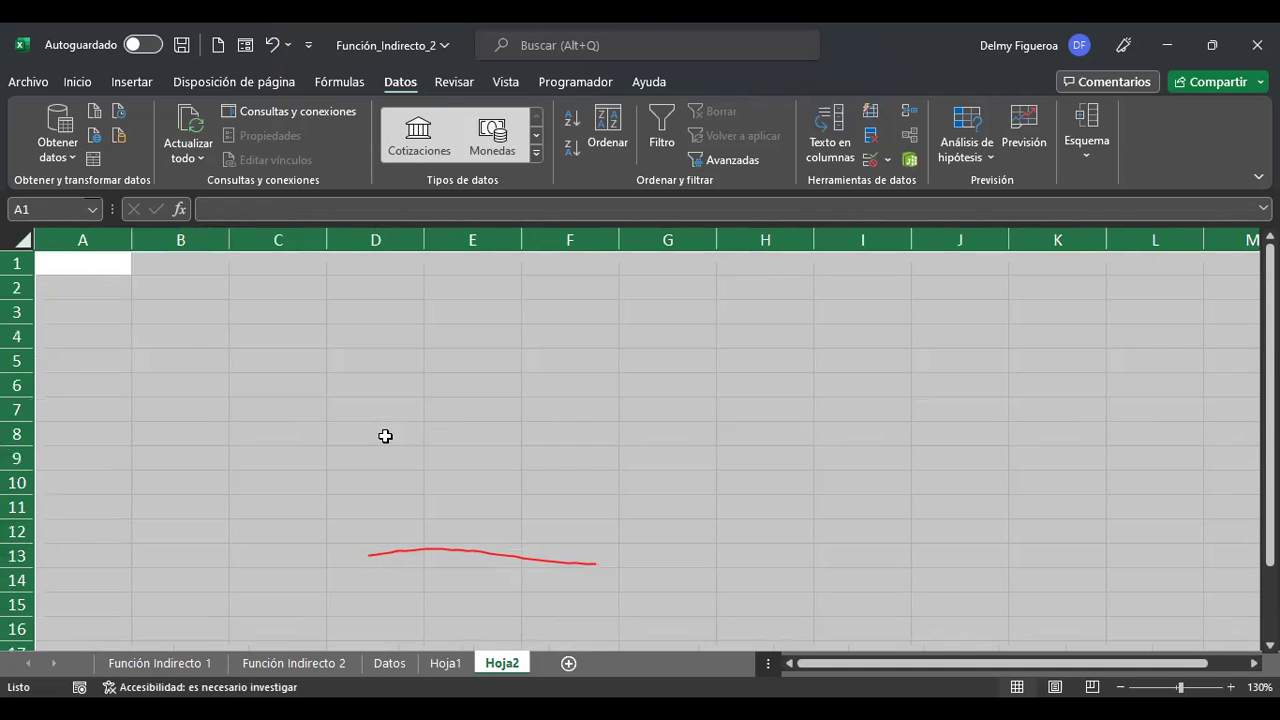
pyautogui.click(79, 82)
pyautogui.click(333, 119)
pyautogui.click(333, 119)
pyautogui.click(97, 265)
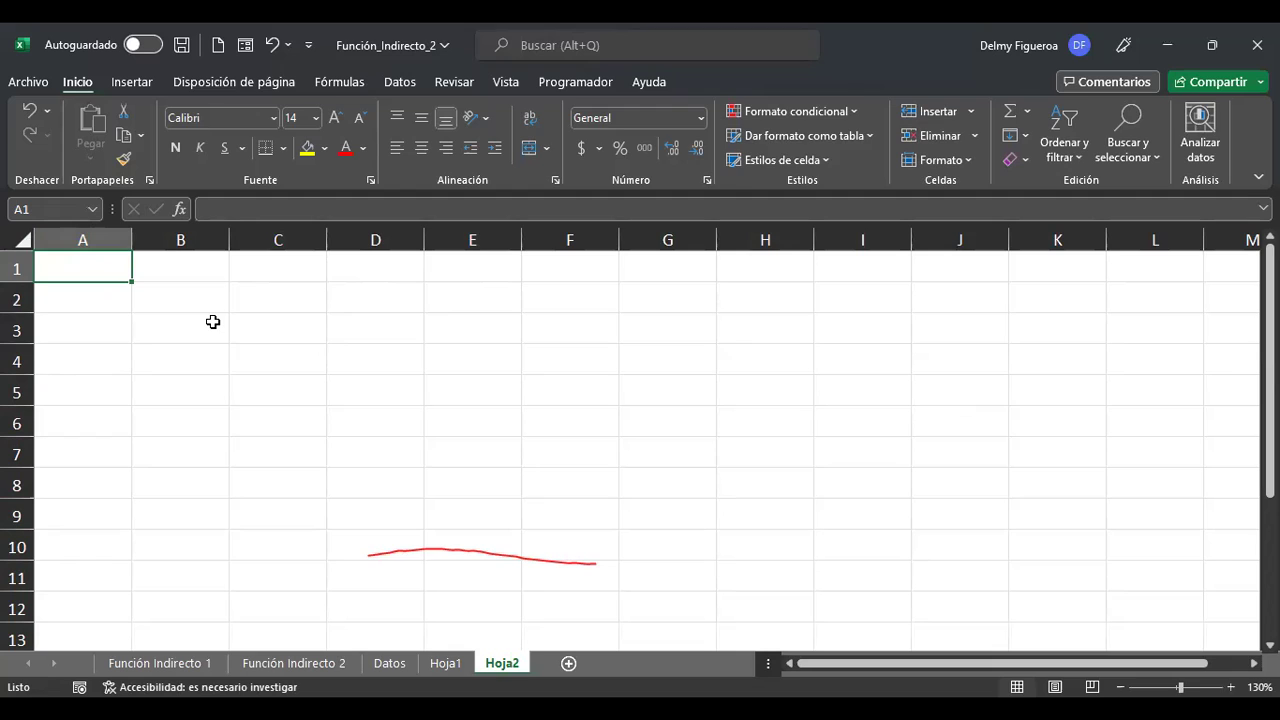
# Enter the header Meses in A1 and fill the months Enero to Junio across B1:G1.
pyautogui.write('Meses')
pyautogui.press('Return')
pyautogui.press('Up')
pyautogui.press('Right')
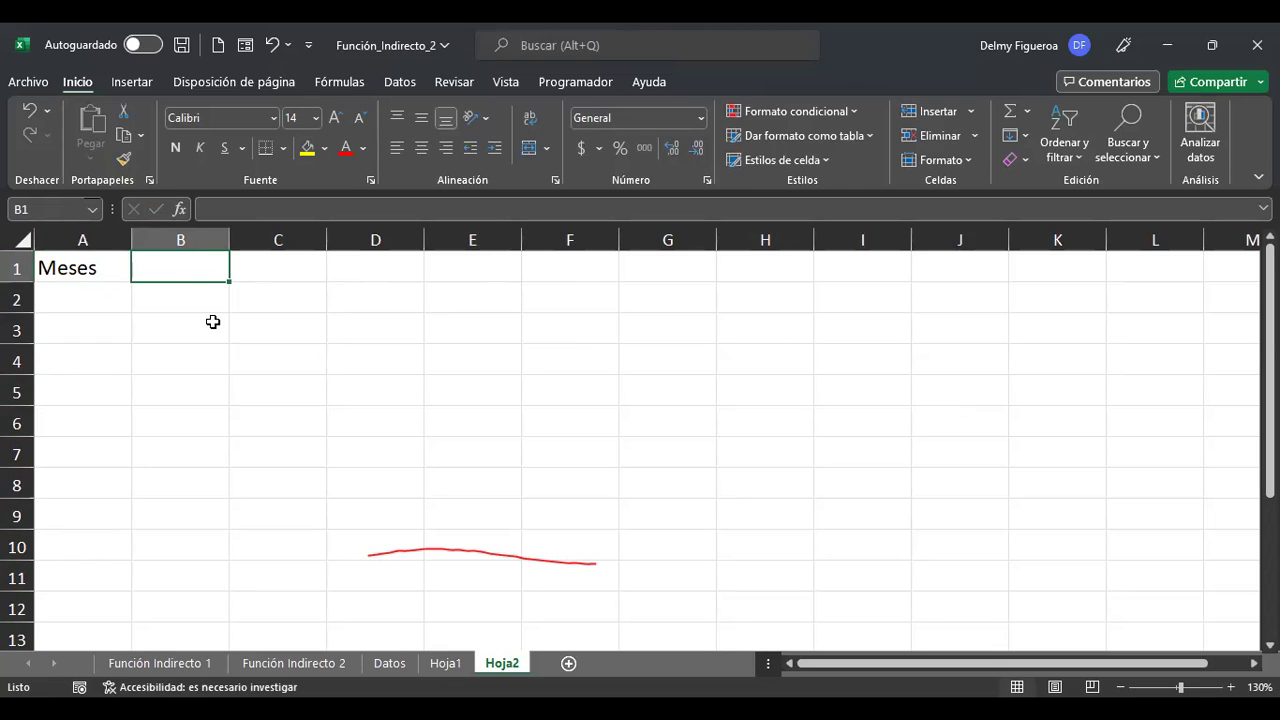
pyautogui.write('Enero')
pyautogui.press('Return')
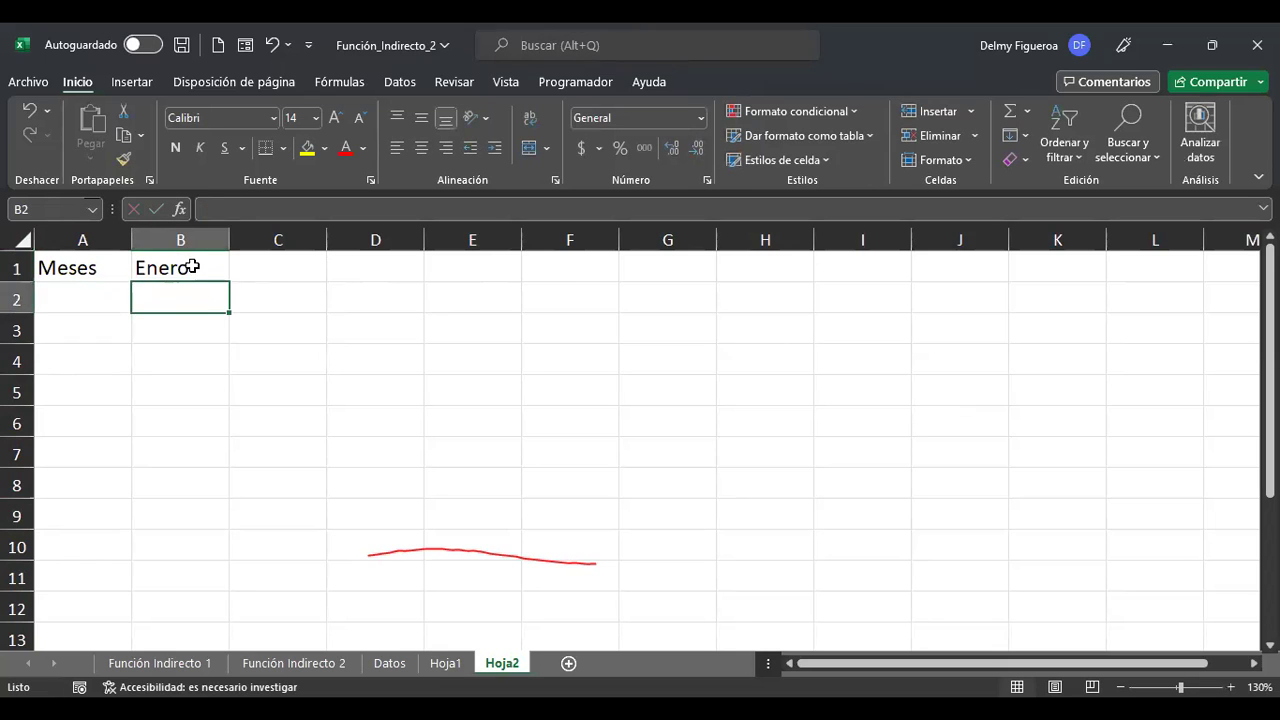
pyautogui.click(192, 267)
pyautogui.moveTo(229, 281); pyautogui.dragTo(697, 277)
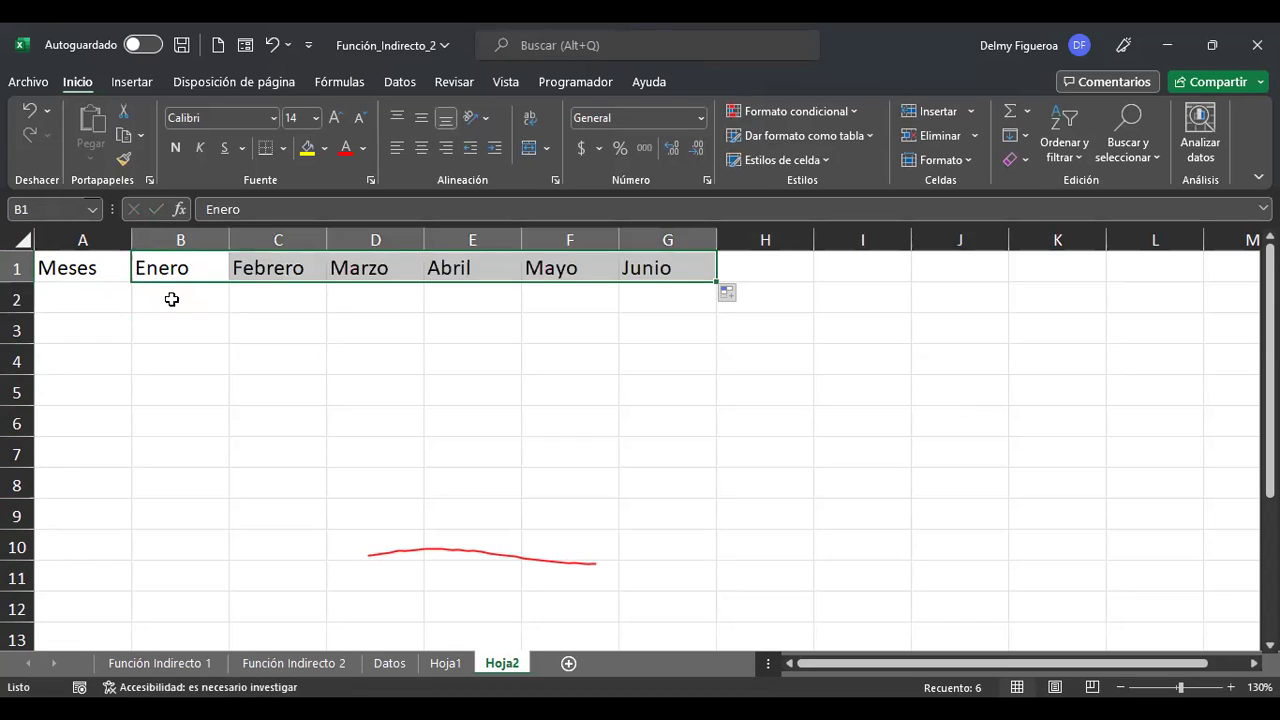
# Enter Suc 1 in A2 and fill the series down to Suc 4 in A5.
pyautogui.click(100, 290)
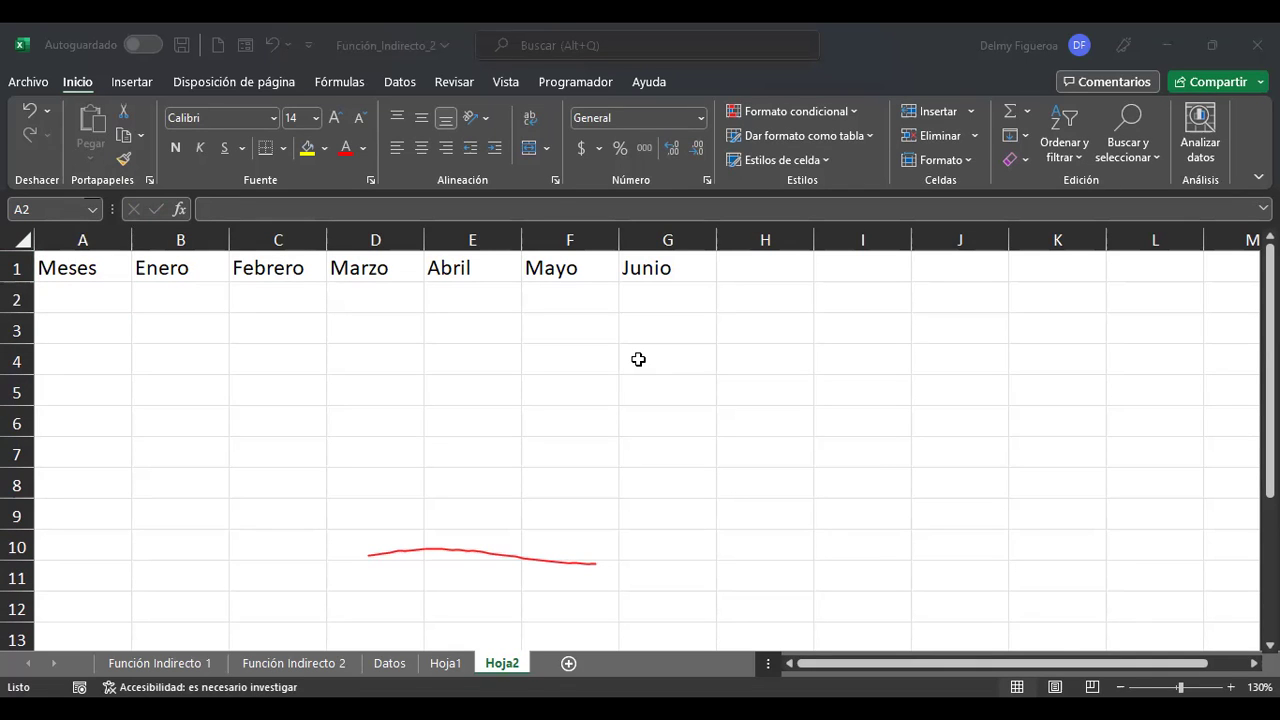
pyautogui.write('Suc 1')
pyautogui.press('Return')
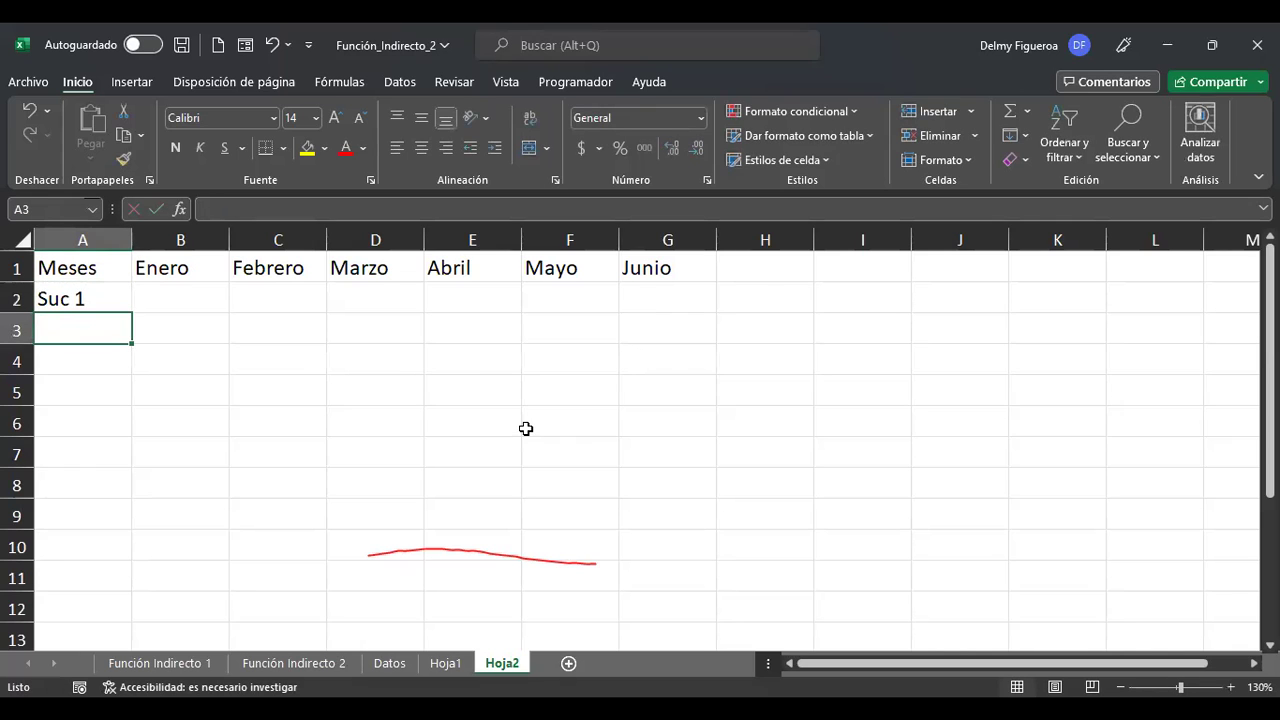
pyautogui.click(85, 299)
pyautogui.moveTo(131, 313); pyautogui.dragTo(129, 400)
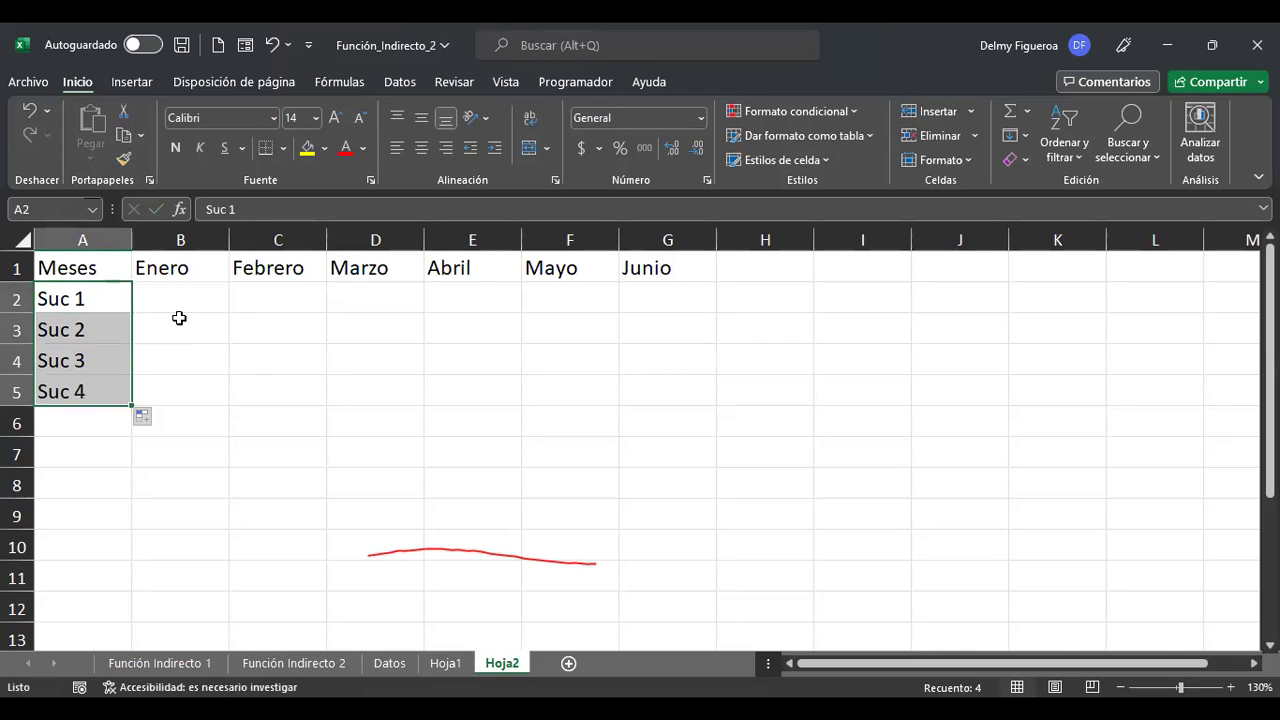
# Enter the formula +ALEATORIO.ENTRE(1000;2000) in B2 for Suc 1 in Enero.
pyautogui.click(185, 300)
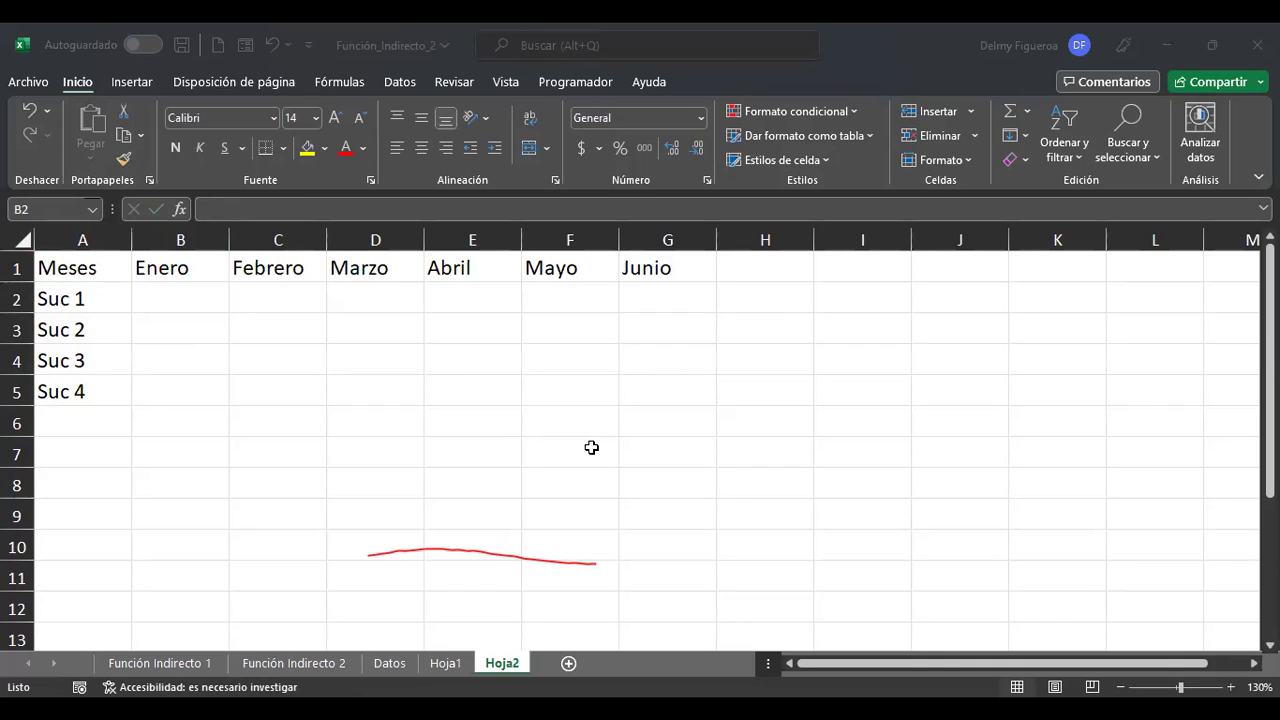
pyautogui.write('+')
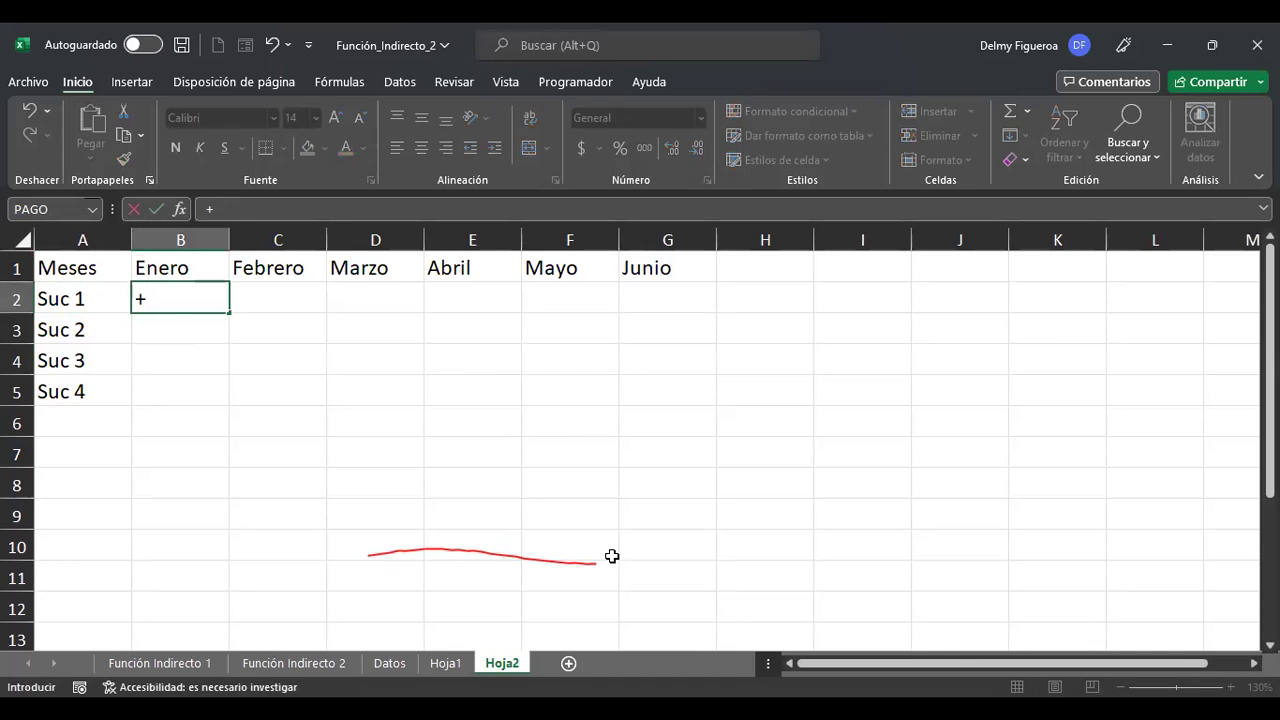
pyautogui.press('Escape')
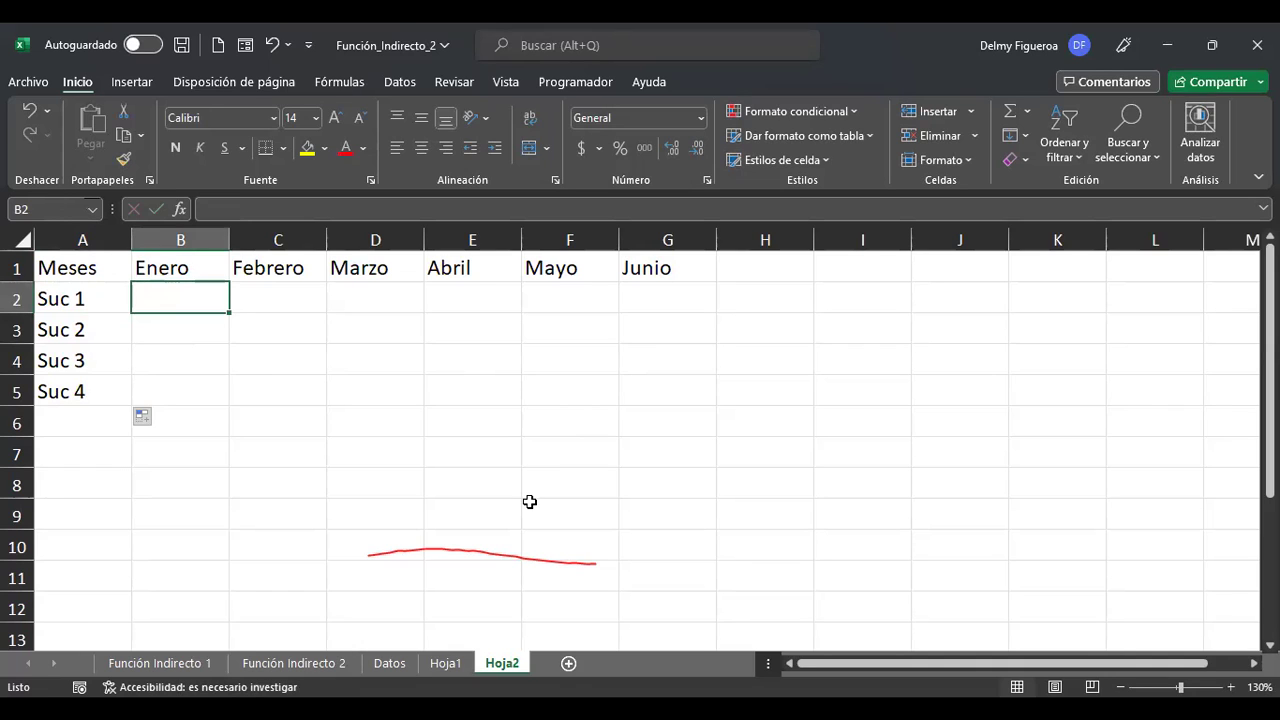
pyautogui.write('+alea')
pyautogui.doubleClick(222, 341)
pyautogui.write('1000')
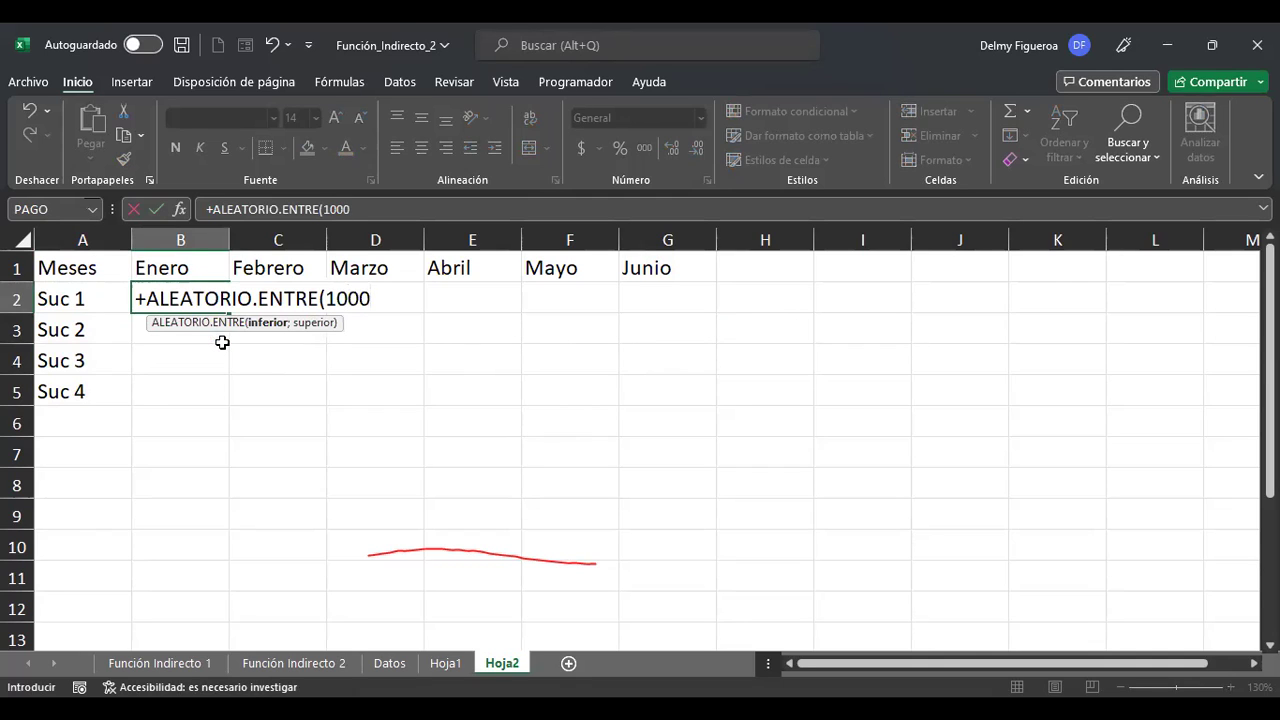
pyautogui.write(';2000')
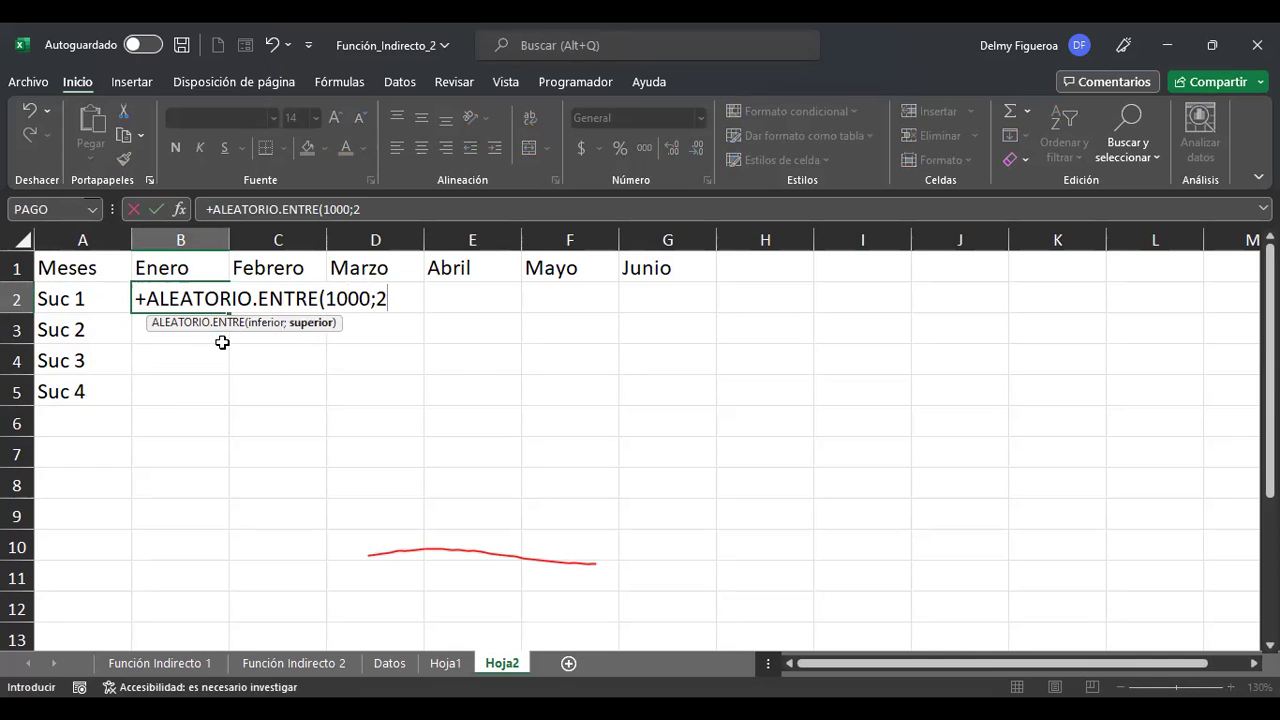
pyautogui.hotkey('ctrl', 'Return')
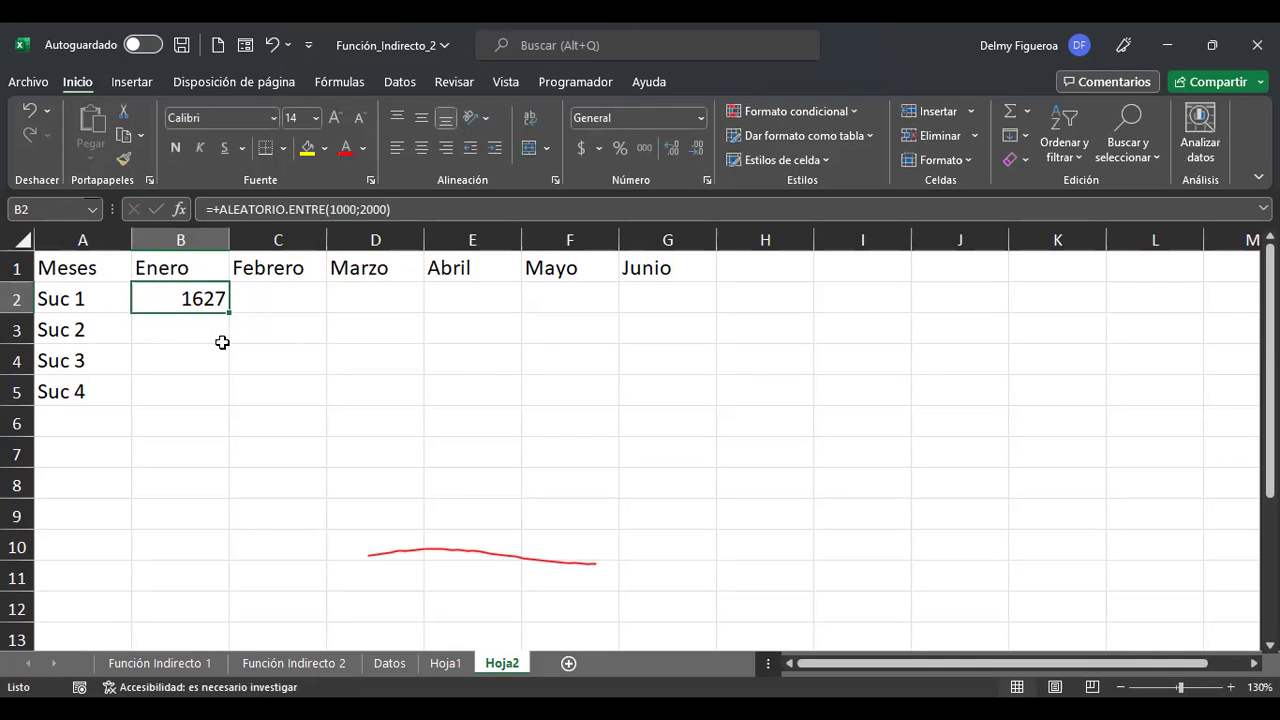
# Copy the random number formula from B2 across the remaining months of Suc 1 in C2:G2.
pyautogui.hotkey('ctrl', 'c')
pyautogui.press('Right')
pyautogui.hotkey('shift', 'Right')
pyautogui.hotkey('shift', 'Right')
pyautogui.hotkey('shift', 'Right')
pyautogui.hotkey('shift', 'Right')
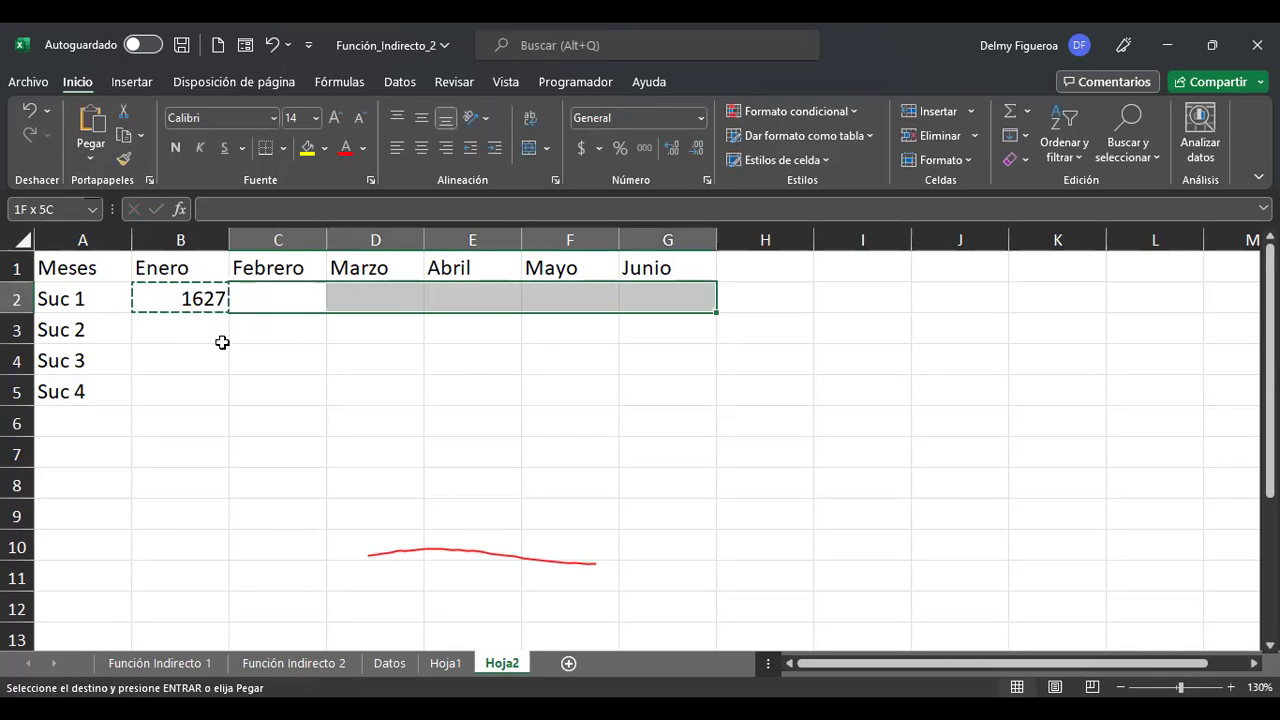
pyautogui.hotkey('ctrl', 'v')
# Paste the same random number formula into B3:G5 for Suc 2 to Suc 4.
pyautogui.click(222, 342)
pyautogui.hotkey('shift', 'Right')
pyautogui.hotkey('shift', 'Right')
pyautogui.hotkey('shift', 'Right')
pyautogui.hotkey('shift', 'Right')
pyautogui.hotkey('shift', 'Right')
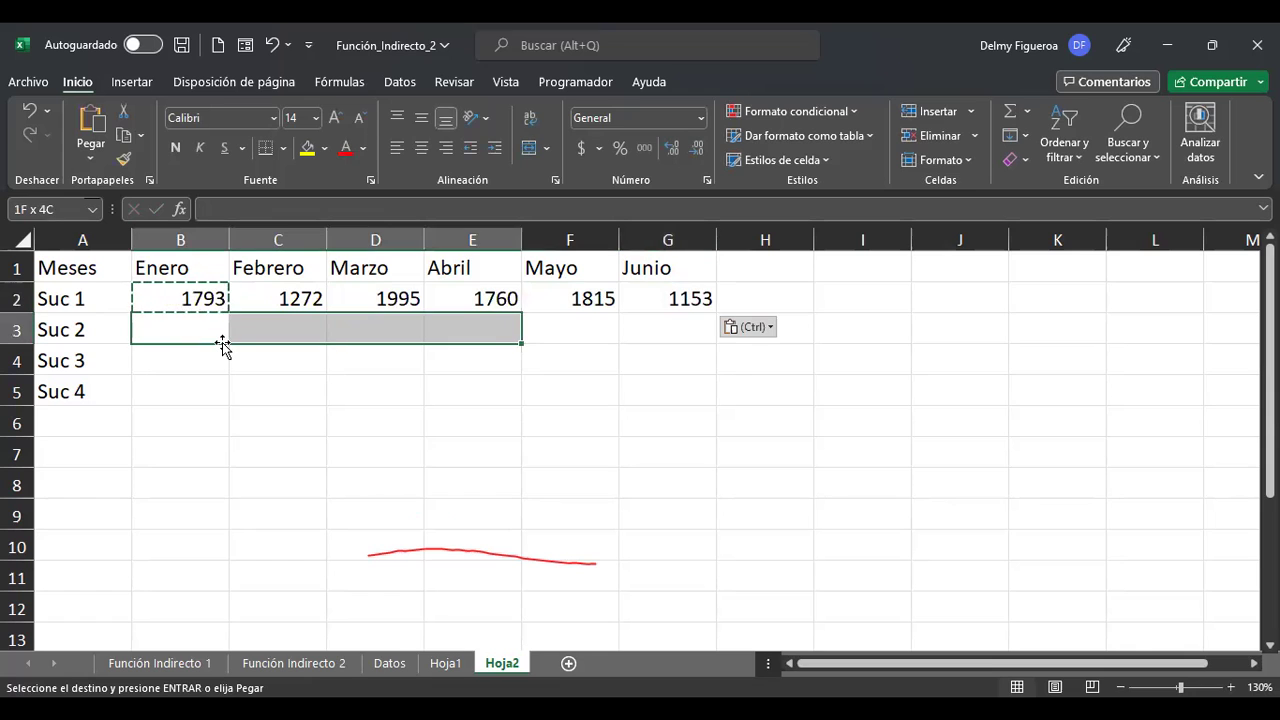
pyautogui.hotkey('shift', 'Down')
pyautogui.hotkey('shift', 'Down')
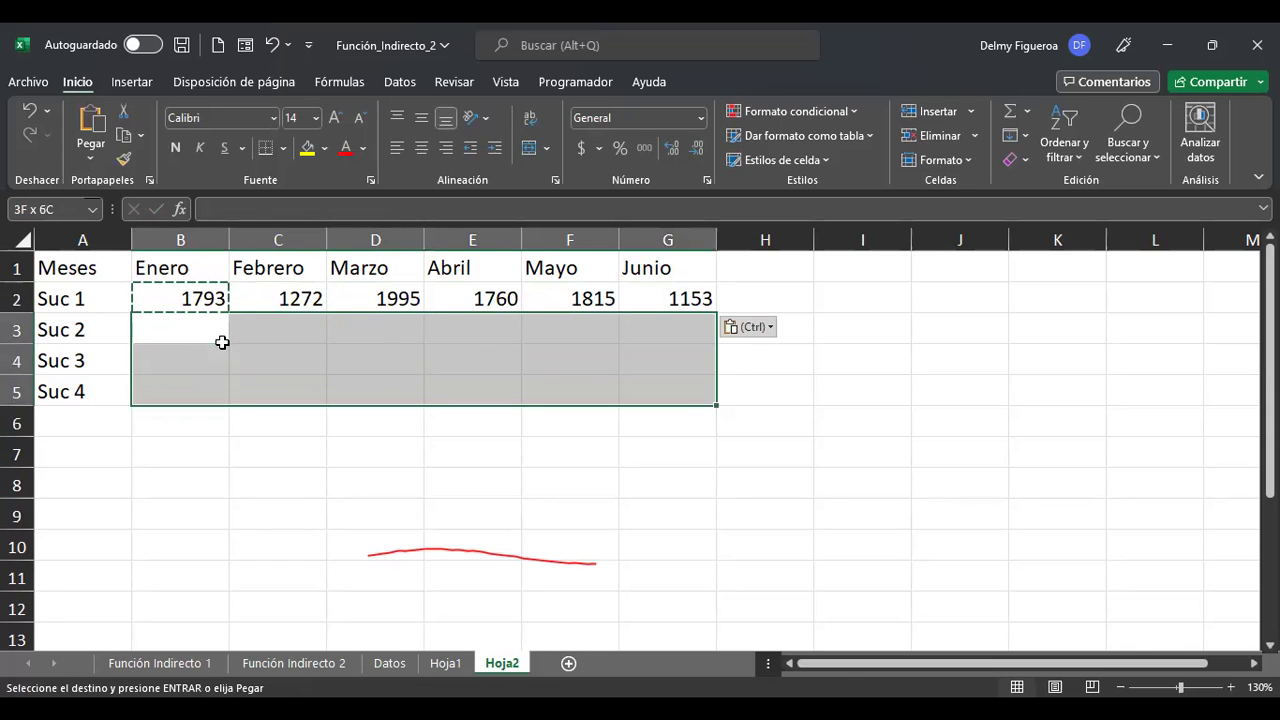
pyautogui.hotkey('ctrl', 'v')
# Replace the formulas in B2:G5 with fixed values by copying the range and pasting it over itself as values.
pyautogui.press('Up')
pyautogui.hotkey('shift', 'Right')
pyautogui.hotkey('shift', 'Right')
pyautogui.hotkey('shift', 'Right')
pyautogui.hotkey('shift', 'Right')
pyautogui.hotkey('shift', 'Right')
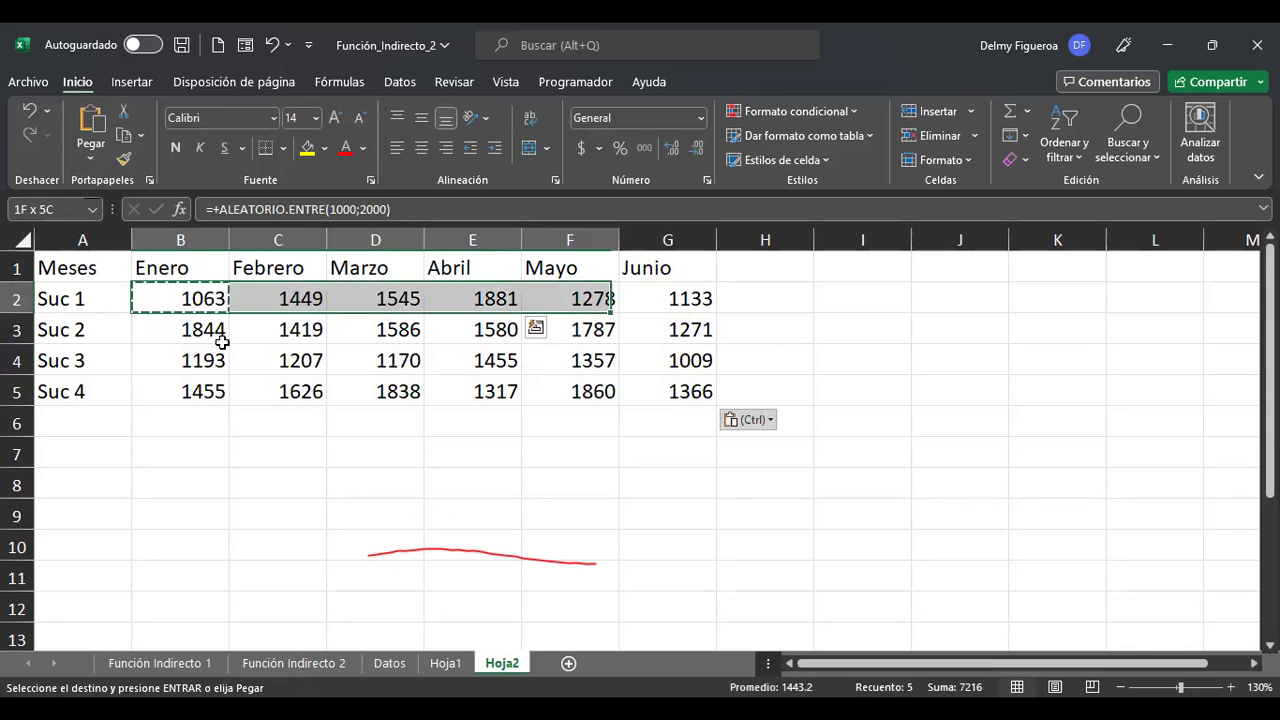
pyautogui.hotkey('shift', 'Down')
pyautogui.hotkey('shift', 'Down')
pyautogui.hotkey('shift', 'Down')
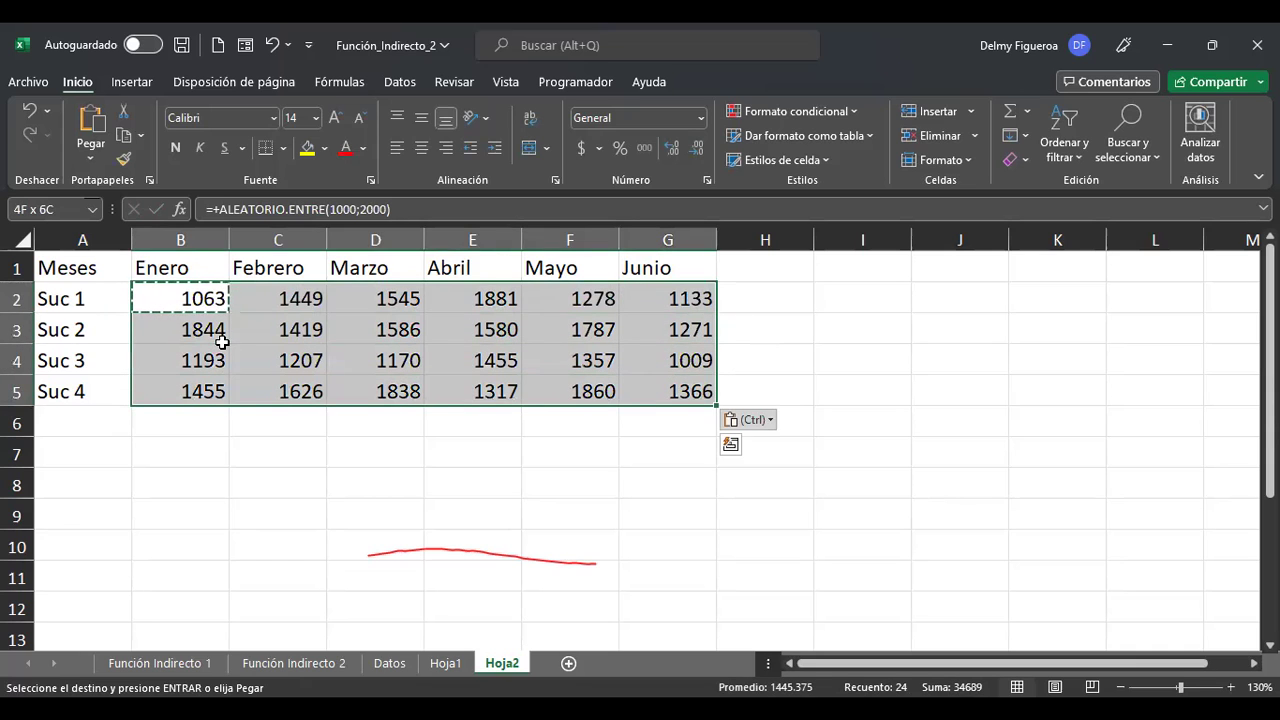
pyautogui.hotkey('ctrl', 'c')
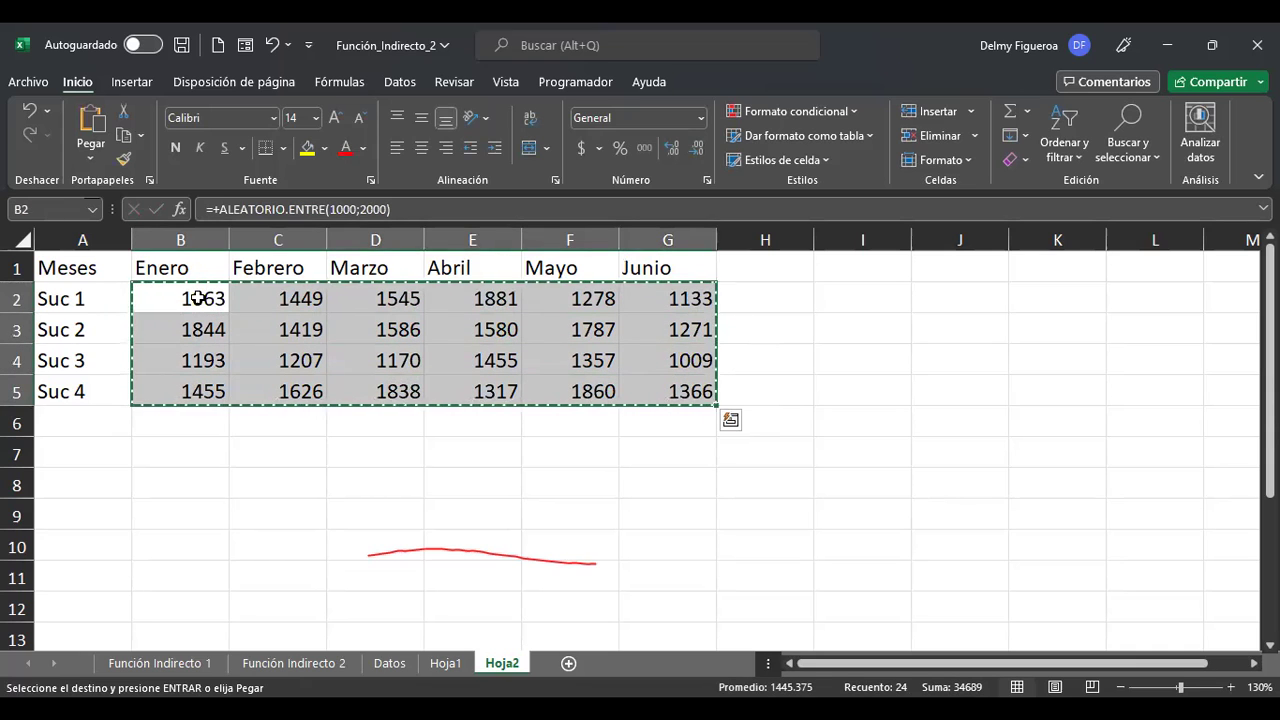
pyautogui.rightClick(540, 342)
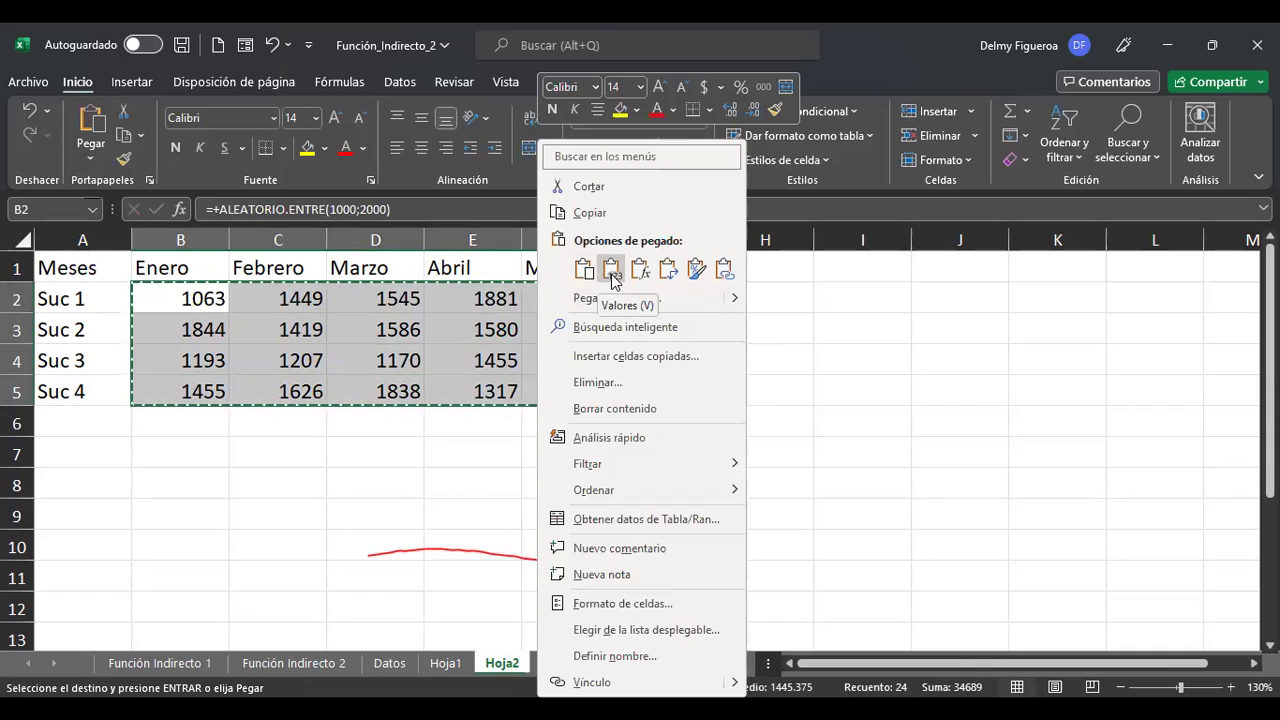
pyautogui.click(611, 270)
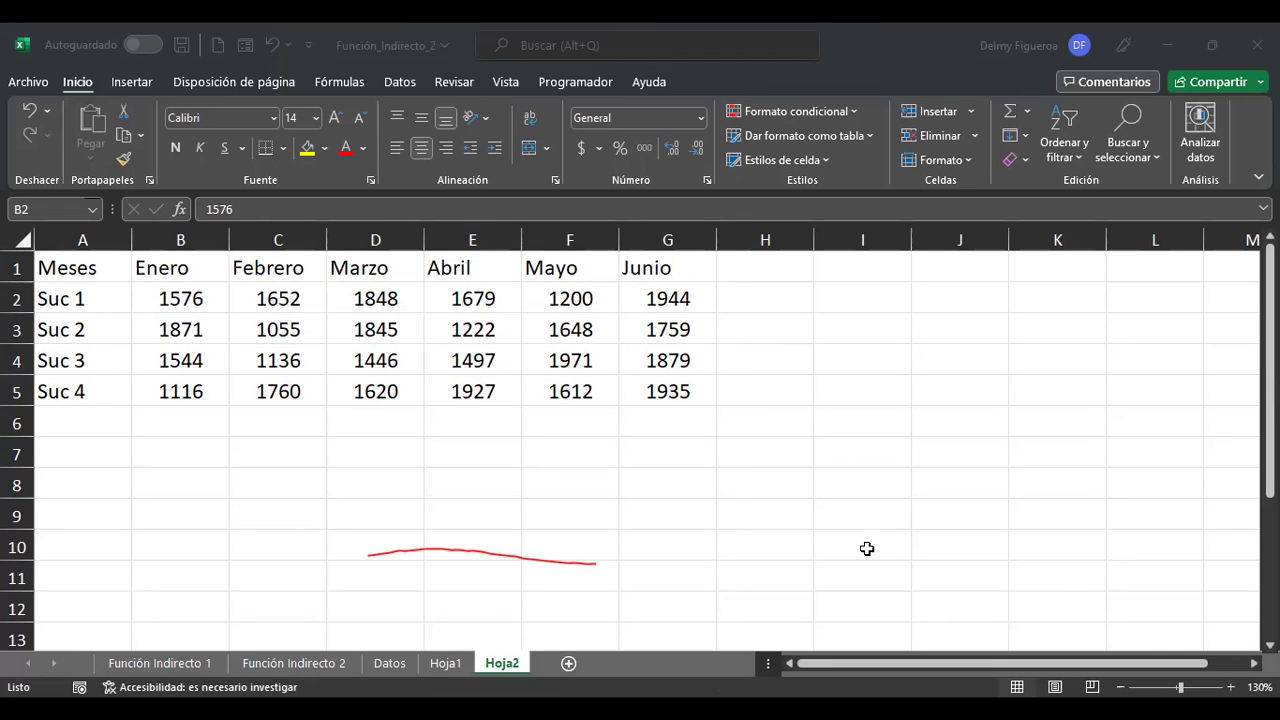
# Copy the sheet with the Vendedor 1 to Vendedor 8 sales table and its Sucursal and Venta total cells into a new worksheet.
pyautogui.hotkey('ctrl', 'shift', 'End')
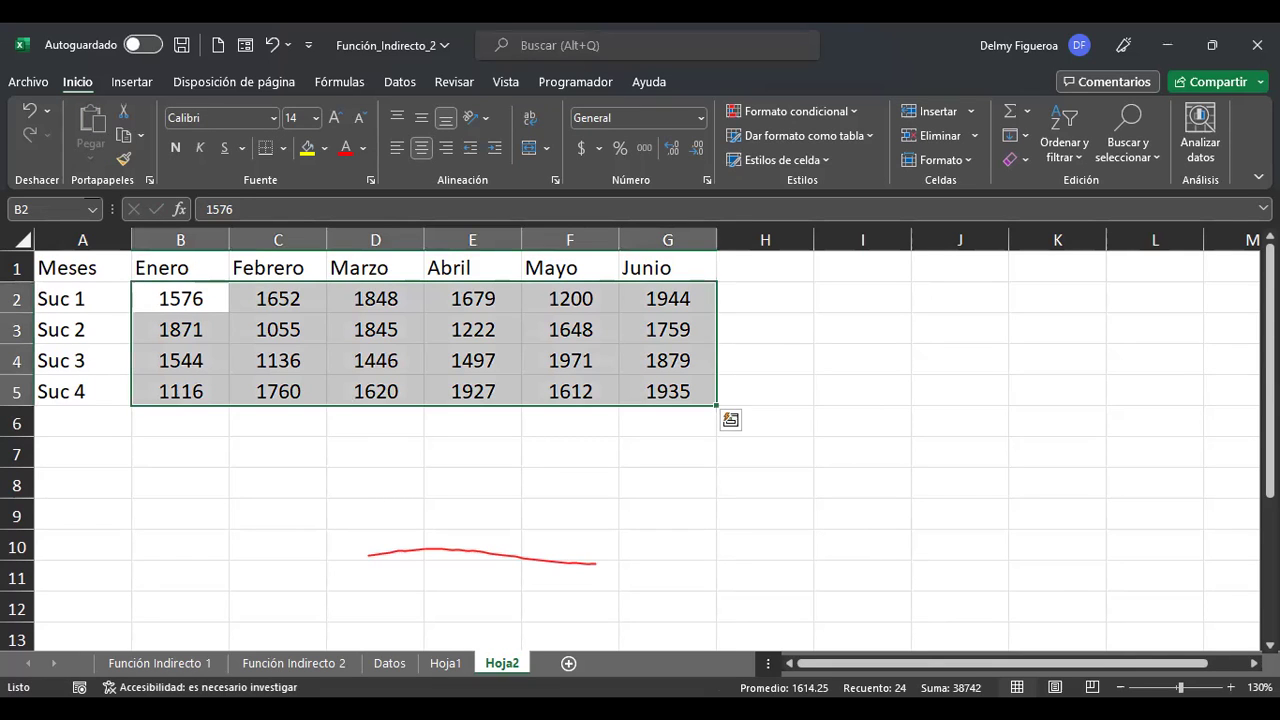
pyautogui.click(531, 607)
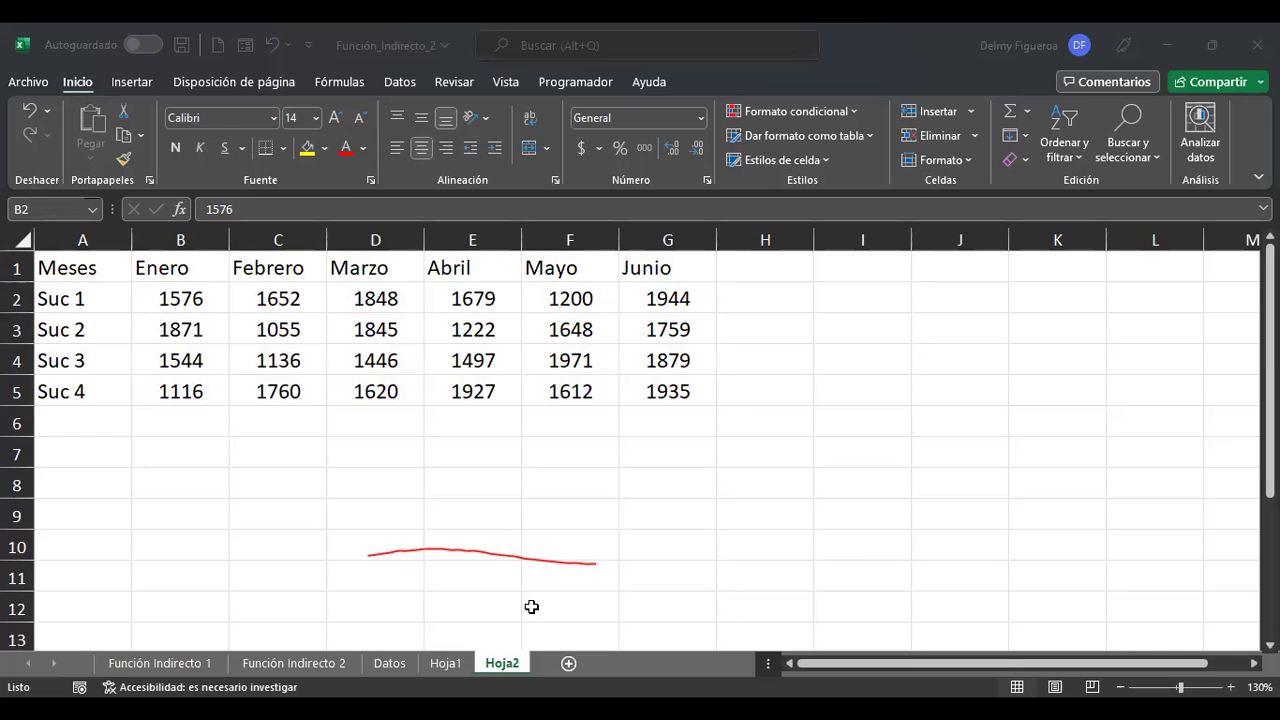
pyautogui.hotkey('ctrl', 'c')
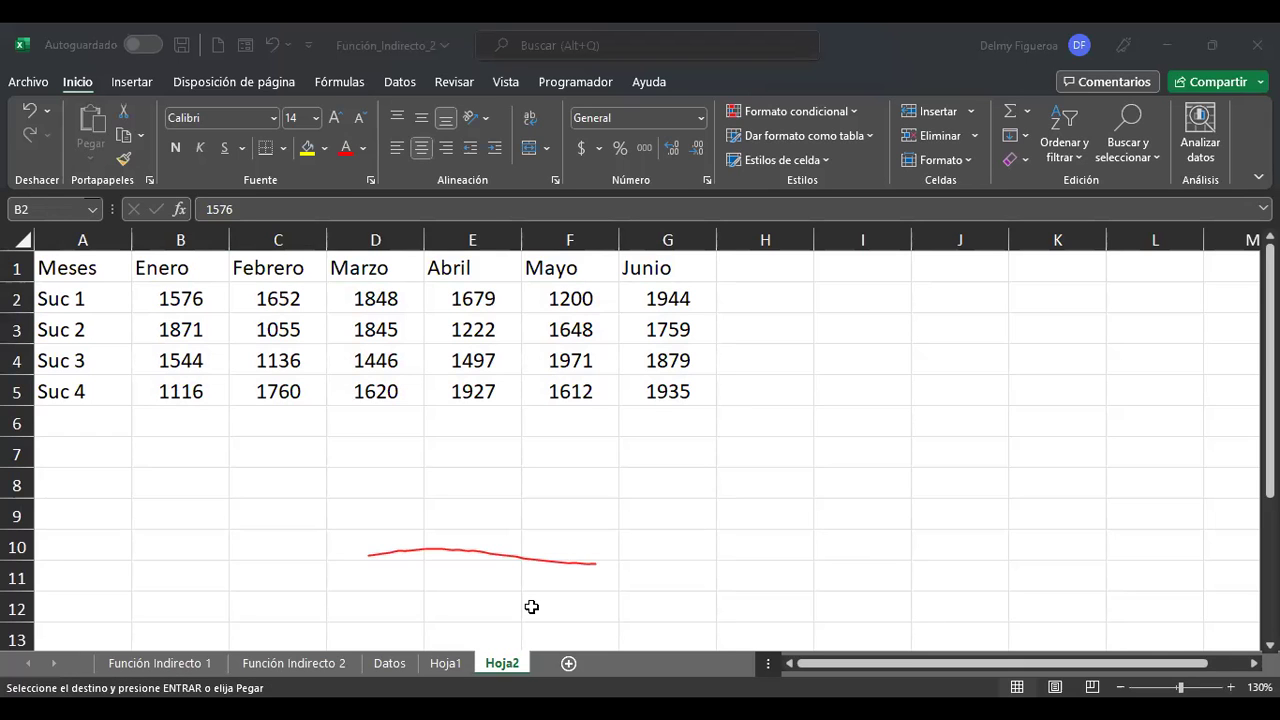
pyautogui.hotkey('shift', 'F11')
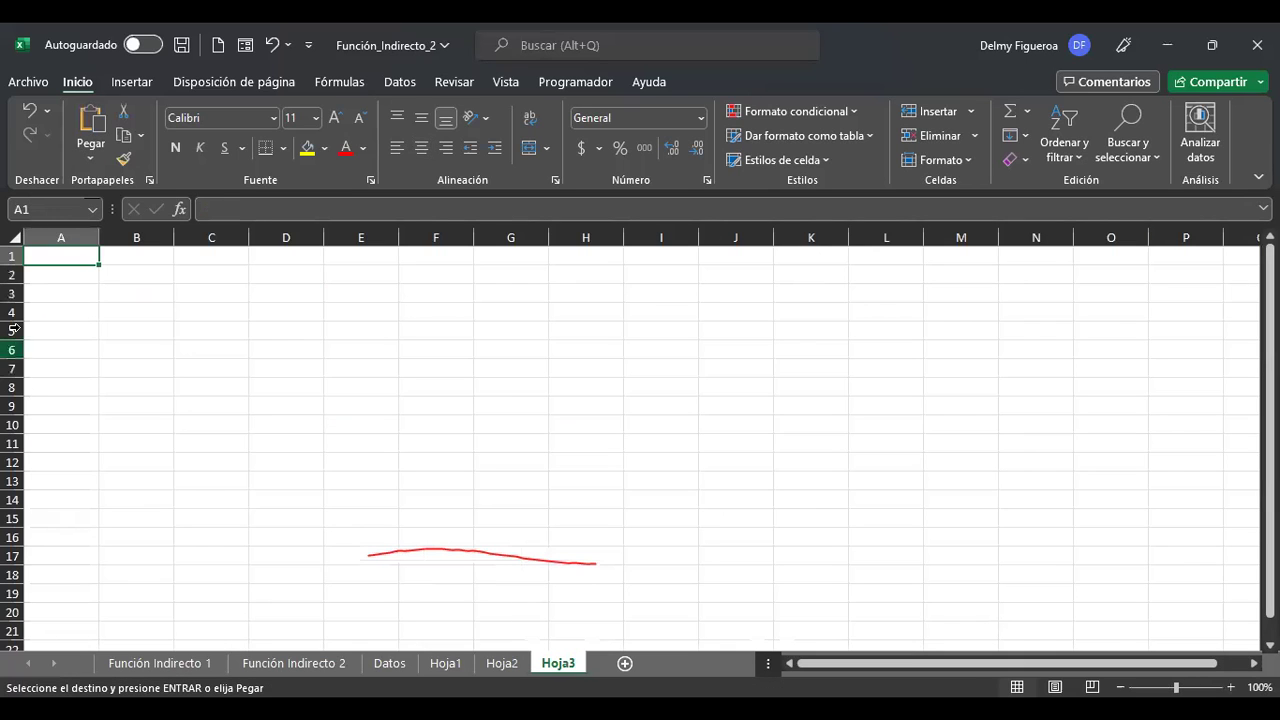
pyautogui.click(14, 241)
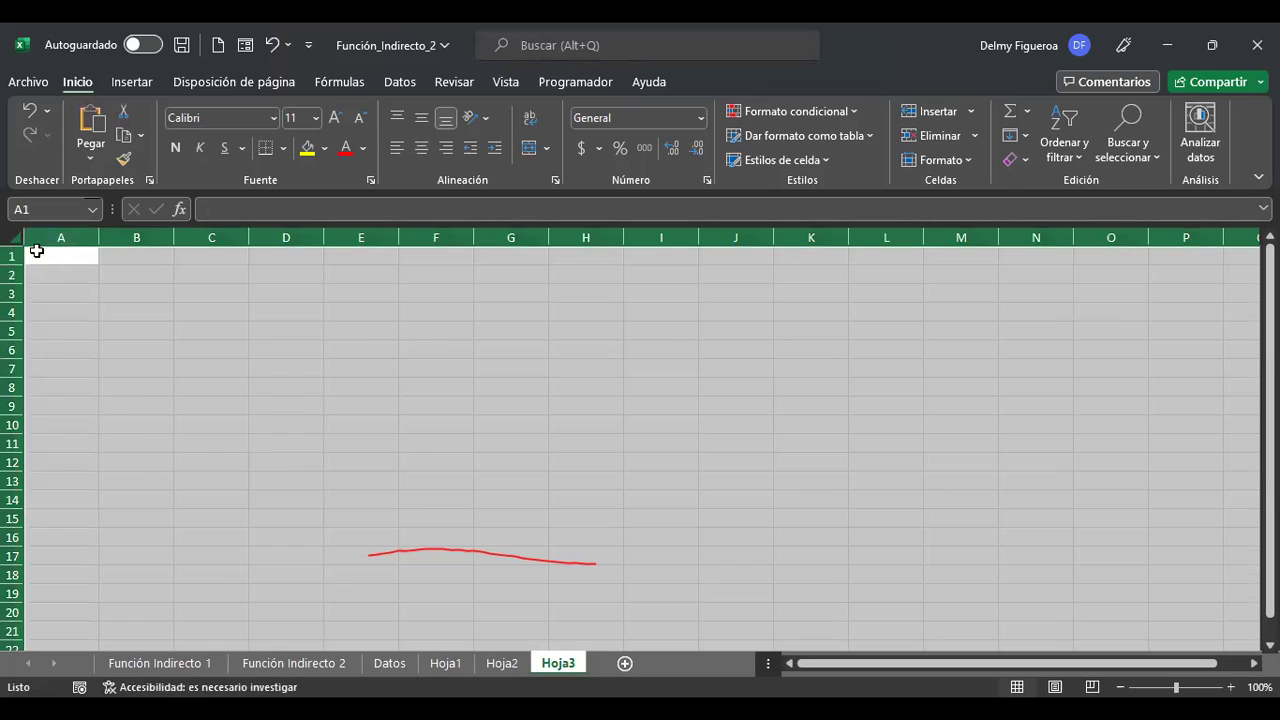
pyautogui.hotkey('ctrl', 'v')
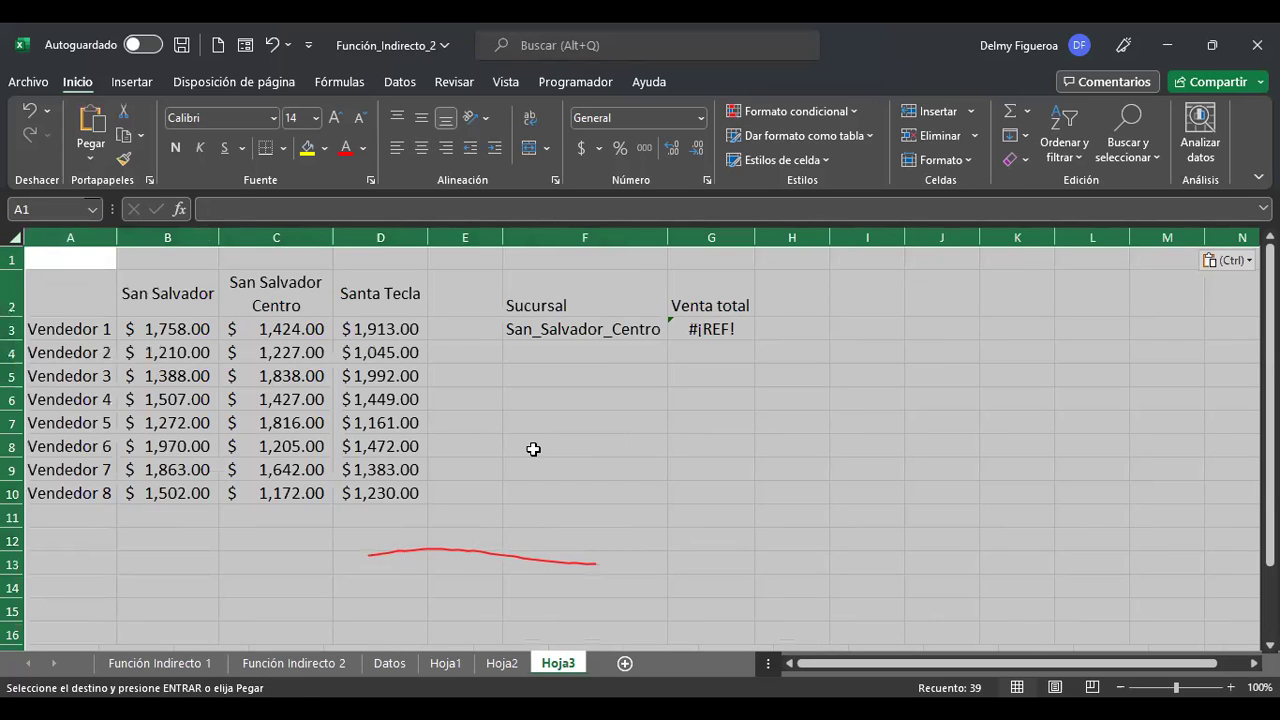
# Examine the Venta total formula, the Sucursal cells and the workbook's defined names on the Hoja3 sheet.
pyautogui.click(721, 334)
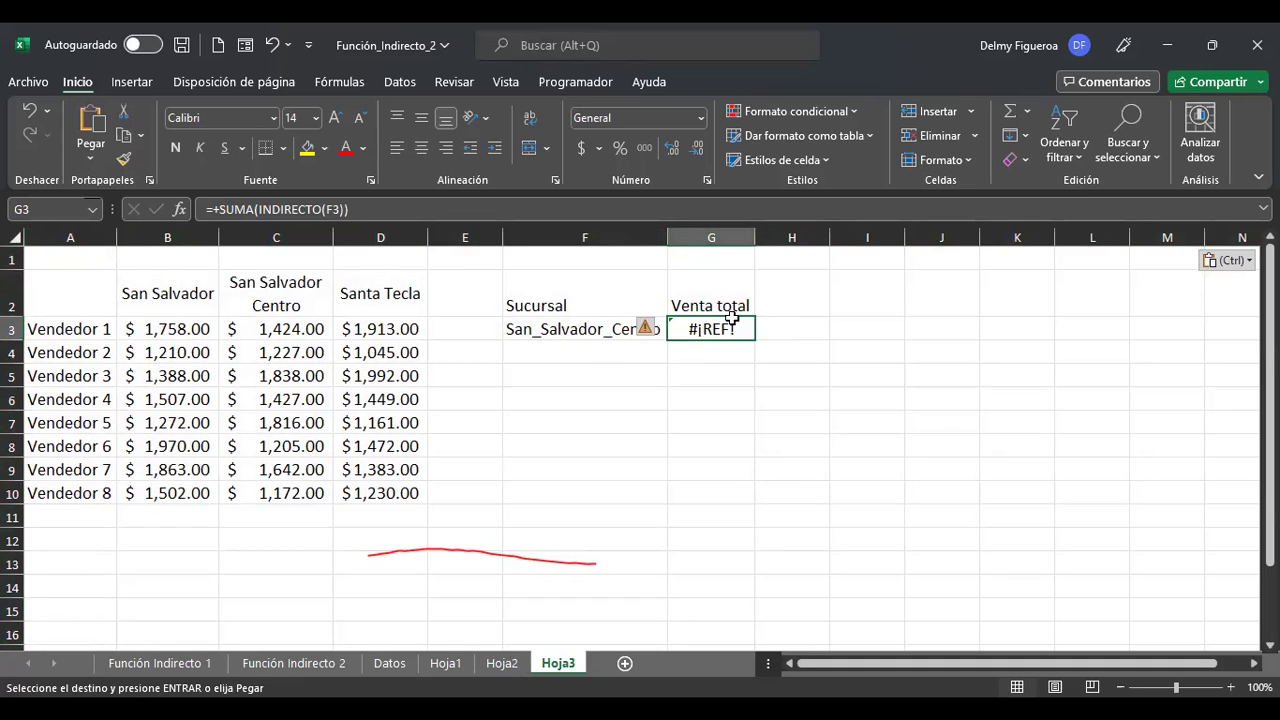
pyautogui.keyDown('ctrl'); pyautogui.scroll(1, 810, 473); pyautogui.keyUp('ctrl')
pyautogui.hotkey('ctrl', 'Home')
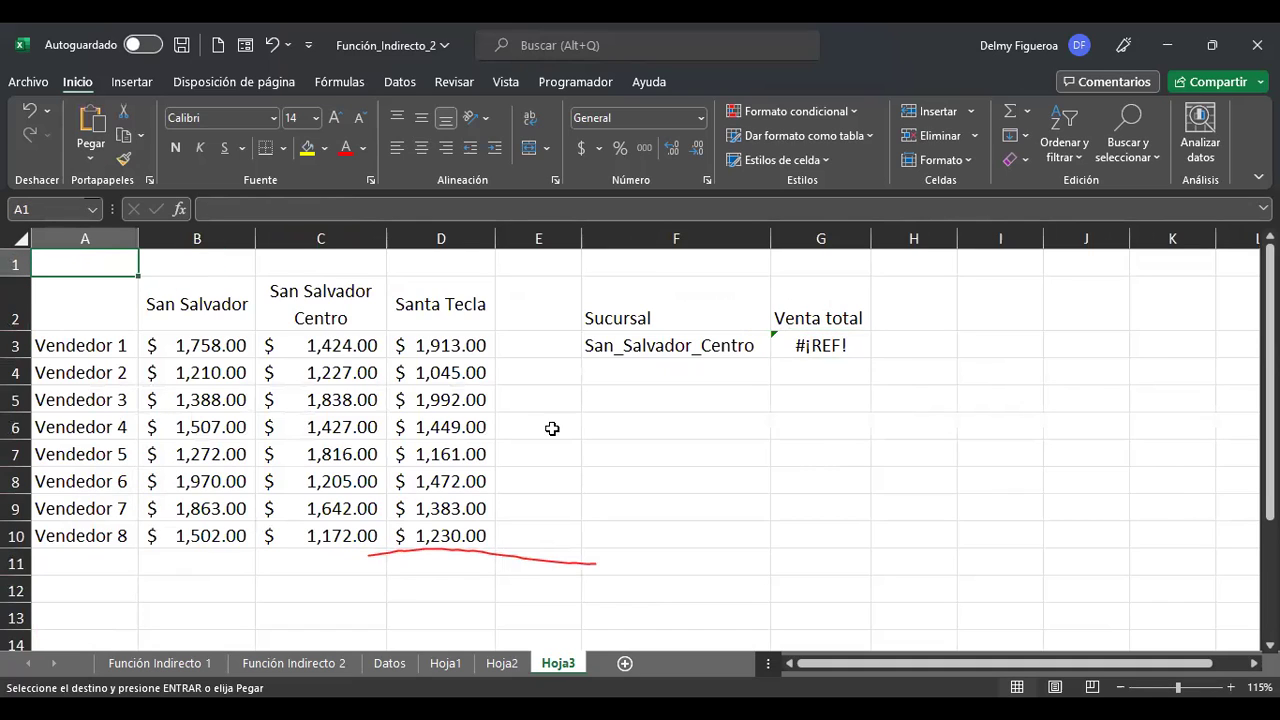
pyautogui.click(692, 316)
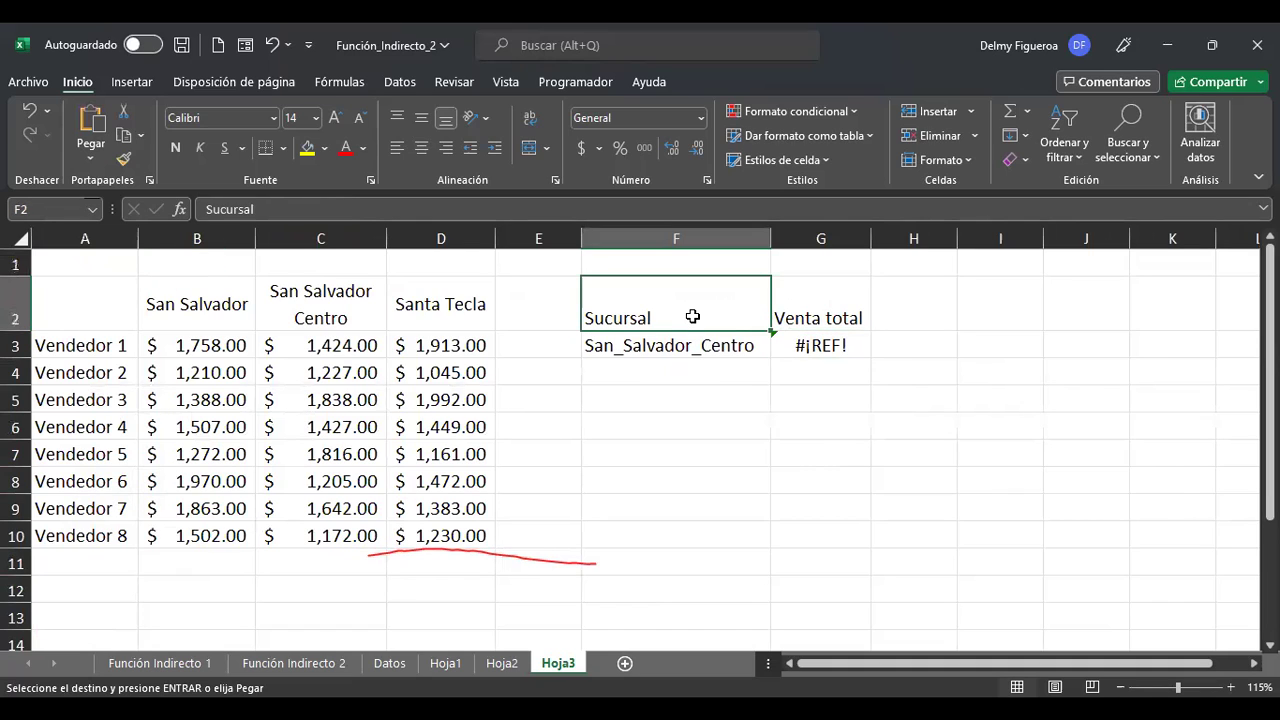
pyautogui.click(691, 343)
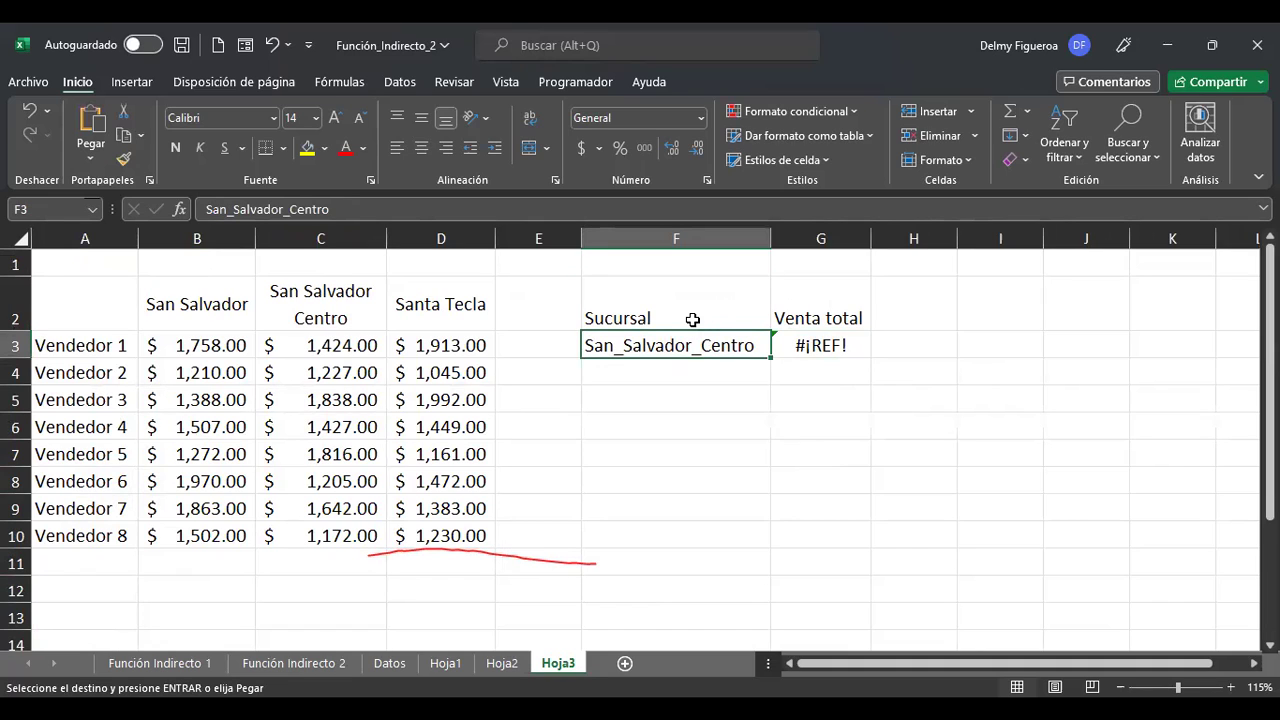
pyautogui.click(692, 319)
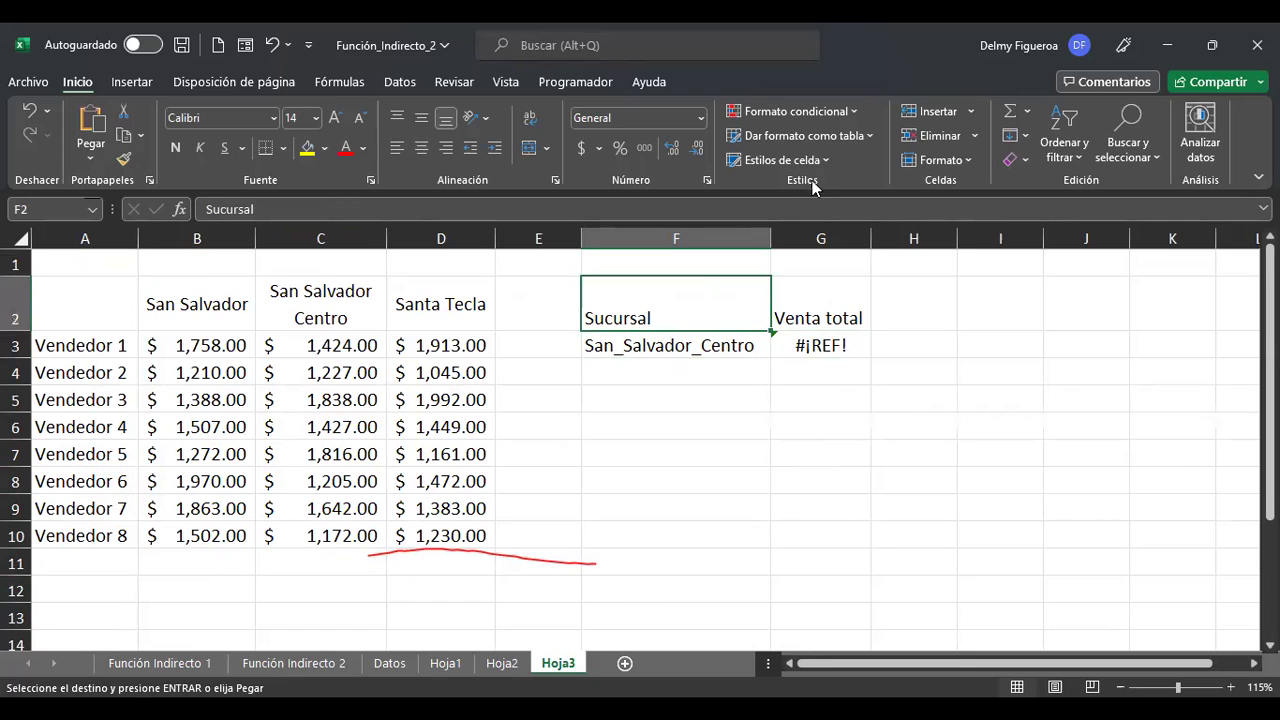
pyautogui.click(400, 82)
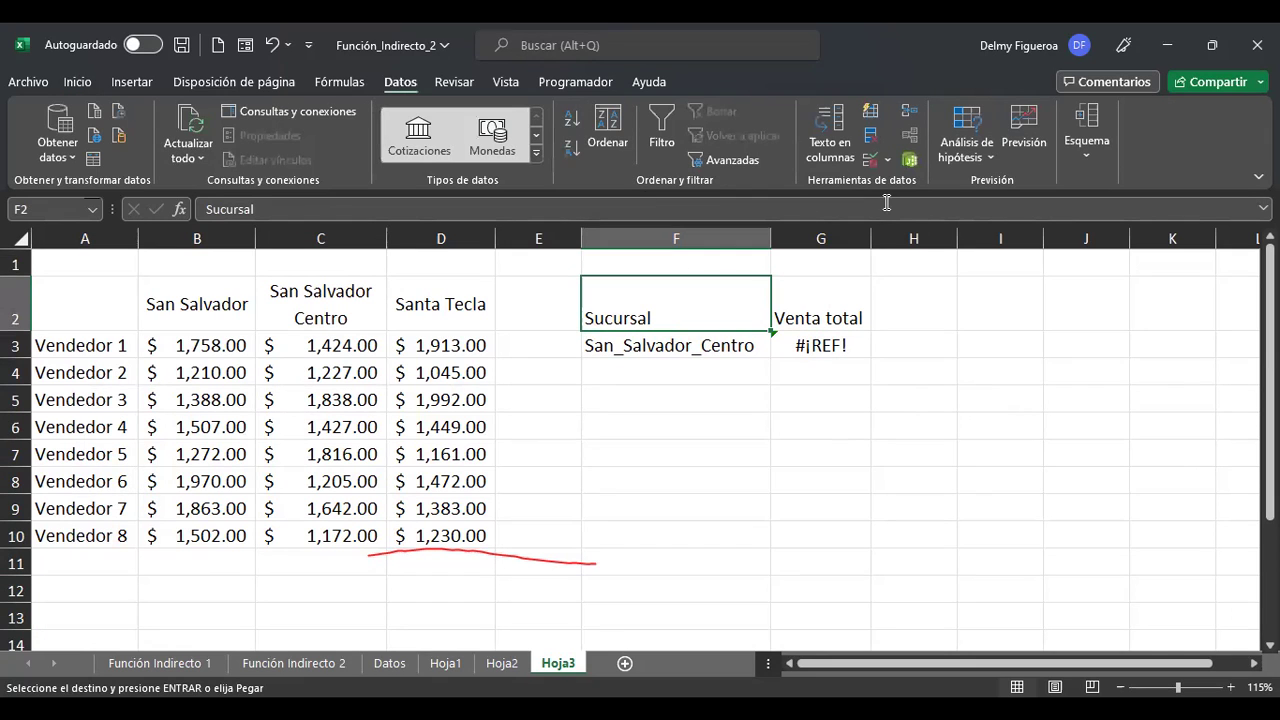
pyautogui.click(90, 211)
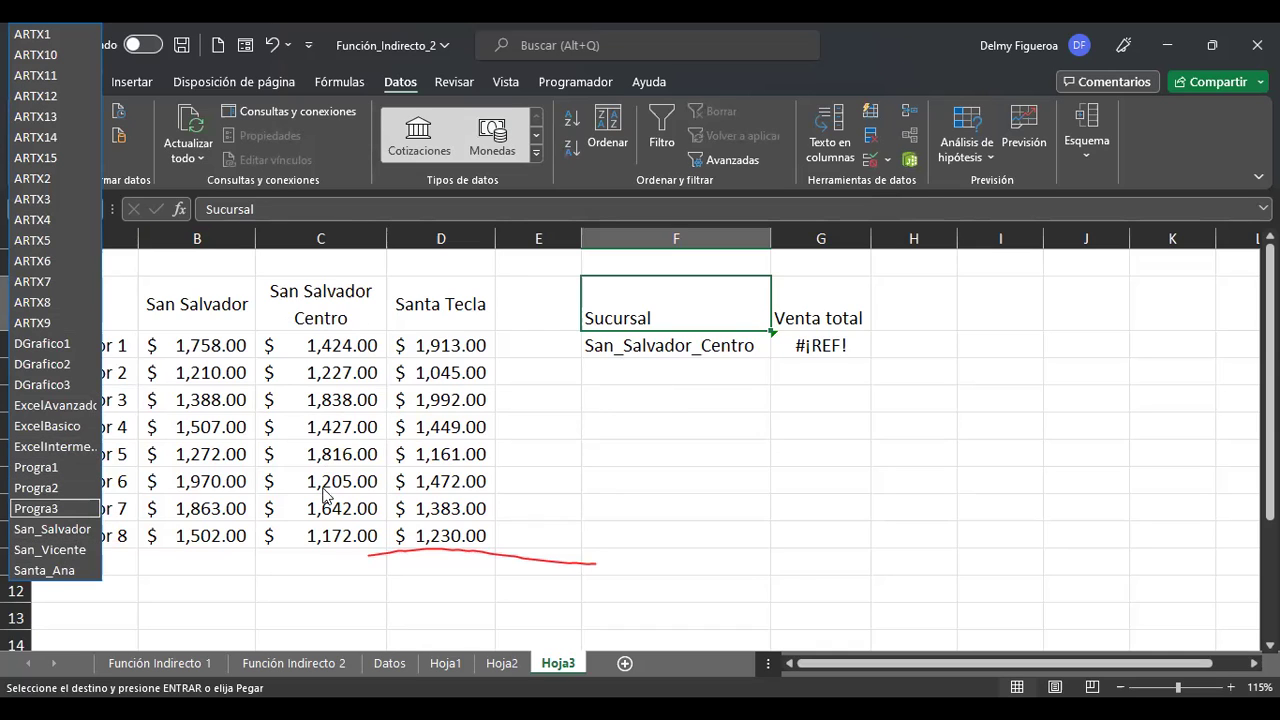
pyautogui.click(847, 373)
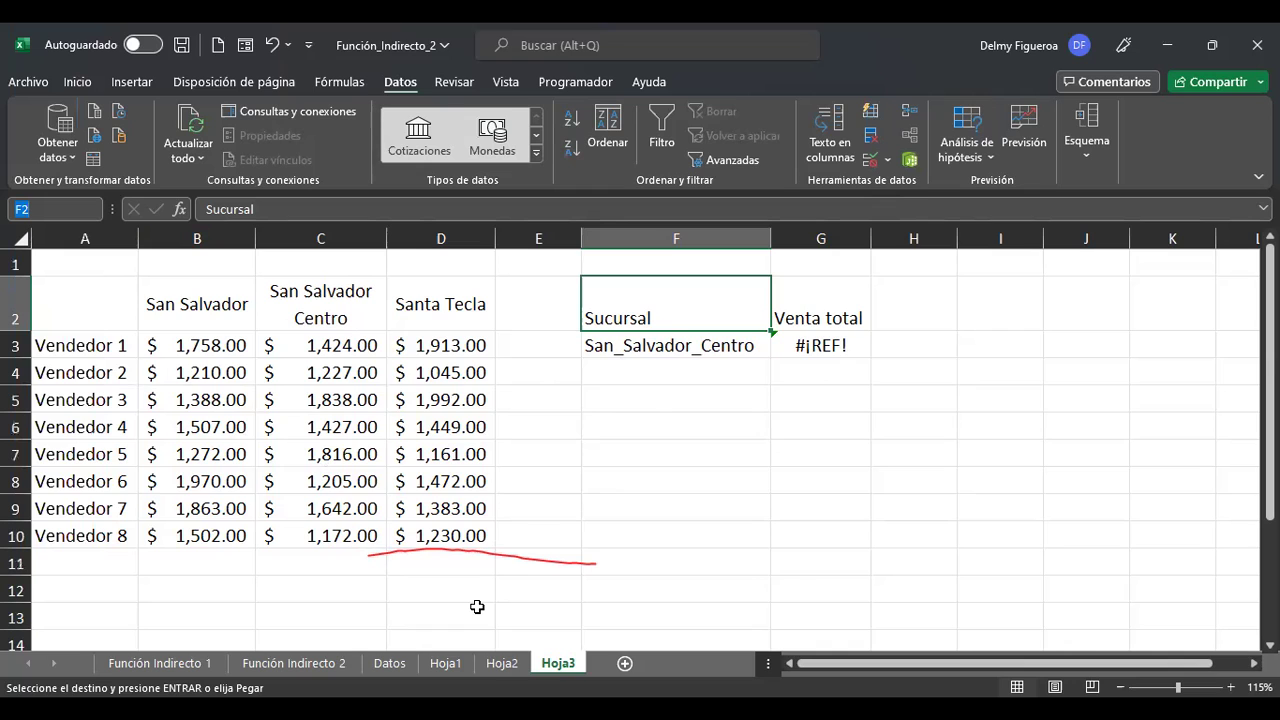
# Enter the label "Seleccione elemento" in A7 of Hoja2, below the monthly branch sales table.
pyautogui.click(502, 663)
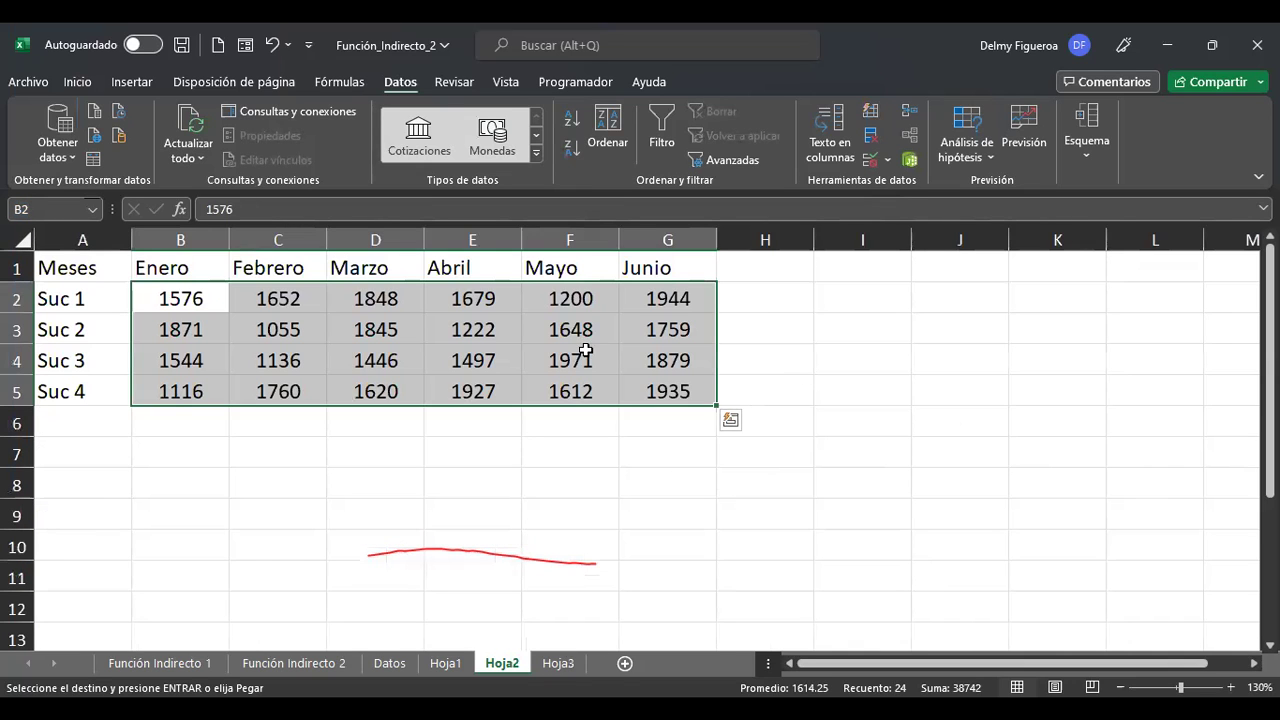
pyautogui.click(102, 444)
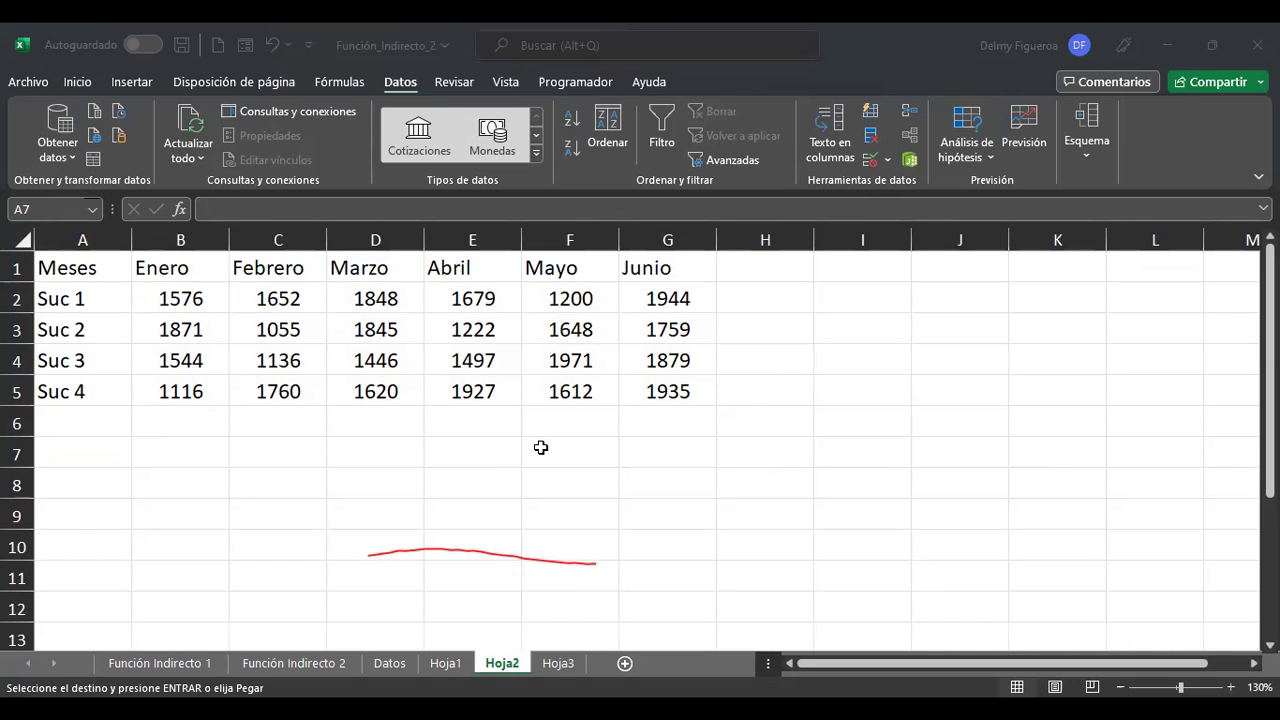
pyautogui.write('Seleccione el')
pyautogui.write('emento')
pyautogui.press('Return')
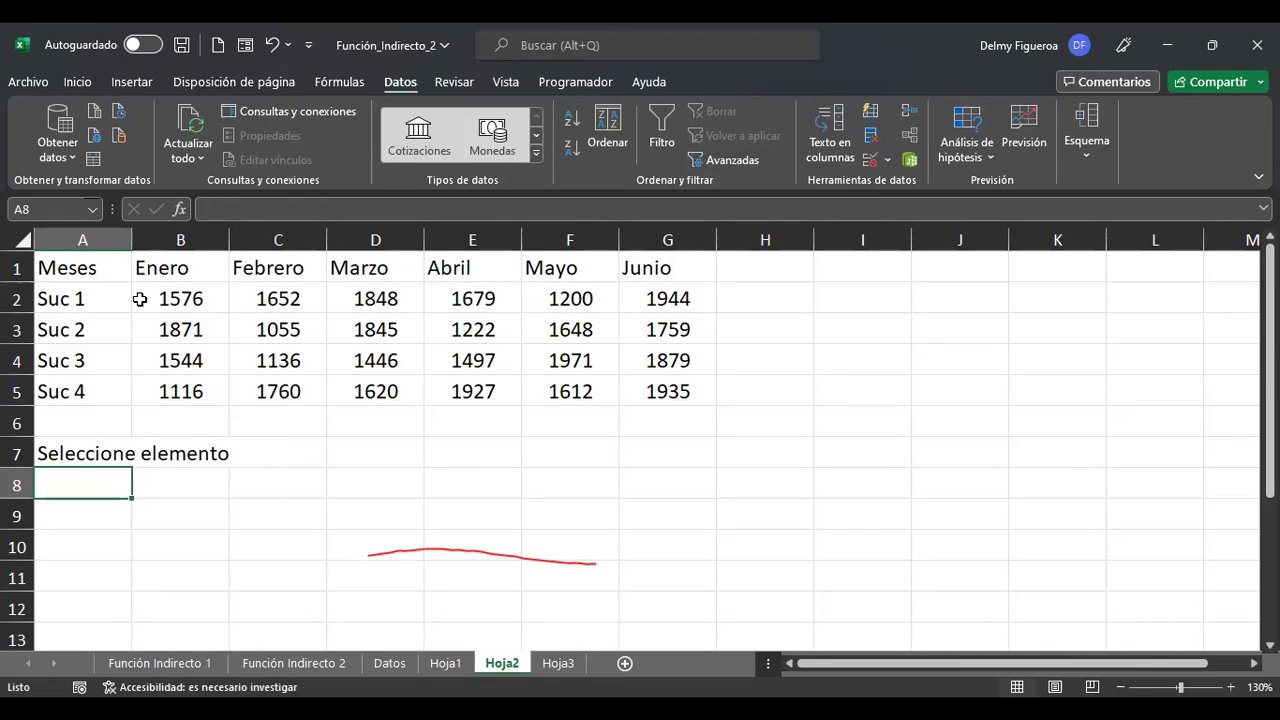
# Move the "Seleccione elemento" label from A7 to H7 and widen column H to fit it.
pyautogui.moveTo(100, 266); pyautogui.dragTo(680, 268)
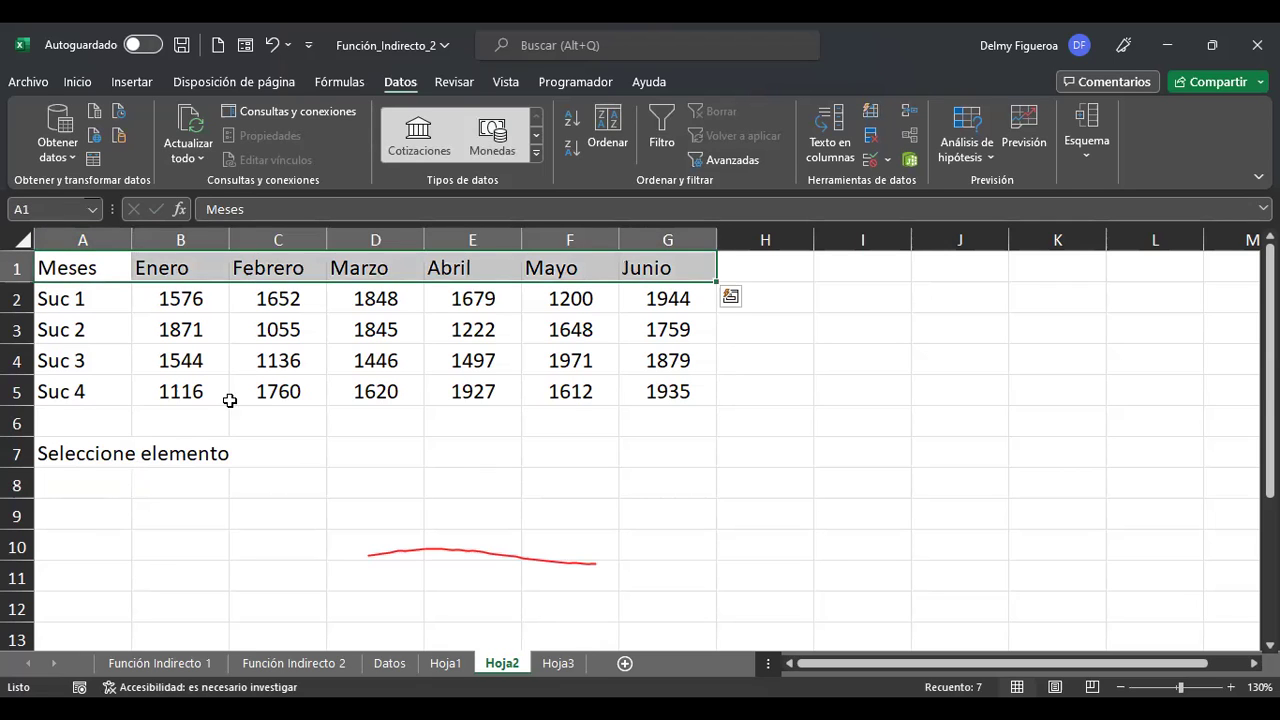
pyautogui.click(82, 446)
pyautogui.hotkey('ctrl', 'c')
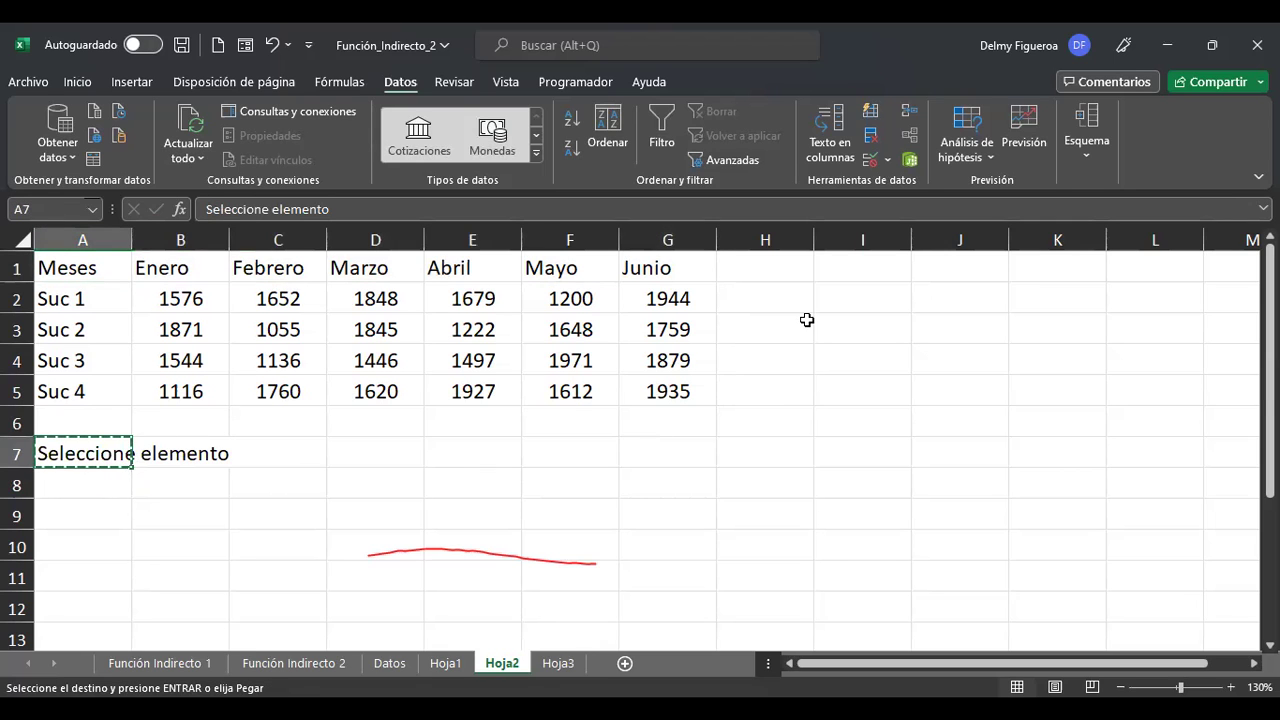
pyautogui.click(756, 453)
pyautogui.hotkey('ctrl', 'v')
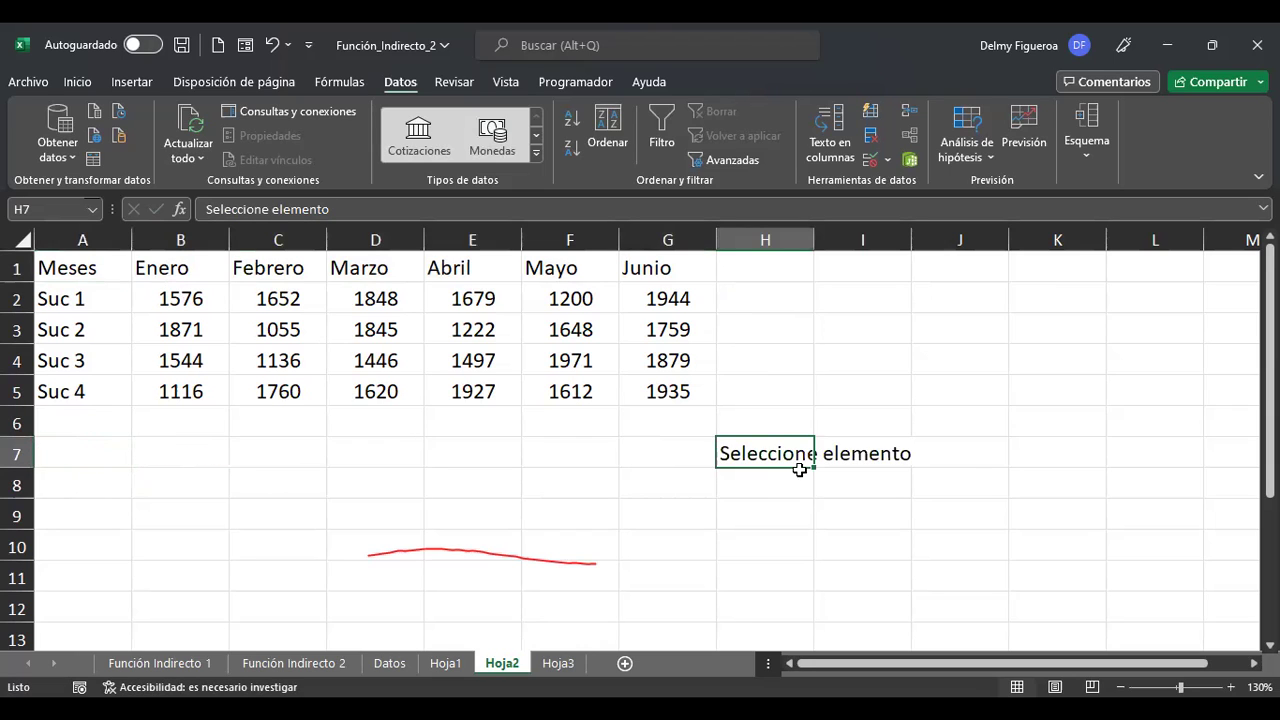
pyautogui.doubleClick(817, 232)
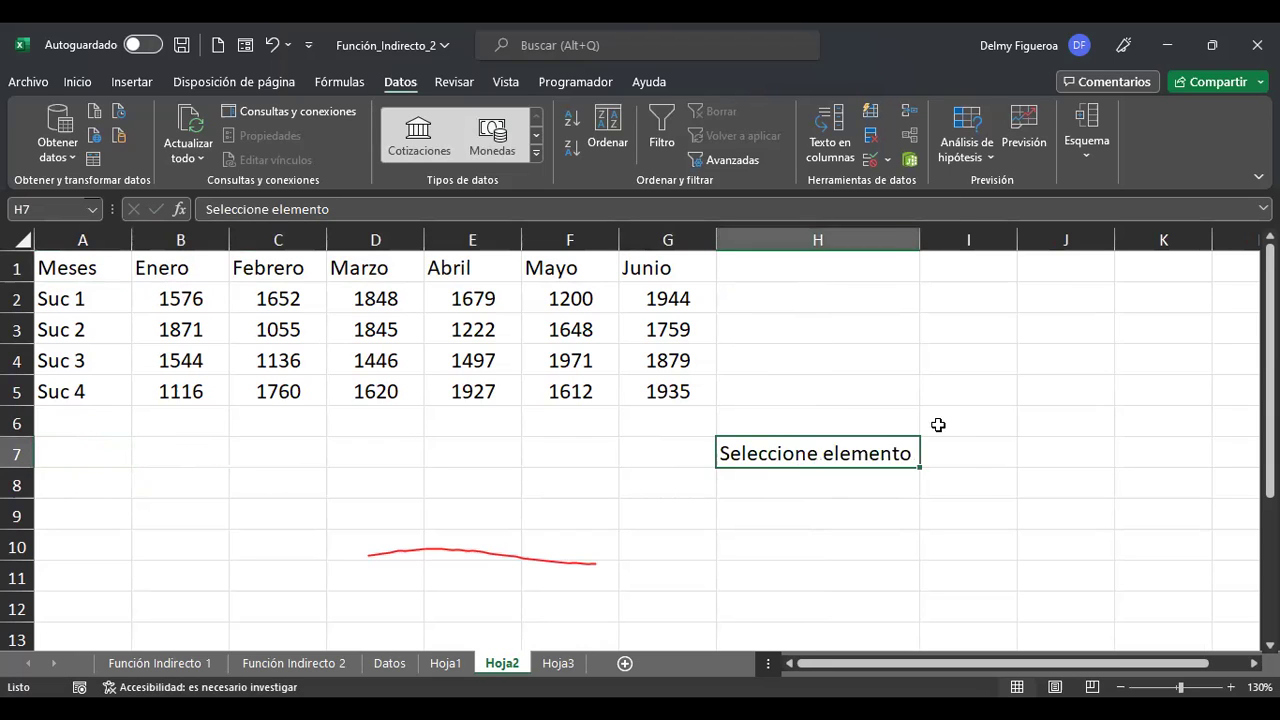
# Add a data validation list to I7 with Mes;Sucursal as its source.
pyautogui.click(950, 446)
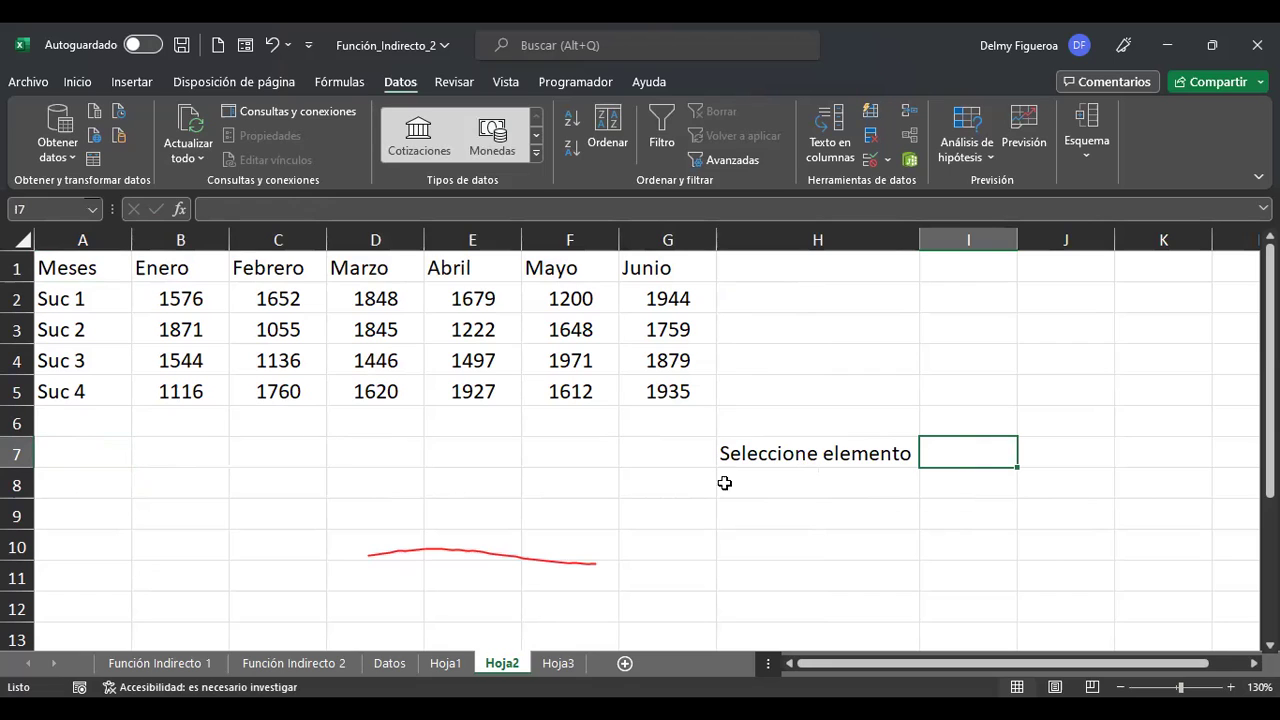
pyautogui.click(869, 165)
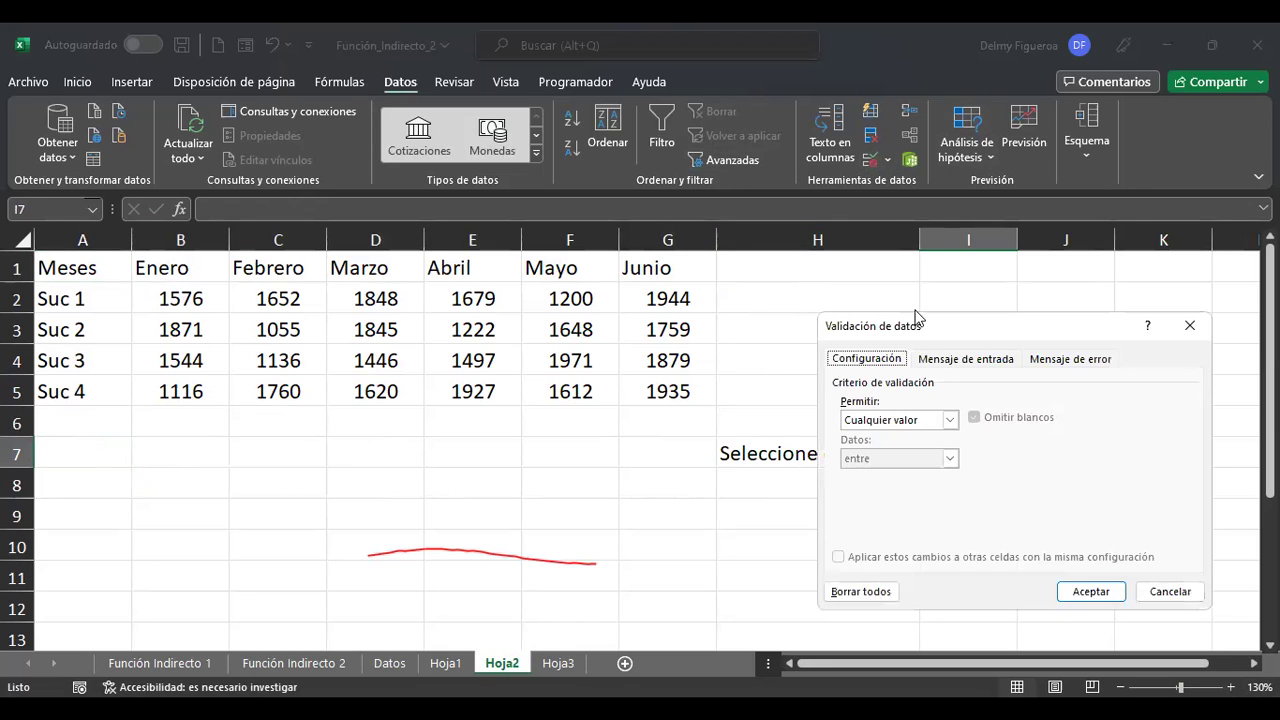
pyautogui.click(950, 419)
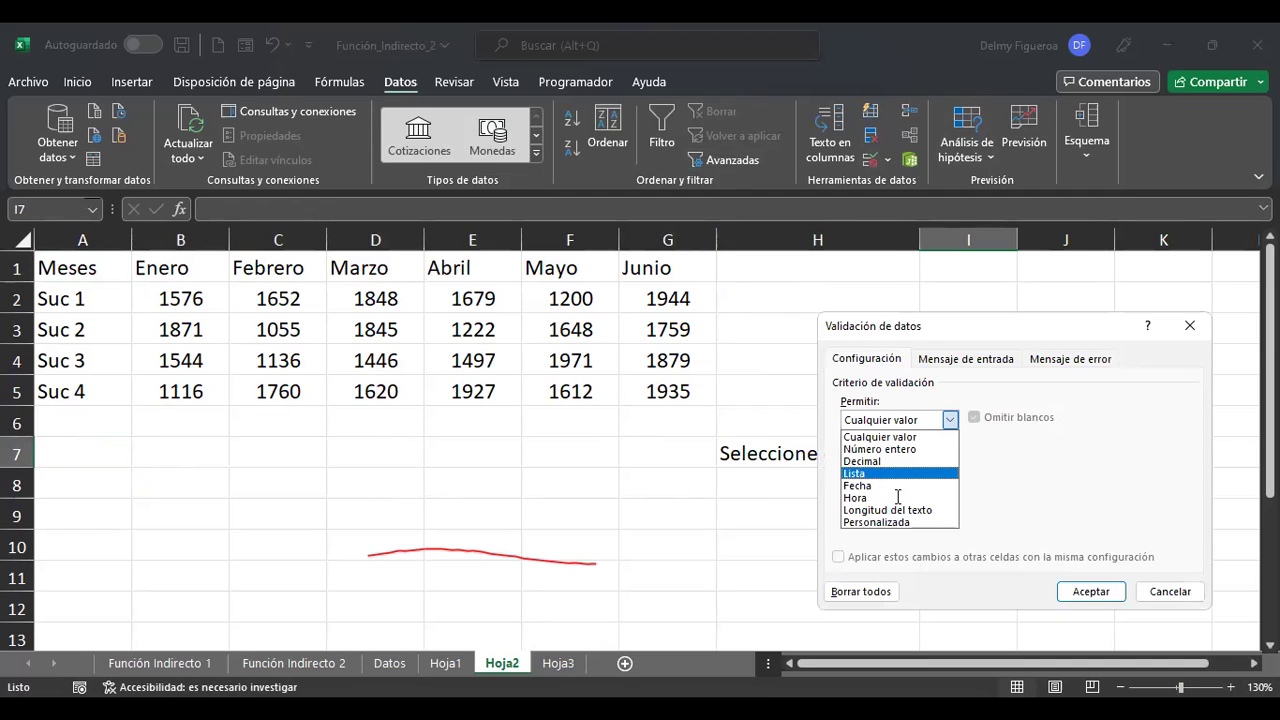
pyautogui.click(888, 472)
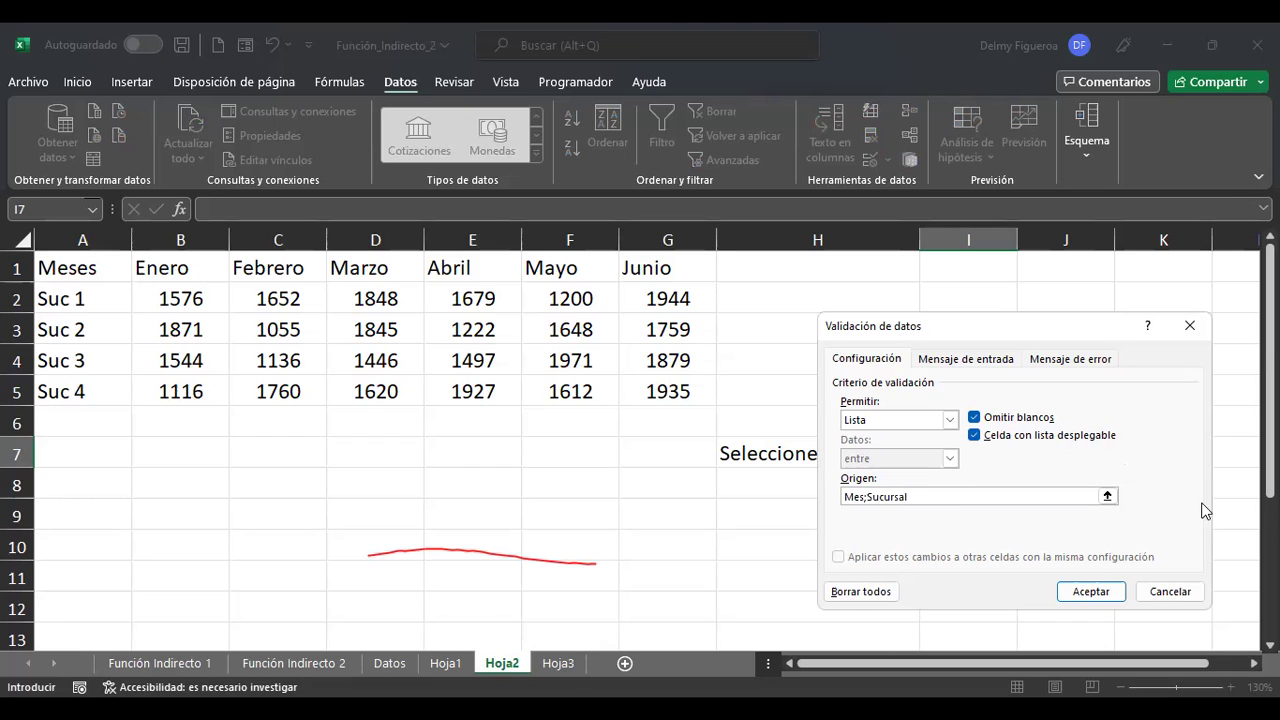
pyautogui.click(1090, 592)
# Try the drop-down list in I7 with Mes, then leave Sucursal as the chosen element.
pyautogui.click(1025, 459)
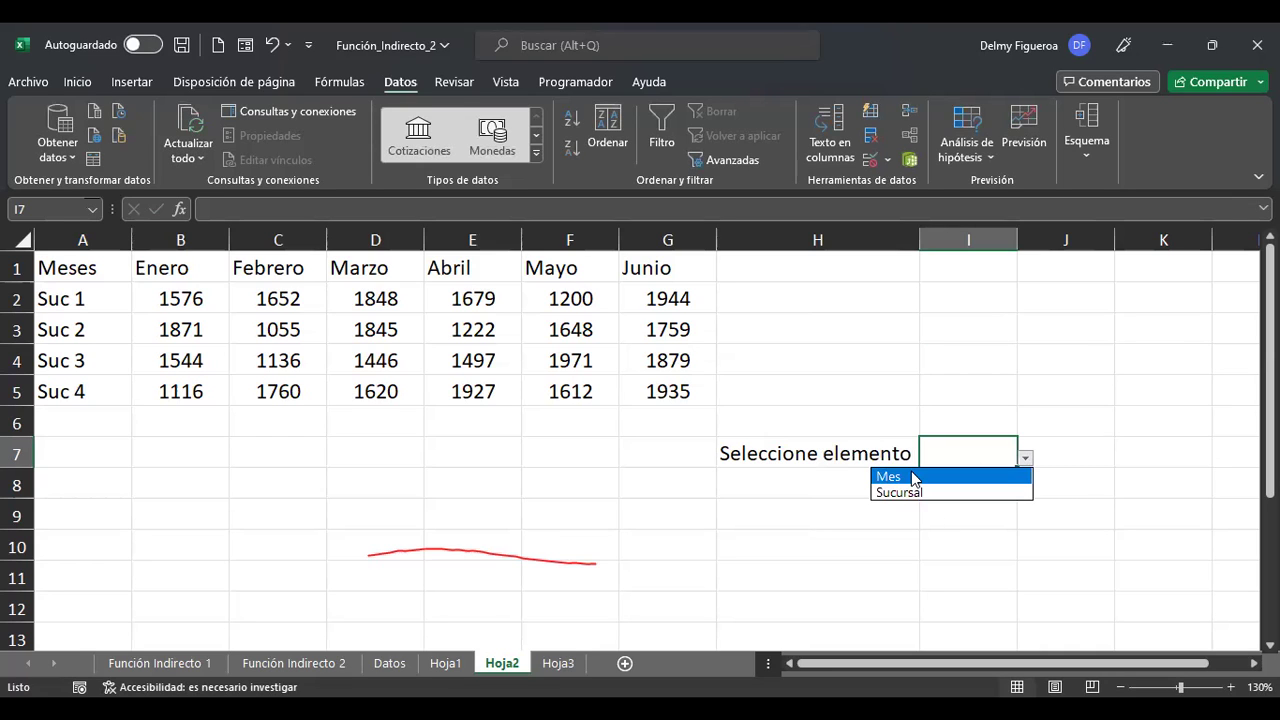
pyautogui.click(912, 477)
pyautogui.click(1025, 459)
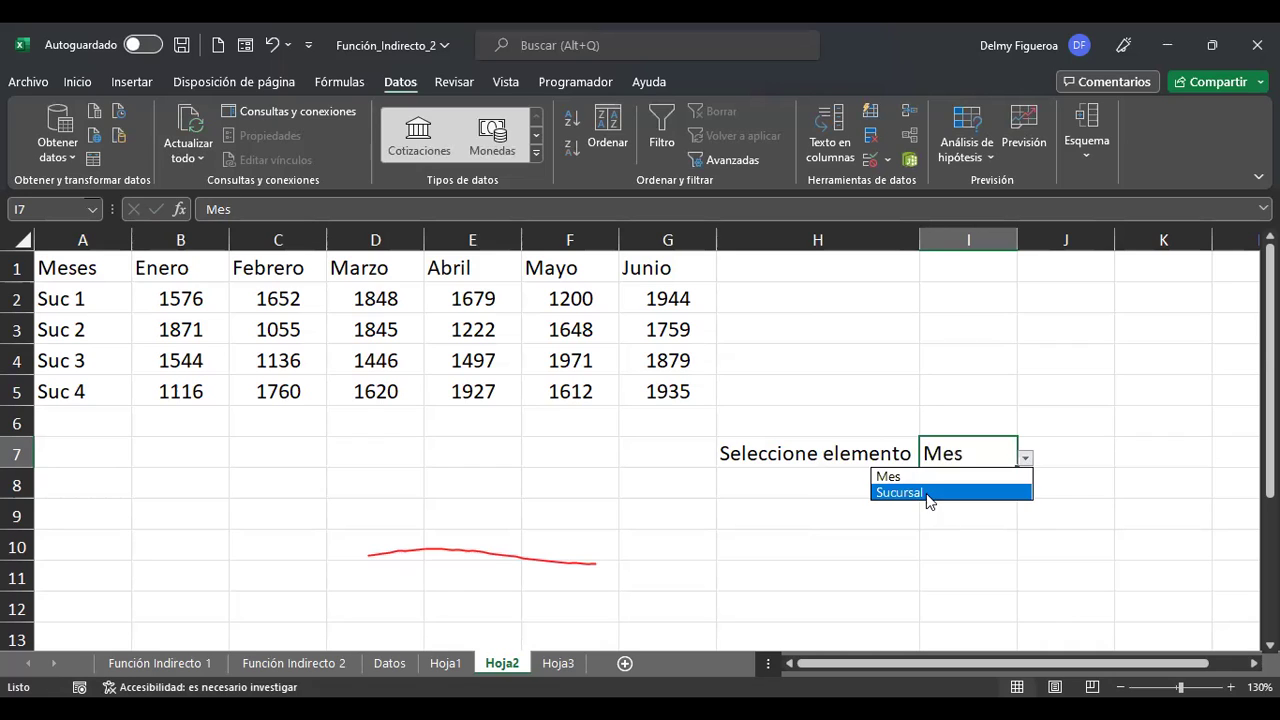
pyautogui.click(927, 492)
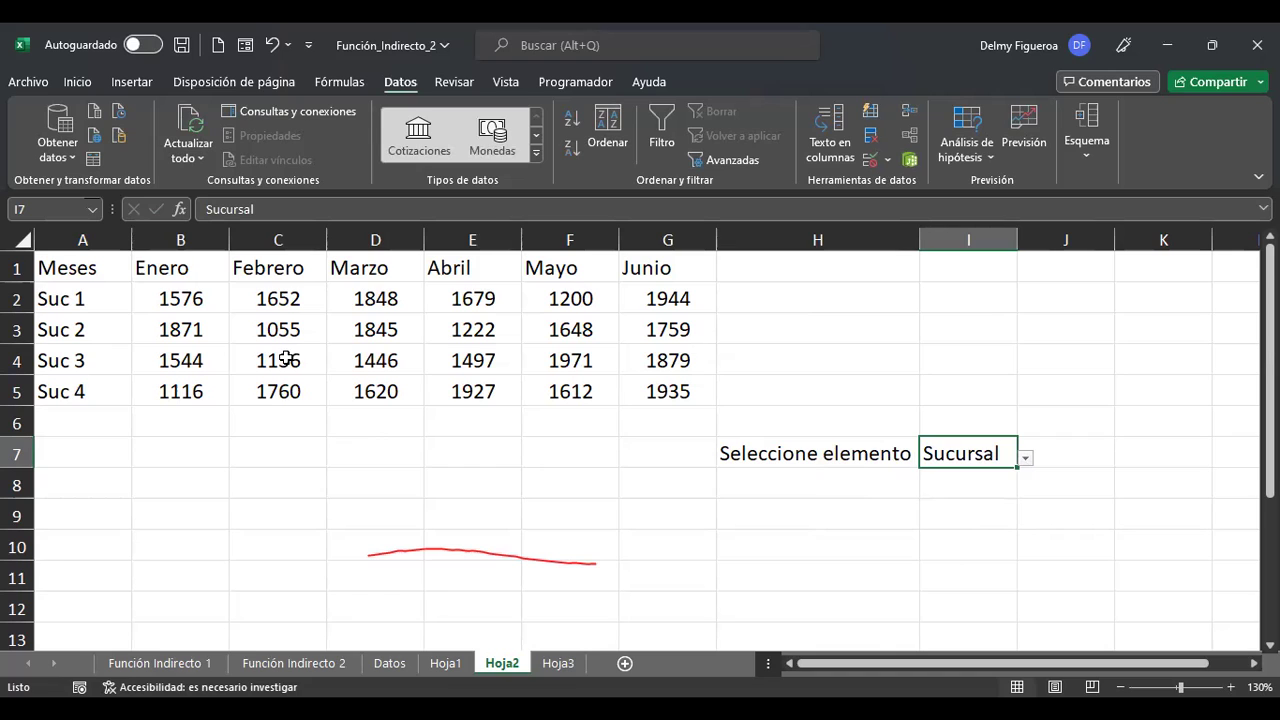
pyautogui.moveTo(192, 268); pyautogui.dragTo(630, 286)
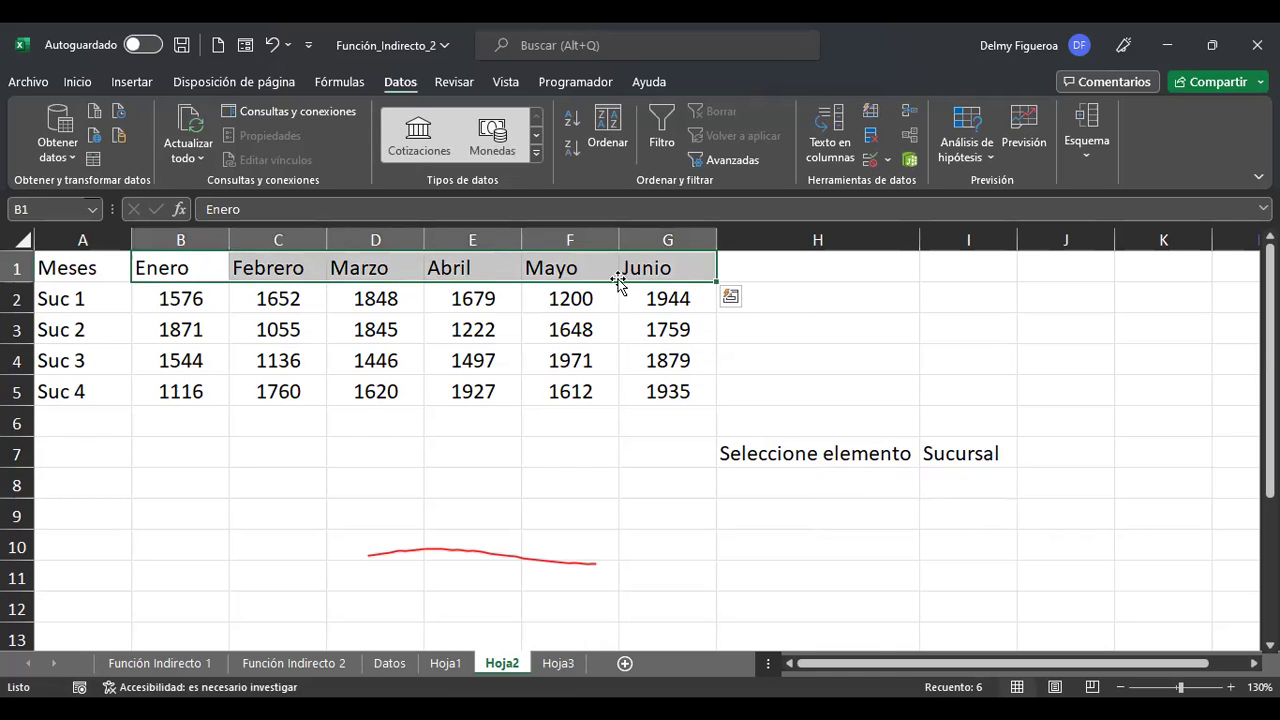
pyautogui.click(990, 454)
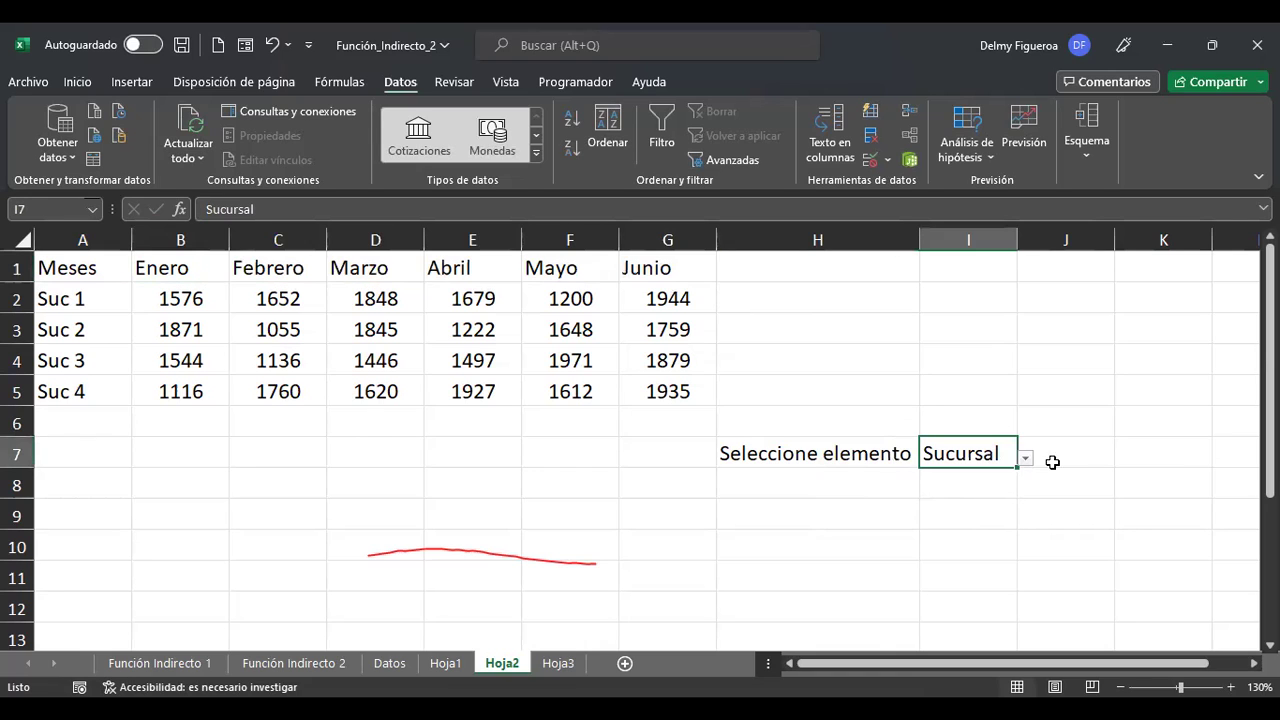
pyautogui.click(1026, 458)
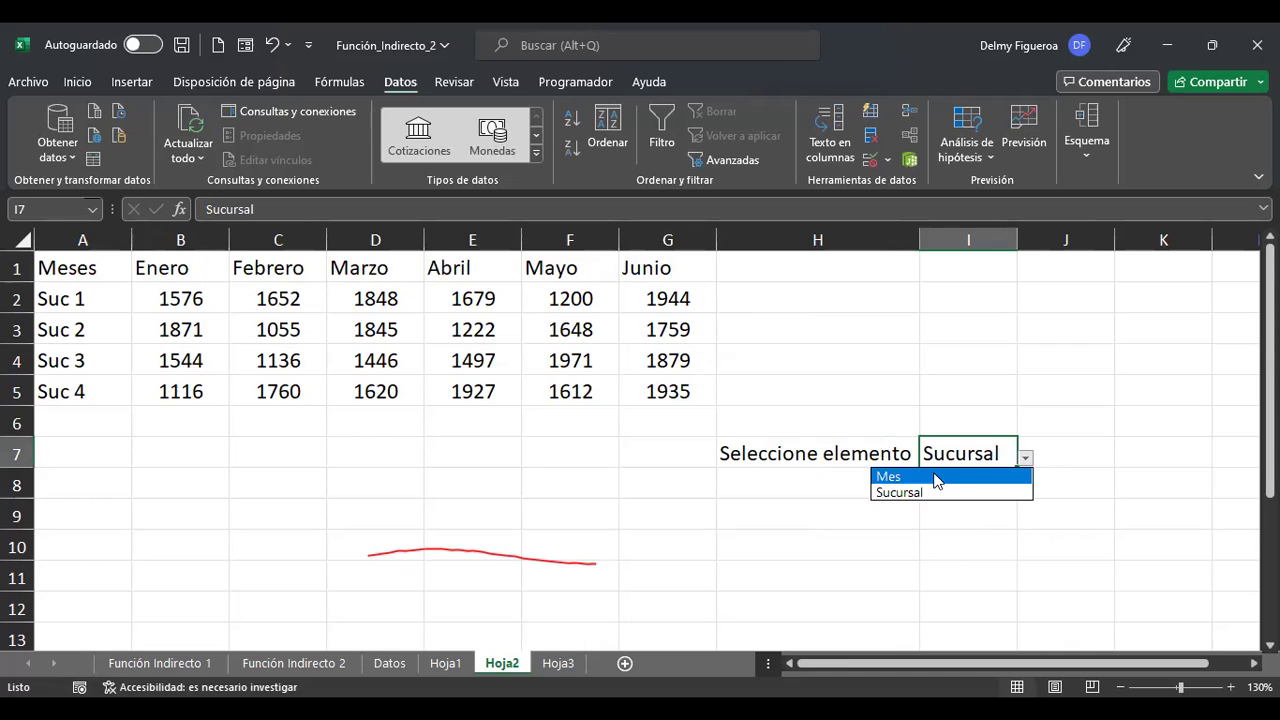
pyautogui.press('Escape')
# Define the name mes for the month headings in B1:G1 and reselect the range to check it.
pyautogui.moveTo(196, 267); pyautogui.dragTo(632, 268)
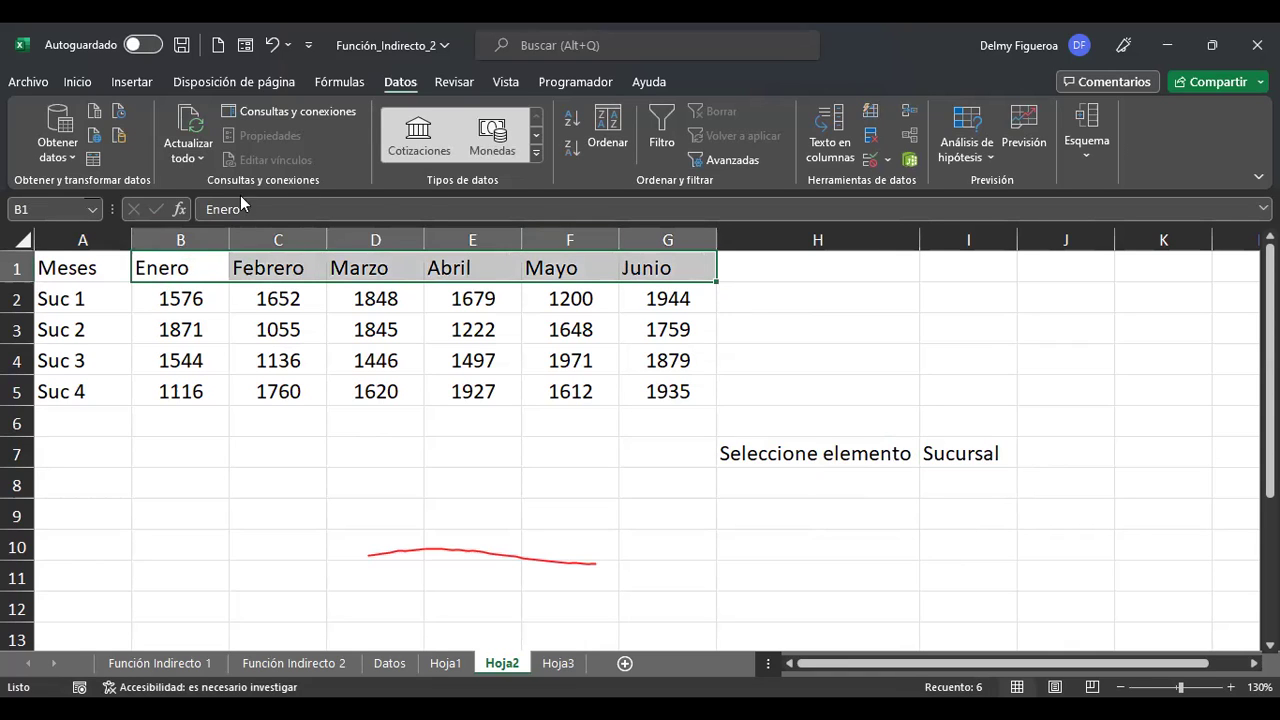
pyautogui.click(77, 207)
pyautogui.write('mes')
pyautogui.press('Return')
pyautogui.click(297, 357)
pyautogui.click(200, 270)
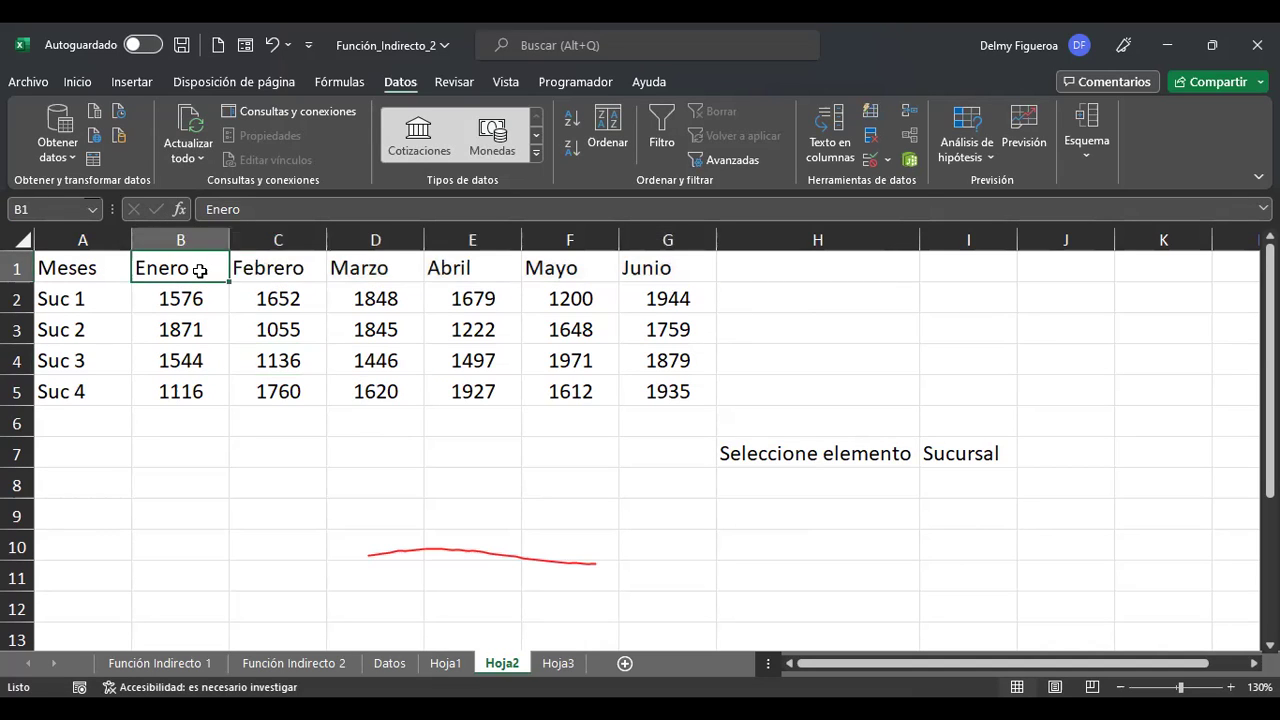
pyautogui.click(337, 268)
pyautogui.moveTo(200, 267); pyautogui.dragTo(645, 270)
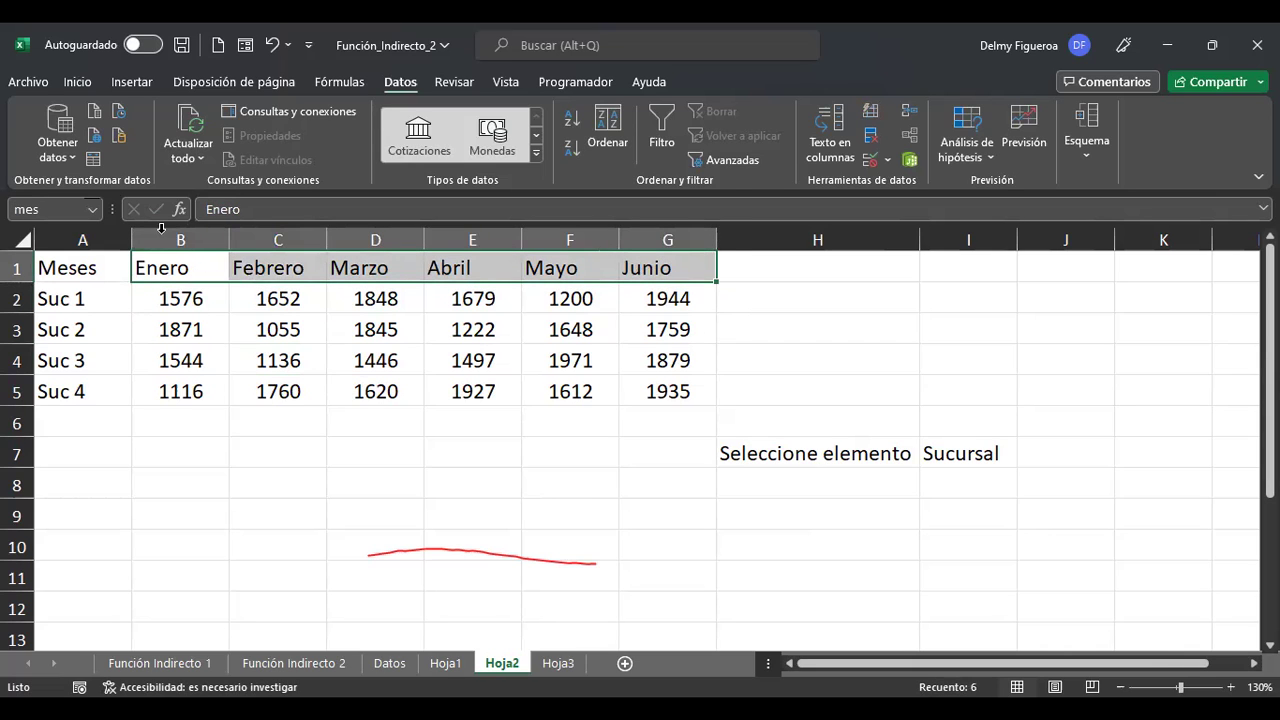
# Define the name Sucursal for the branch labels Suc 1 to Suc 4 in A2:A5.
pyautogui.moveTo(88, 299); pyautogui.dragTo(88, 385)
pyautogui.click(50, 209)
pyautogui.write('Sucursal')
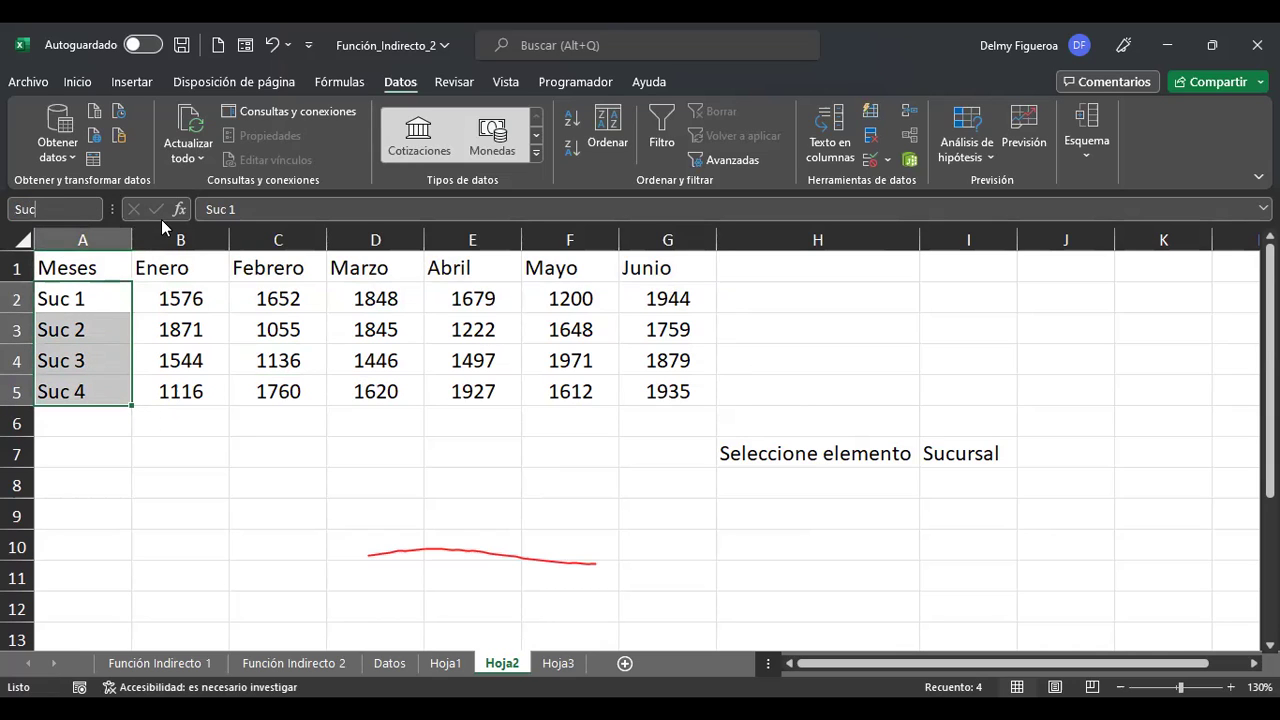
pyautogui.press('BackSpace')
pyautogui.press('BackSpace')
pyautogui.press('BackSpace')
pyautogui.press('BackSpace')
pyautogui.press('BackSpace')
pyautogui.write('ursal')
pyautogui.press('Return')
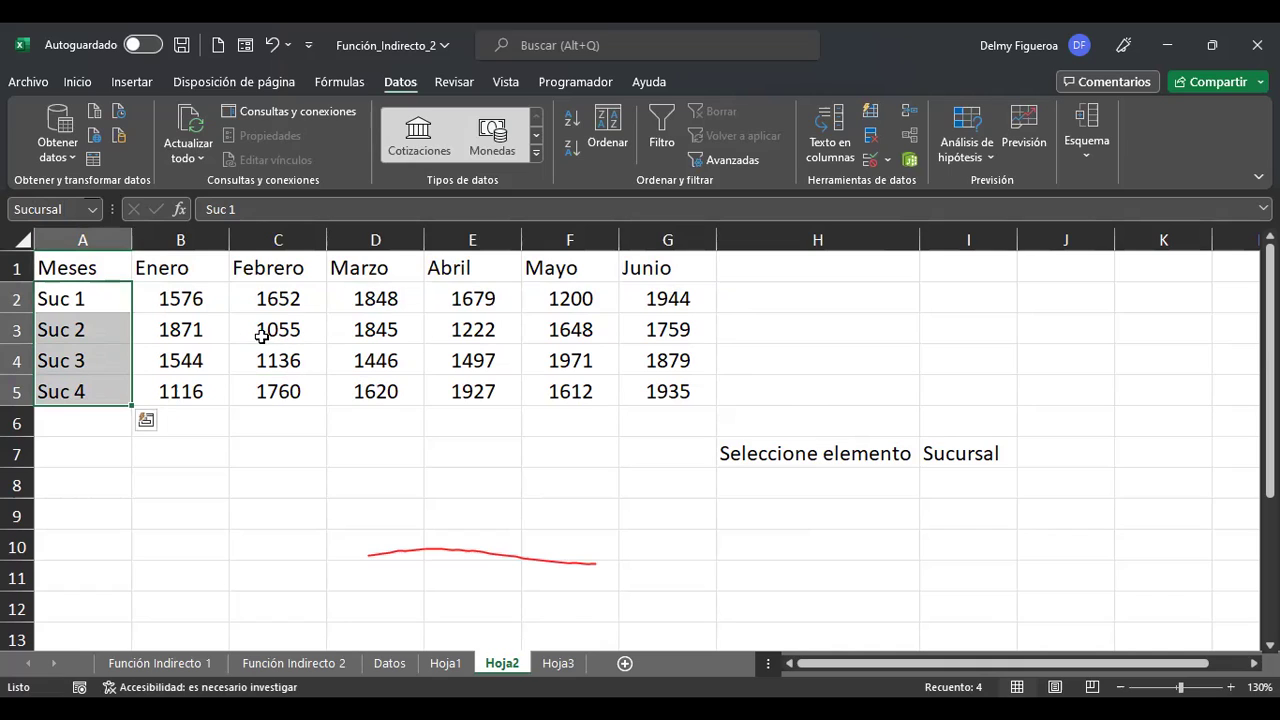
# Test the I7 drop-down by choosing Mes and returning it to Sucursal.
pyautogui.click(942, 451)
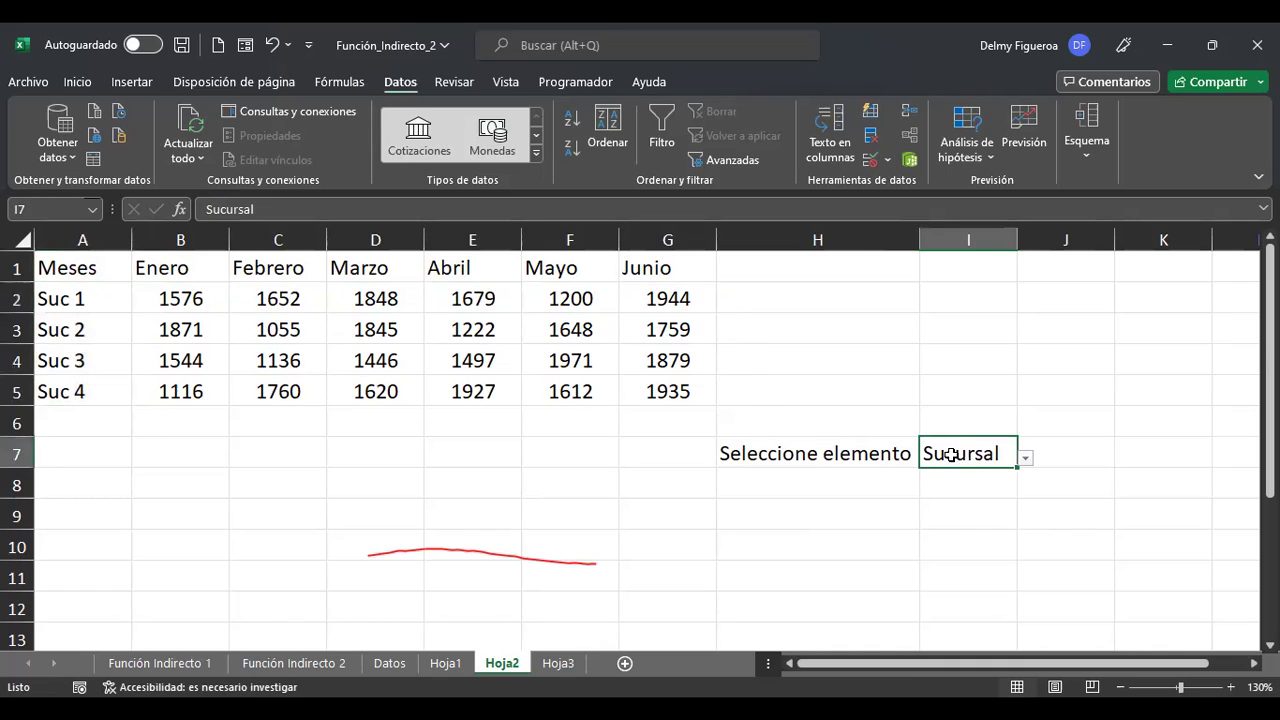
pyautogui.click(1026, 460)
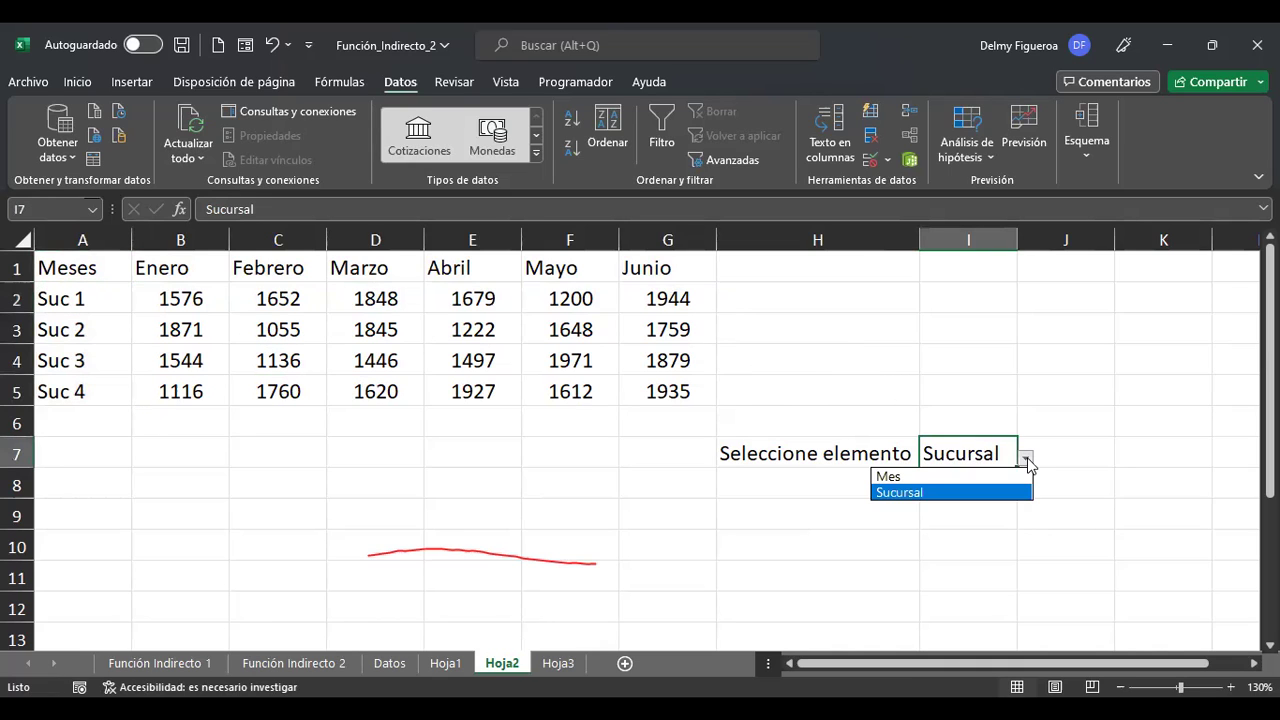
pyautogui.click(952, 478)
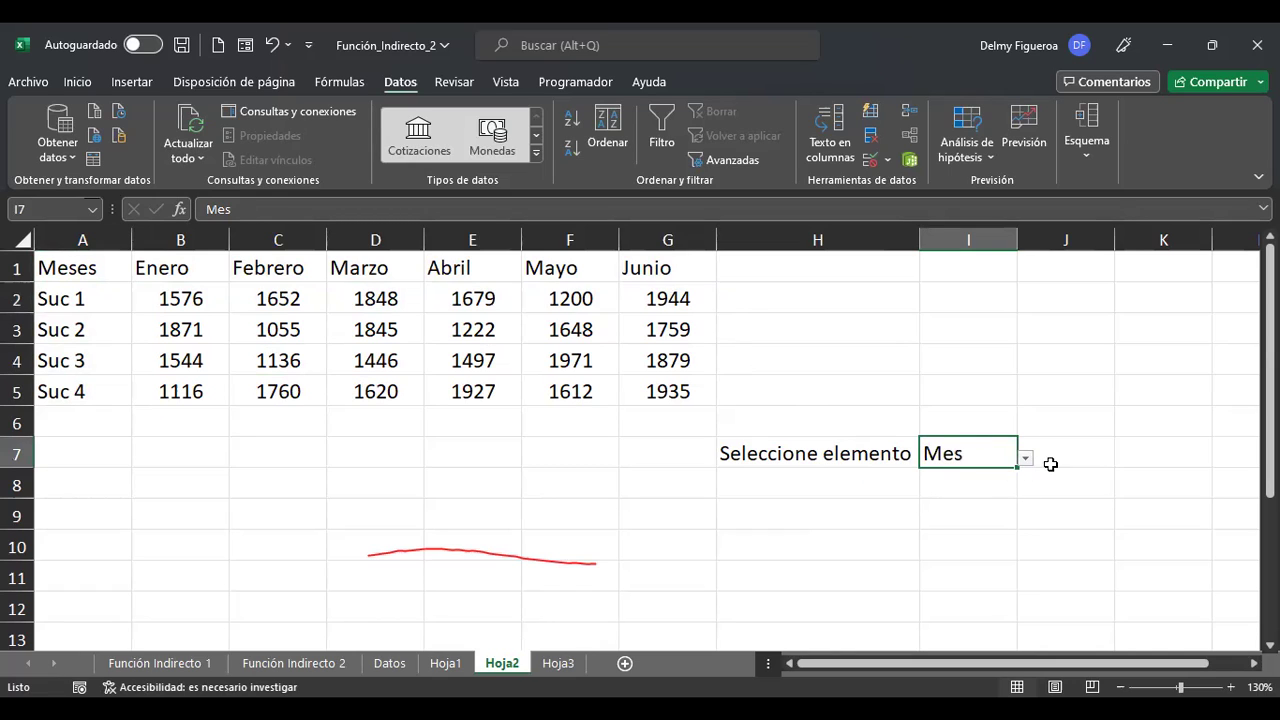
pyautogui.click(1026, 459)
pyautogui.click(925, 496)
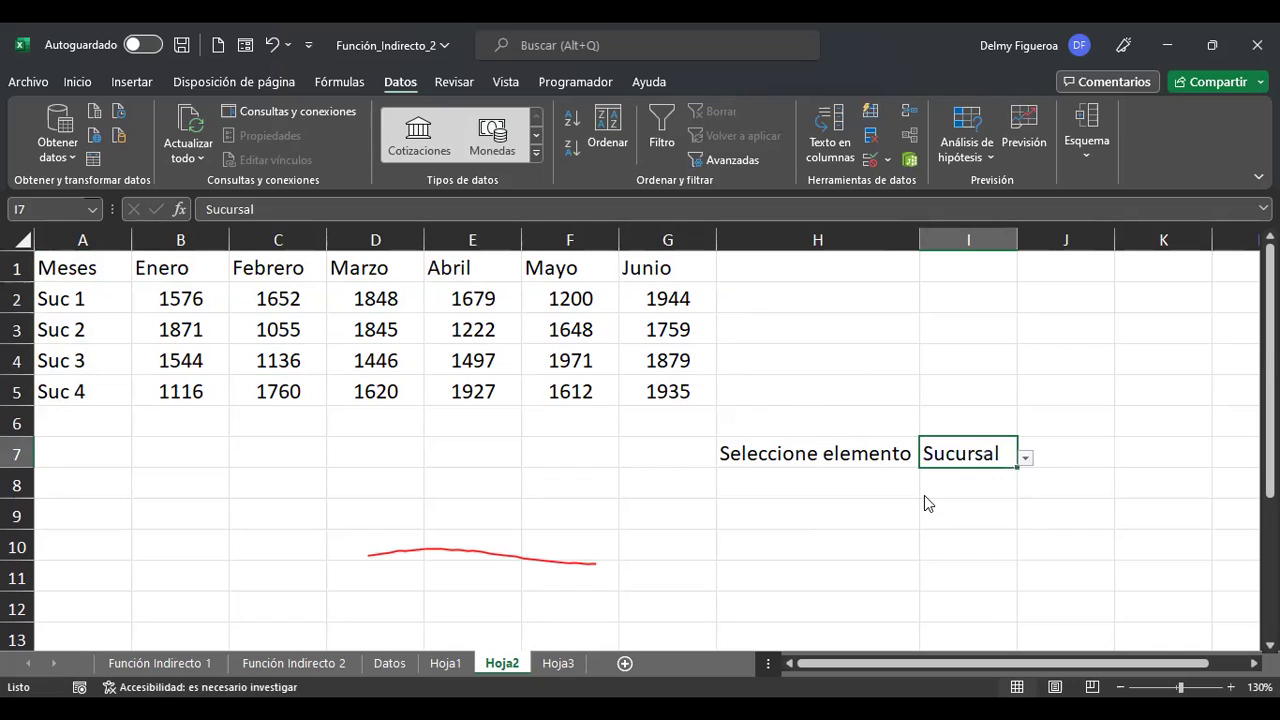
pyautogui.click(825, 517)
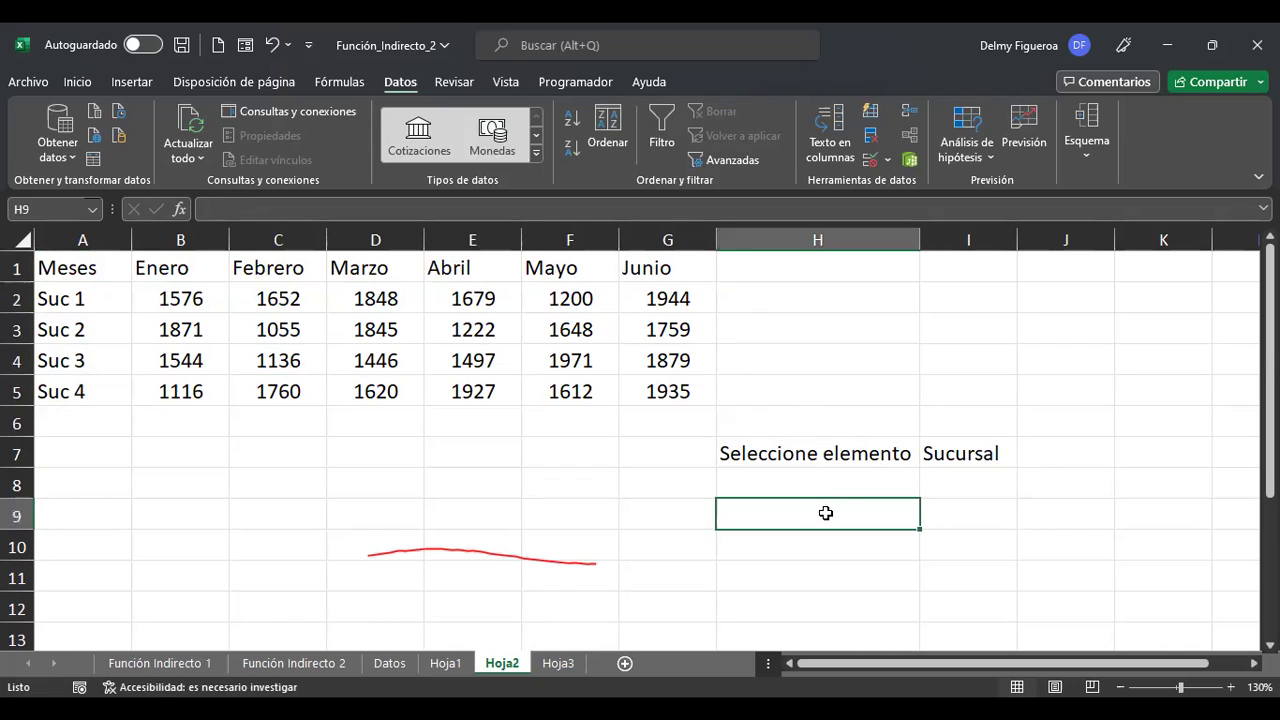
# Try the formula +INDIRECTO(I7) in cell I9 to list the chosen element's named range, and clear the cell.
pyautogui.click(1076, 568)
pyautogui.click(976, 536)
pyautogui.click(960, 505)
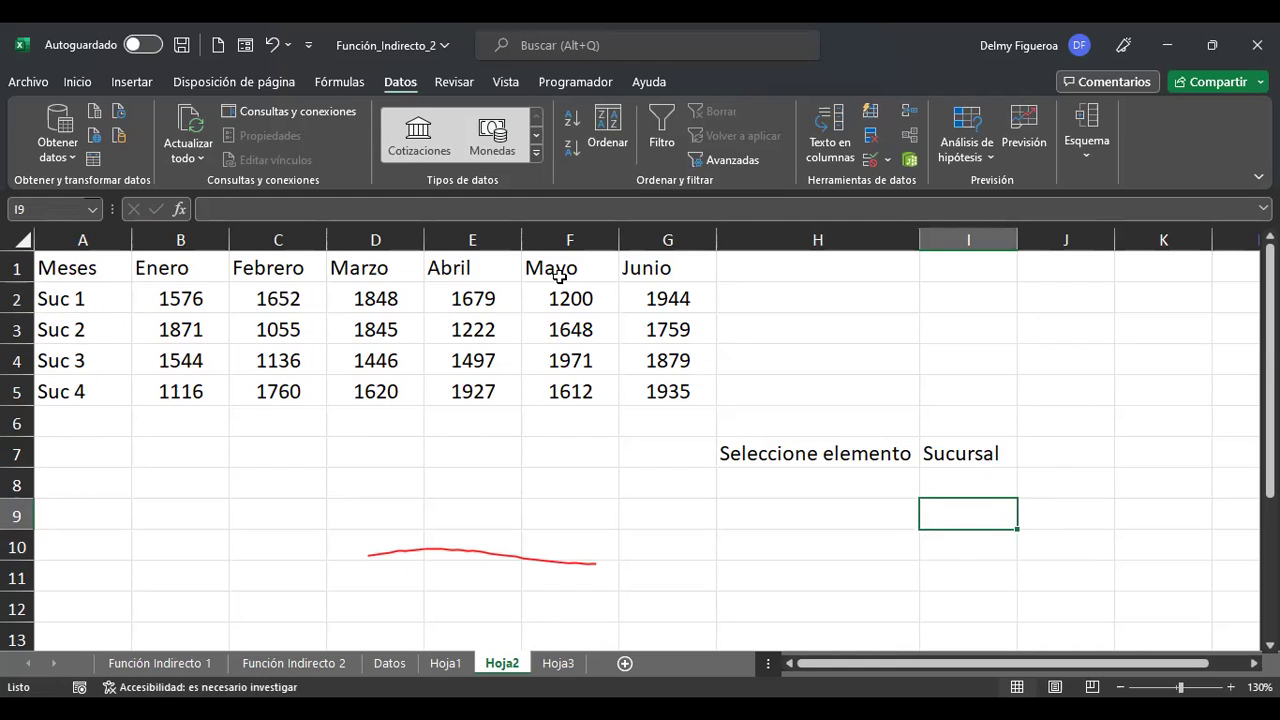
pyautogui.write('+')
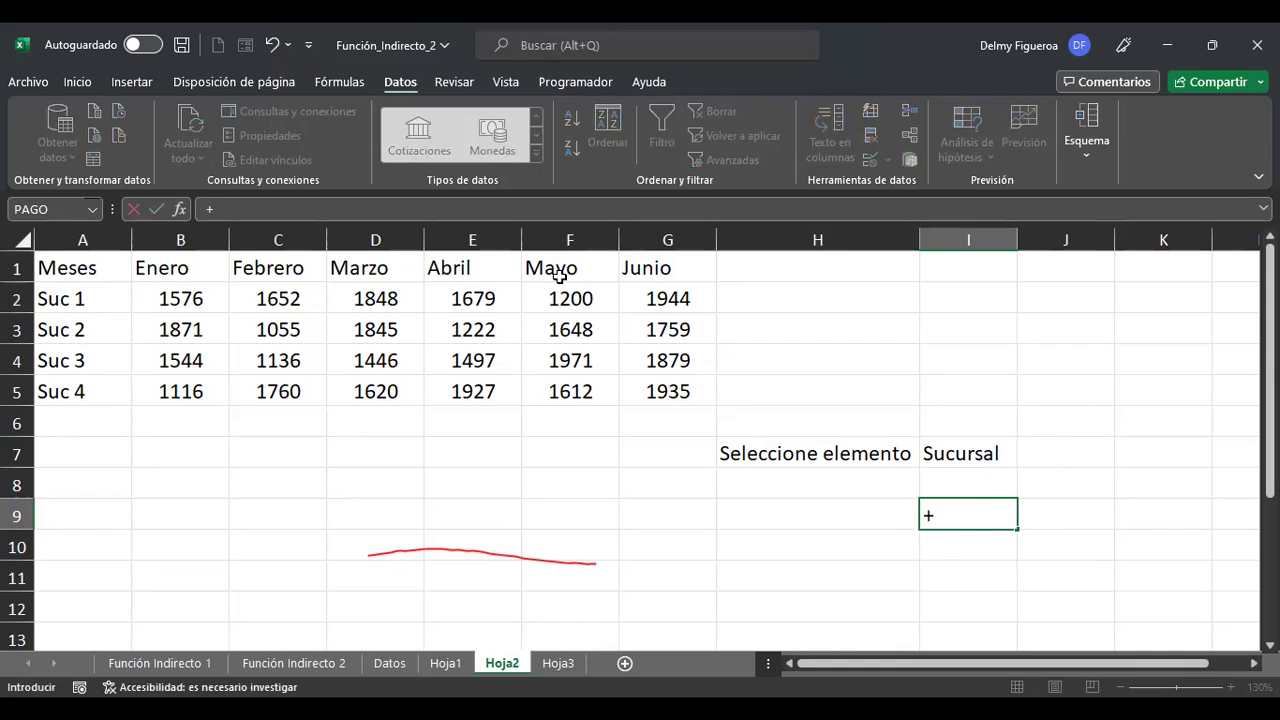
pyautogui.write('indi')
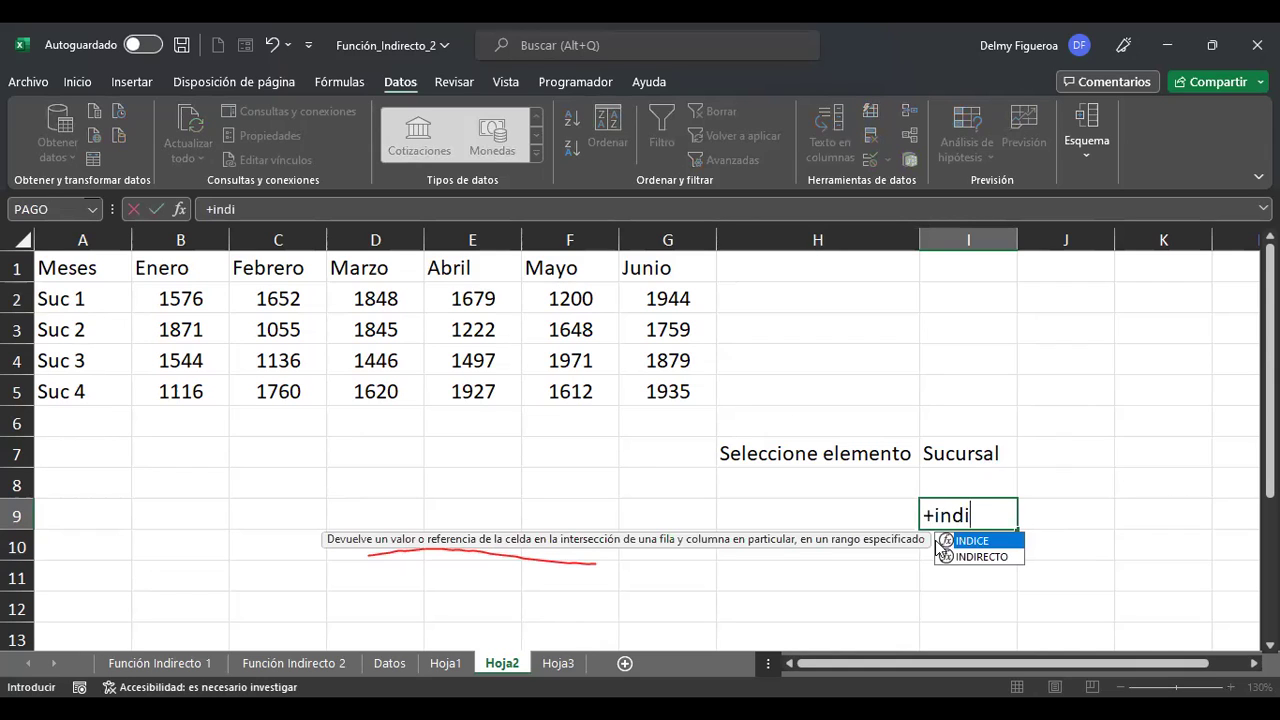
pyautogui.doubleClick(1000, 557)
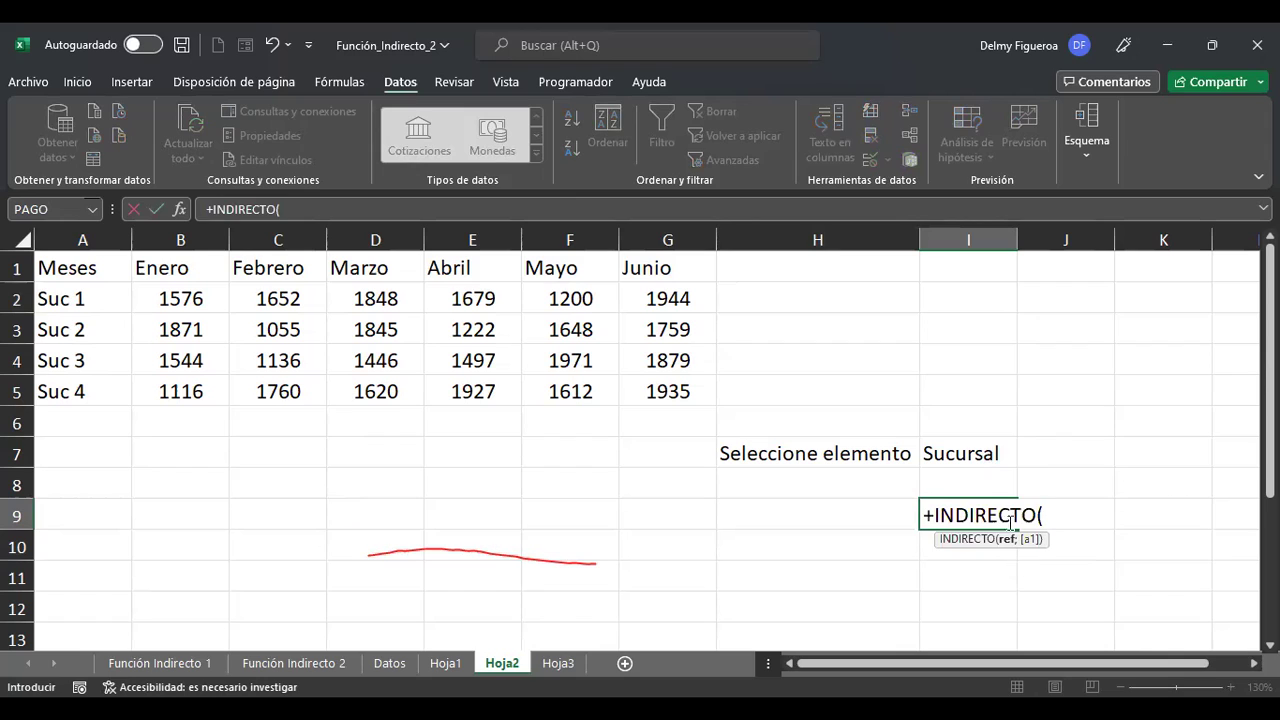
pyautogui.click(991, 453)
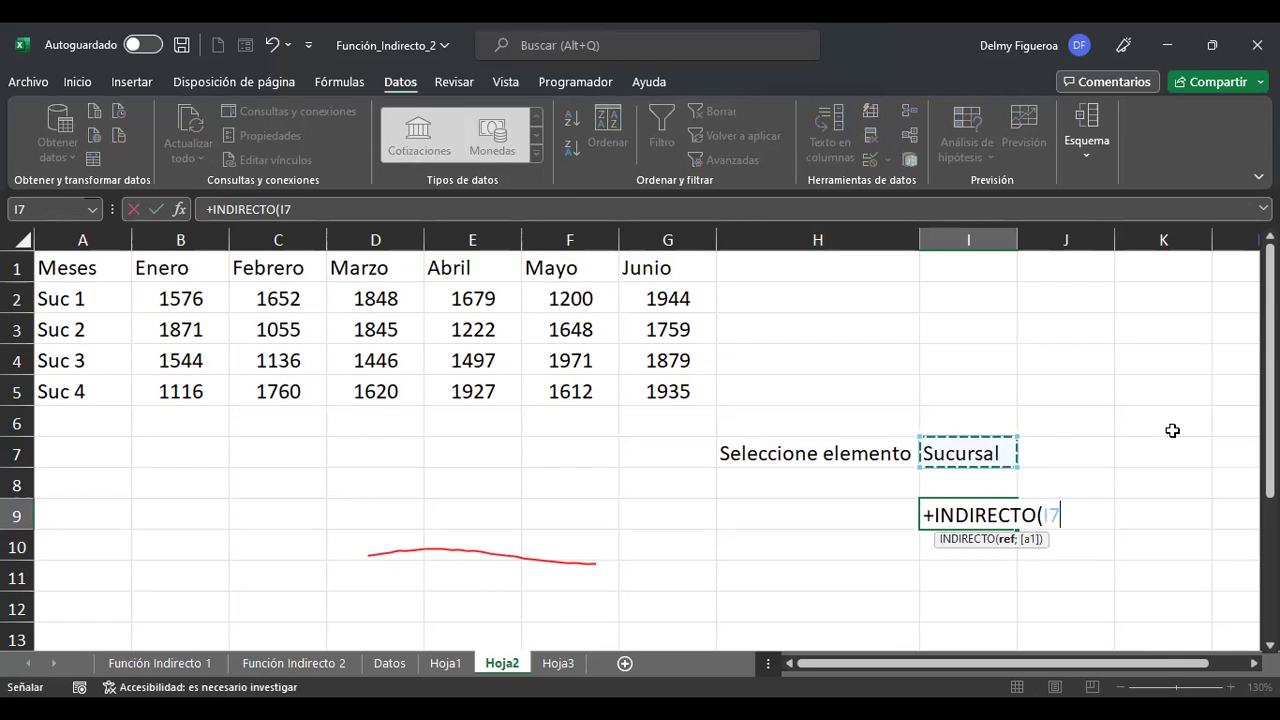
pyautogui.press('Return')
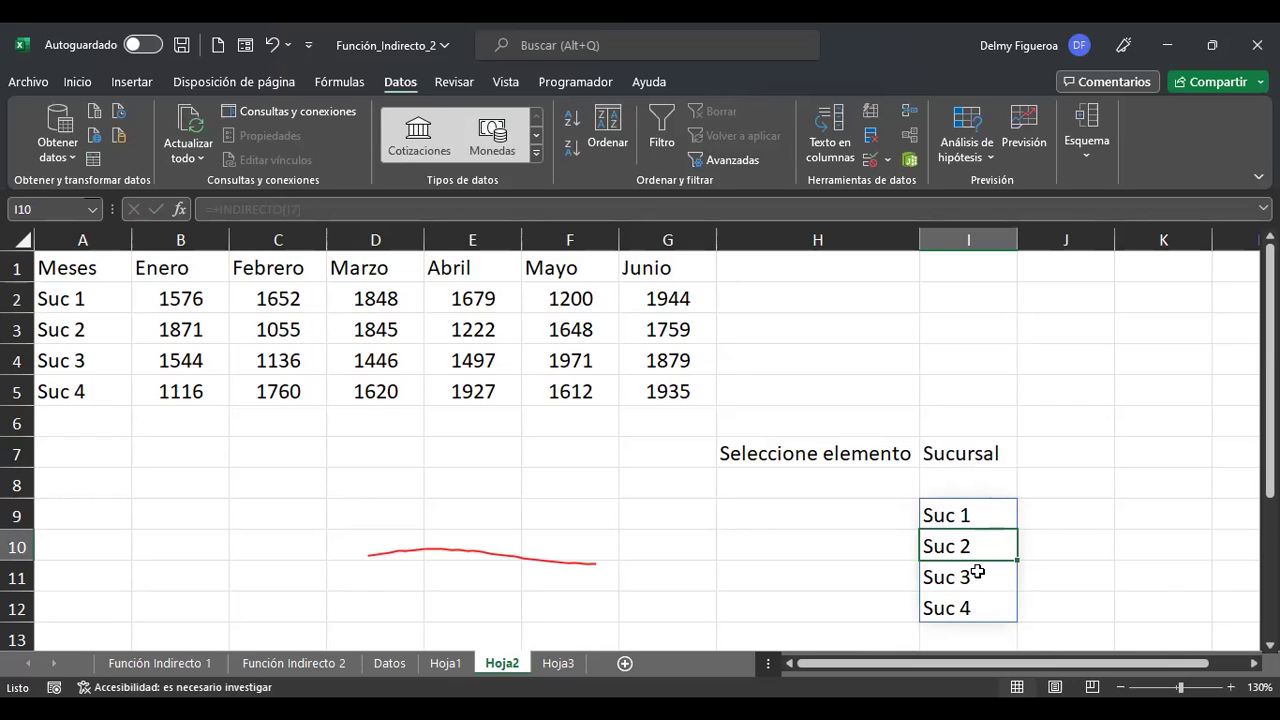
pyautogui.click(983, 517)
pyautogui.press('Delete')
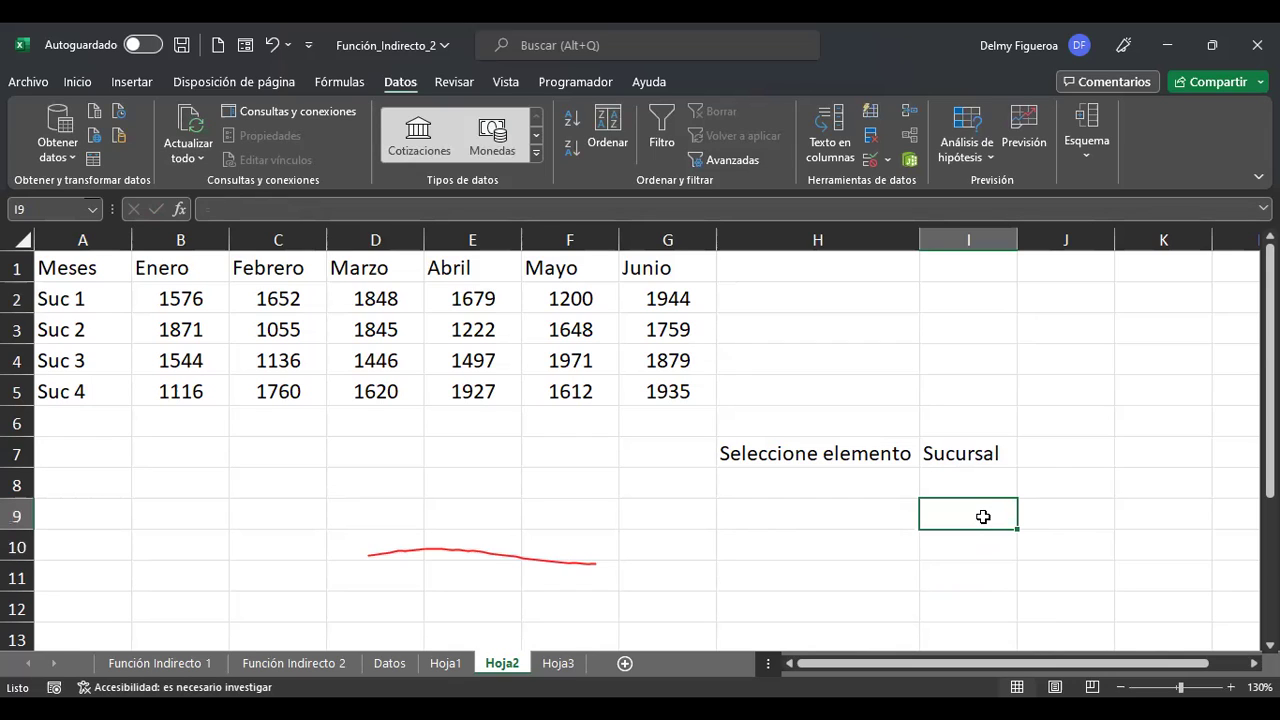
# Add list data validation to cell I8 with the source =indirecto($I$7).
pyautogui.click(980, 485)
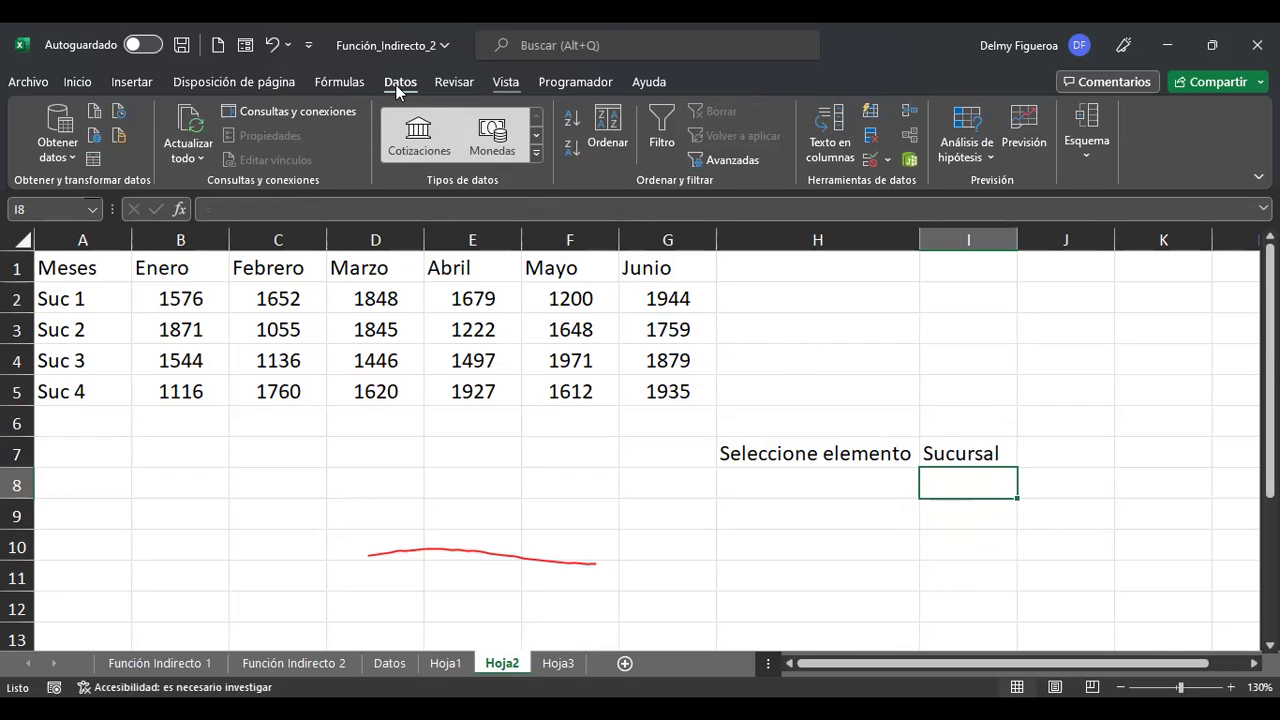
pyautogui.click(872, 162)
pyautogui.click(950, 421)
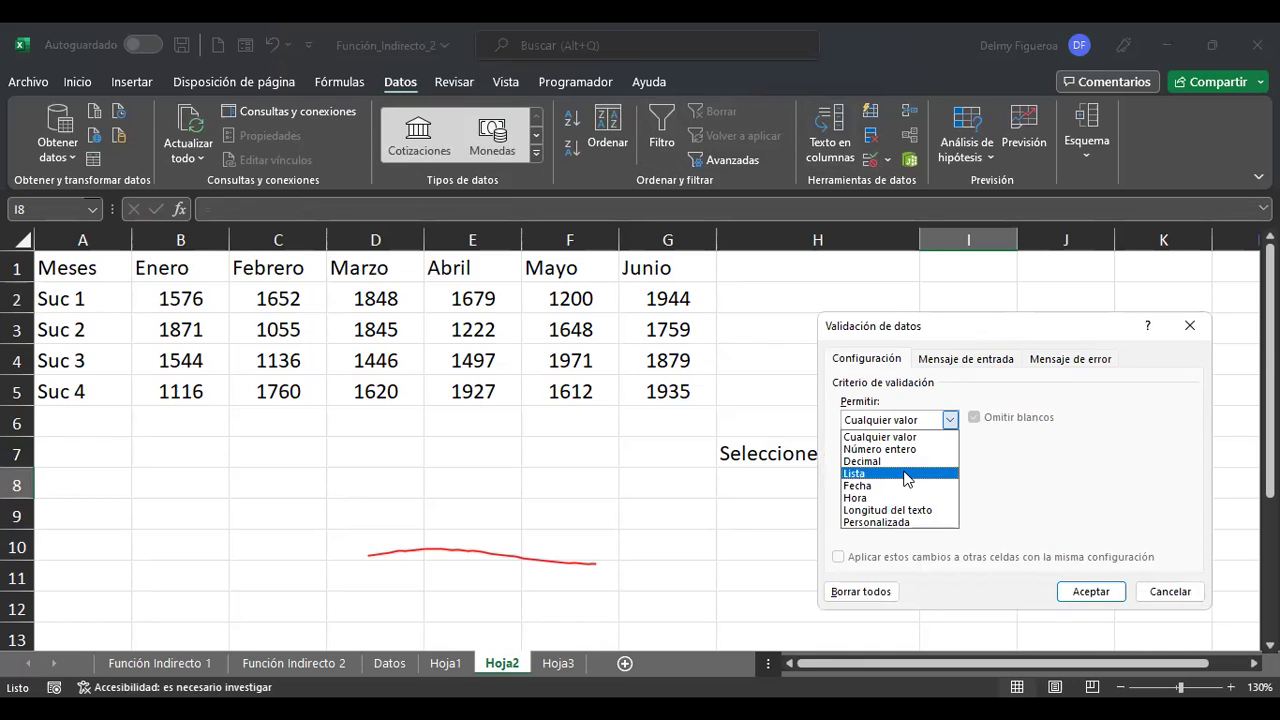
pyautogui.click(905, 473)
pyautogui.click(920, 495)
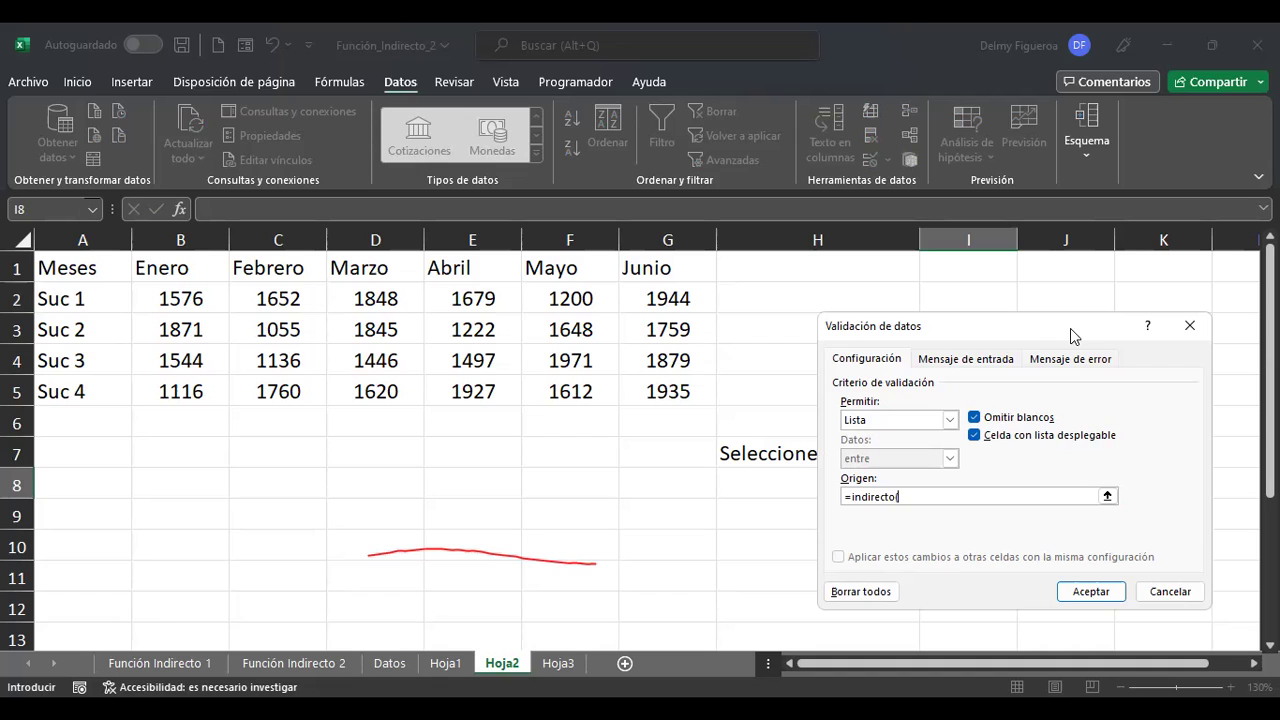
pyautogui.click(968, 453)
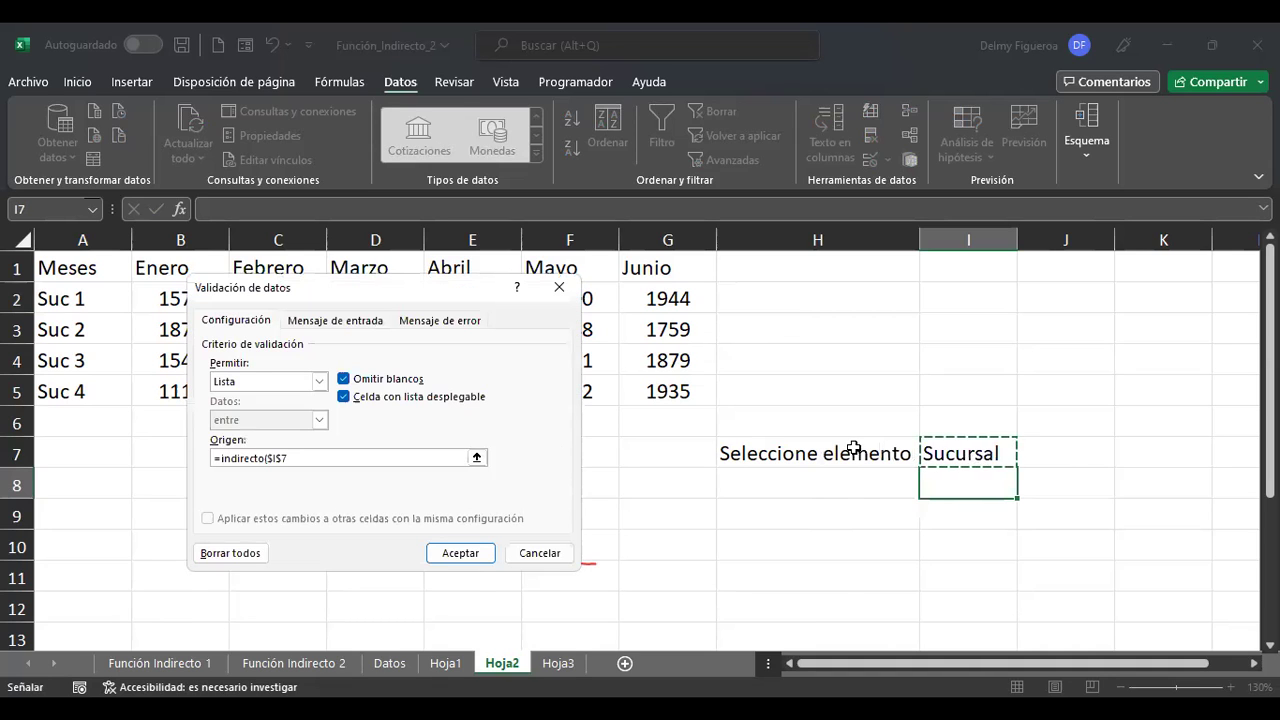
pyautogui.write(')')
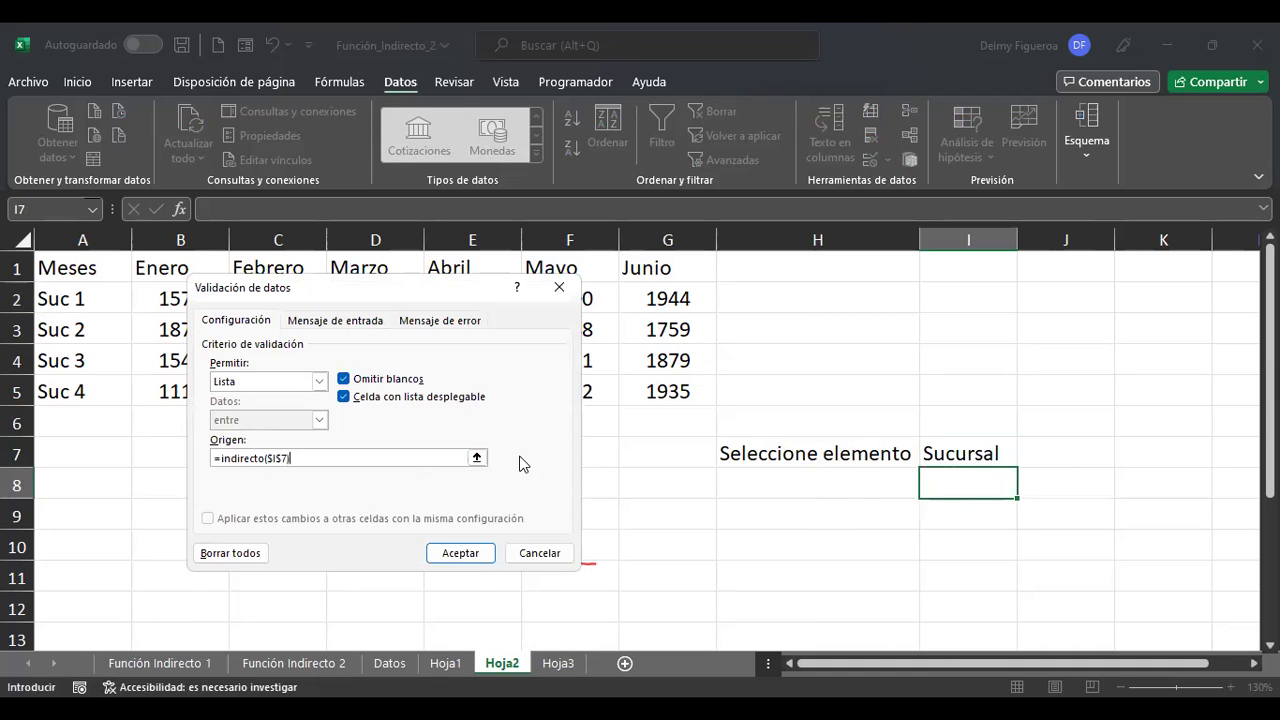
pyautogui.click(474, 560)
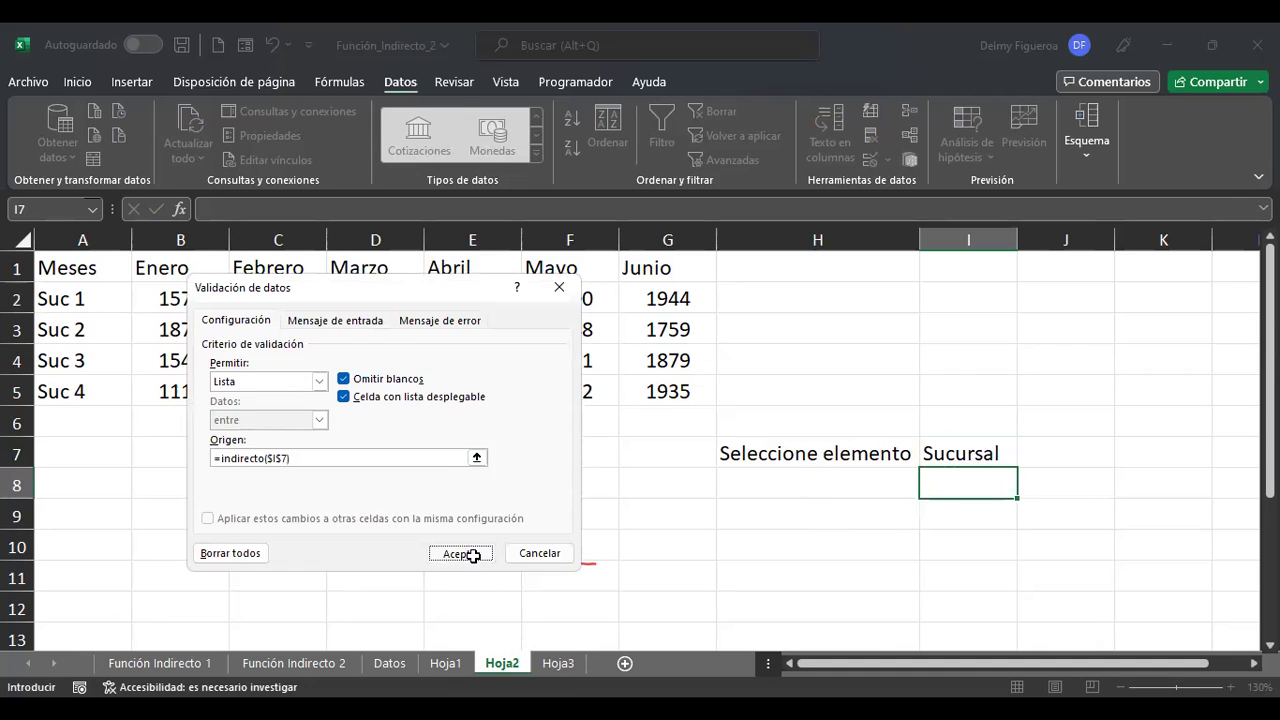
# Check the options in the I8 drop-down for Sucursal, set I7 to Mes and check the I8 options again.
pyautogui.click(1027, 492)
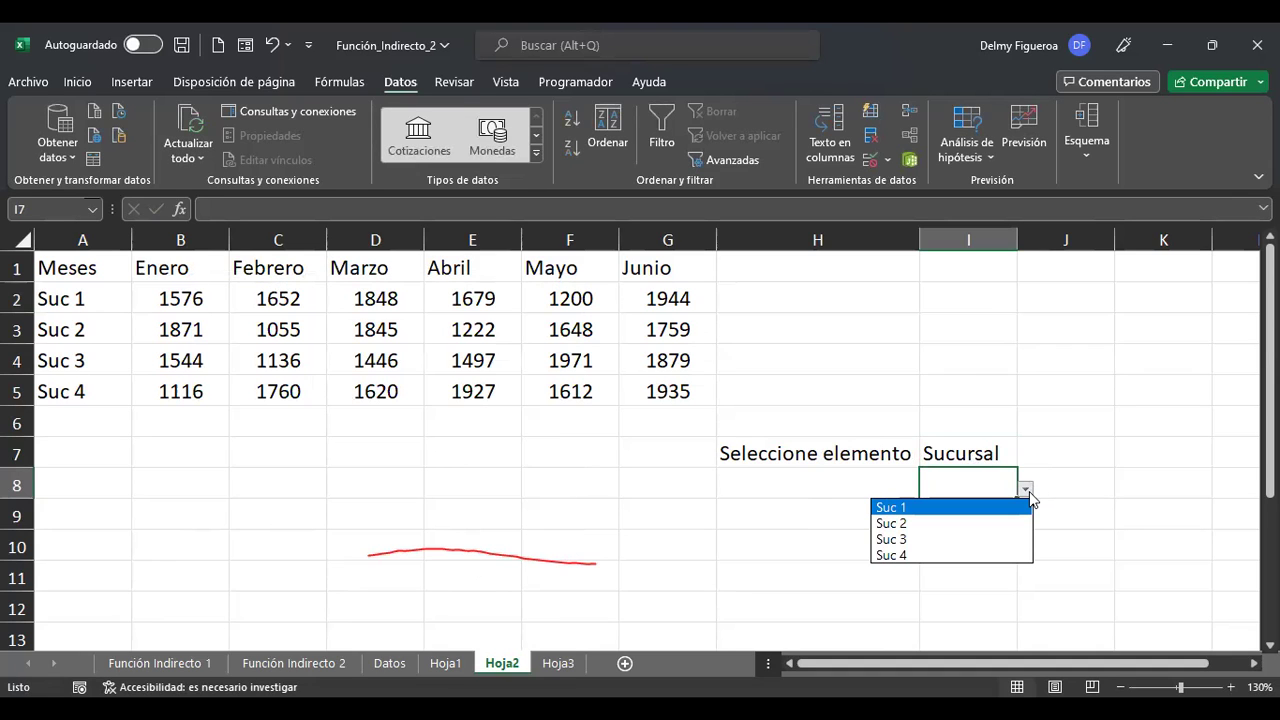
pyautogui.click(988, 452)
pyautogui.click(990, 452)
pyautogui.click(1026, 458)
pyautogui.click(962, 481)
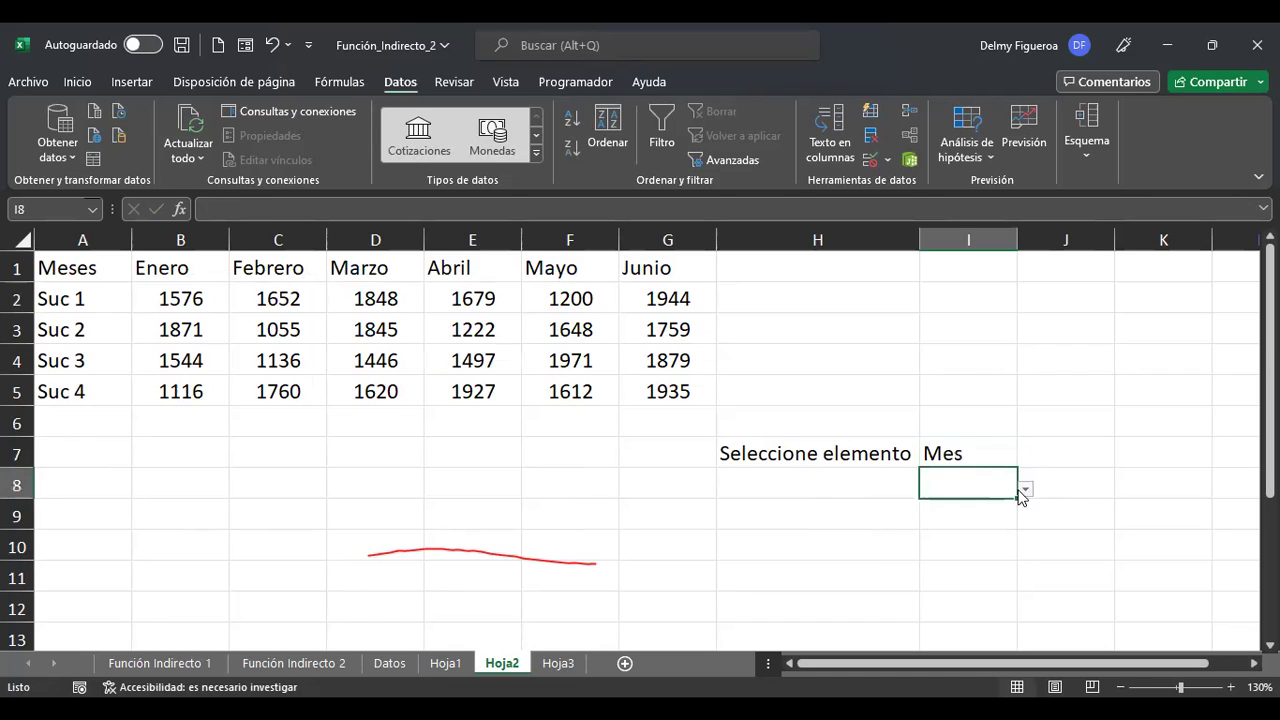
pyautogui.click(1024, 490)
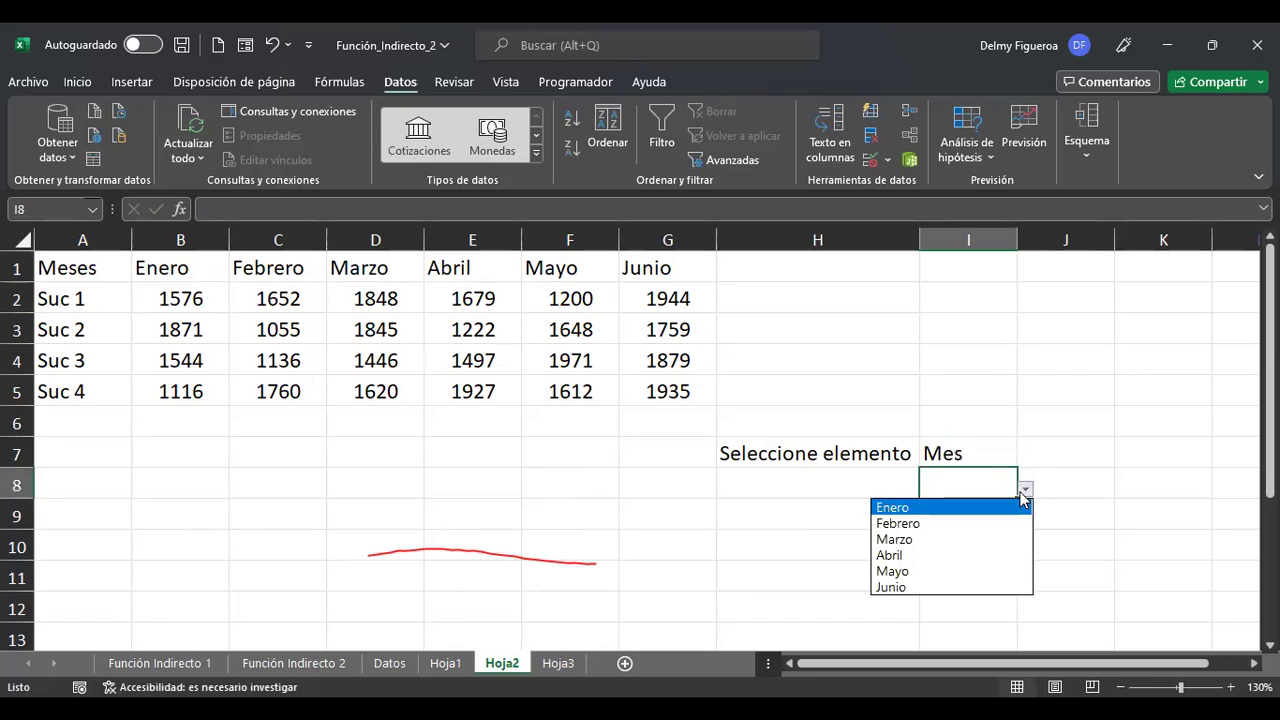
# Choose Enero from the dependent drop-down list in I8.
pyautogui.click(986, 449)
pyautogui.click(986, 449)
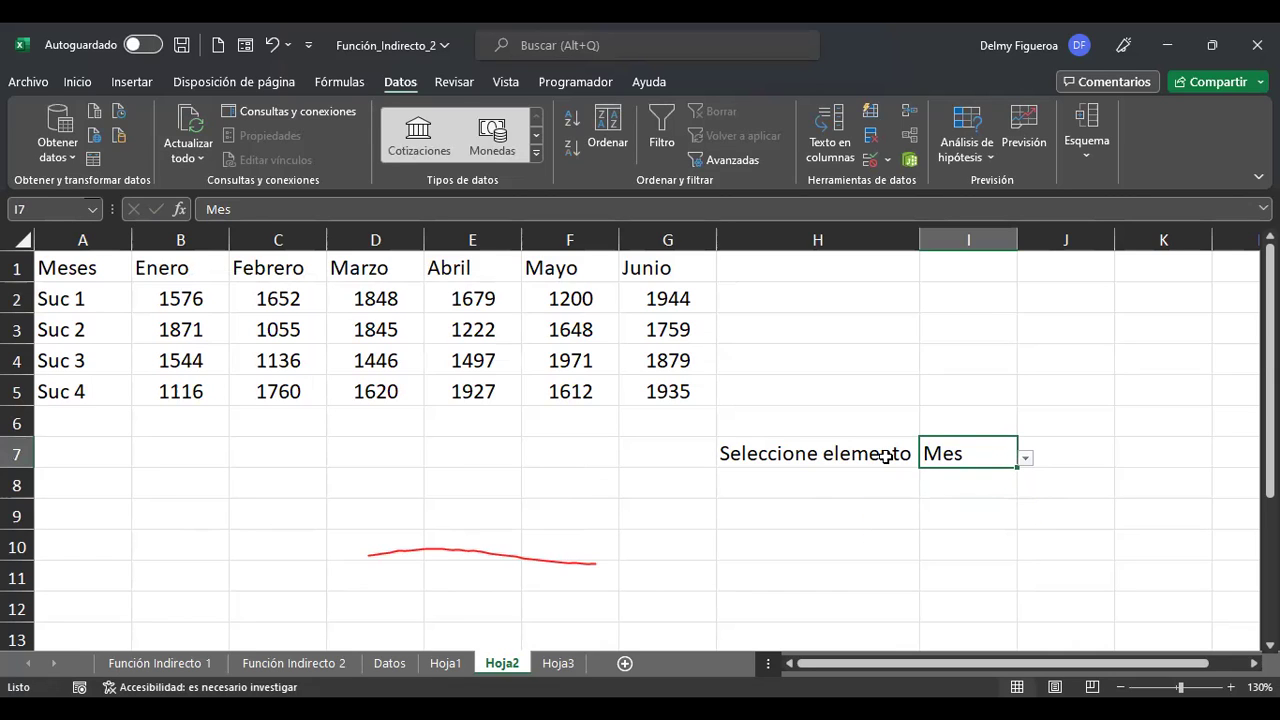
pyautogui.click(991, 480)
pyautogui.click(1025, 489)
pyautogui.click(995, 508)
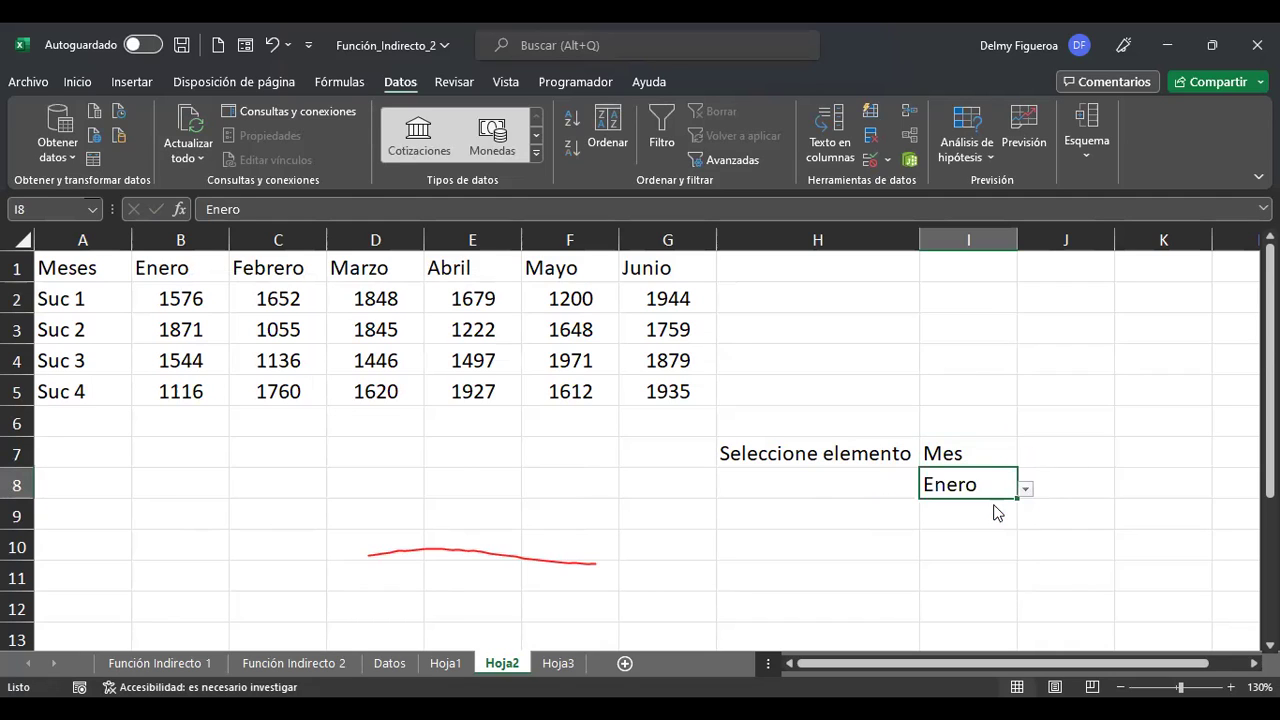
# Change the element in I7 to Sucursal and choose Suc 1 from the dependent list in I8.
pyautogui.click(988, 450)
pyautogui.click(1025, 457)
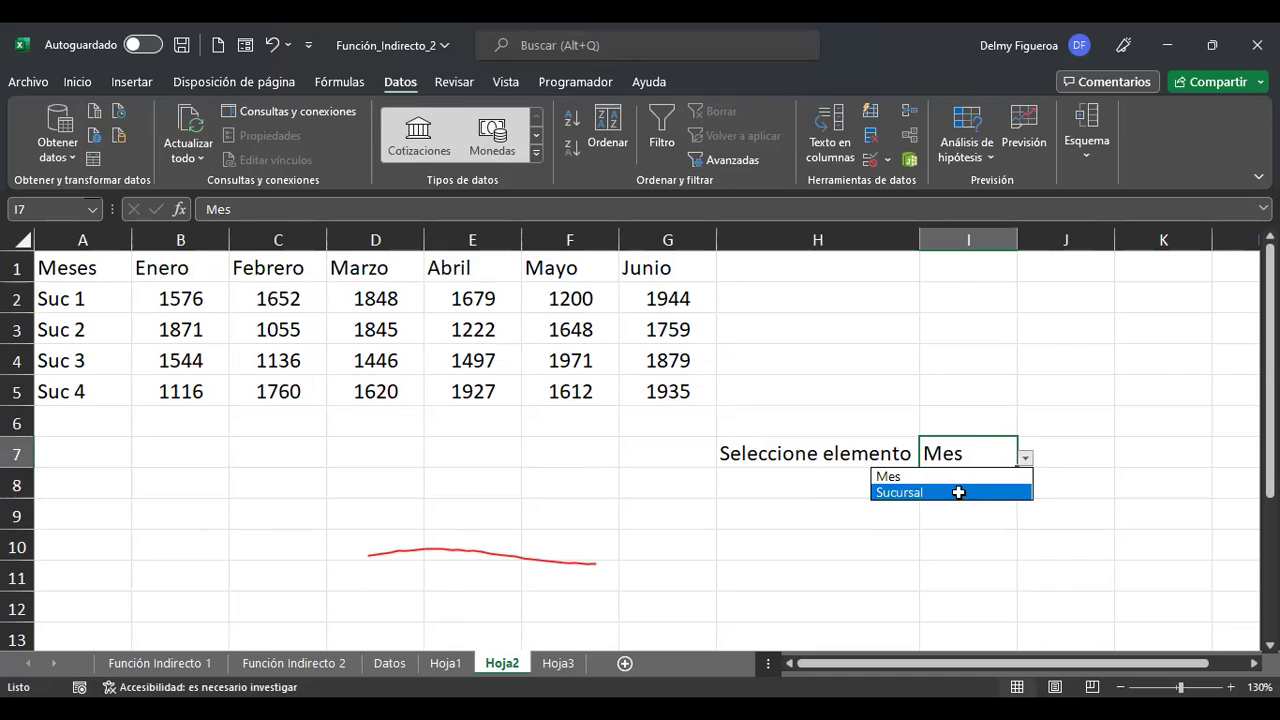
pyautogui.click(958, 492)
pyautogui.click(978, 486)
pyautogui.click(1025, 488)
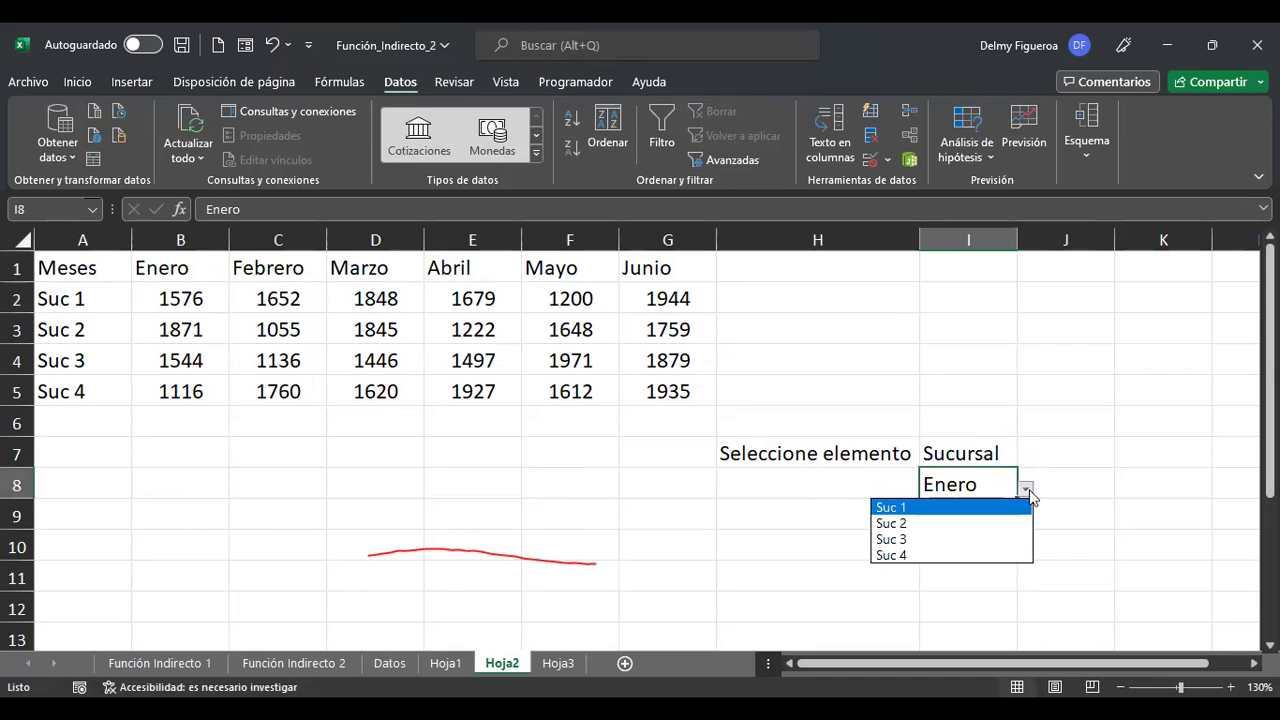
pyautogui.click(958, 508)
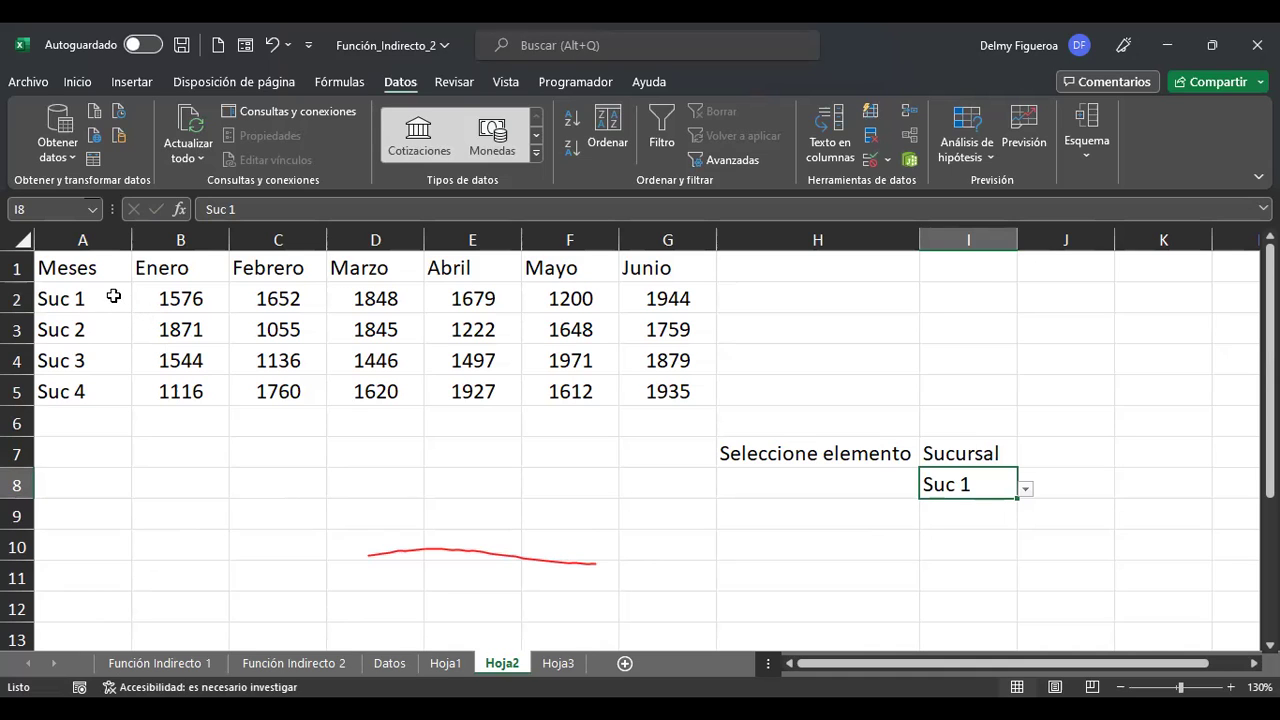
# Create range names for the branch rows in A2:G5 from the values in their left column.
pyautogui.moveTo(103, 296); pyautogui.dragTo(676, 378)
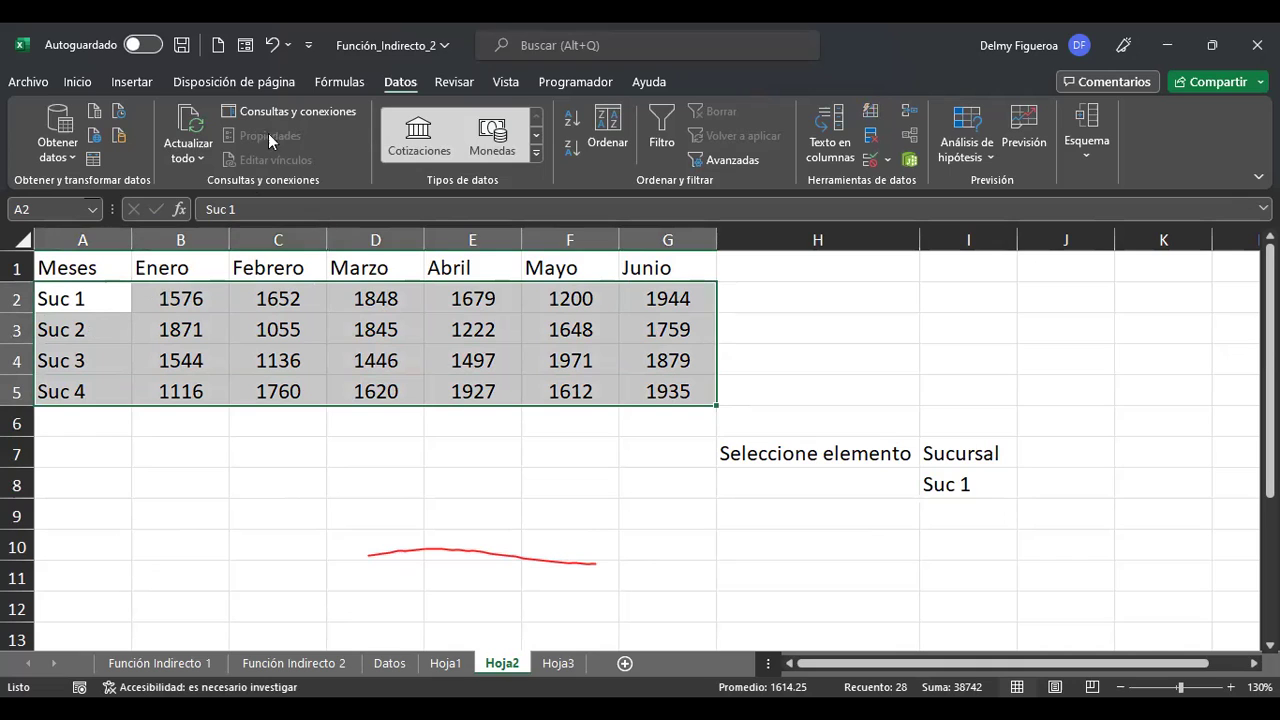
pyautogui.click(341, 81)
pyautogui.click(699, 161)
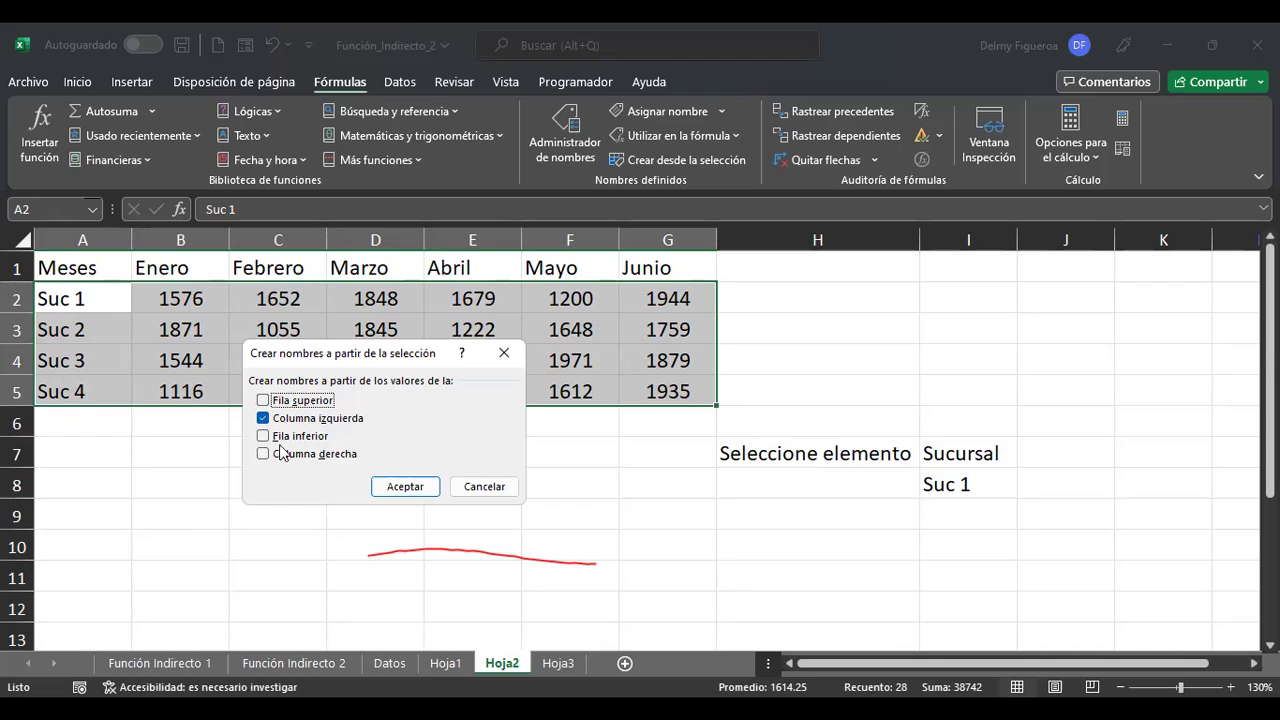
pyautogui.click(420, 487)
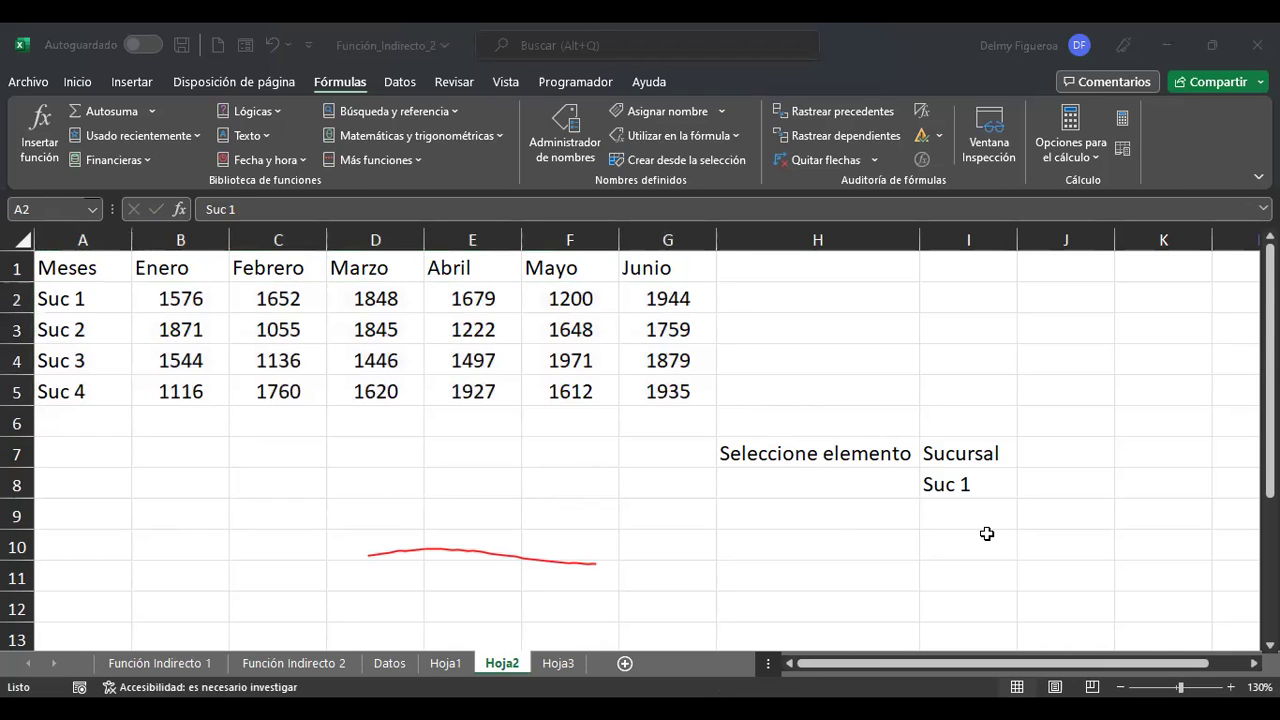
pyautogui.hotkey('alt', 'Tab')
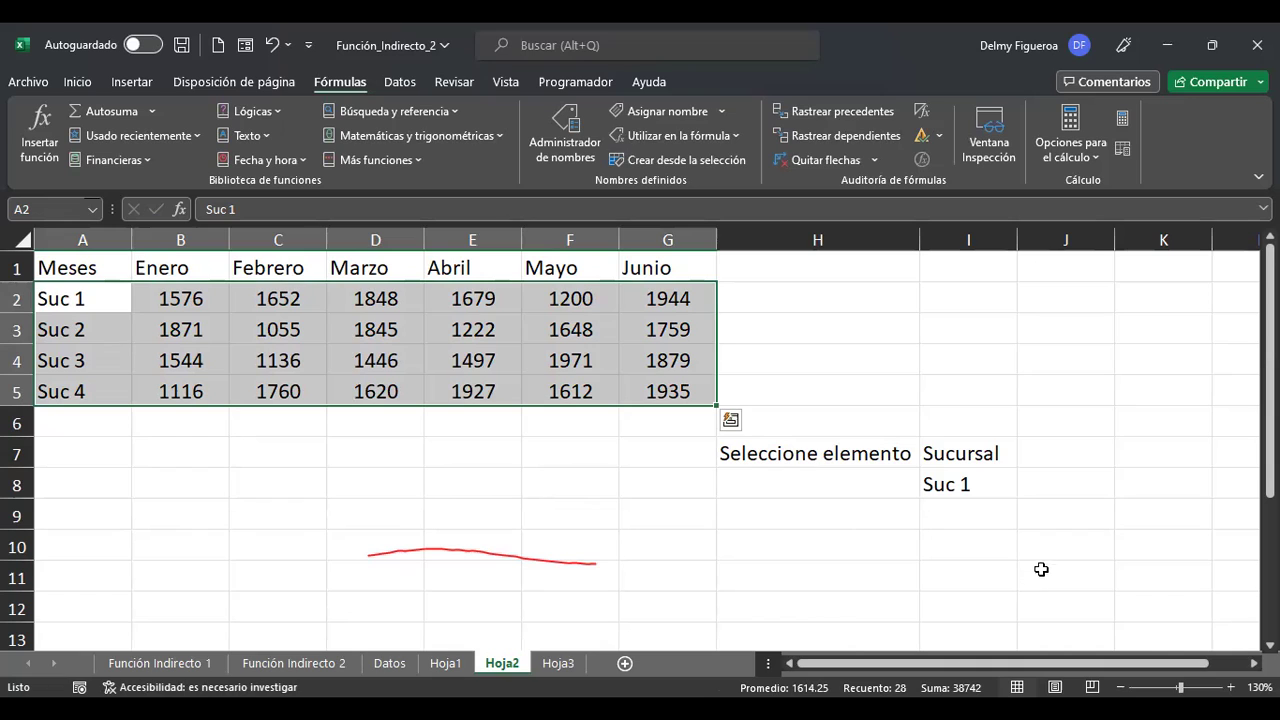
# Enter the formula +SUMA(Suc_1) in cell I2 to total the first branch through its named range.
pyautogui.click(966, 300)
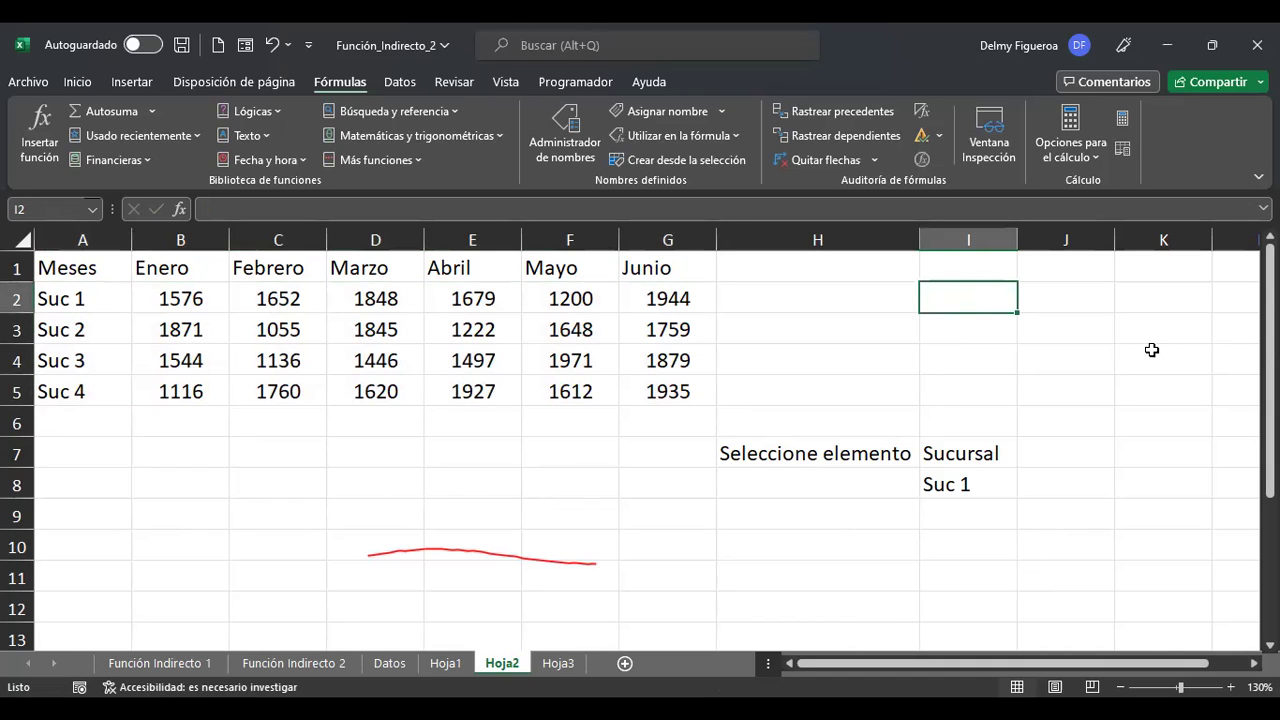
pyautogui.write('+')
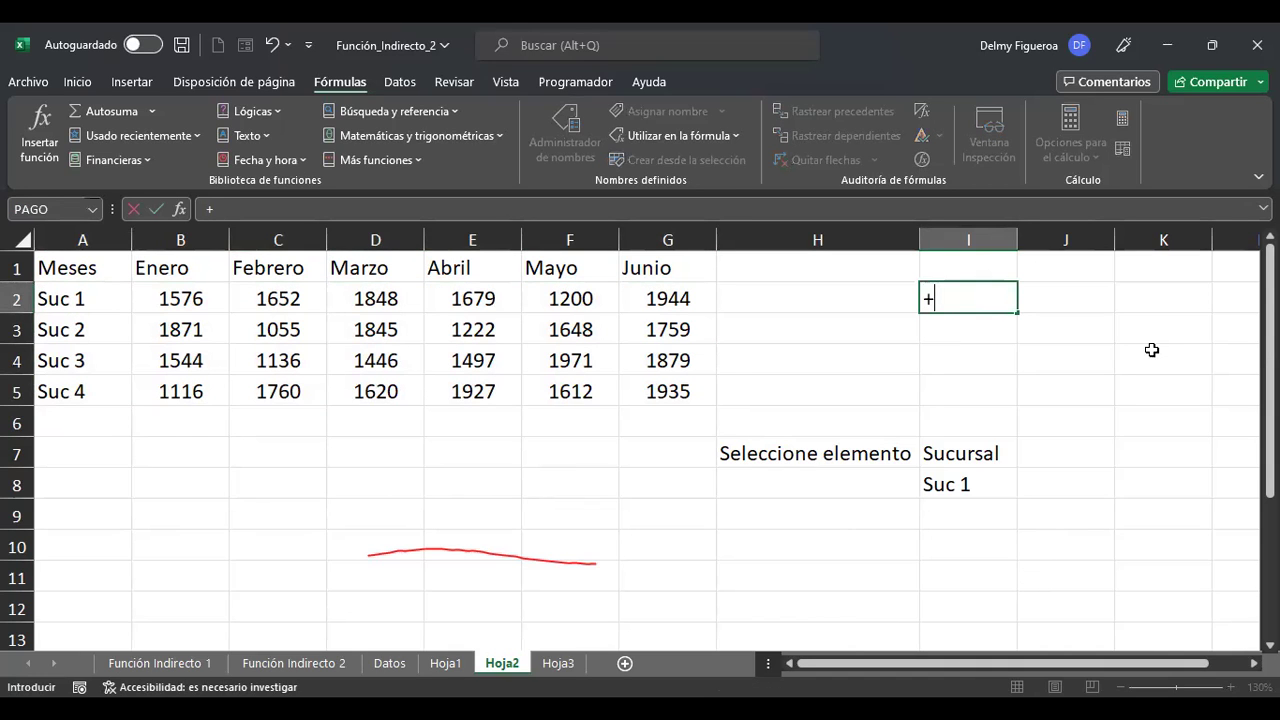
pyautogui.write('sum')
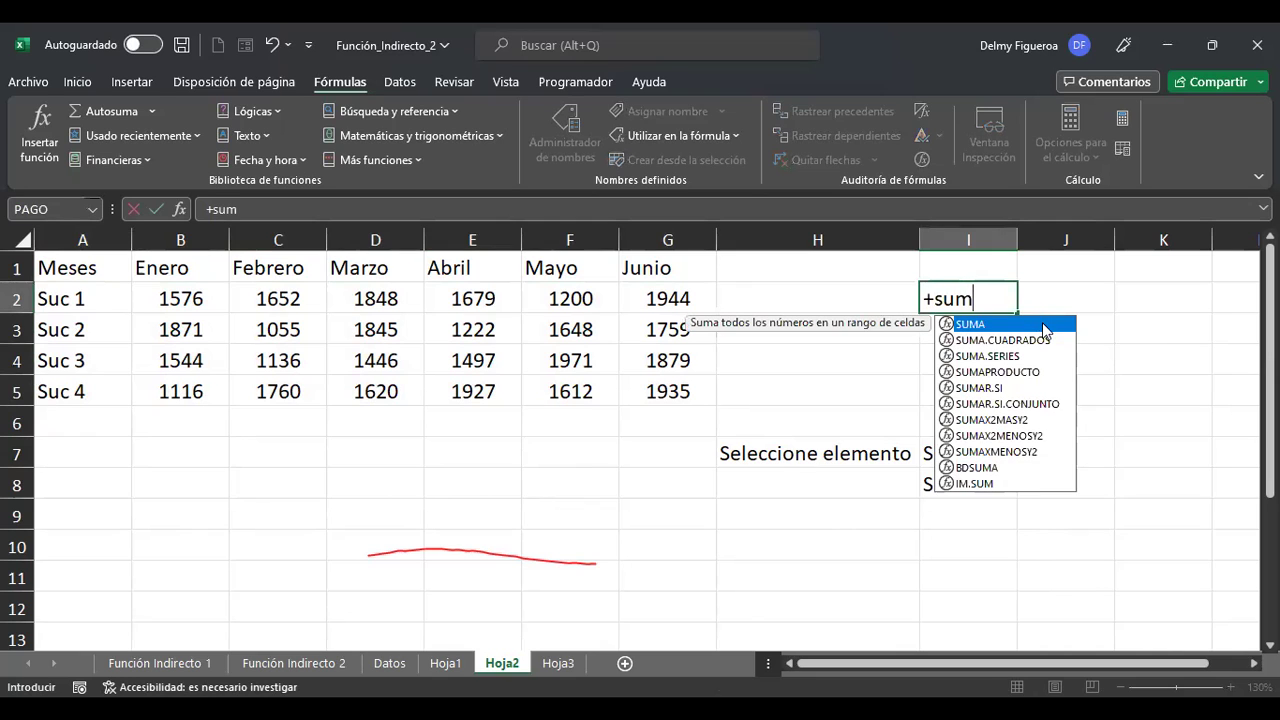
pyautogui.doubleClick(1043, 324)
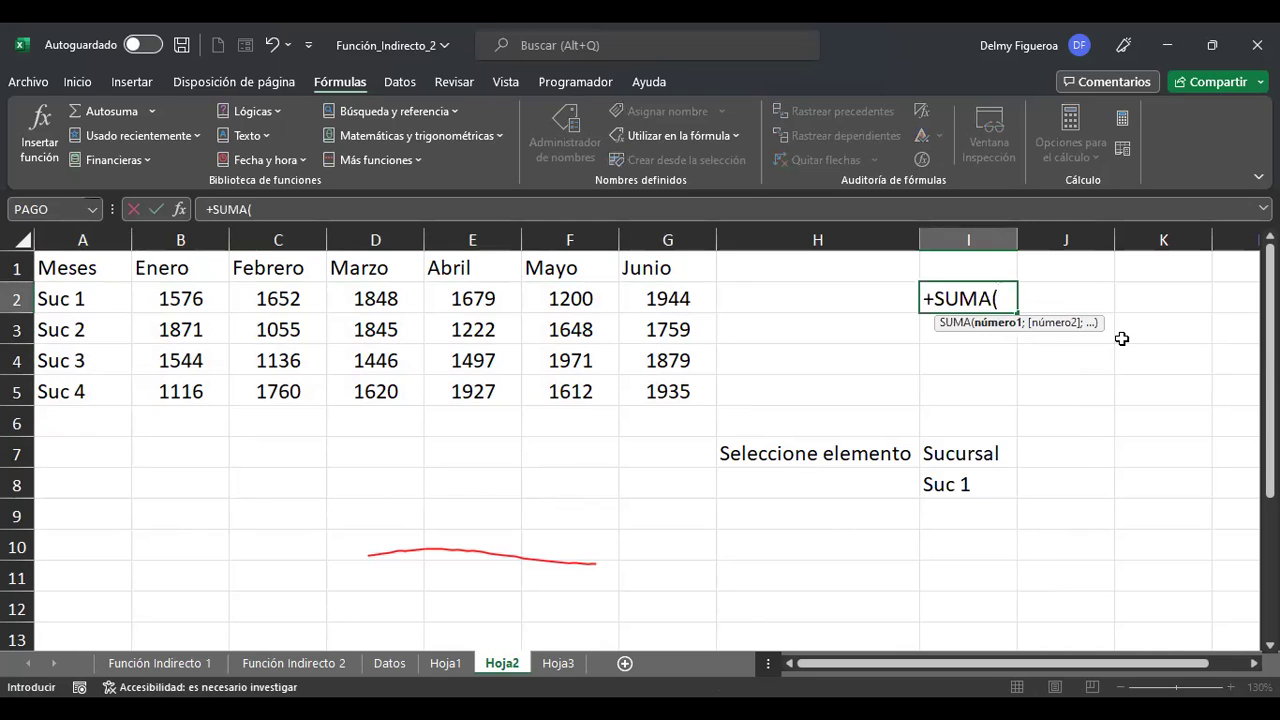
pyautogui.write('su')
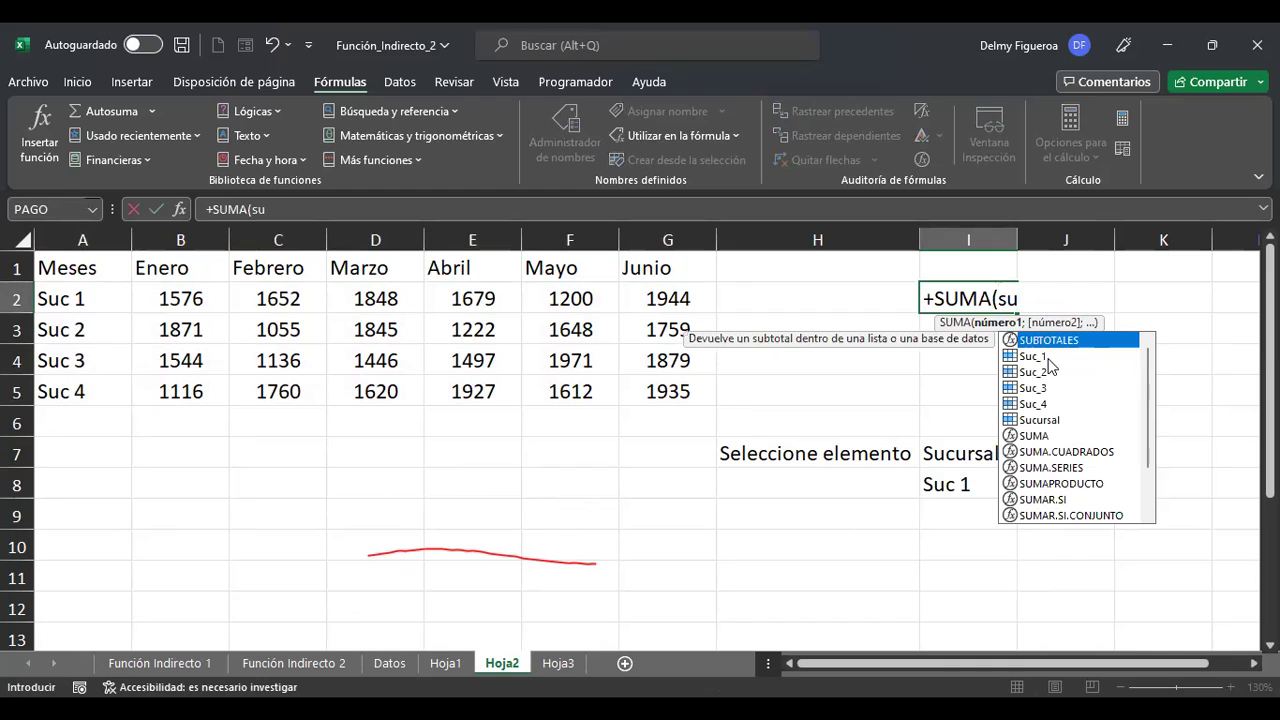
pyautogui.doubleClick(1040, 357)
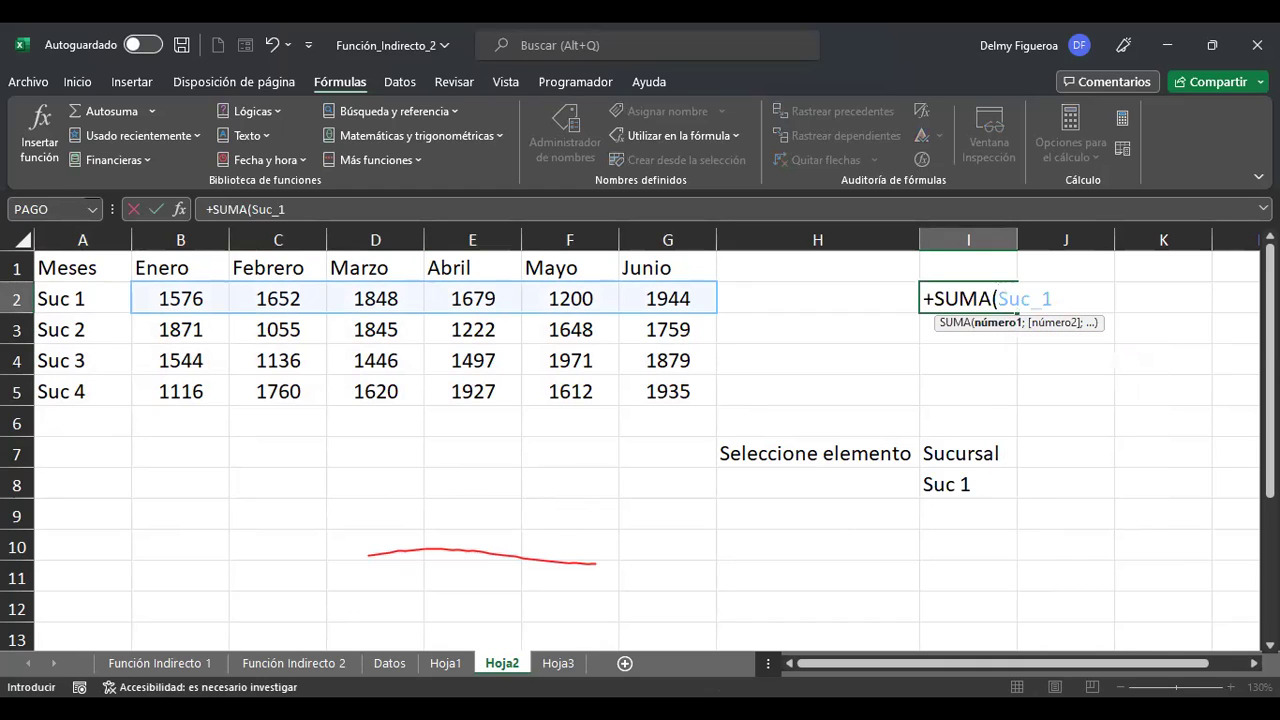
pyautogui.press('Return')
# Compare the SUMA formula's result in I2 with the sum of the selected sales in B2:G2.
pyautogui.click(968, 298)
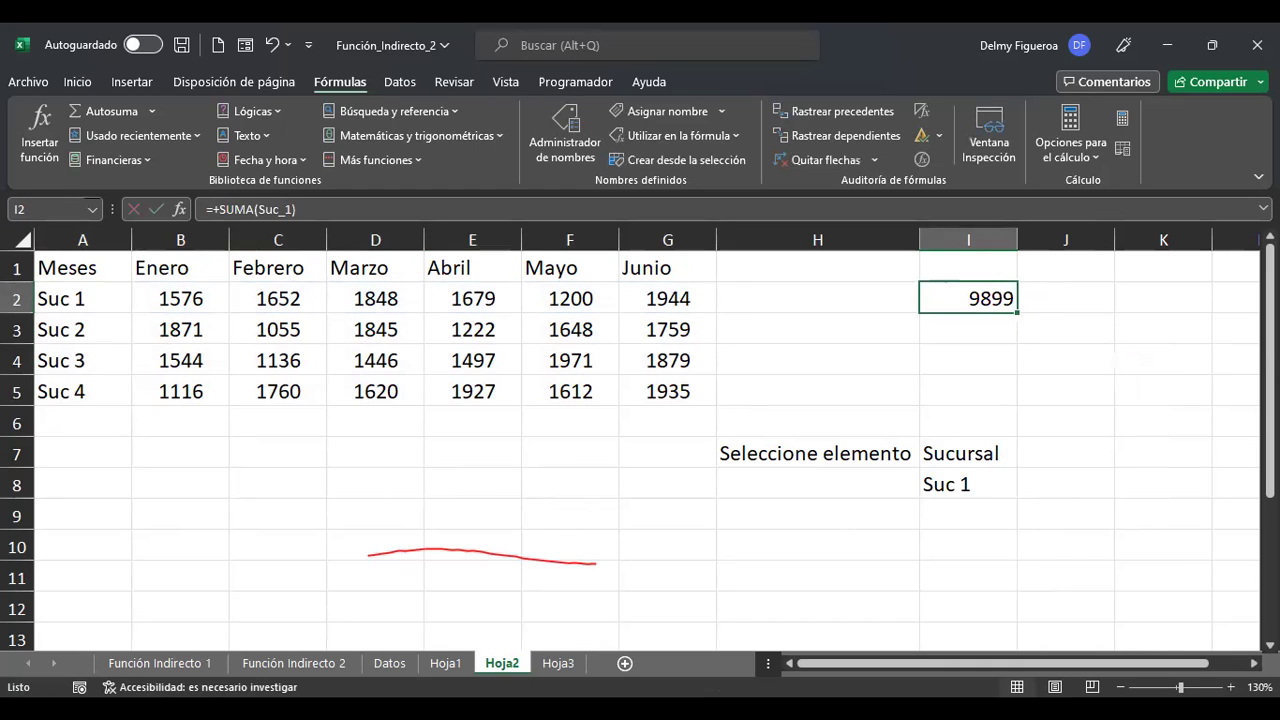
pyautogui.moveTo(183, 298); pyautogui.dragTo(660, 298)
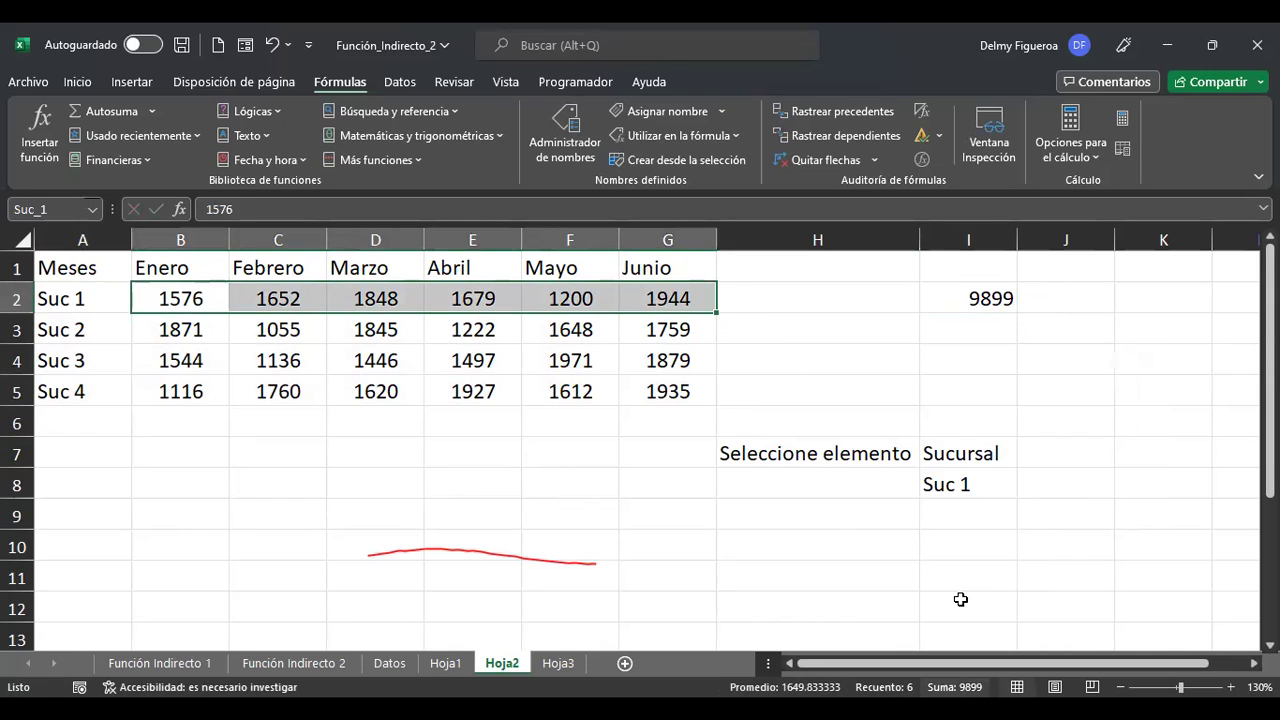
pyautogui.click(1001, 299)
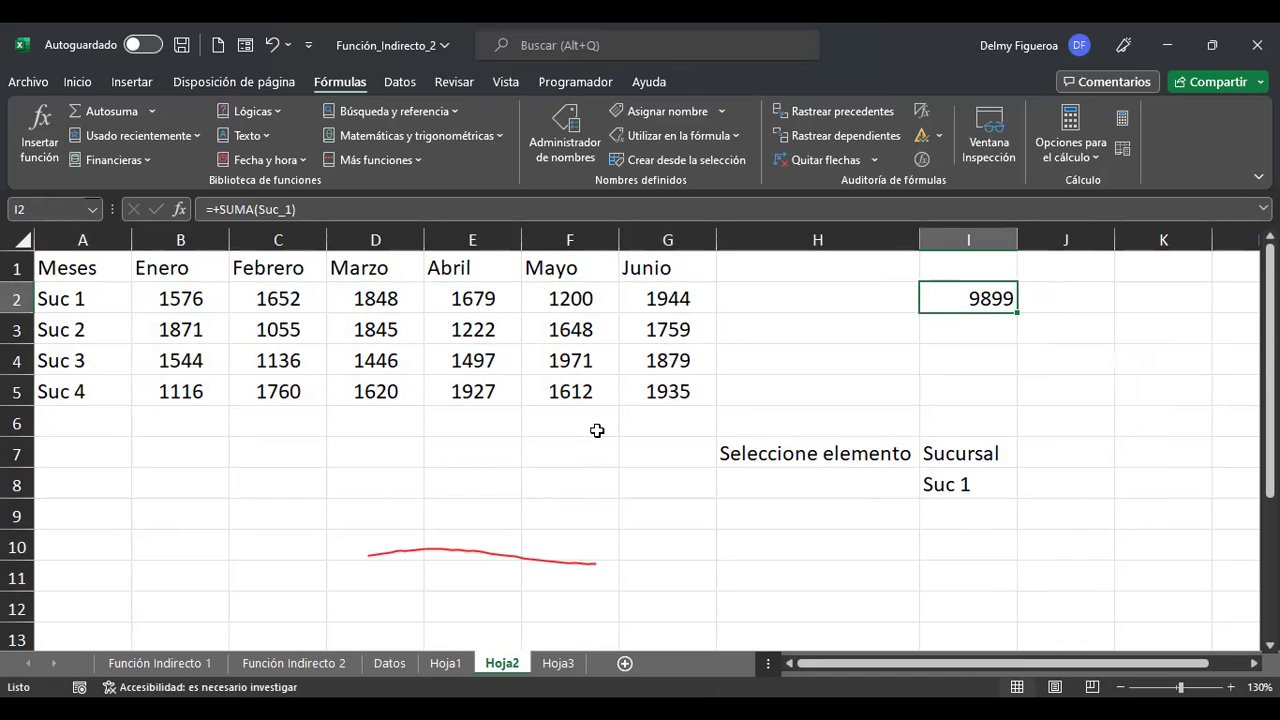
pyautogui.click(975, 513)
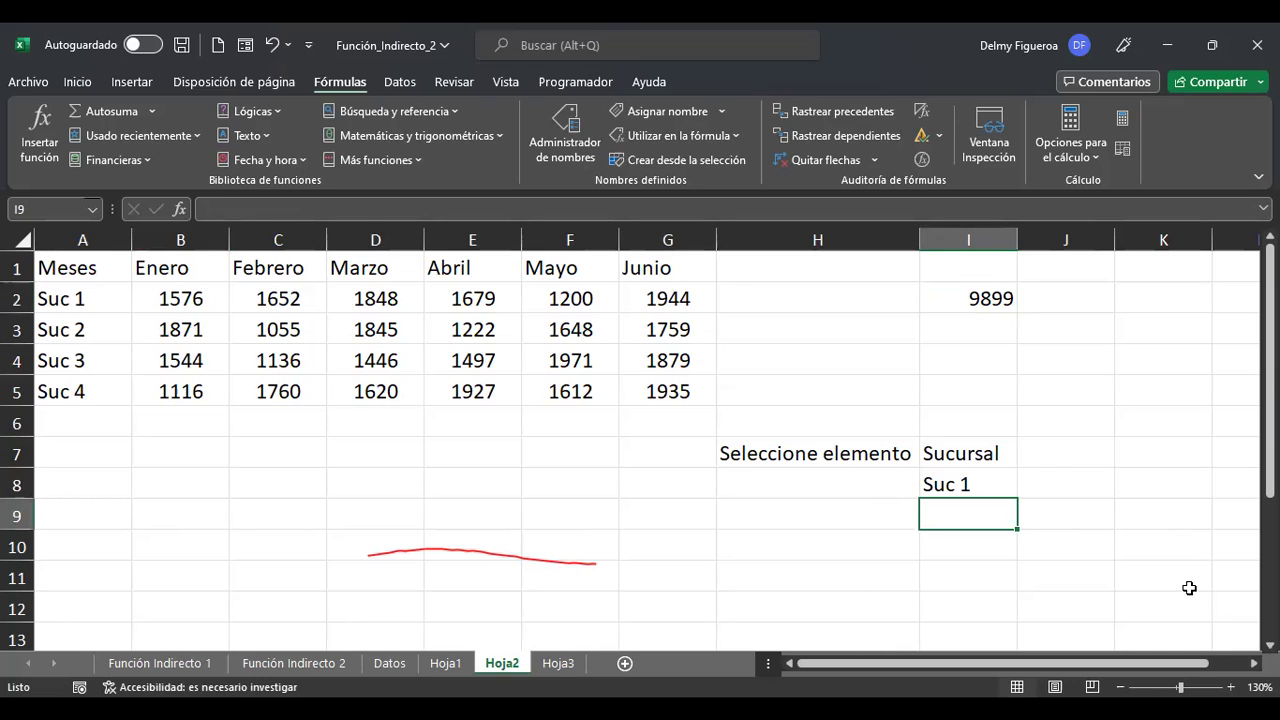
# Label cell H9 as Total de ventas.
pyautogui.press('Left')
pyautogui.write('Total de ventas')
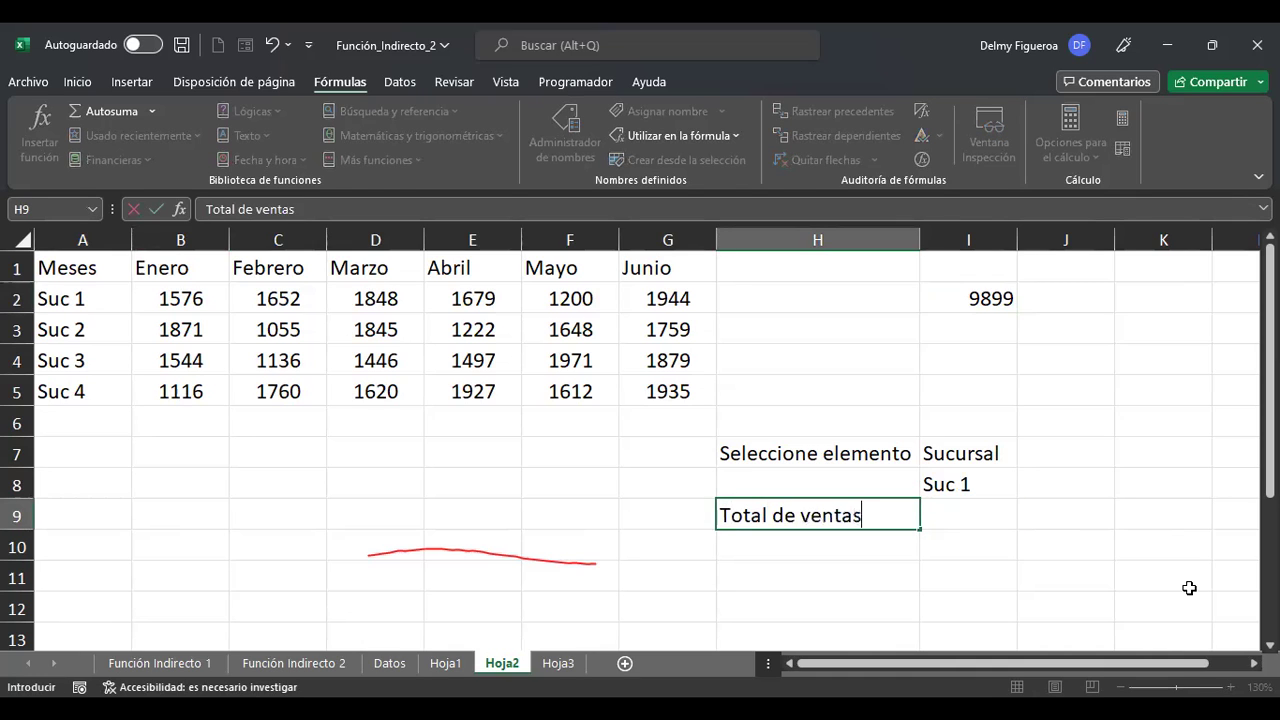
pyautogui.hotkey('ctrl', 'Return')
# Enter the formula +SUMA(I8) in cell I9 to total the element chosen in the dependent list.
pyautogui.press('Right')
pyautogui.press('Up')
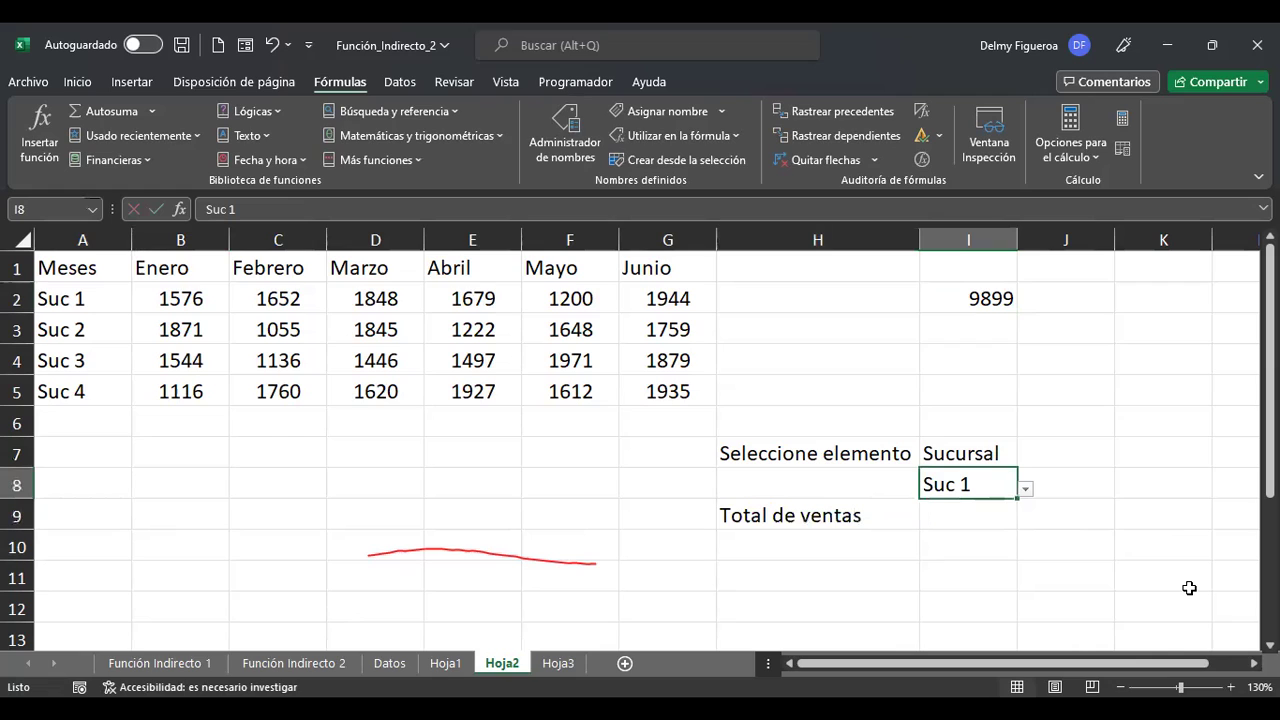
pyautogui.press('Down')
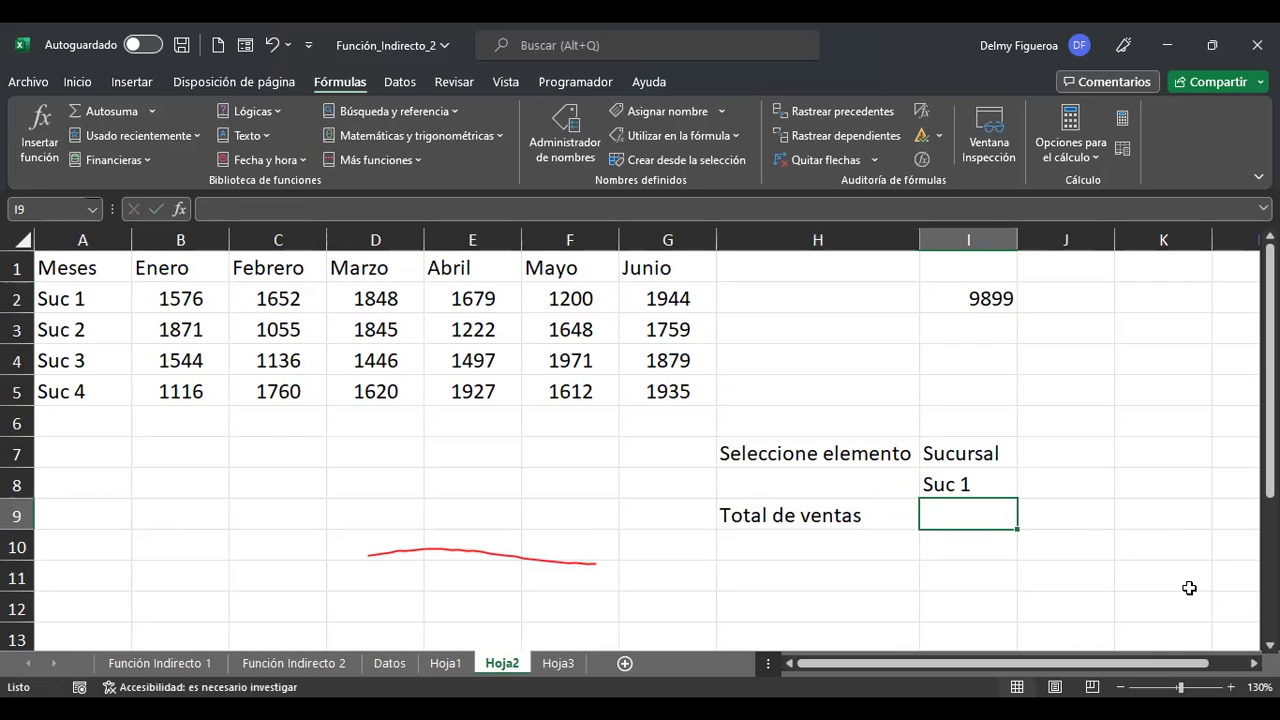
pyautogui.write('+')
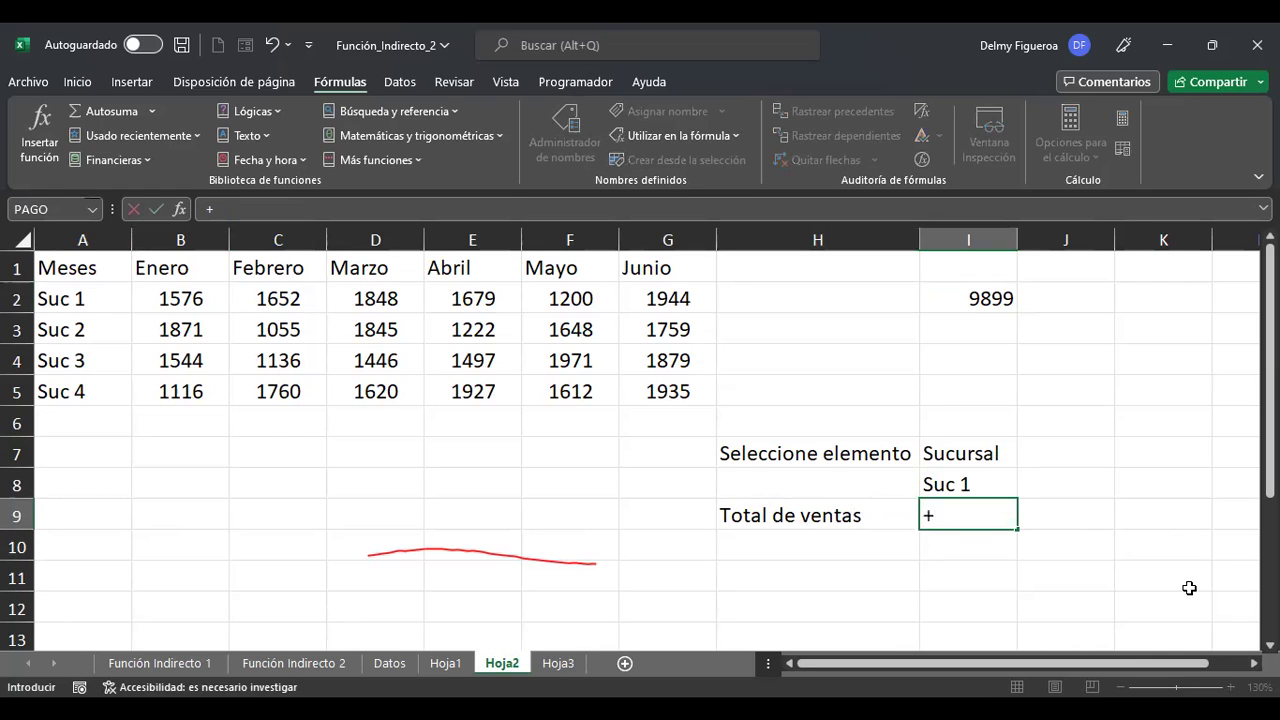
pyautogui.write('suma')
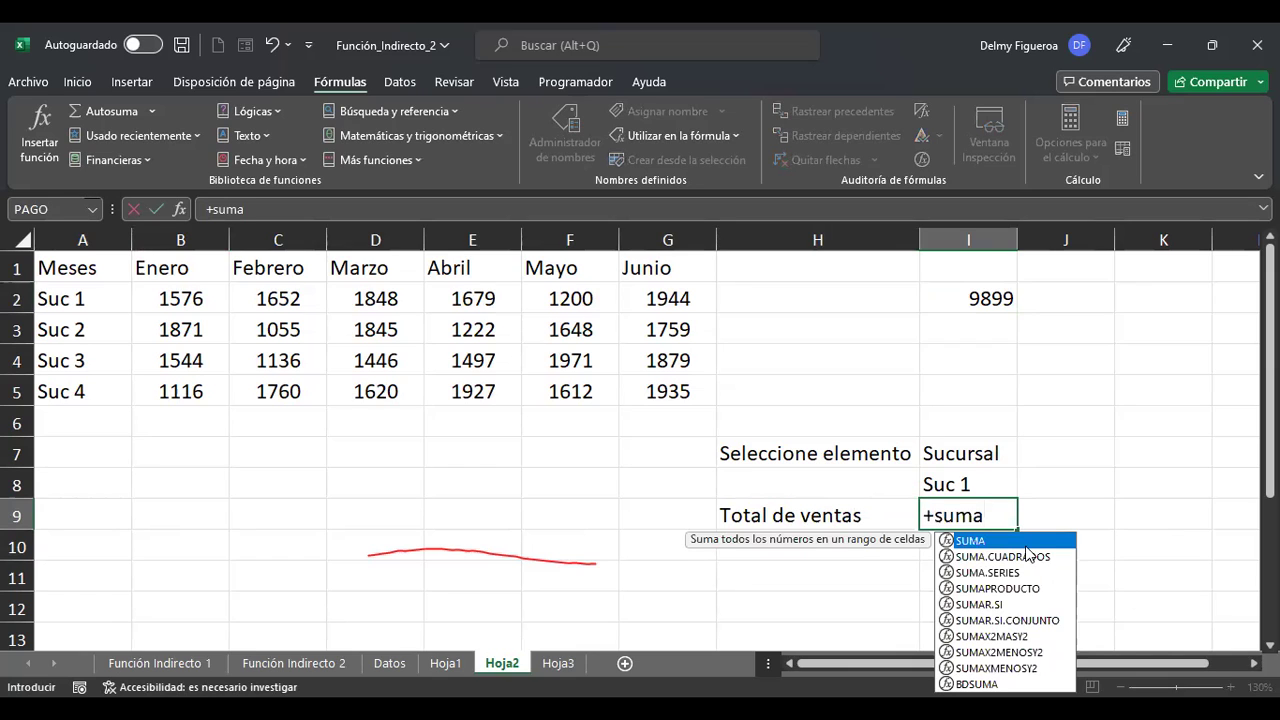
pyautogui.doubleClick(1022, 540)
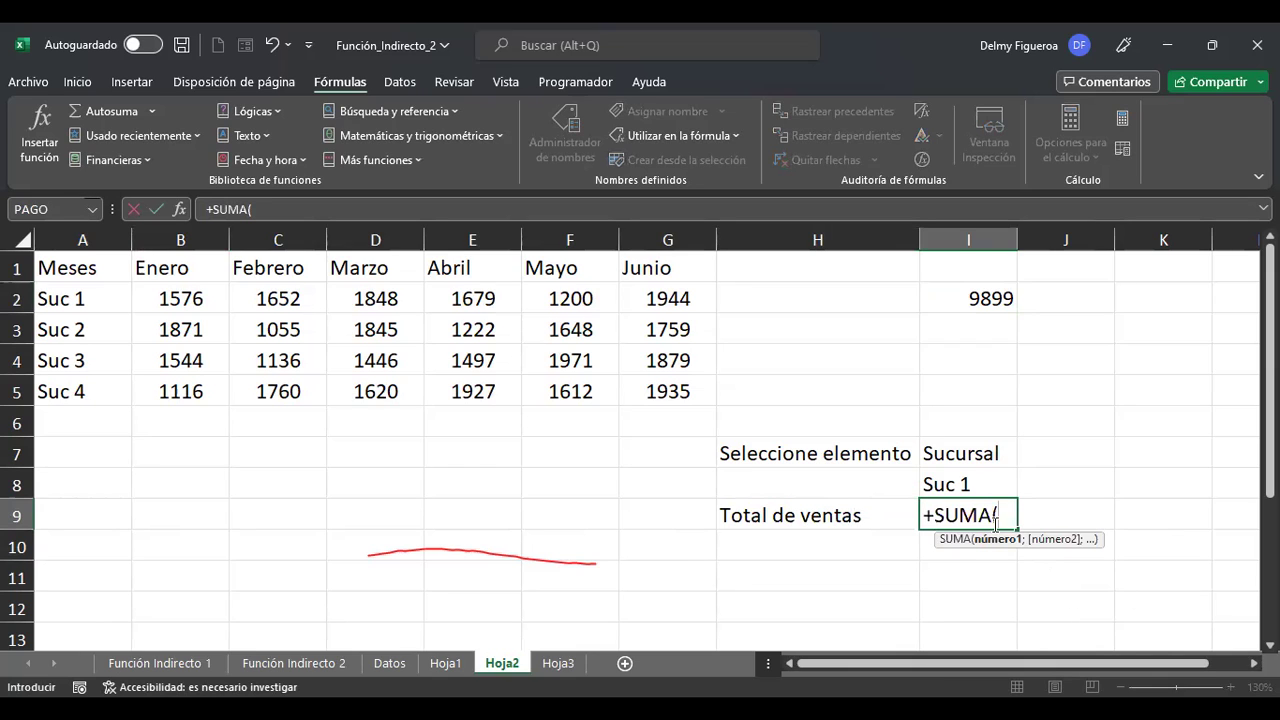
pyautogui.click(988, 480)
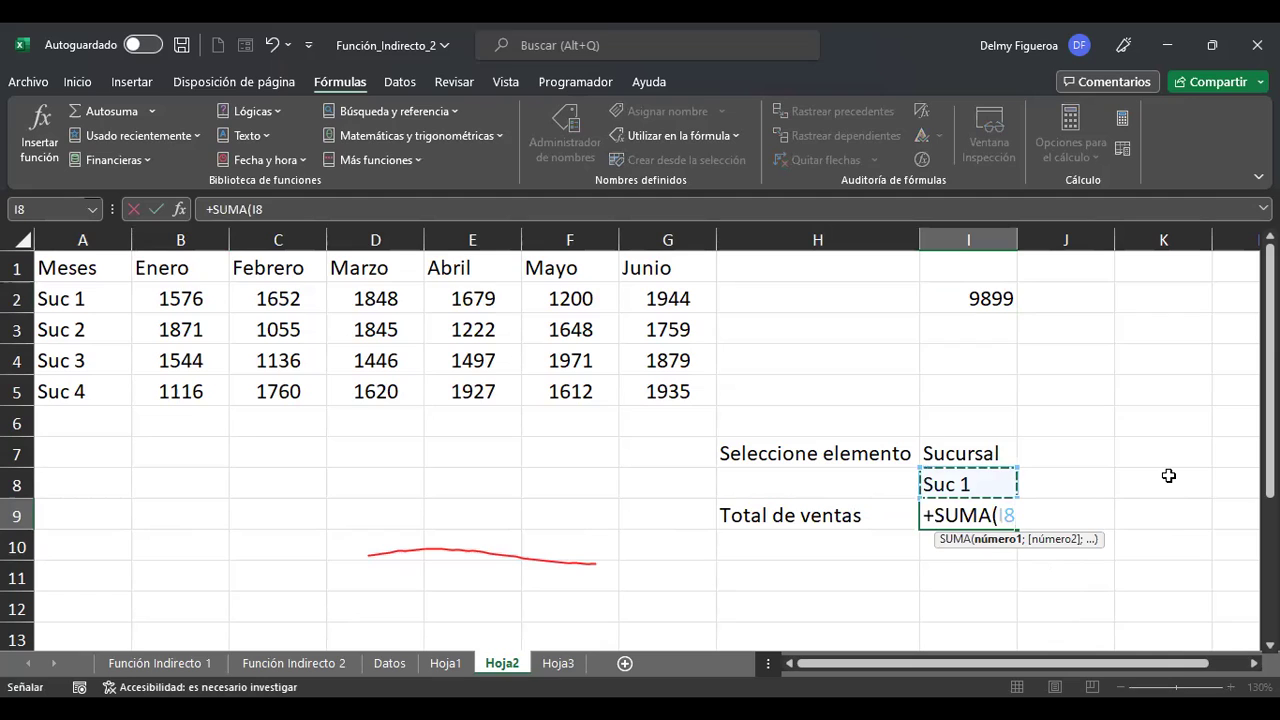
pyautogui.press('Return')
pyautogui.press('Up')
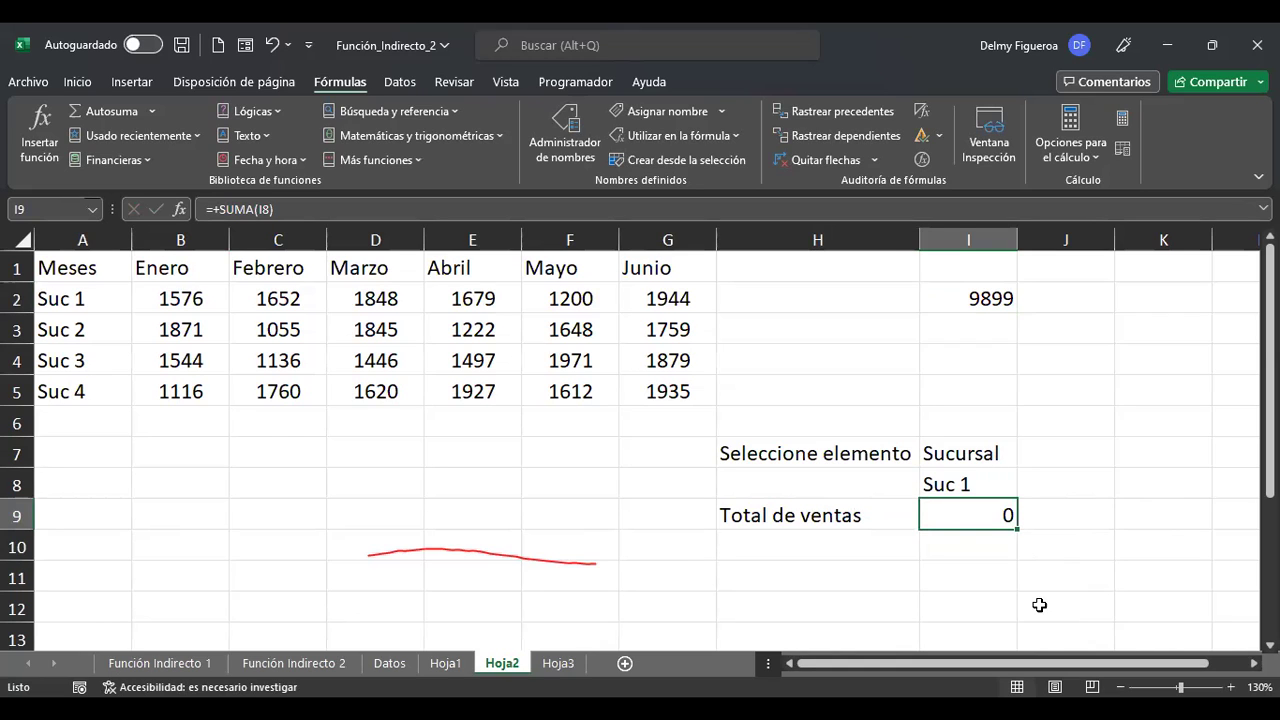
# Review the cell reference used by the SUMA formula in I9 against the selection in I8.
pyautogui.click(978, 478)
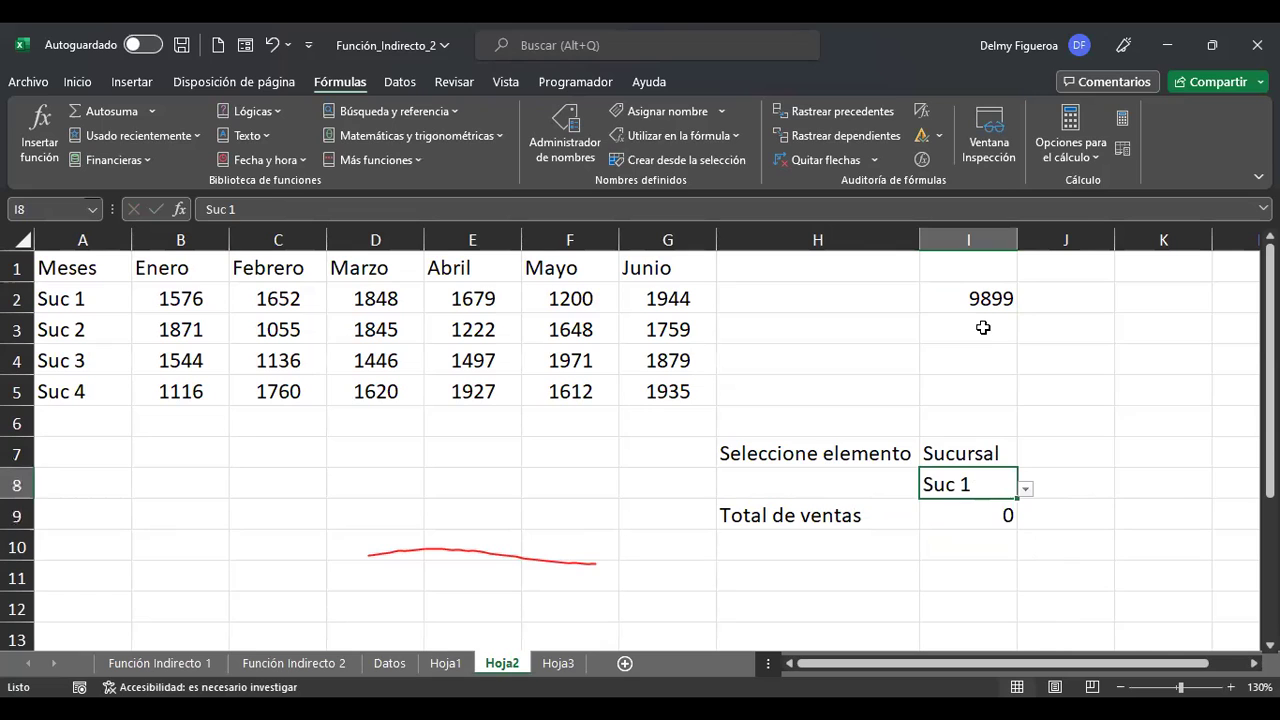
pyautogui.click(985, 519)
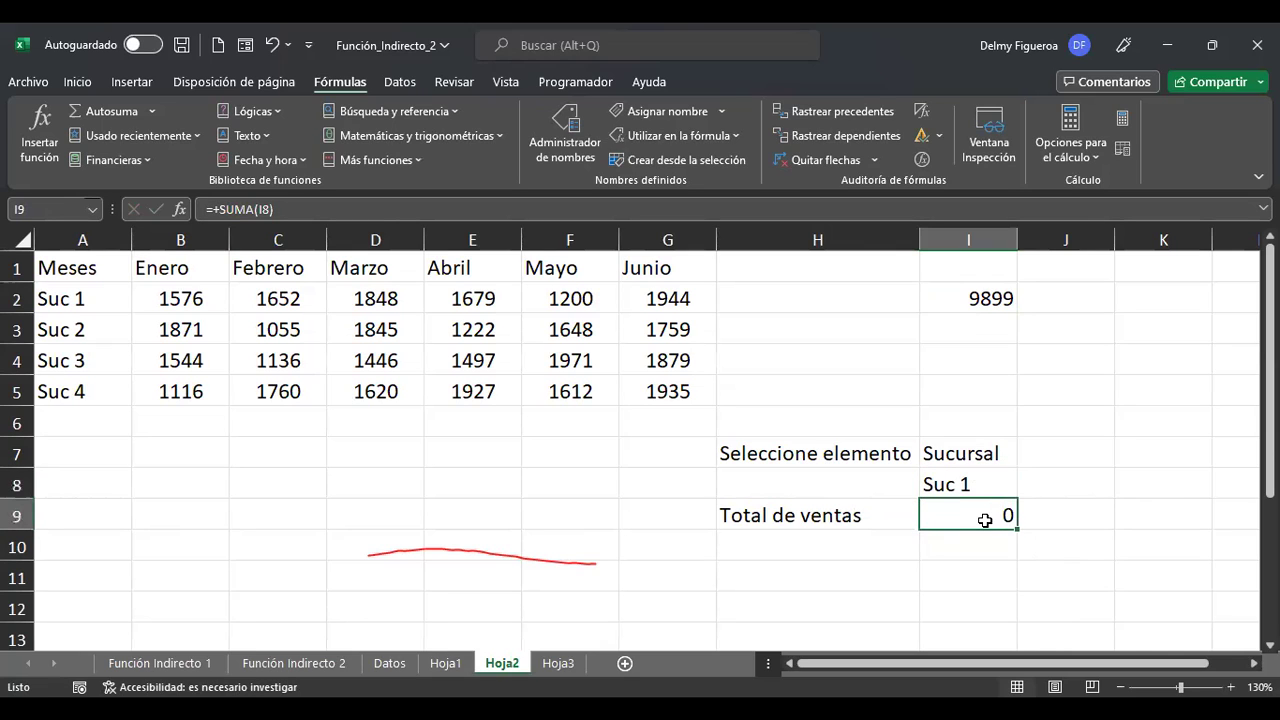
pyautogui.doubleClick(985, 519)
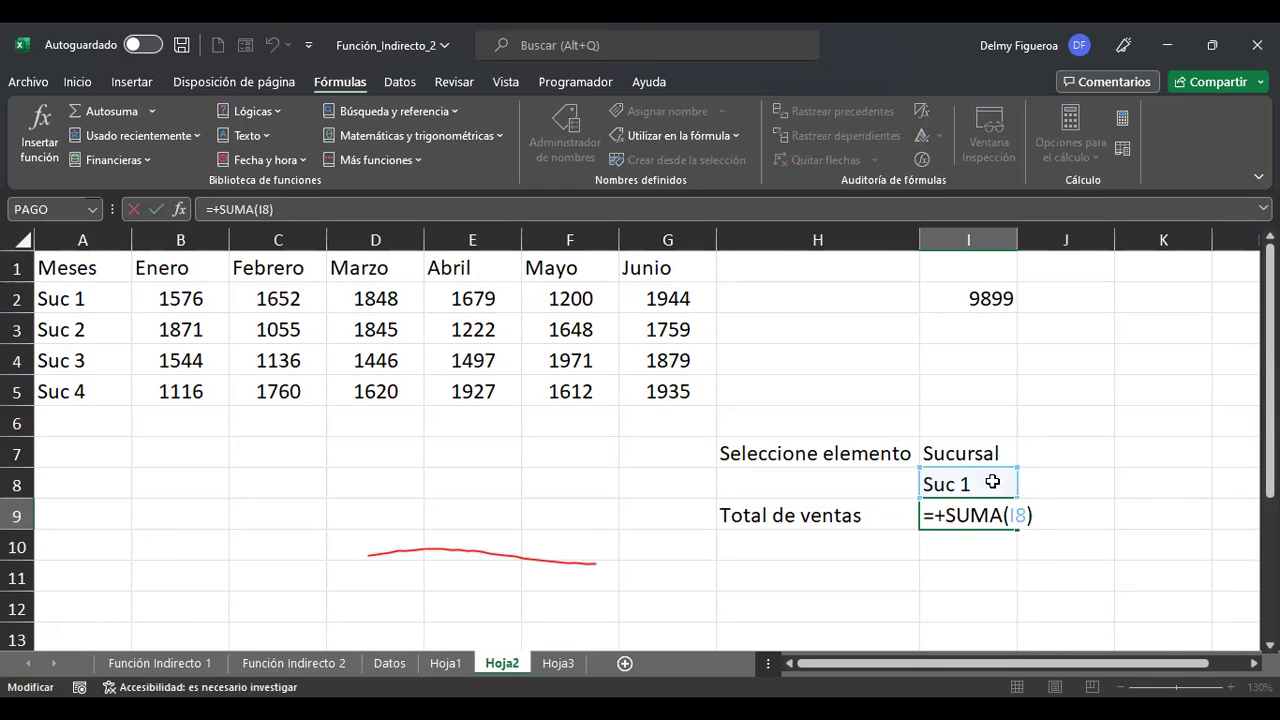
pyautogui.press('Escape')
# Compare the first branch's label in A2 with its defined name in the workbook's list of range names.
pyautogui.click(94, 292)
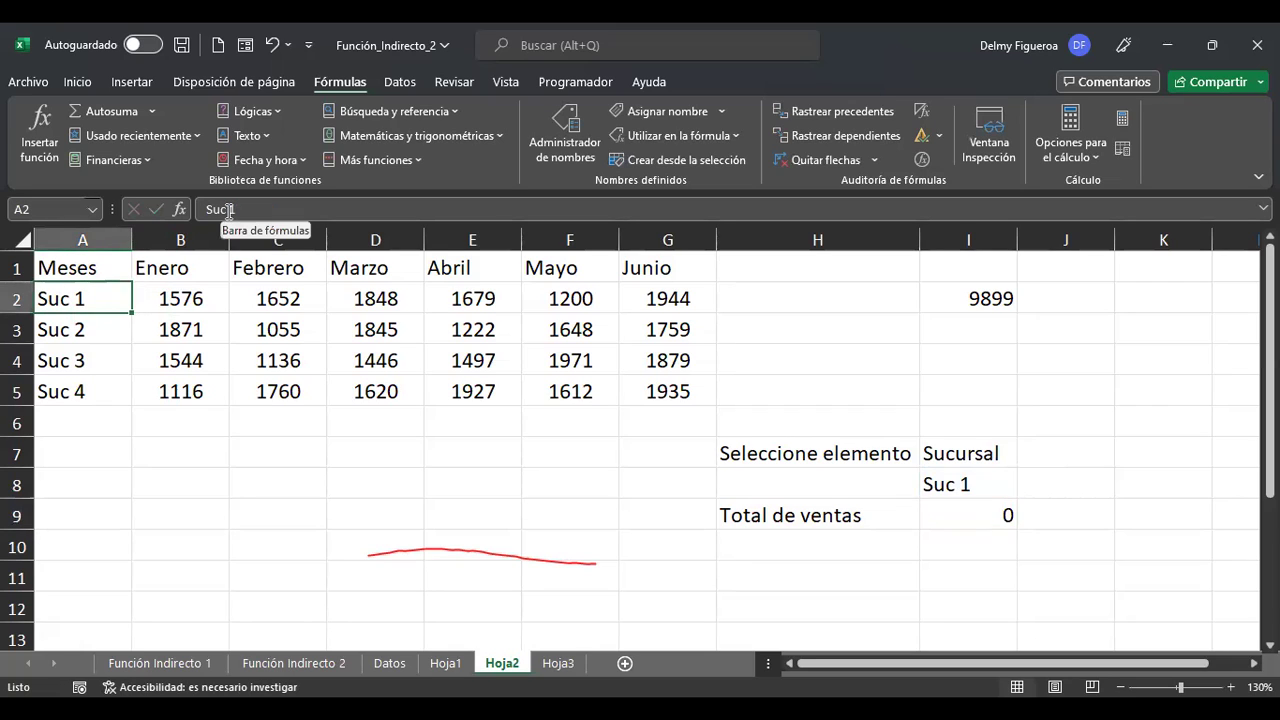
pyautogui.click(92, 209)
pyautogui.scroll(-1, 35, 600)
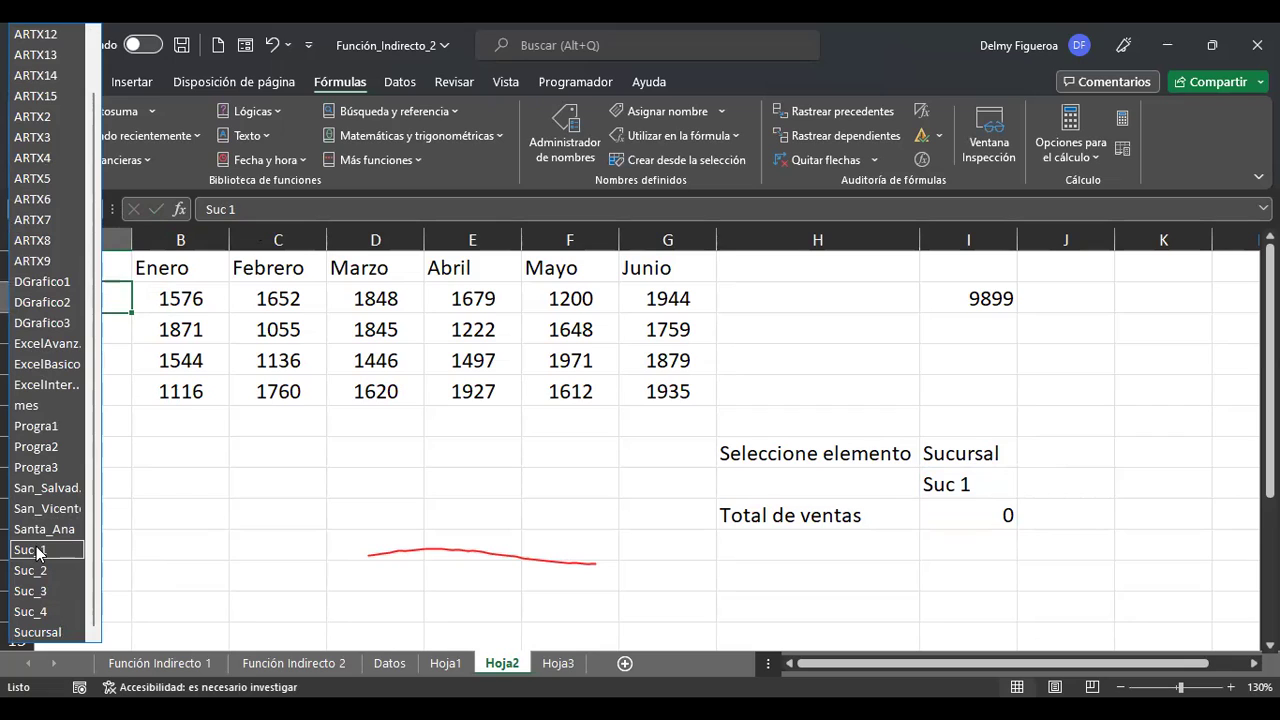
pyautogui.click(943, 486)
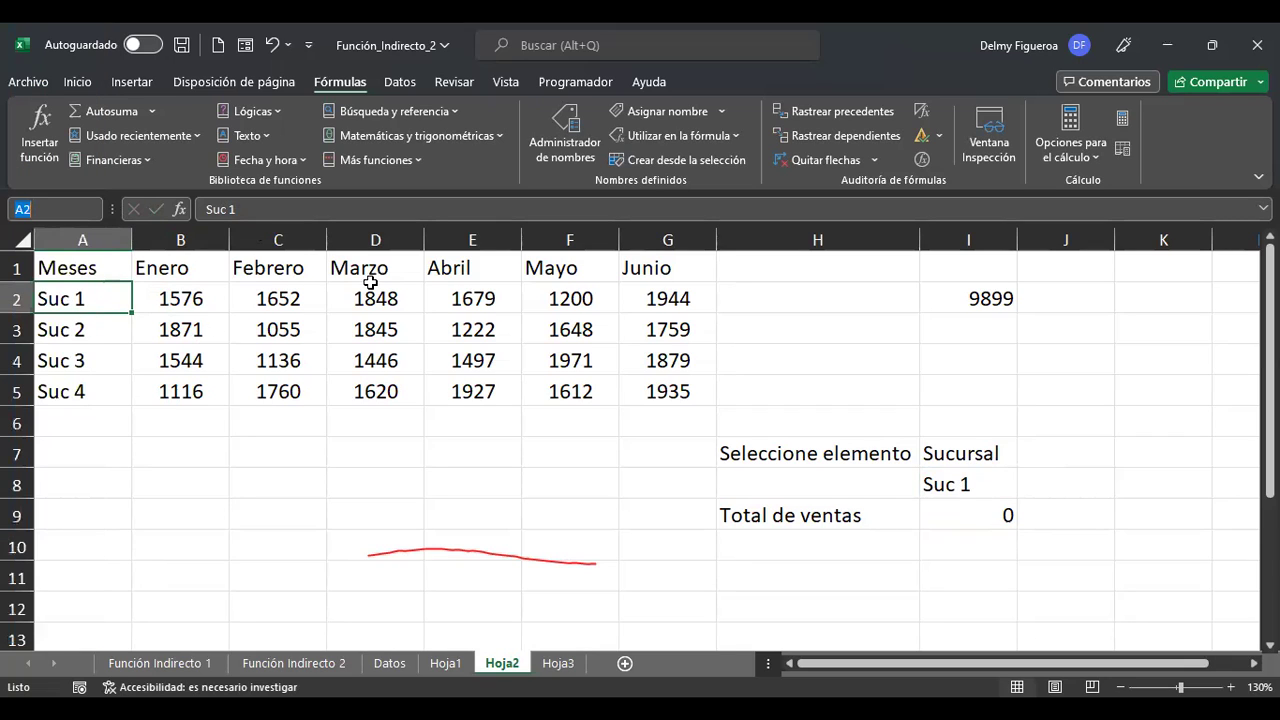
# Check the data validation source of the dependent list in I8.
pyautogui.click(958, 480)
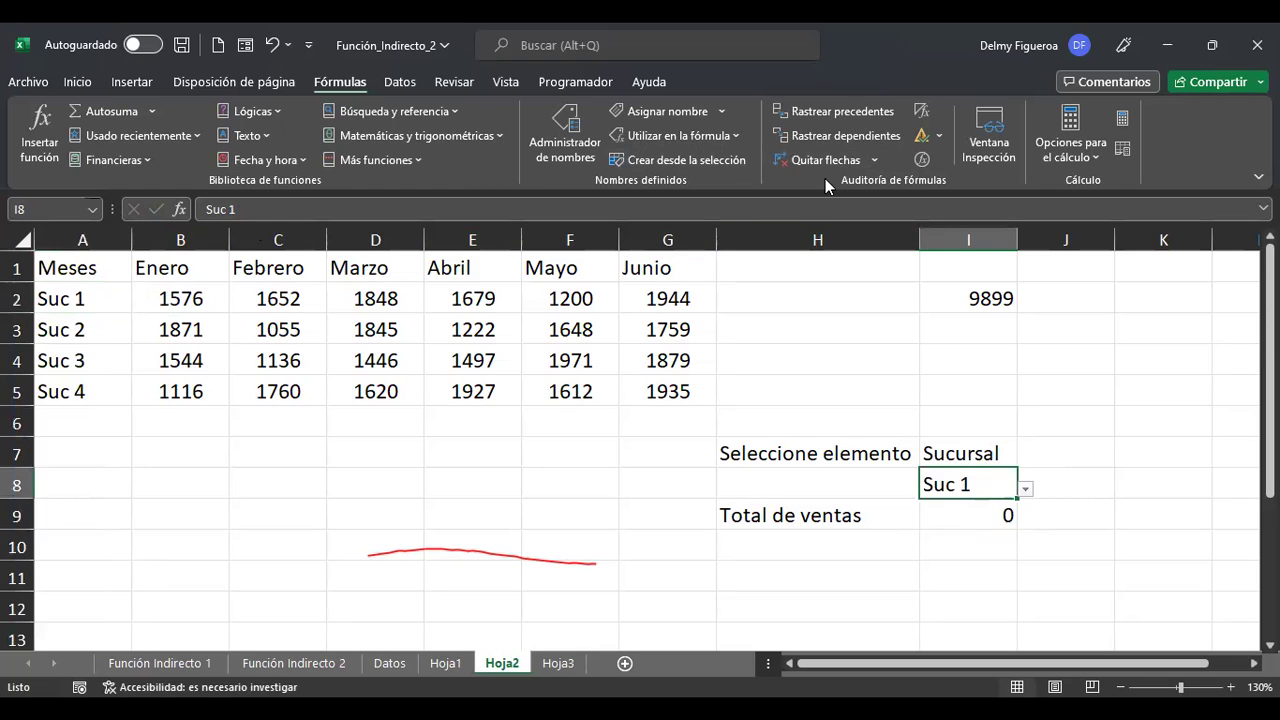
pyautogui.click(396, 84)
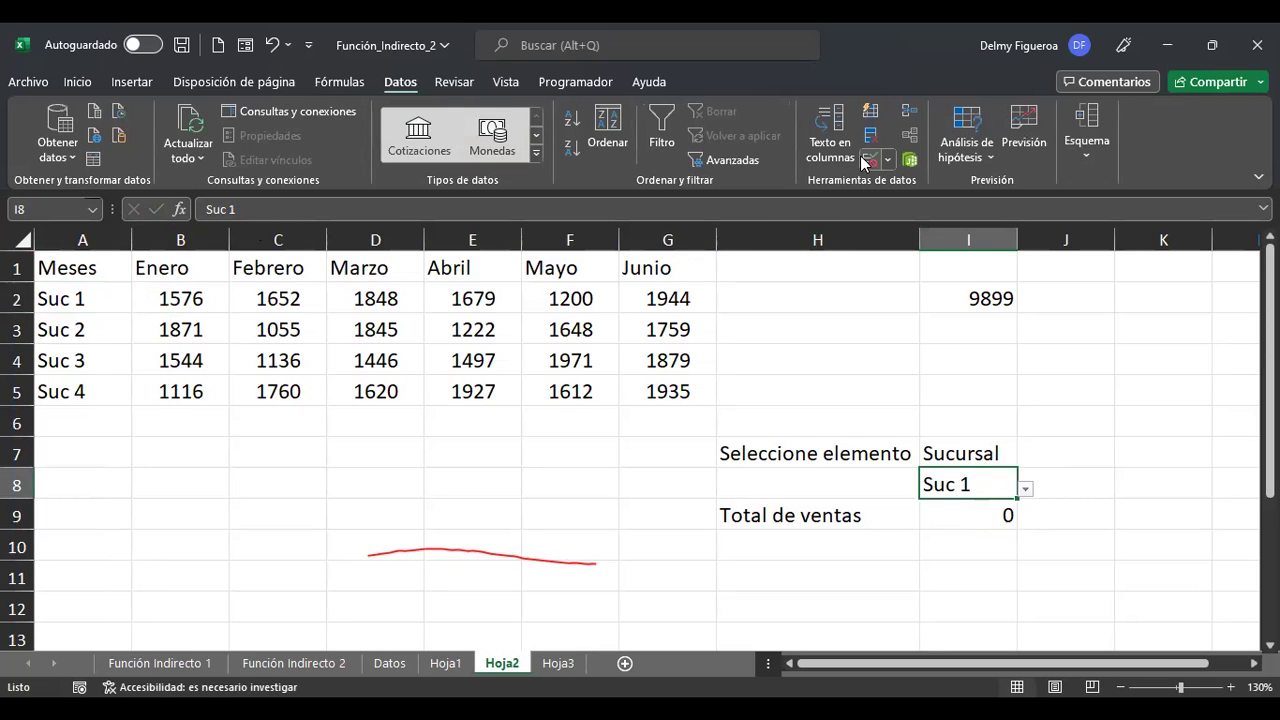
pyautogui.click(866, 160)
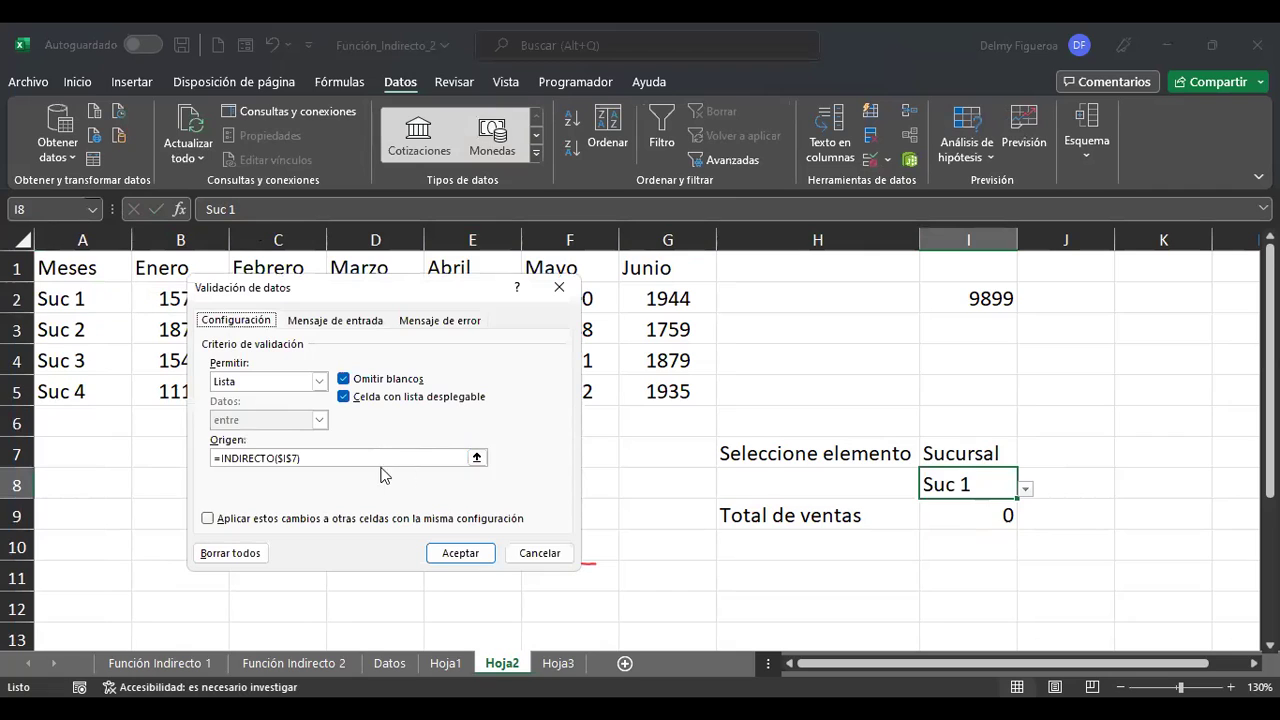
pyautogui.click(539, 553)
# Rename the first two branch labels in A2 and A3 as Suc_1 and Suc_2.
pyautogui.click(94, 298)
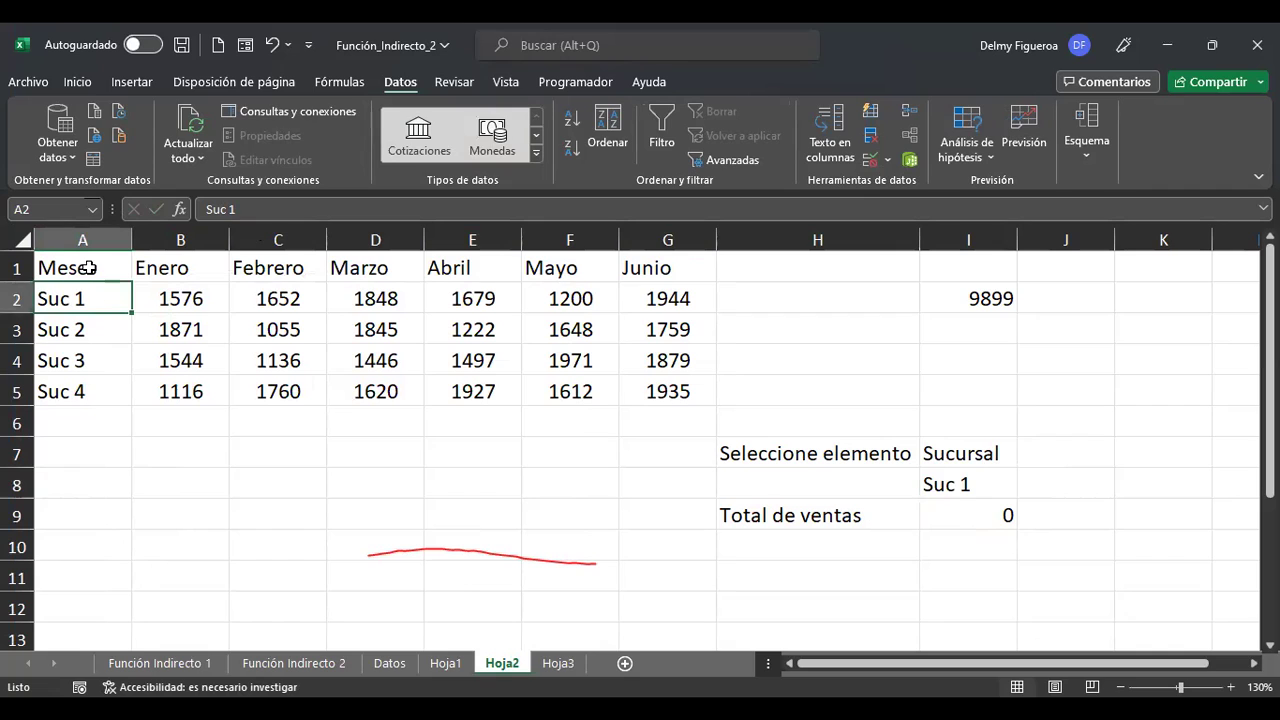
pyautogui.doubleClick(73, 294)
pyautogui.press('BackSpace')
pyautogui.write('_')
pyautogui.press('Return')
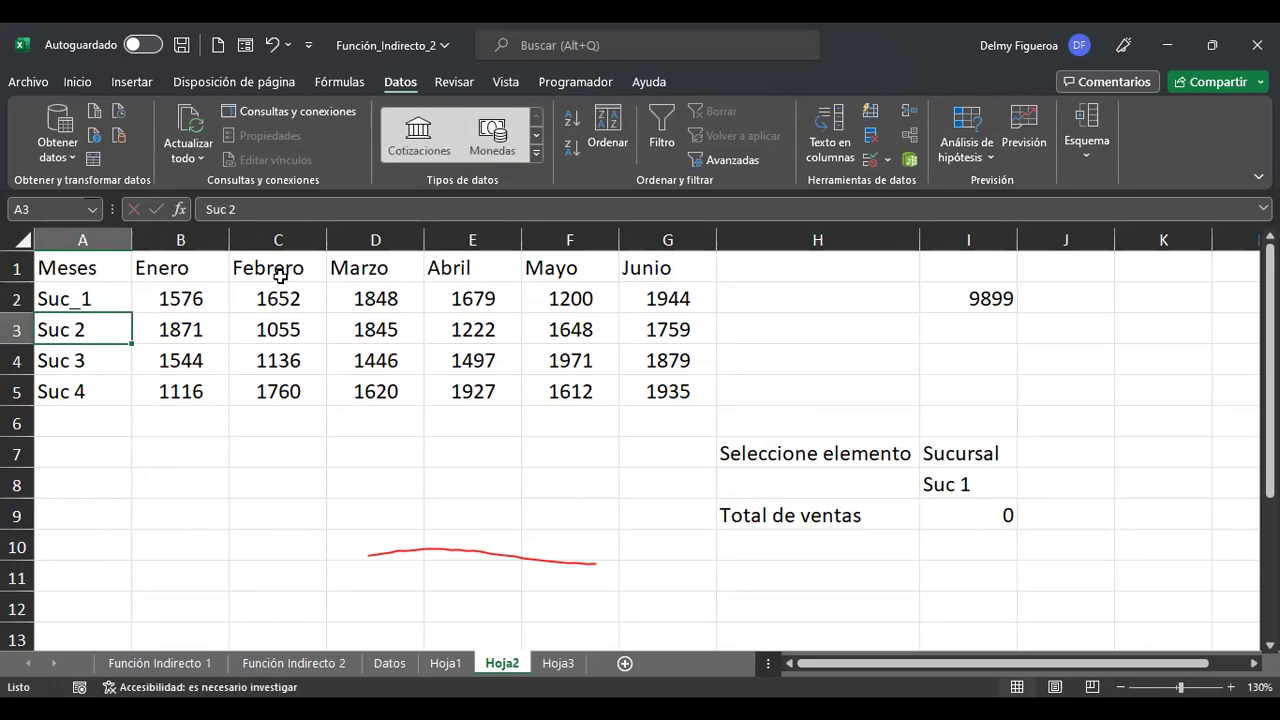
pyautogui.press('F2')
pyautogui.press('Left')
pyautogui.press('BackSpace')
pyautogui.write('_')
pyautogui.press('Return')
# Rename the remaining branch labels in A4 and A5 as Suc_3 and Suc_4.
pyautogui.press('F2')
pyautogui.press('Left')
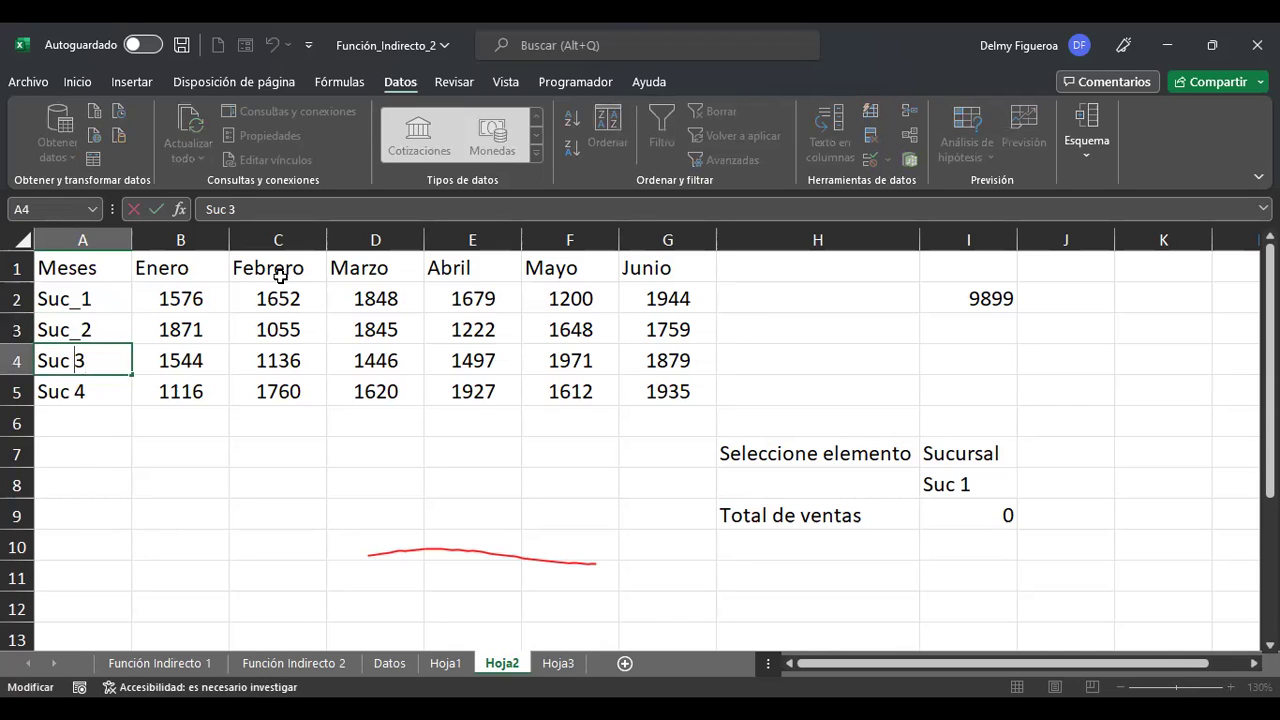
pyautogui.press('BackSpace')
pyautogui.write('_')
pyautogui.press('Return')
pyautogui.press('F2')
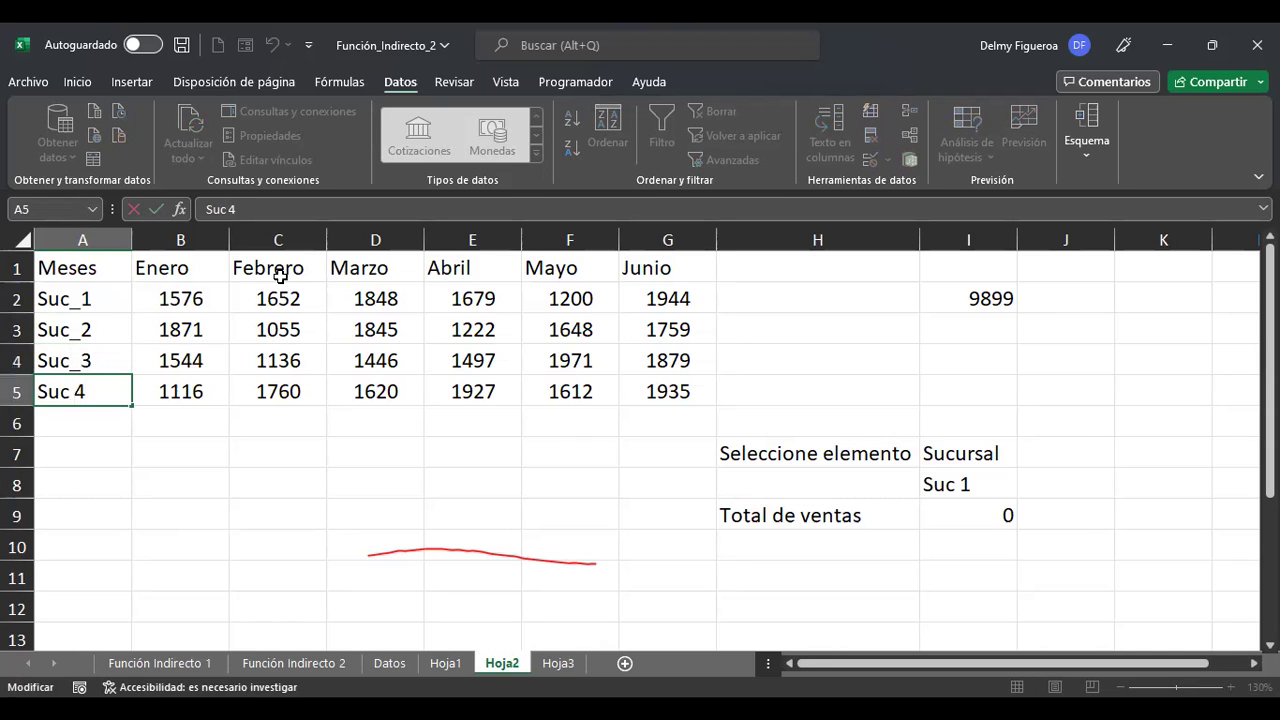
pyautogui.press('BackSpace')
pyautogui.write('_')
pyautogui.press('Return')
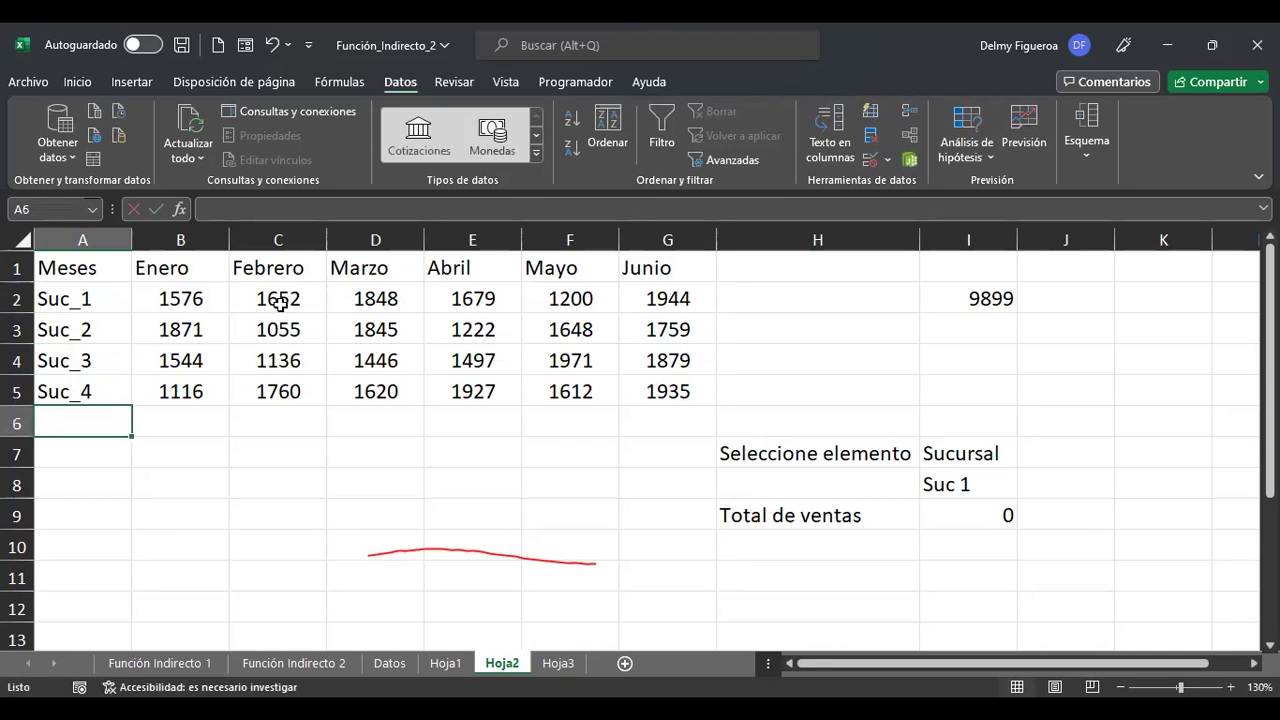
# Choose Suc_1 from the dependent list in I8 and recheck the total formula in I9.
pyautogui.click(968, 484)
pyautogui.click(1034, 488)
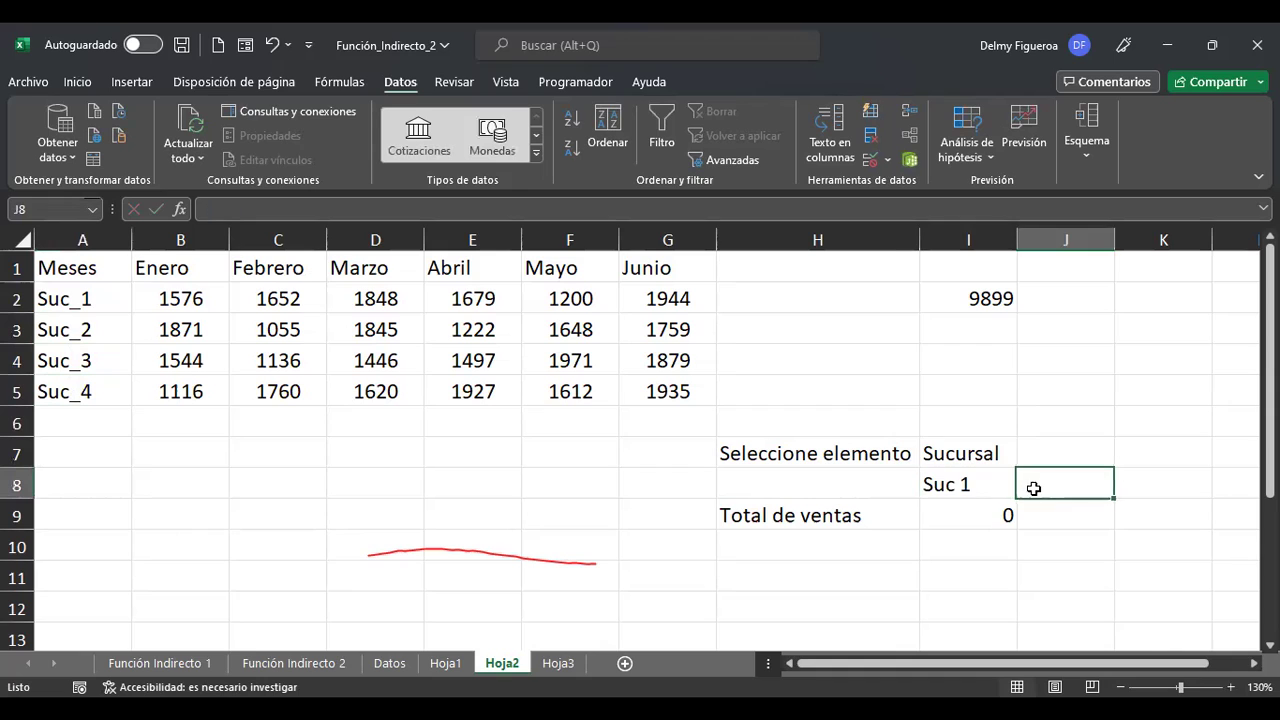
pyautogui.click(988, 484)
pyautogui.click(1025, 488)
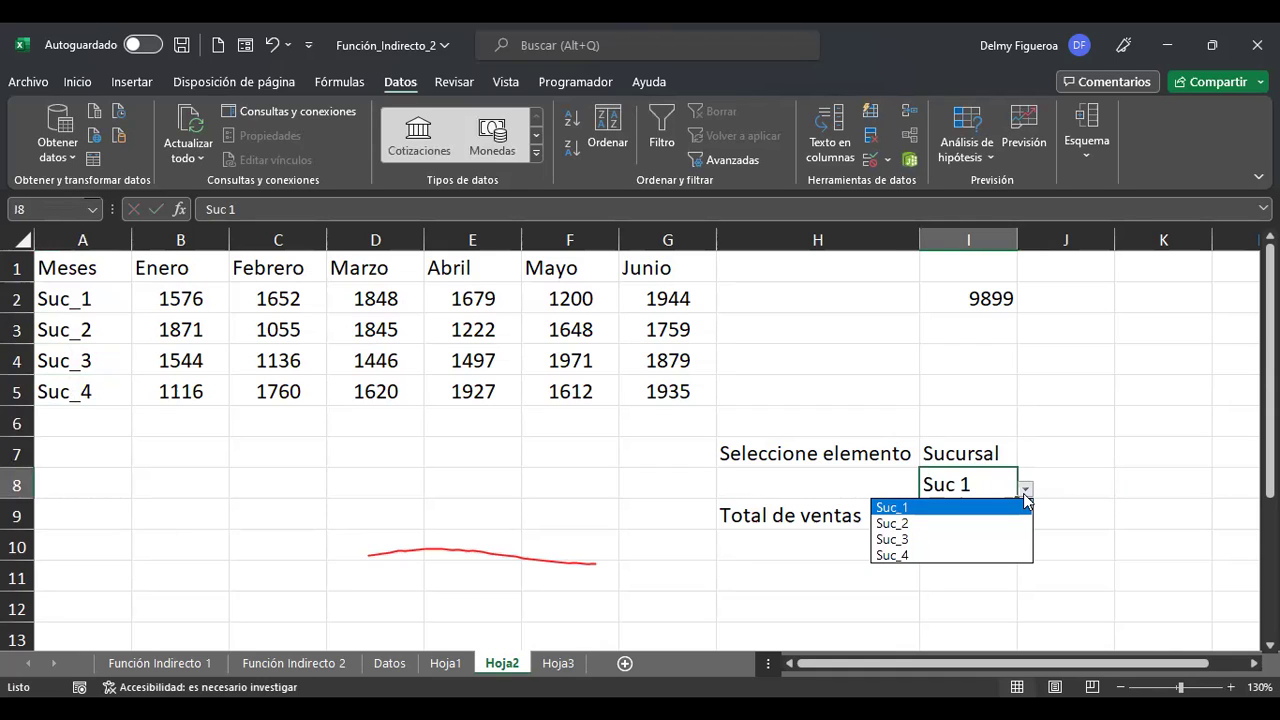
pyautogui.click(956, 508)
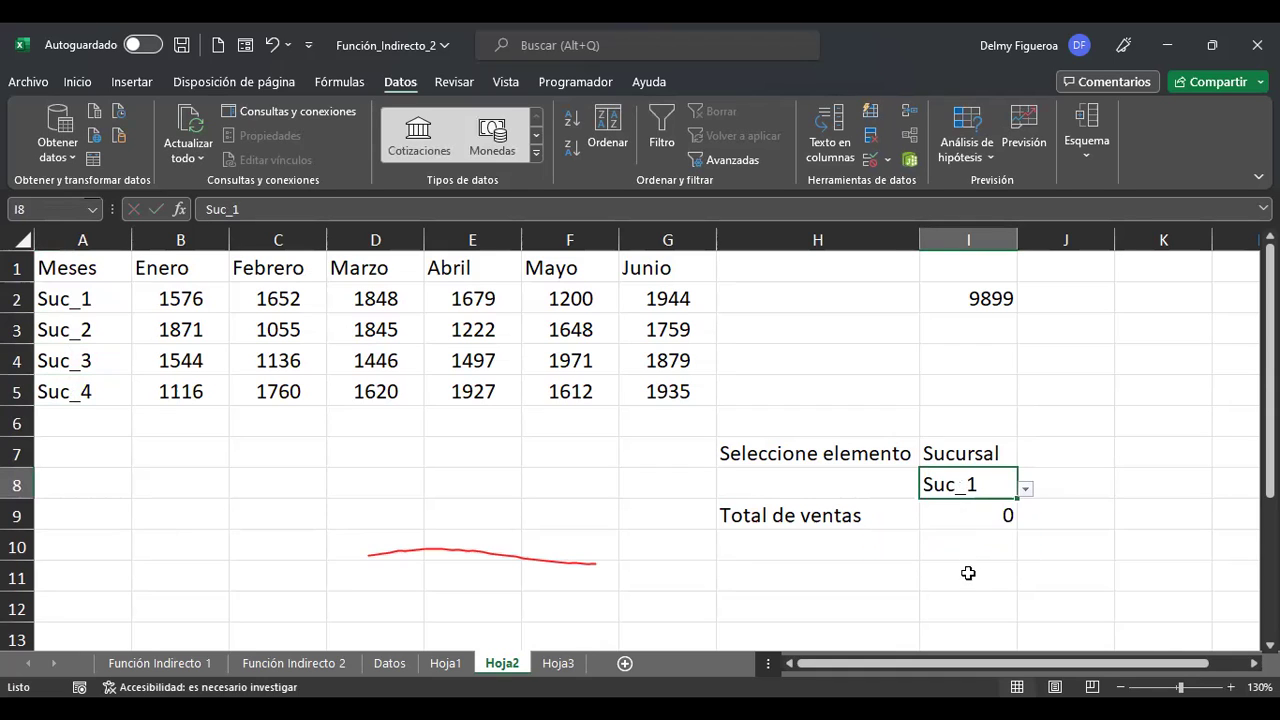
pyautogui.click(945, 513)
pyautogui.doubleClick(945, 513)
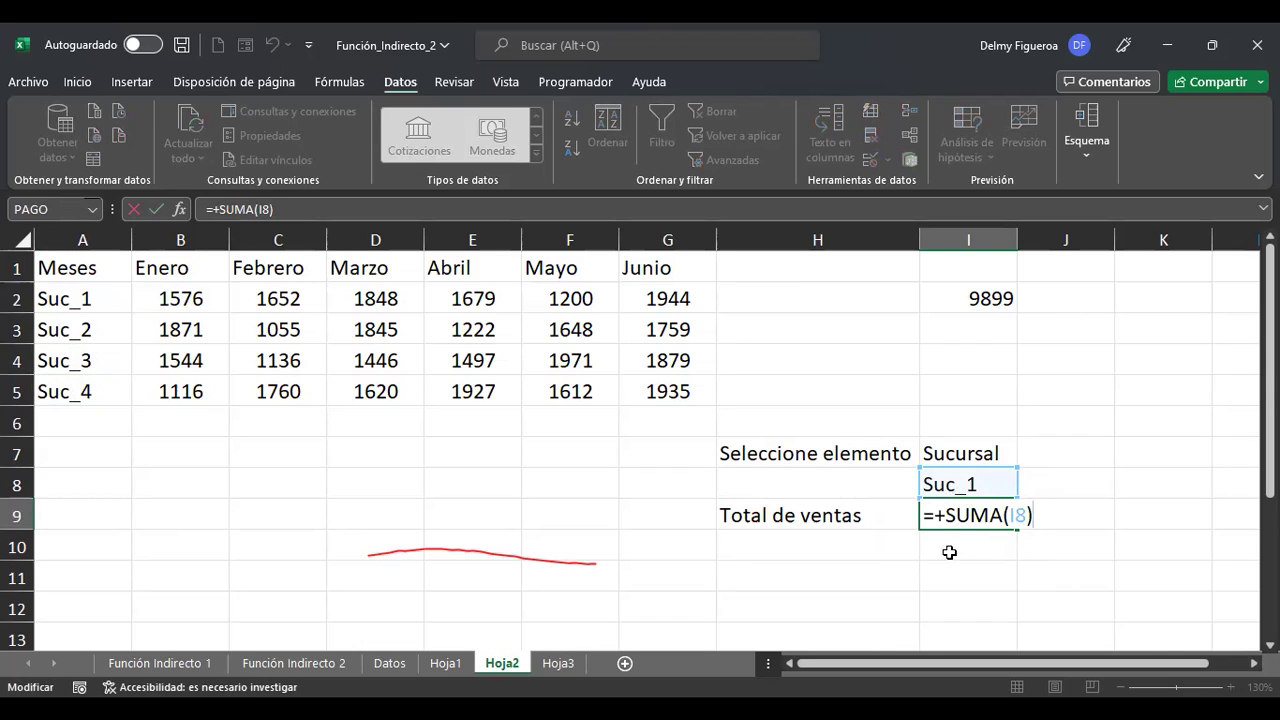
pyautogui.press('Return')
# Change the element in I7 to Mes and choose Febrero from the dependent list in I8.
pyautogui.click(980, 452)
pyautogui.click(1025, 457)
pyautogui.click(886, 477)
pyautogui.click(1006, 488)
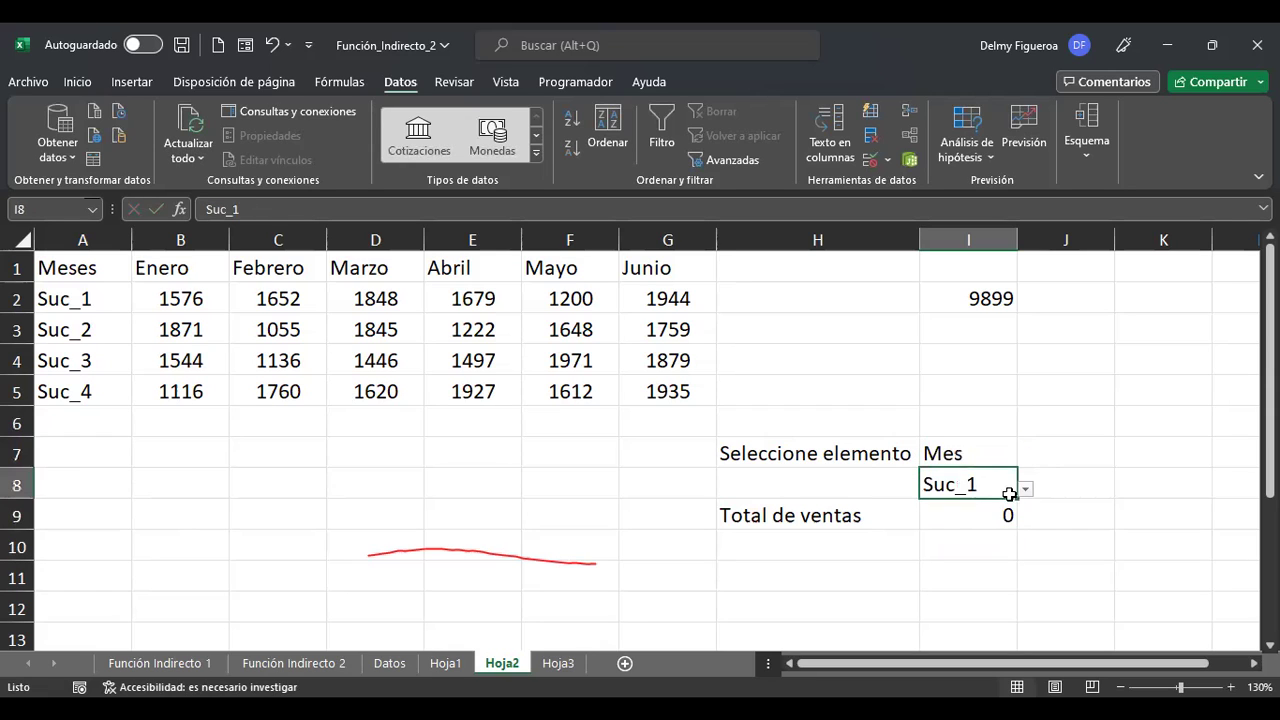
pyautogui.click(1025, 489)
pyautogui.click(930, 525)
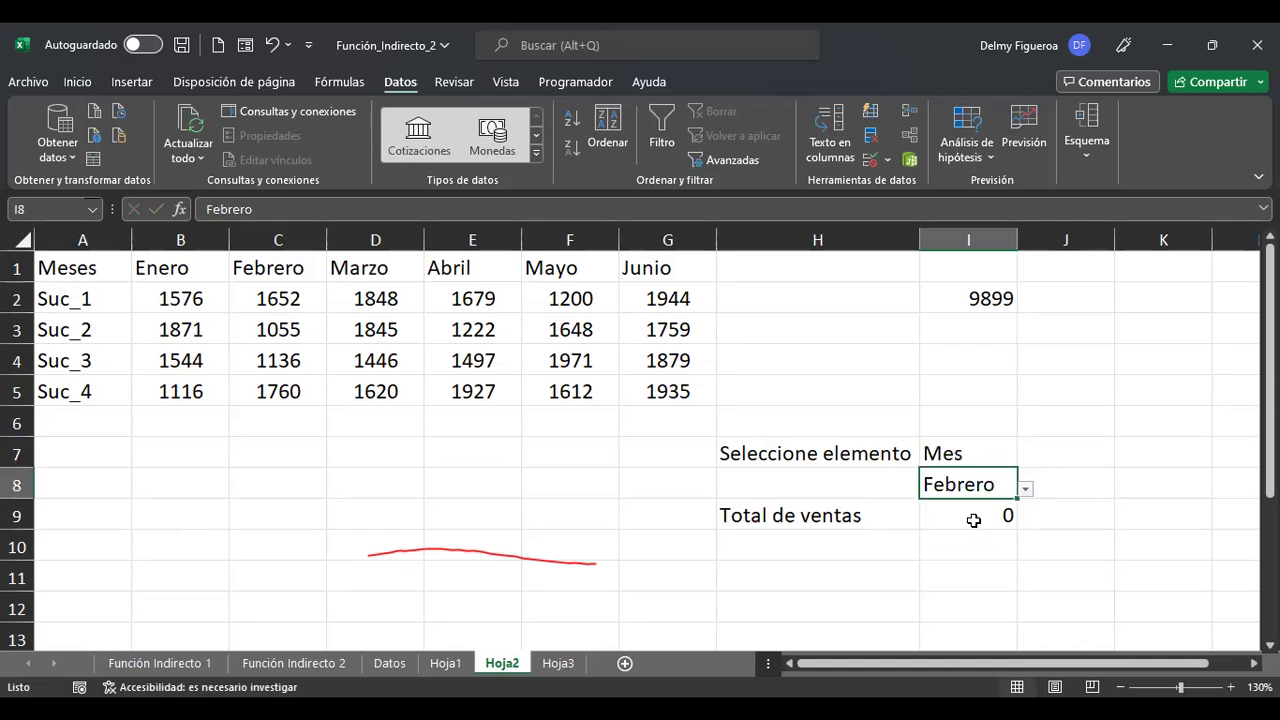
# Look through the workbook's defined names for ranges covering the individual months.
pyautogui.click(982, 516)
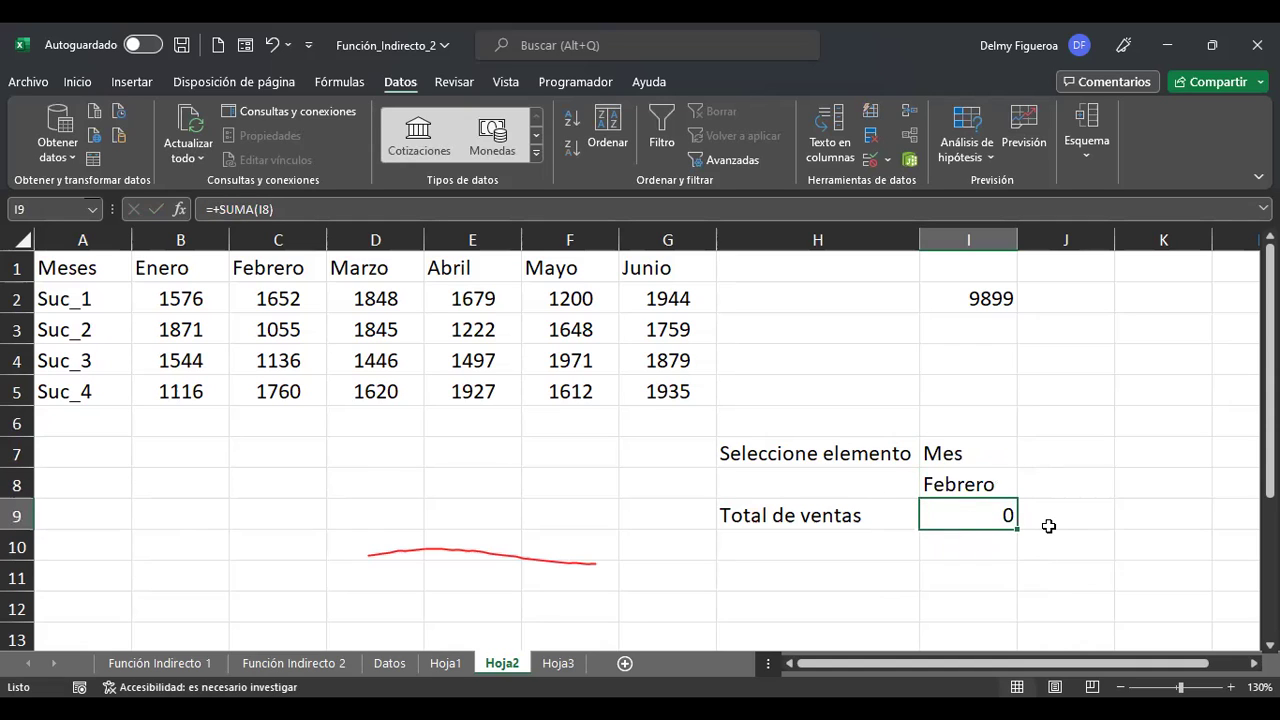
pyautogui.click(92, 211)
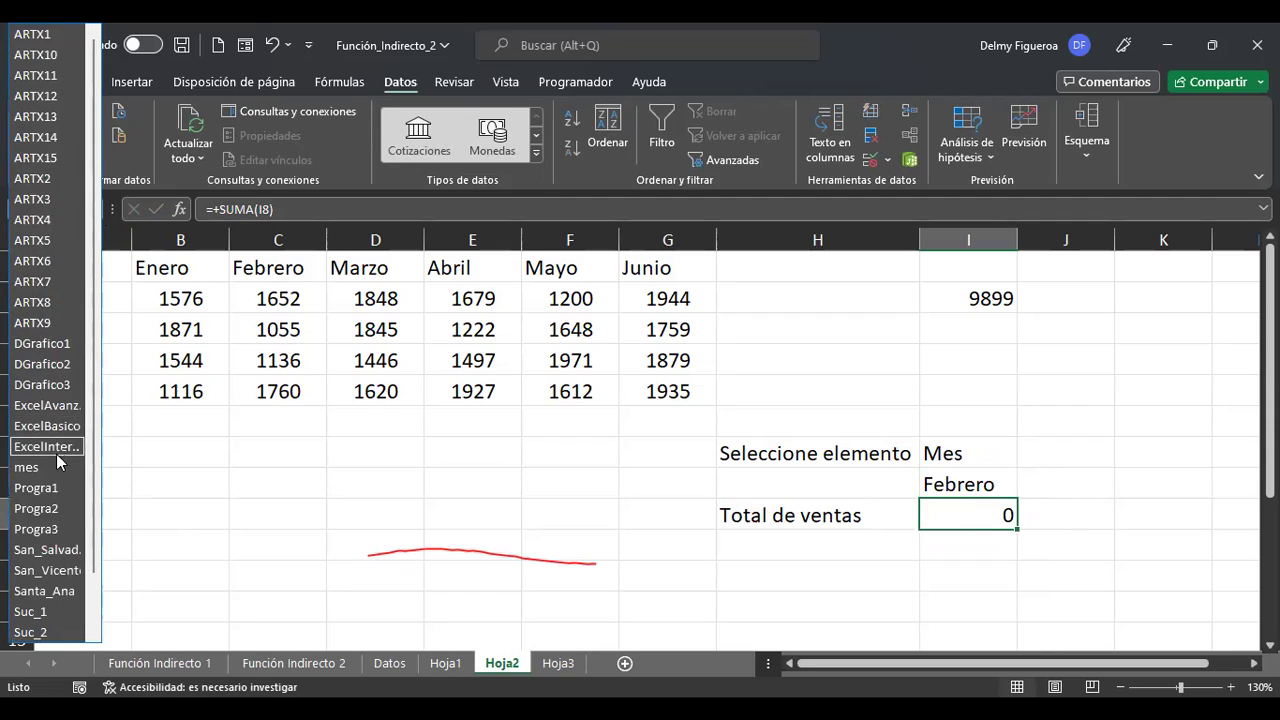
pyautogui.scroll(-1, 60, 574)
pyautogui.scroll(1, 51, 523)
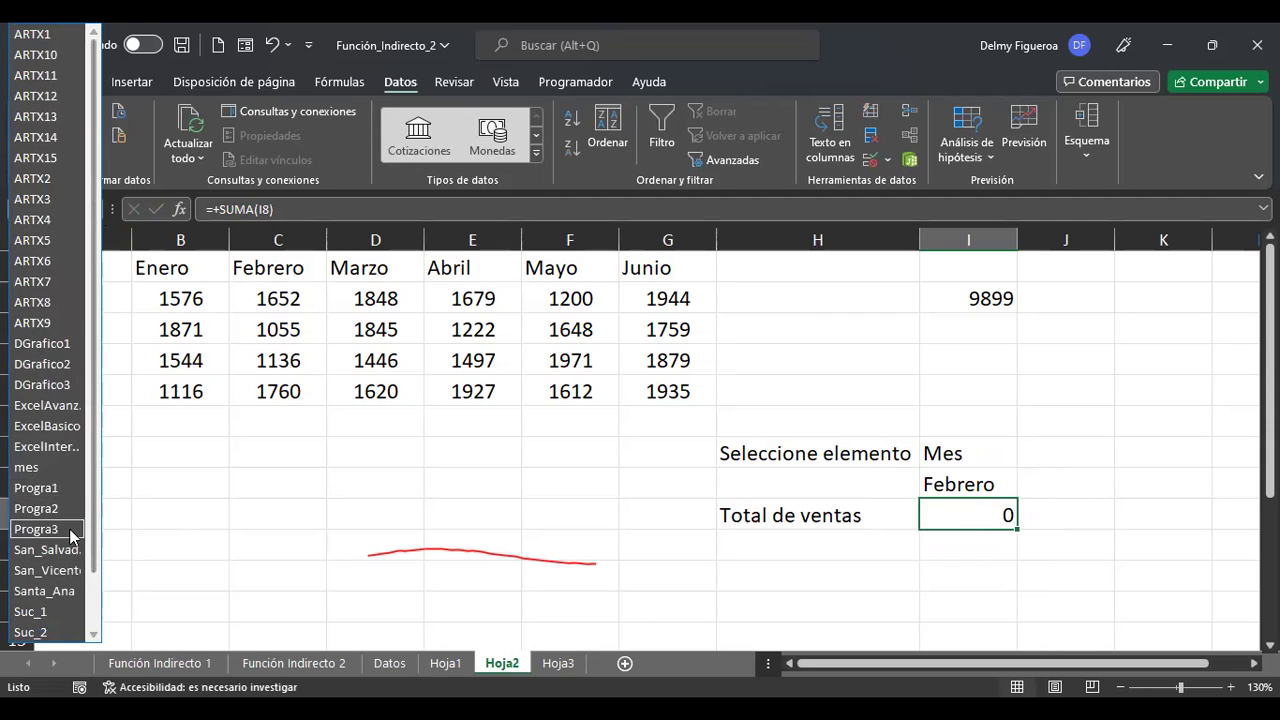
pyautogui.scroll(-1, 62, 576)
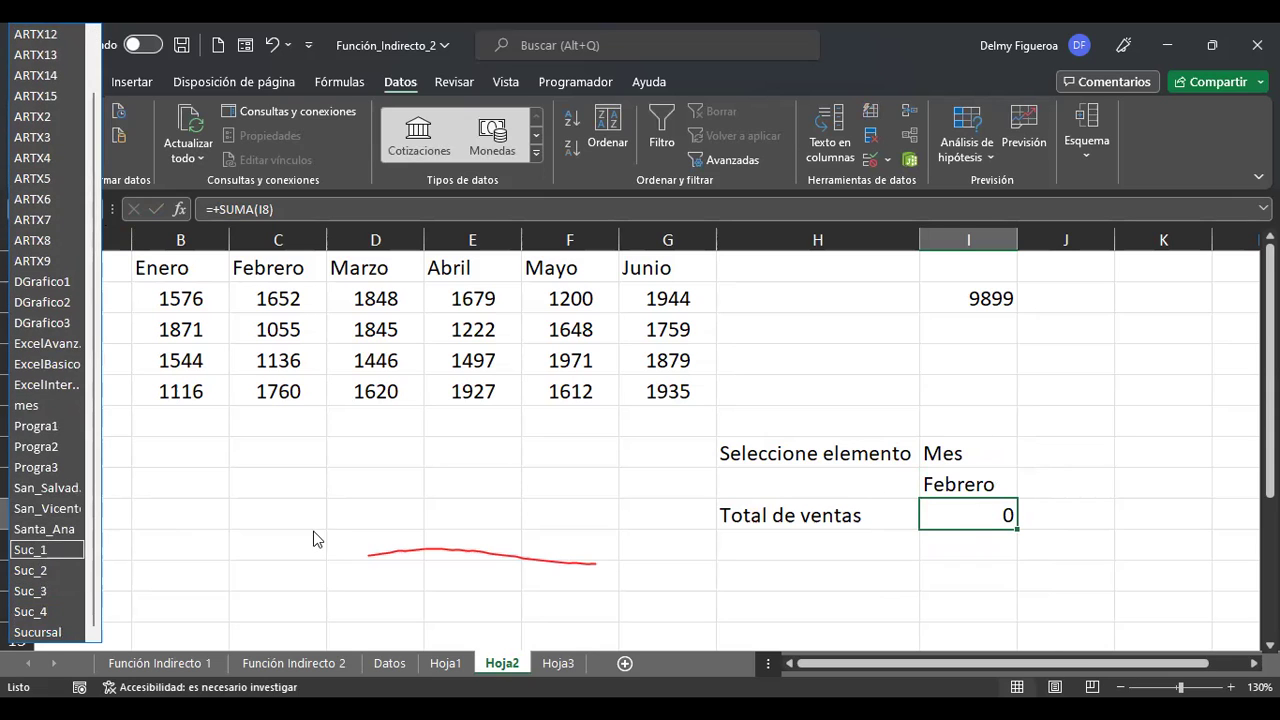
pyautogui.press('Escape')
# Look through the Name Manager for the branch ranges and any names covering the individual months.
pyautogui.click(345, 86)
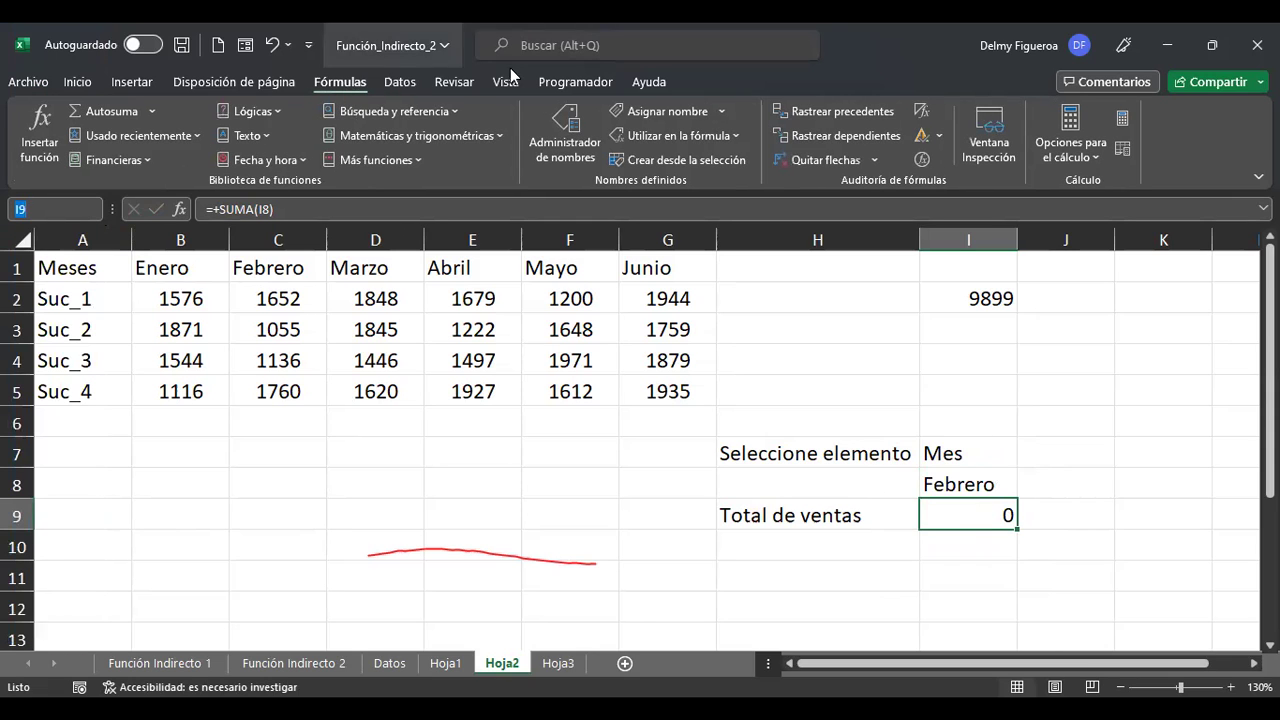
pyautogui.click(571, 122)
pyautogui.scroll(-5, 222, 440)
pyautogui.scroll(-3, 227, 439)
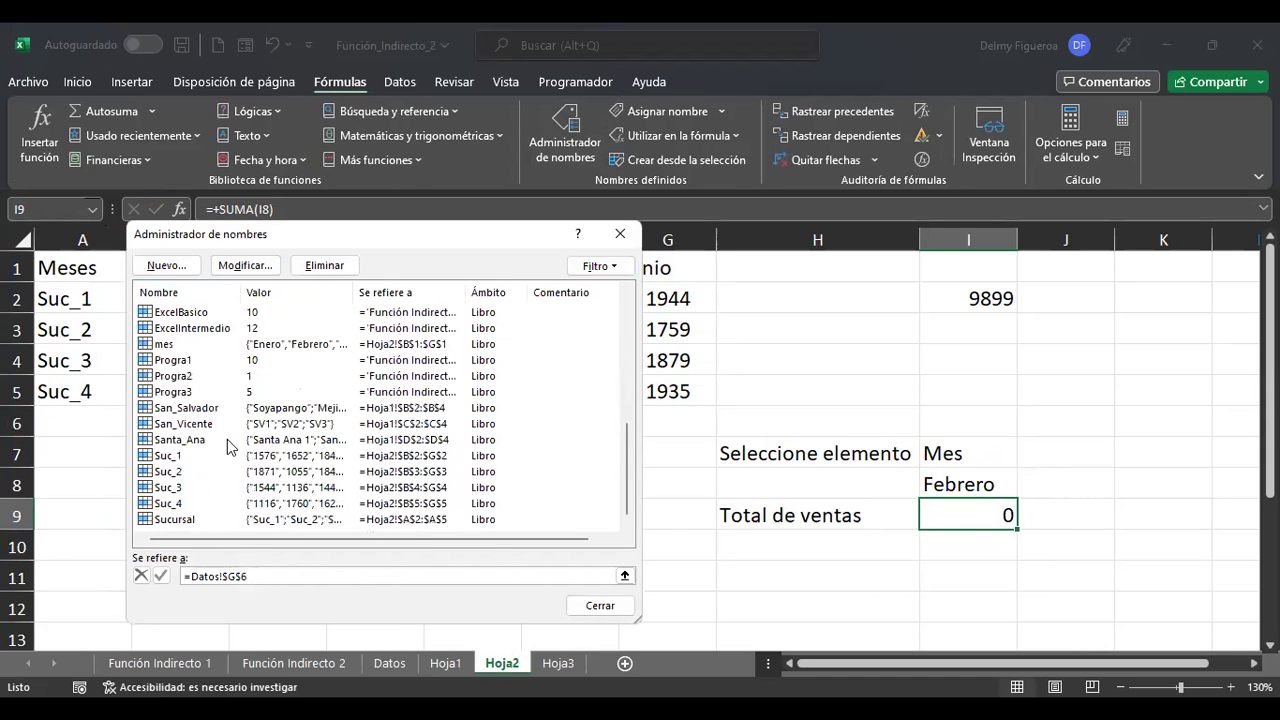
pyautogui.click(170, 456)
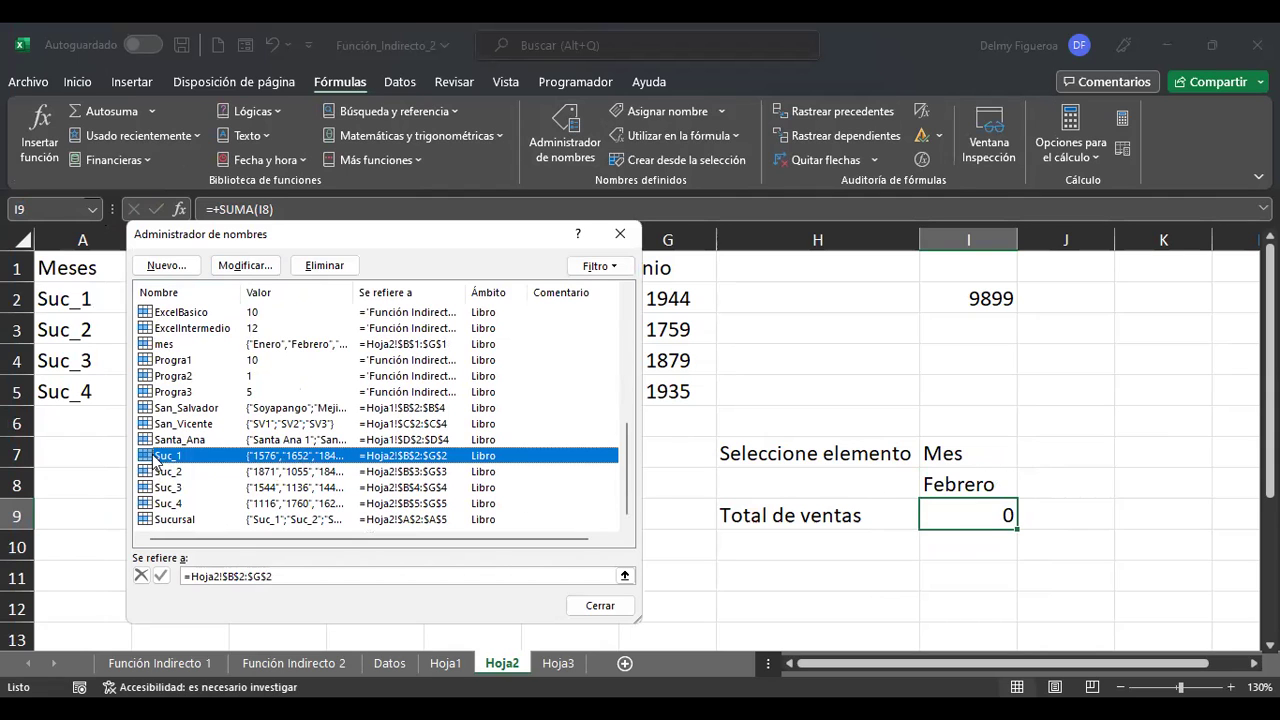
pyautogui.scroll(10, 202, 486)
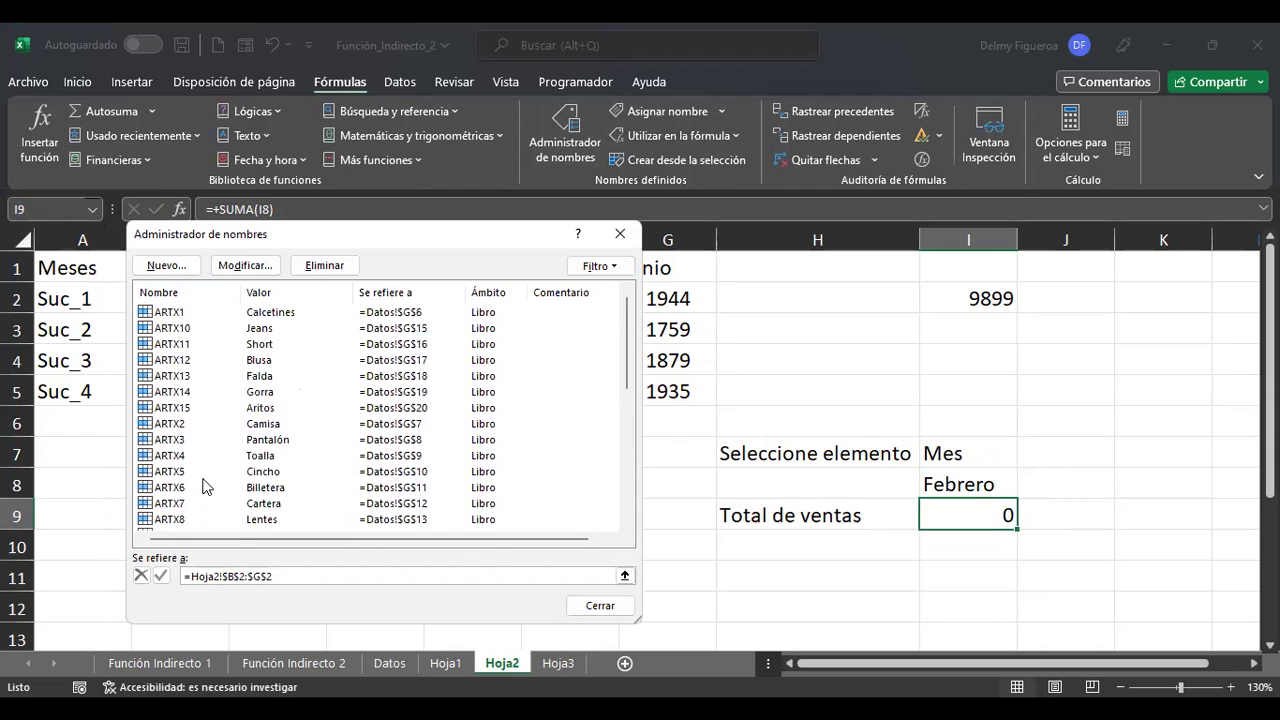
pyautogui.click(614, 236)
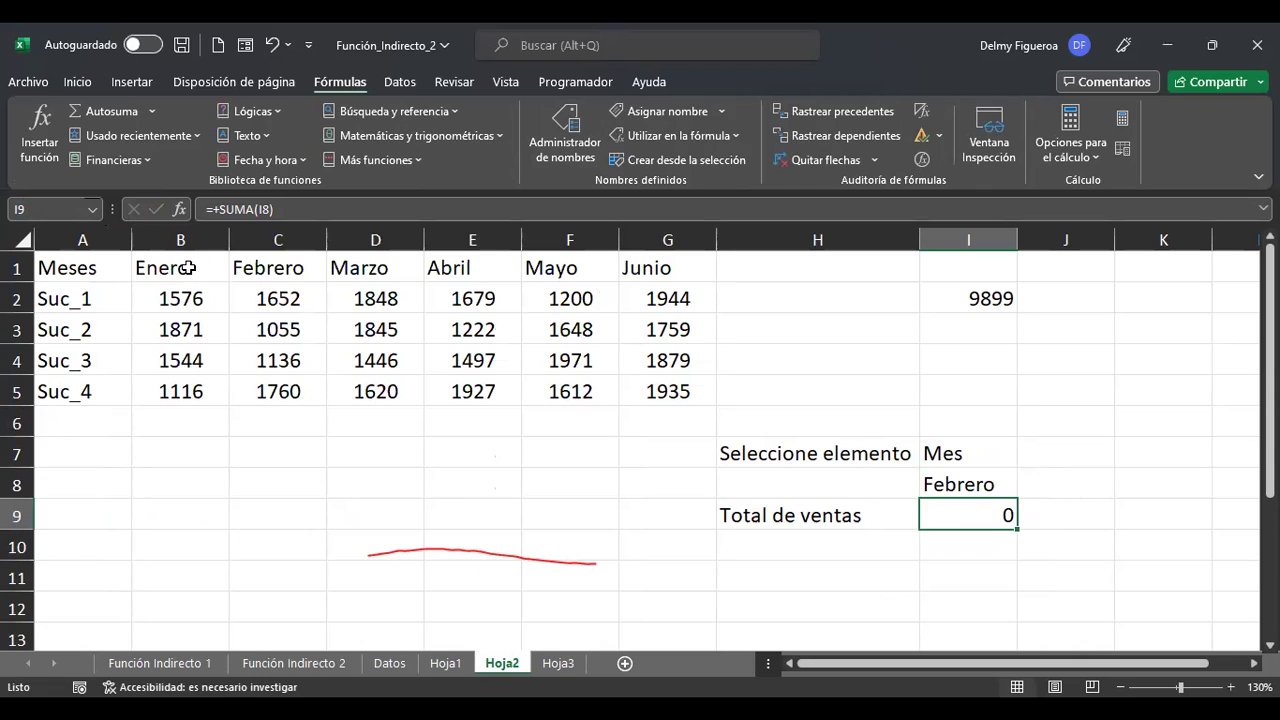
# Create named ranges for the monthly sales in B1:G5 on Hoja2, using the top row as names.
pyautogui.moveTo(187, 268); pyautogui.dragTo(660, 377)
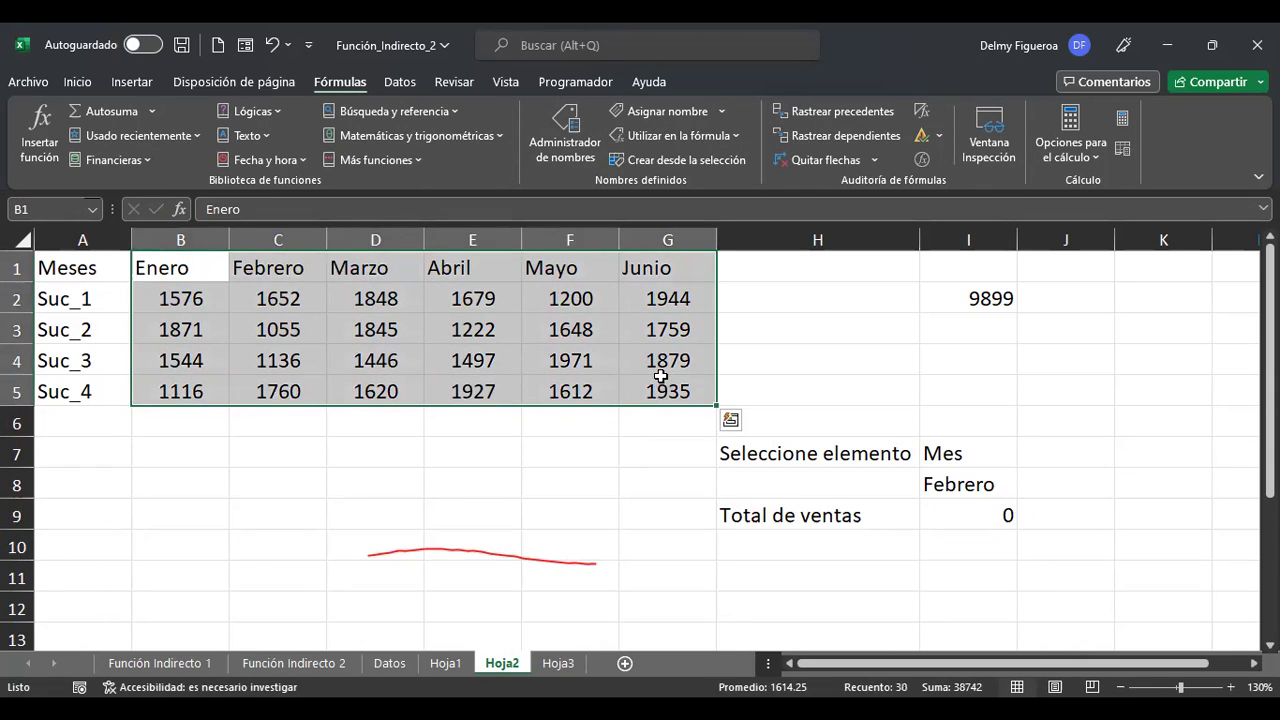
pyautogui.click(686, 161)
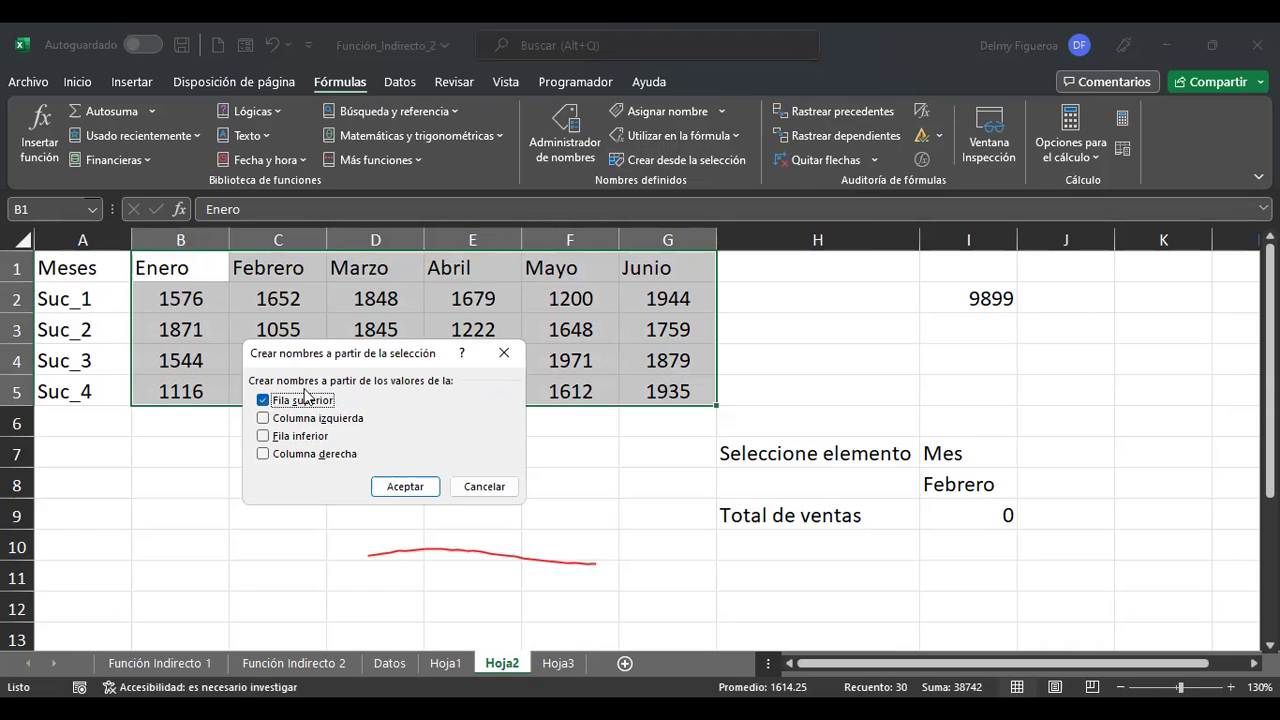
pyautogui.click(425, 488)
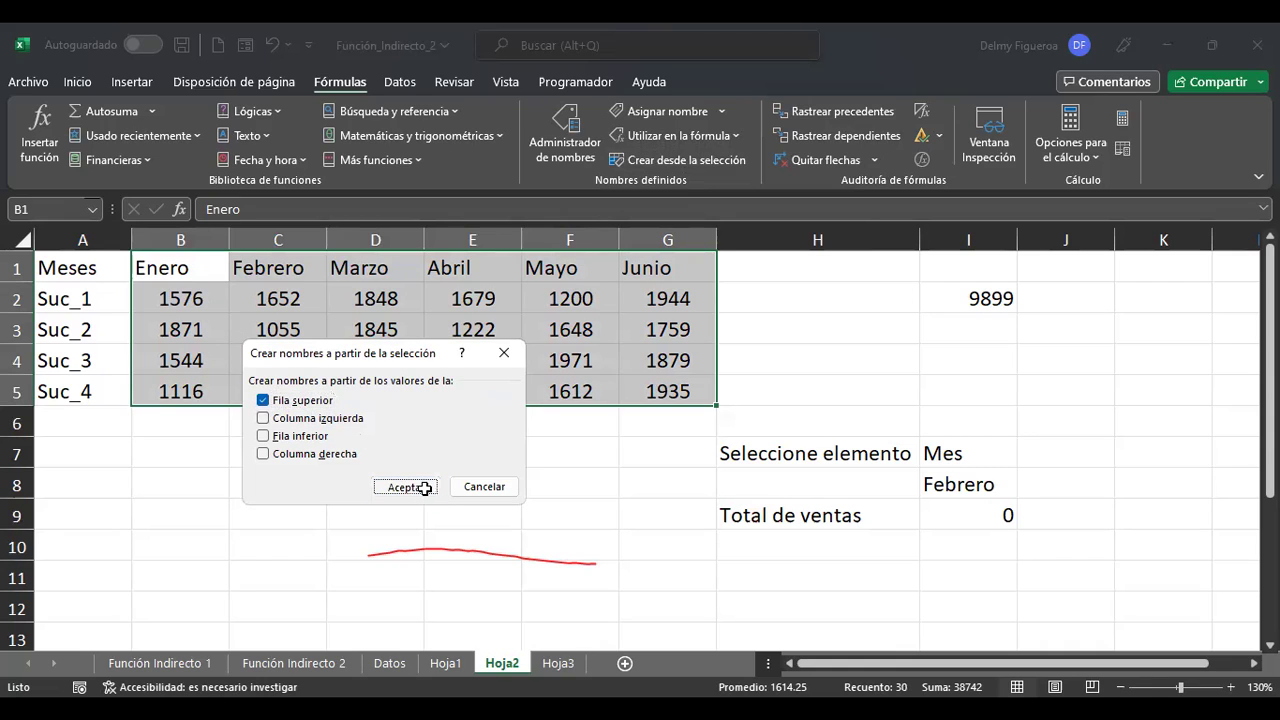
# Check which sales cells the named ranges Enero, Febrero and Marzo cover.
pyautogui.click(94, 208)
pyautogui.scroll(-1, 86, 250)
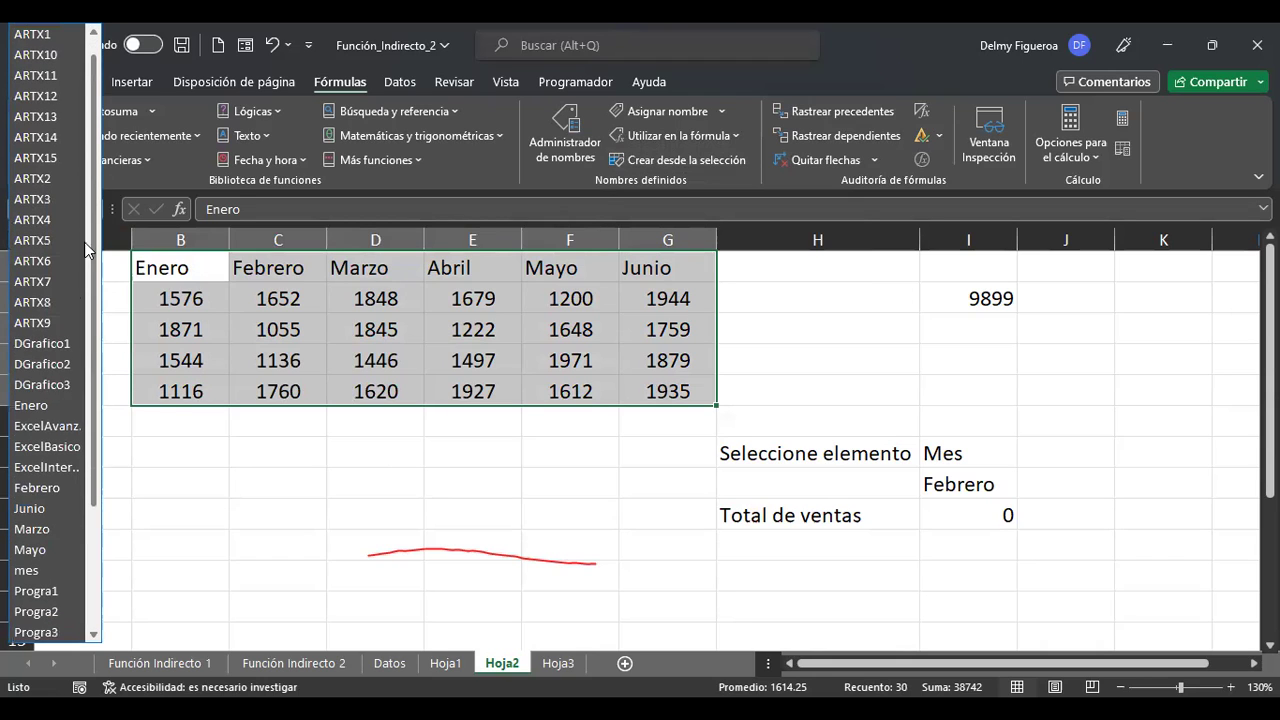
pyautogui.click(38, 407)
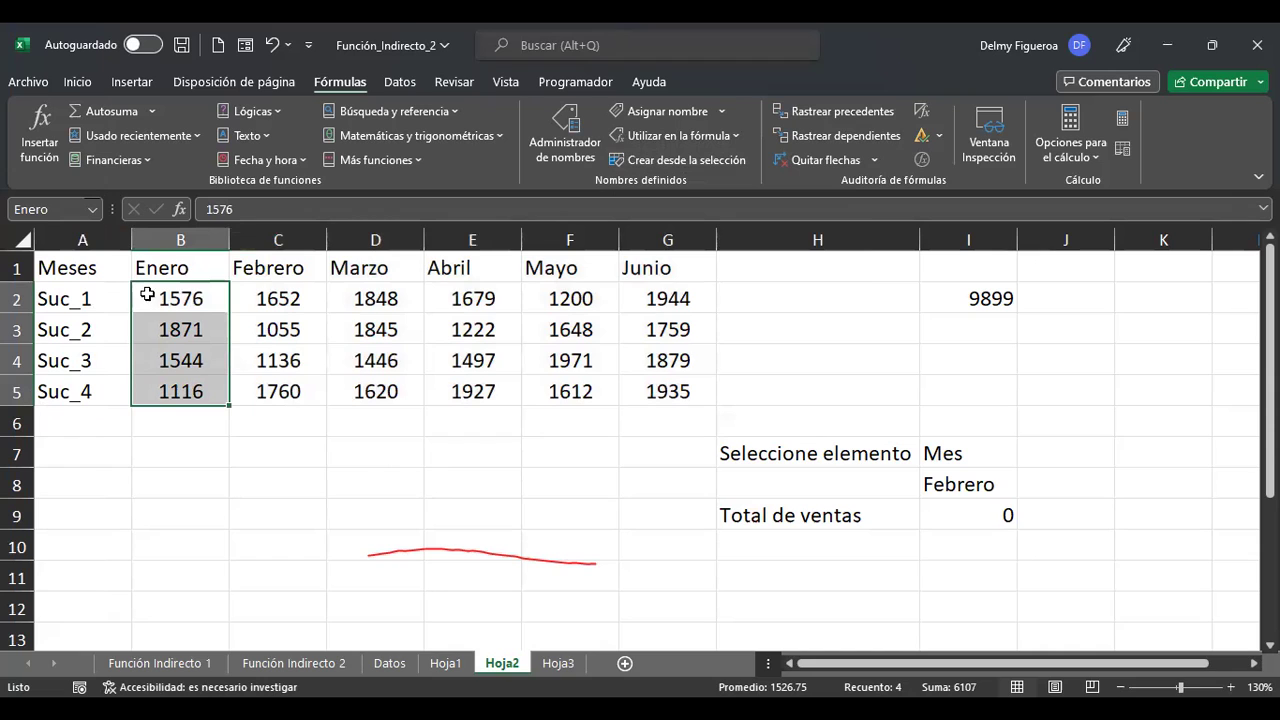
pyautogui.click(93, 210)
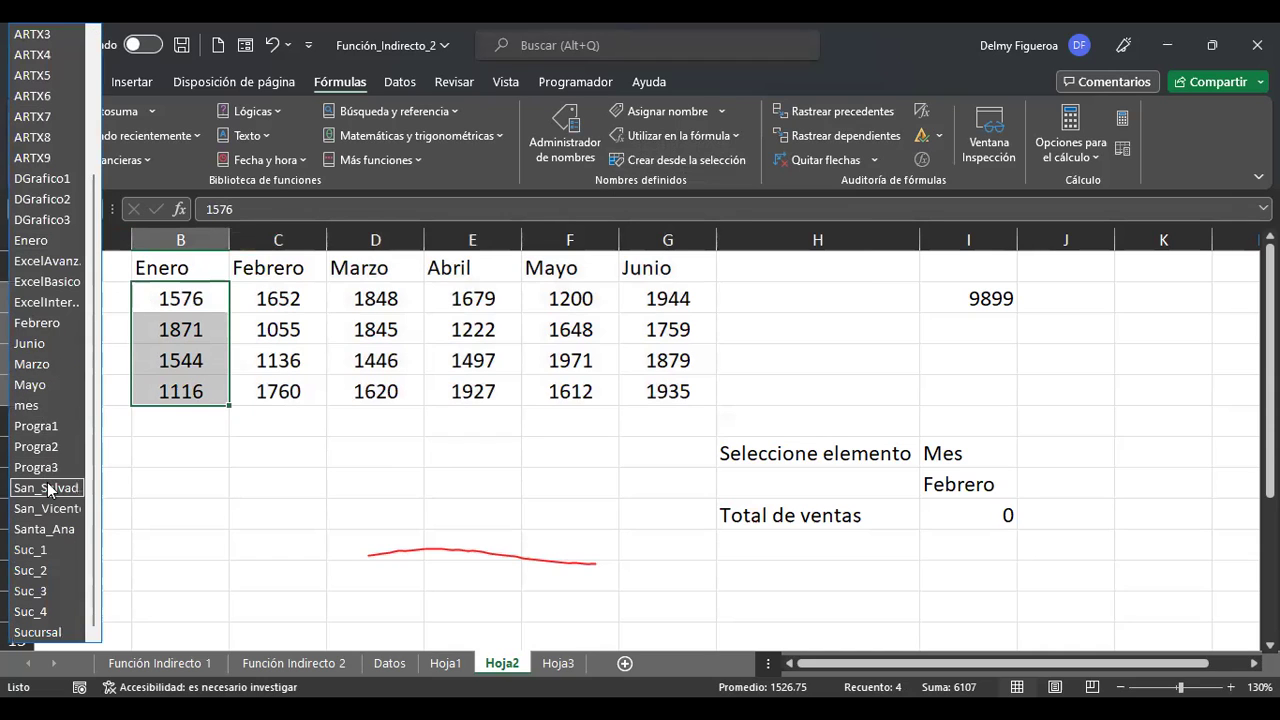
pyautogui.click(48, 323)
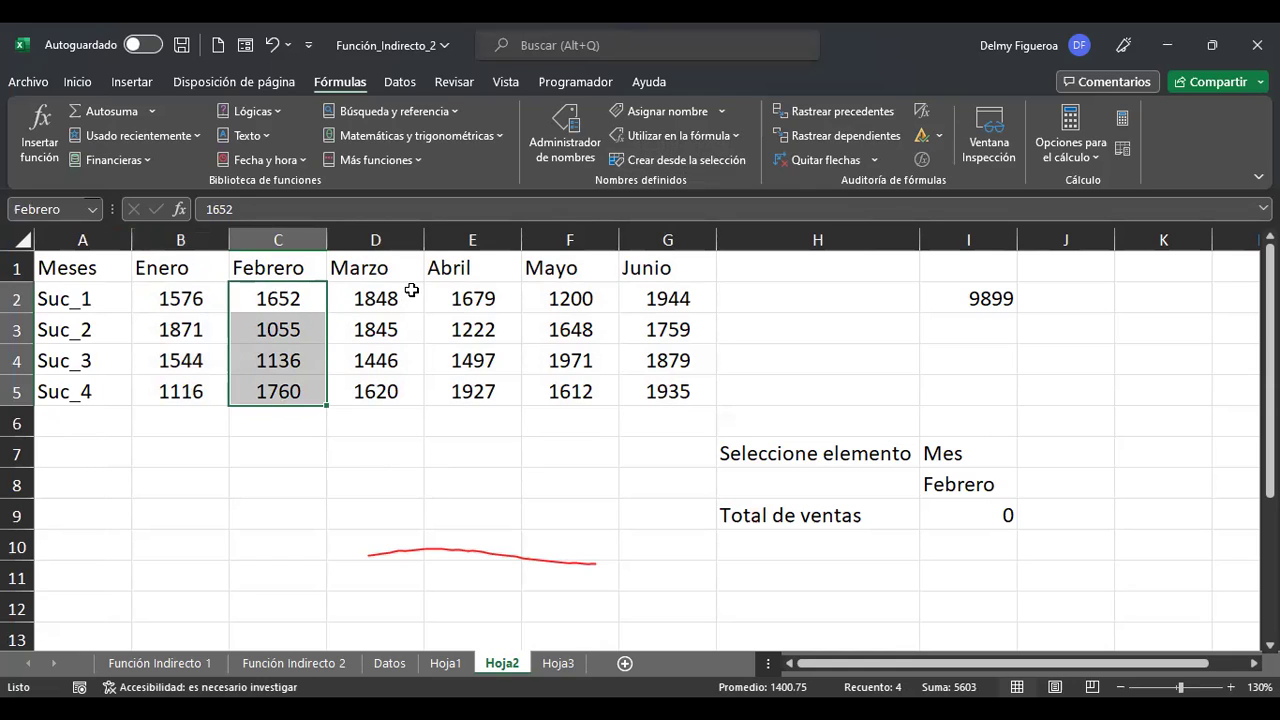
pyautogui.moveTo(394, 295); pyautogui.dragTo(397, 384)
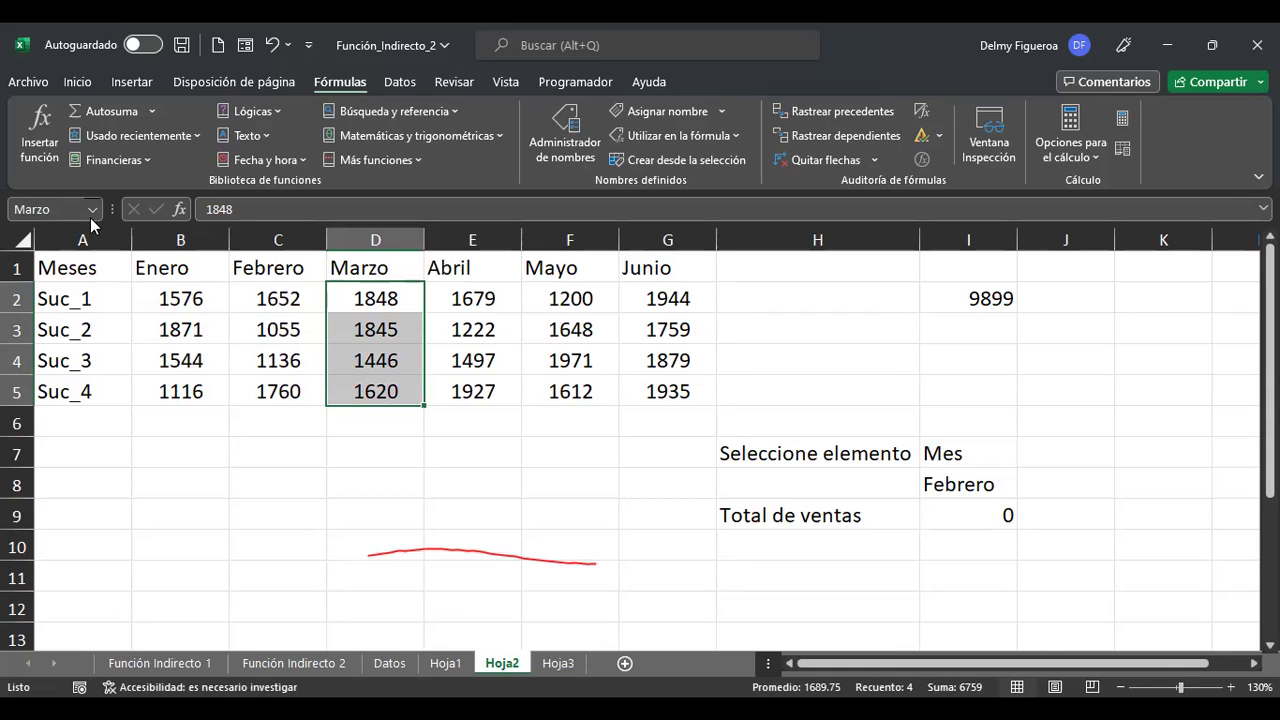
# Change the formula in I9 to =+SUMA(INDIRECTO(I8)) and check the total against the Febrero sales in C2:C5.
pyautogui.click(977, 512)
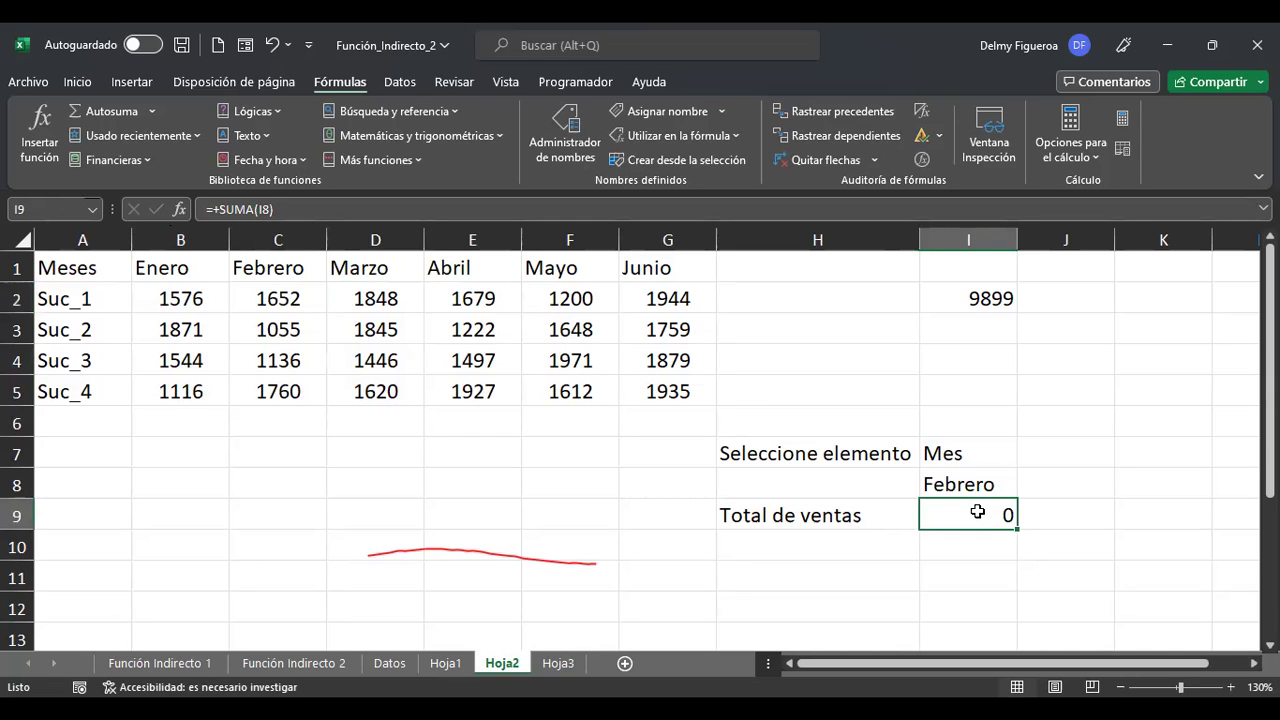
pyautogui.doubleClick(977, 512)
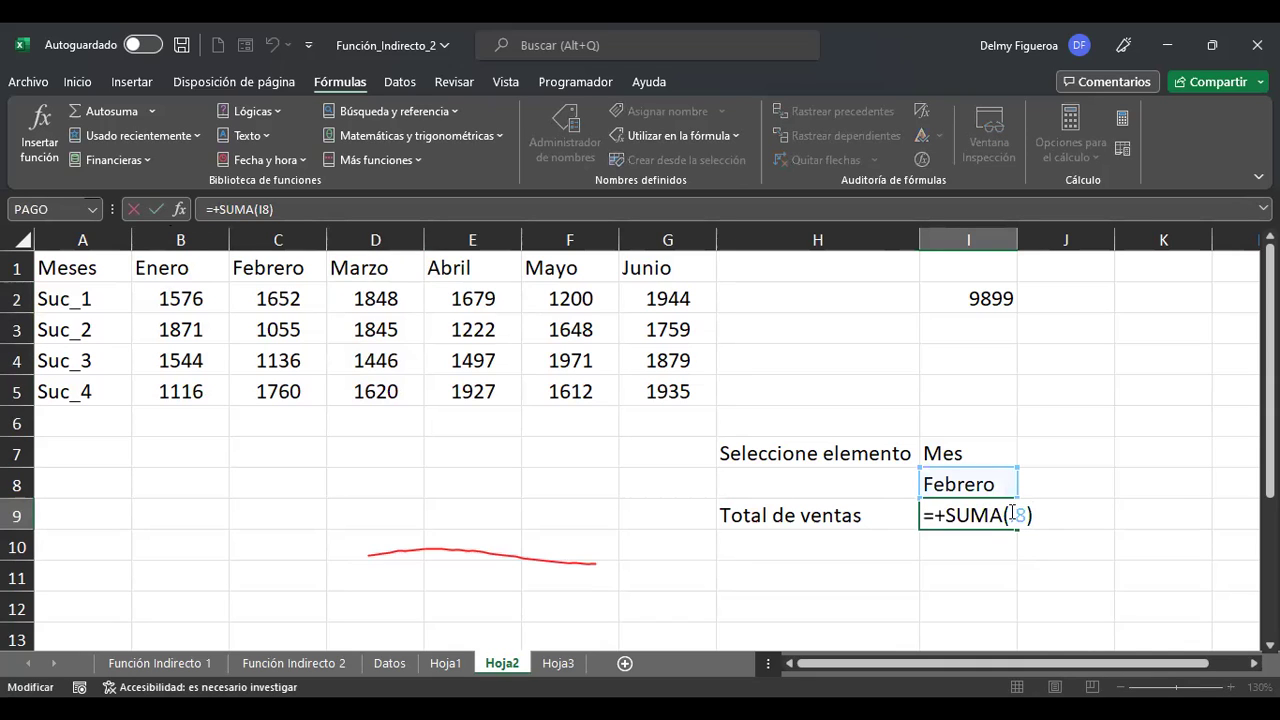
pyautogui.click(1013, 514)
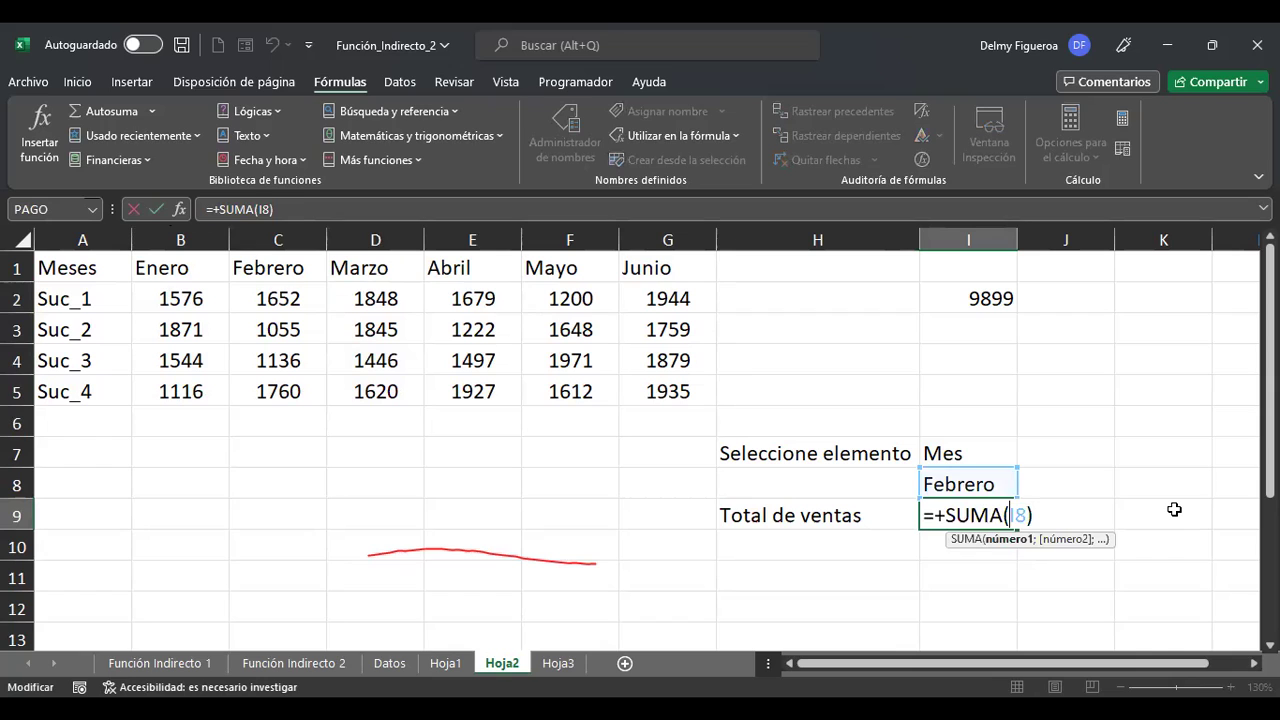
pyautogui.write('indire')
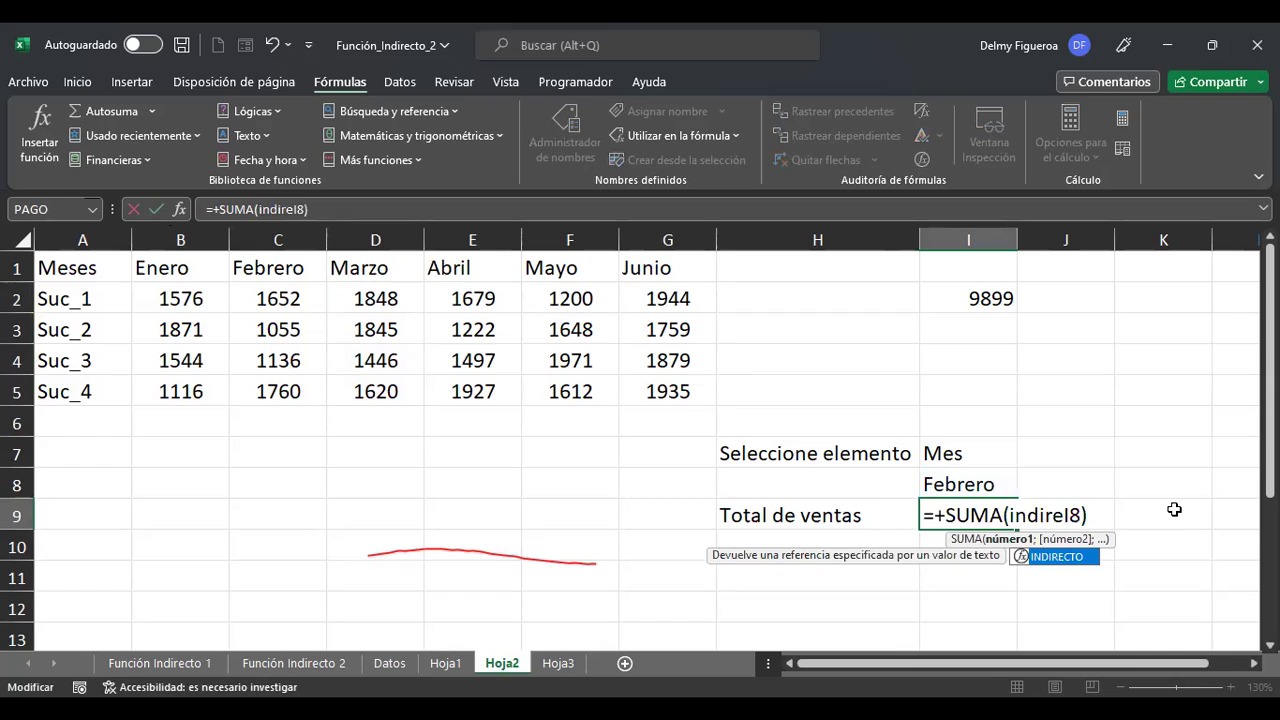
pyautogui.doubleClick(1081, 560)
pyautogui.press('End')
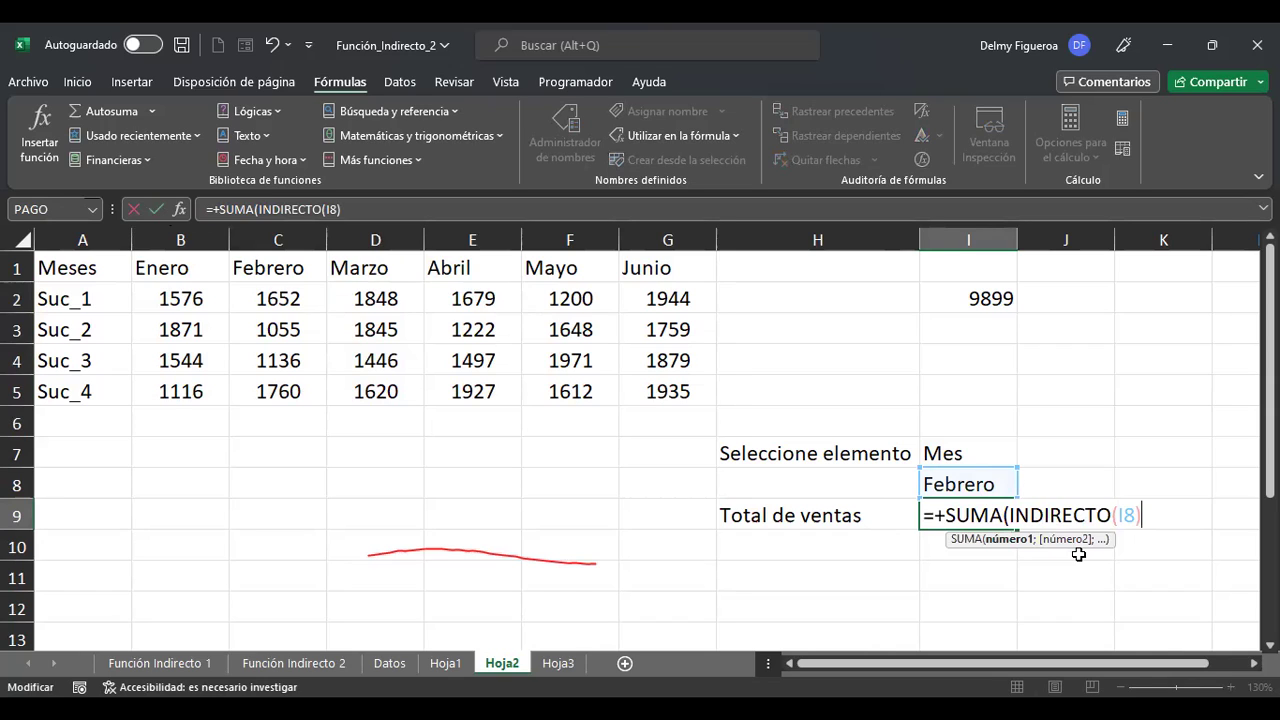
pyautogui.write(')')
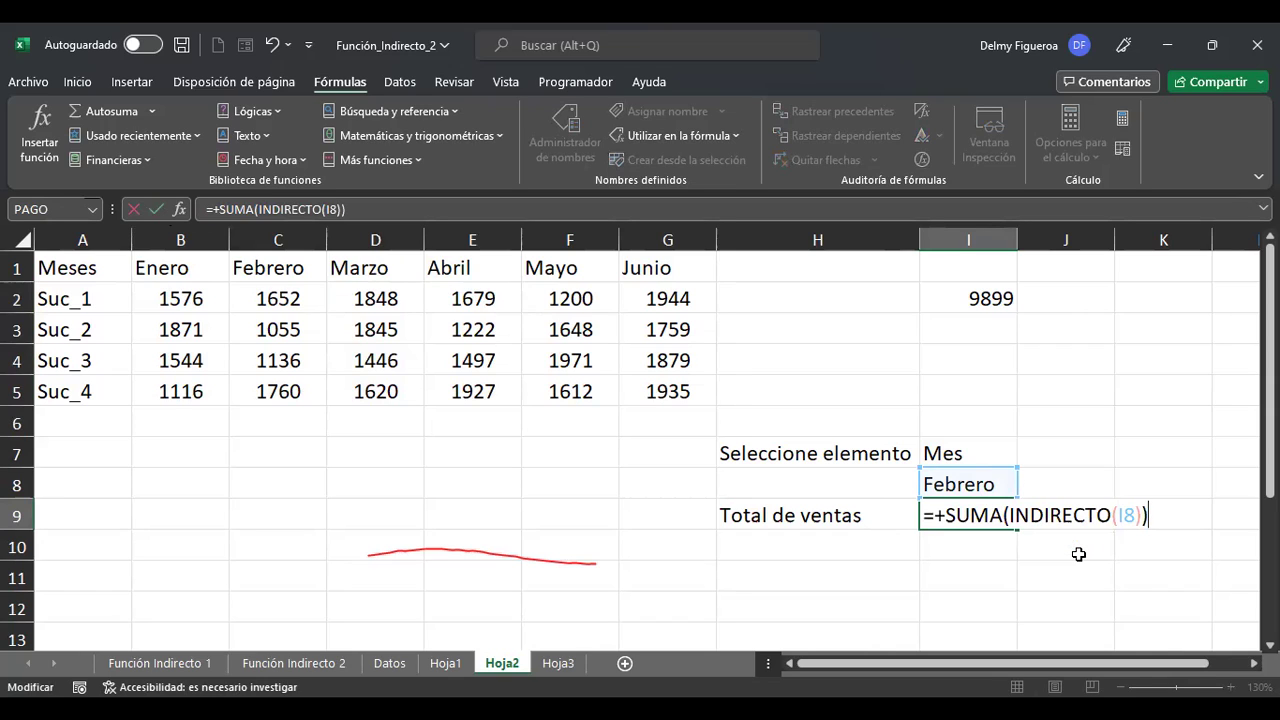
pyautogui.press('Return')
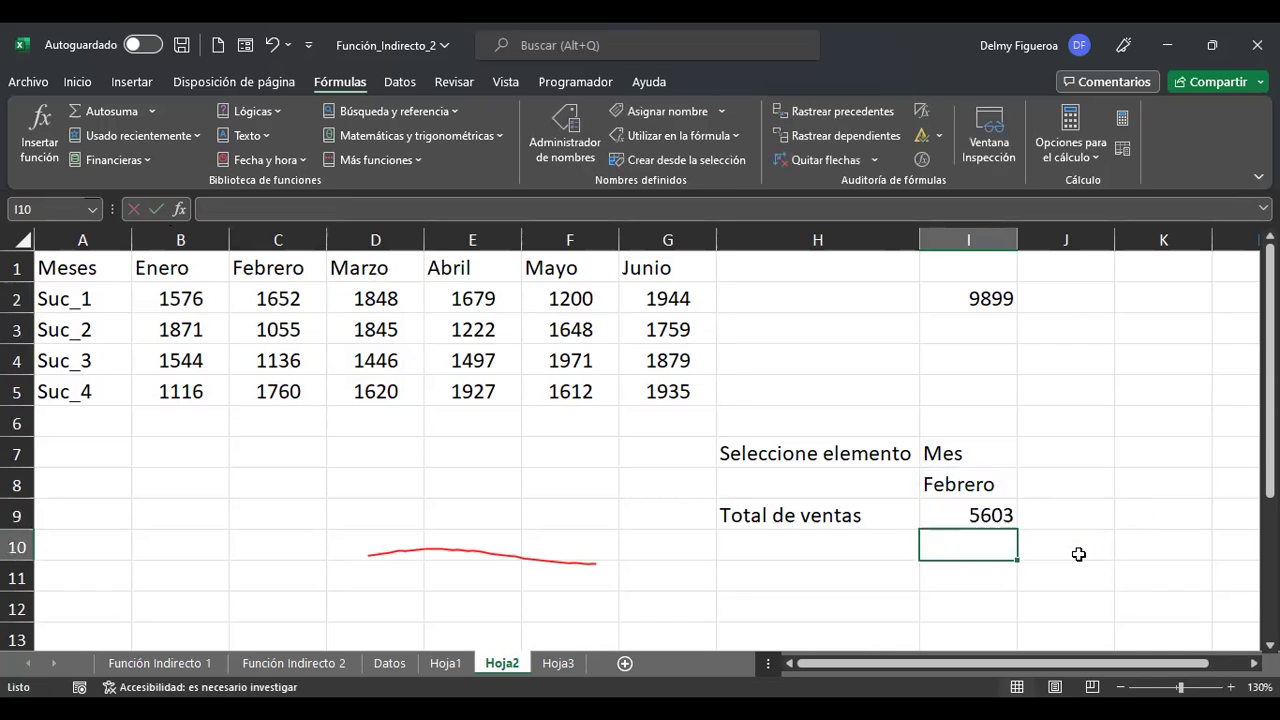
pyautogui.press('Up')
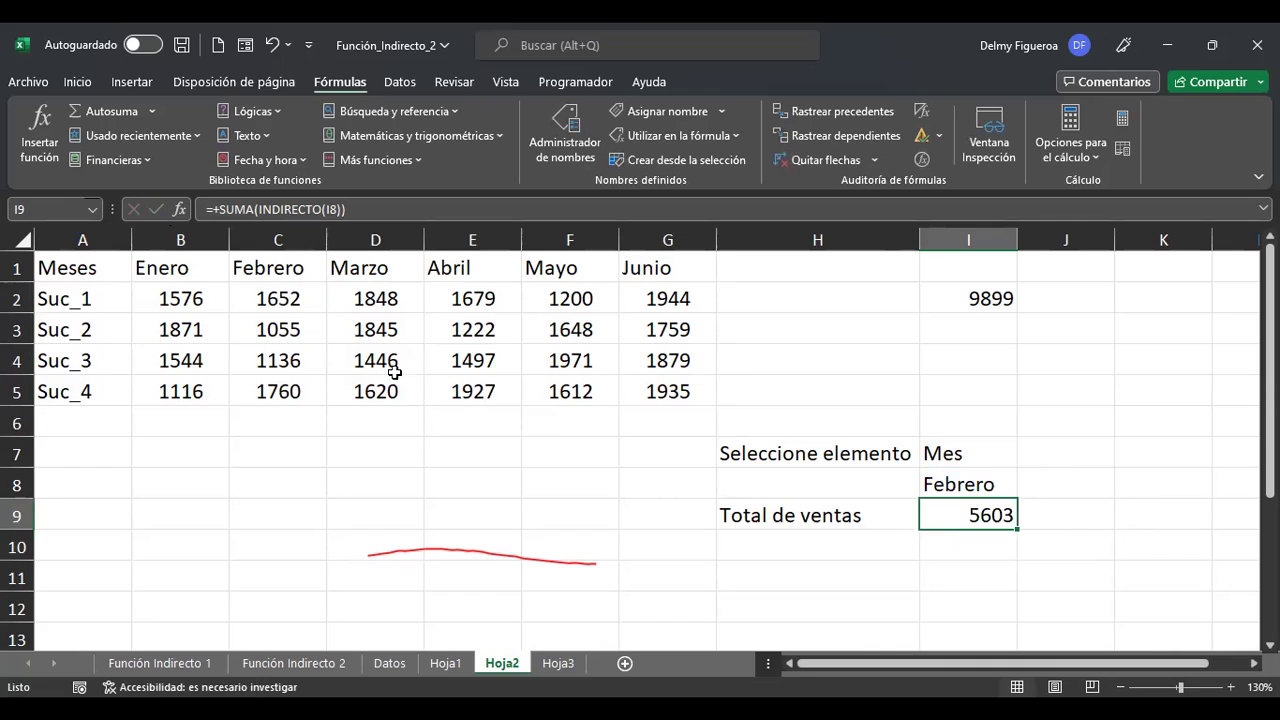
pyautogui.moveTo(290, 296); pyautogui.dragTo(288, 384)
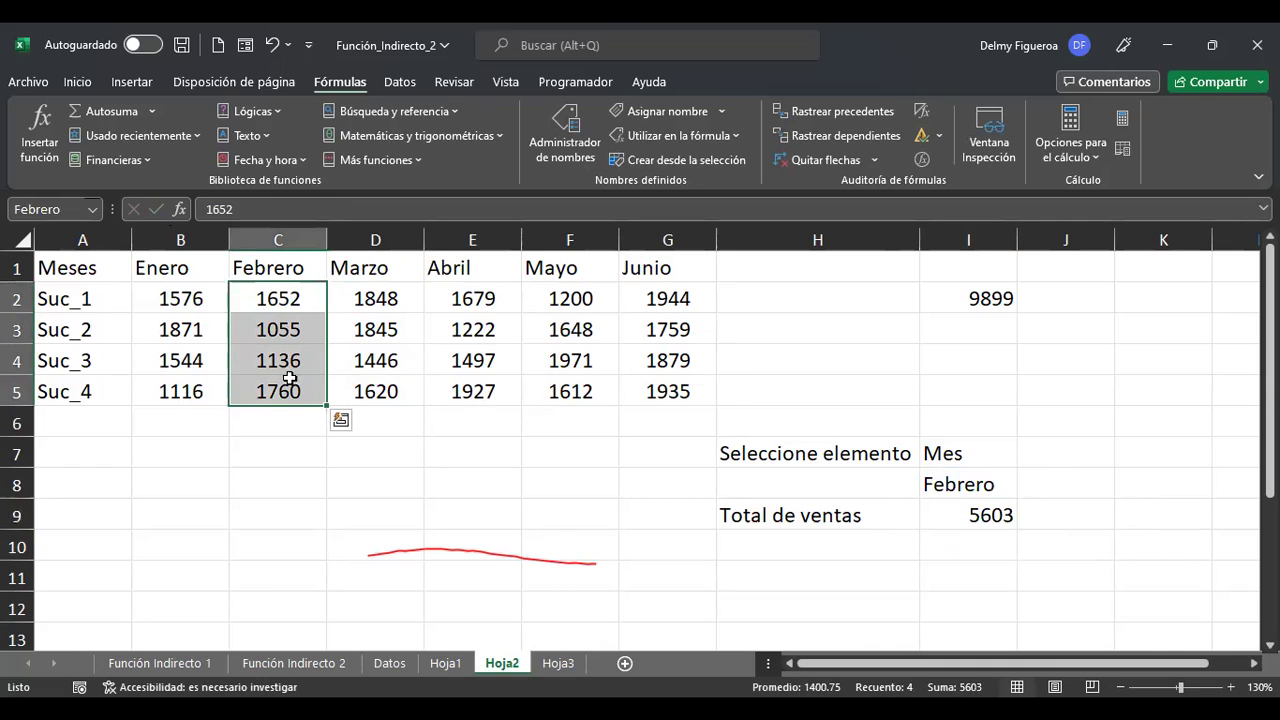
# Choose Abril from the dependent list in I8 and compare the total with the sales in E2:E5.
pyautogui.click(978, 488)
pyautogui.click(1027, 490)
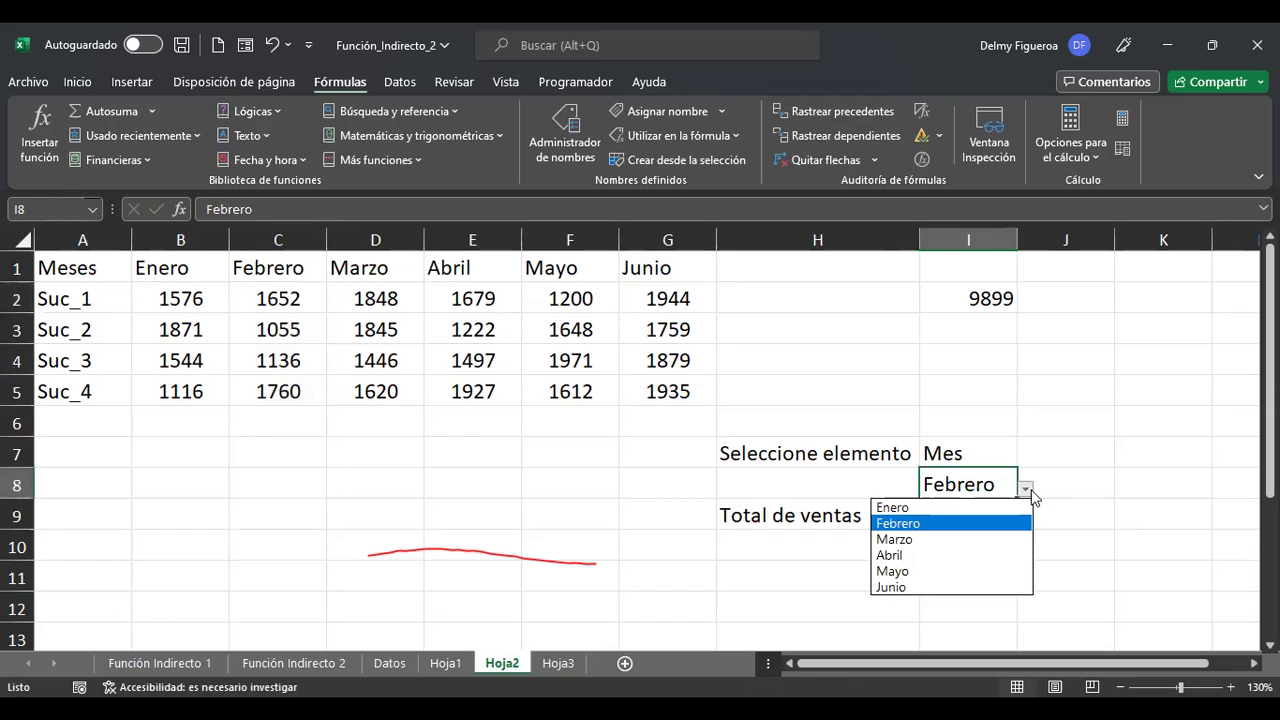
pyautogui.click(942, 555)
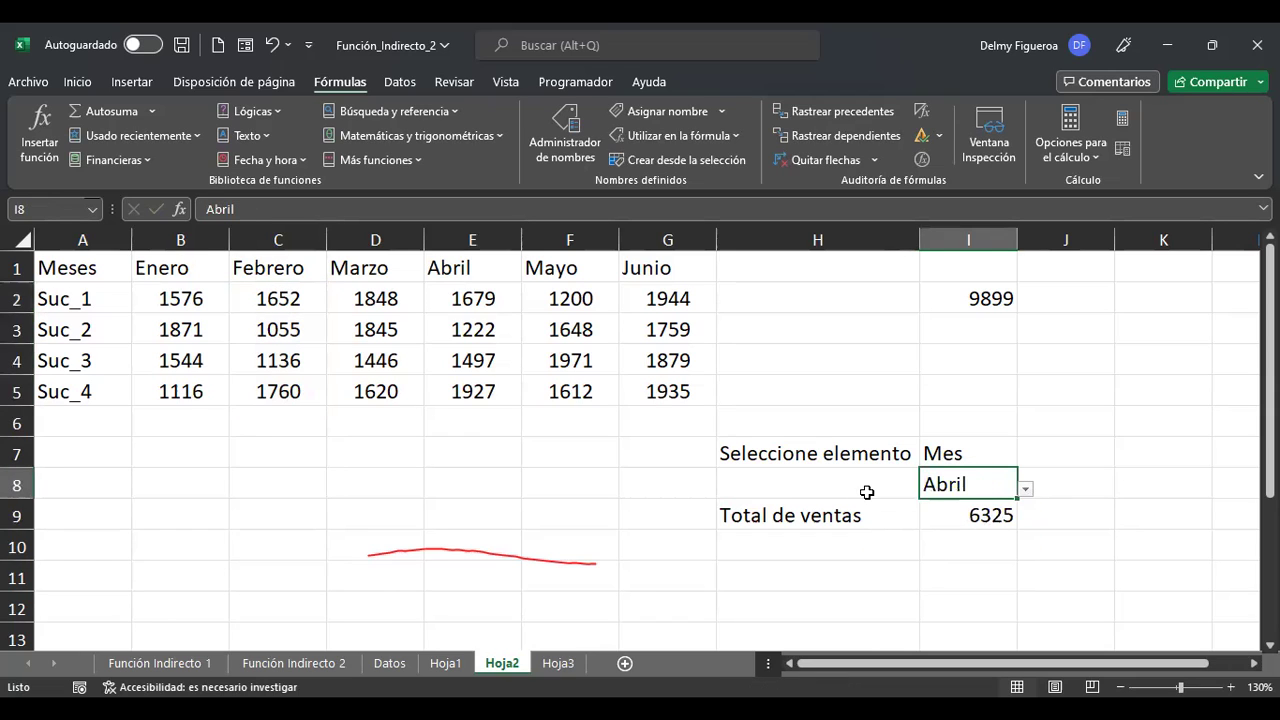
pyautogui.moveTo(492, 301); pyautogui.dragTo(494, 396)
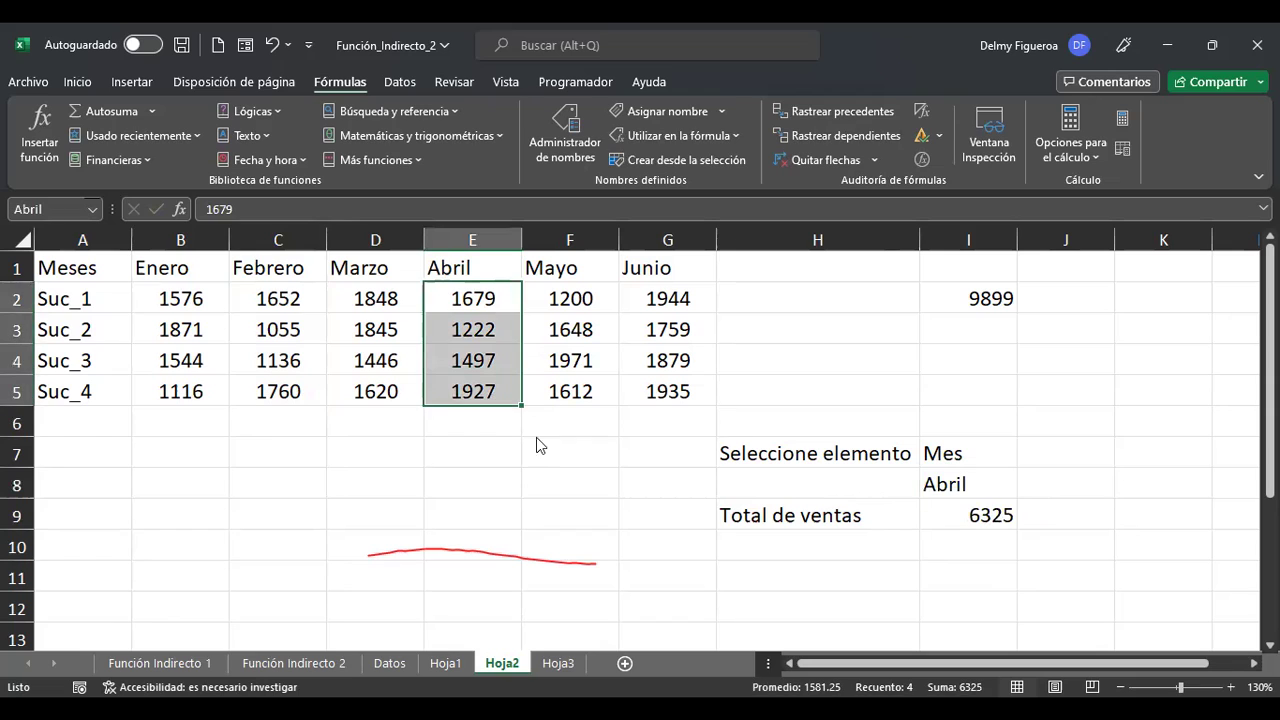
# Change the element in I7 to Sucursal, choose Suc_2 in I8 and compare the total with B3:G3.
pyautogui.click(960, 454)
pyautogui.click(1025, 458)
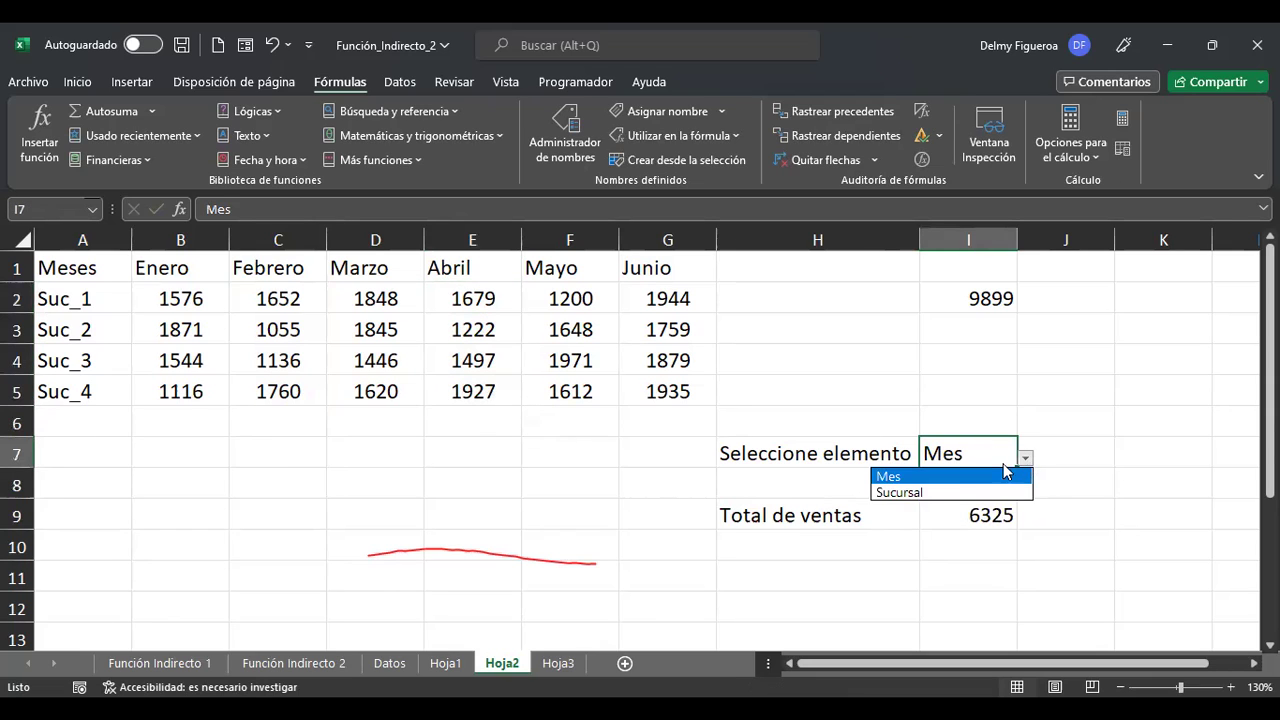
pyautogui.click(939, 492)
pyautogui.click(944, 484)
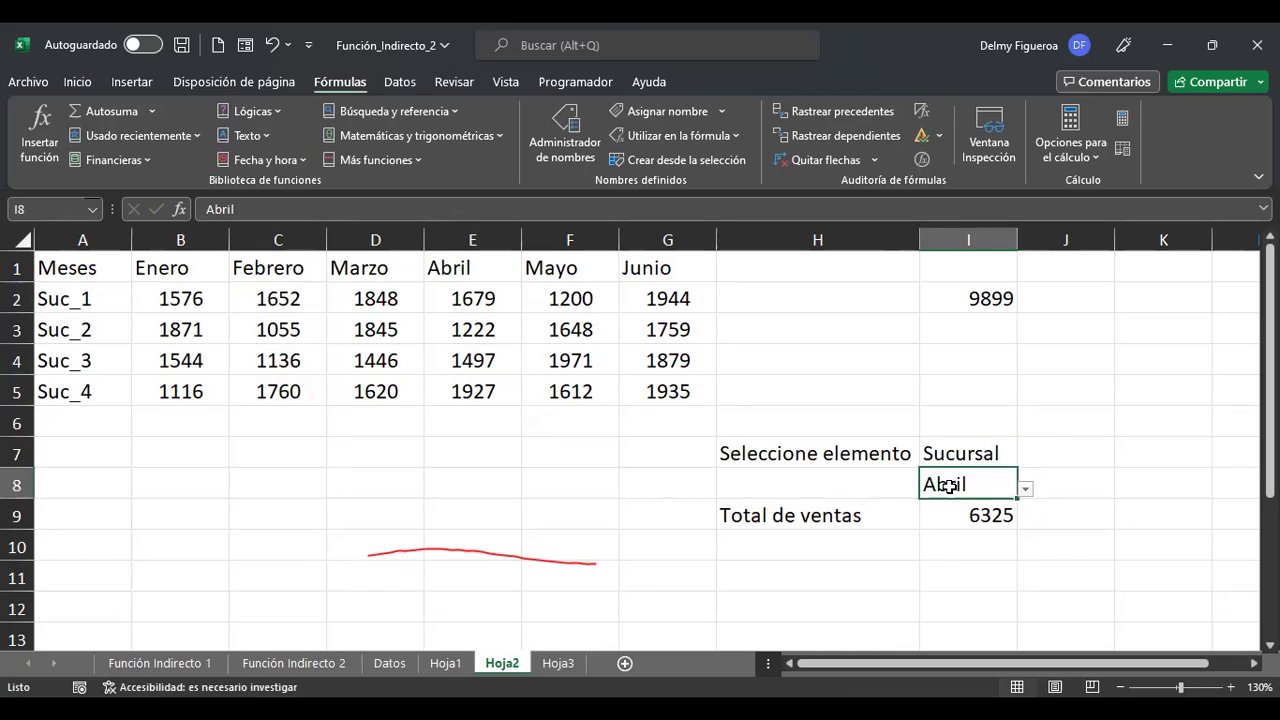
pyautogui.click(1025, 489)
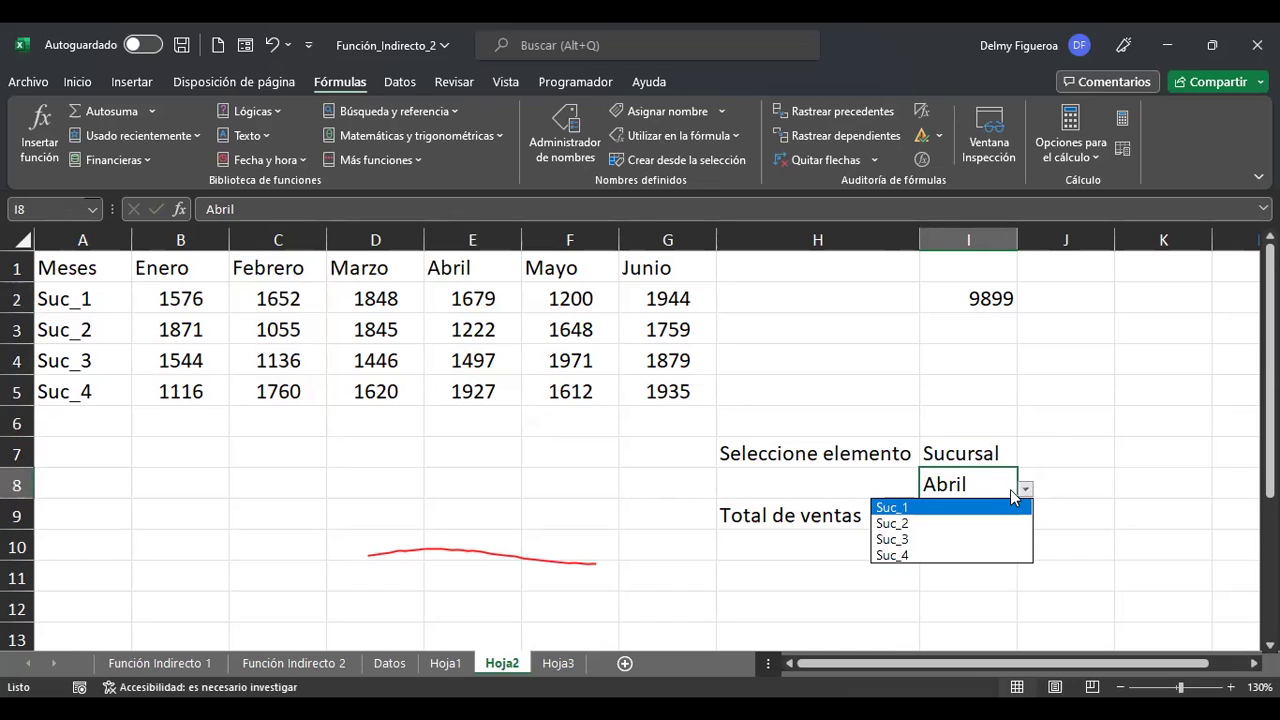
pyautogui.click(921, 524)
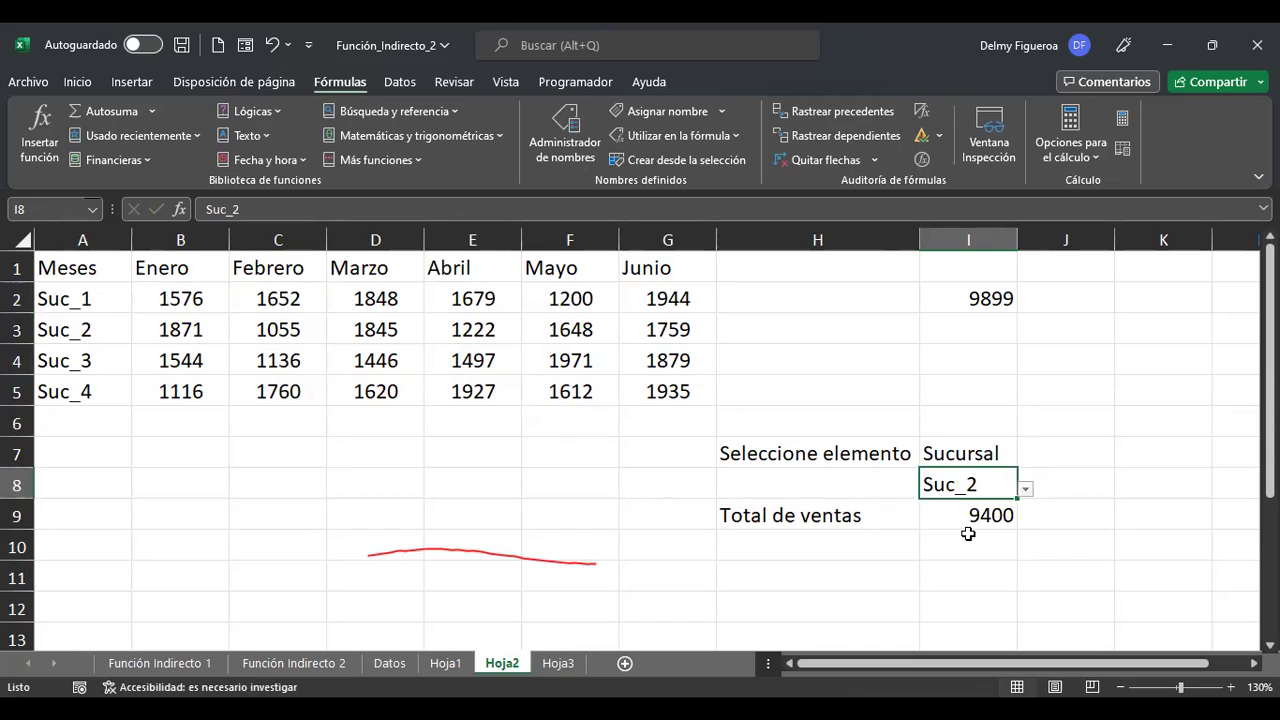
pyautogui.moveTo(186, 330); pyautogui.dragTo(700, 345)
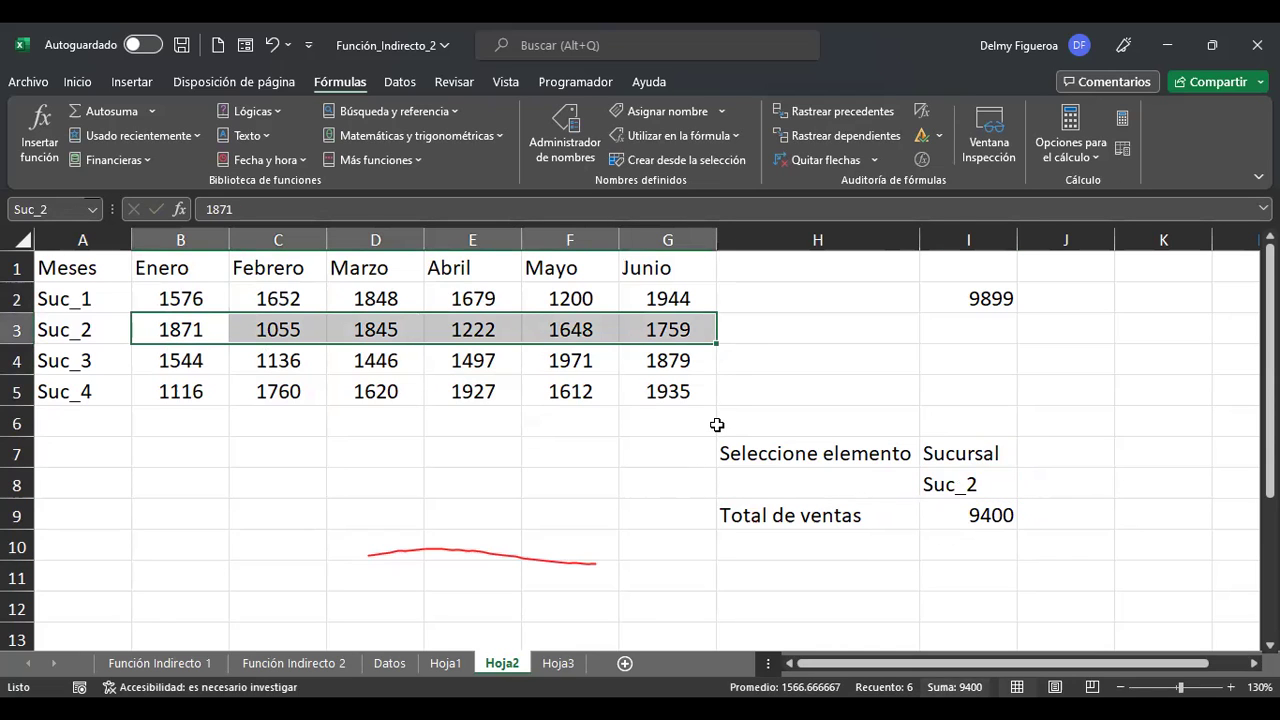
# Choose Suc_4 from the dependent list in I8 and compare the total with the sales in B5:G5.
pyautogui.click(975, 492)
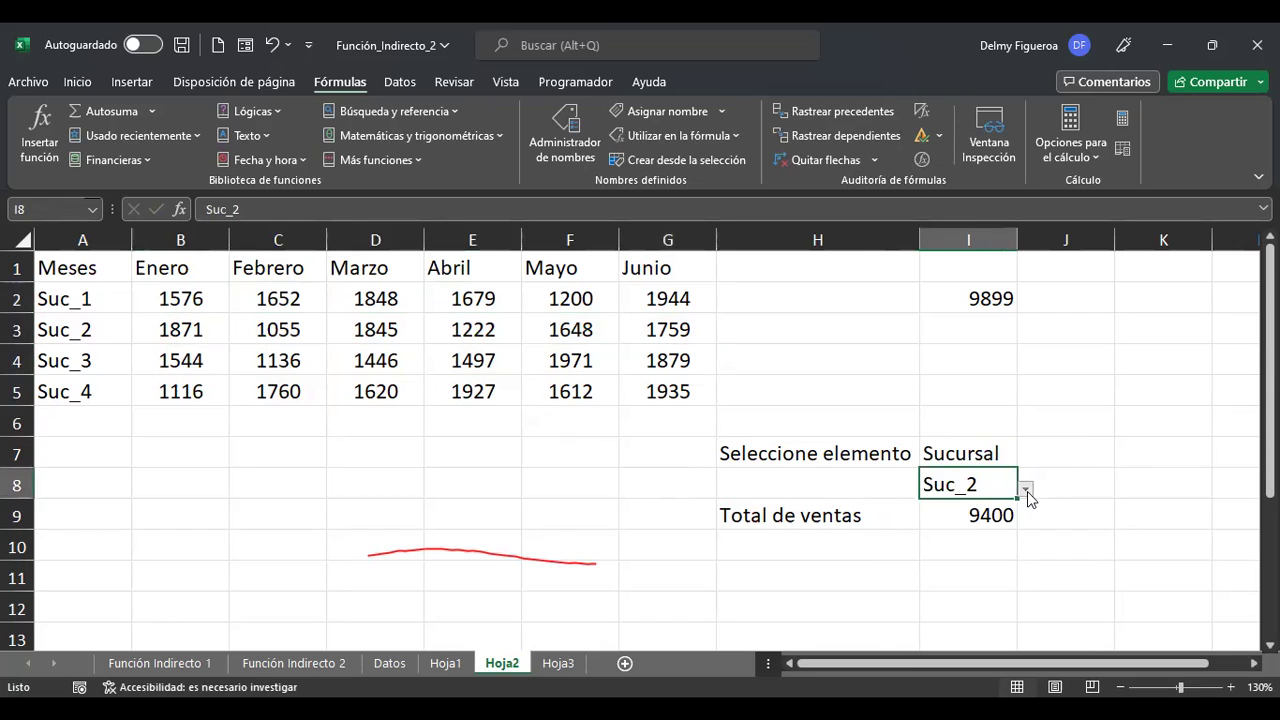
pyautogui.click(1025, 489)
pyautogui.click(906, 556)
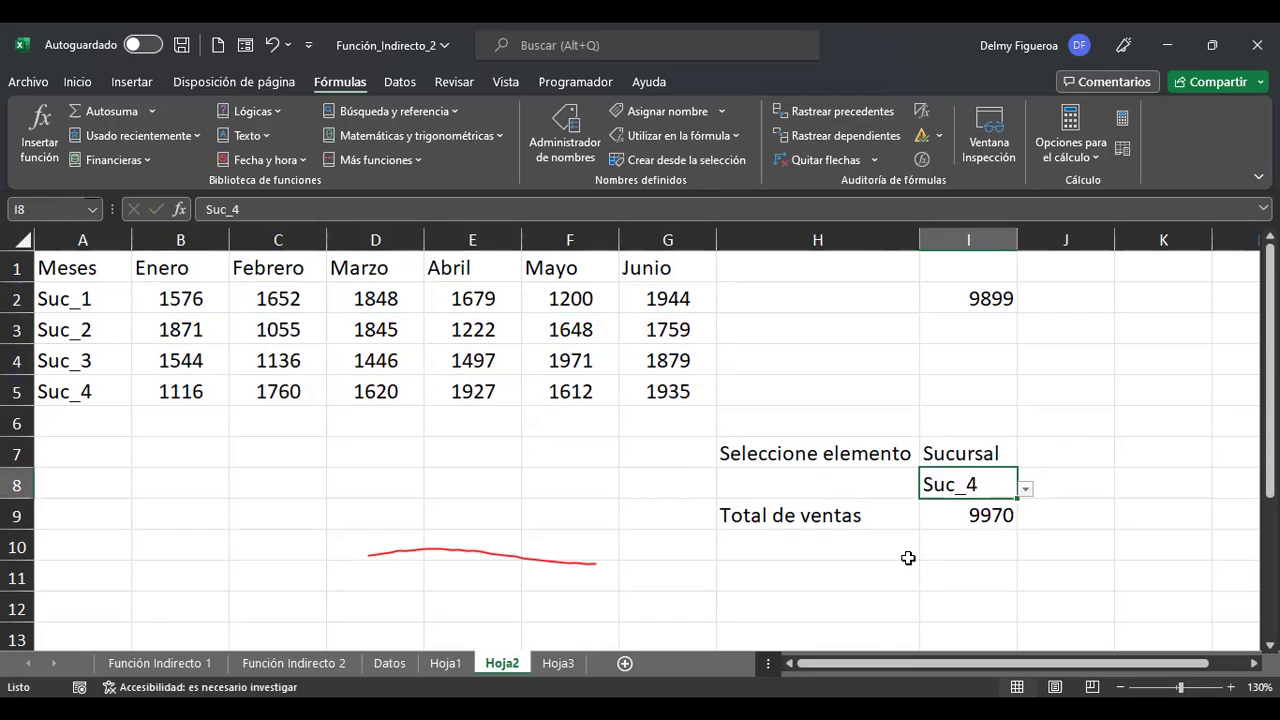
pyautogui.click(180, 394)
pyautogui.moveTo(378, 392); pyautogui.dragTo(646, 391)
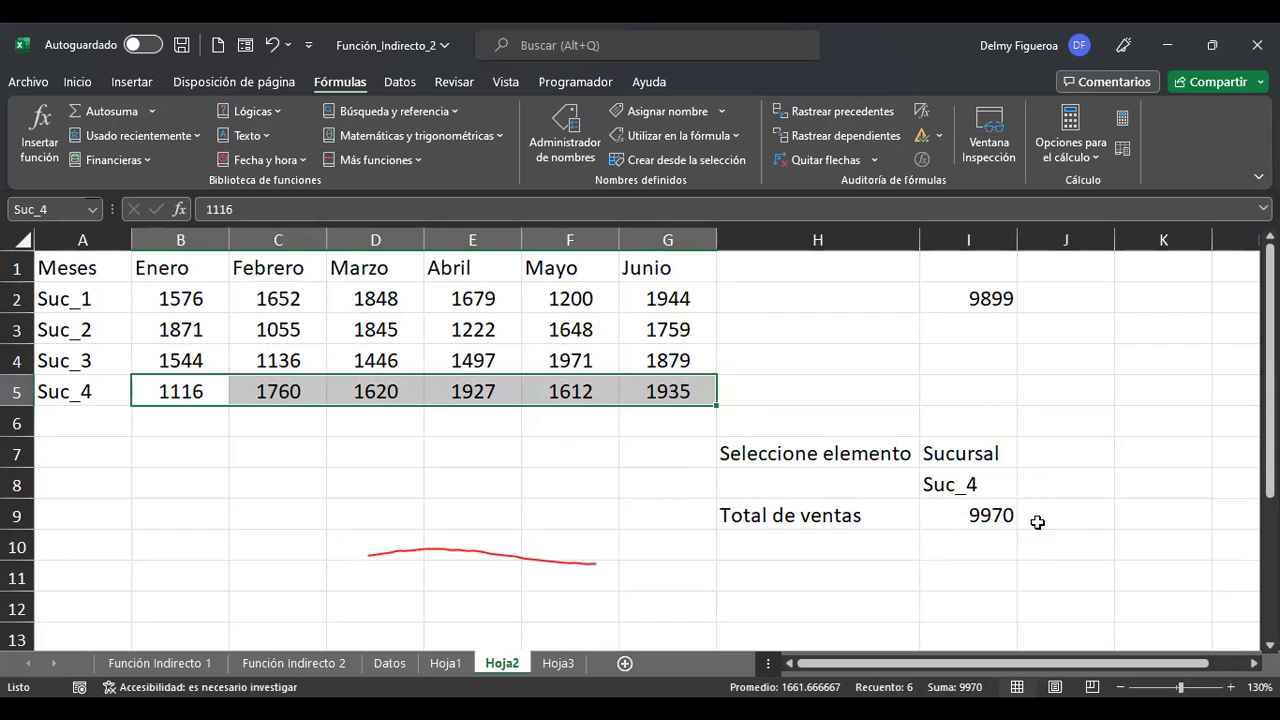
pyautogui.click(992, 453)
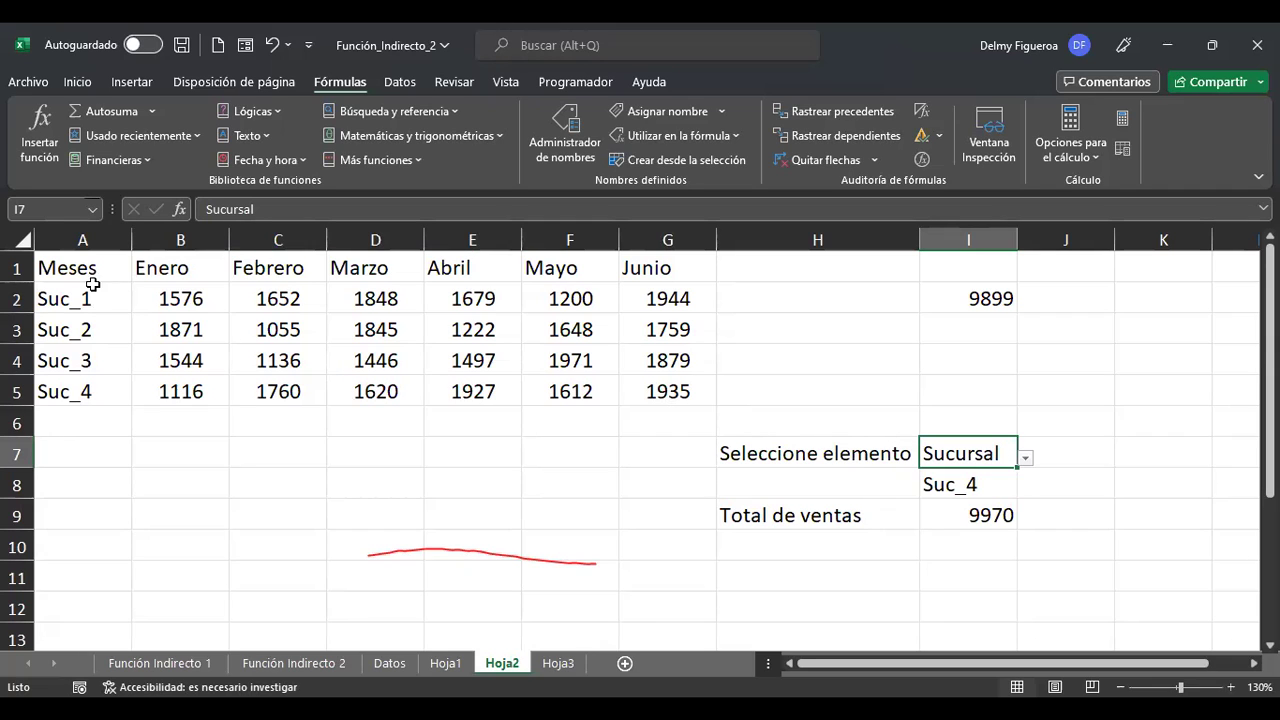
pyautogui.click(209, 296)
pyautogui.click(298, 264)
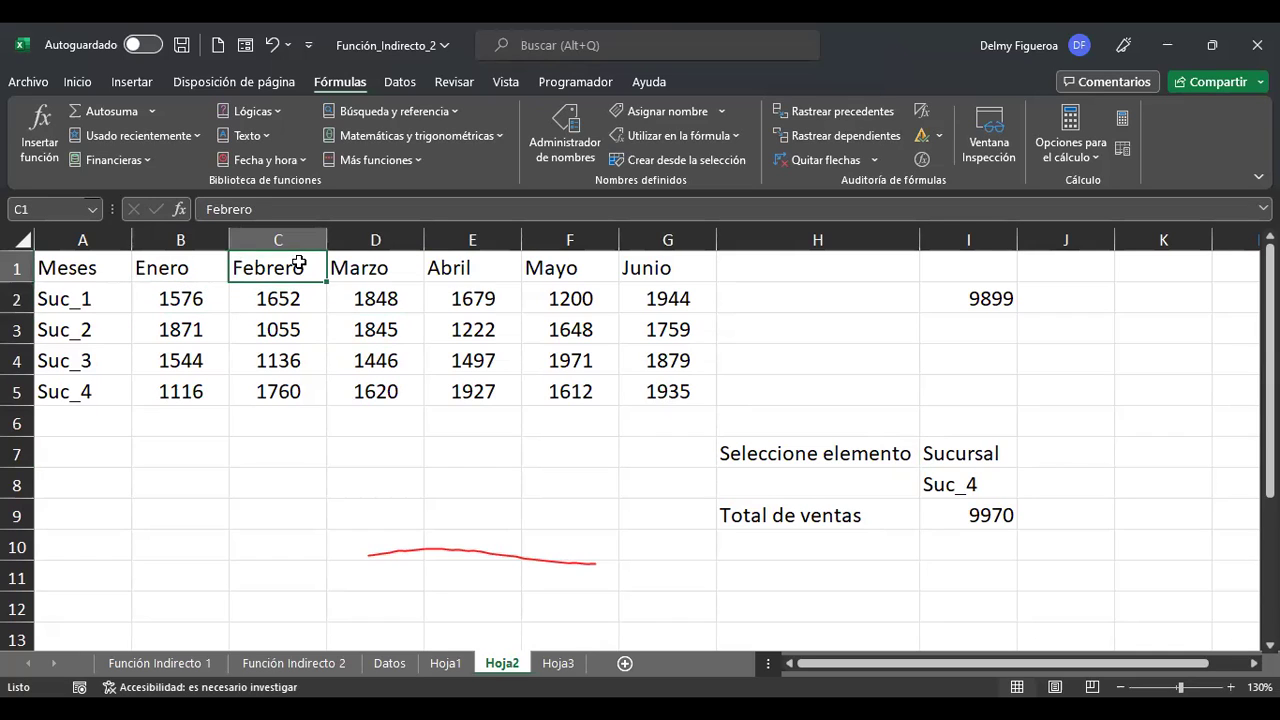
# Review the element list in I7, the branch selection in I8 and the total formula in I9.
pyautogui.click(985, 454)
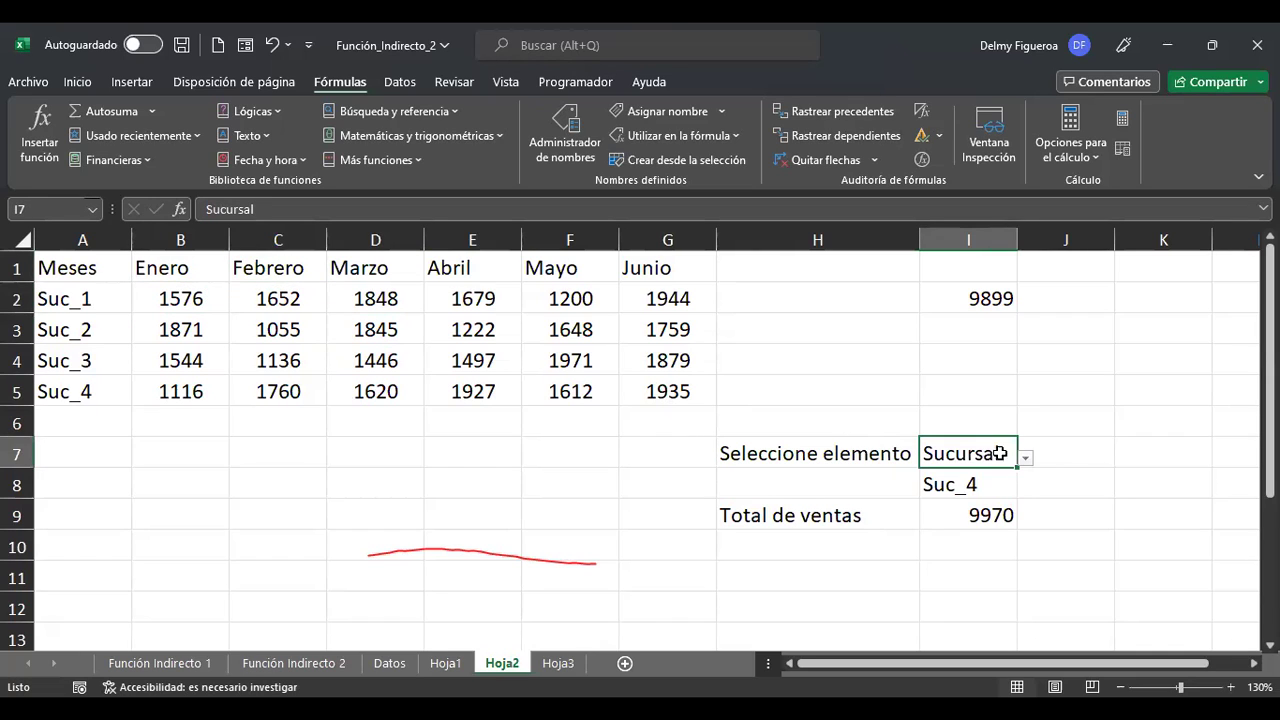
pyautogui.click(1025, 460)
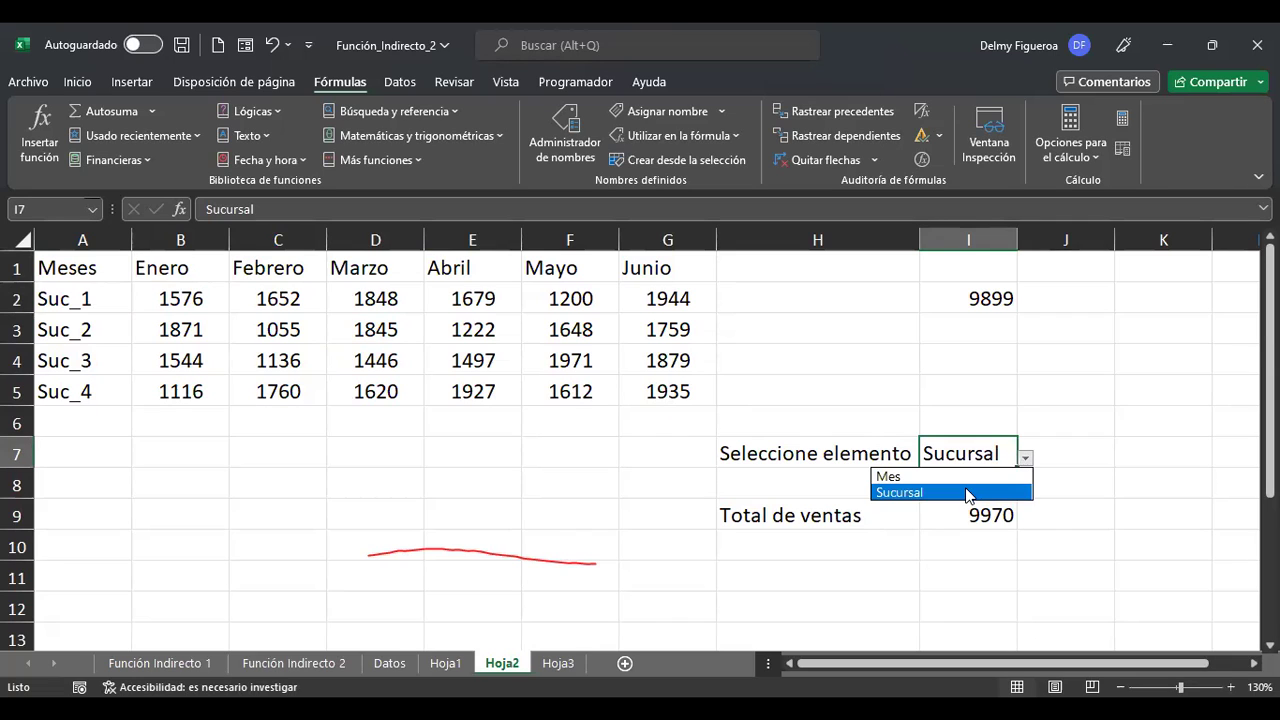
pyautogui.click(1140, 480)
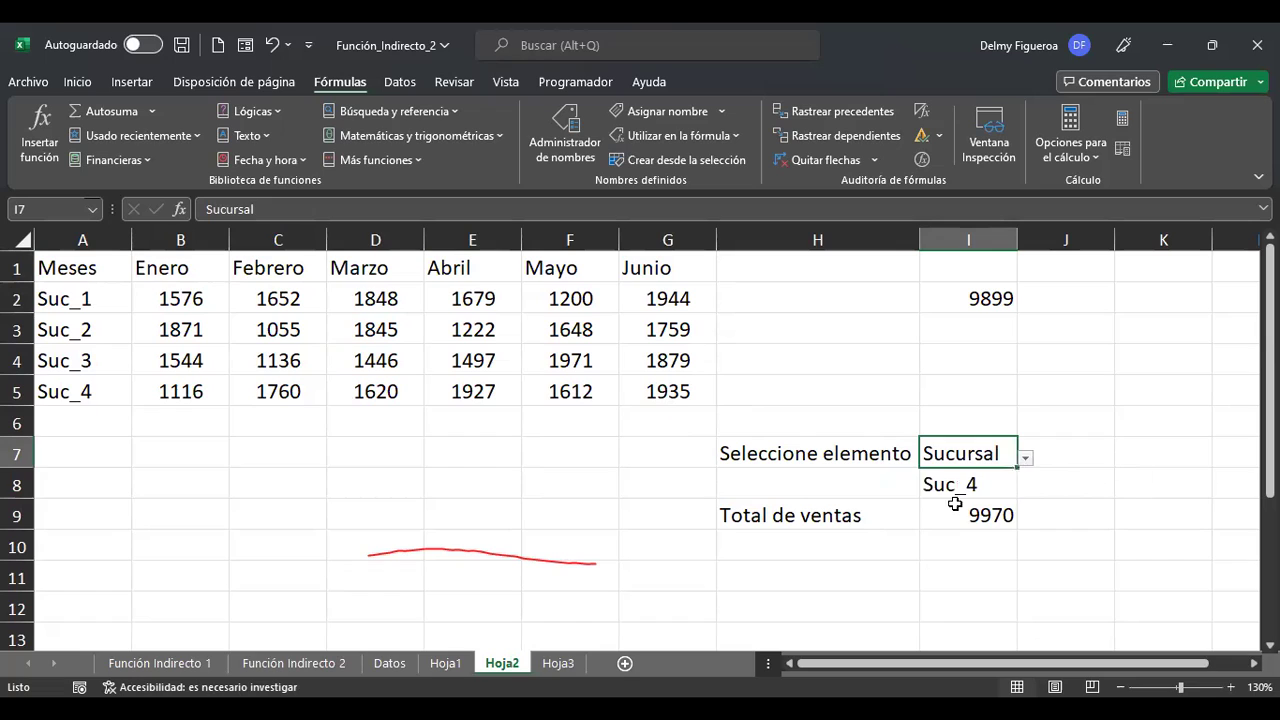
pyautogui.click(955, 513)
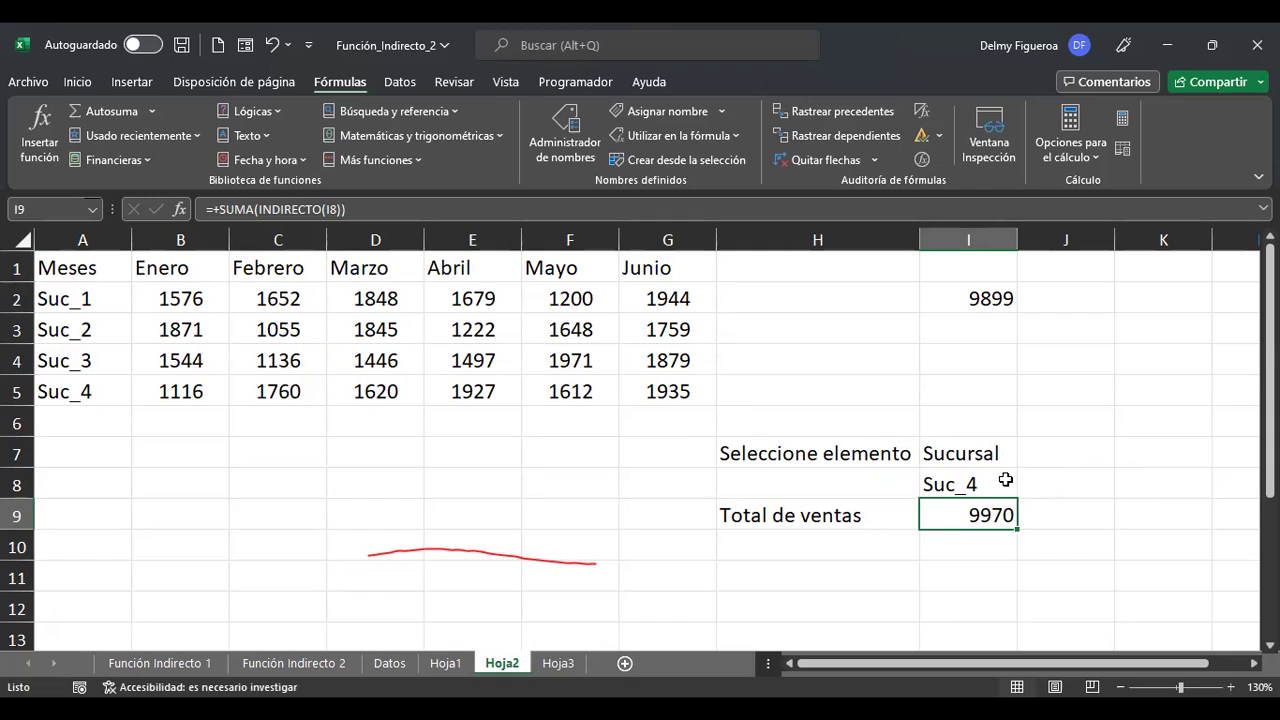
pyautogui.click(988, 482)
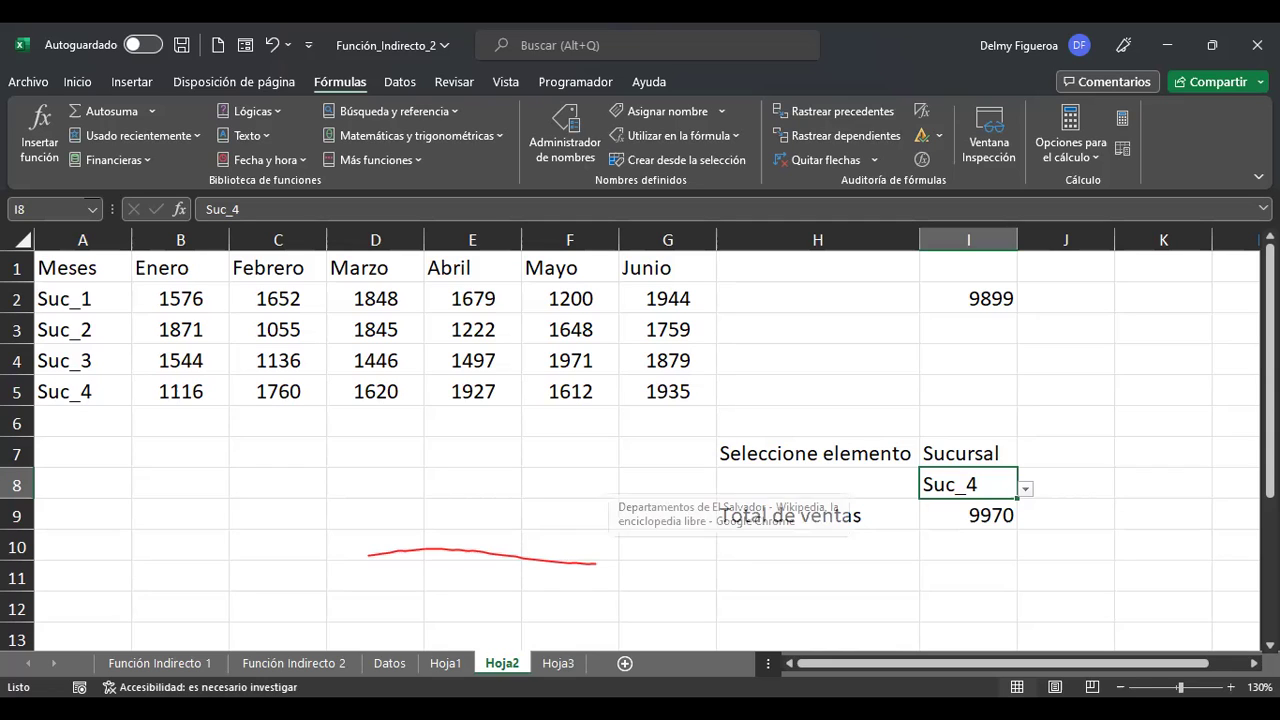
pyautogui.click(466, 456)
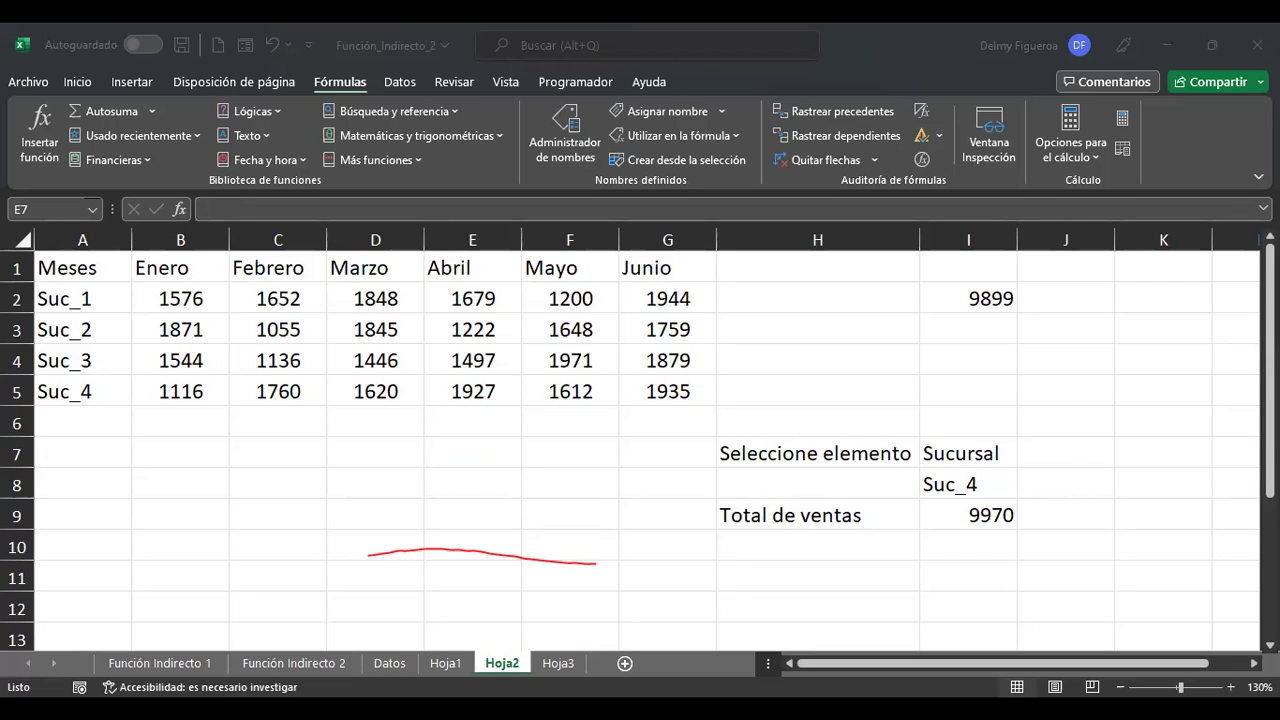
pyautogui.click(617, 517)
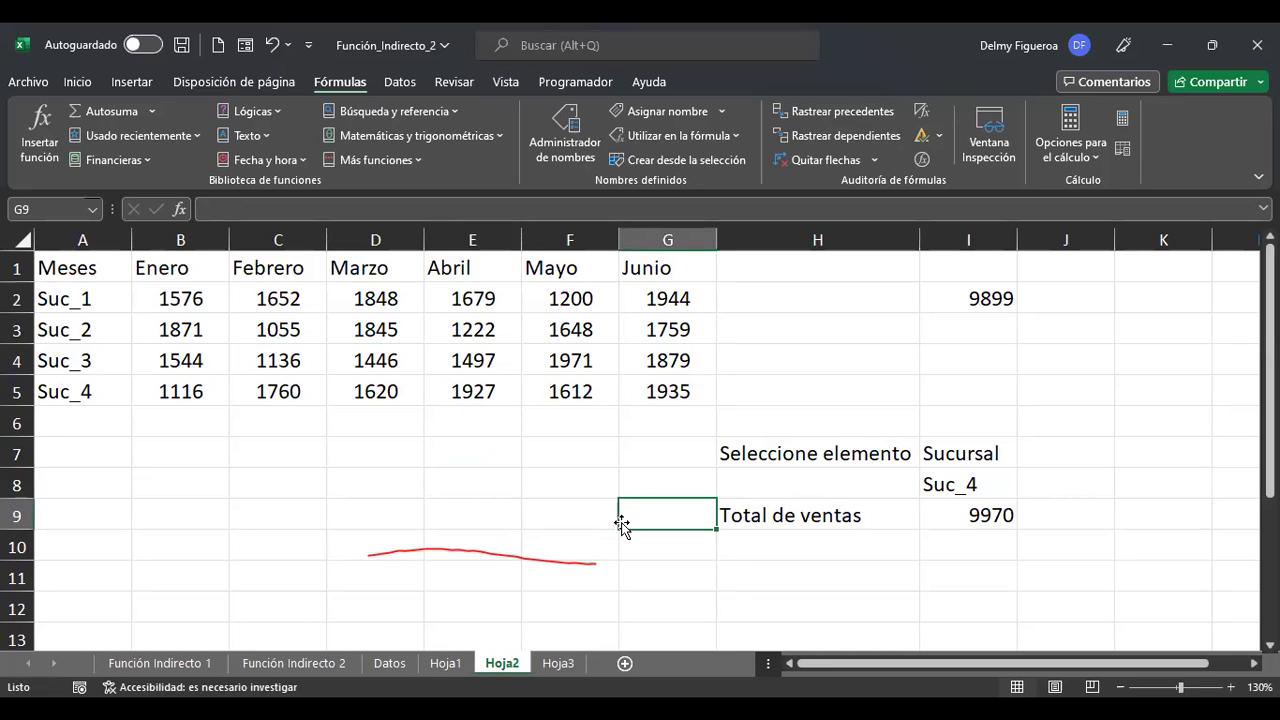
# Add a blank worksheet after Hoja3 and select all of its cells.
pyautogui.hotkey('ctrl', 'pagedown')
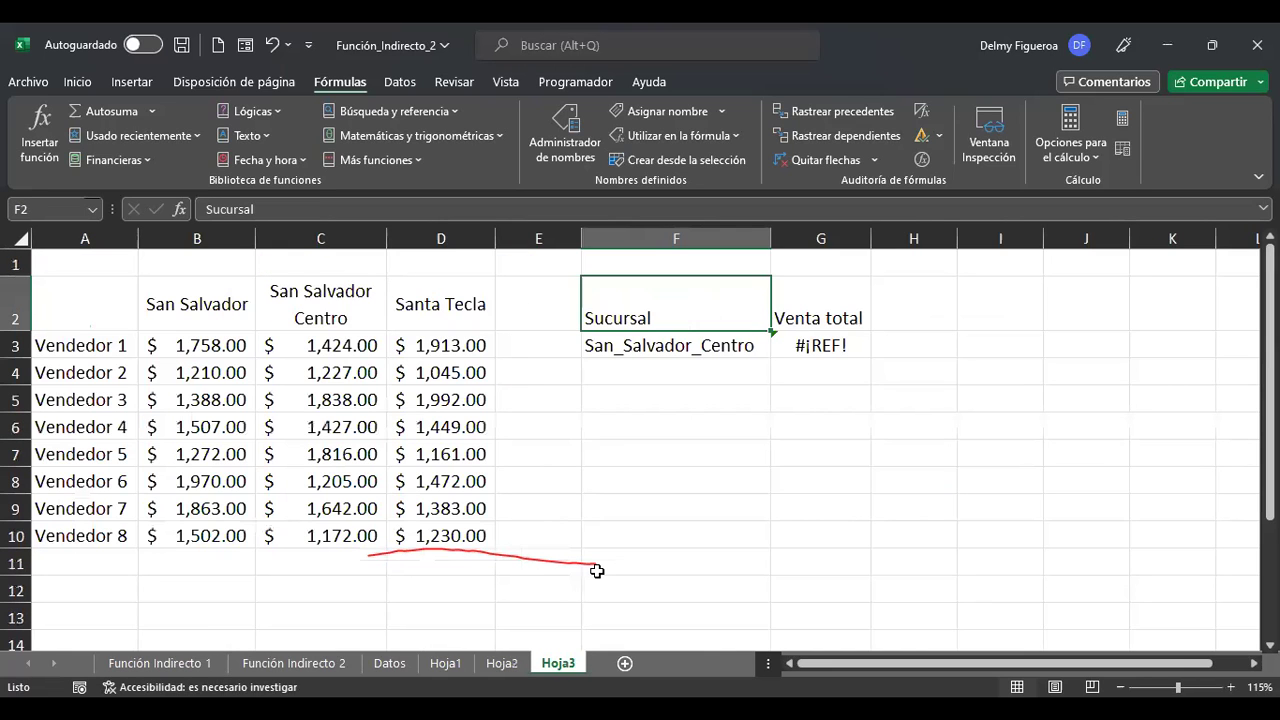
pyautogui.hotkey('shift', 'F11')
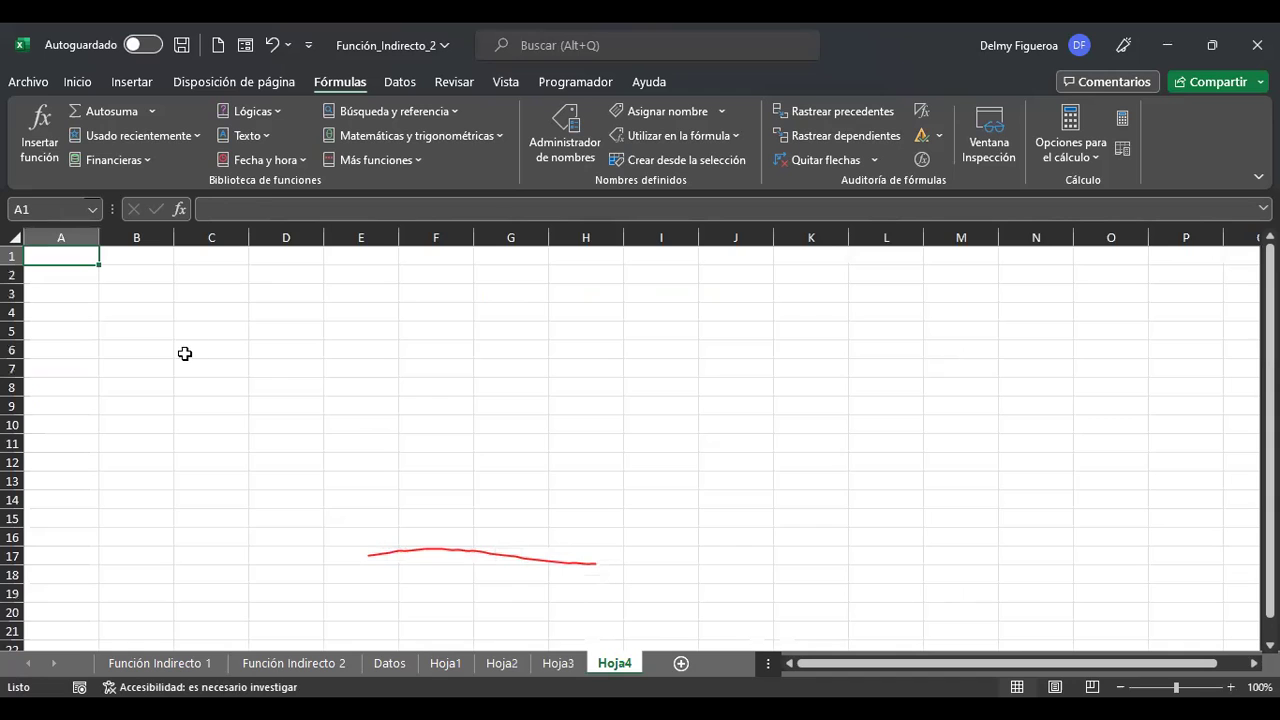
pyautogui.click(10, 236)
pyautogui.scroll(5, 386, 471)
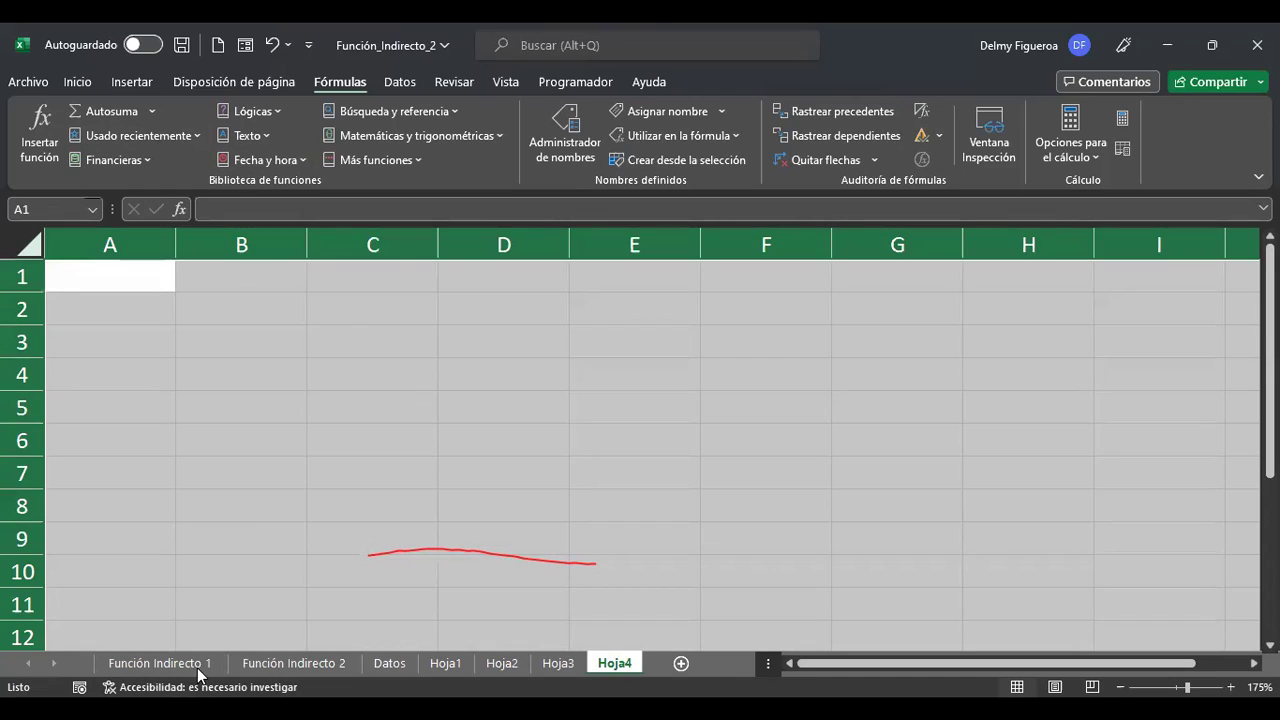
# Look through the Datos, Hoja1, Hoja2 and Hoja3 sheets, ending on the blank Hoja4.
pyautogui.click(390, 663)
pyautogui.click(446, 663)
pyautogui.click(502, 663)
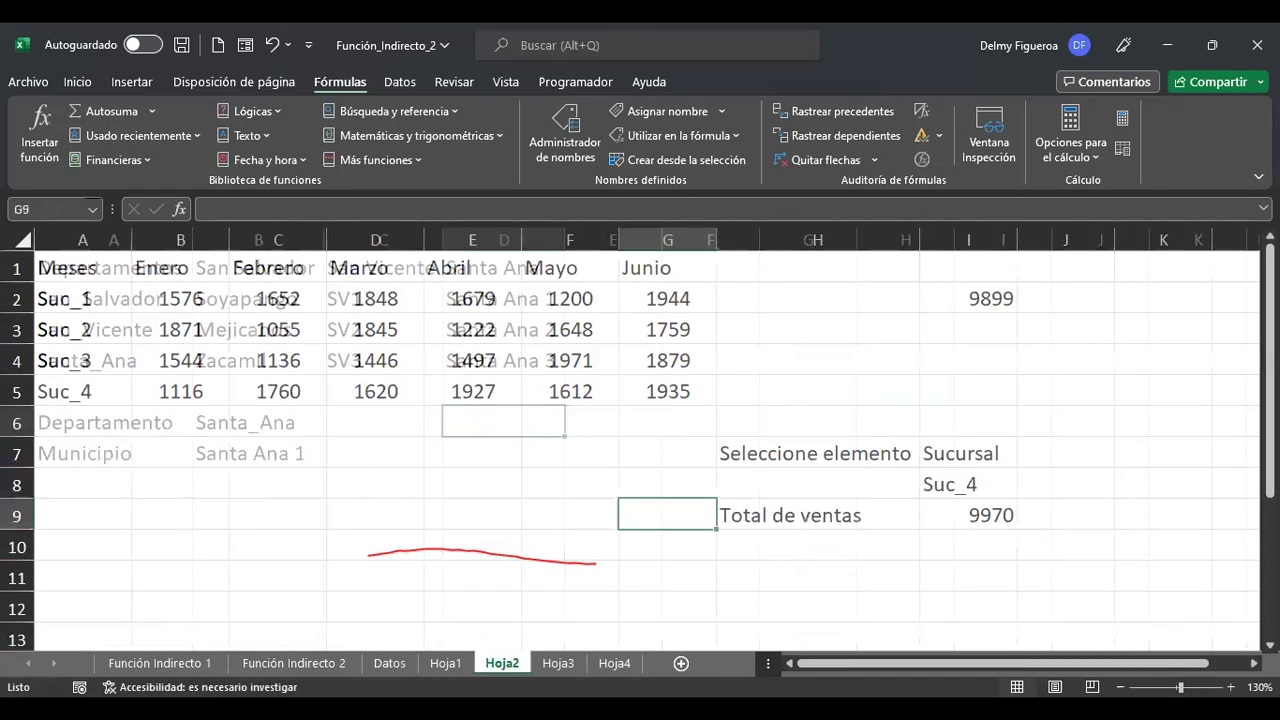
pyautogui.click(558, 663)
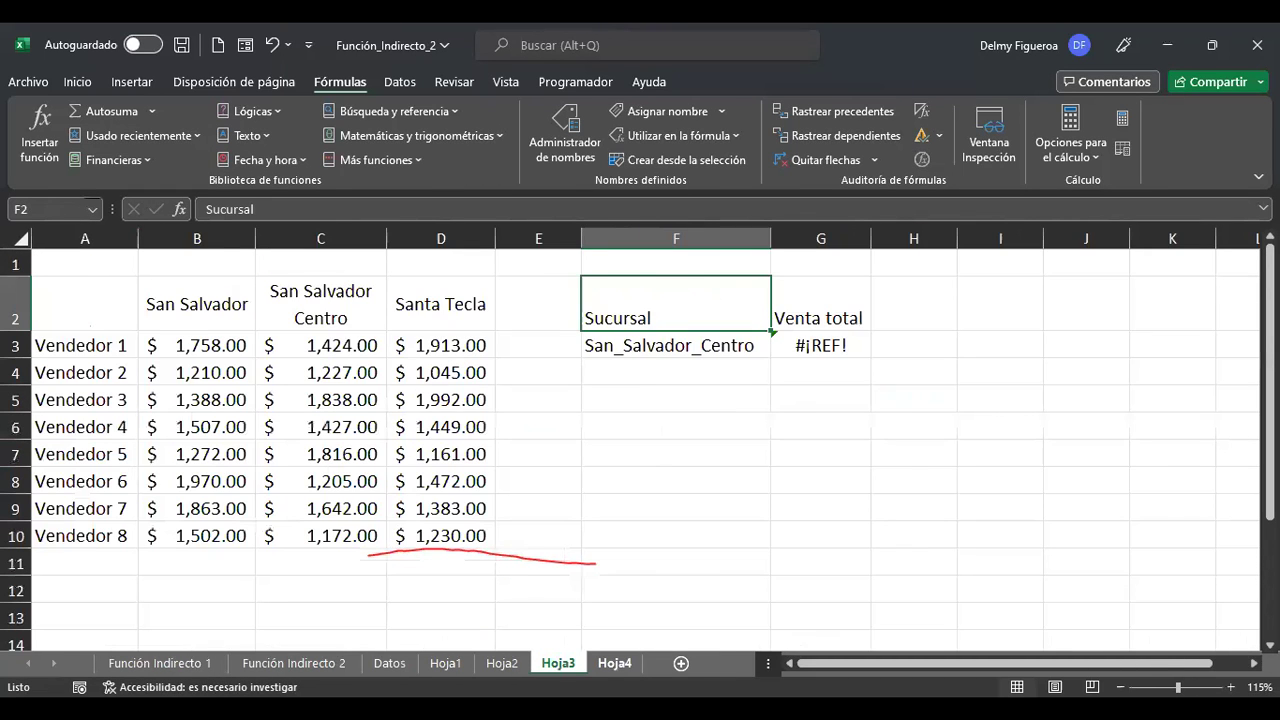
pyautogui.click(614, 663)
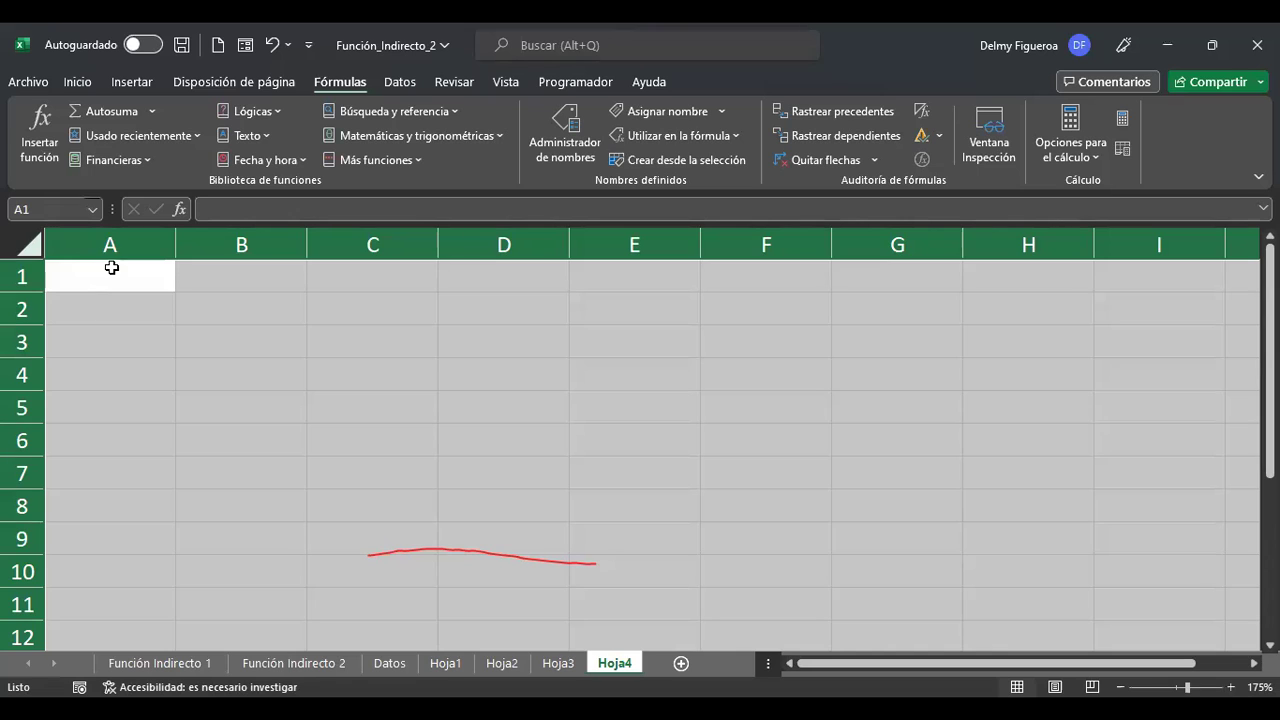
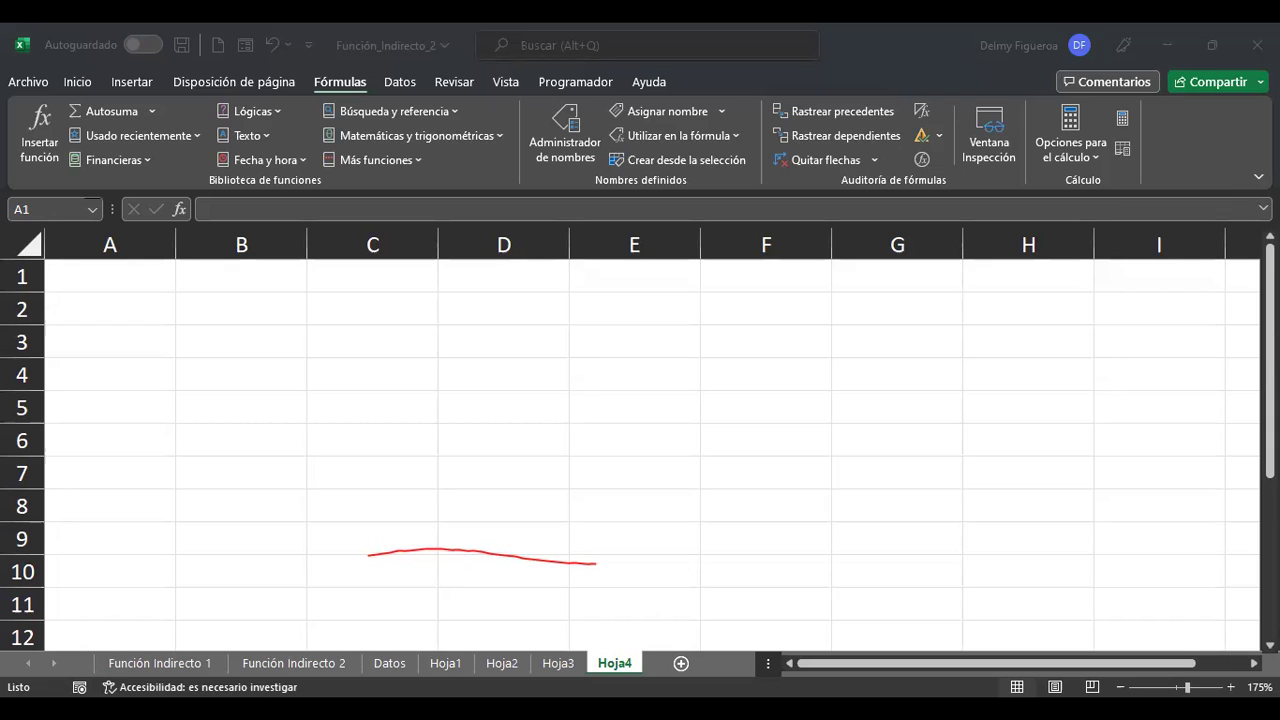
# Copy the sellers and San Salvador sales in A2:B10 of Hoja3 into Hoja4 starting at A1.
pyautogui.hotkey('ctrl', 'pageup')
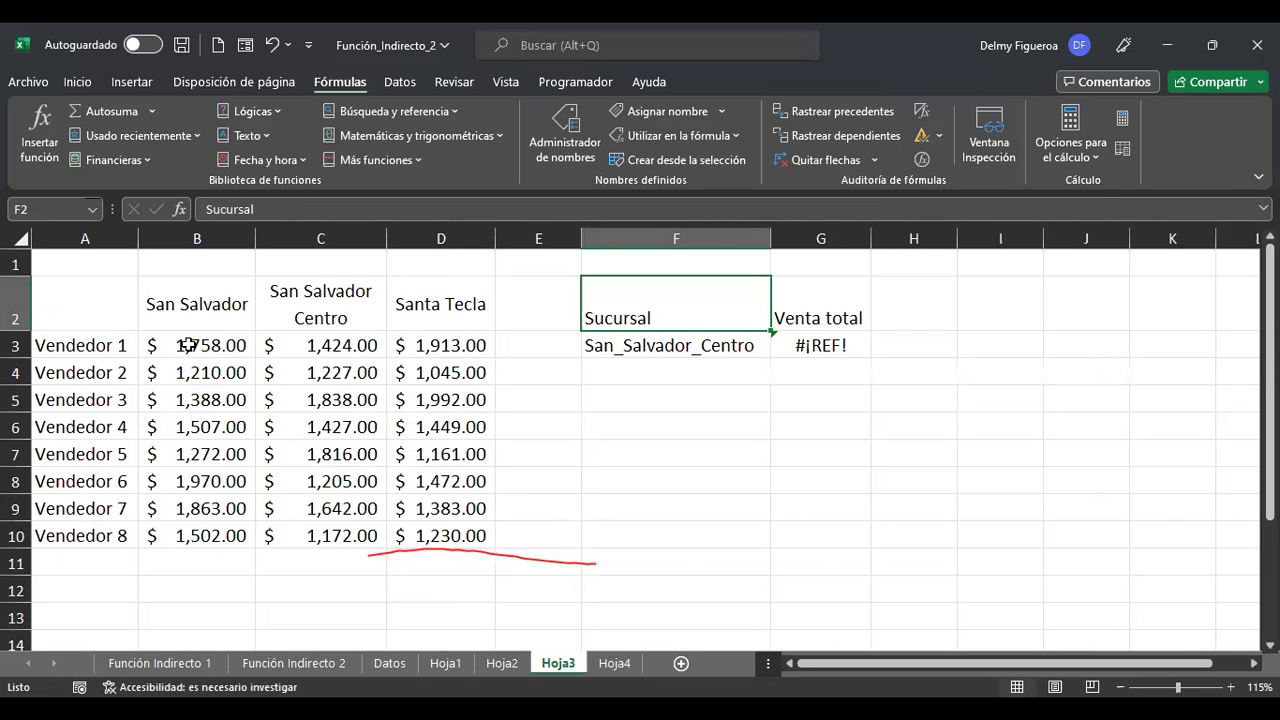
pyautogui.moveTo(108, 318); pyautogui.dragTo(209, 530)
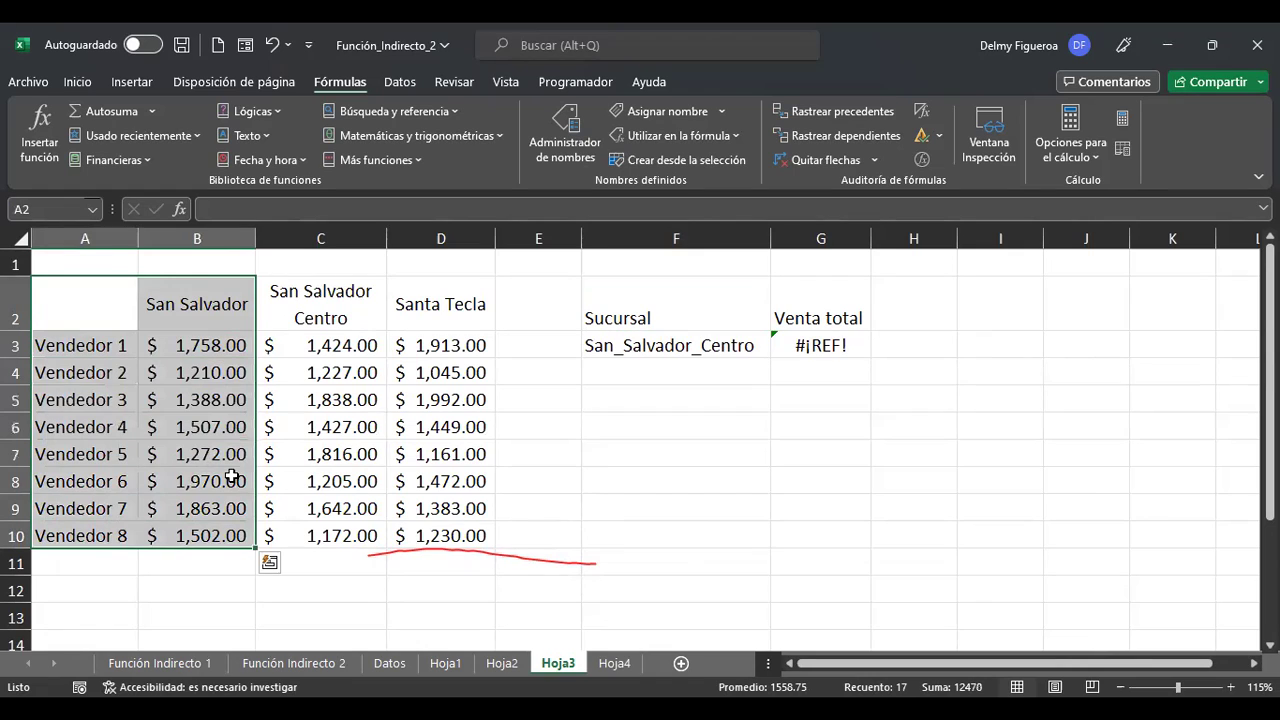
pyautogui.hotkey('ctrl', 'c')
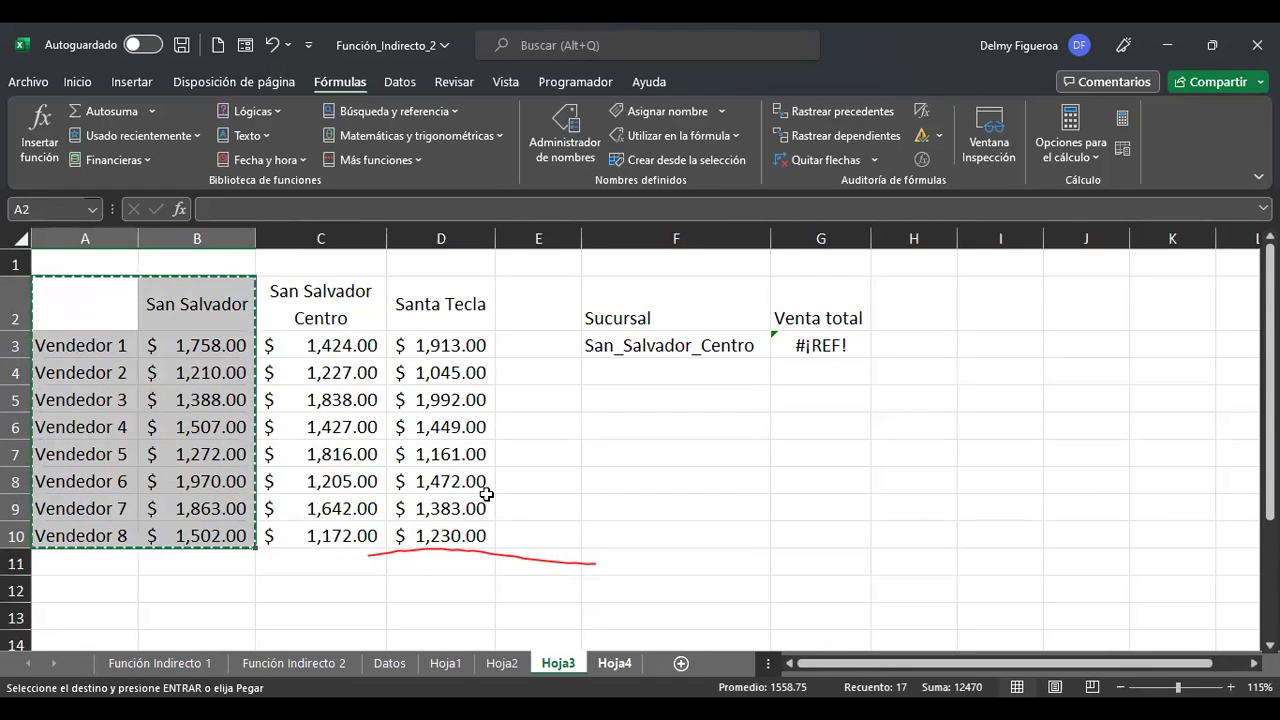
pyautogui.hotkey('ctrl', 'pagedown')
pyautogui.hotkey('ctrl', 'v')
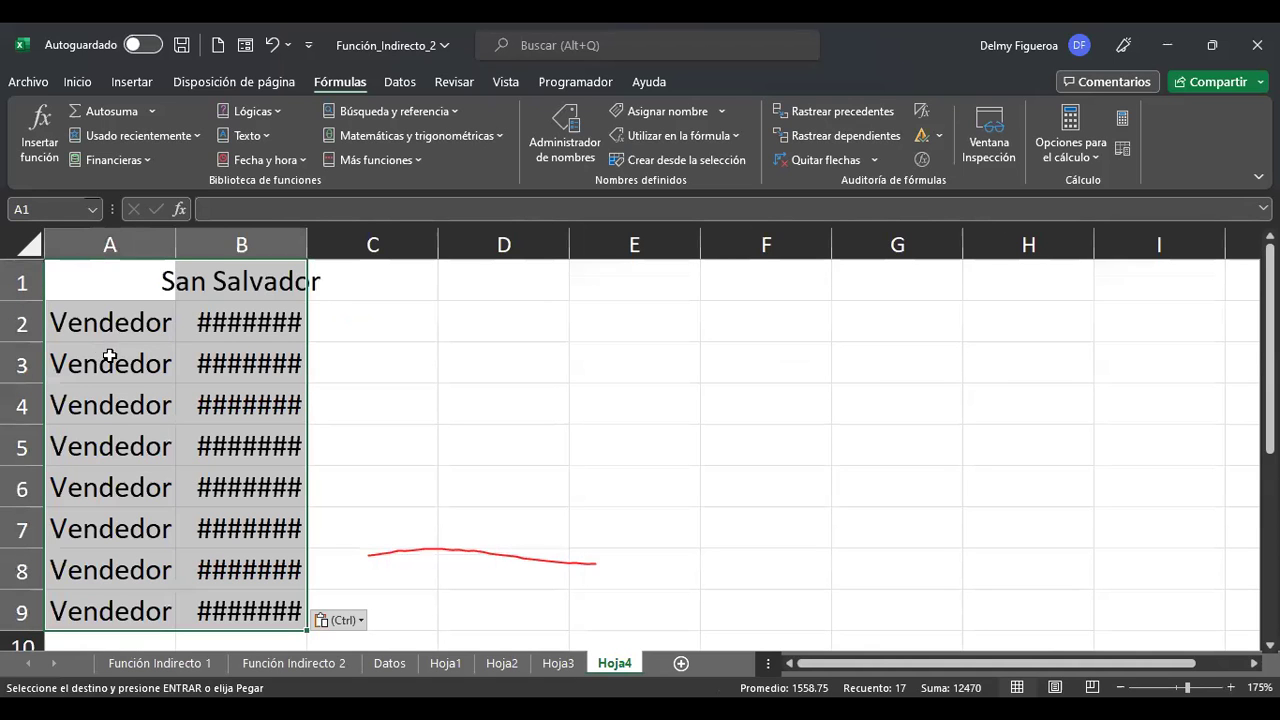
# Autofit the widths of columns B and A so the sales amounts and seller names fit.
pyautogui.click(249, 325)
pyautogui.doubleClick(306, 240)
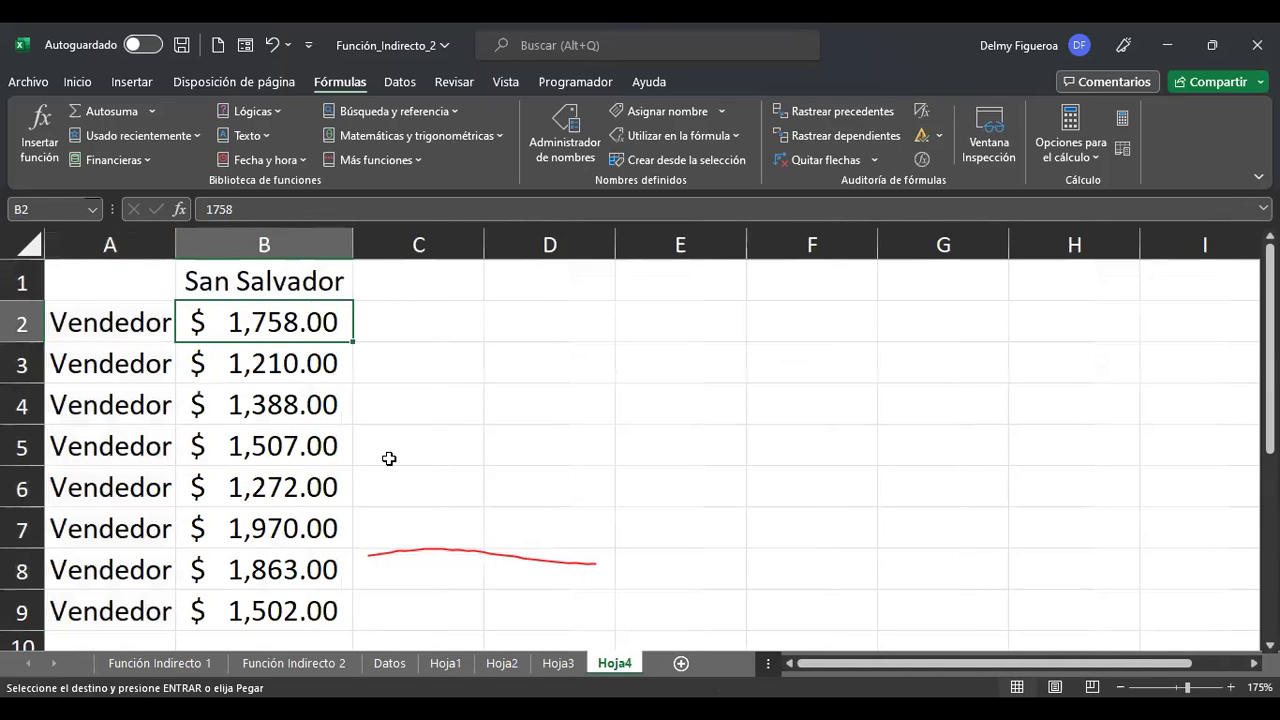
pyautogui.scroll(1, 389, 457)
pyautogui.doubleClick(193, 248)
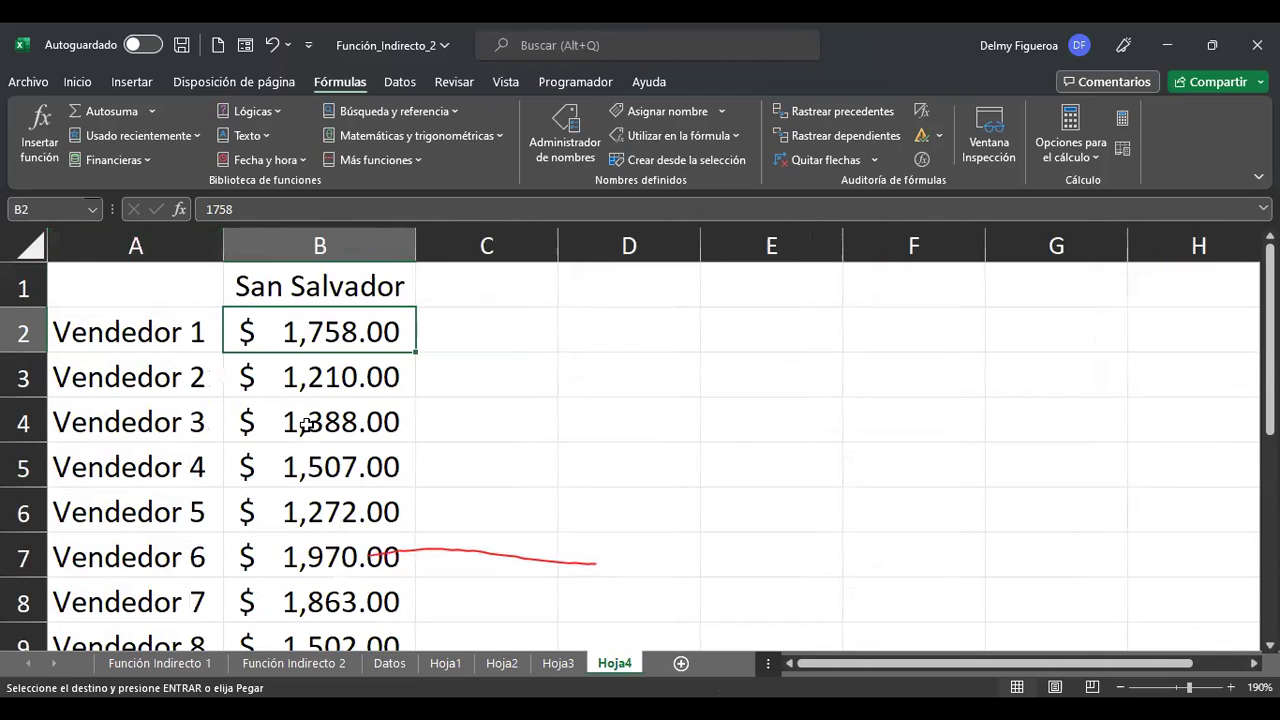
pyautogui.scroll(-2, 306, 426)
# Replace the San Salvador header in B1 with Venta.
pyautogui.click(268, 270)
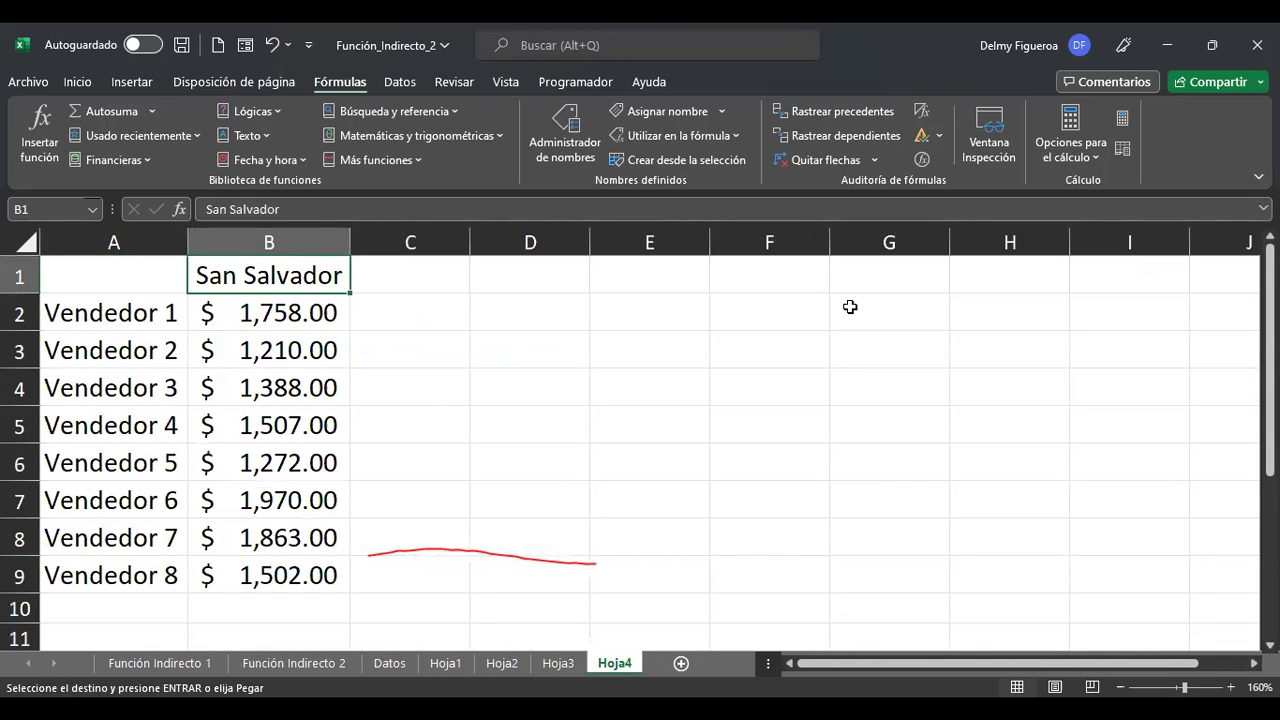
pyautogui.press('Escape')
pyautogui.write('Venta')
pyautogui.press('Return')
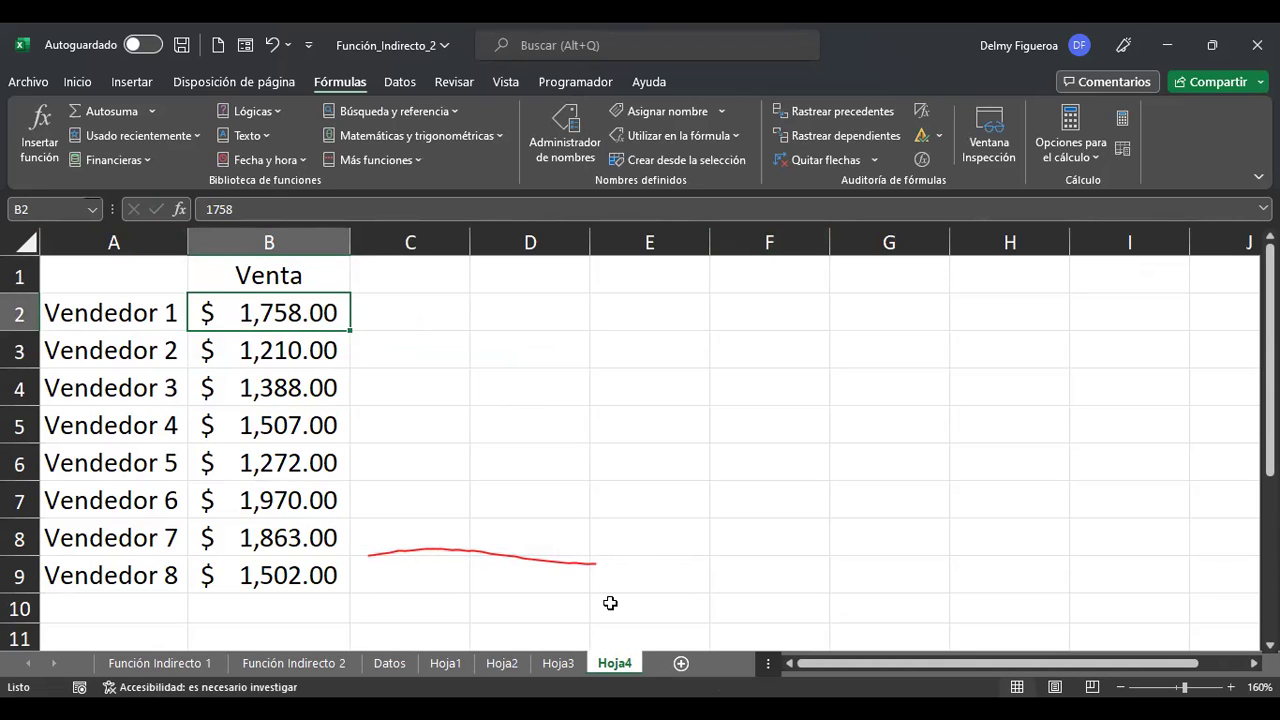
# Rename the Hoja4 sheet as San Salvador.
pyautogui.hotkey('alt', 'h')
pyautogui.press('o')
pyautogui.press('r')
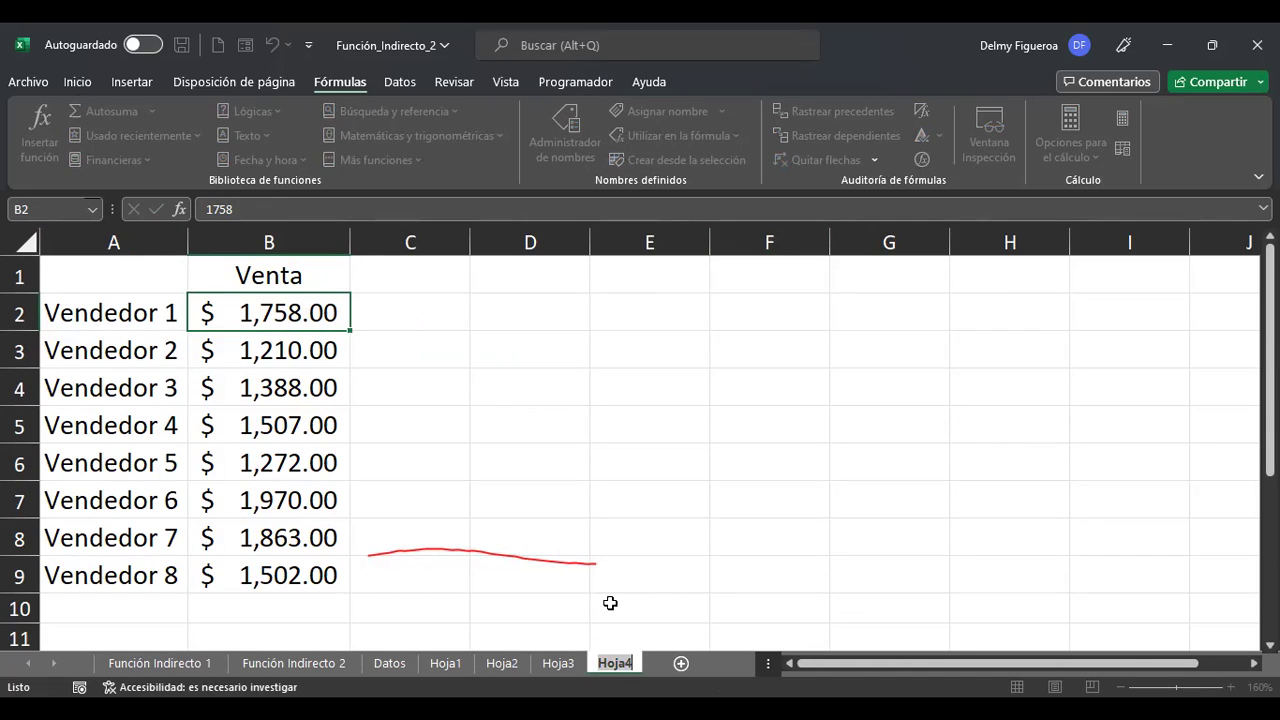
pyautogui.write('San Salvador')
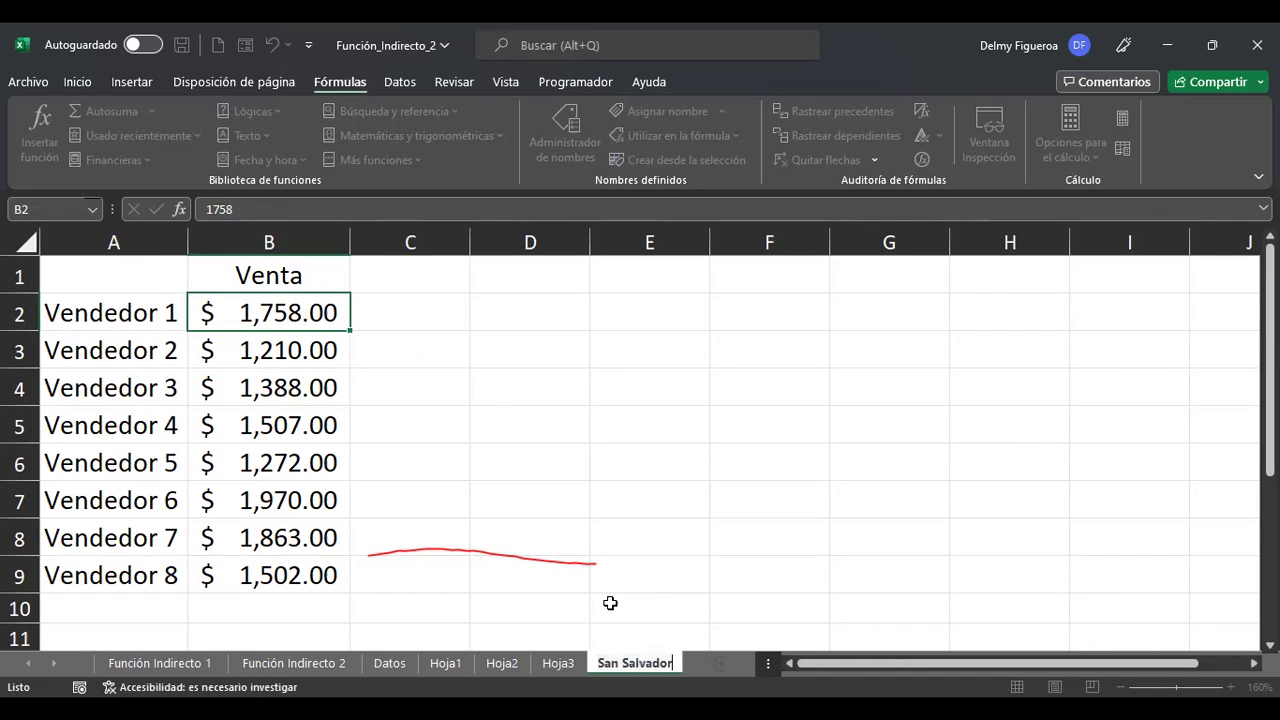
pyautogui.press('Return')
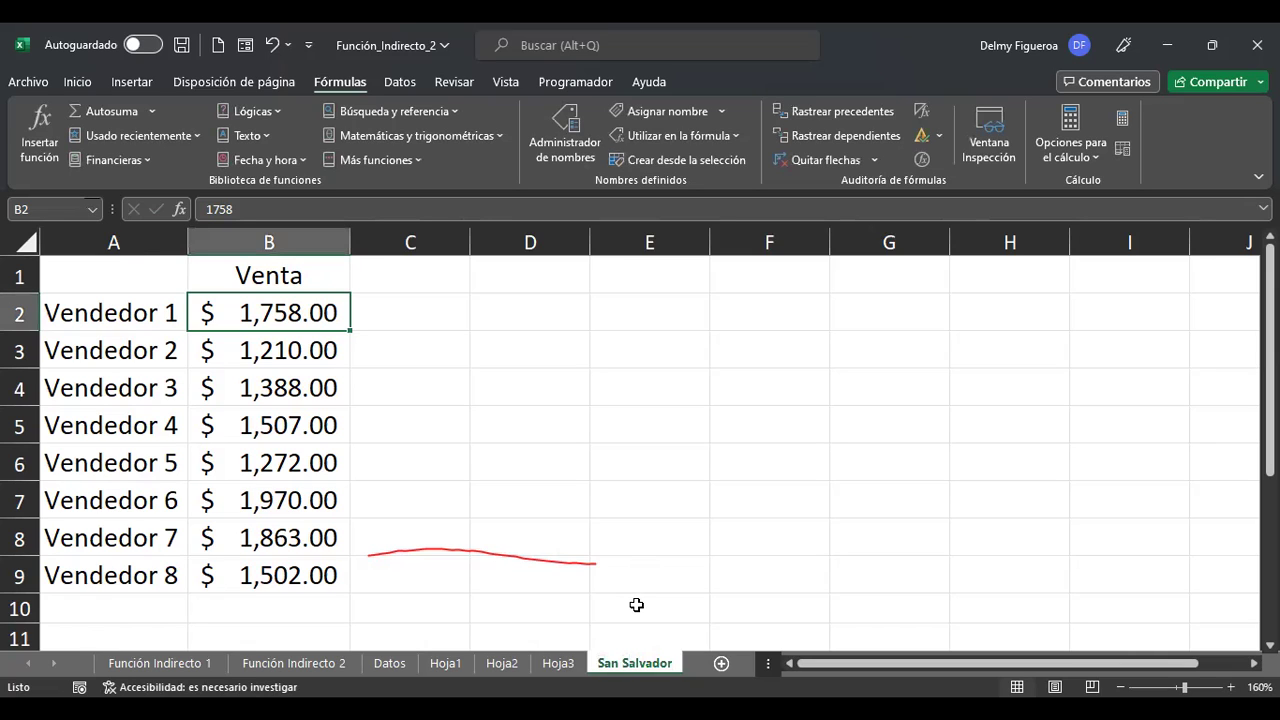
# Create a copy of the San Salvador sheet in this workbook, placed before San Salvador.
pyautogui.rightClick(632, 663)
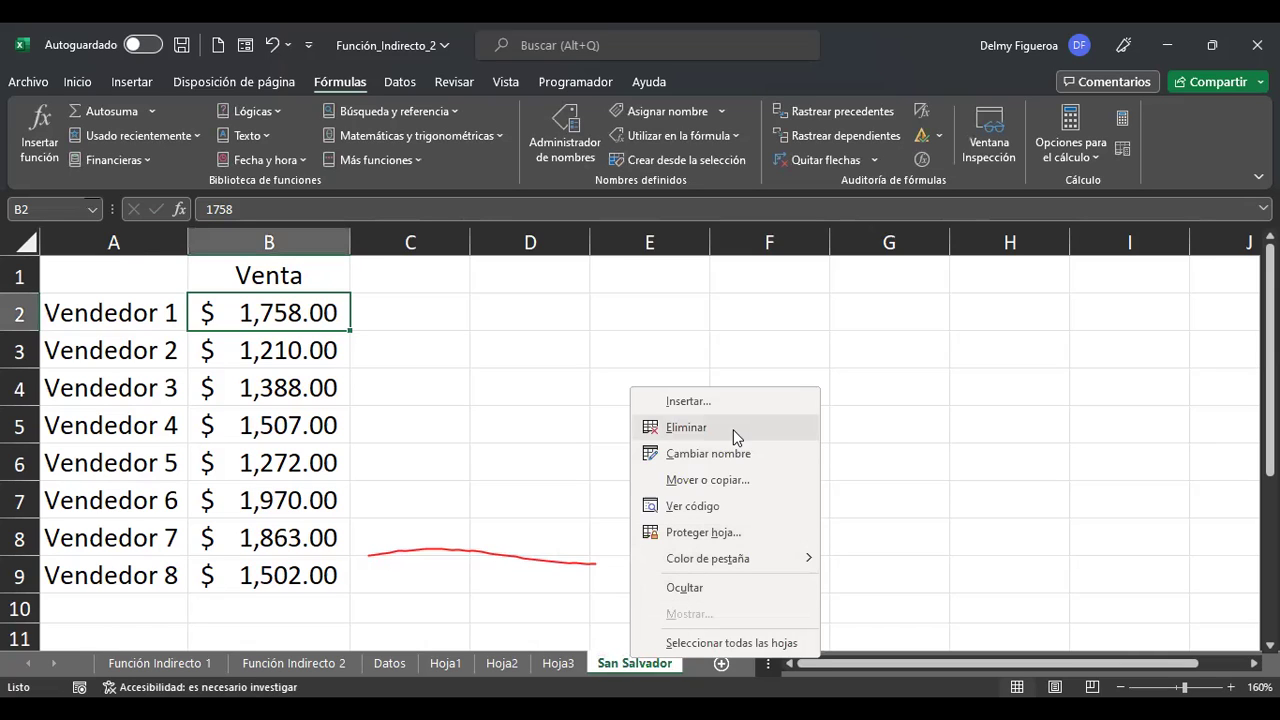
pyautogui.click(735, 481)
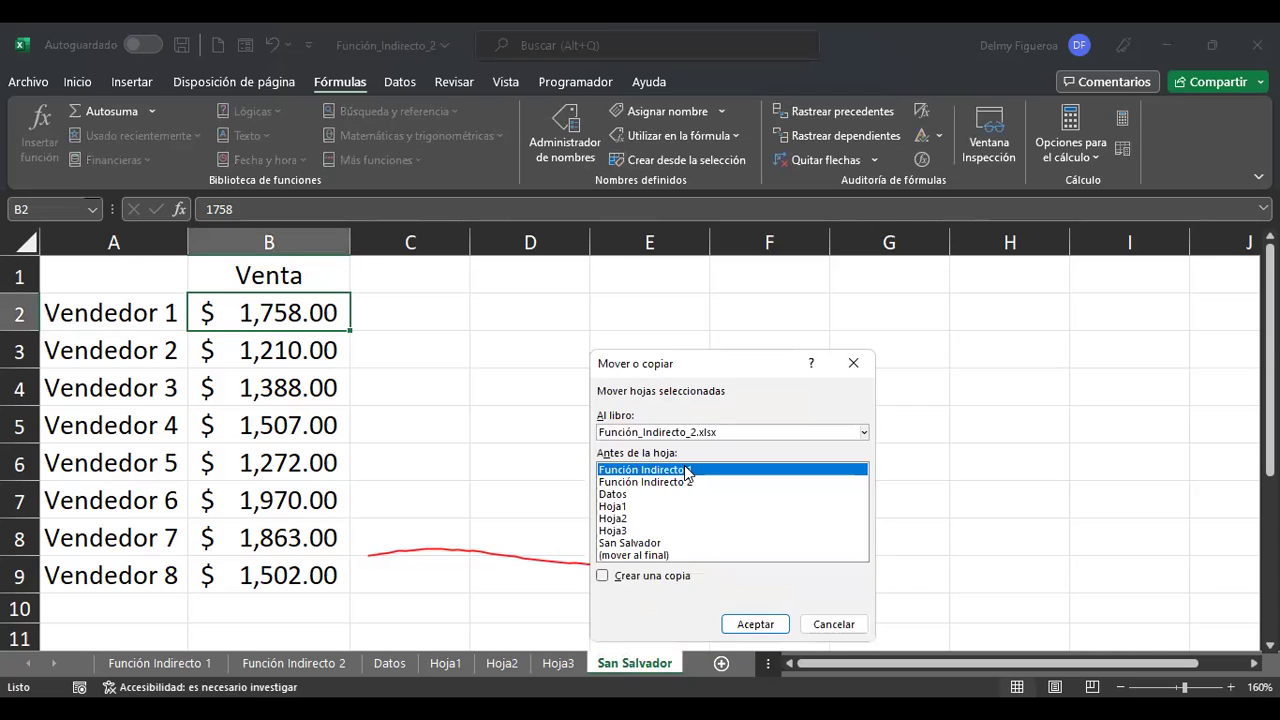
pyautogui.click(657, 543)
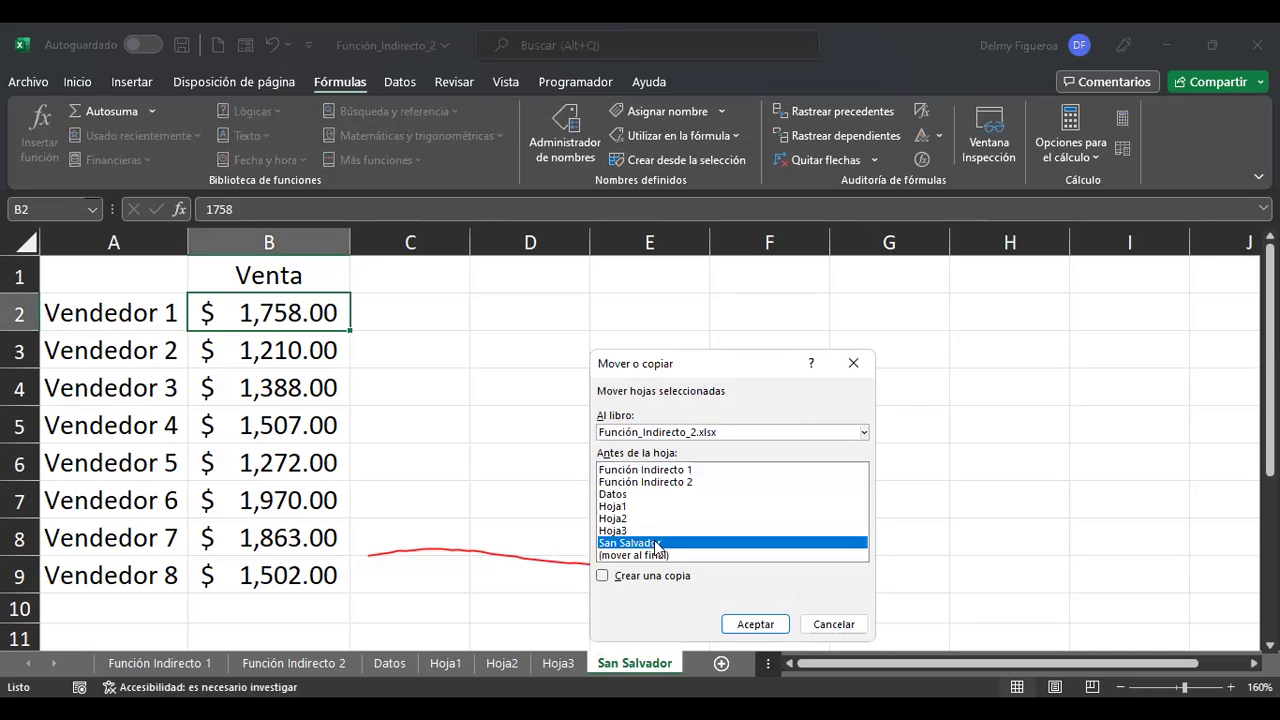
pyautogui.click(656, 555)
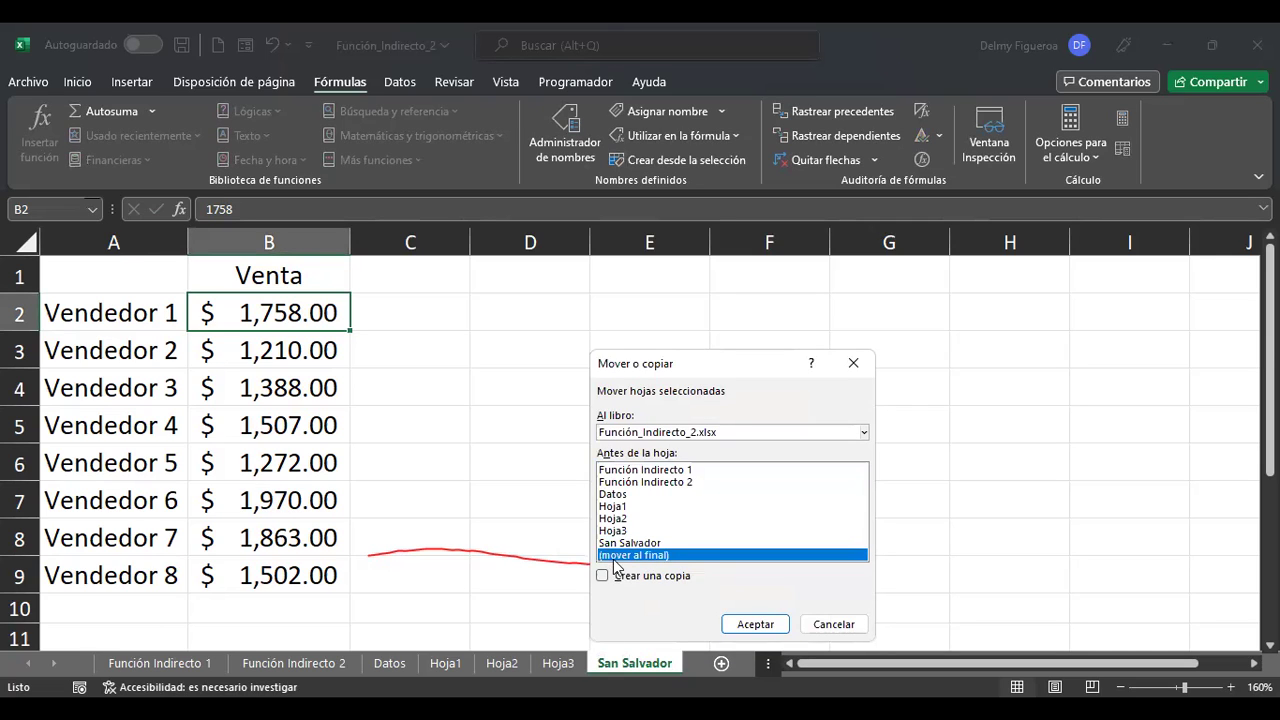
pyautogui.click(620, 545)
pyautogui.click(603, 576)
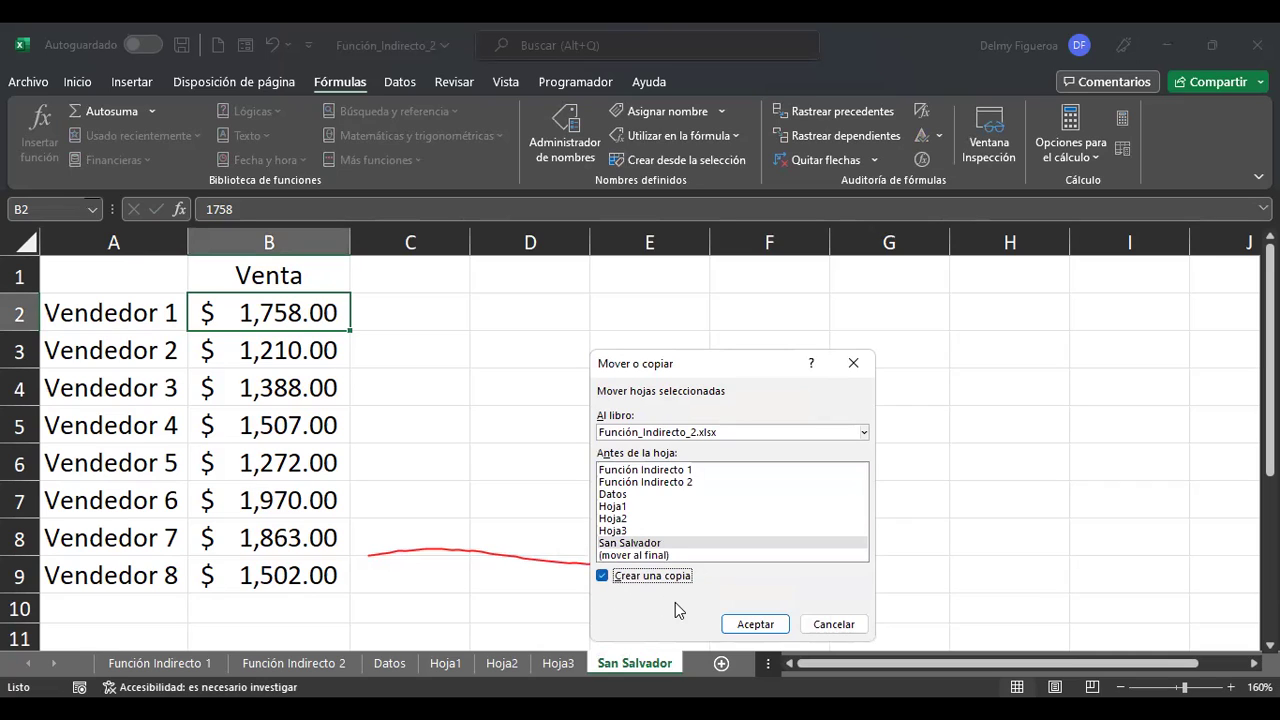
pyautogui.press('Return')
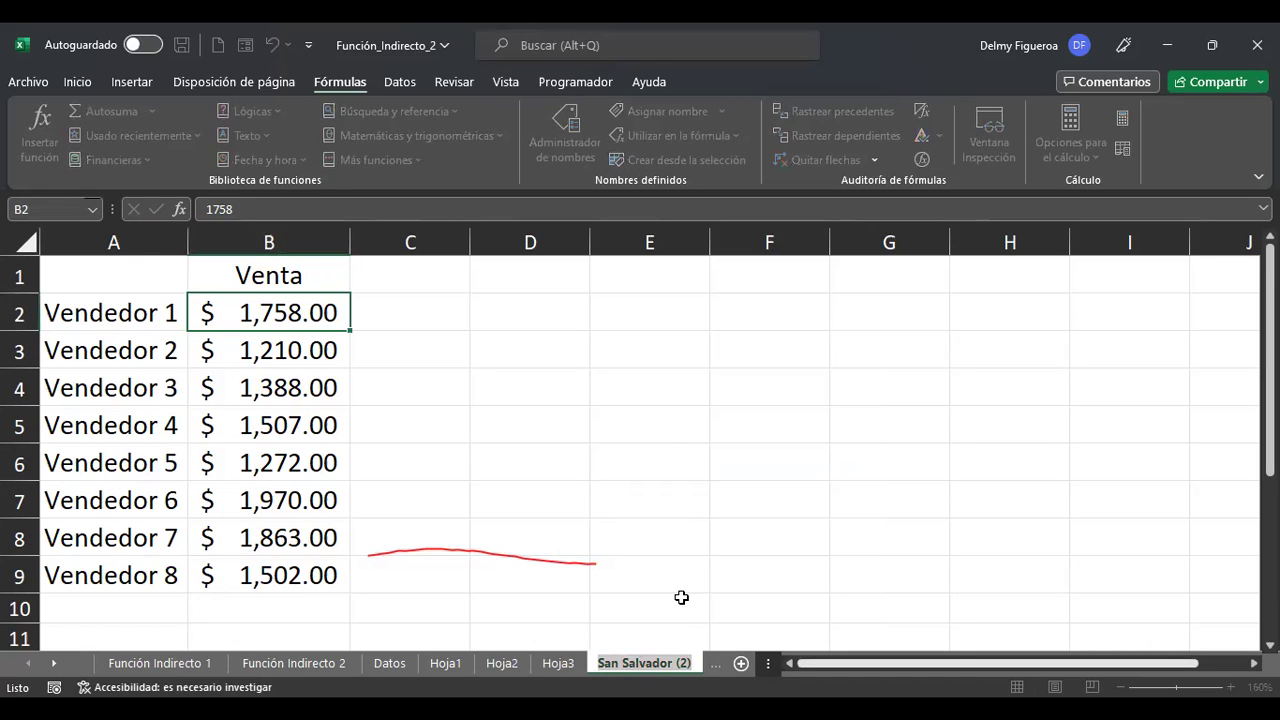
# Rename the copied sheet as Centro.
pyautogui.write('Cet')
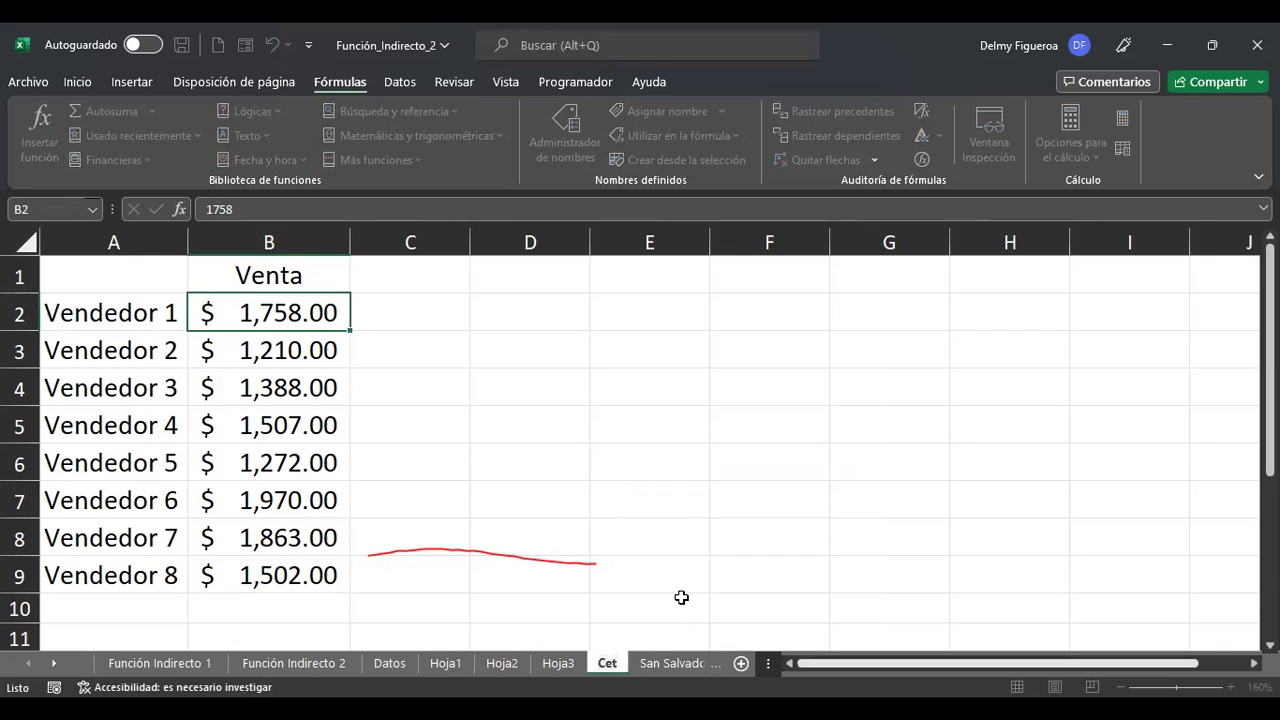
pyautogui.write('tro')
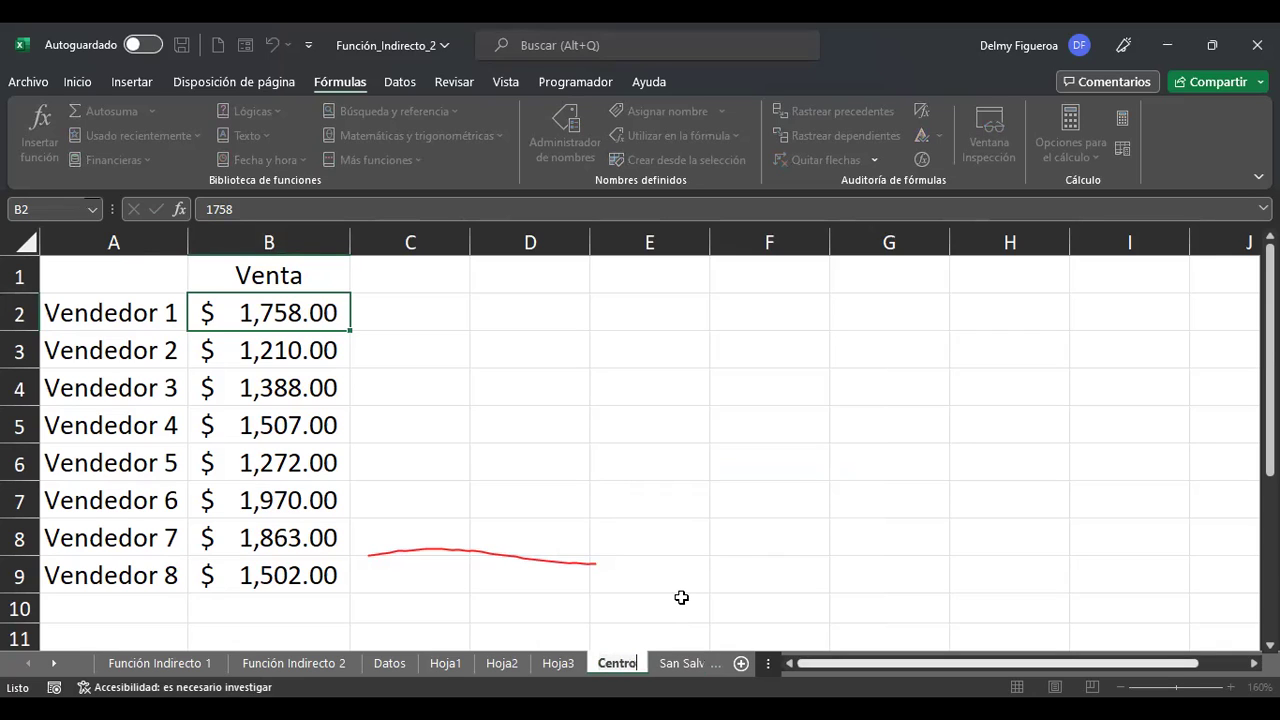
pyautogui.press('Return')
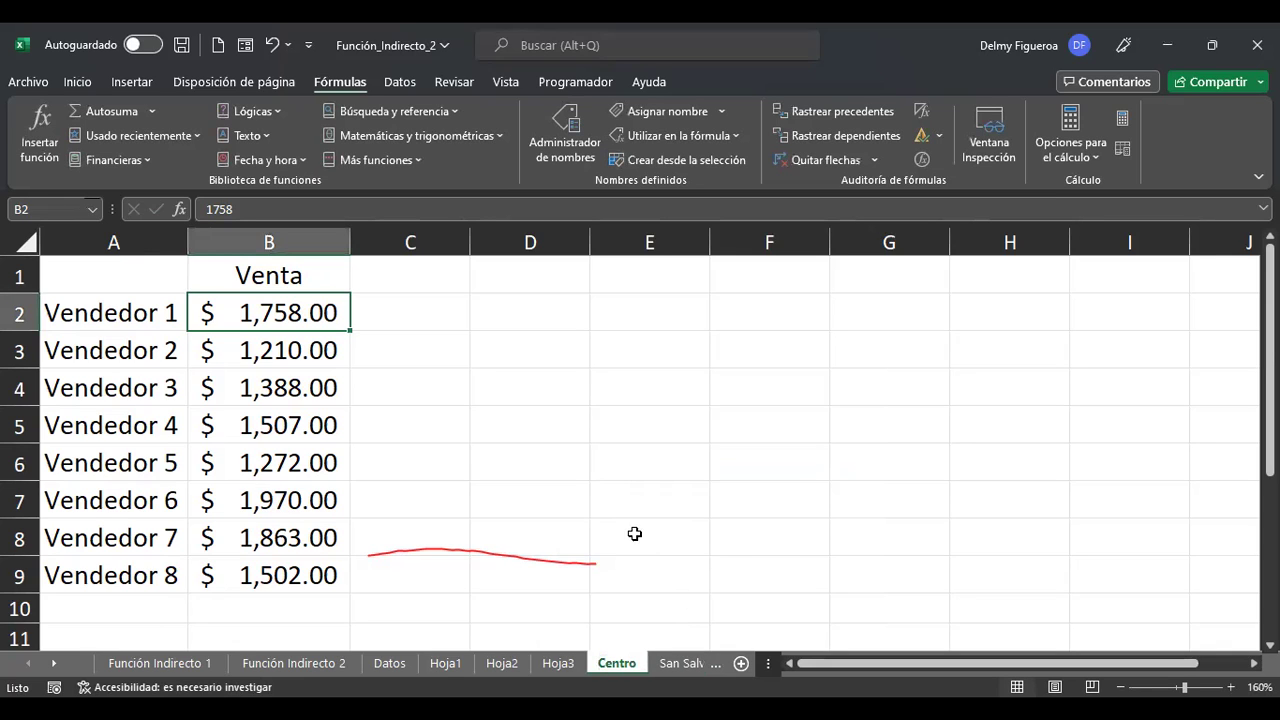
# Create a copy of the Centro sheet in the same workbook, placed before Centro.
pyautogui.rightClick(625, 663)
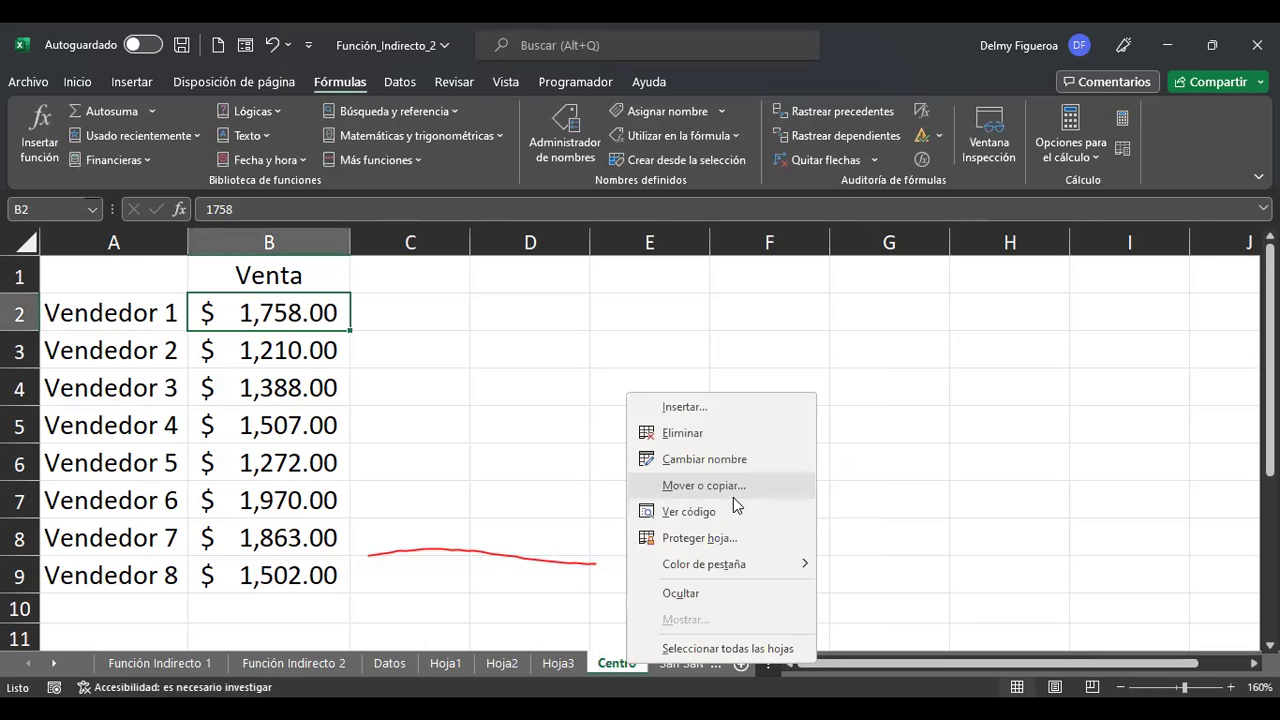
pyautogui.click(738, 488)
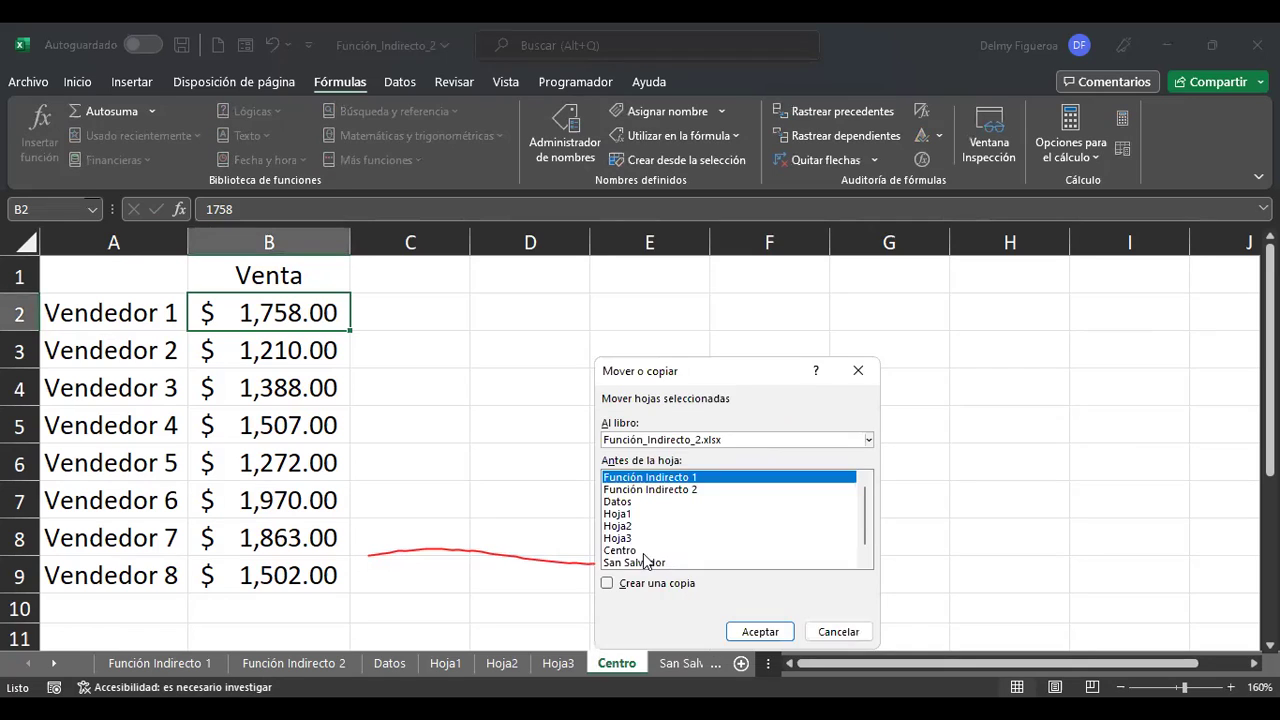
pyautogui.click(630, 552)
pyautogui.click(648, 584)
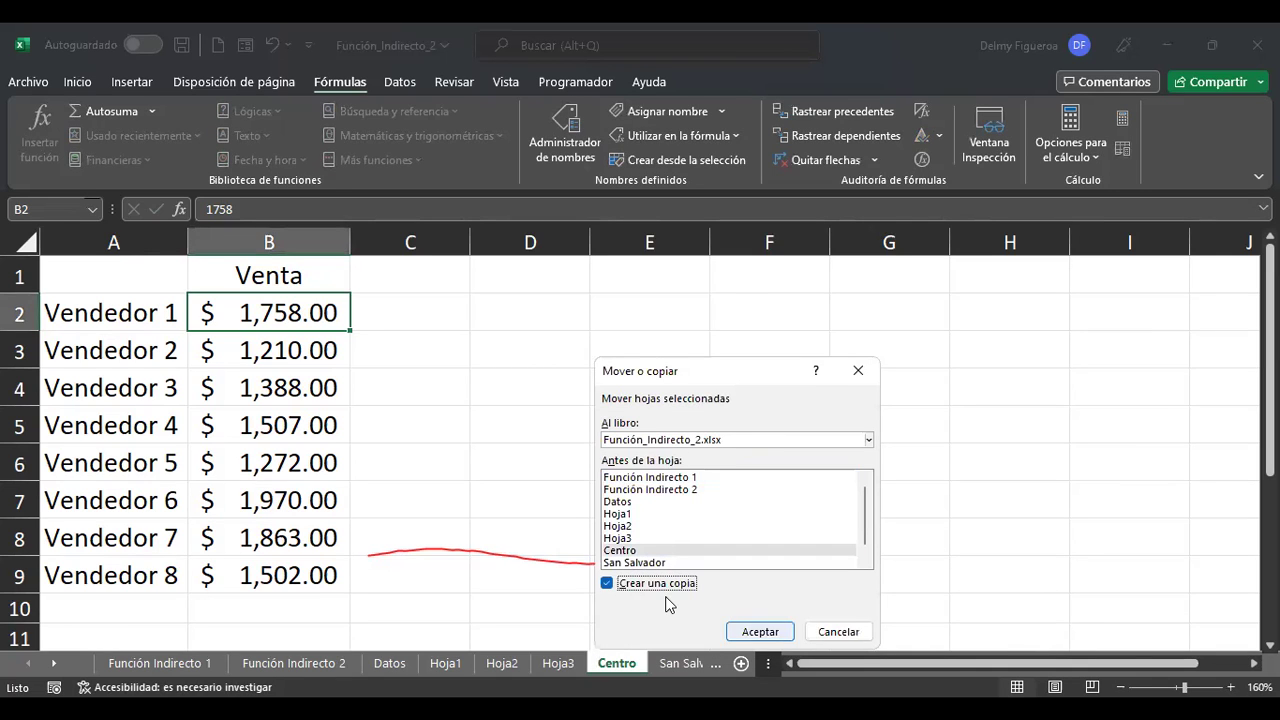
pyautogui.press('Return')
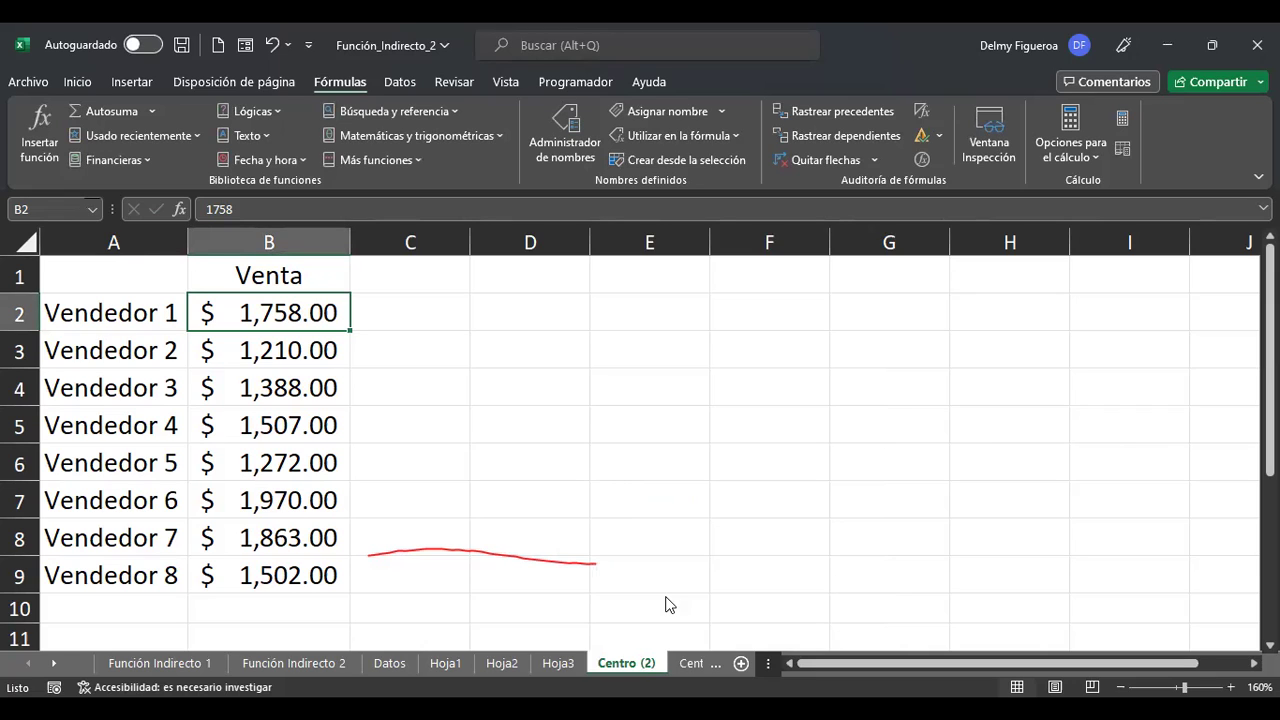
# Rename the copied Centro sheet as Soyapango.
pyautogui.hotkey('alt', 'h')
pyautogui.press('o')
pyautogui.press('r')
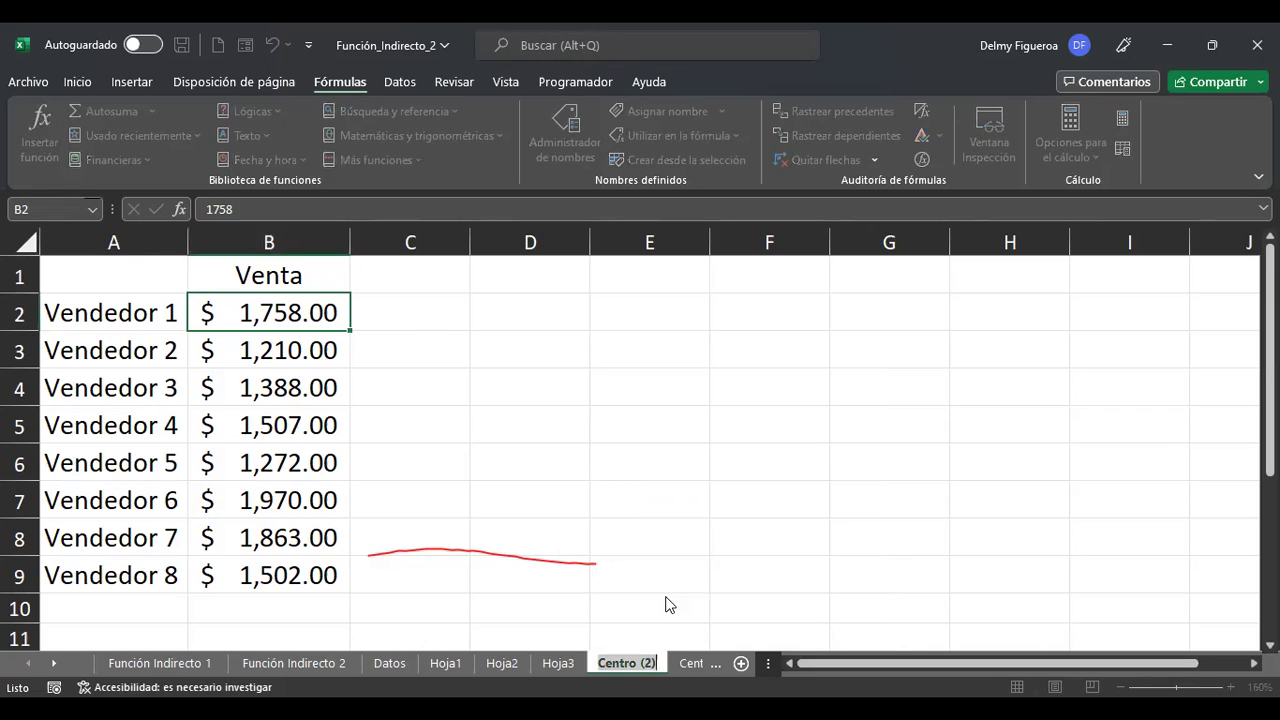
pyautogui.write('Soyapango')
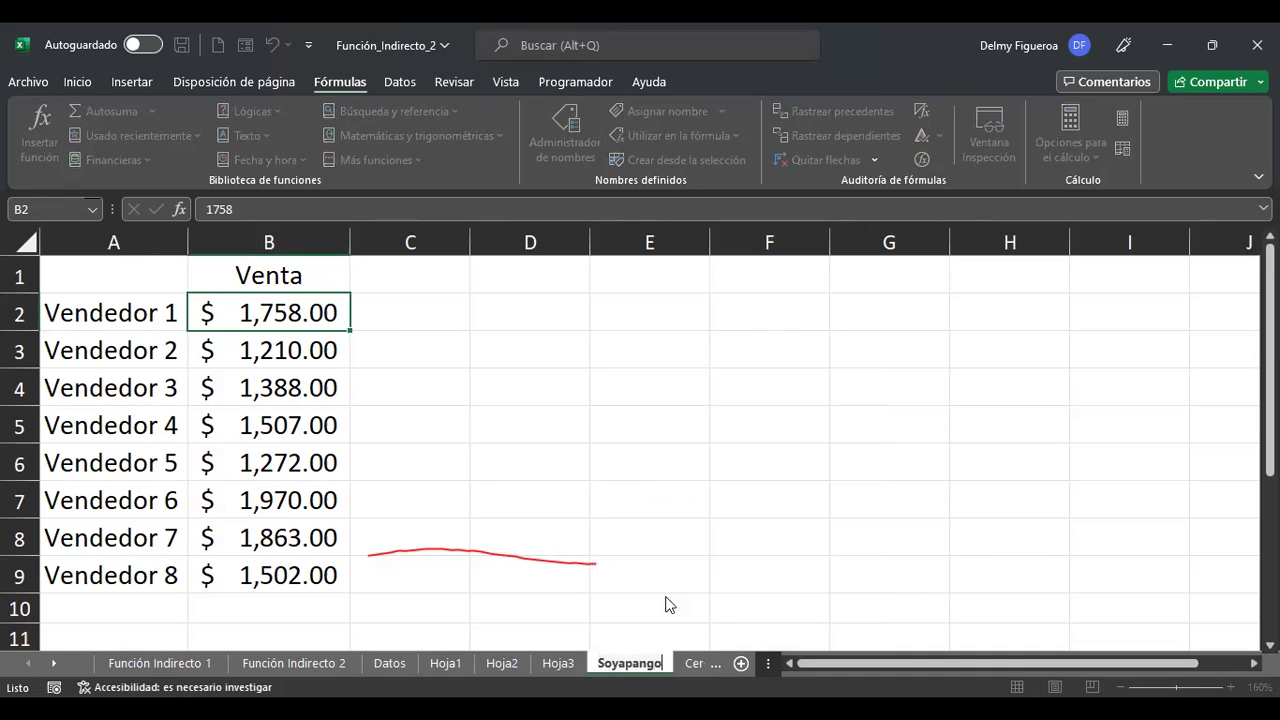
pyautogui.press('Return')
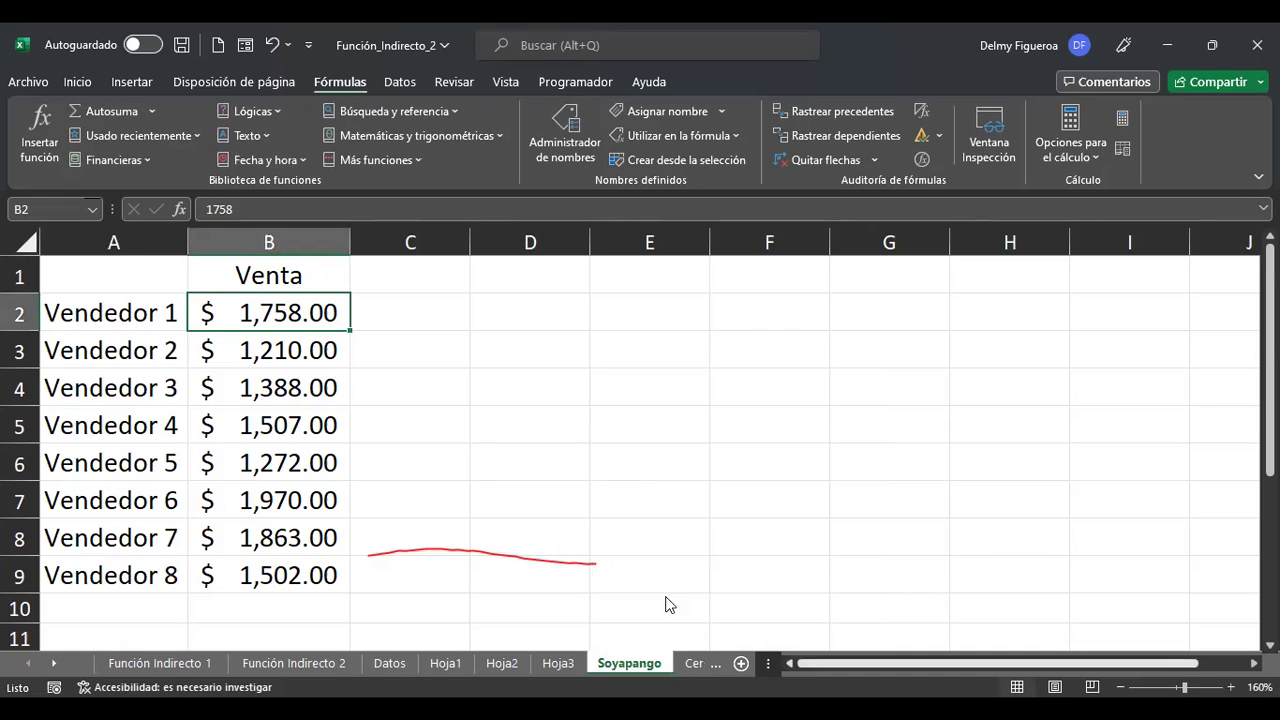
# On the Centro sheet, replace Vendedor 1's sale in B2 with the formula +ALEATORIO.ENTRE(1000;2000).
pyautogui.click(56, 662)
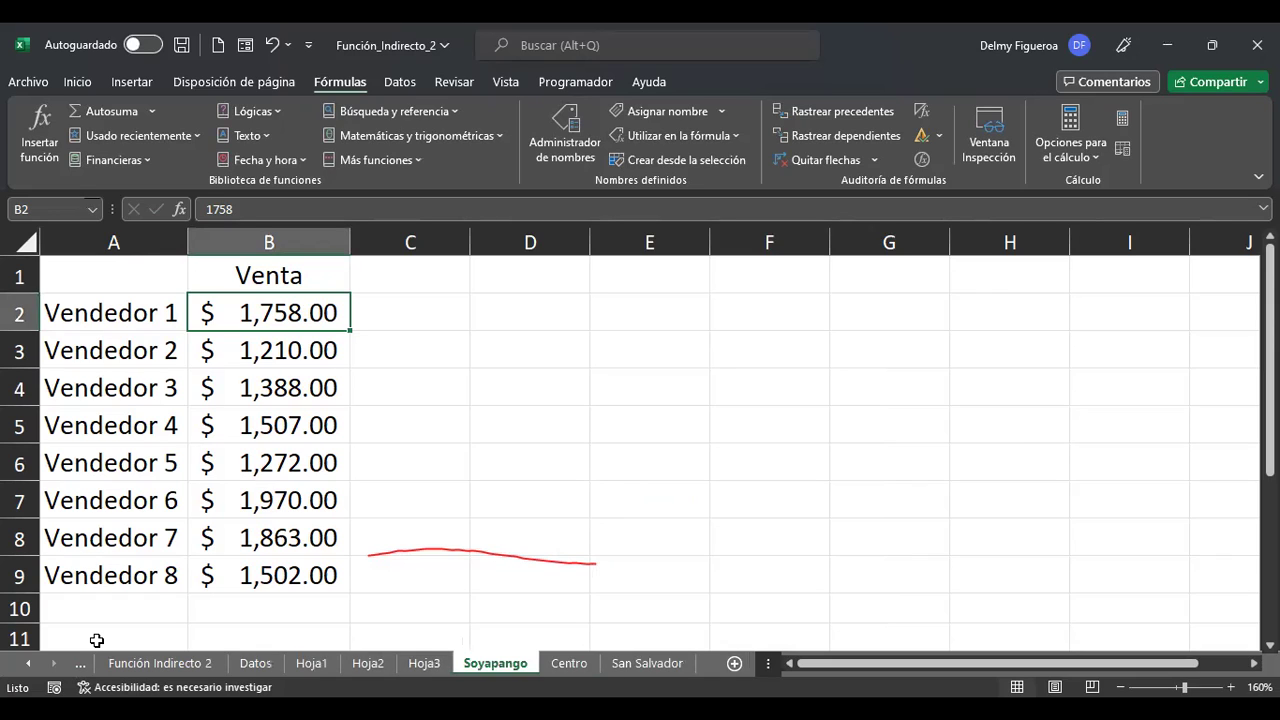
pyautogui.hotkey('ctrl', 'pagedown')
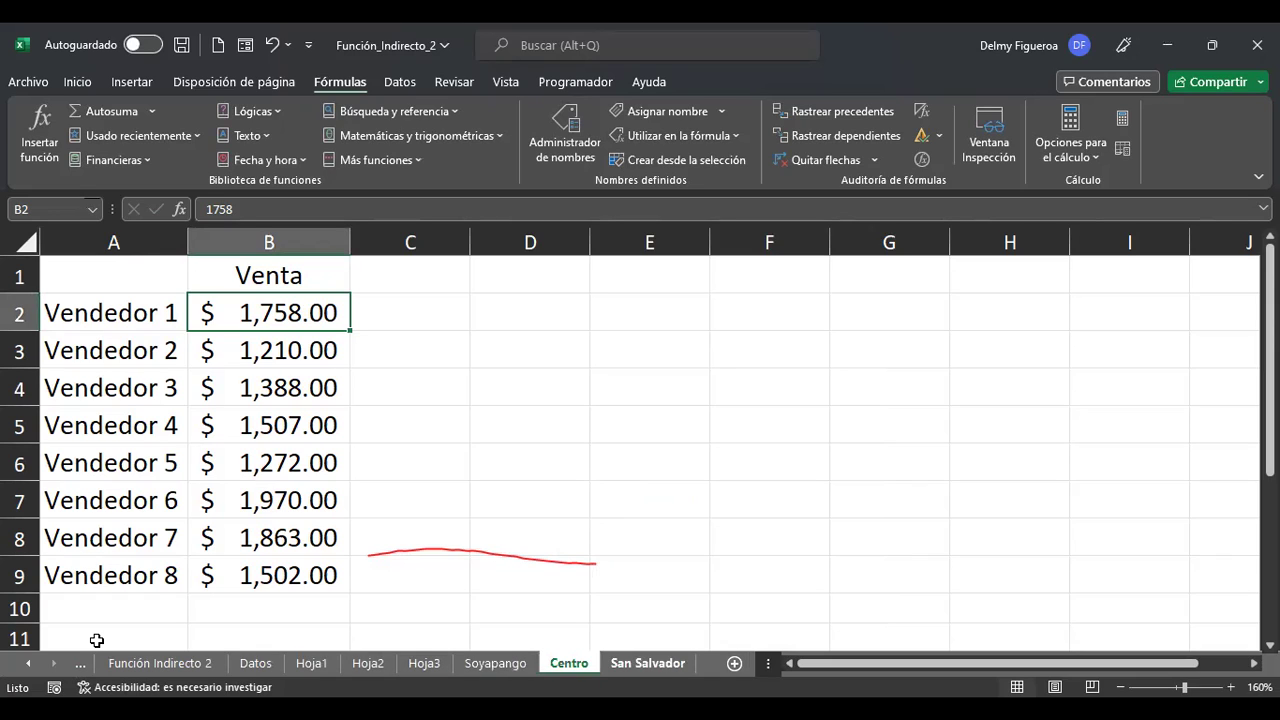
pyautogui.hotkey('ctrl', 'pagedown')
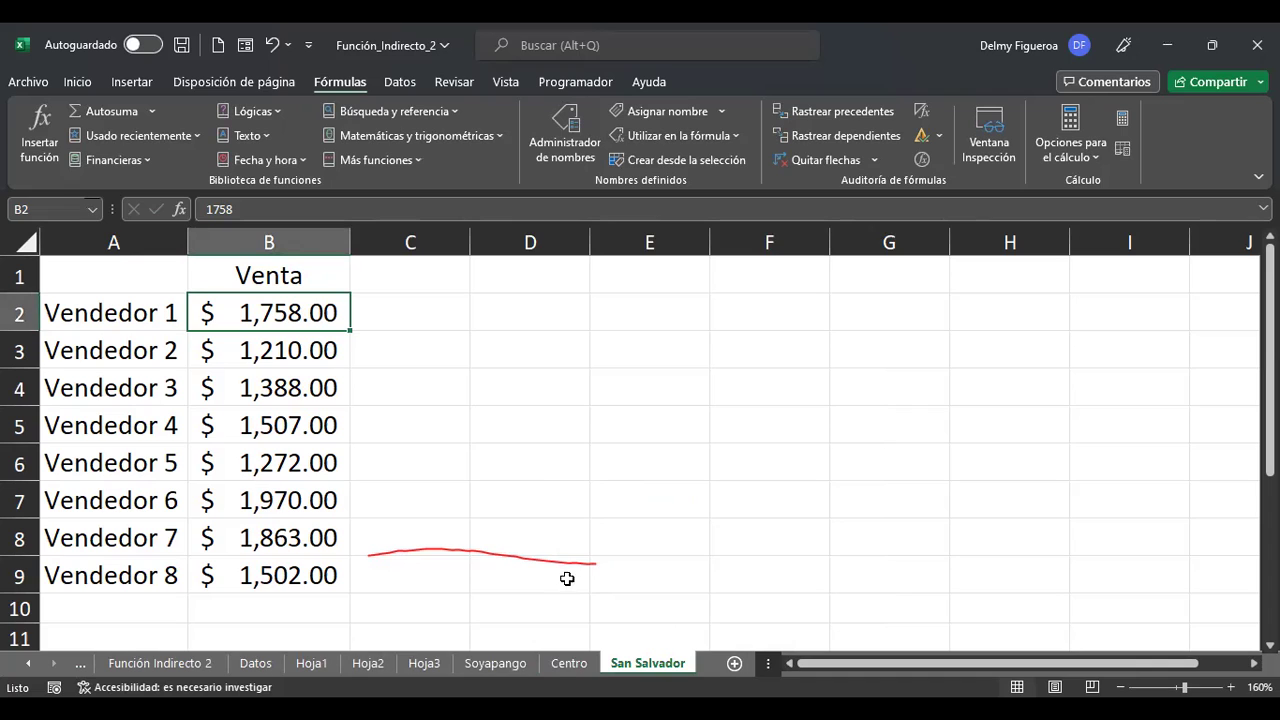
pyautogui.hotkey('ctrl', 'pageup')
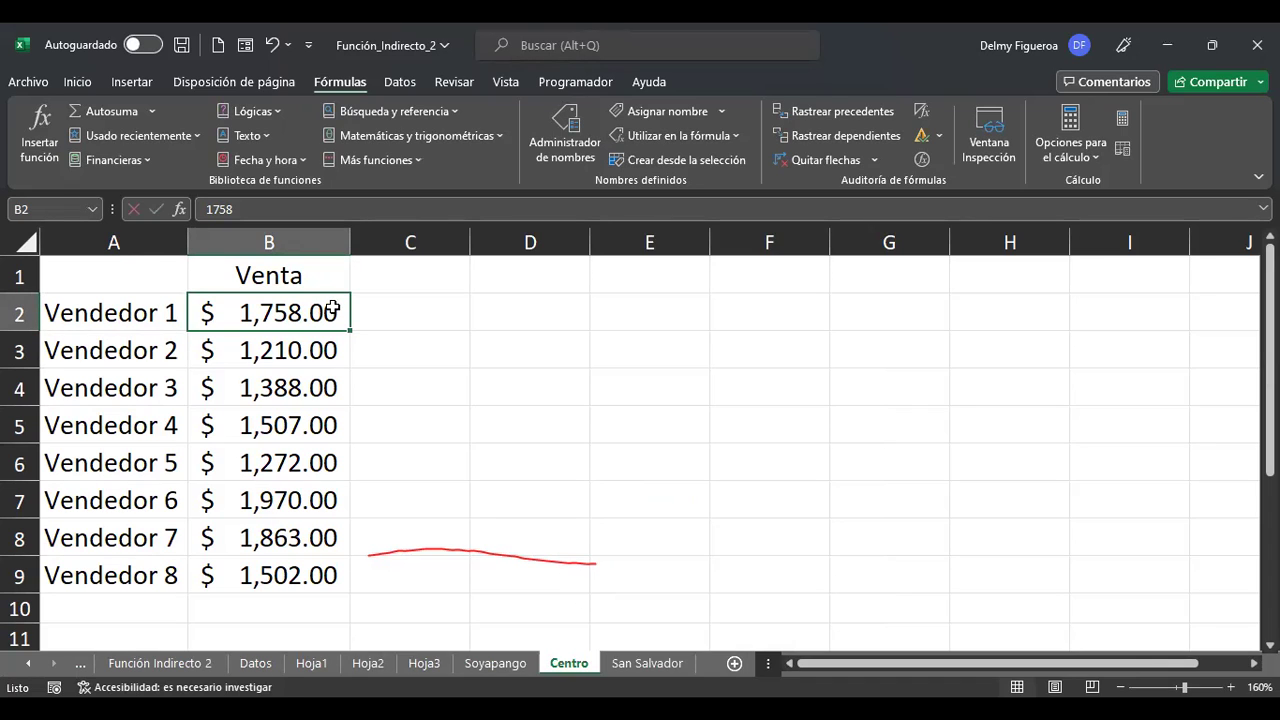
pyautogui.write('+alea')
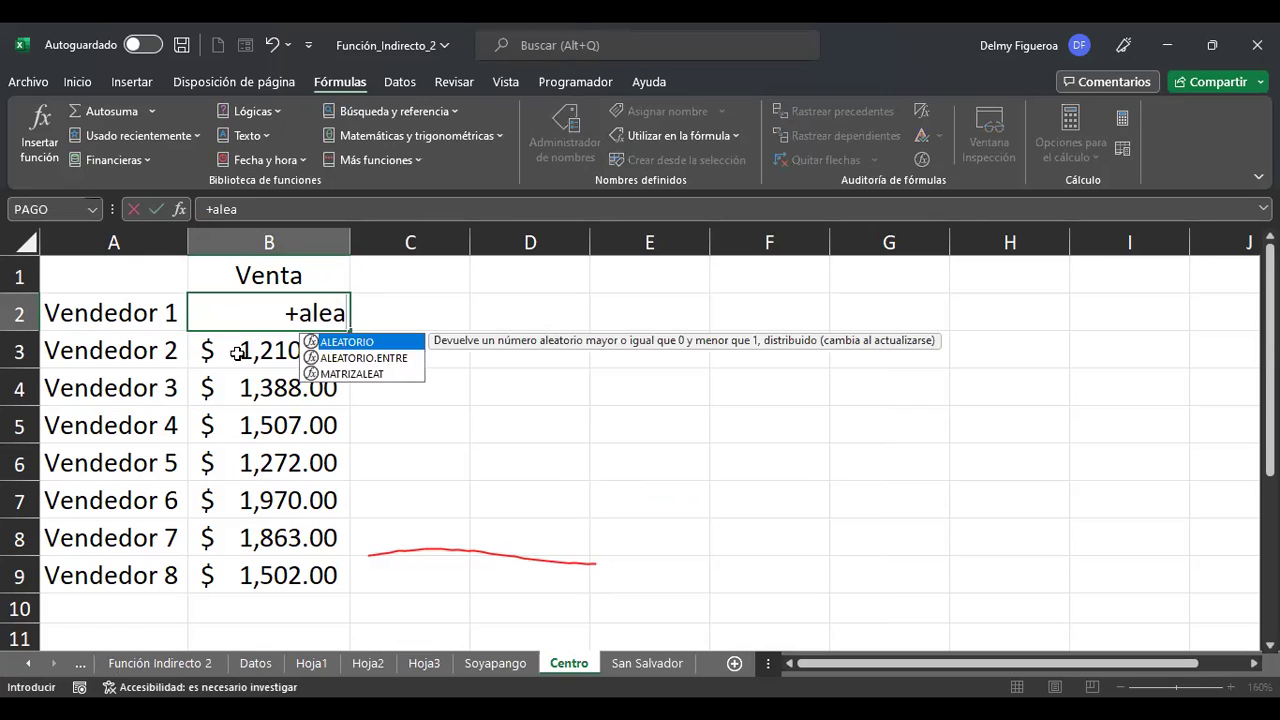
pyautogui.doubleClick(392, 358)
pyautogui.write('100')
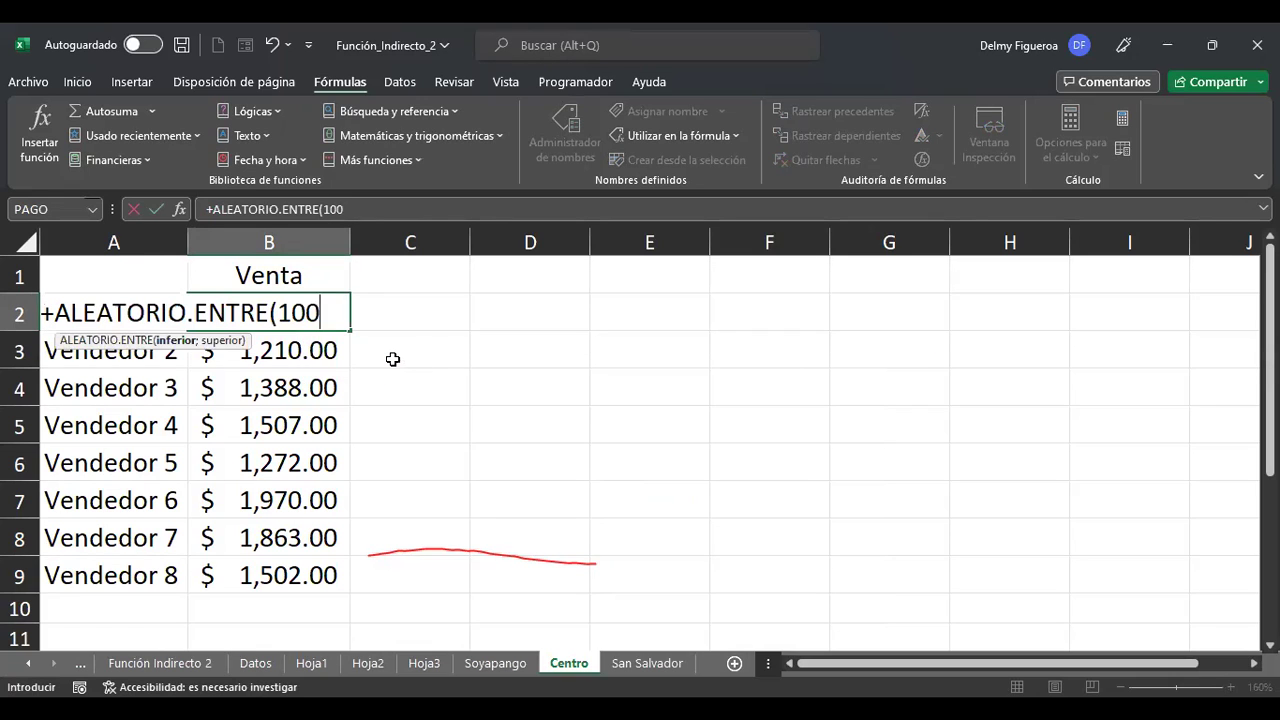
pyautogui.write('0;2000')
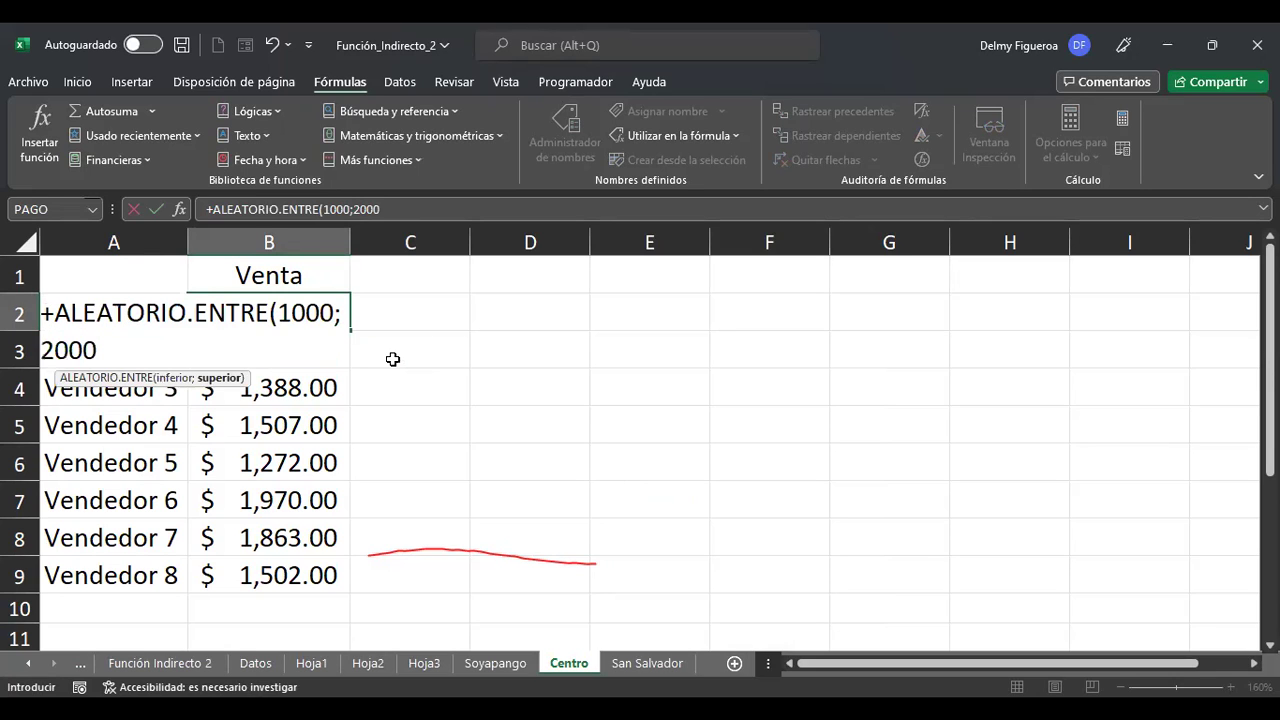
pyautogui.hotkey('ctrl', 'Return')
# Copy the Centro sheet's random-number formula from B2 into B3:B9 for the remaining sellers.
pyautogui.hotkey('ctrl', 'c')
pyautogui.press('Down')
pyautogui.hotkey('shift', 'Down')
pyautogui.hotkey('shift', 'Down')
pyautogui.hotkey('shift', 'Down')
pyautogui.hotkey('shift', 'Down')
pyautogui.hotkey('shift', 'Down')
pyautogui.hotkey('shift', 'Down')
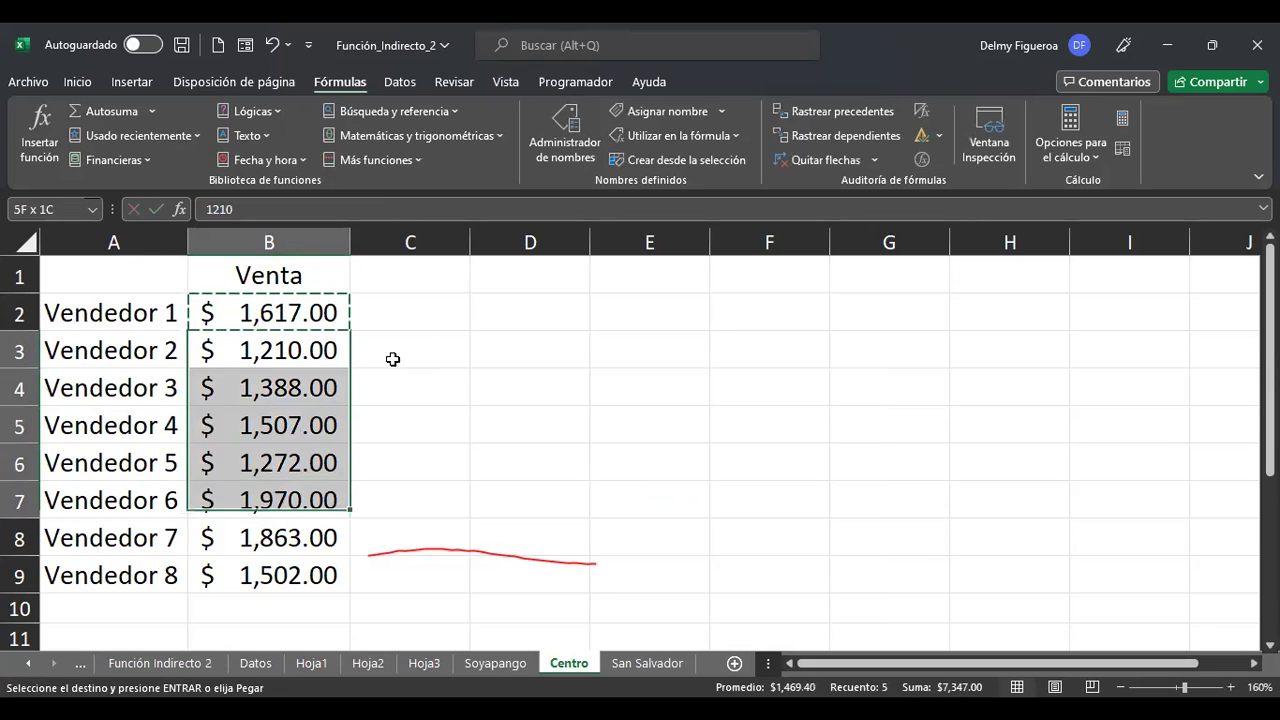
pyautogui.press('Return')
# Convert the random sales formulas in B2:B9 of the Centro sheet to fixed values.
pyautogui.press('Up')
pyautogui.hotkey('shift', 'Down')
pyautogui.hotkey('shift', 'Down')
pyautogui.hotkey('shift', 'Down')
pyautogui.hotkey('shift', 'Down')
pyautogui.hotkey('shift', 'Down')
pyautogui.hotkey('shift', 'Down')
pyautogui.hotkey('shift', 'Down')
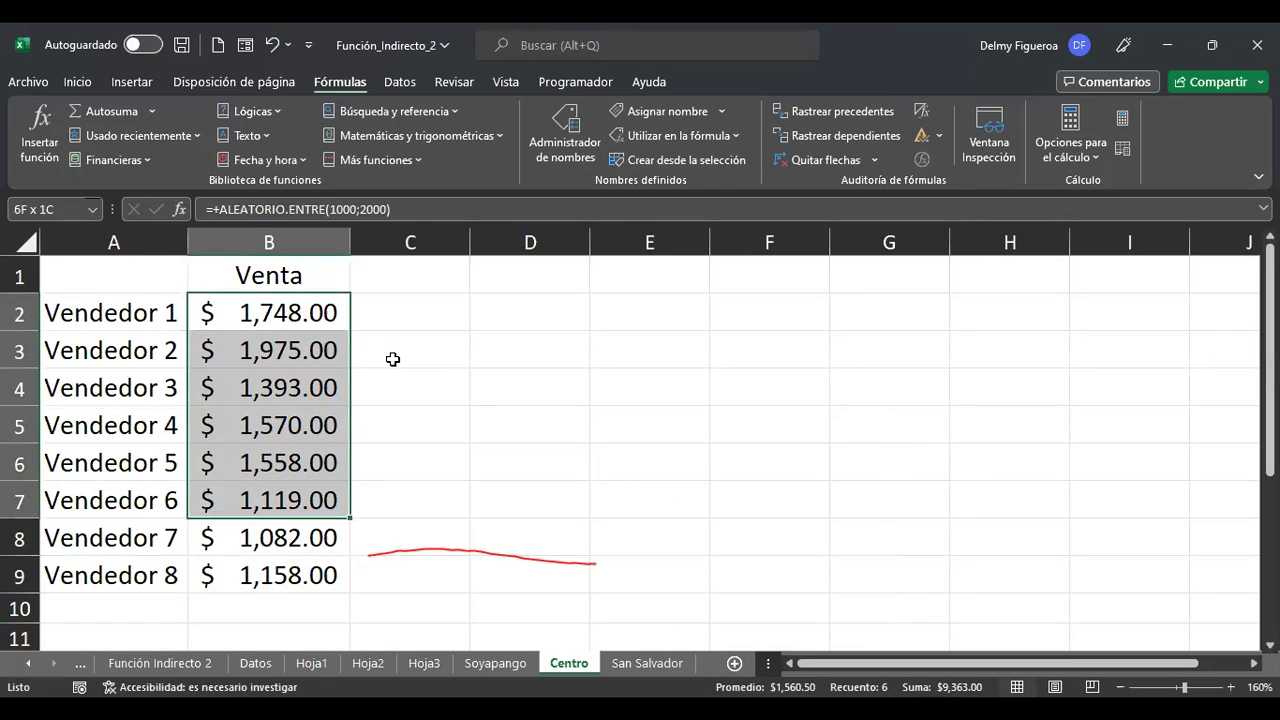
pyautogui.hotkey('ctrl', 'c')
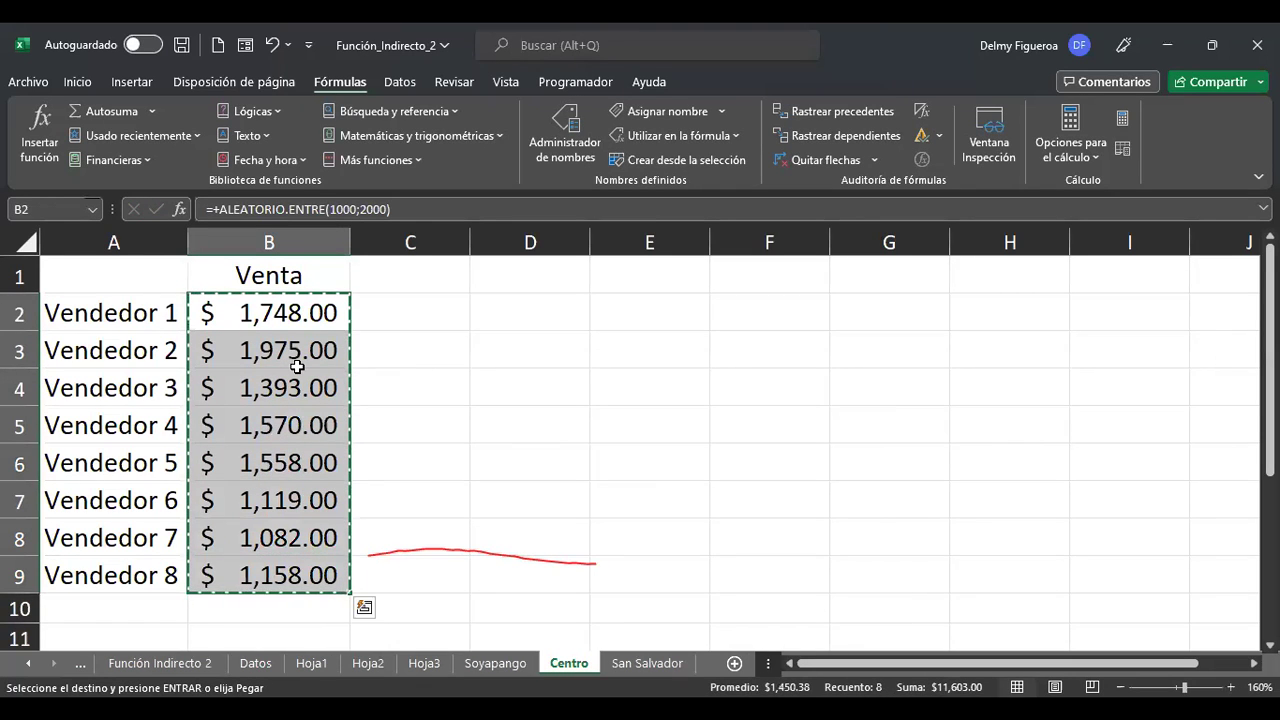
pyautogui.rightClick(302, 360)
pyautogui.click(373, 272)
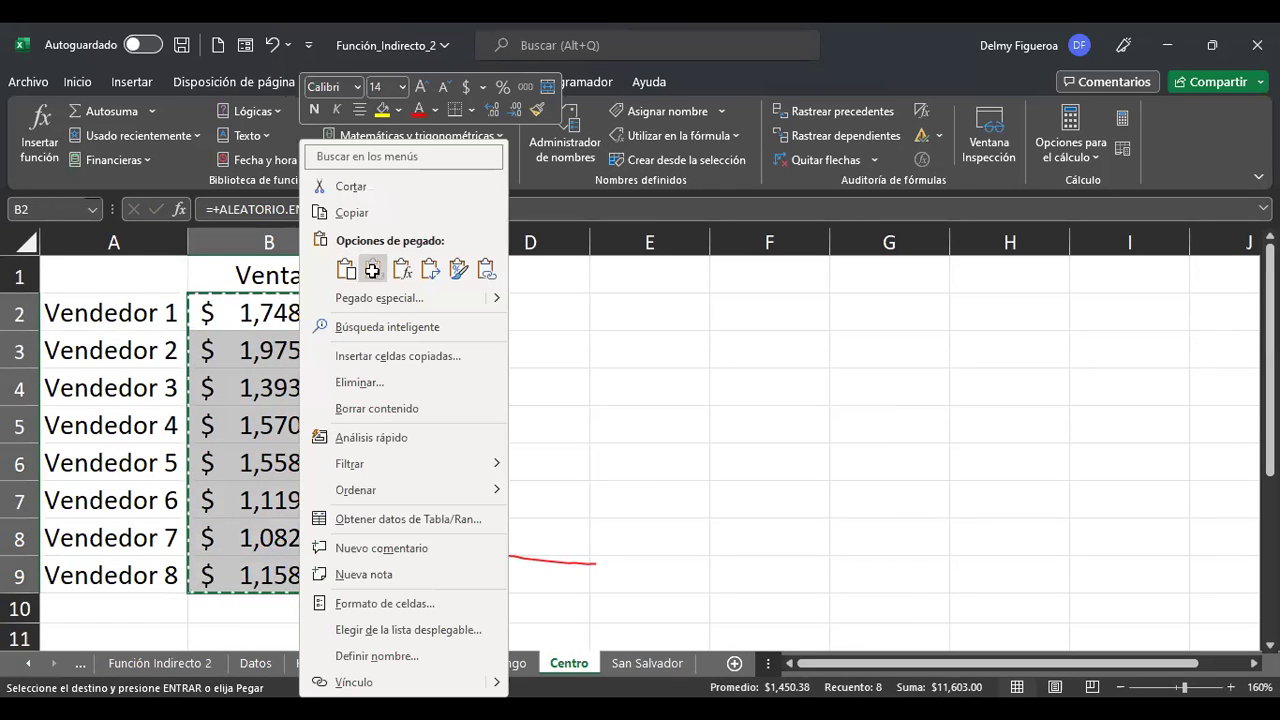
# On the Soyapango sheet, replace Vendedor 1's sale in B2 with the formula +ALEATORIO.ENTRE(1000;2000).
pyautogui.hotkey('ctrl', 'pagedown')
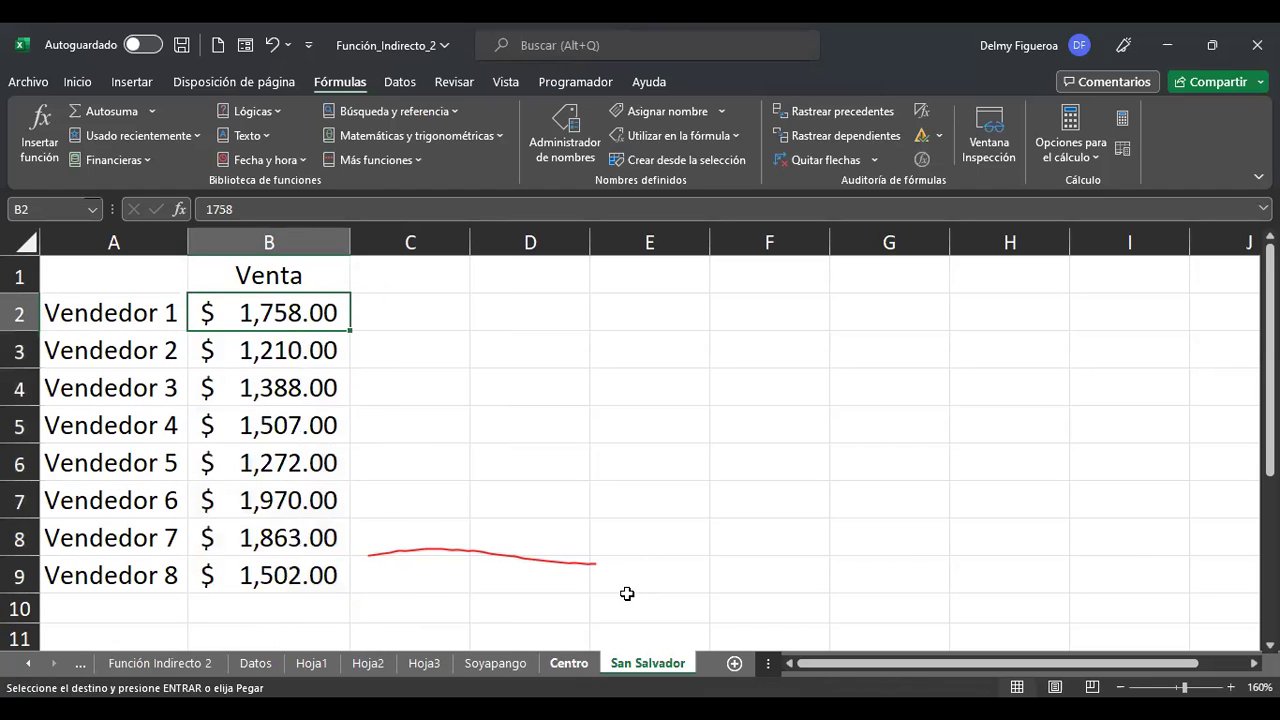
pyautogui.hotkey('ctrl', 'pageup')
pyautogui.hotkey('ctrl', 'pageup')
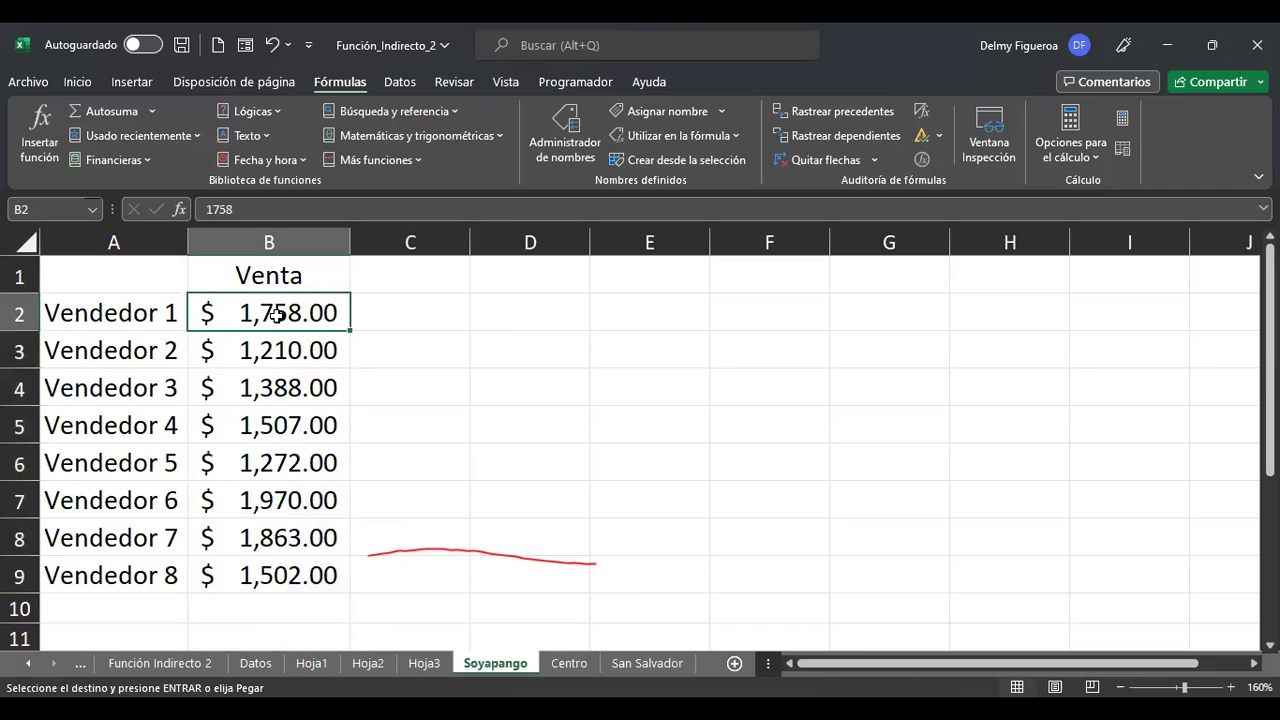
pyautogui.write('+')
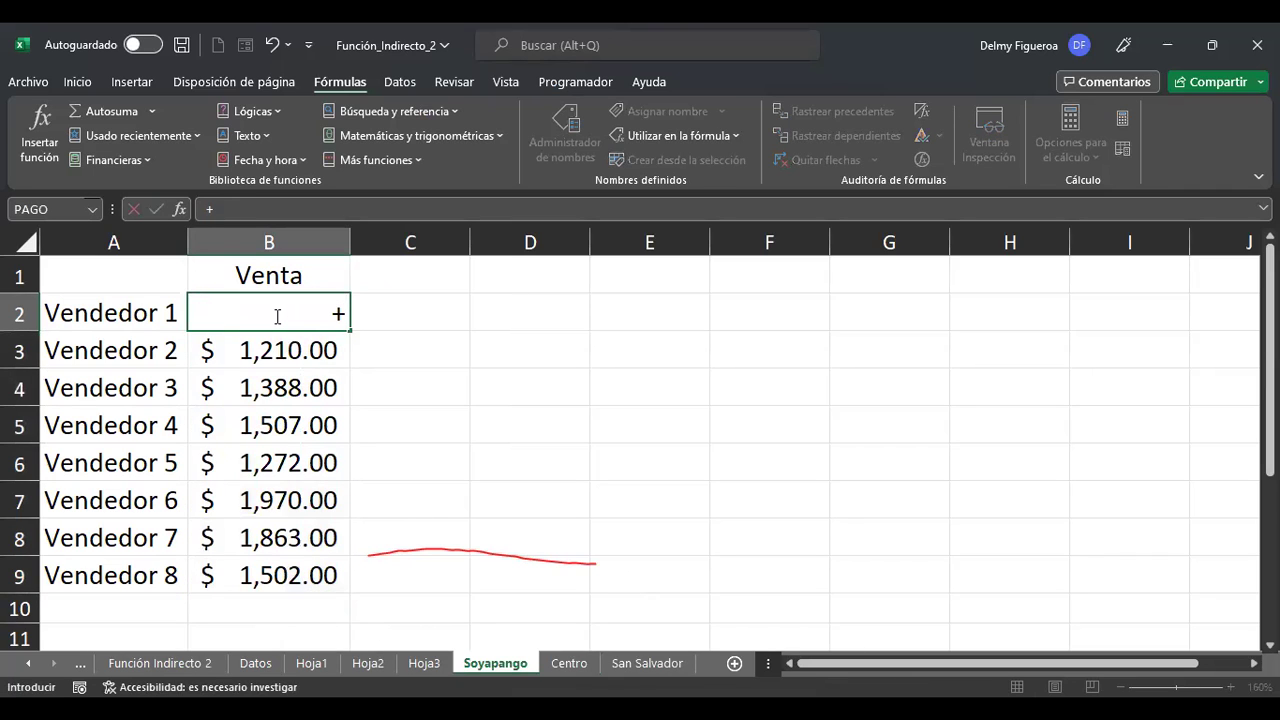
pyautogui.write('alea')
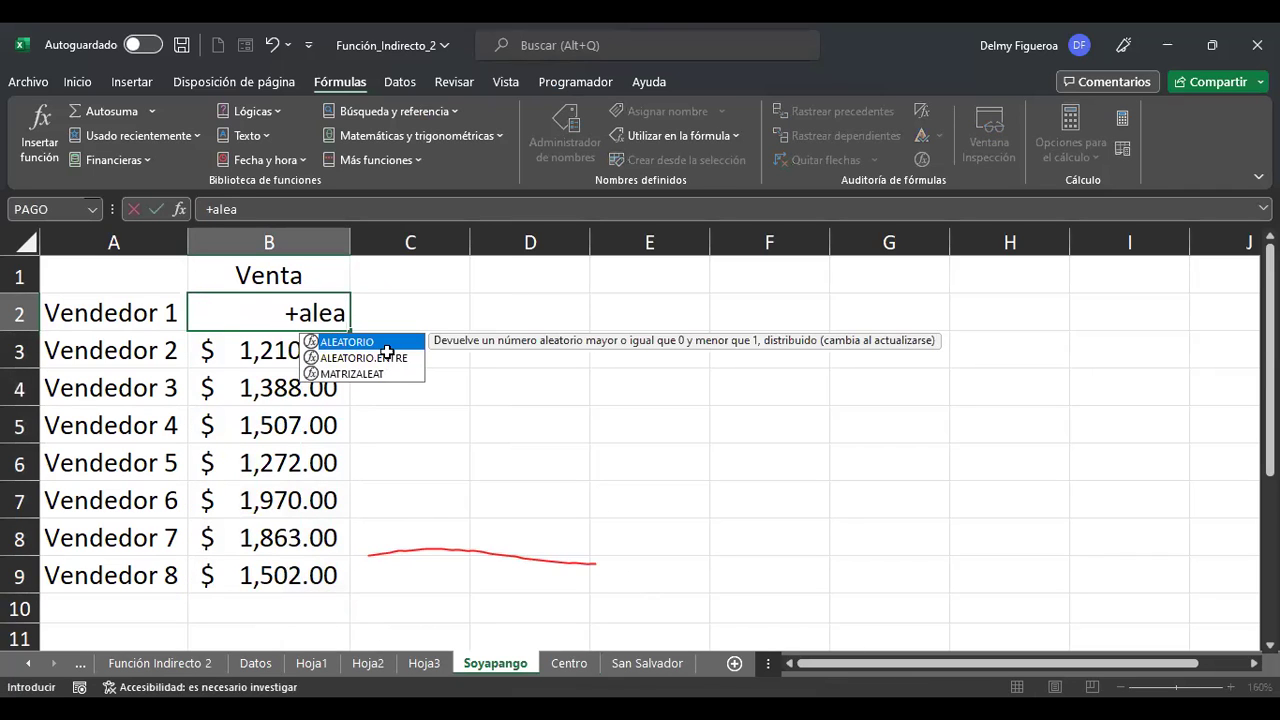
pyautogui.doubleClick(387, 355)
pyautogui.write('1000')
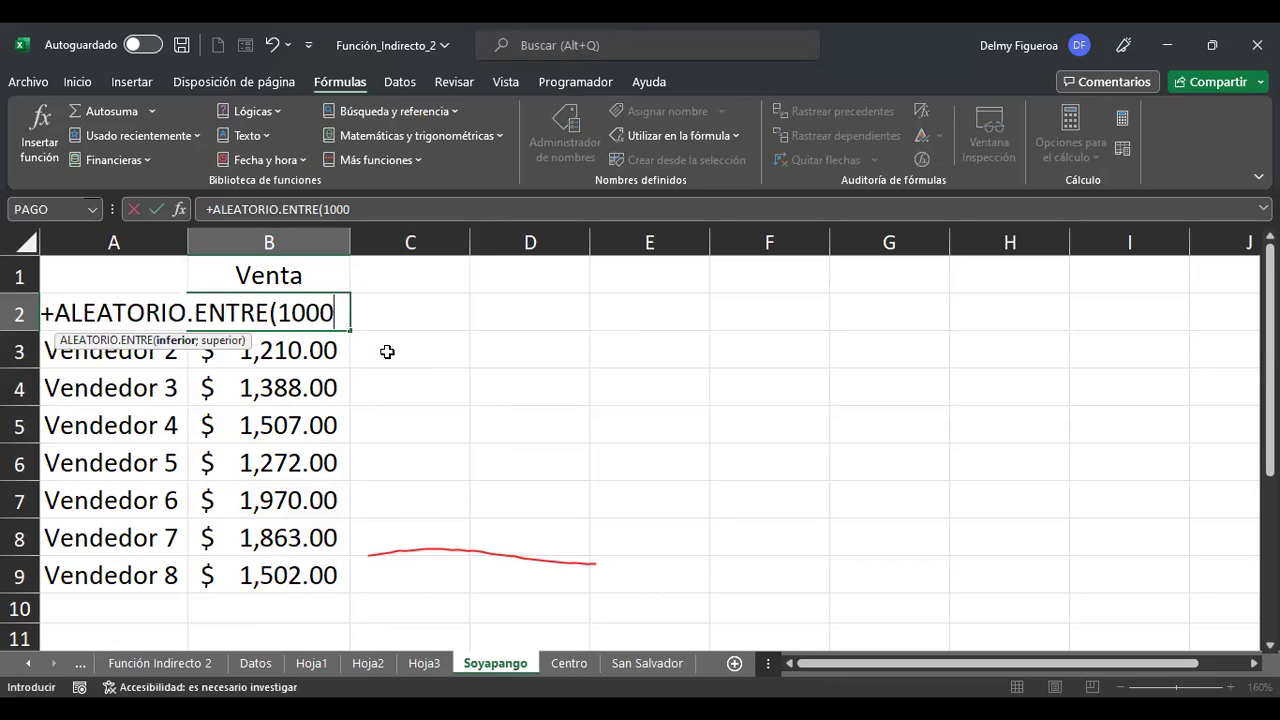
pyautogui.write(';2000')
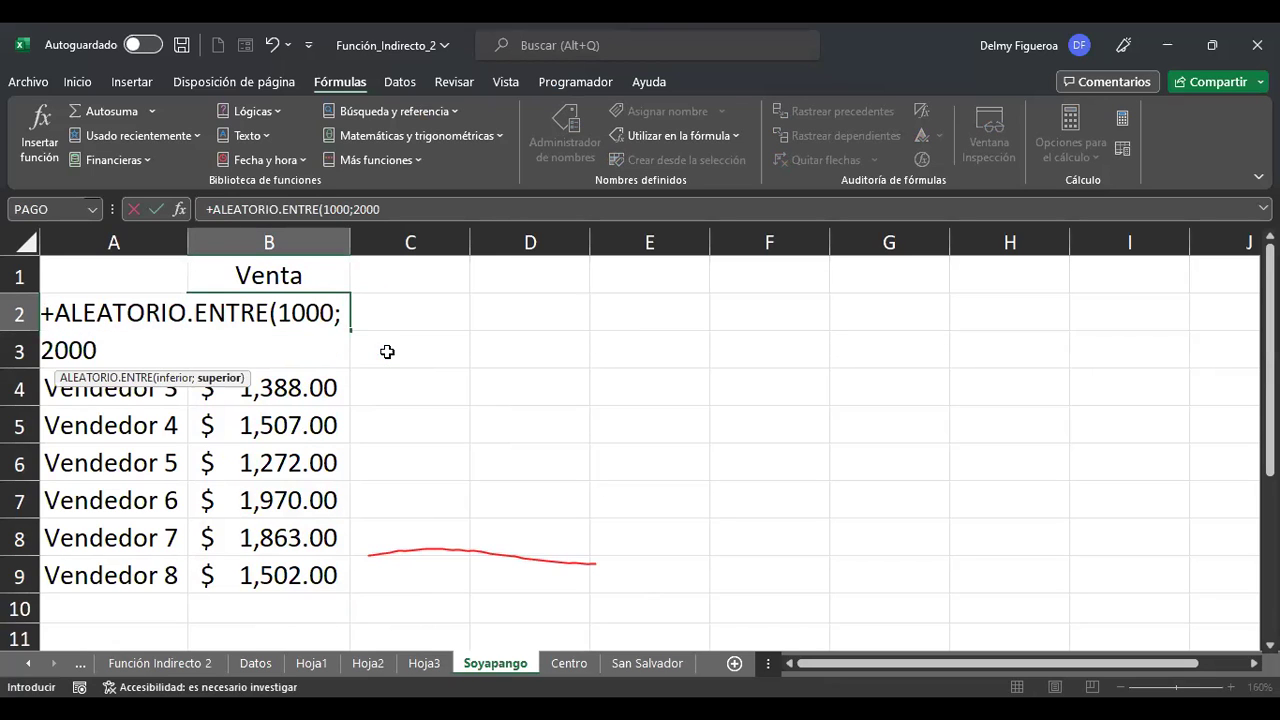
pyautogui.hotkey('ctrl', 'Return')
# Copy the Soyapango sheet's random-number formula from B2 into B3:B9 for the remaining sellers.
pyautogui.hotkey('ctrl', 'c')
pyautogui.press('Down')
pyautogui.hotkey('shift', 'Down')
pyautogui.hotkey('shift', 'Down')
pyautogui.hotkey('shift', 'Down')
pyautogui.hotkey('shift', 'Down')
pyautogui.hotkey('shift', 'Down')
pyautogui.hotkey('shift', 'Down')
pyautogui.hotkey('ctrl', 'v')
# Copy the random sales in B2:B9 of the Soyapango sheet to the clipboard.
pyautogui.press('Up')
pyautogui.hotkey('shift', 'Down')
pyautogui.hotkey('shift', 'Down')
pyautogui.hotkey('shift', 'Down')
pyautogui.hotkey('shift', 'Down')
pyautogui.hotkey('shift', 'Down')
pyautogui.hotkey('shift', 'Down')
pyautogui.hotkey('shift', 'Down')
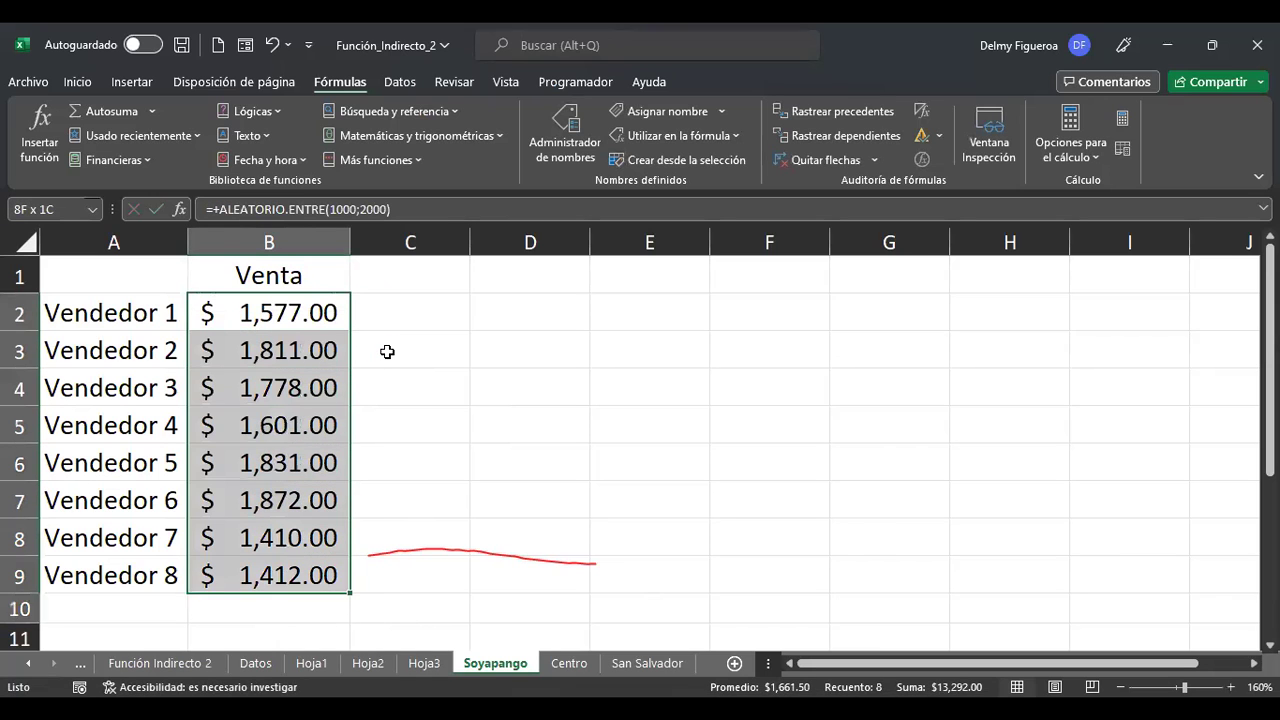
pyautogui.hotkey('ctrl', 'c')
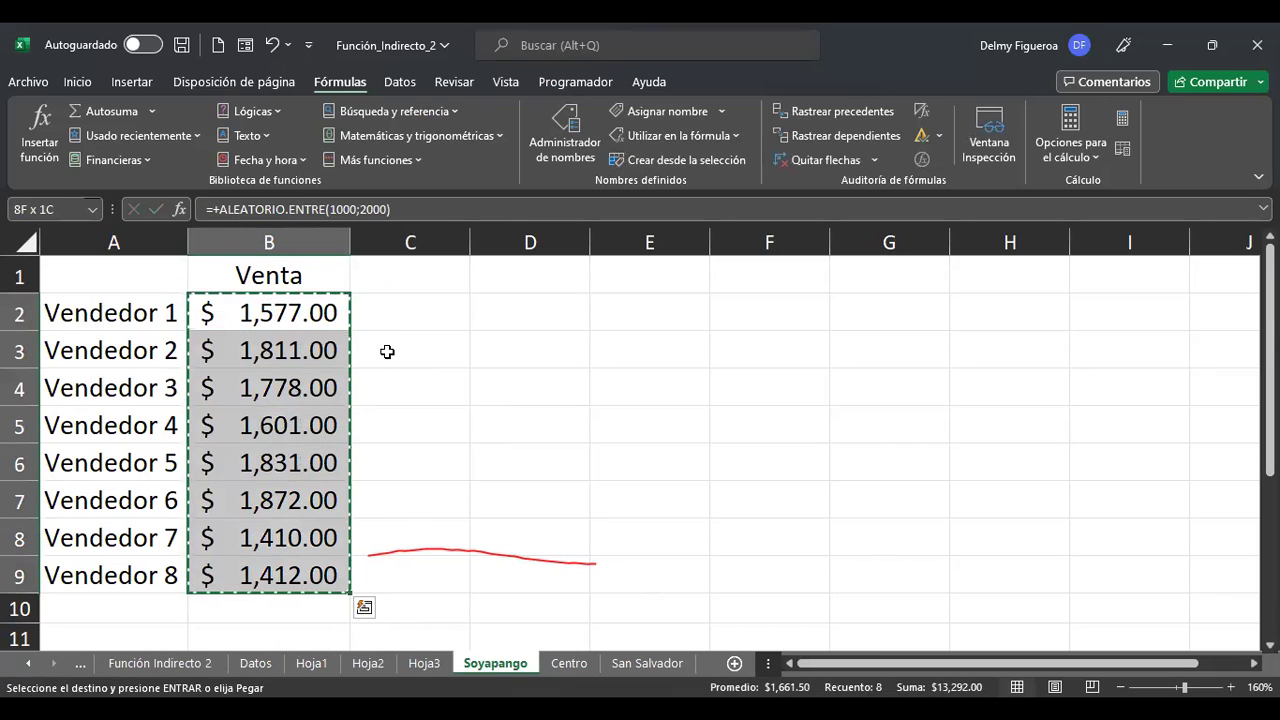
pyautogui.click(182, 395)
pyautogui.hotkey('shift', 'F10')
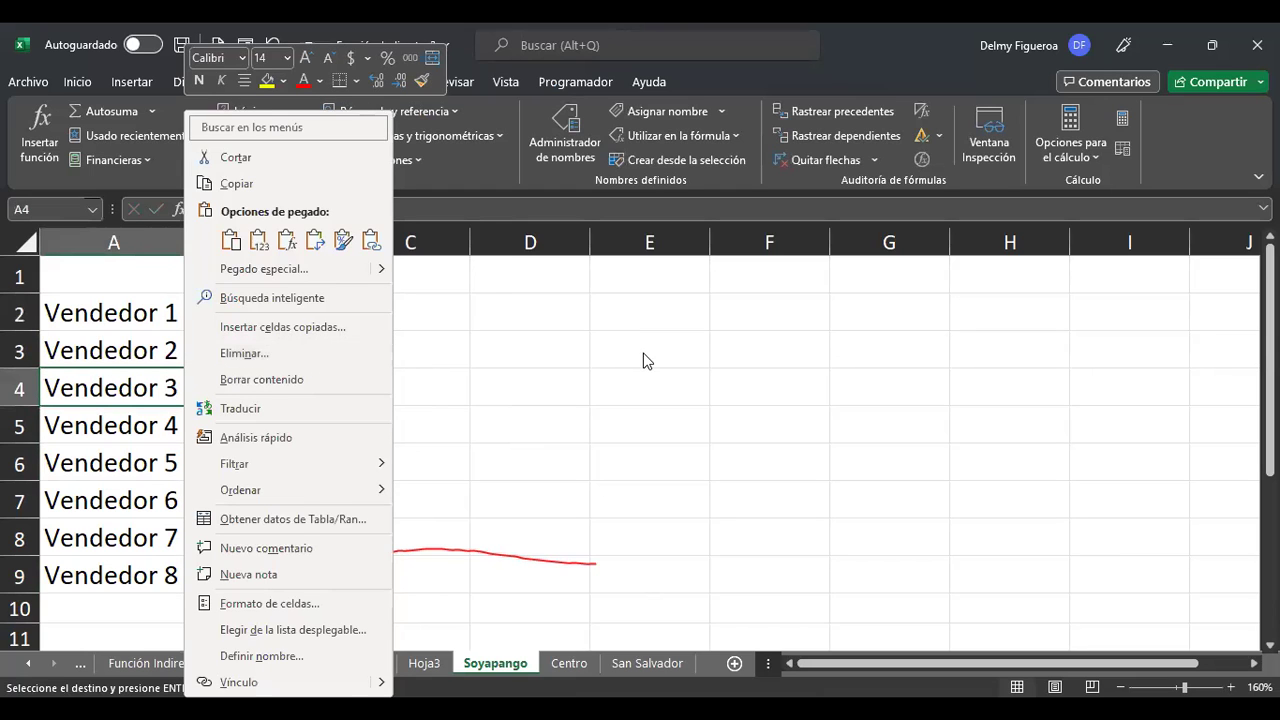
pyautogui.press('Escape')
# Paste the copied sales over B2:B9 of the Soyapango sheet as values only.
pyautogui.click(262, 316)
pyautogui.hotkey('ctrl', 'shift', 'Down')
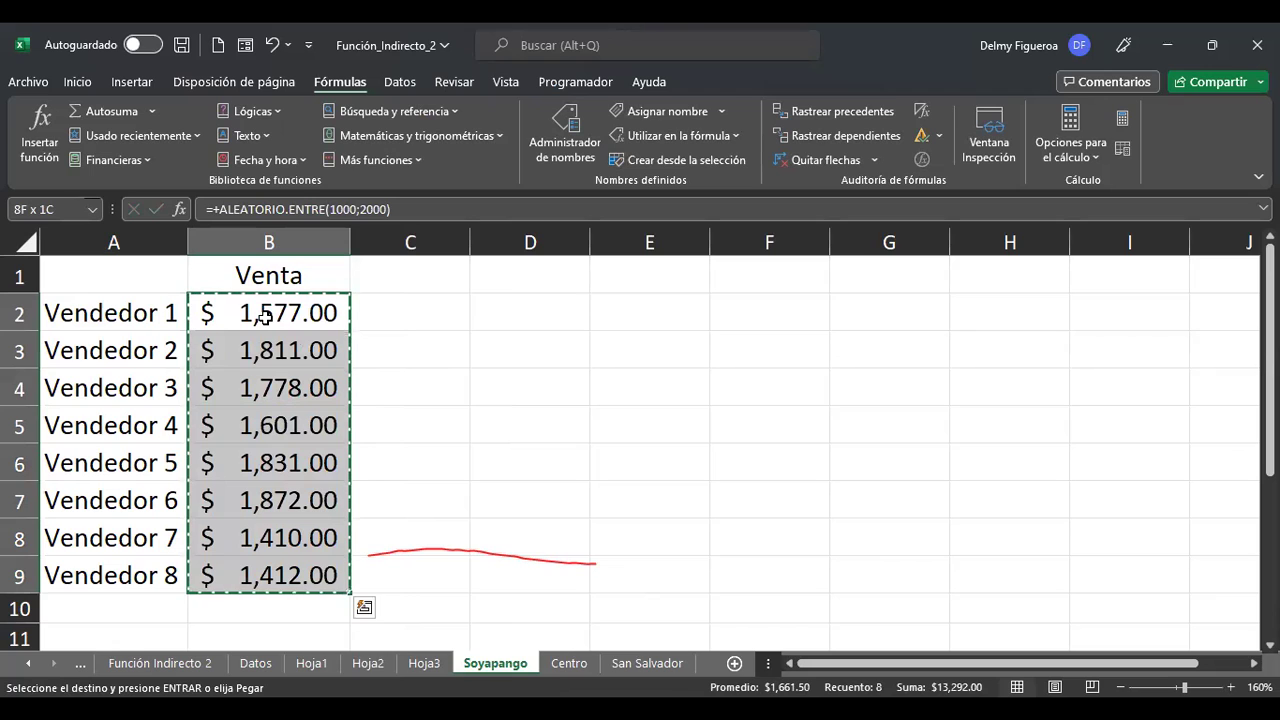
pyautogui.rightClick(335, 318)
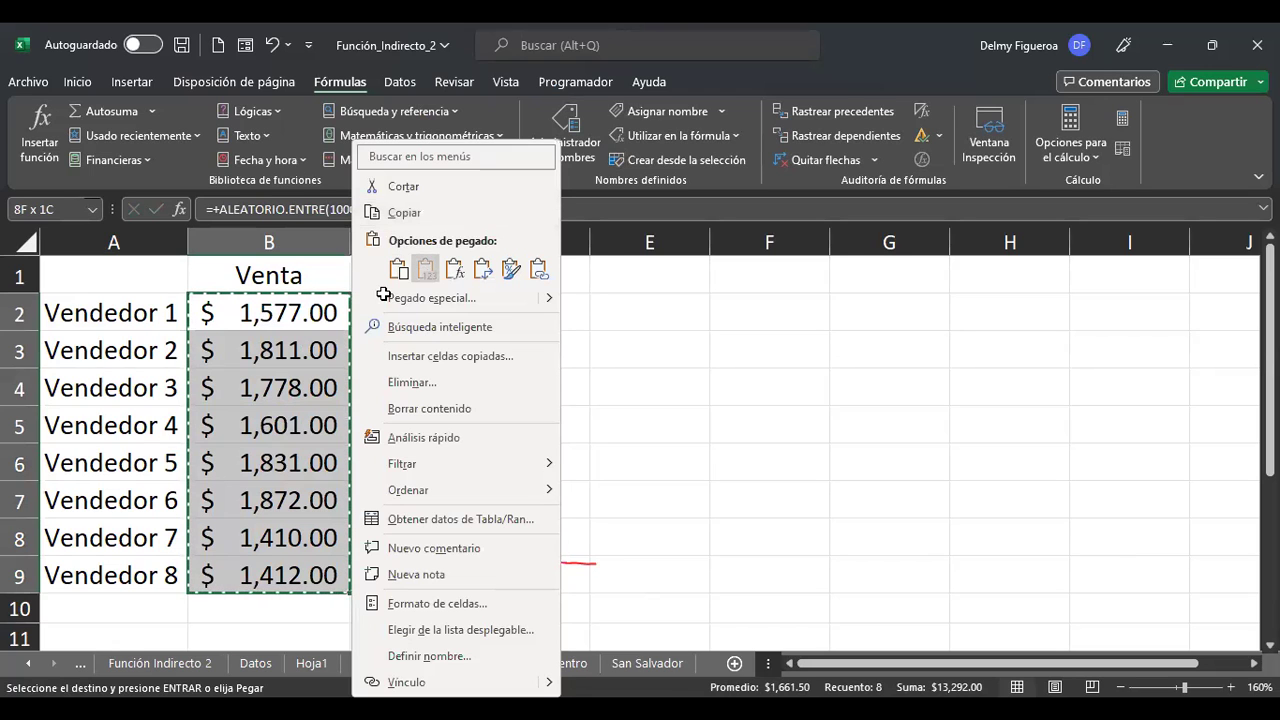
pyautogui.click(426, 268)
pyautogui.press('Escape')
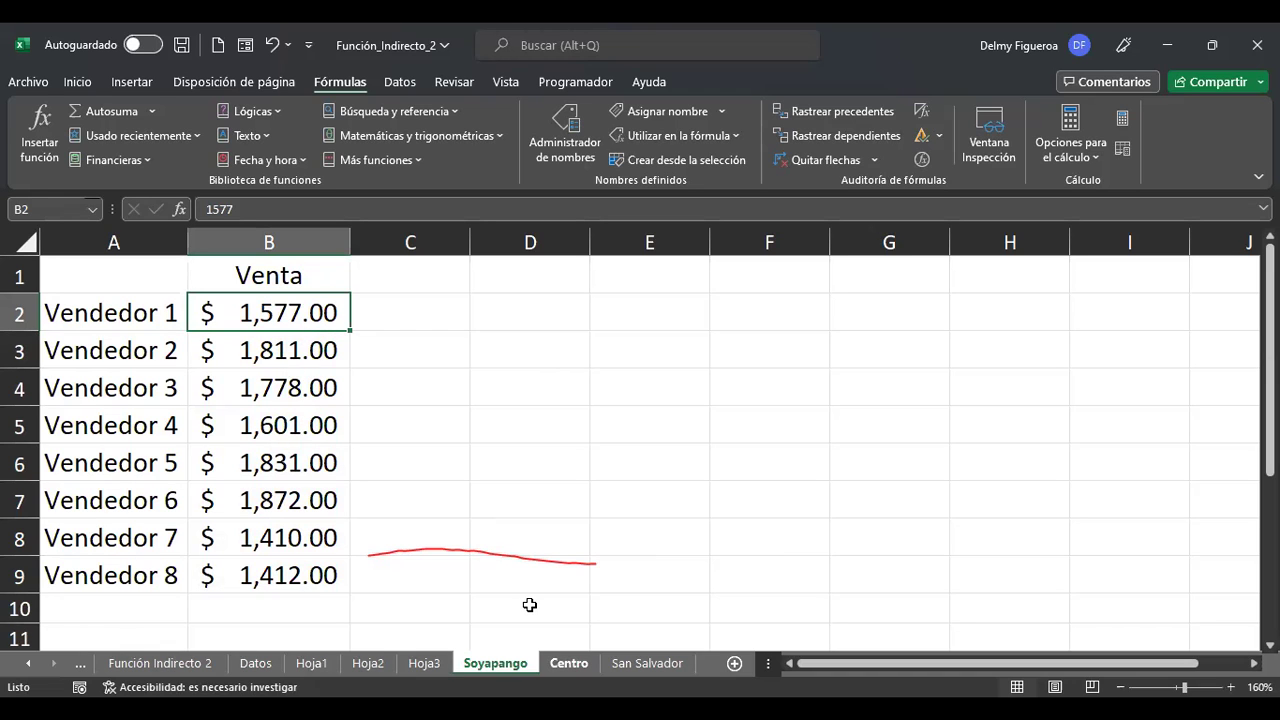
# Review the sales tables on the Centro, San Salvador and Soyapango sheets and the original branch table on Hoja3.
pyautogui.hotkey('ctrl', 'pagedown')
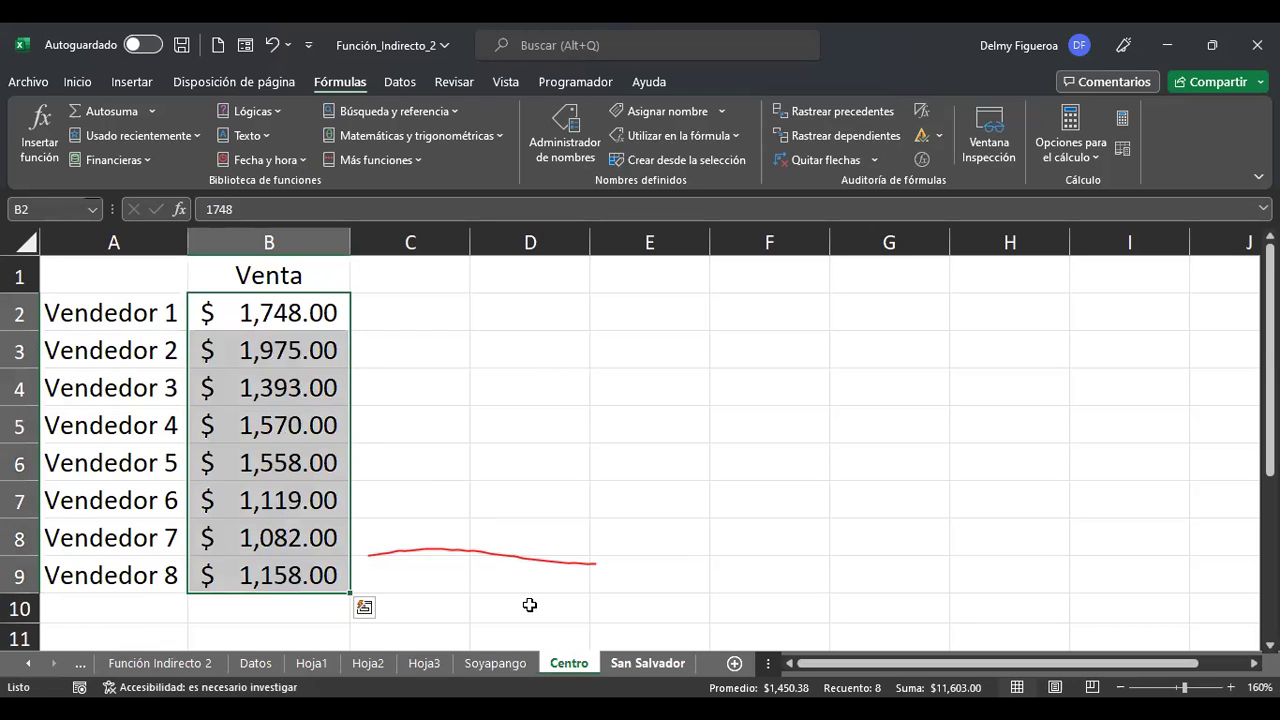
pyautogui.hotkey('ctrl', 'pagedown')
pyautogui.click(445, 372)
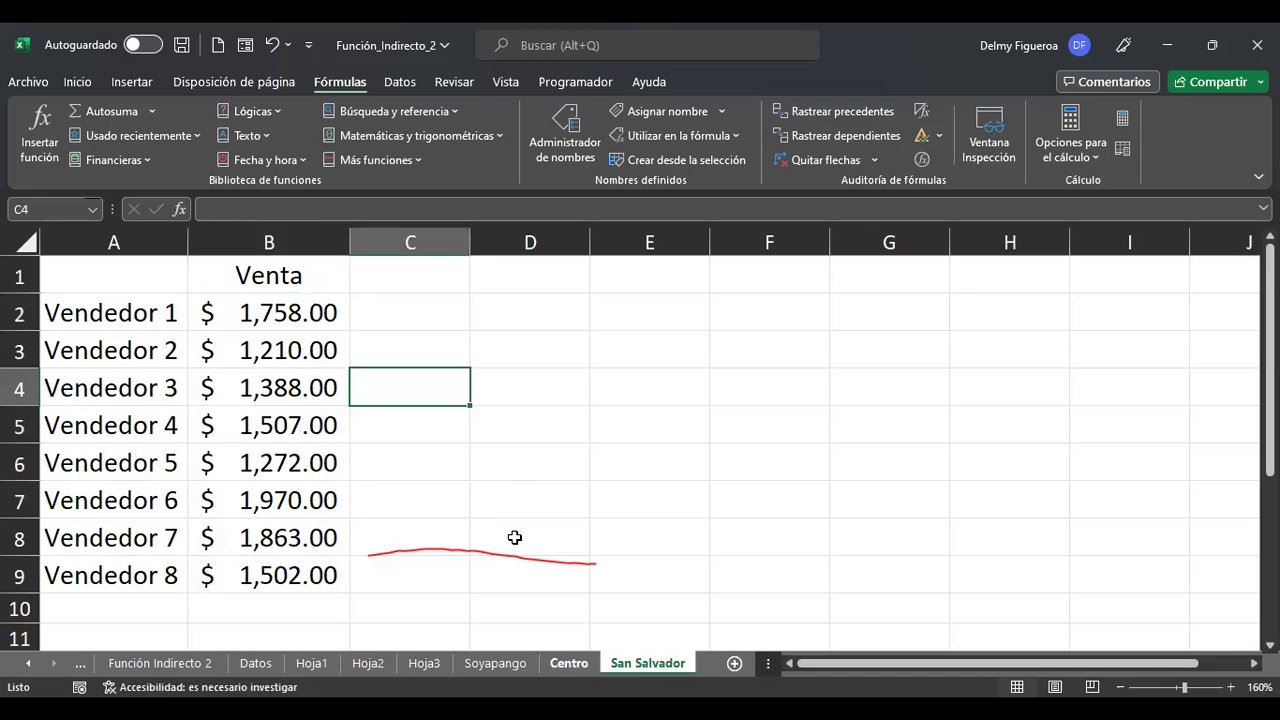
pyautogui.hotkey('ctrl', 'pageup')
pyautogui.click(497, 404)
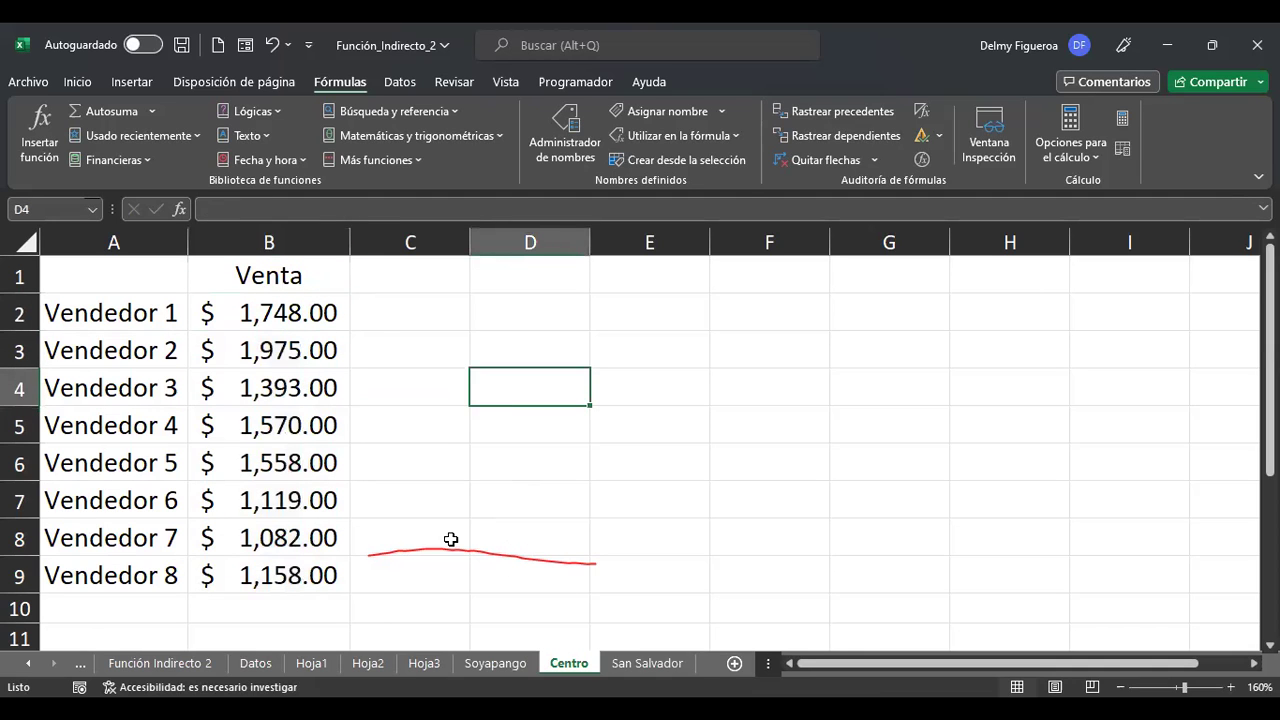
pyautogui.hotkey('ctrl', 'pageup')
pyautogui.hotkey('ctrl', 'pageup')
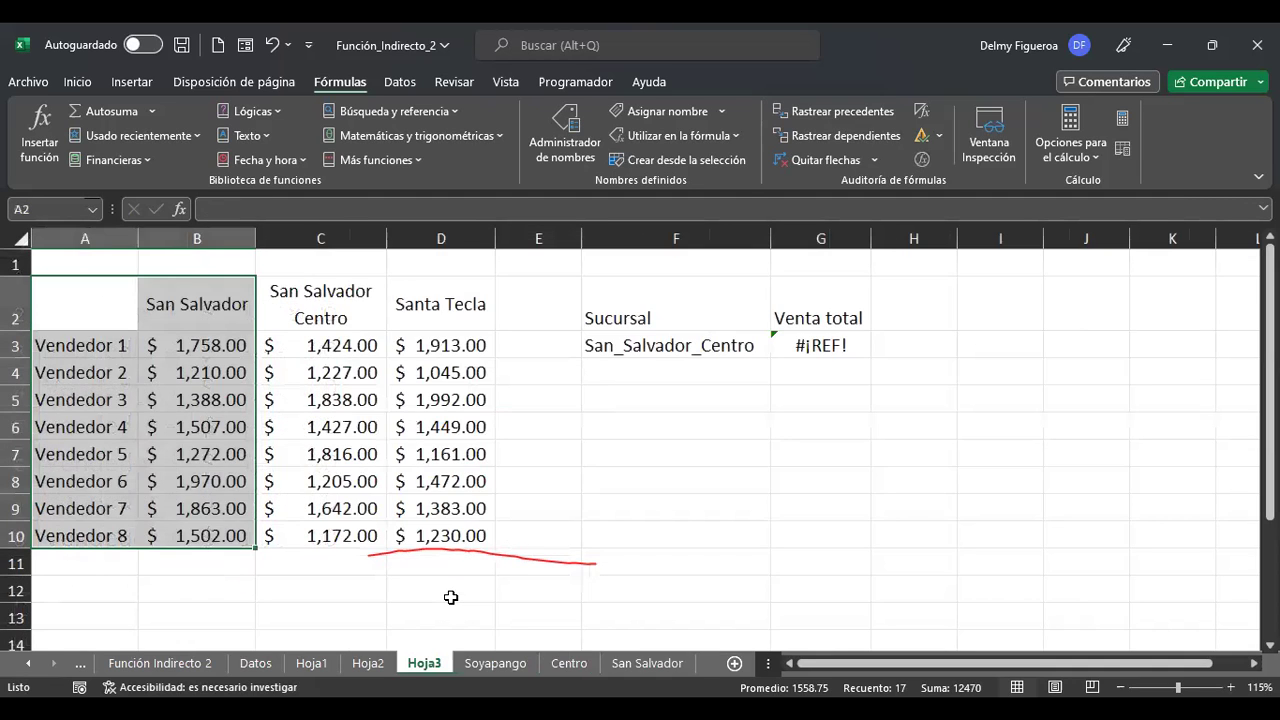
pyautogui.hotkey('ctrl', 'pageup')
pyautogui.hotkey('ctrl', 'pagedown')
pyautogui.hotkey('ctrl', 'pagedown')
pyautogui.hotkey('ctrl', 'pagedown')
pyautogui.hotkey('ctrl', 'pagedown')
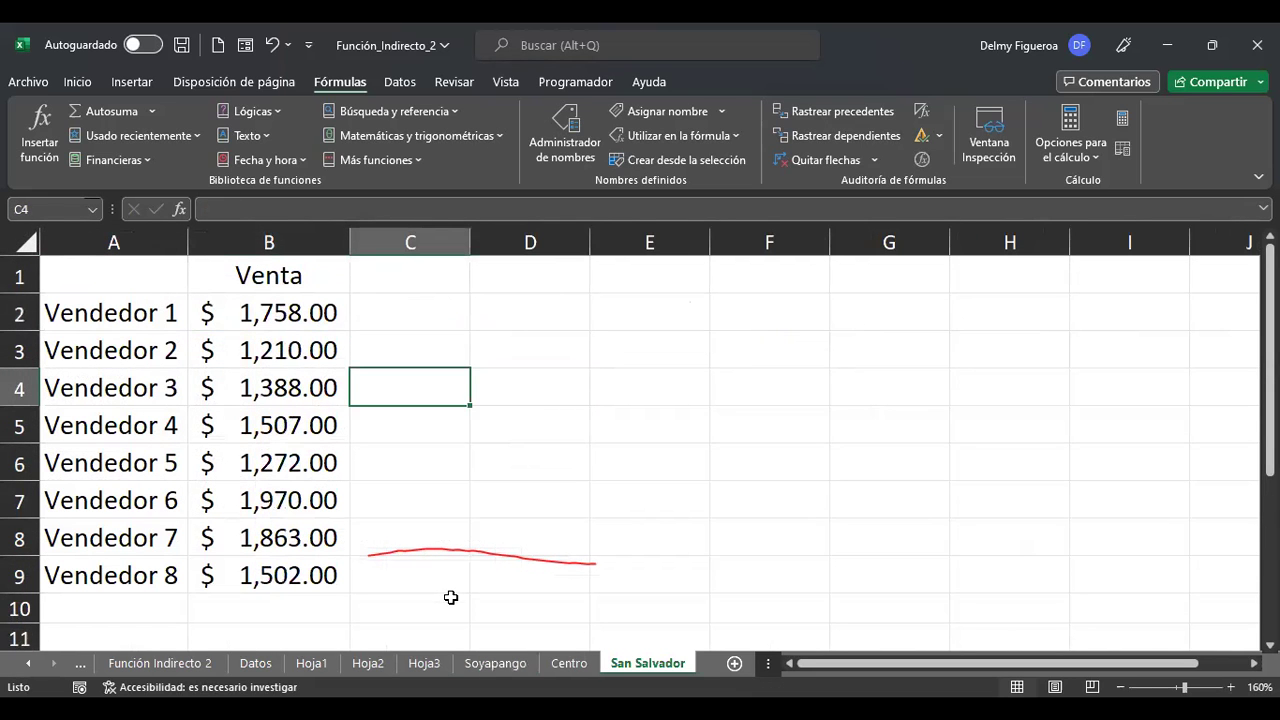
# Add a new worksheet after San Salvador and name it Referencia.
pyautogui.hotkey('shift', 'F11')
pyautogui.click(53, 663)
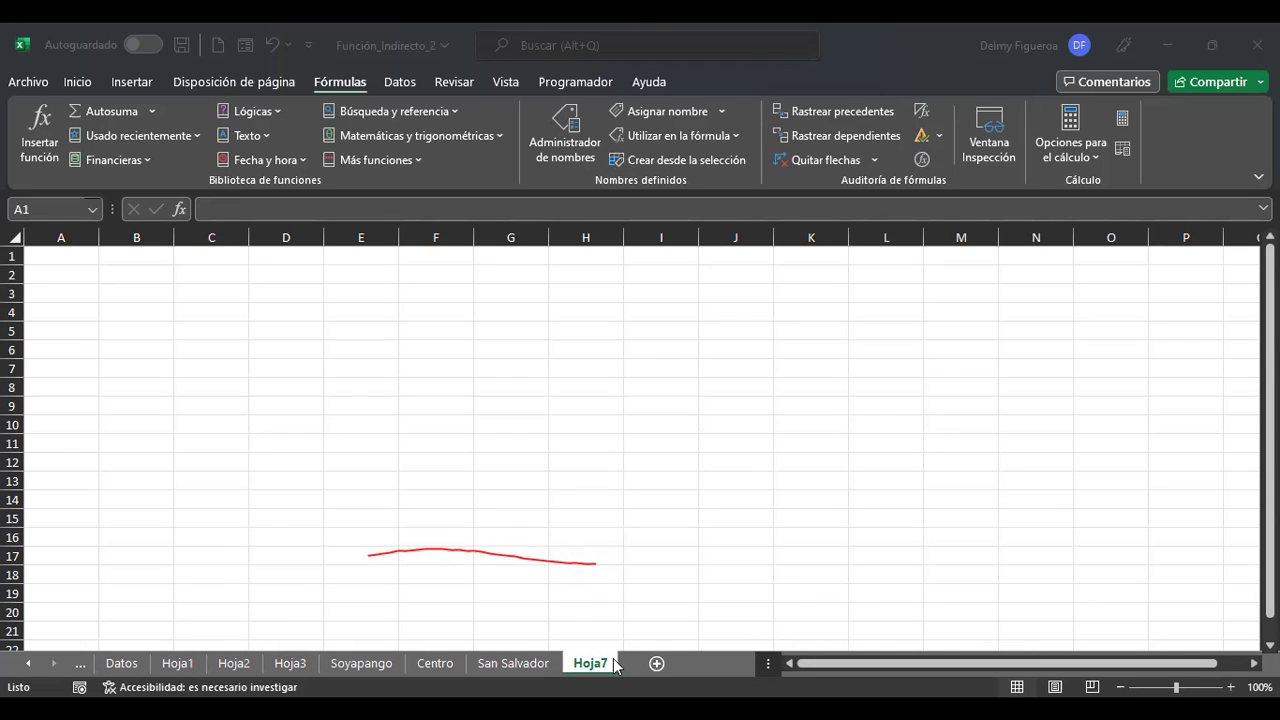
pyautogui.write('Referencoa')
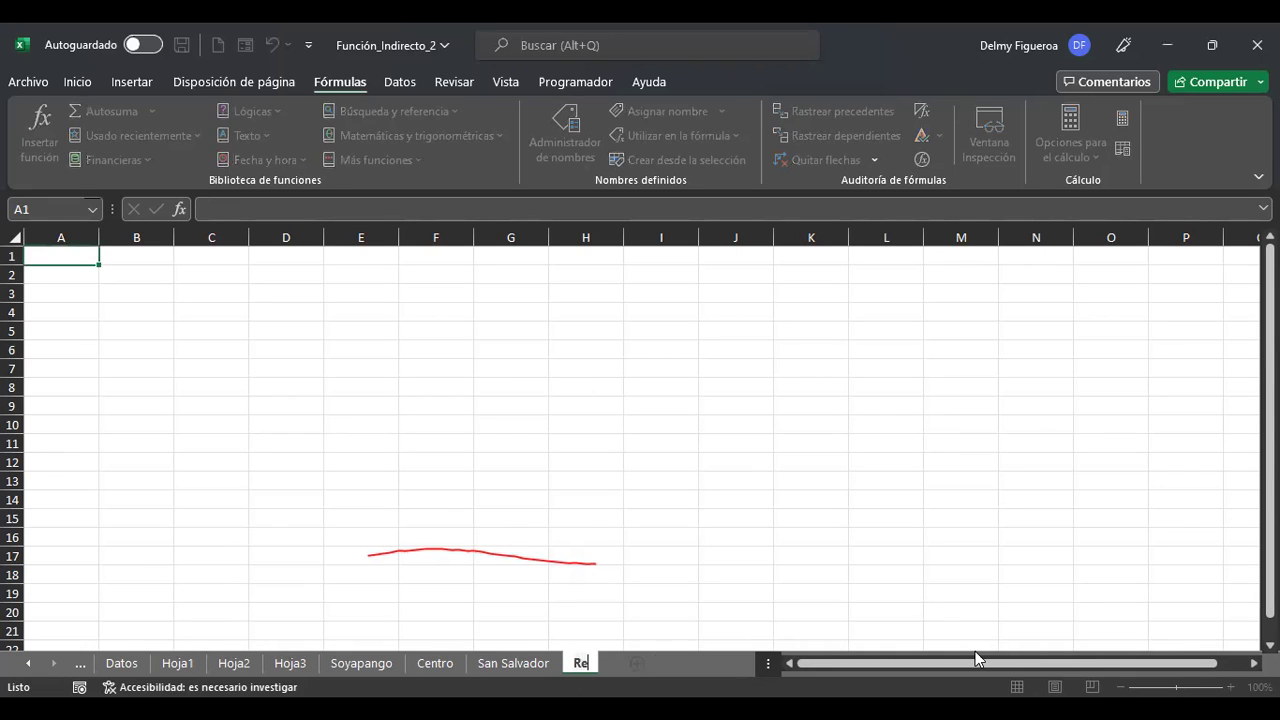
pyautogui.press('Return')
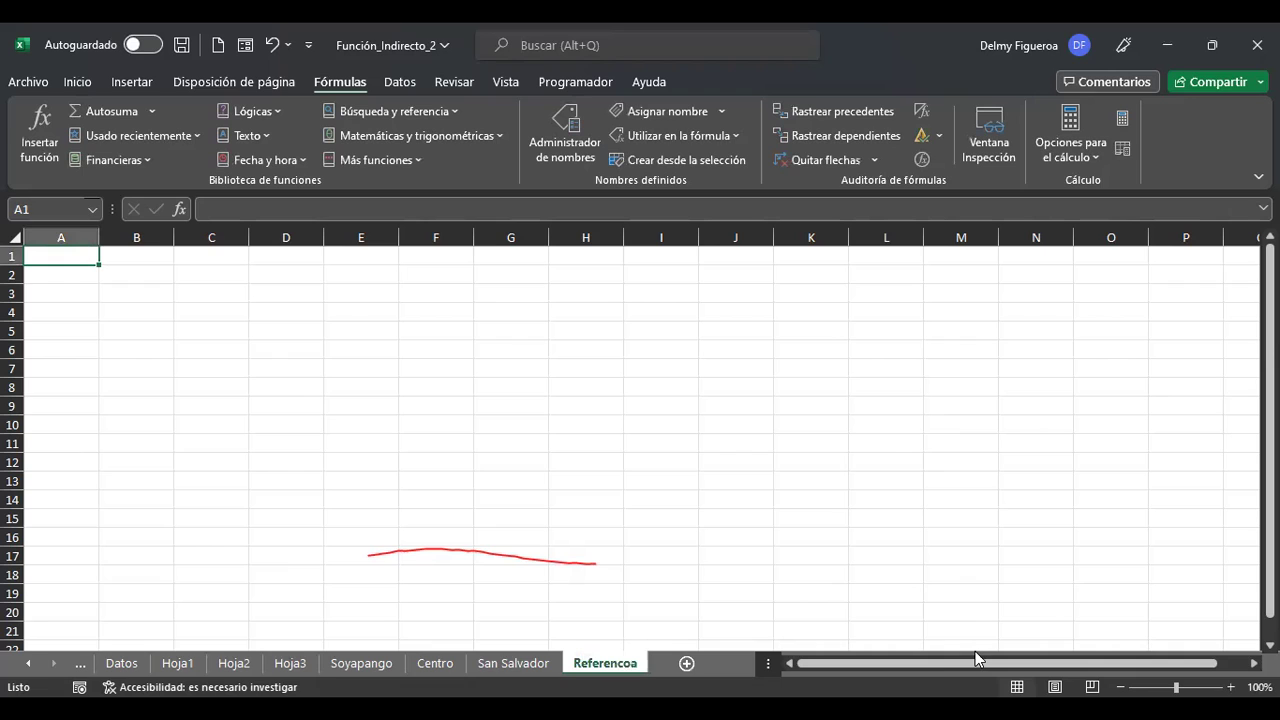
pyautogui.doubleClick(615, 663)
pyautogui.press('End')
pyautogui.press('BackSpace')
pyautogui.press('BackSpace')
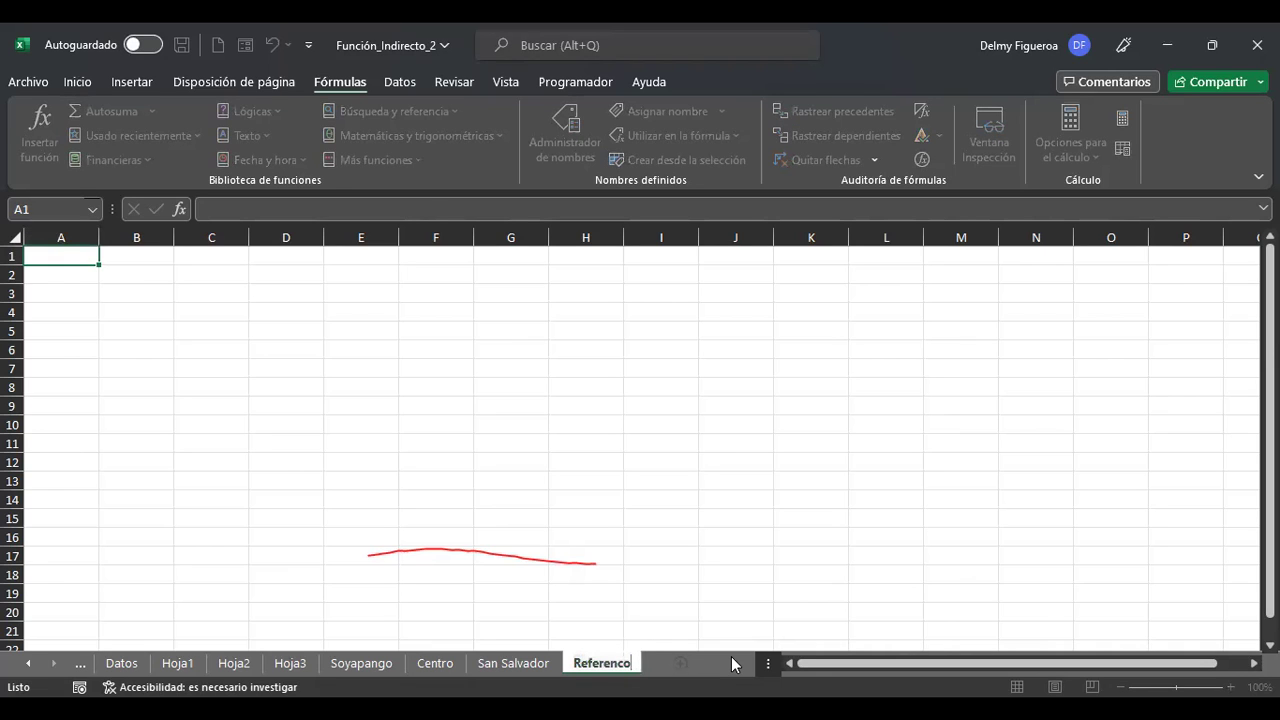
pyautogui.write('ia')
pyautogui.click(524, 420)
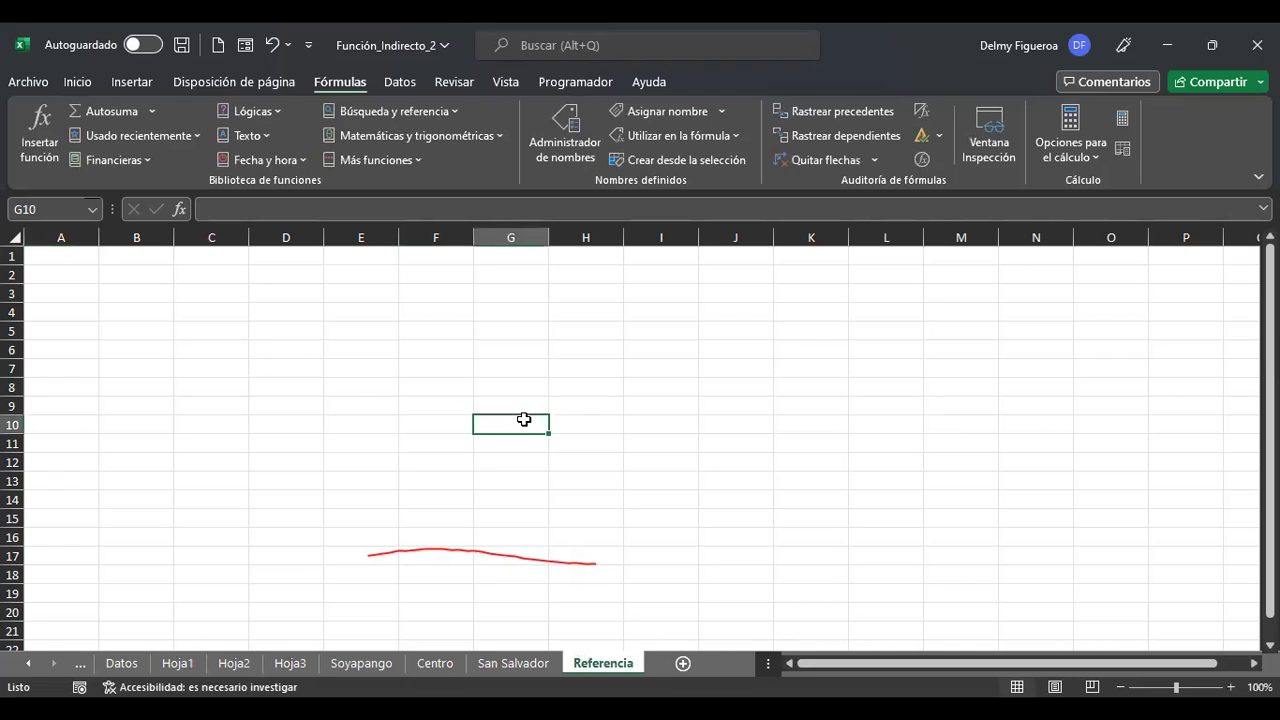
# Set the font size of all cells on the Referencia sheet to 14.
pyautogui.hotkey('ctrl', 'Home')
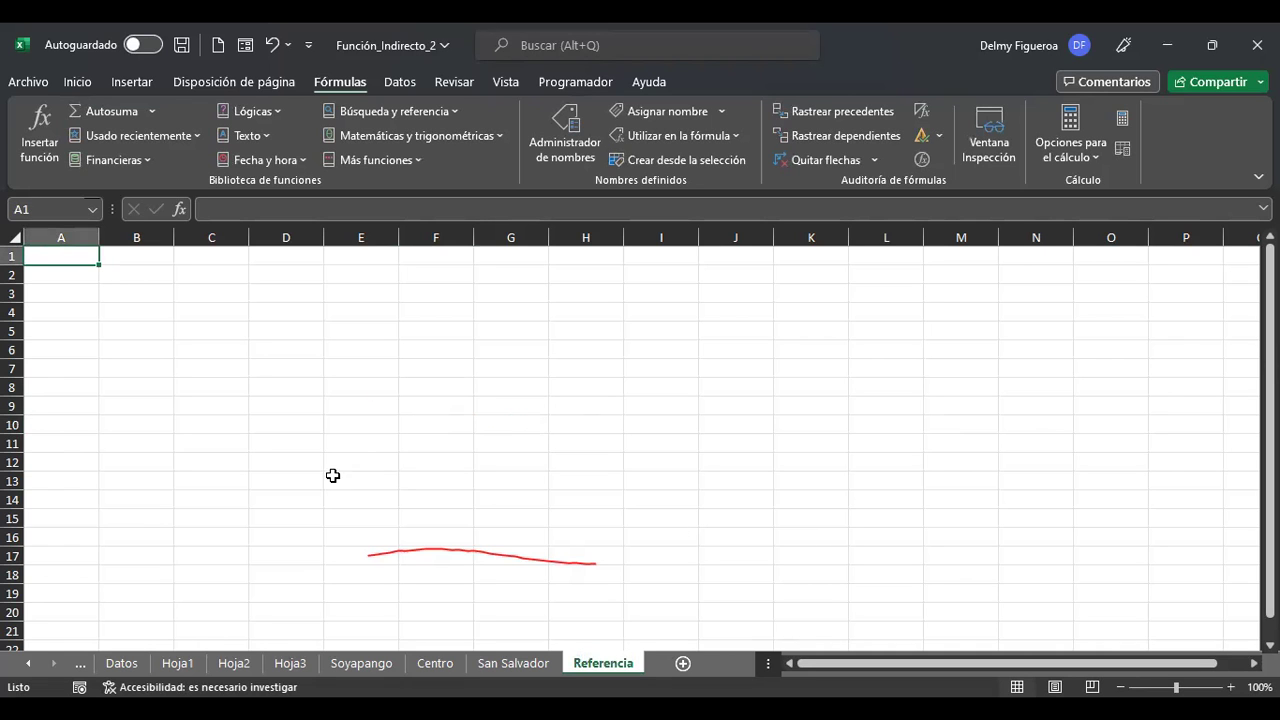
pyautogui.scroll(3, 314, 442)
pyautogui.click(22, 242)
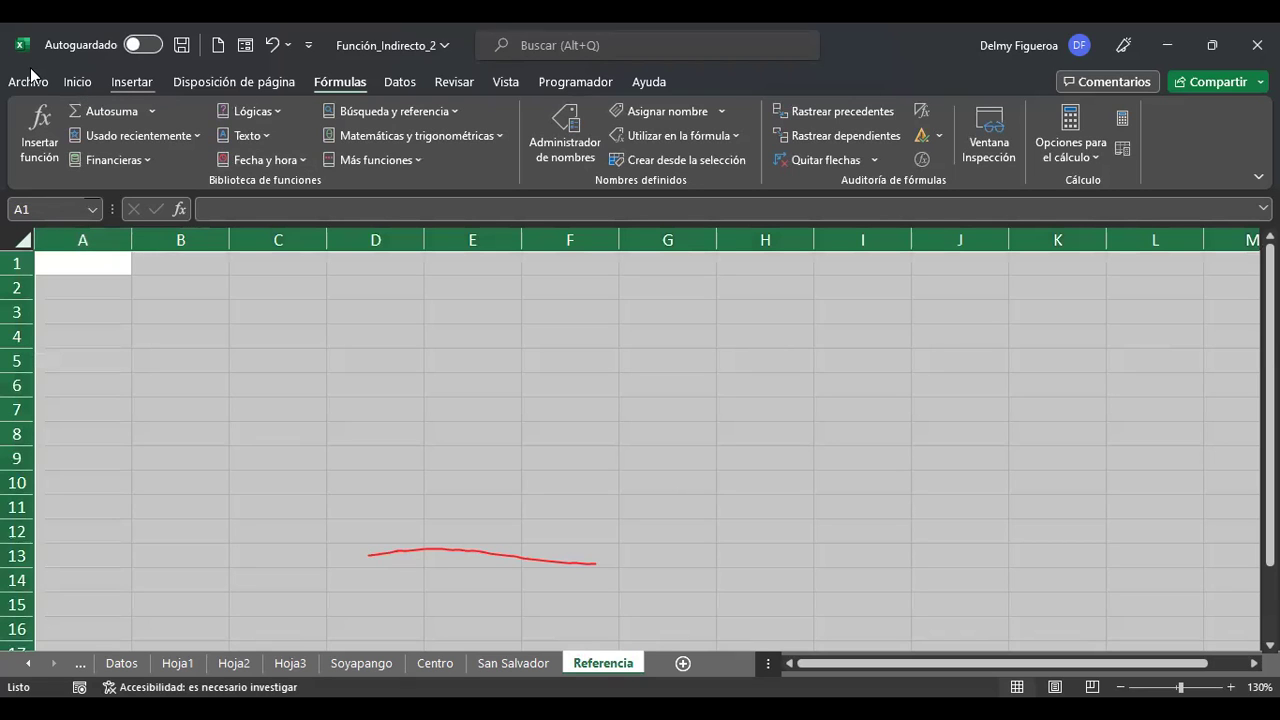
pyautogui.click(77, 81)
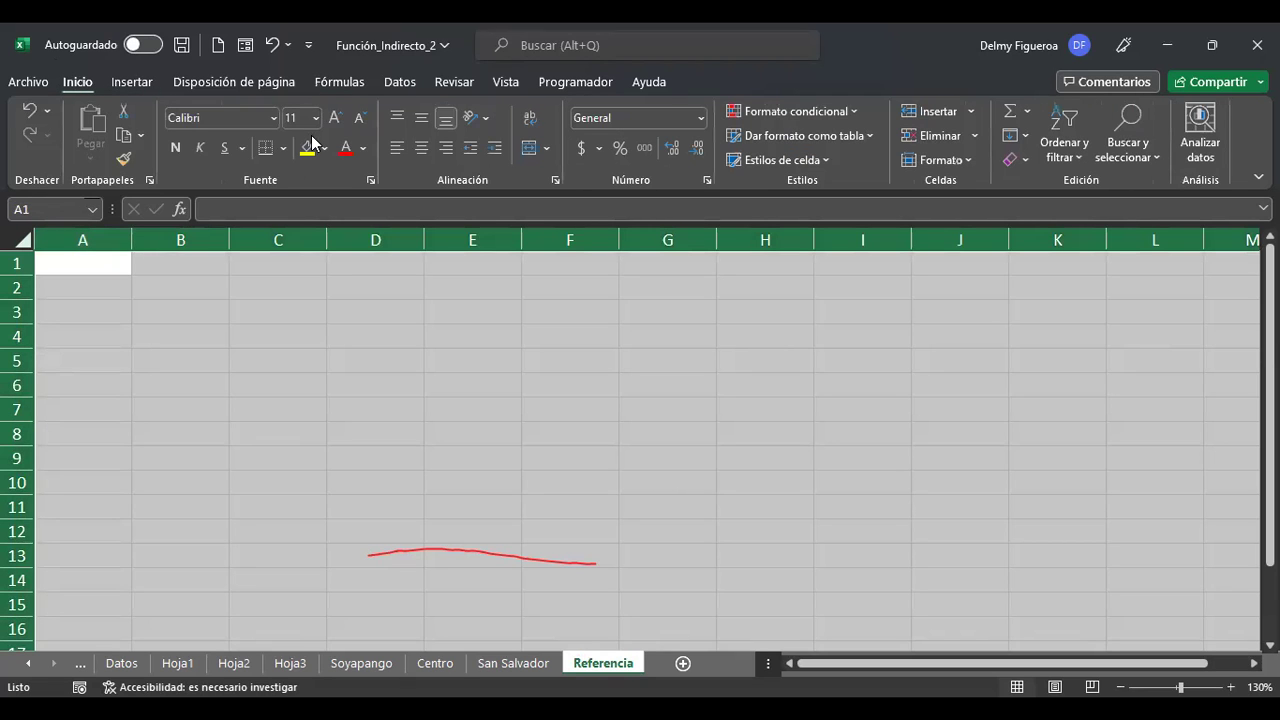
pyautogui.hotkey('ctrl', 'shift', '>')
pyautogui.hotkey('ctrl', 'shift', '>')
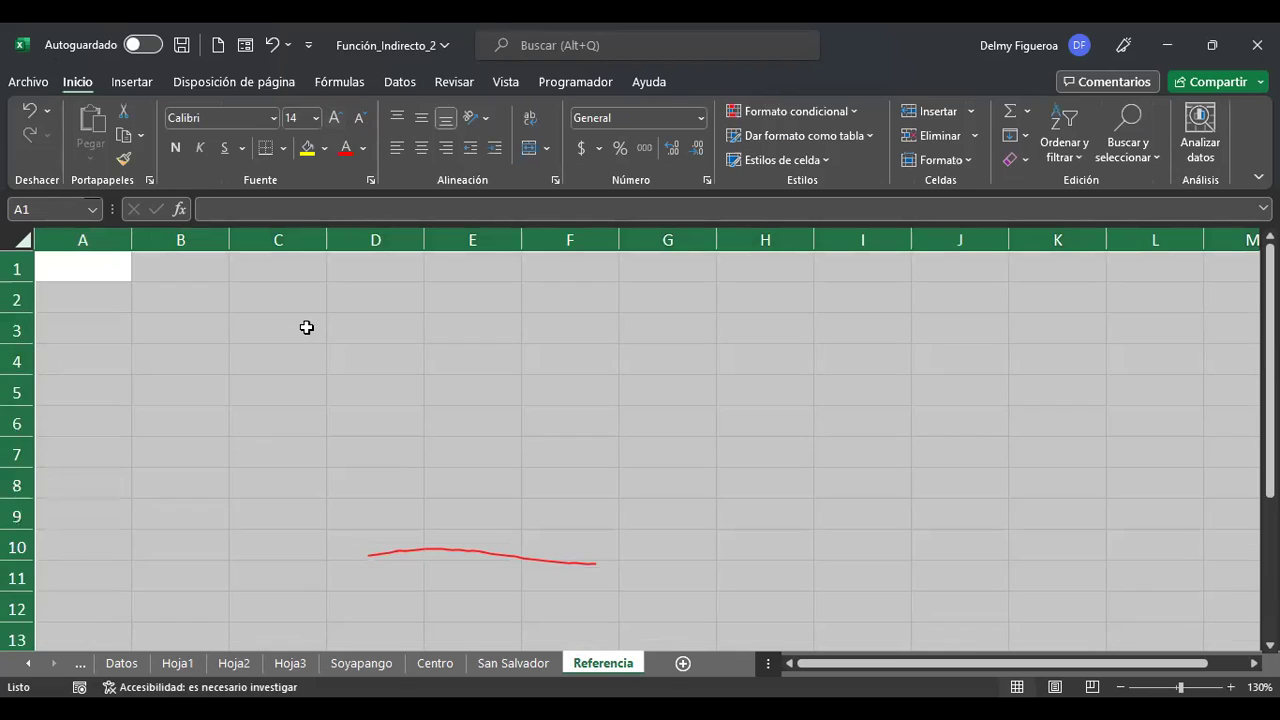
pyautogui.click(261, 327)
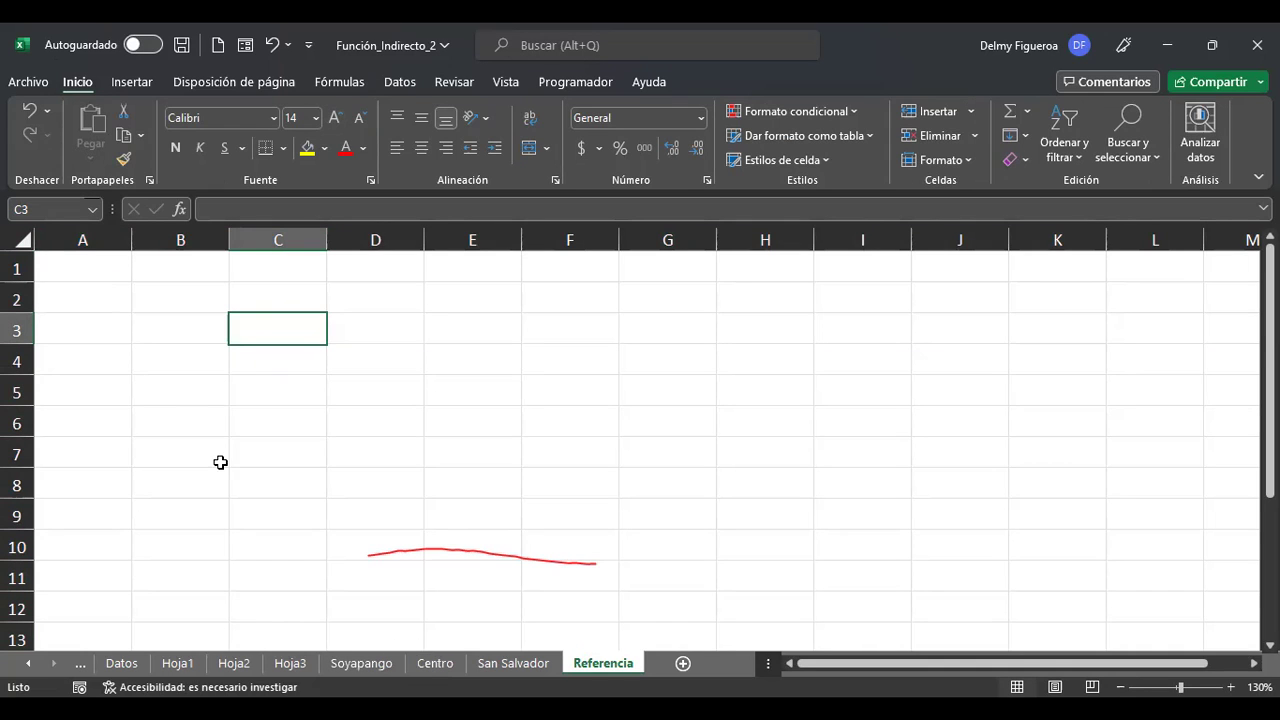
# Enter the heading Hojas in B3 with San Salvador, Centro and Soyapango in B4:B6, and autofit column B.
pyautogui.click(192, 323)
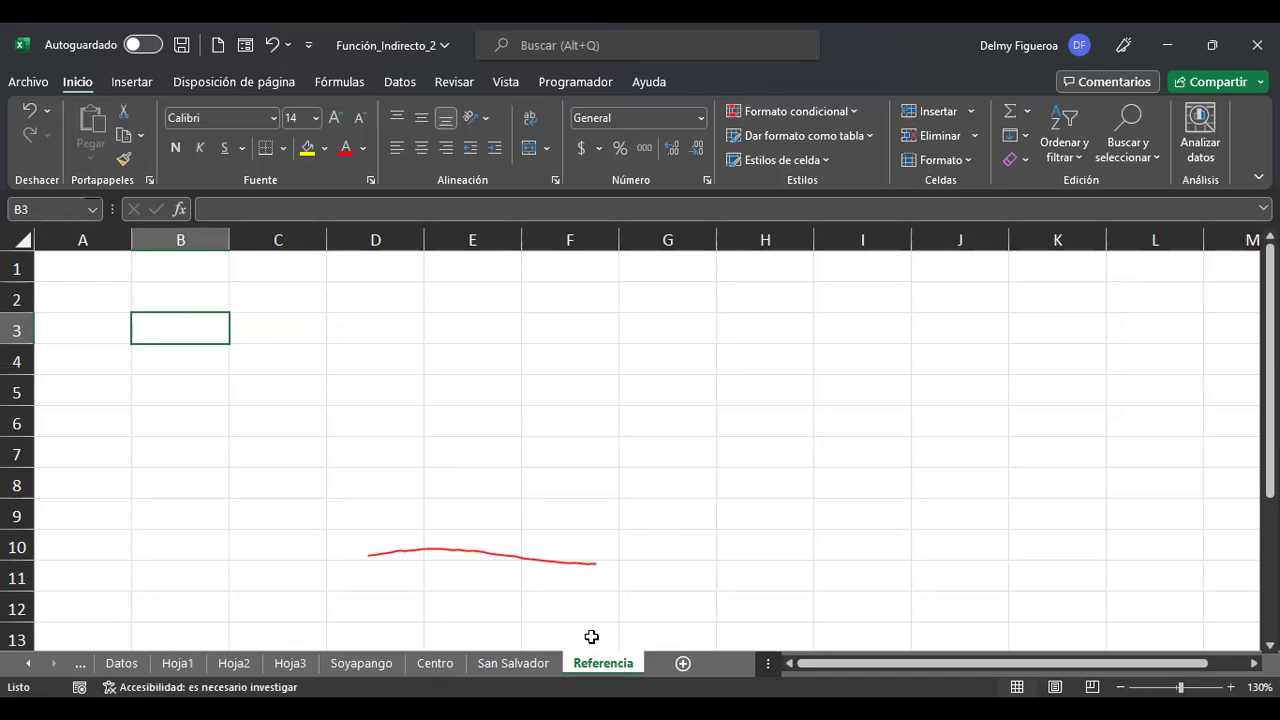
pyautogui.write('Hojas')
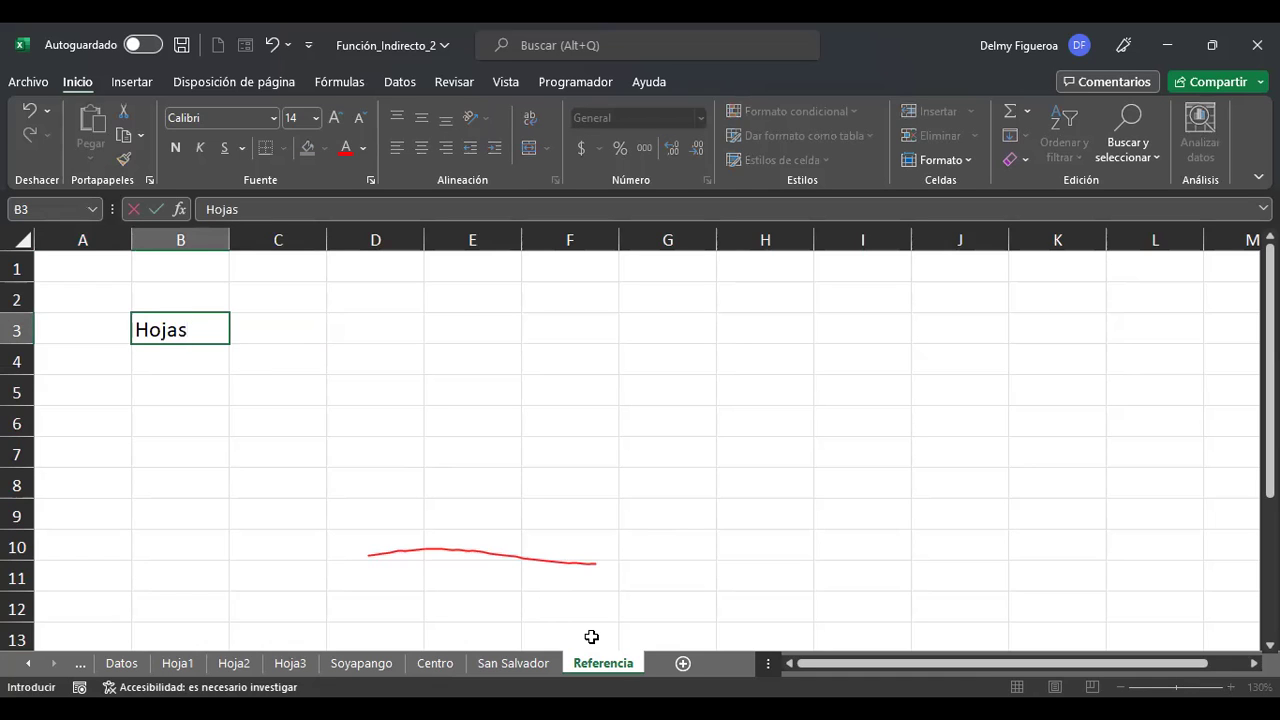
pyautogui.press('Return')
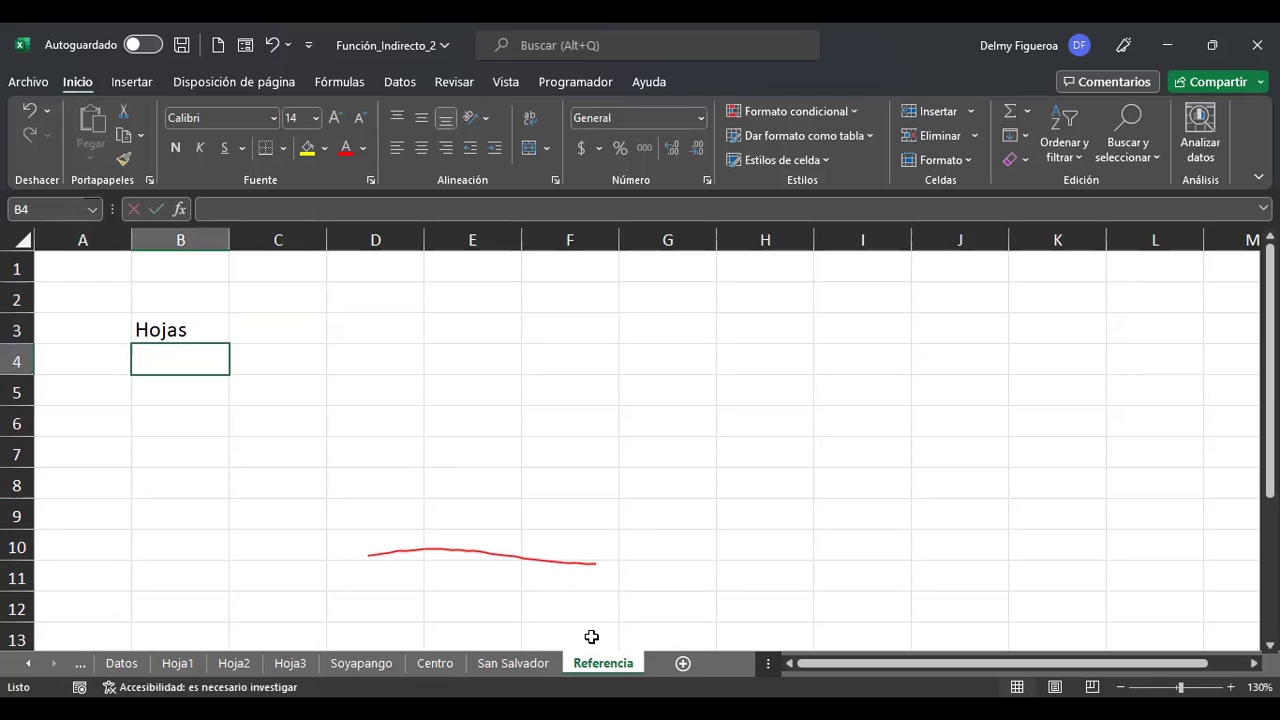
pyautogui.write('San Salvador')
pyautogui.press('Return')
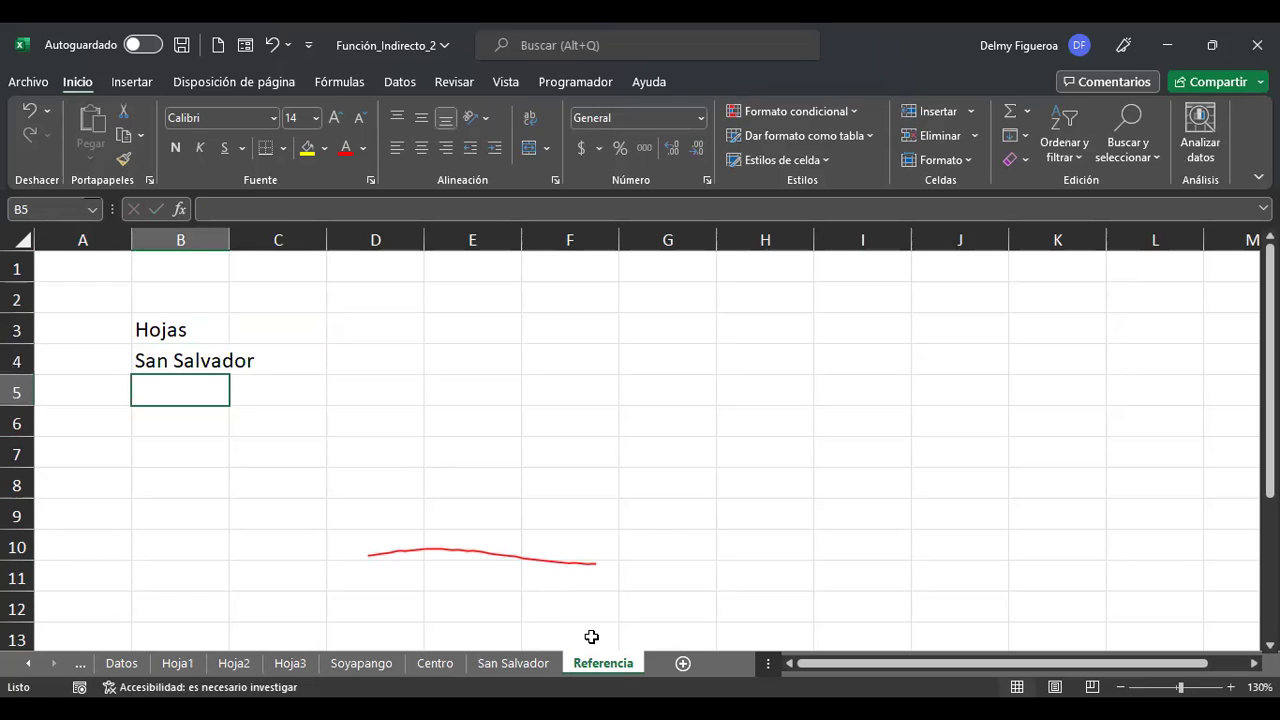
pyautogui.doubleClick(229, 240)
pyautogui.write('Centro')
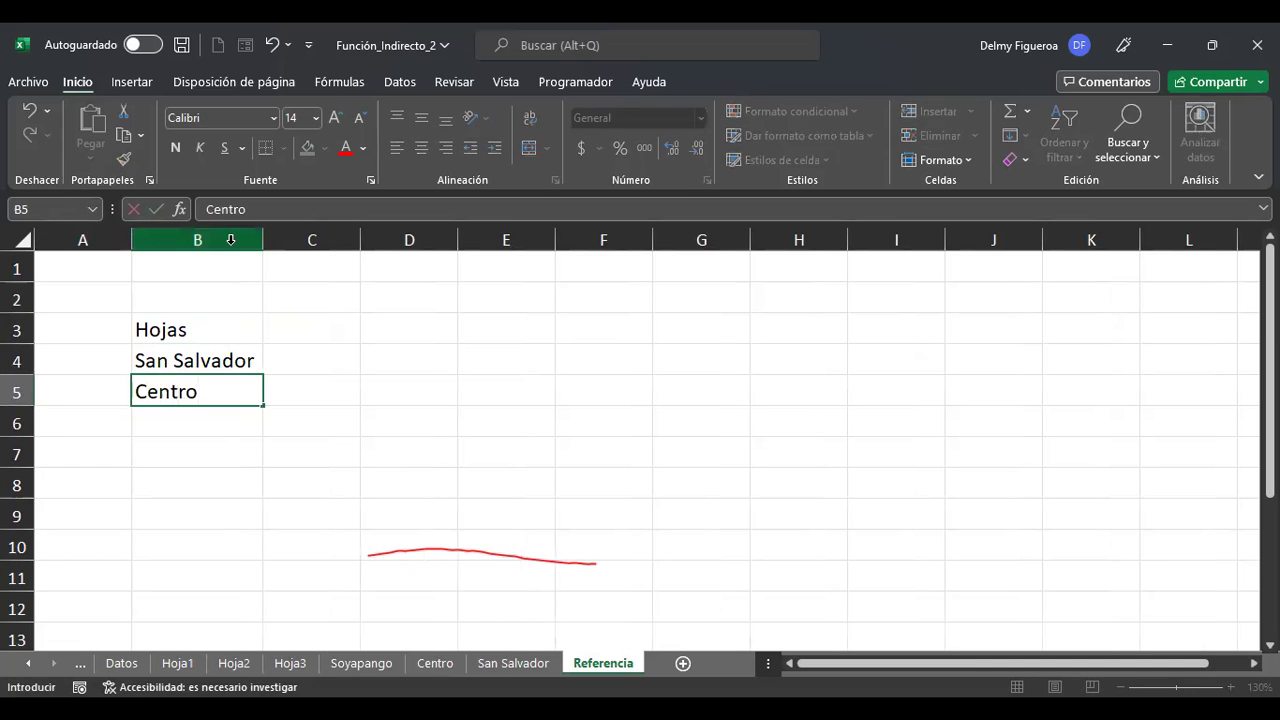
pyautogui.press('Return')
pyautogui.write('Soyapango')
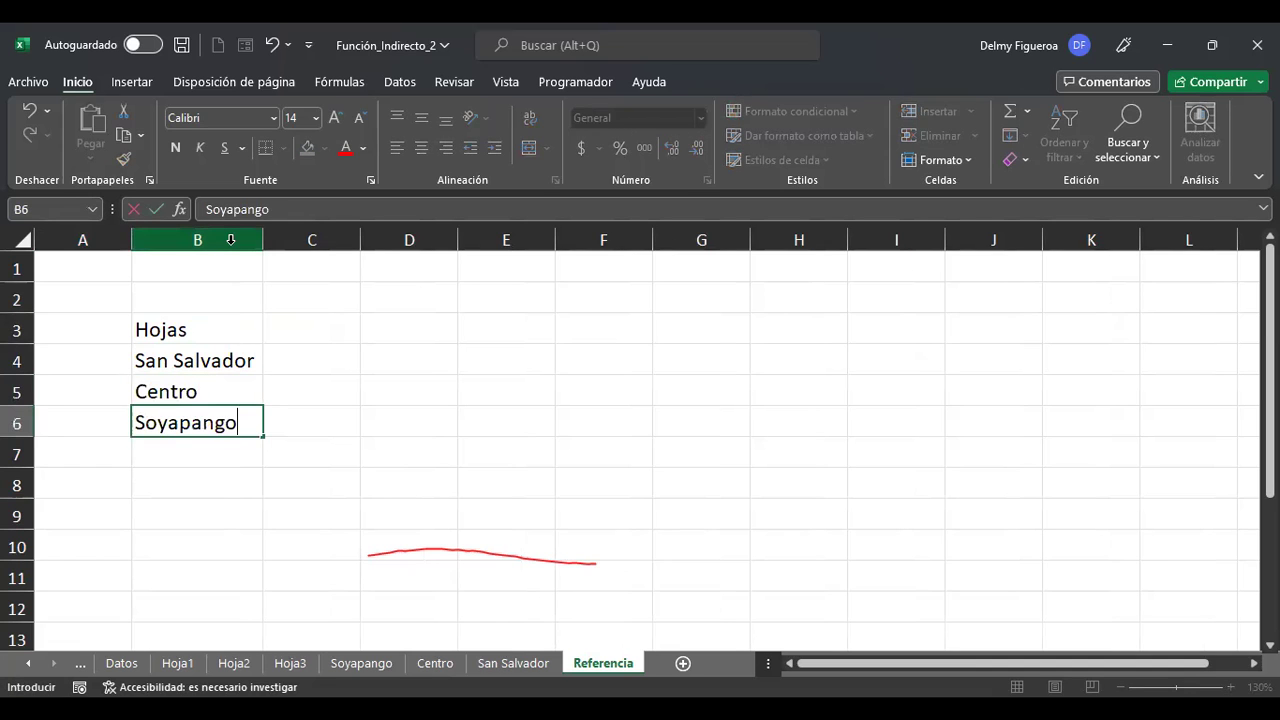
pyautogui.press('Return')
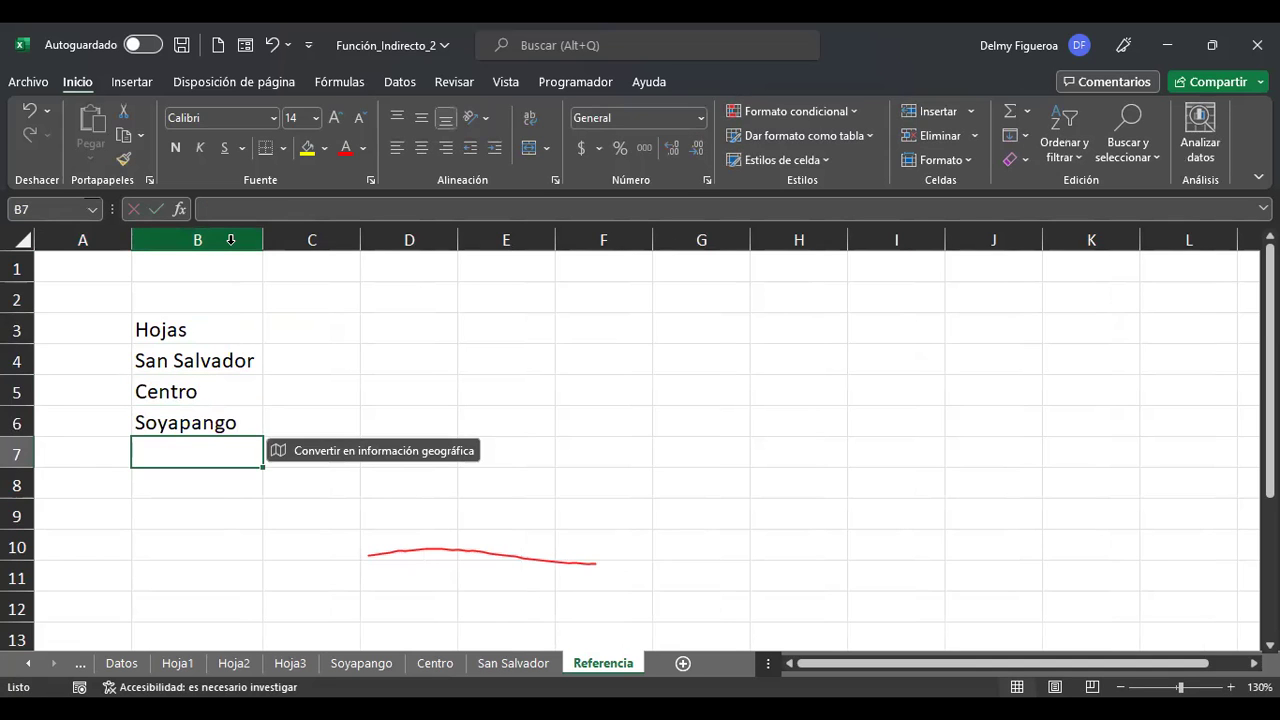
# Link C4 on the Referencia sheet directly to cell B2 of the San Salvador sheet.
pyautogui.press('Up')
pyautogui.press('Right')
pyautogui.press('Up')
pyautogui.press('Up')
pyautogui.press('Up')
pyautogui.press('Down')
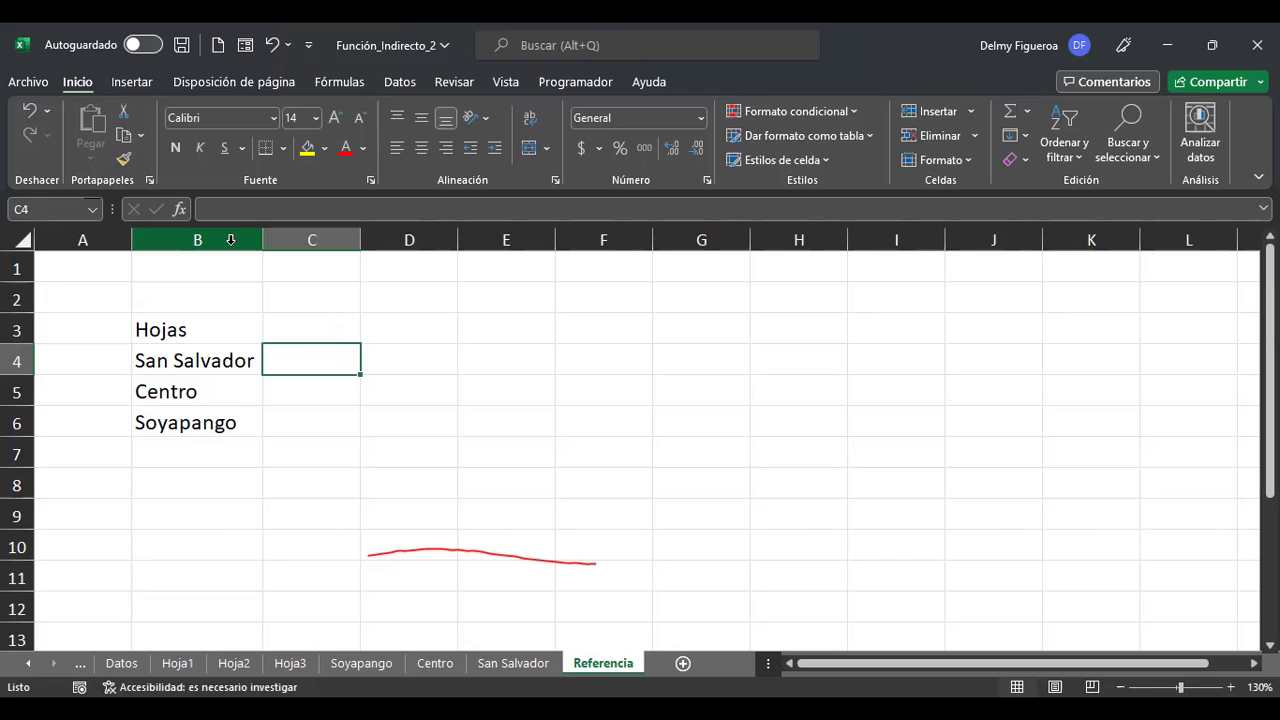
pyautogui.write('+')
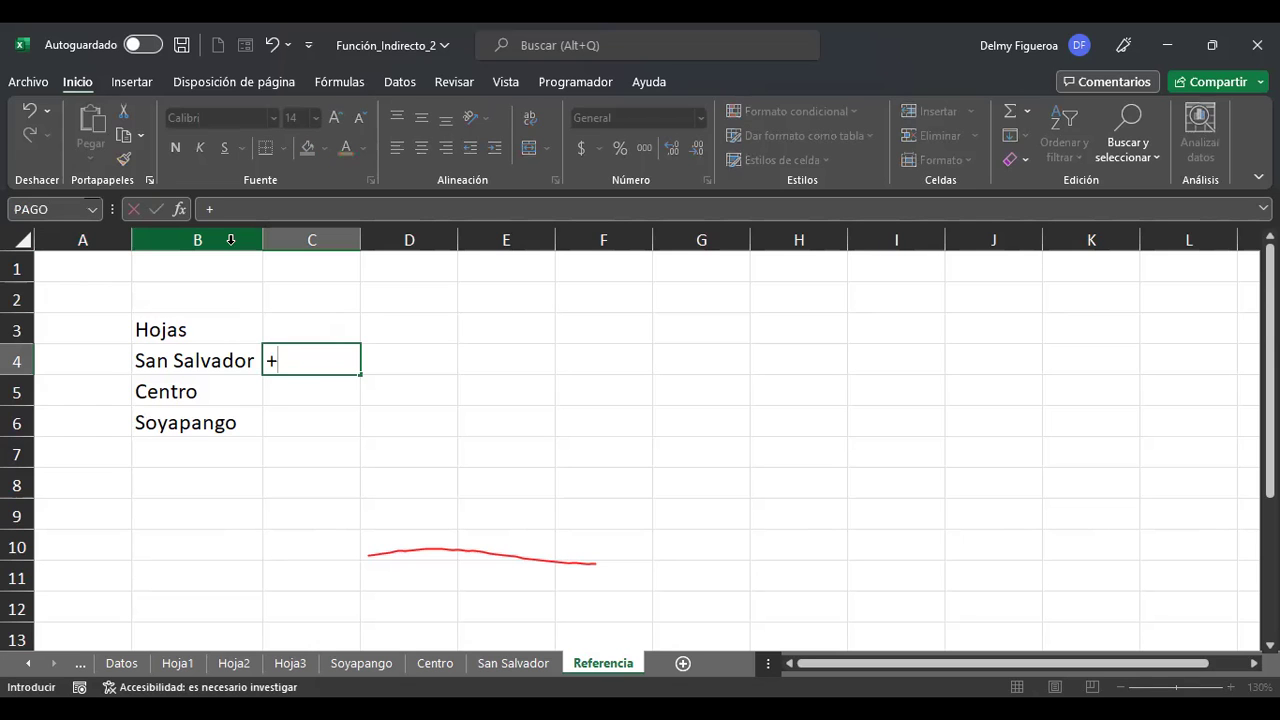
pyautogui.click(513, 663)
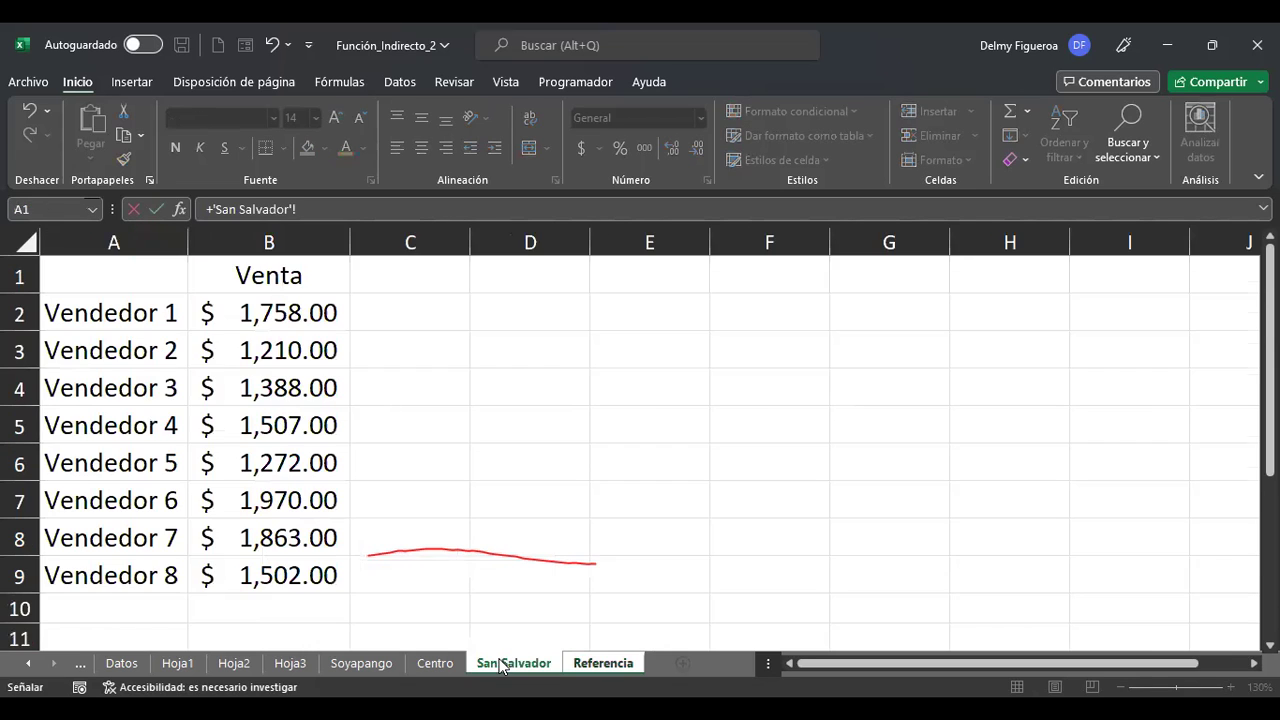
pyautogui.click(290, 311)
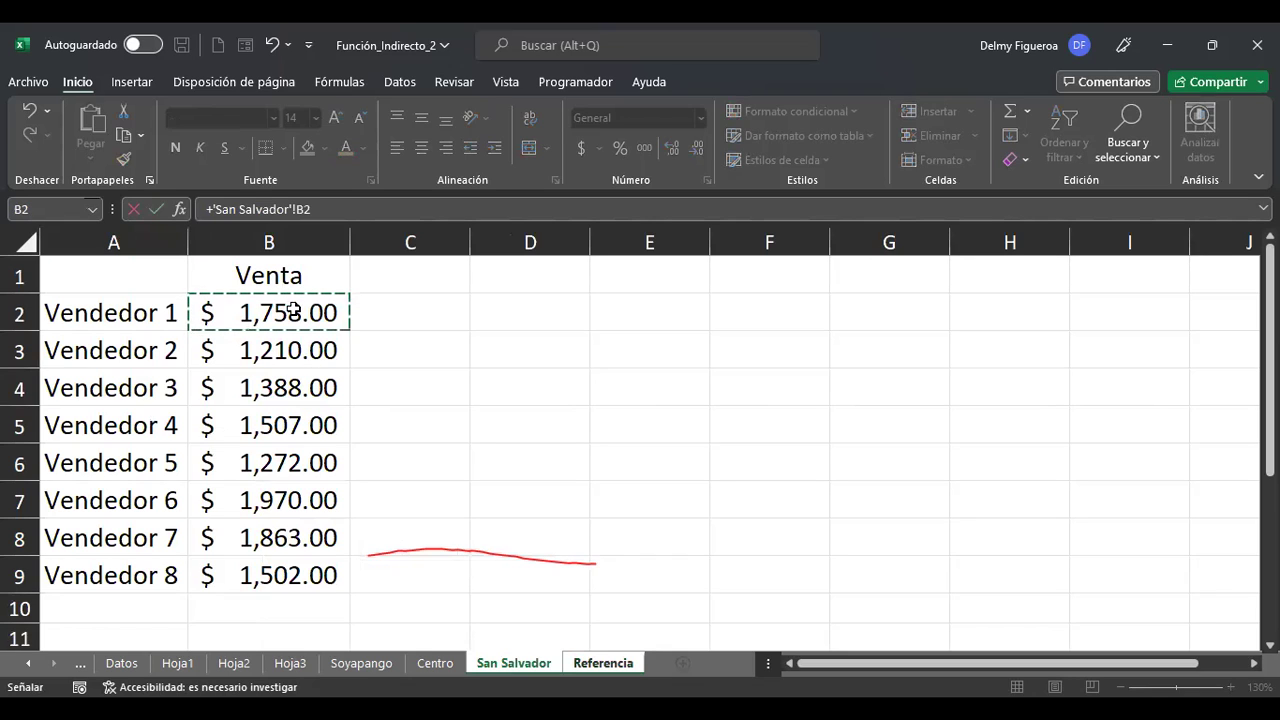
pyautogui.press('Return')
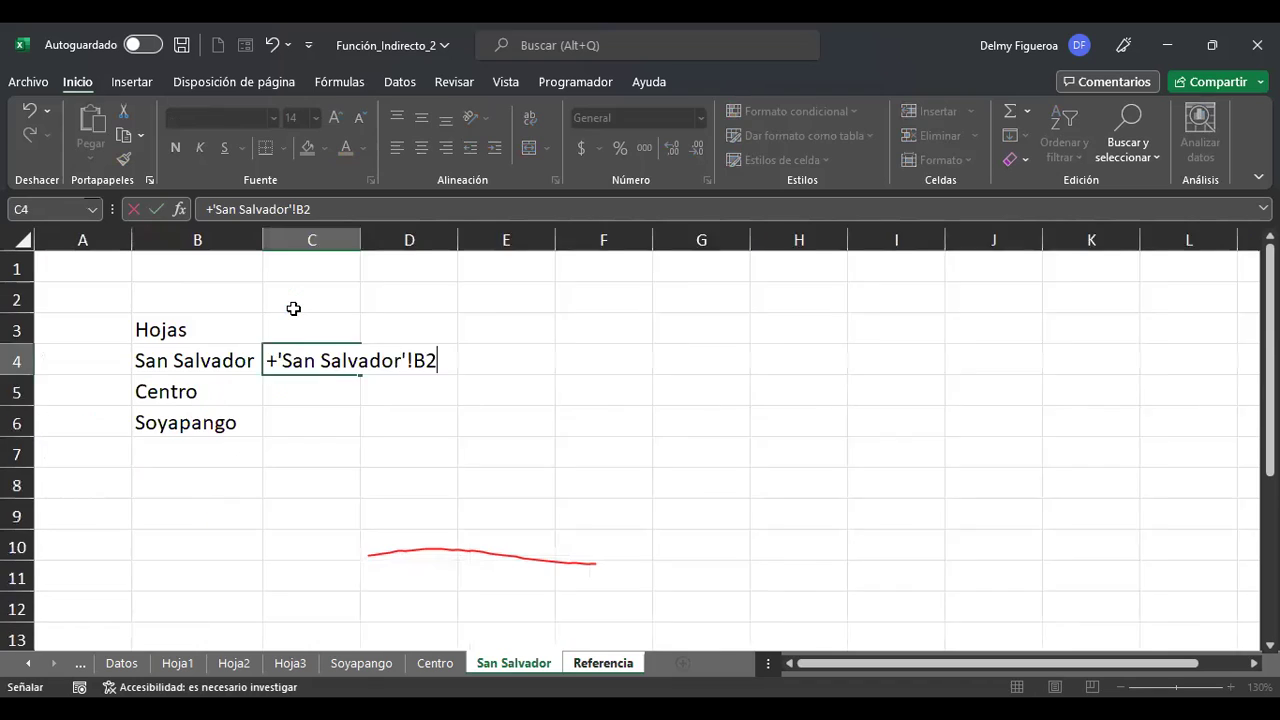
# Examine how the formula in C4 writes its cross-sheet reference, including the quotes around the sheet name and the exclamation mark.
pyautogui.press('Up')
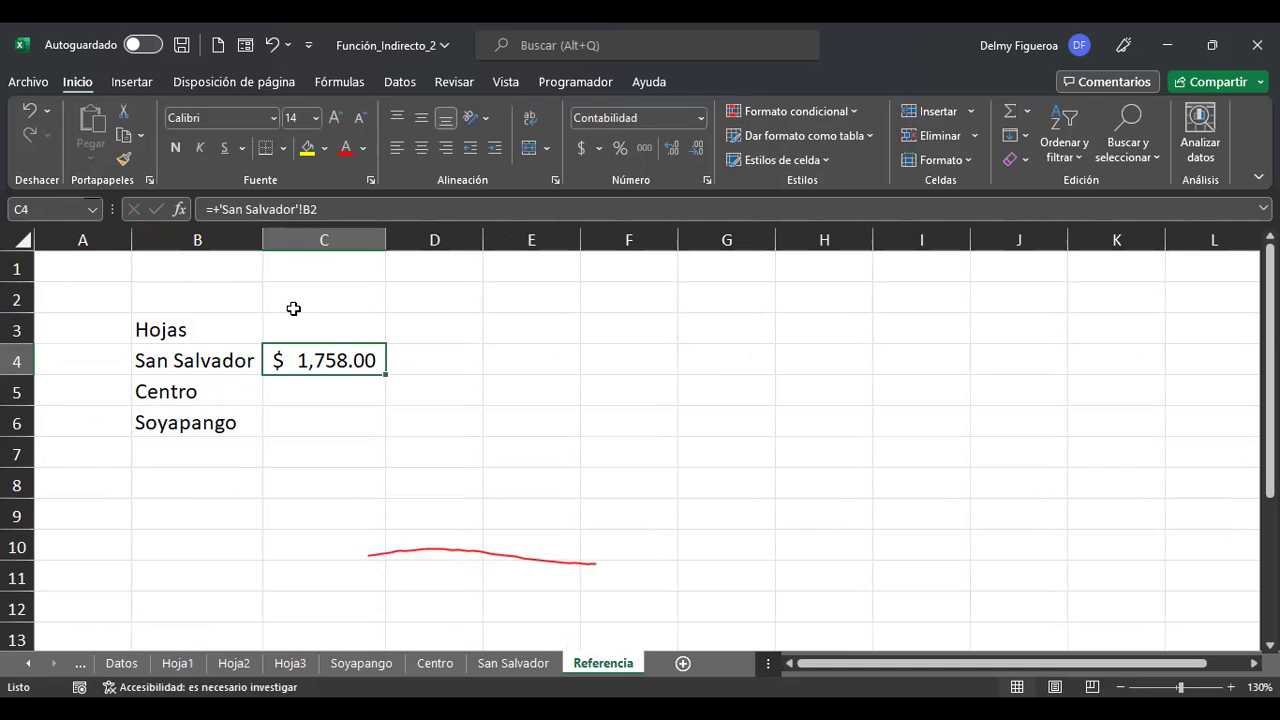
pyautogui.press('F2')
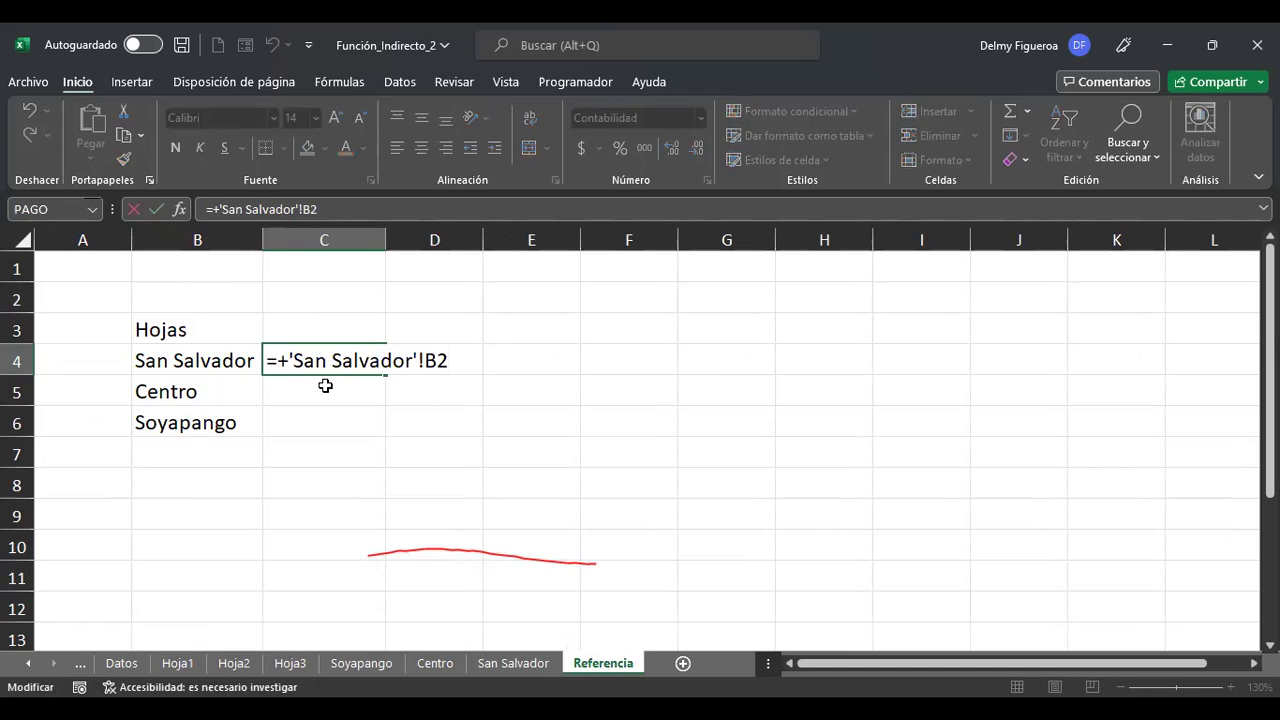
pyautogui.click(419, 360)
pyautogui.moveTo(418, 360); pyautogui.dragTo(426, 360)
pyautogui.press('Return')
pyautogui.press('Up')
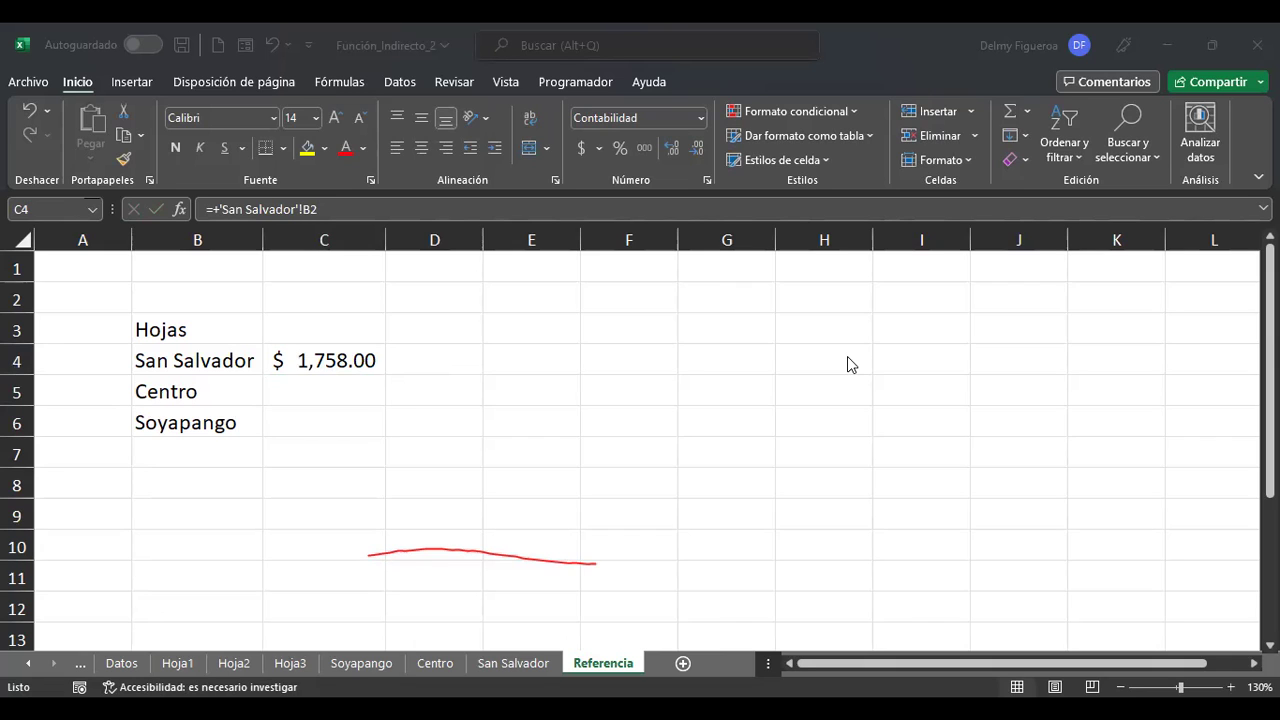
pyautogui.press('alt')
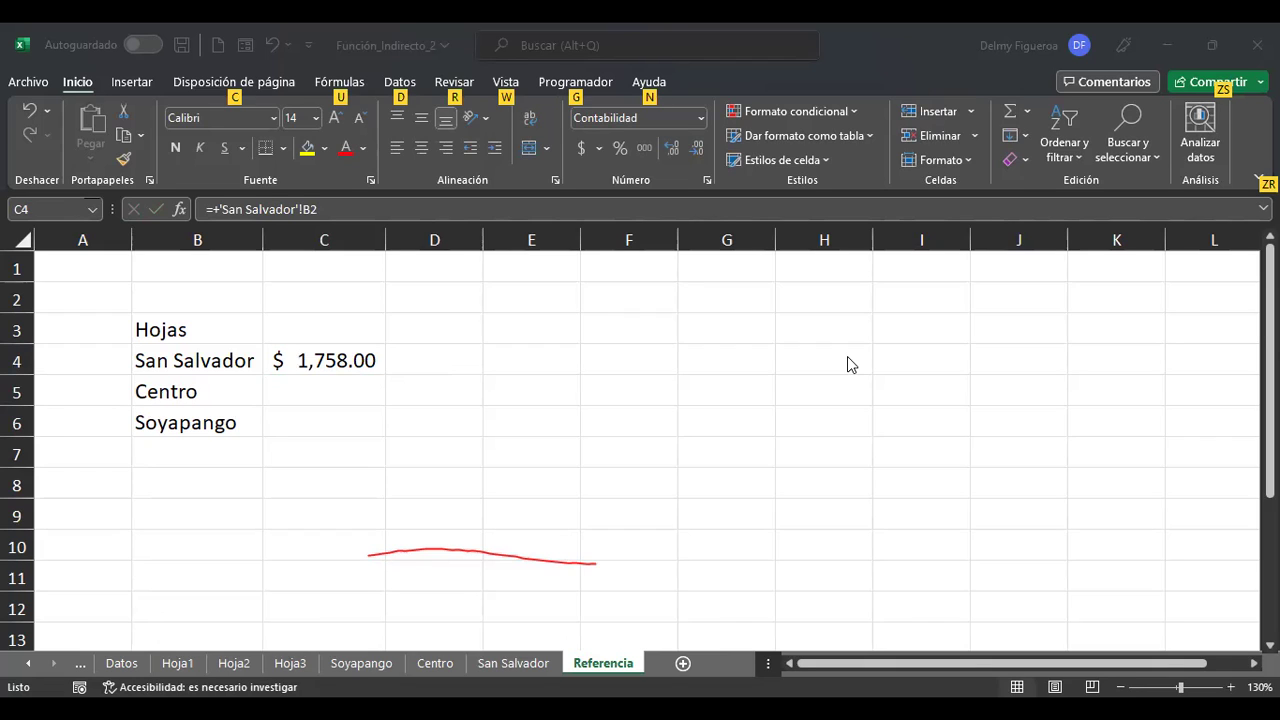
pyautogui.press('Escape')
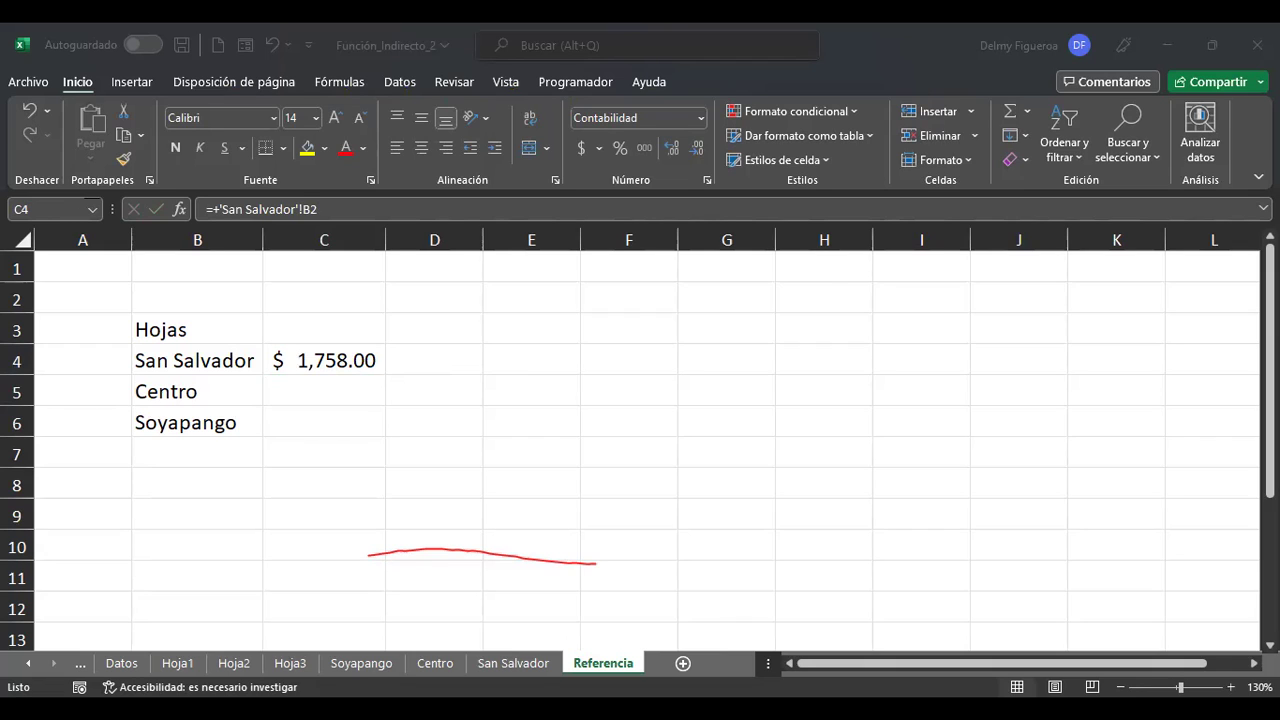
pyautogui.press('F2')
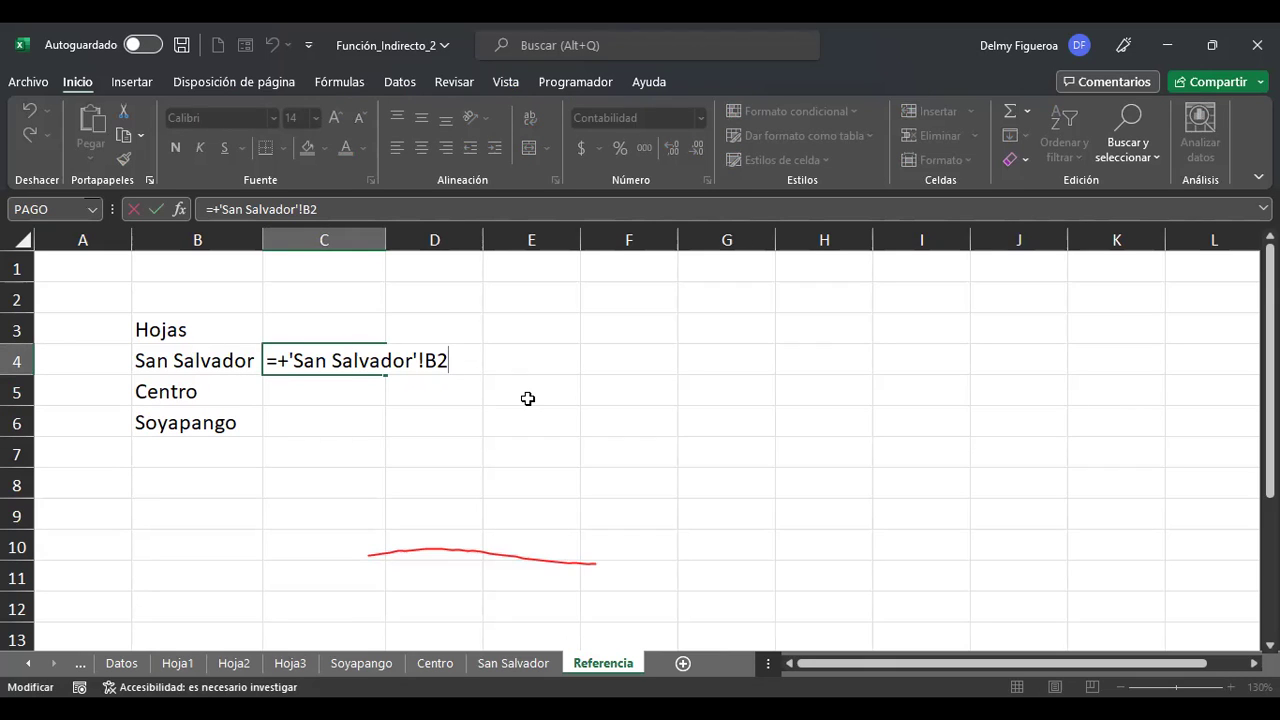
pyautogui.press('Return')
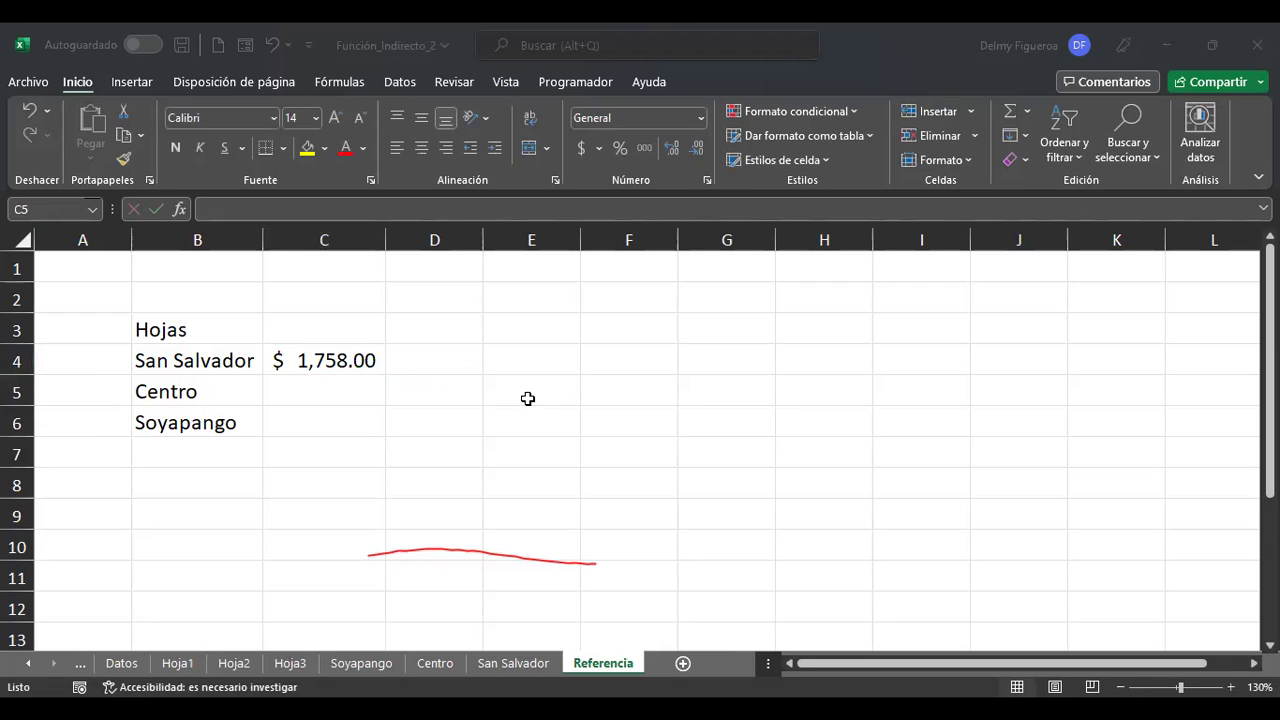
pyautogui.press('Up')
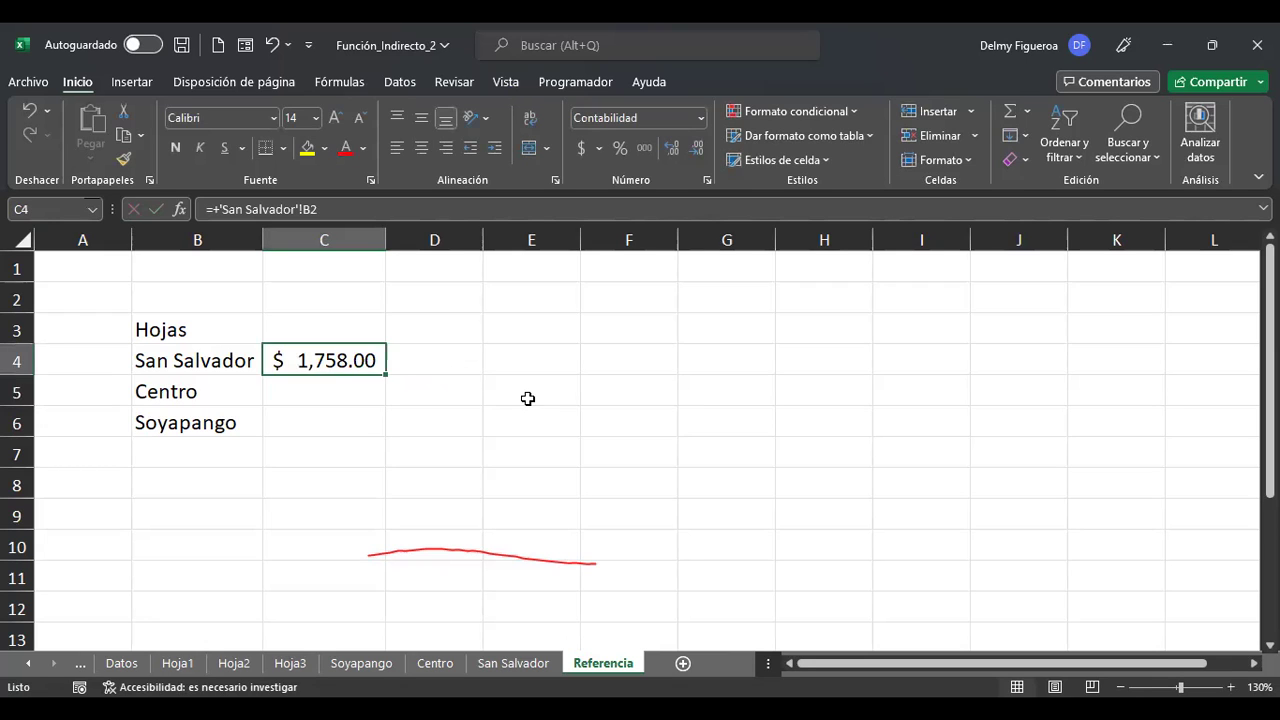
# Remove the plus sign from the formula in C4 so it reads ='San Salvador'!B2.
pyautogui.press('F2')
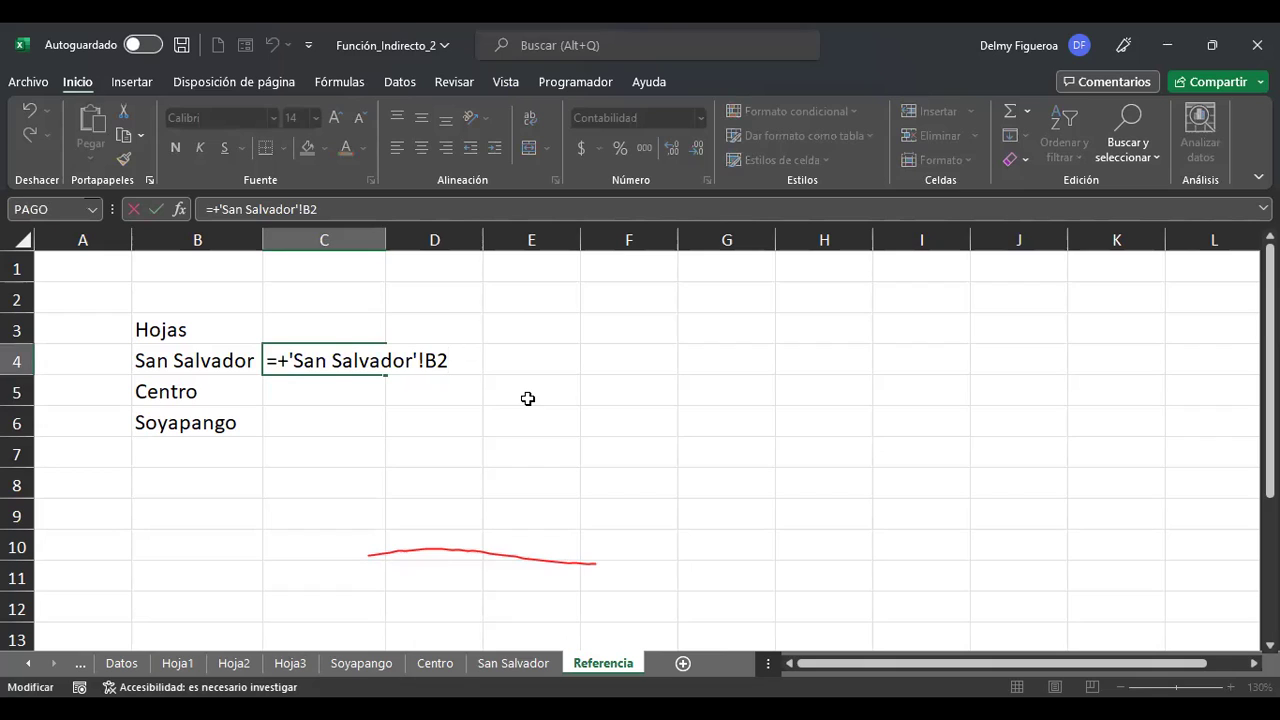
pyautogui.click(332, 359)
pyautogui.click(297, 358)
pyautogui.press('Left')
pyautogui.press('Left')
pyautogui.hotkey('shift', 'Right')
pyautogui.hotkey('shift', 'Right')
pyautogui.hotkey('shift', 'Right')
pyautogui.hotkey('shift', 'Right')
pyautogui.hotkey('shift', 'Right')
pyautogui.hotkey('shift', 'Right')
pyautogui.hotkey('shift', 'Right')
pyautogui.hotkey('shift', 'Right')
pyautogui.hotkey('shift', 'Right')
pyautogui.hotkey('shift', 'Right')
pyautogui.hotkey('shift', 'Right')
pyautogui.hotkey('shift', 'Right')
pyautogui.hotkey('shift', 'Right')
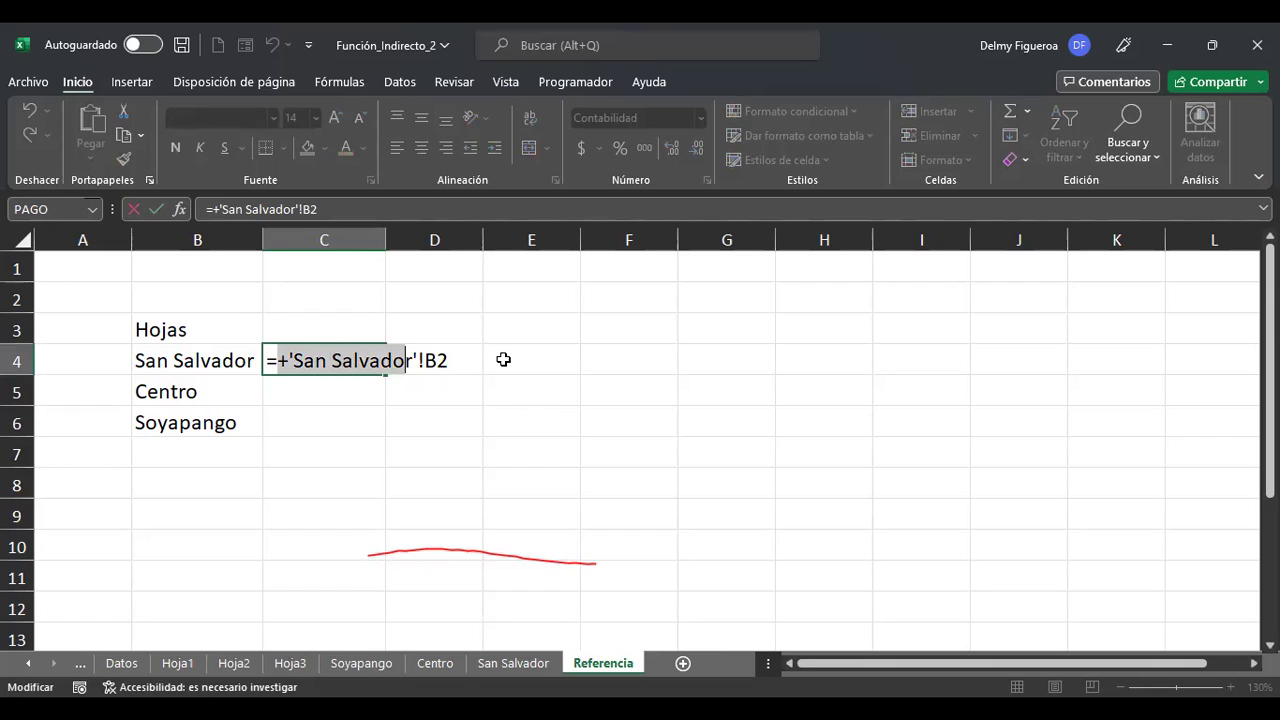
pyautogui.press('Left')
pyautogui.press('Delete')
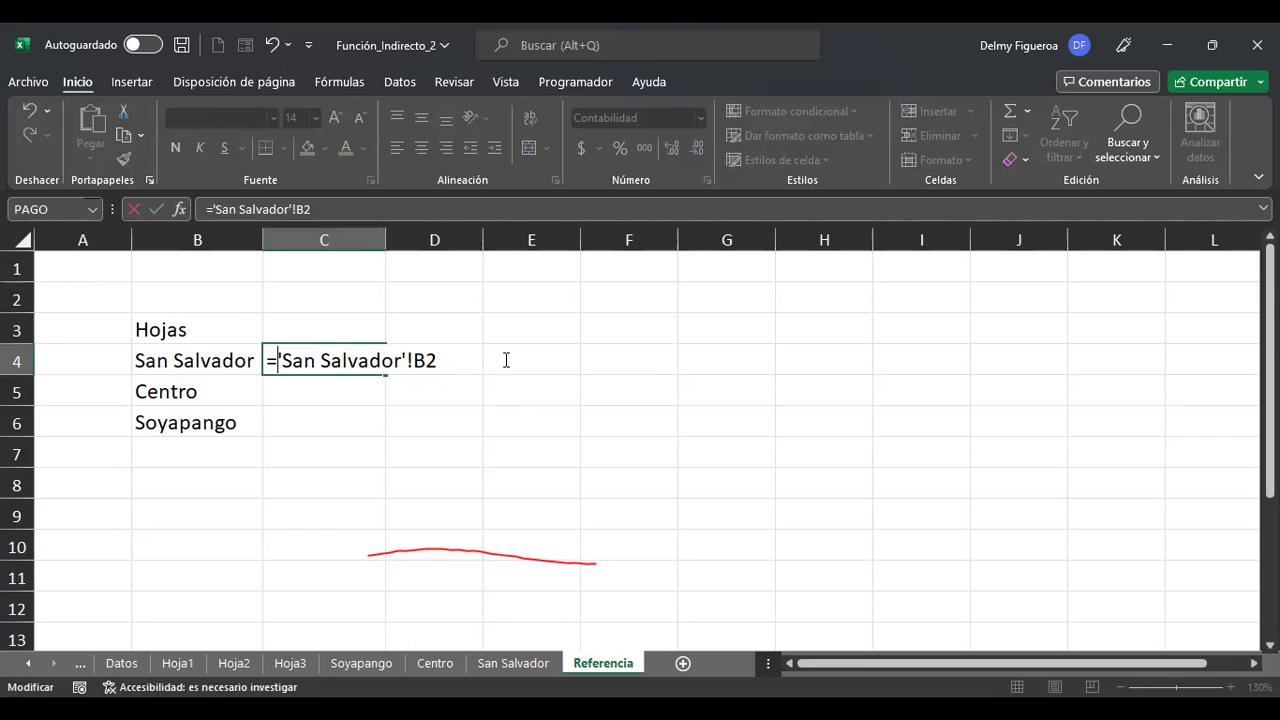
# Insert the INDIRECTO function before the sheet reference in C4 and delete the name San Salvador from between the single quotes.
pyautogui.write('indire')
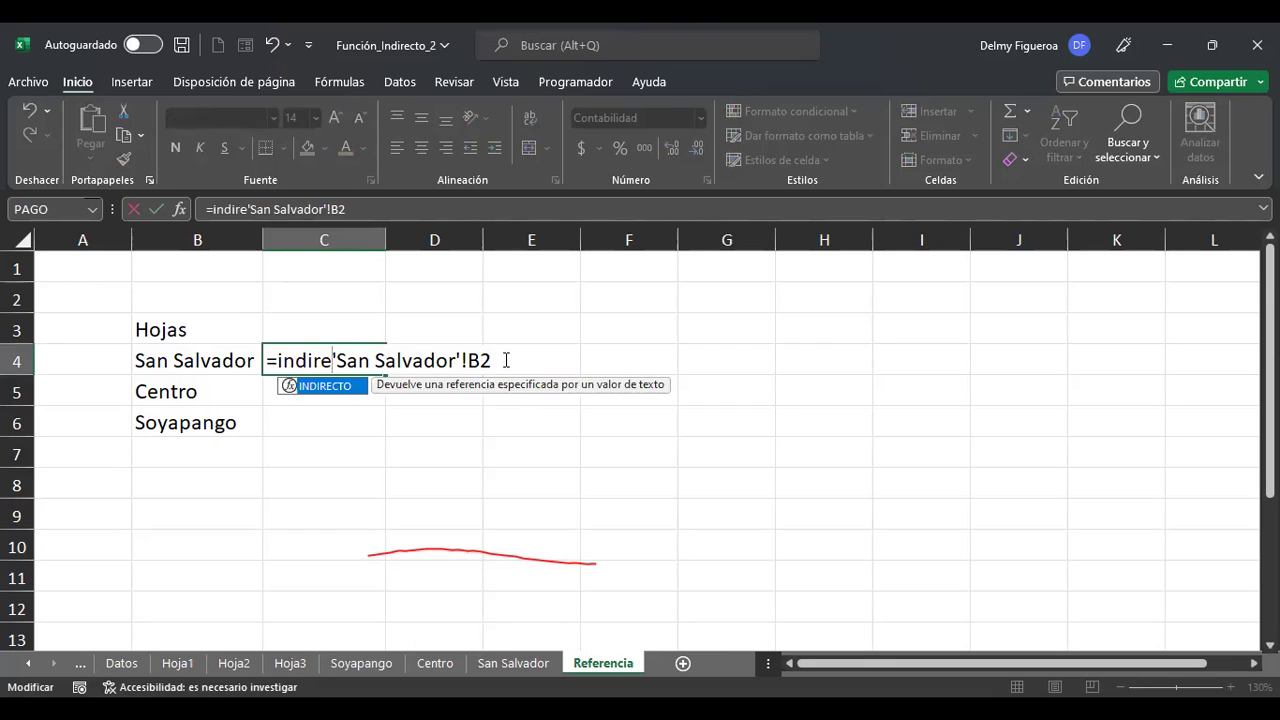
pyautogui.doubleClick(326, 389)
pyautogui.hotkey('shift', 'Right')
pyautogui.hotkey('shift', 'Right')
pyautogui.hotkey('shift', 'Right')
pyautogui.hotkey('shift', 'Right')
pyautogui.hotkey('shift', 'Right')
pyautogui.hotkey('shift', 'Right')
pyautogui.hotkey('shift', 'Right')
pyautogui.hotkey('shift', 'Right')
pyautogui.hotkey('shift', 'Right')
pyautogui.hotkey('shift', 'Right')
pyautogui.hotkey('shift', 'Right')
pyautogui.hotkey('shift', 'Right')
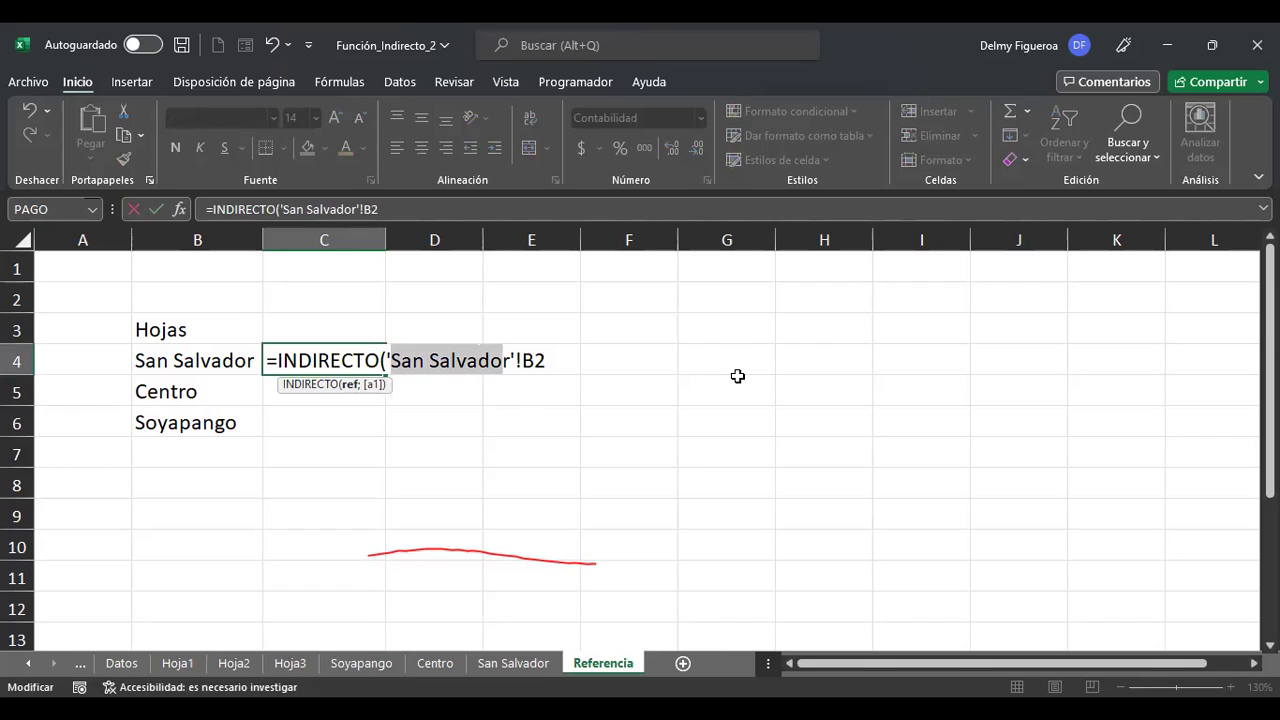
pyautogui.press('BackSpace')
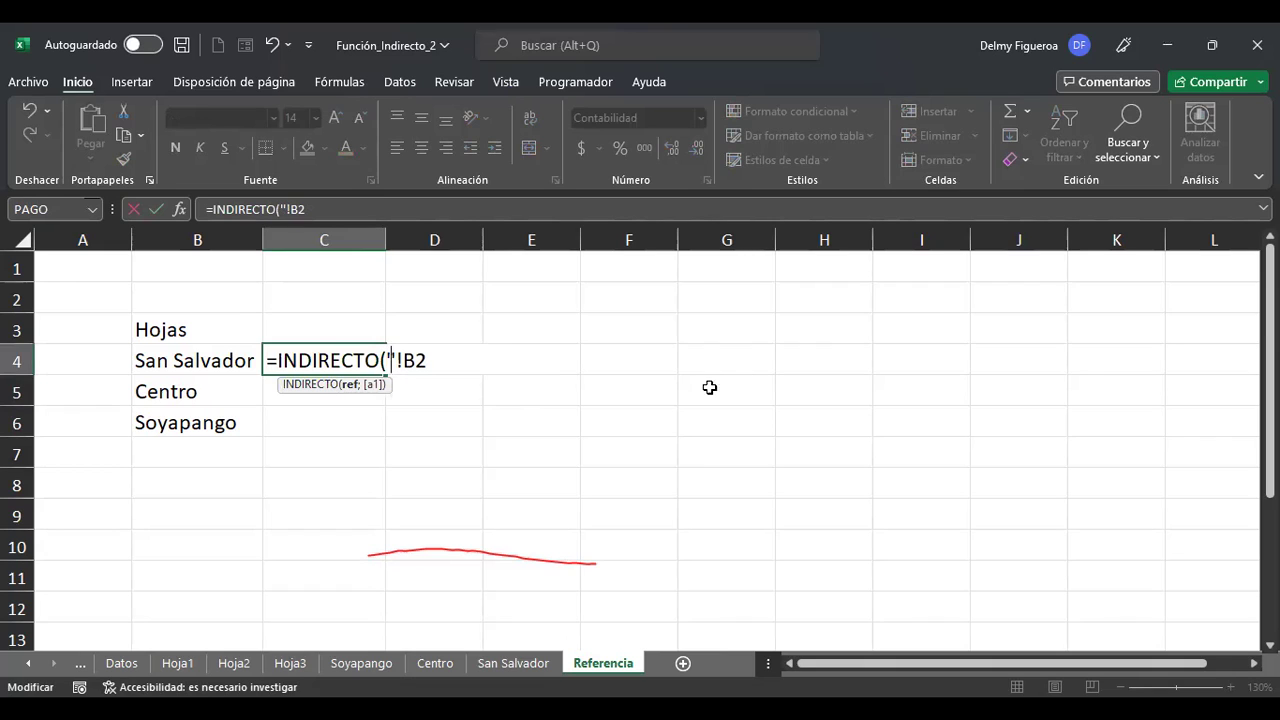
# Put b4 between the single quotes and complete the C4 formula as =INDIRECTO('b4'!B2), cancelling the file selection.
pyautogui.click(228, 368)
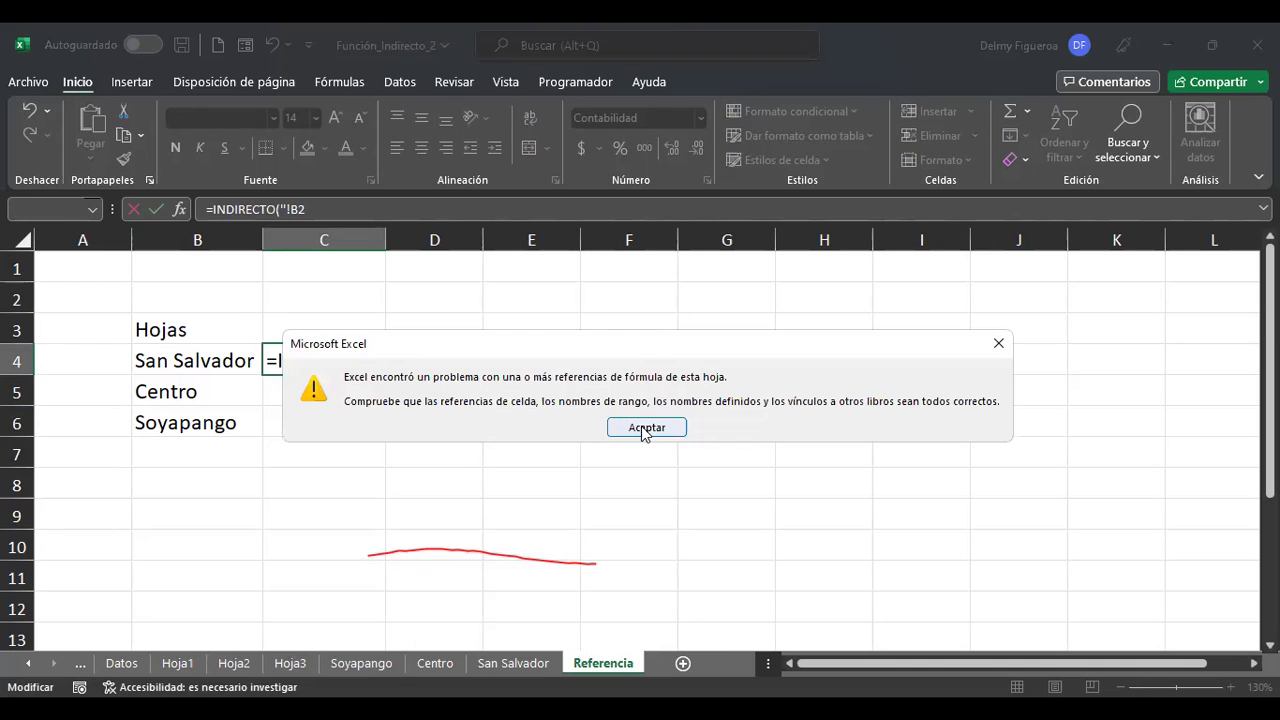
pyautogui.click(630, 422)
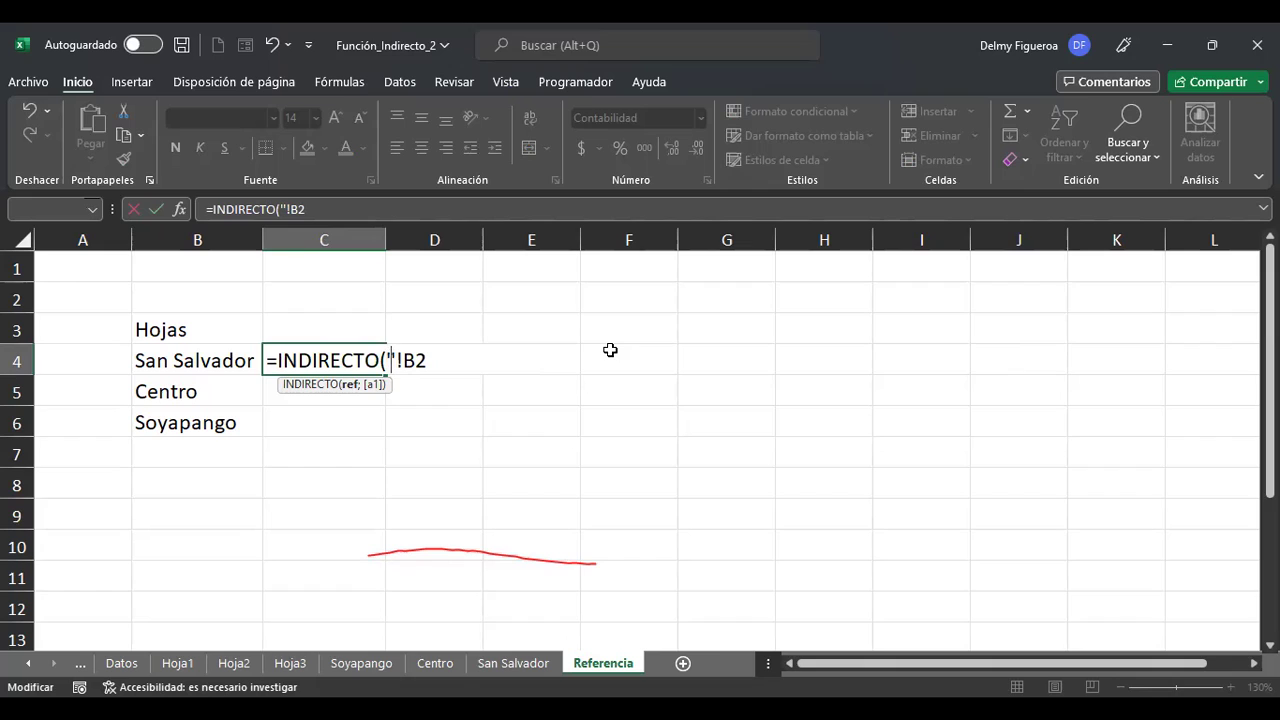
pyautogui.write('b4')
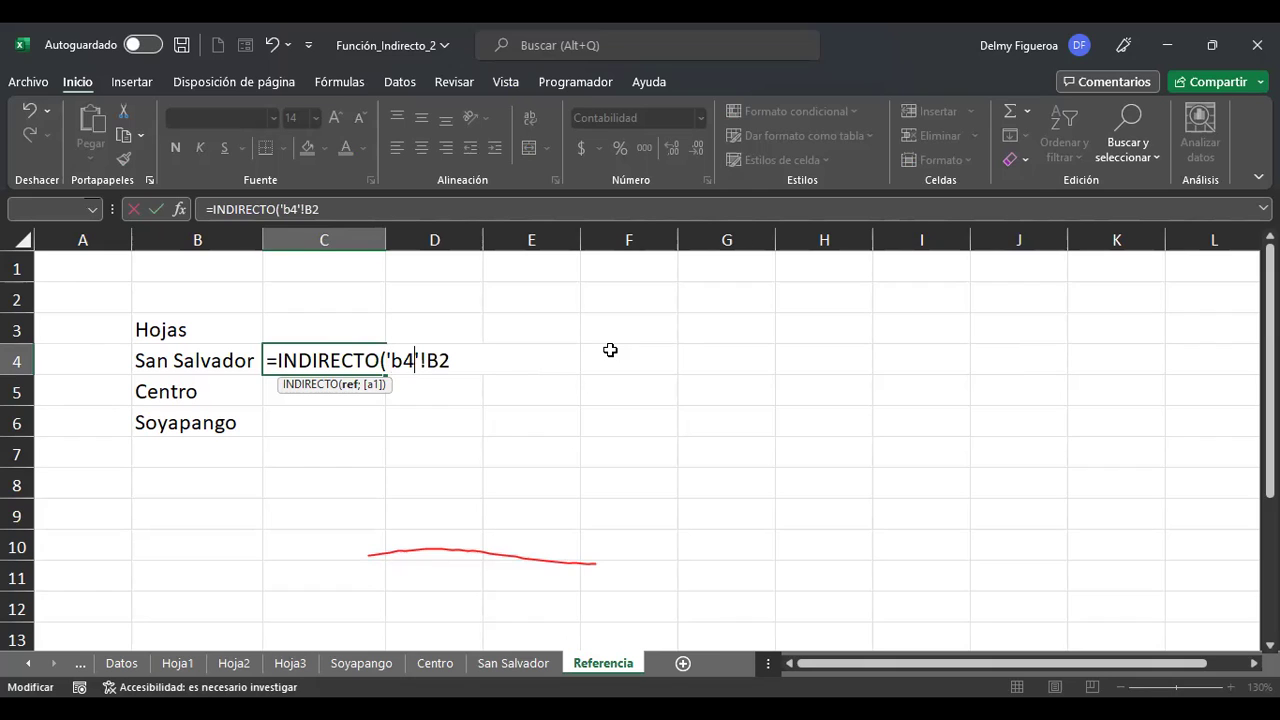
pyautogui.press('Right')
pyautogui.press('Right')
pyautogui.press('Right')
pyautogui.press('Right')
pyautogui.write(')')
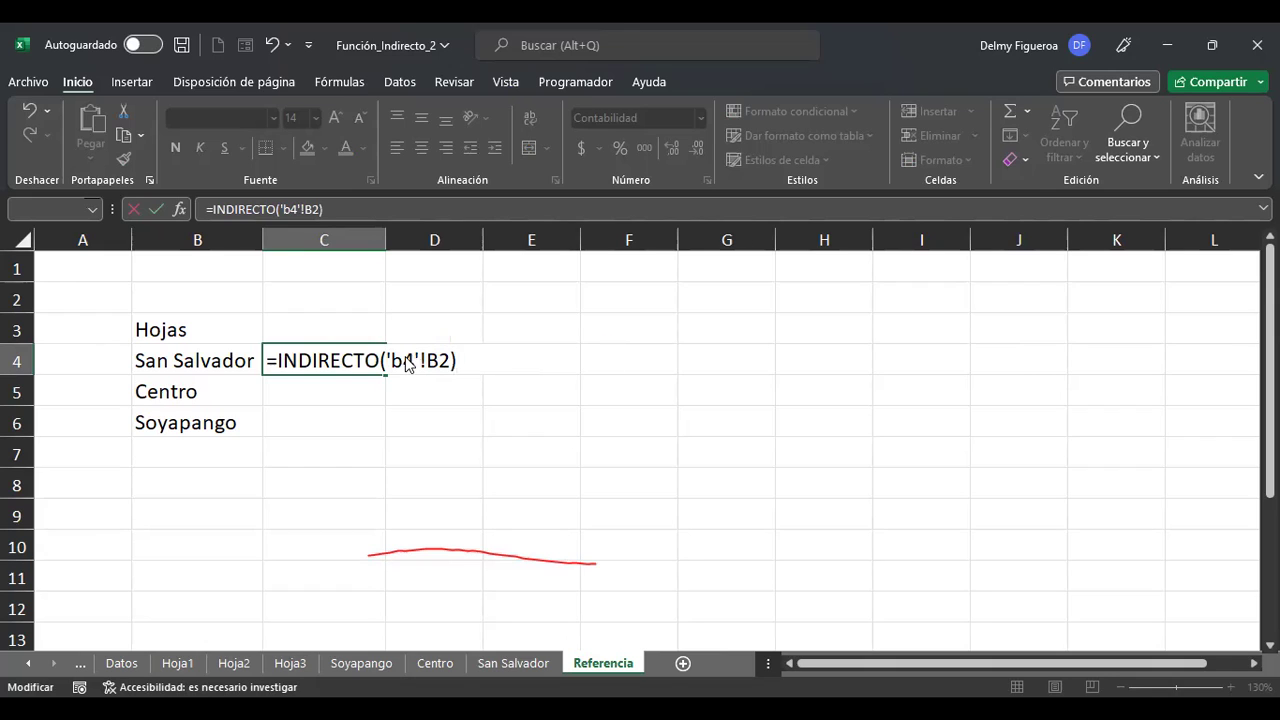
pyautogui.press('Return')
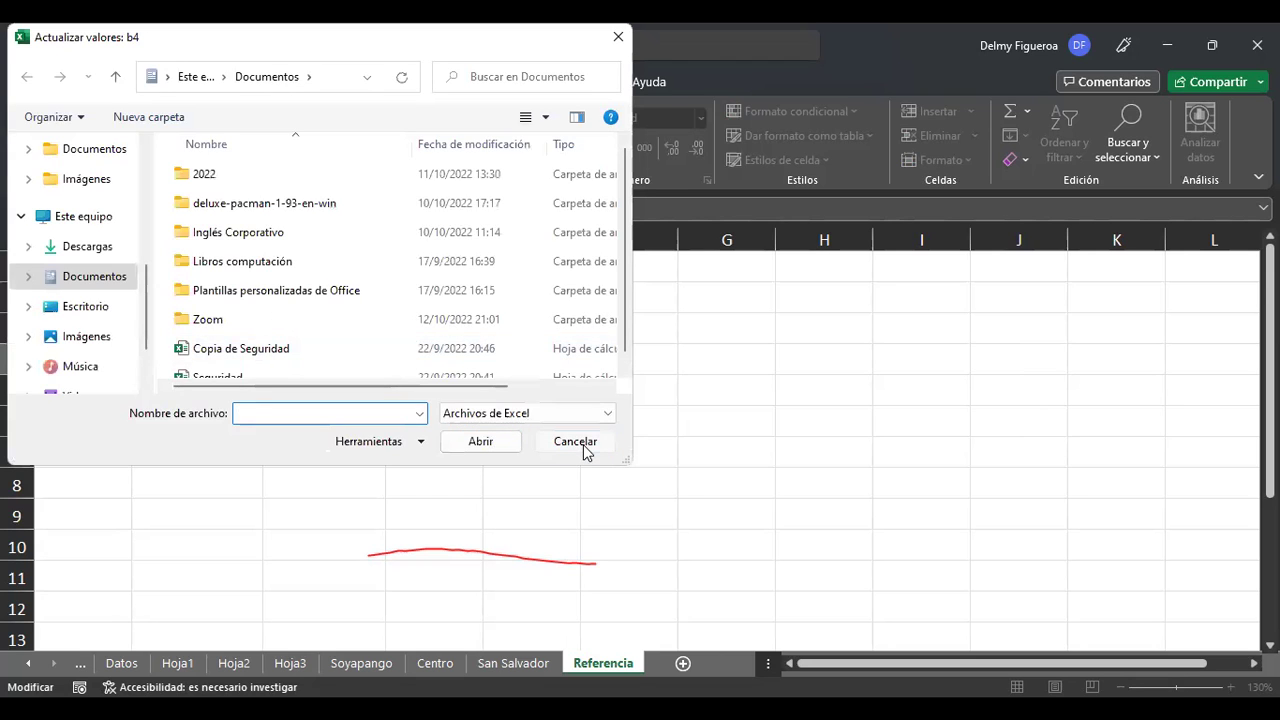
pyautogui.click(585, 450)
# Examine how the INDIRECTO formula in C4 handles the quoted b4 and the B2 reference.
pyautogui.click(343, 360)
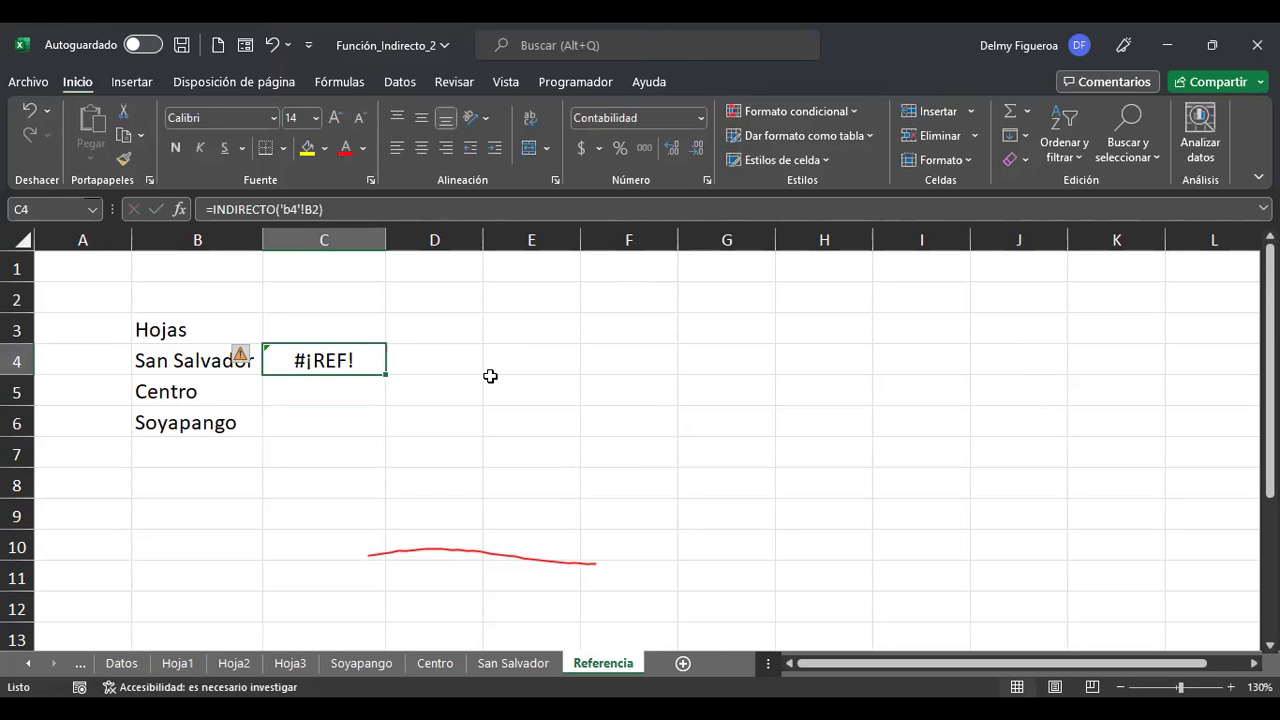
pyautogui.press('F2')
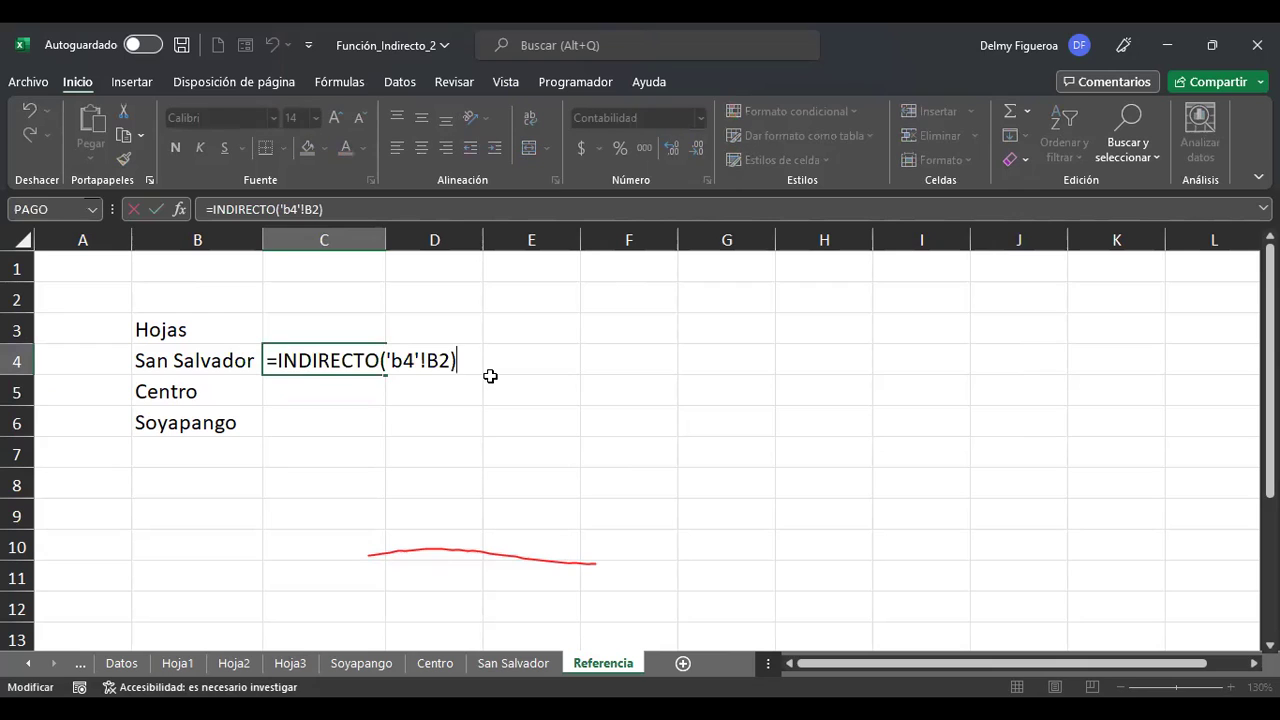
pyautogui.click(403, 360)
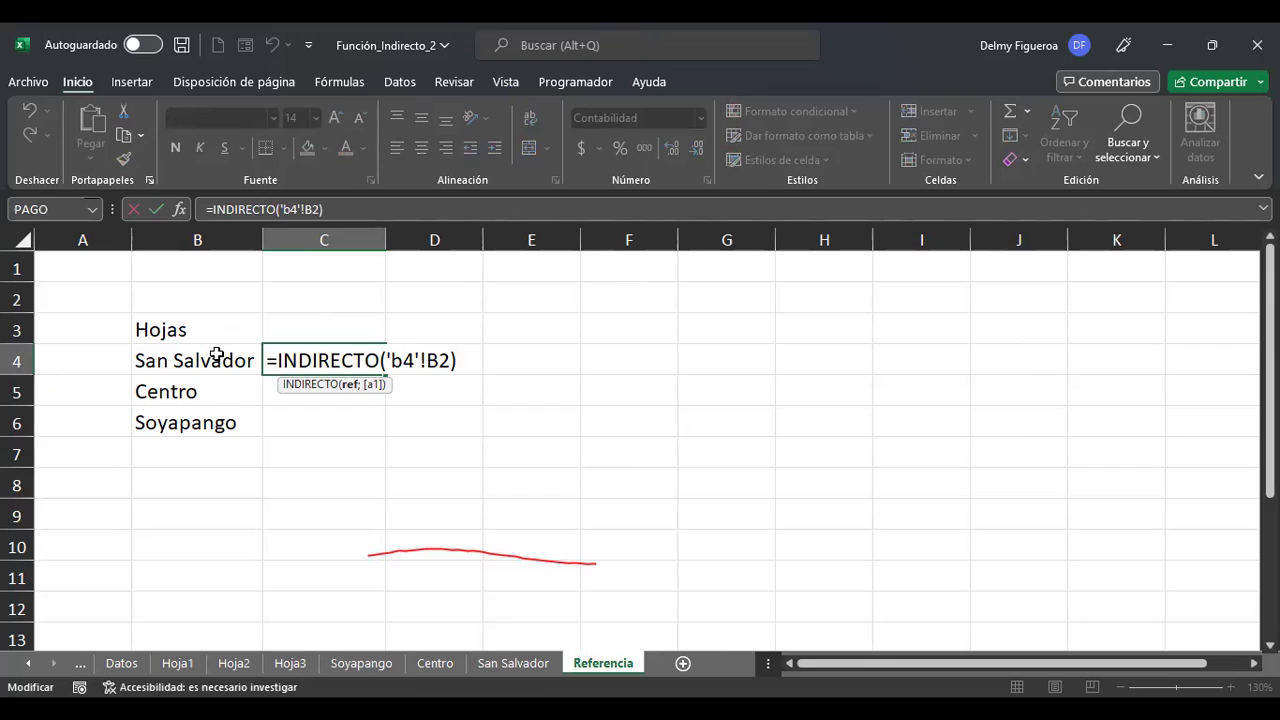
pyautogui.click(451, 360)
pyautogui.hotkey('ctrl', 'Return')
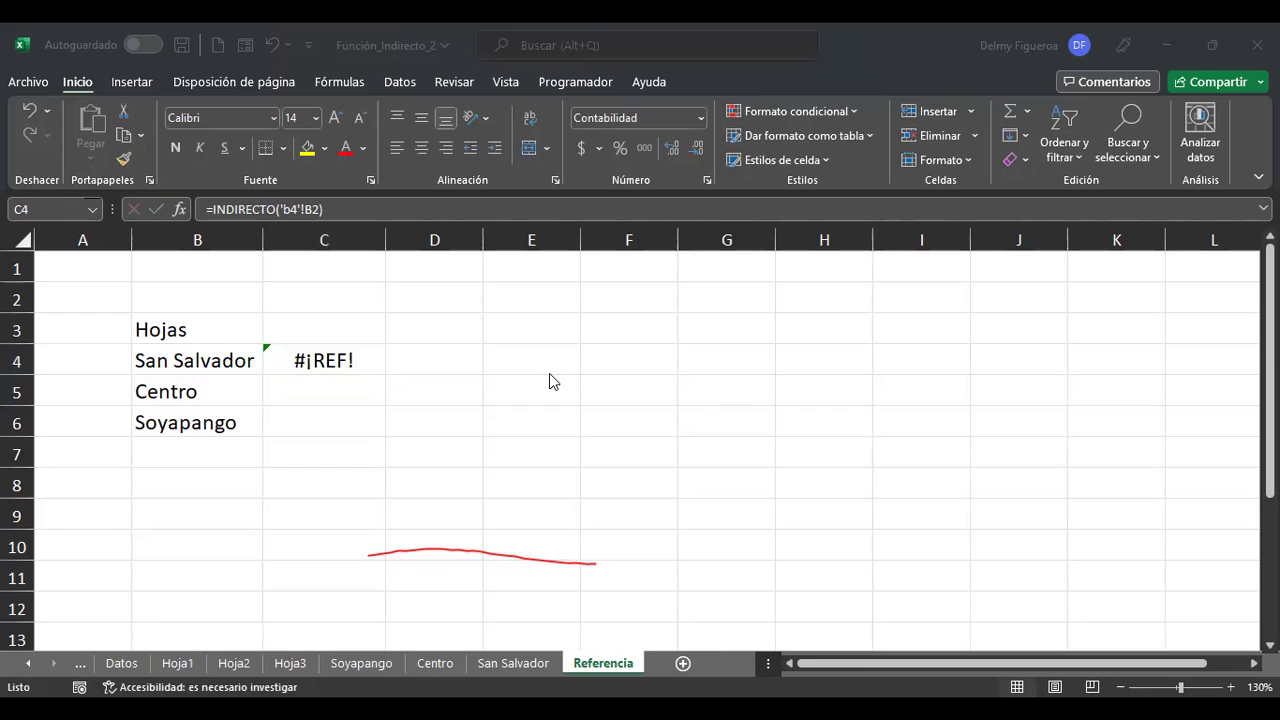
pyautogui.press('F2')
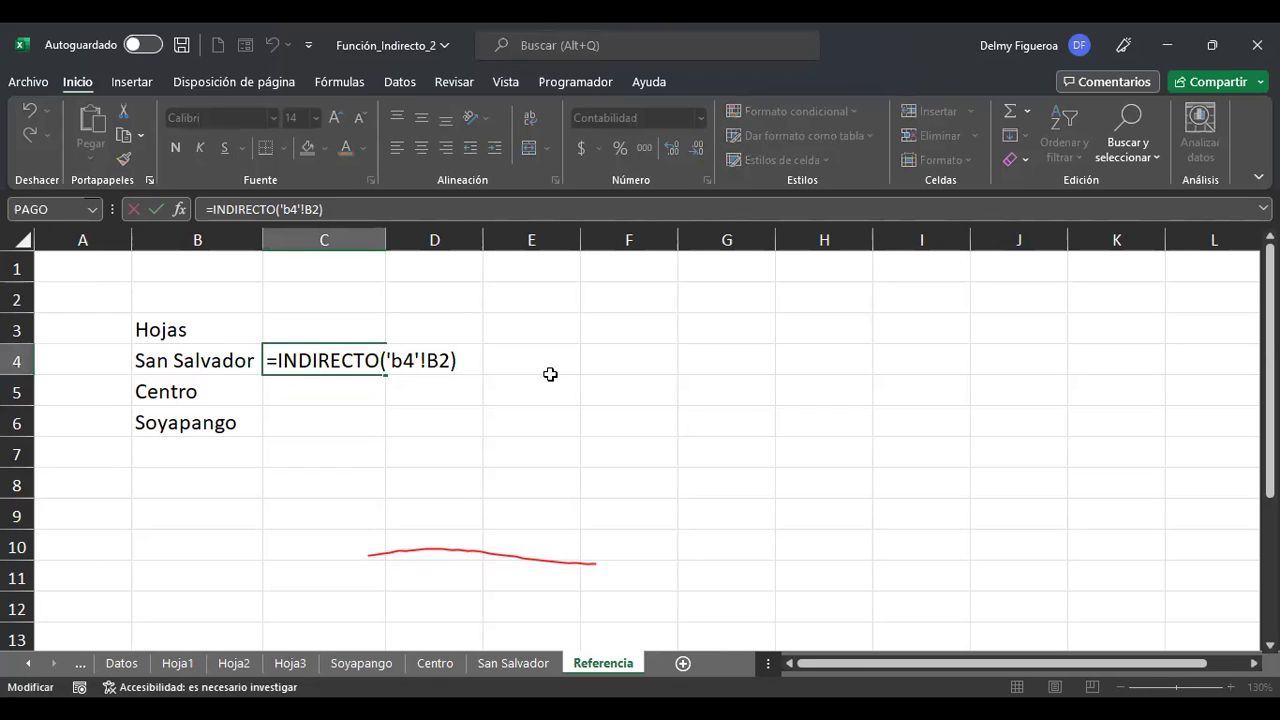
pyautogui.click(396, 360)
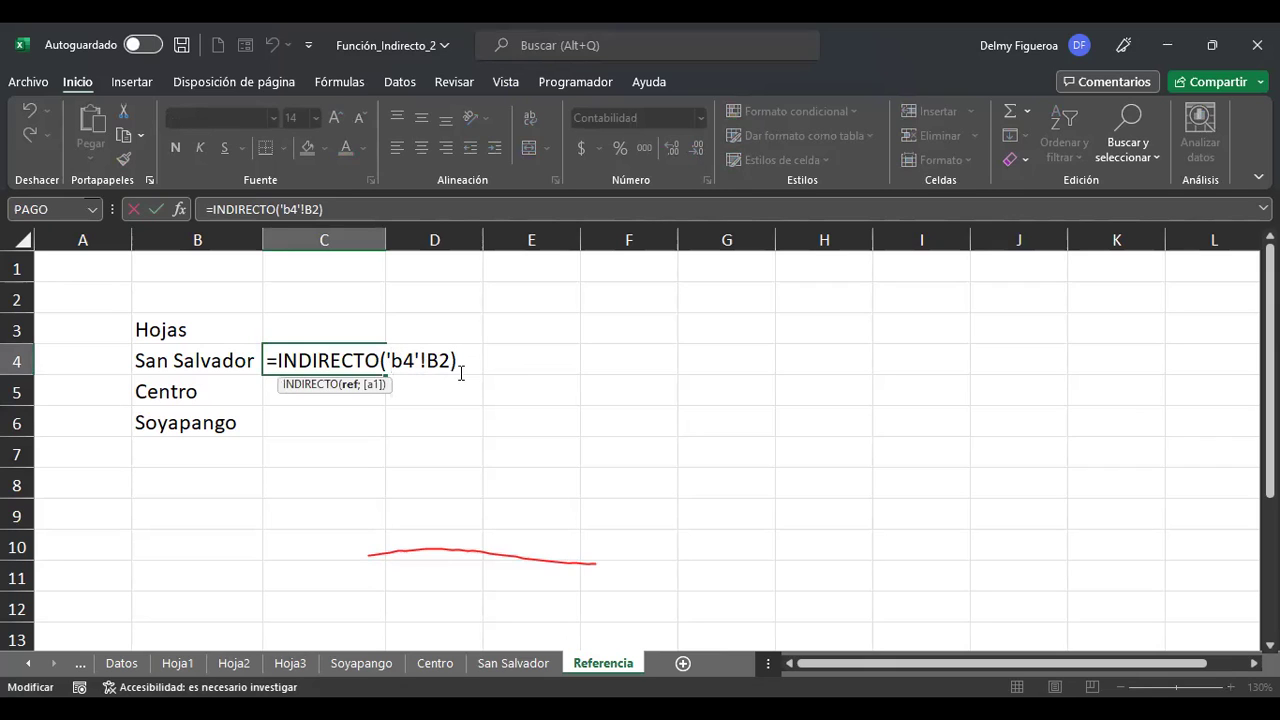
# Copy the formula text of C4 into C5, enabling the automatic link update.
pyautogui.moveTo(466, 362); pyautogui.dragTo(262, 363)
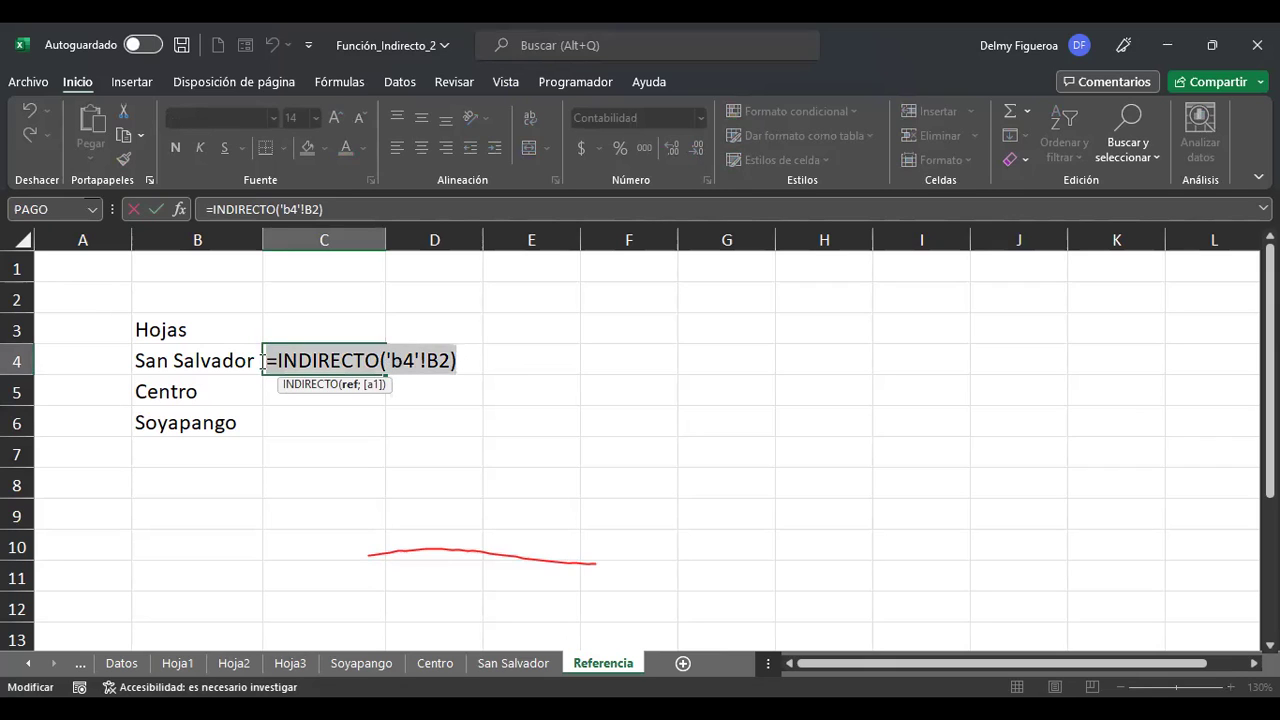
pyautogui.press('Escape')
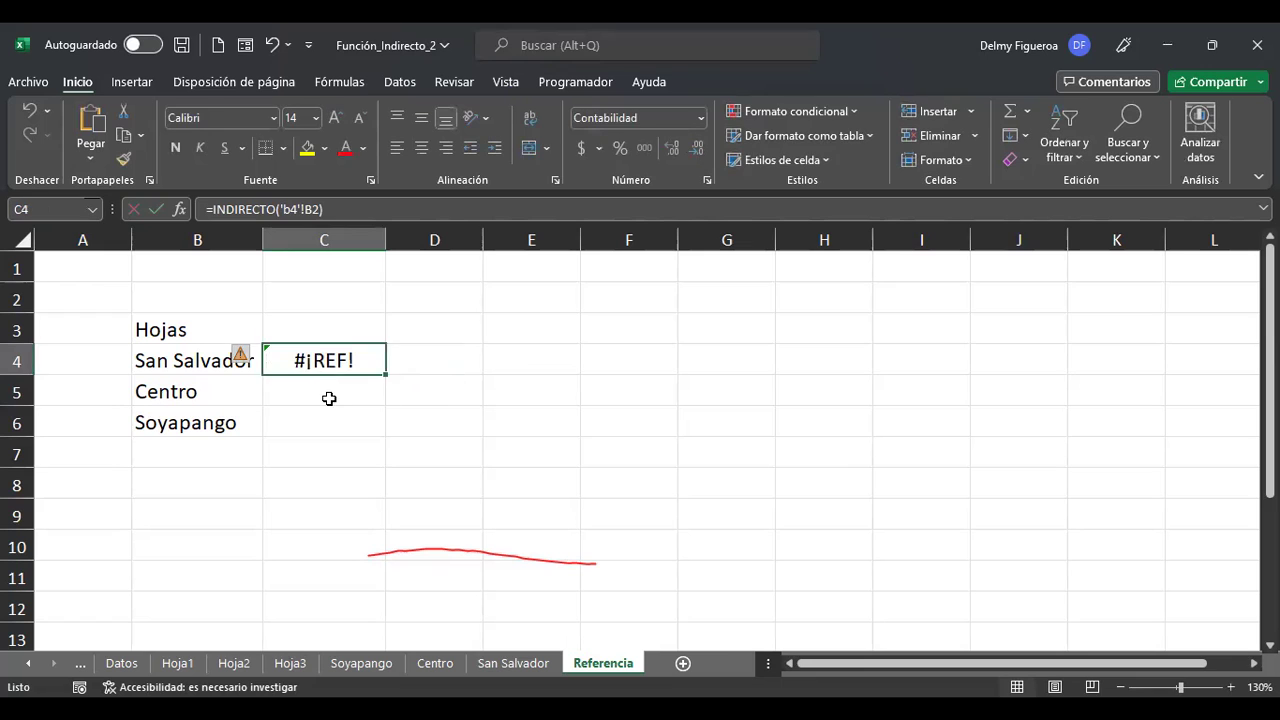
pyautogui.click(329, 397)
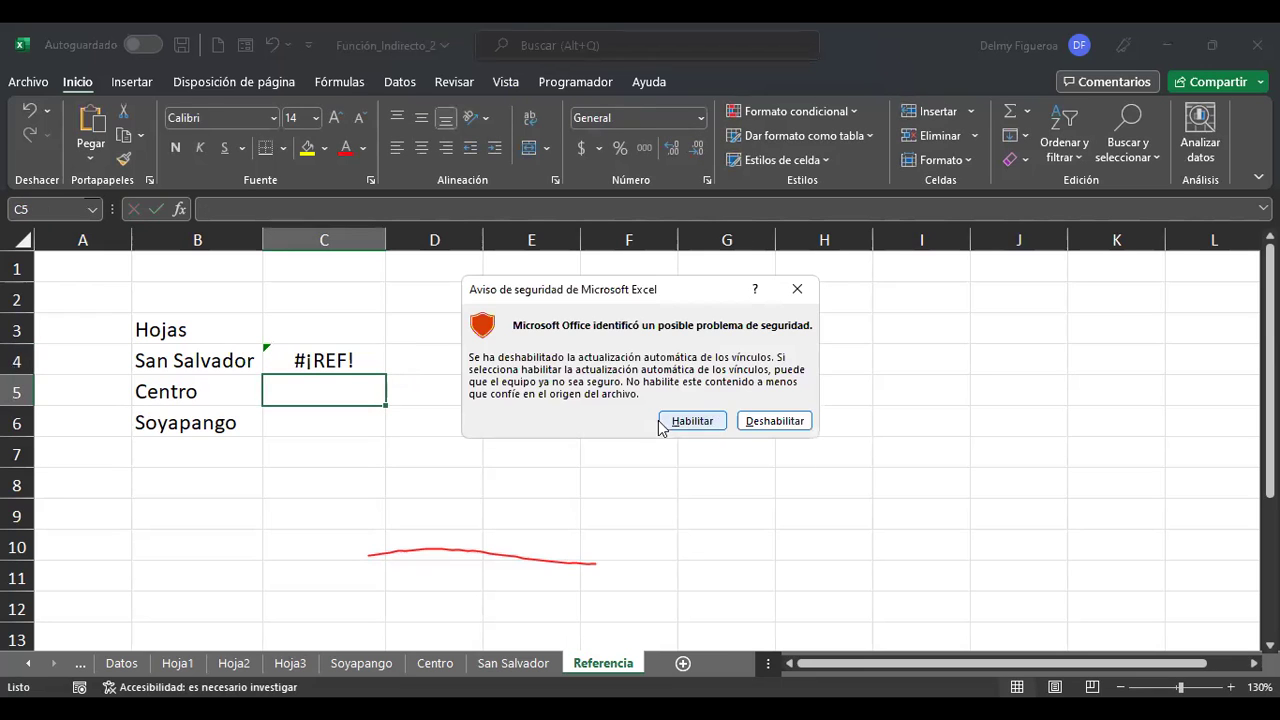
pyautogui.click(692, 421)
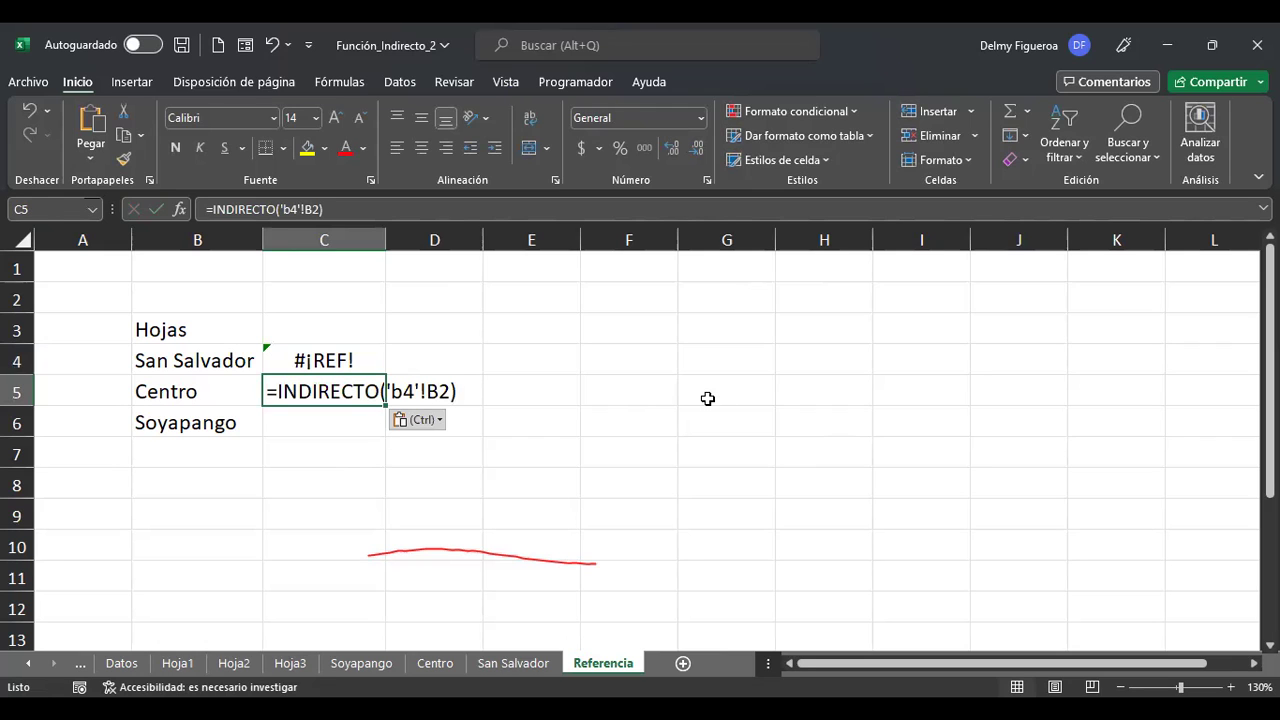
# Change the sheet-name reference in the C5 formula to b5 and try to remove the single quotes around it.
pyautogui.doubleClick(409, 390)
pyautogui.press('BackSpace')
pyautogui.write('5')
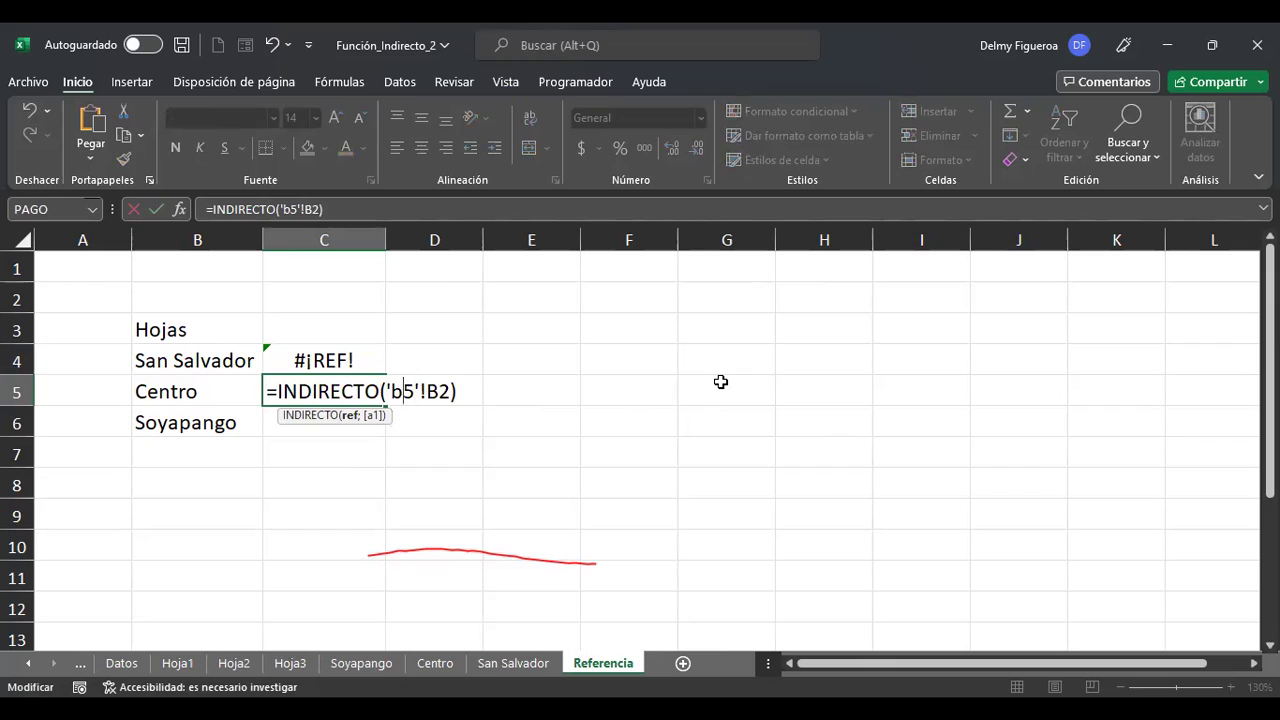
pyautogui.press('BackSpace')
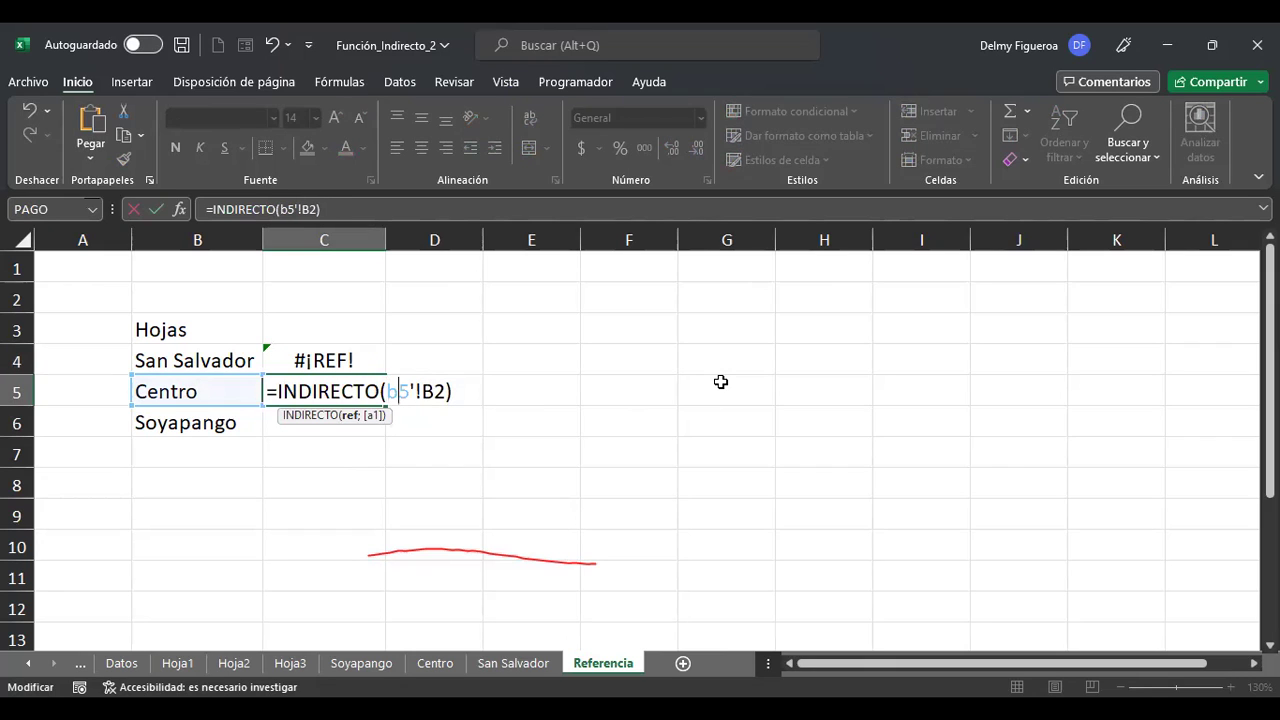
pyautogui.press('Right')
pyautogui.press('Right')
pyautogui.press('Delete')
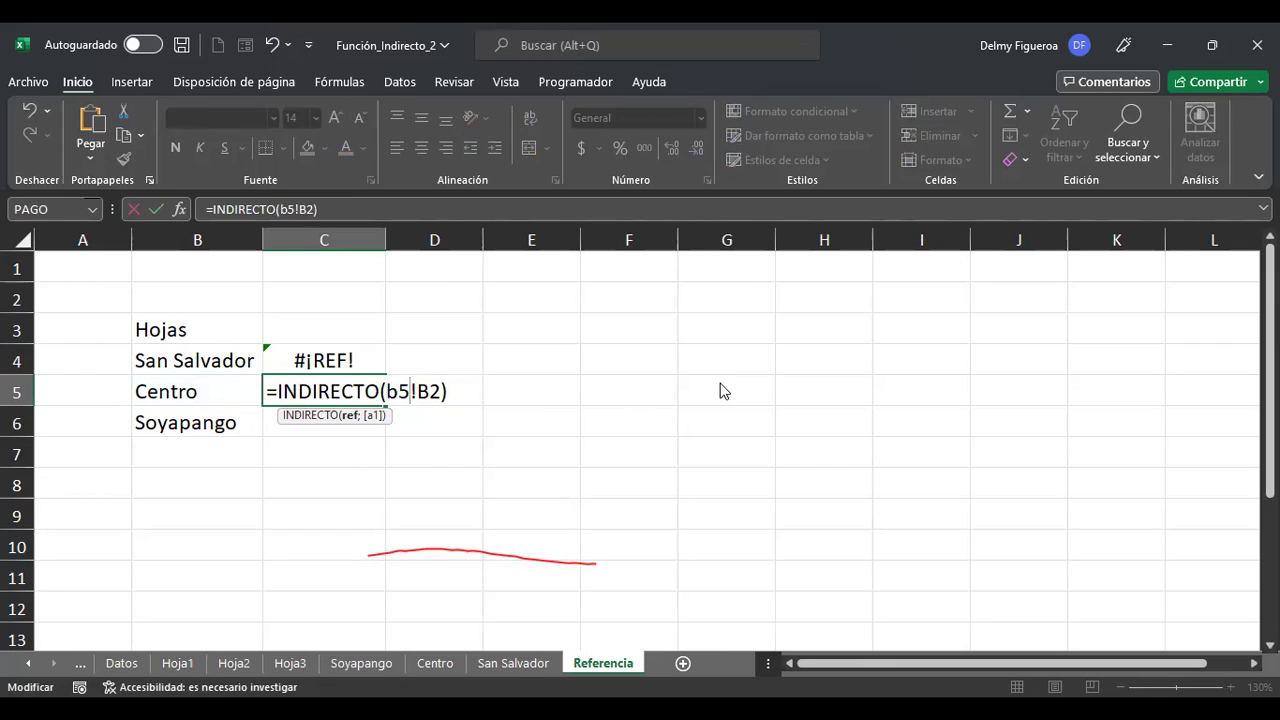
pyautogui.press('Return')
pyautogui.press('Up')
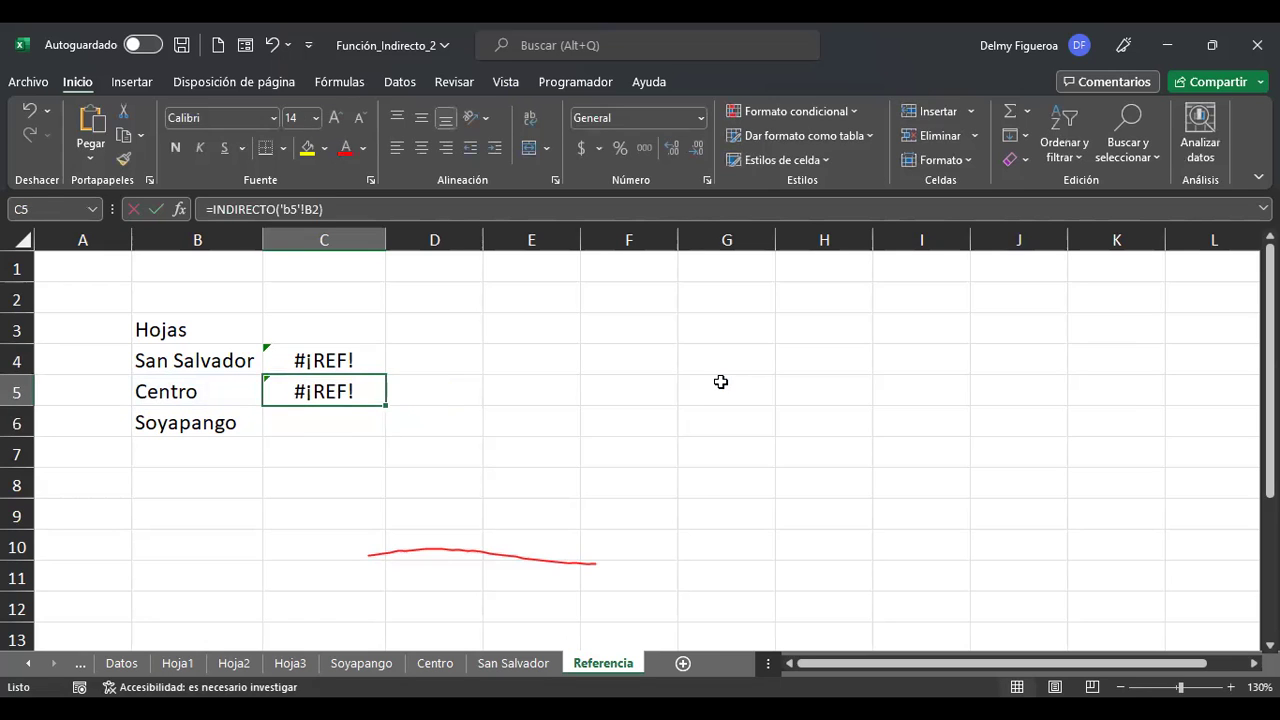
# Examine the single quotes around b5 in the C5 formula.
pyautogui.press('F2')
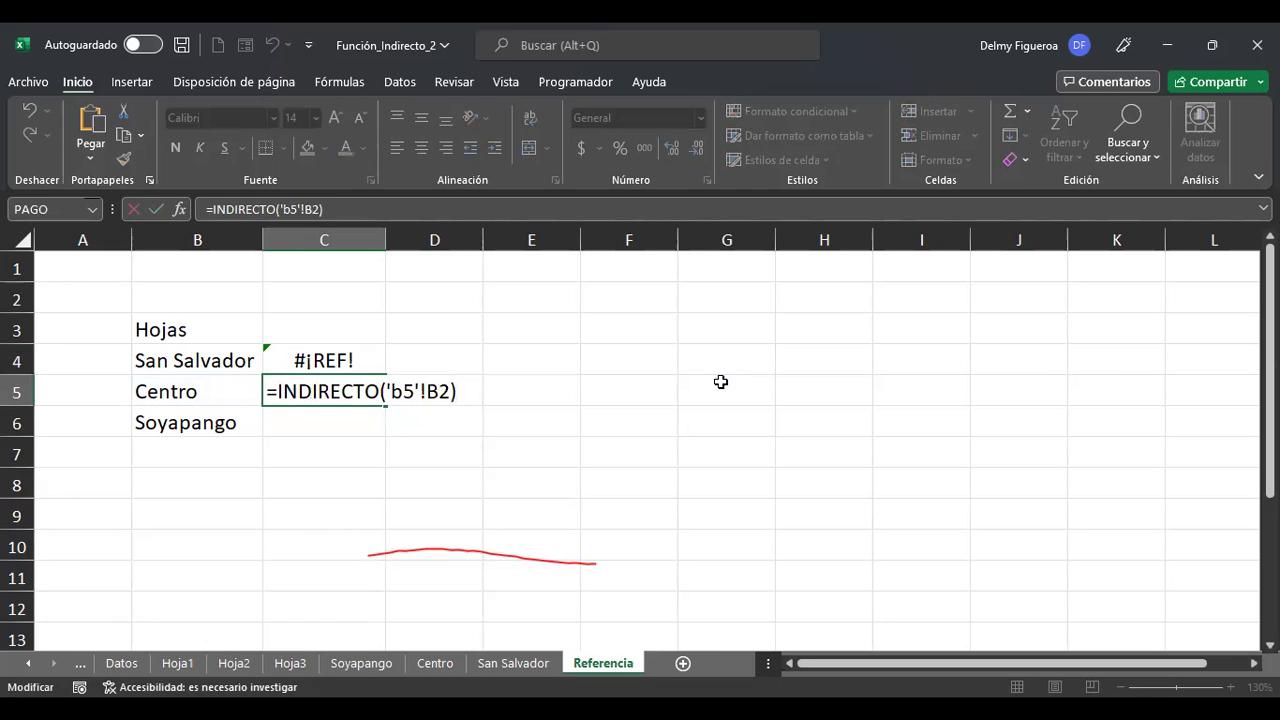
pyautogui.click(400, 391)
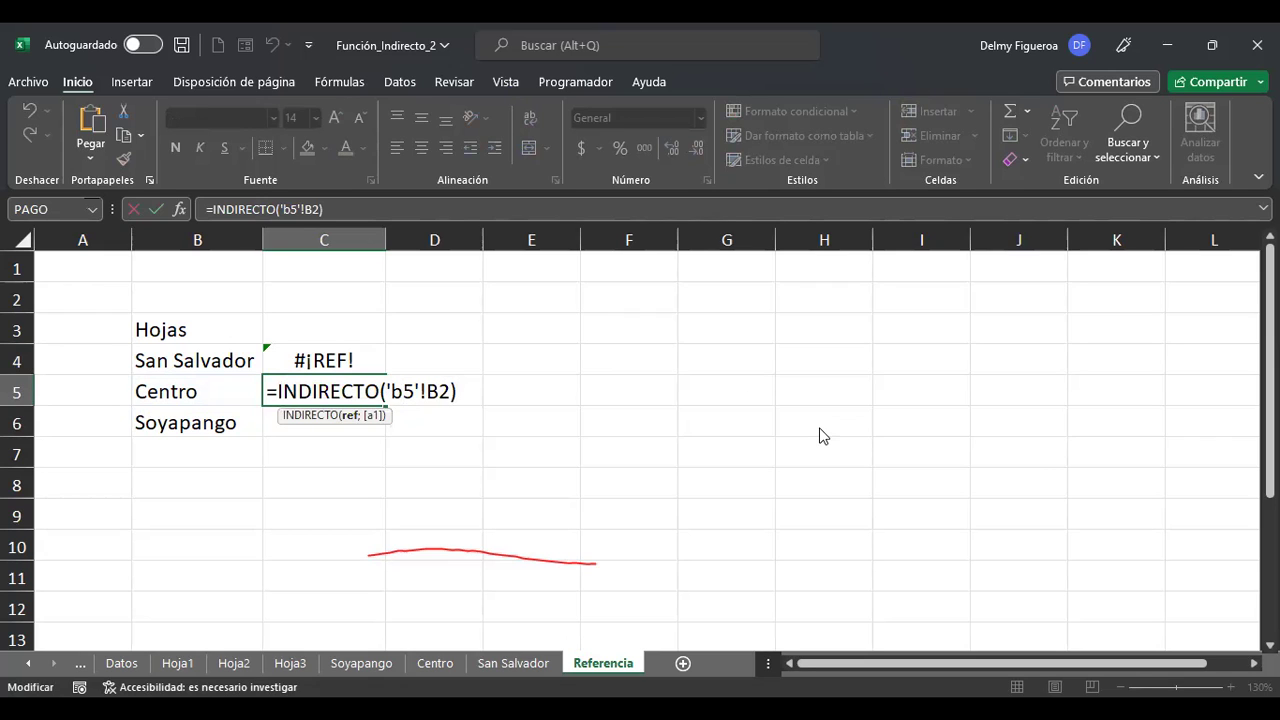
pyautogui.hotkey('ctrl', 'Return')
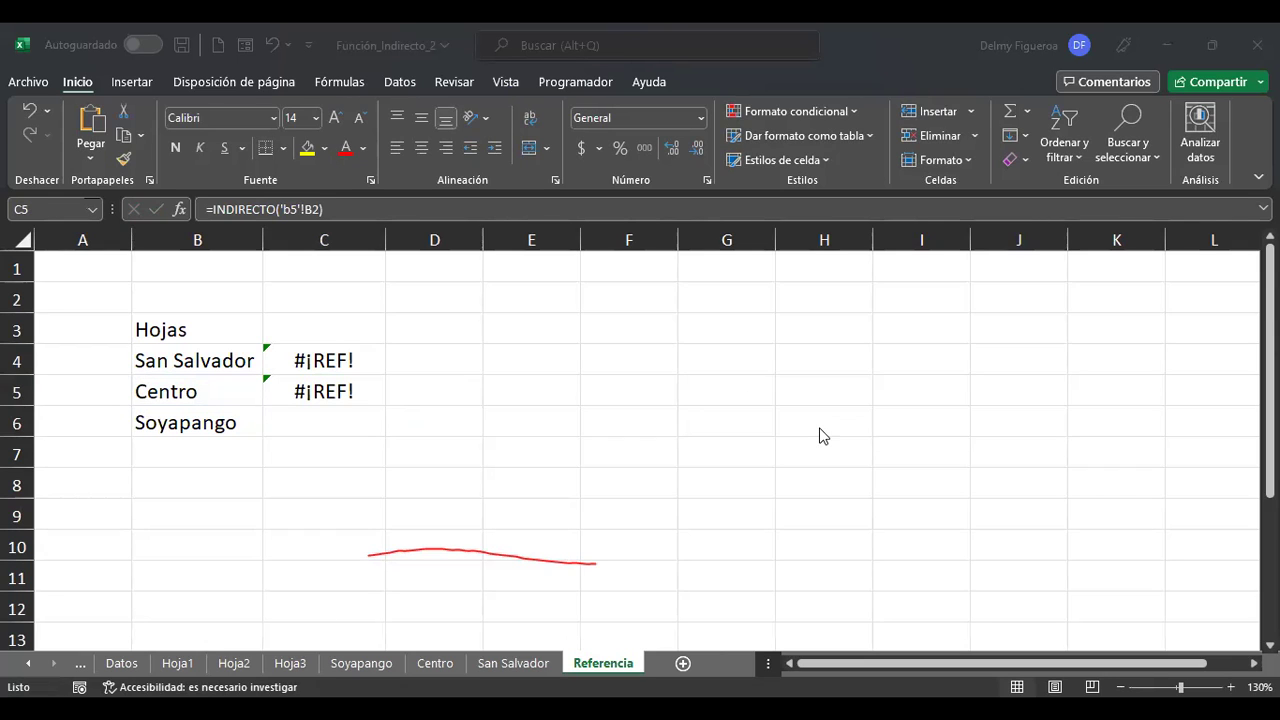
pyautogui.press('alt')
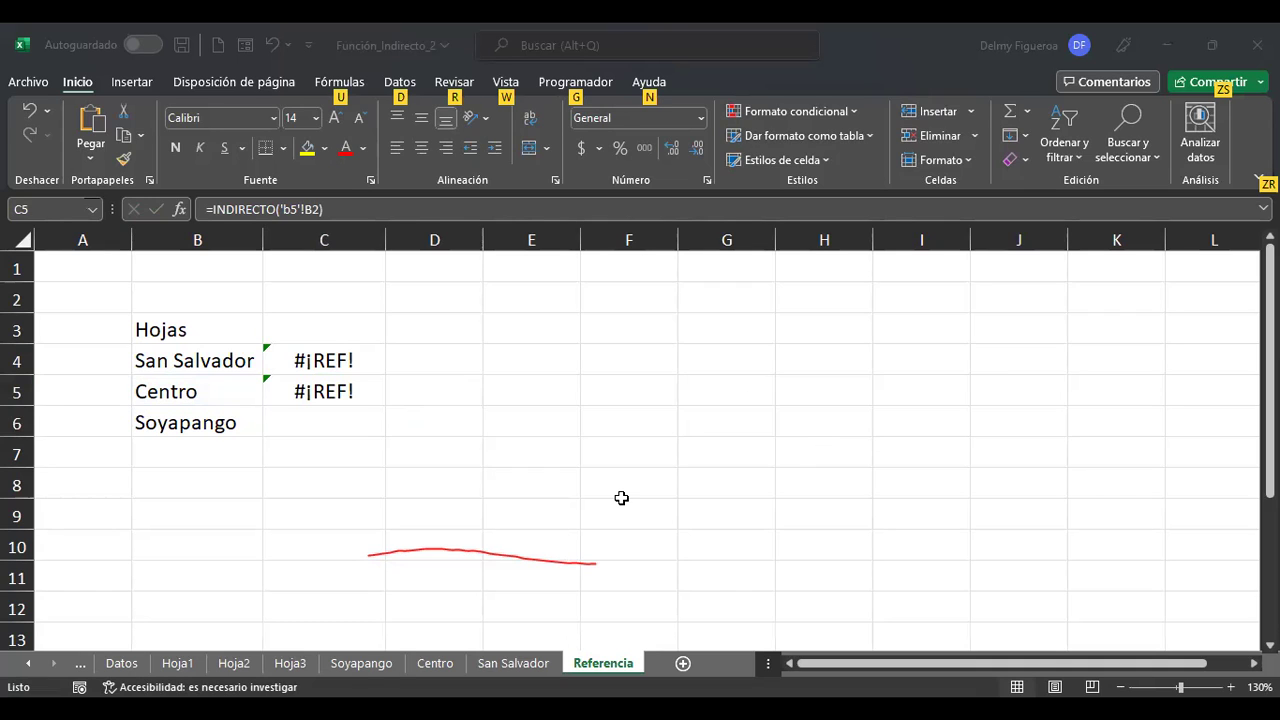
pyautogui.press('Escape')
# Try again to enter the C5 formula without quotes as =INDIRECTO(b5!B2).
pyautogui.press('F2')
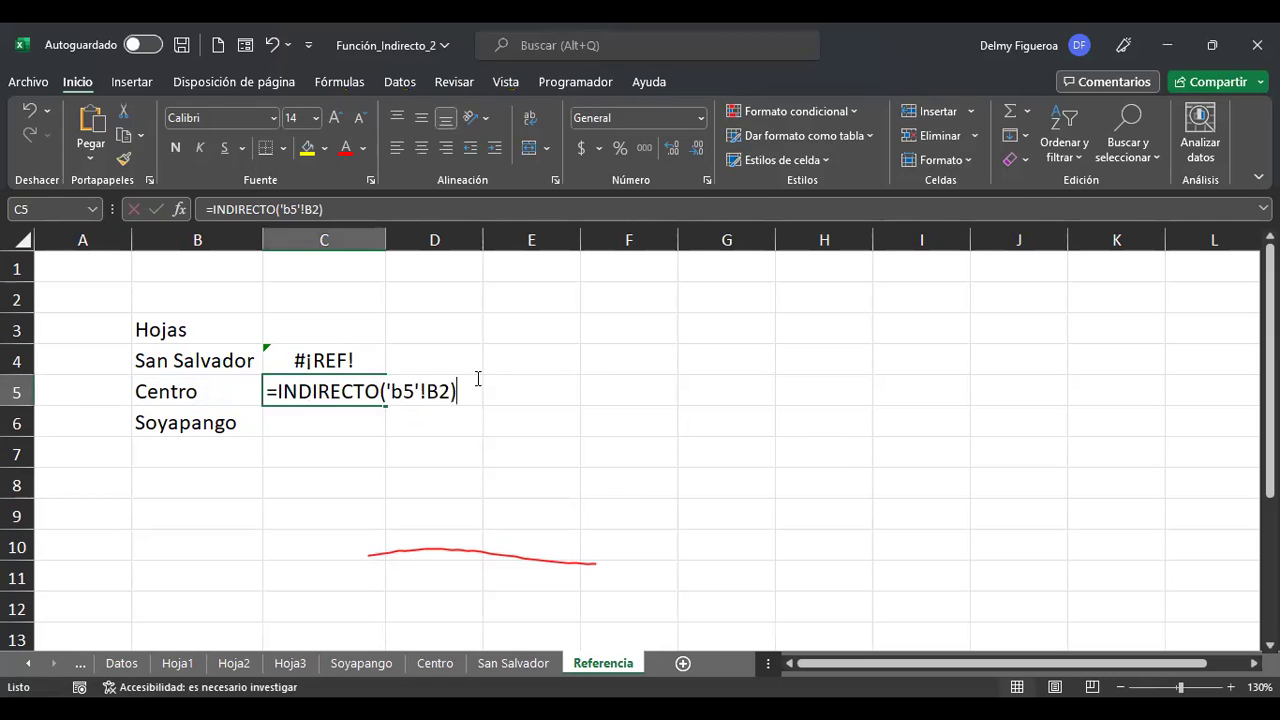
pyautogui.click(392, 387)
pyautogui.press('BackSpace')
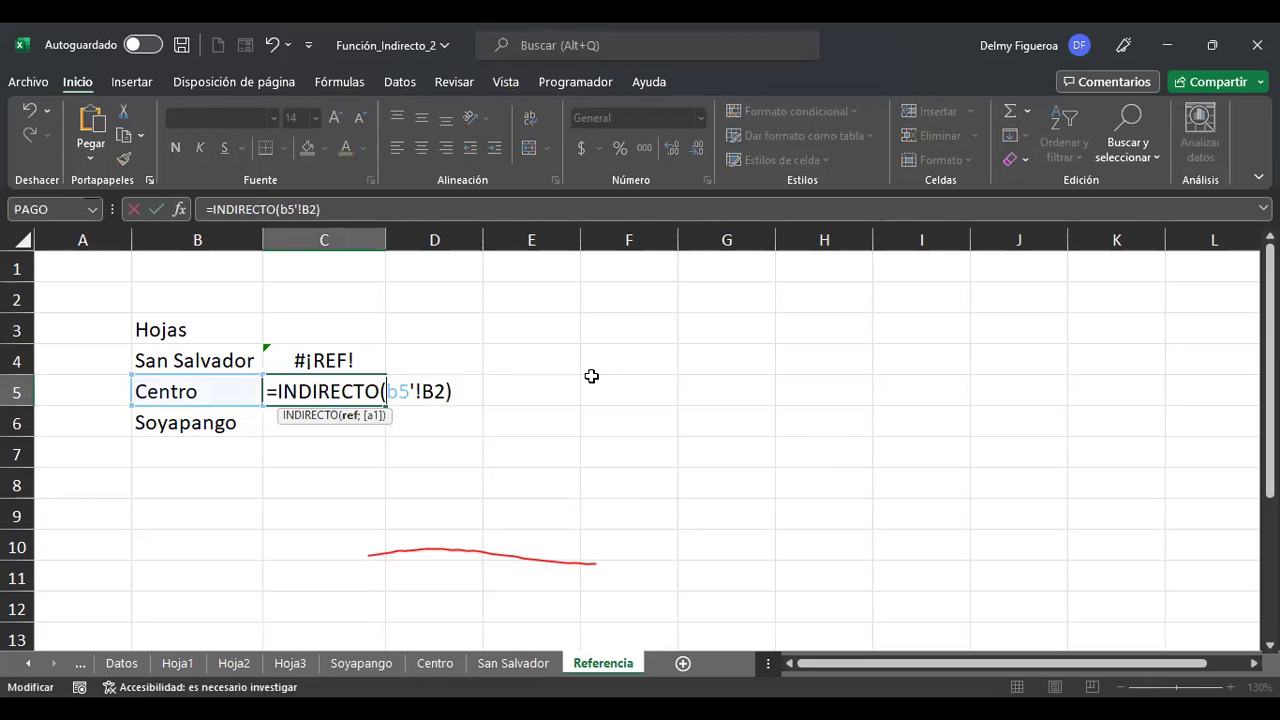
pyautogui.press('Right')
pyautogui.press('Delete')
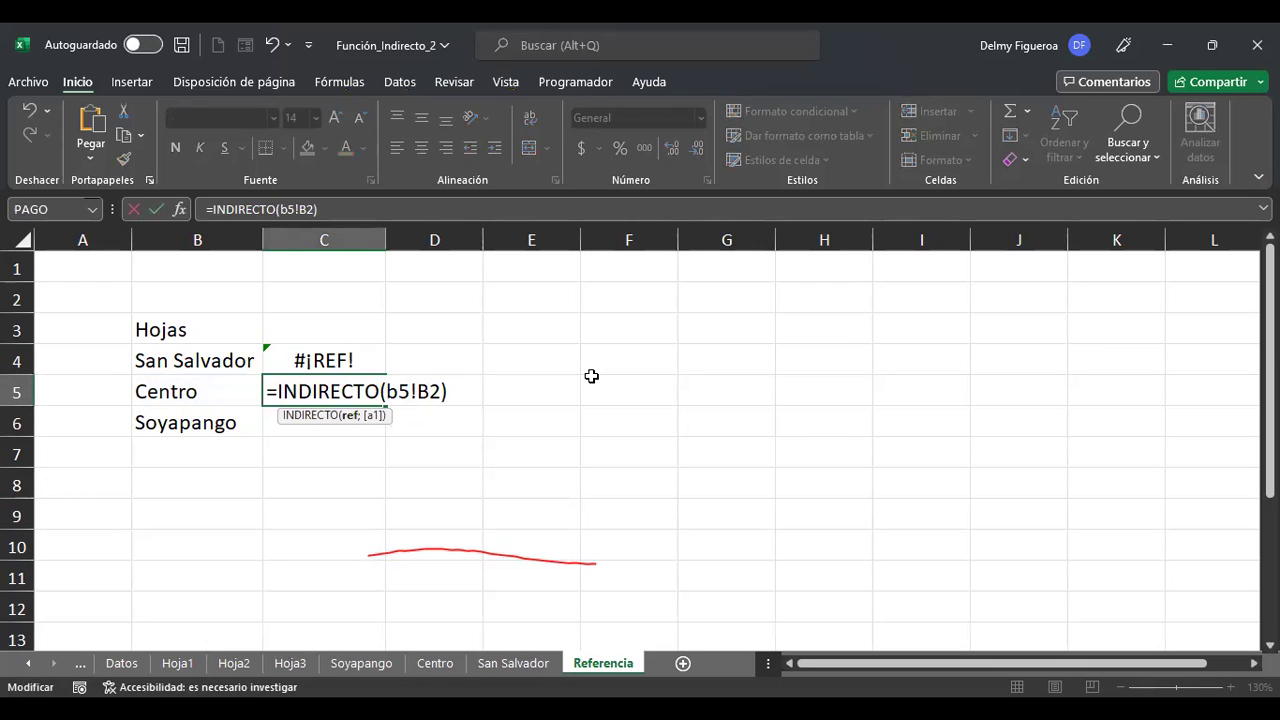
pyautogui.press('Tab')
# Link D5 on the Referencia sheet directly to cell B2 of the Centro sheet and check the resulting formula.
pyautogui.write('+')
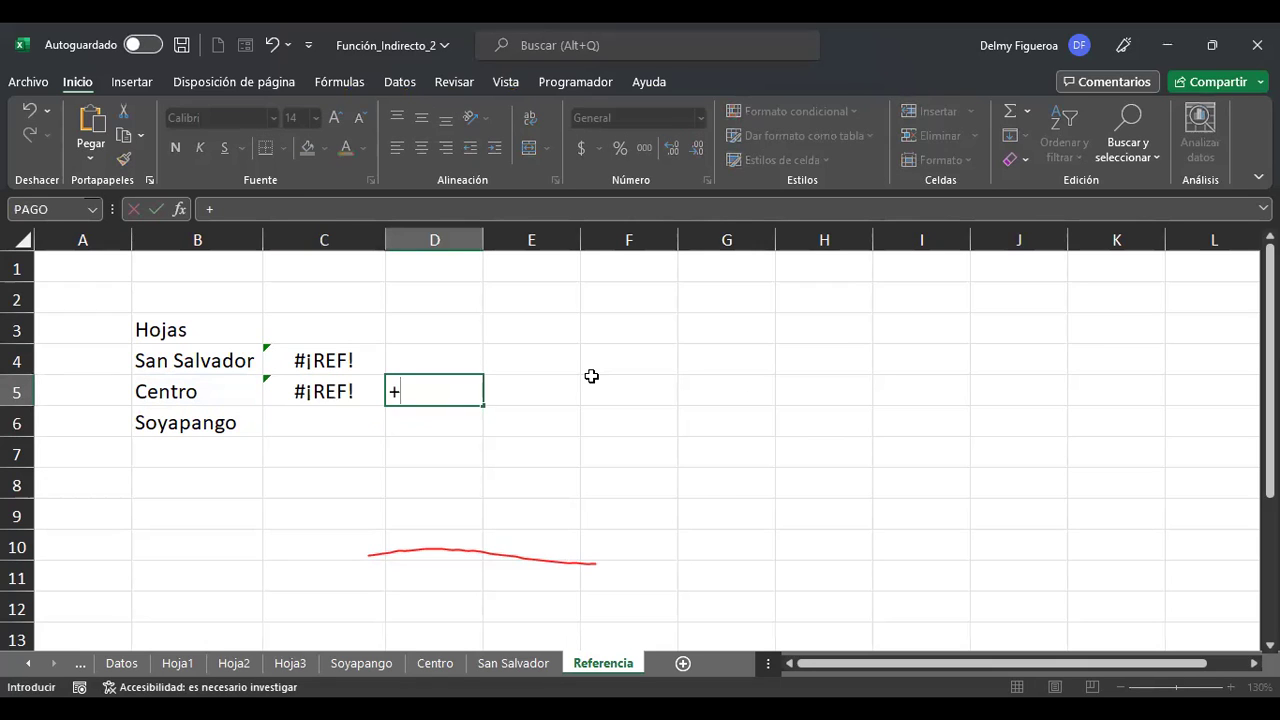
pyautogui.click(451, 664)
pyautogui.click(286, 314)
pyautogui.press('Return')
pyautogui.press('Up')
pyautogui.press('F2')
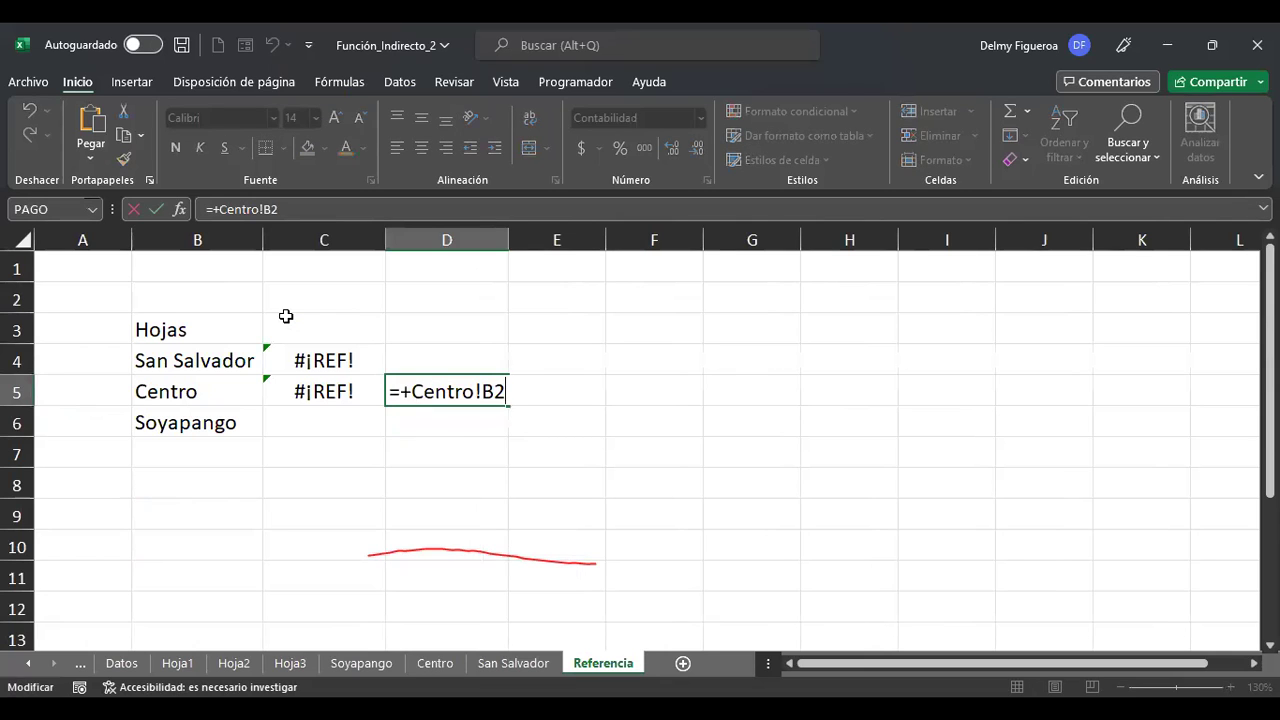
pyautogui.press('Return')
# Link D4 on the Referencia sheet directly to cell B2 of the San Salvador sheet.
pyautogui.press('Up')
pyautogui.press('Up')
pyautogui.press('Up')
pyautogui.press('Left')
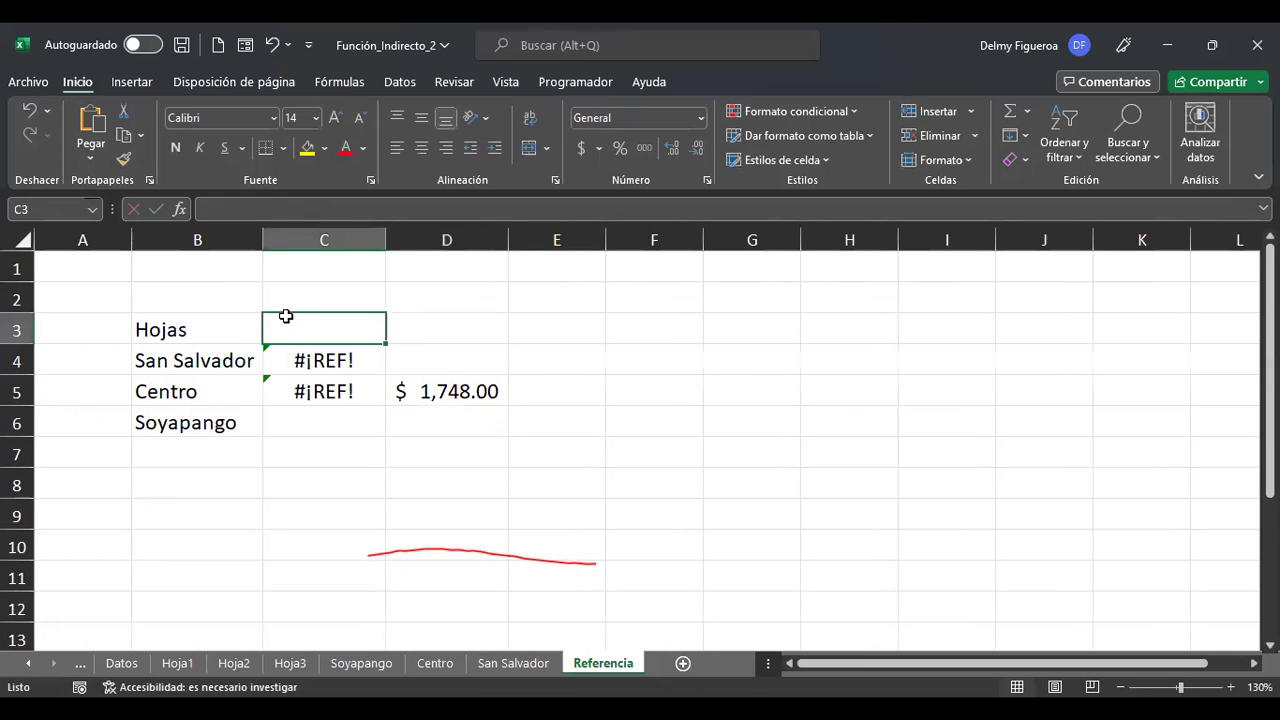
pyautogui.press('Down')
pyautogui.press('Right')
pyautogui.write('+')
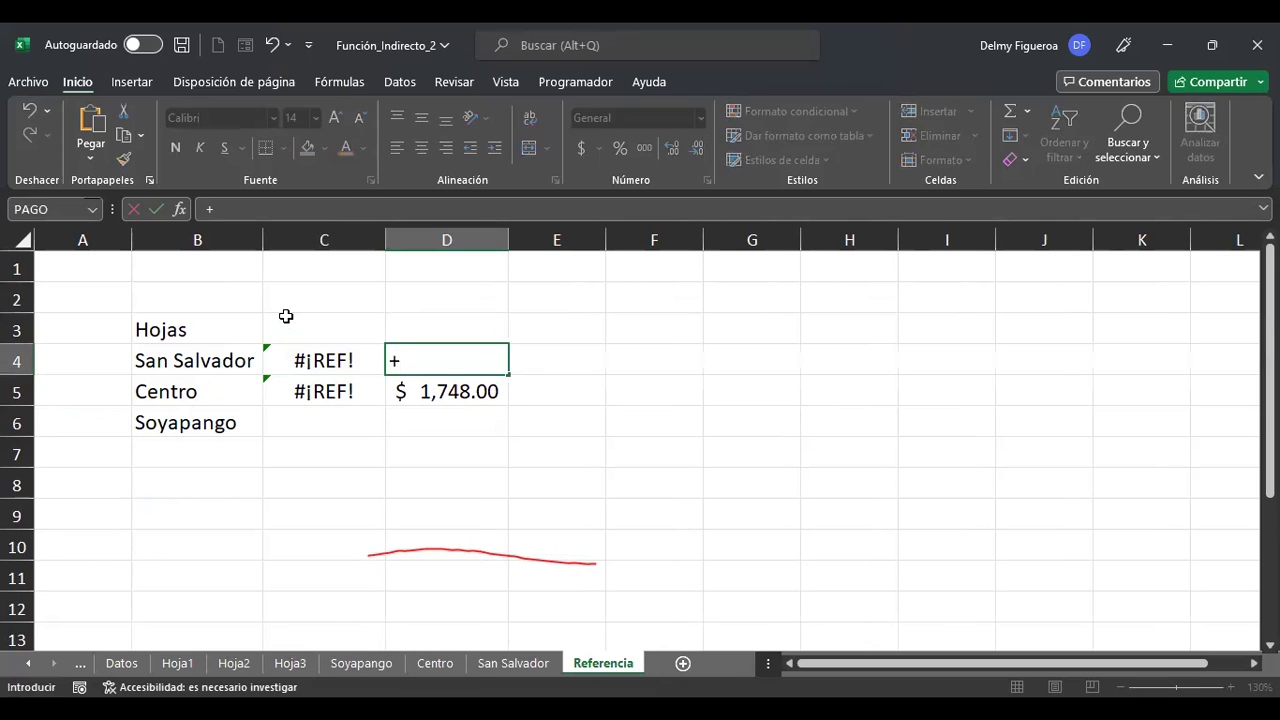
pyautogui.click(508, 664)
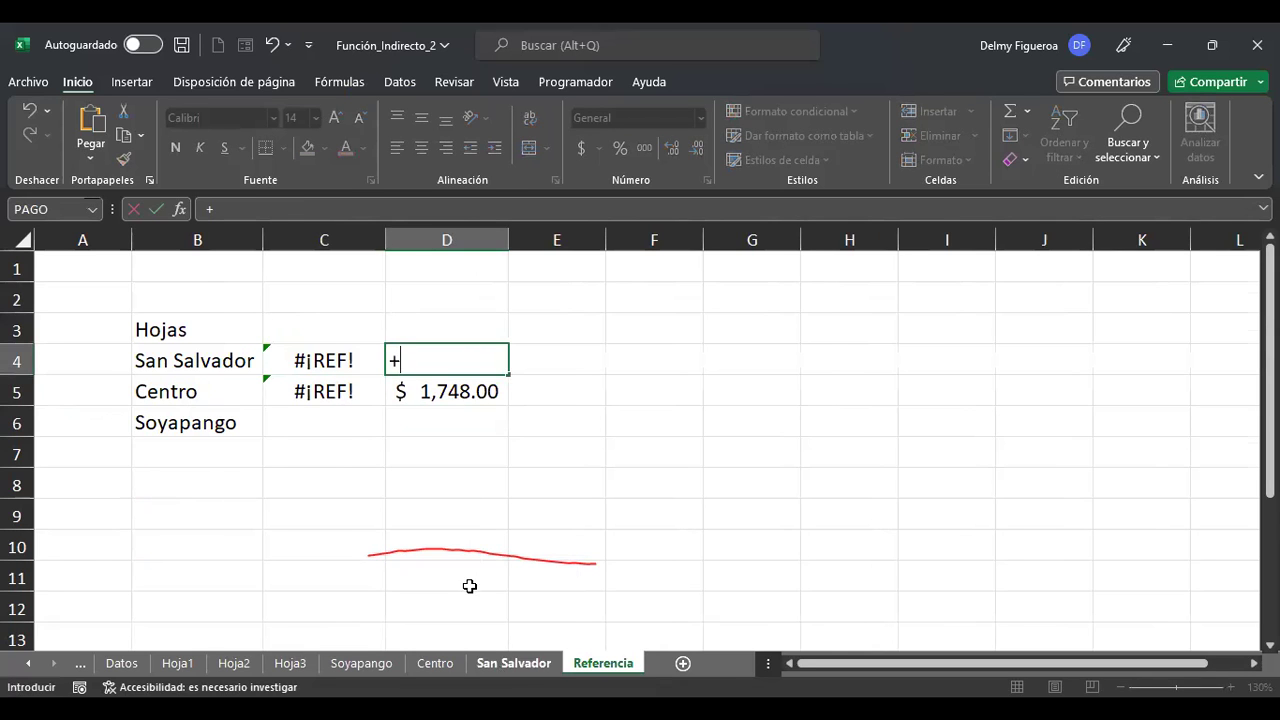
pyautogui.click(307, 314)
pyautogui.press('Return')
# Compare how the direct references in D4 and D5 write a sheet name with a space and one without.
pyautogui.press('Up')
pyautogui.press('F2')
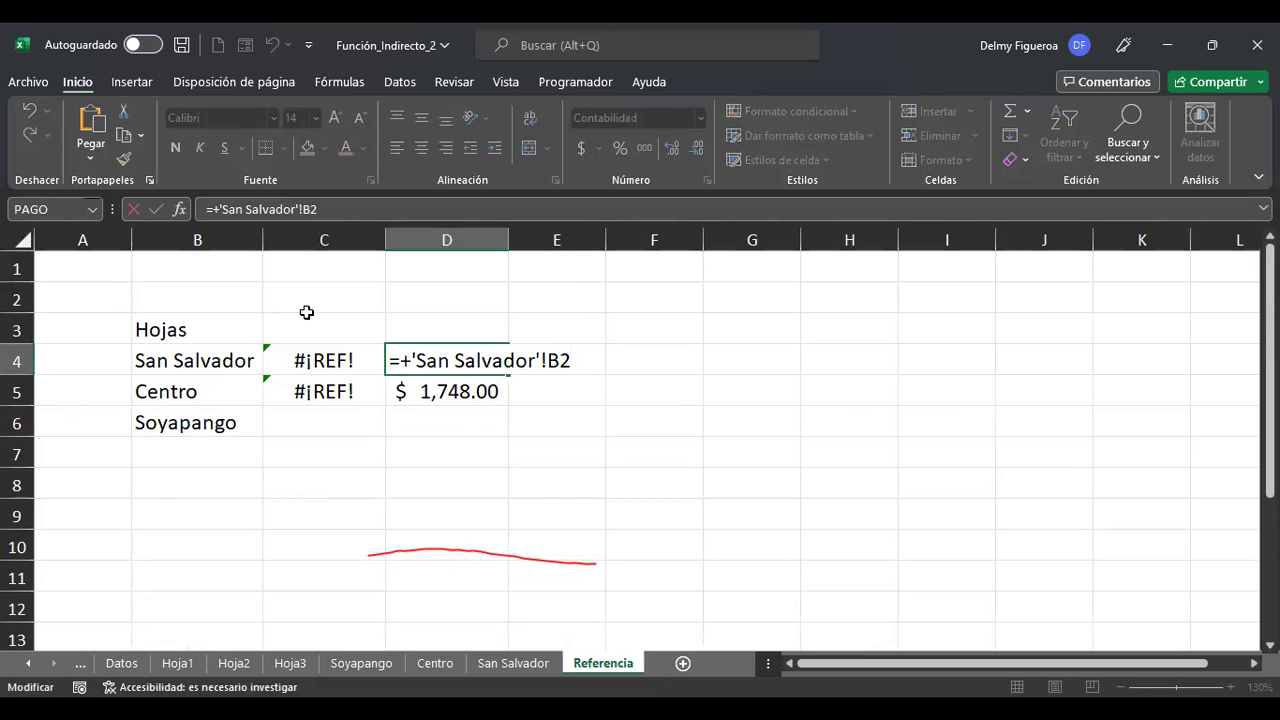
pyautogui.click(460, 360)
pyautogui.press('Return')
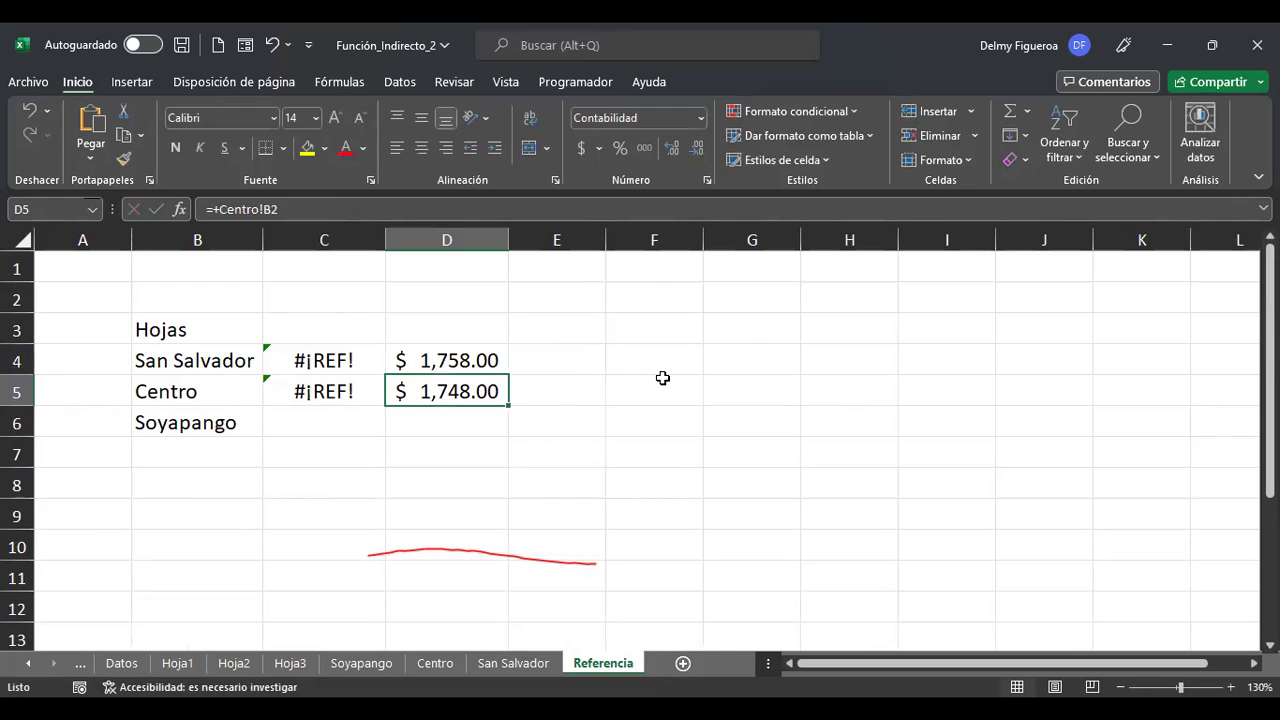
pyautogui.press('F2')
pyautogui.click(457, 392)
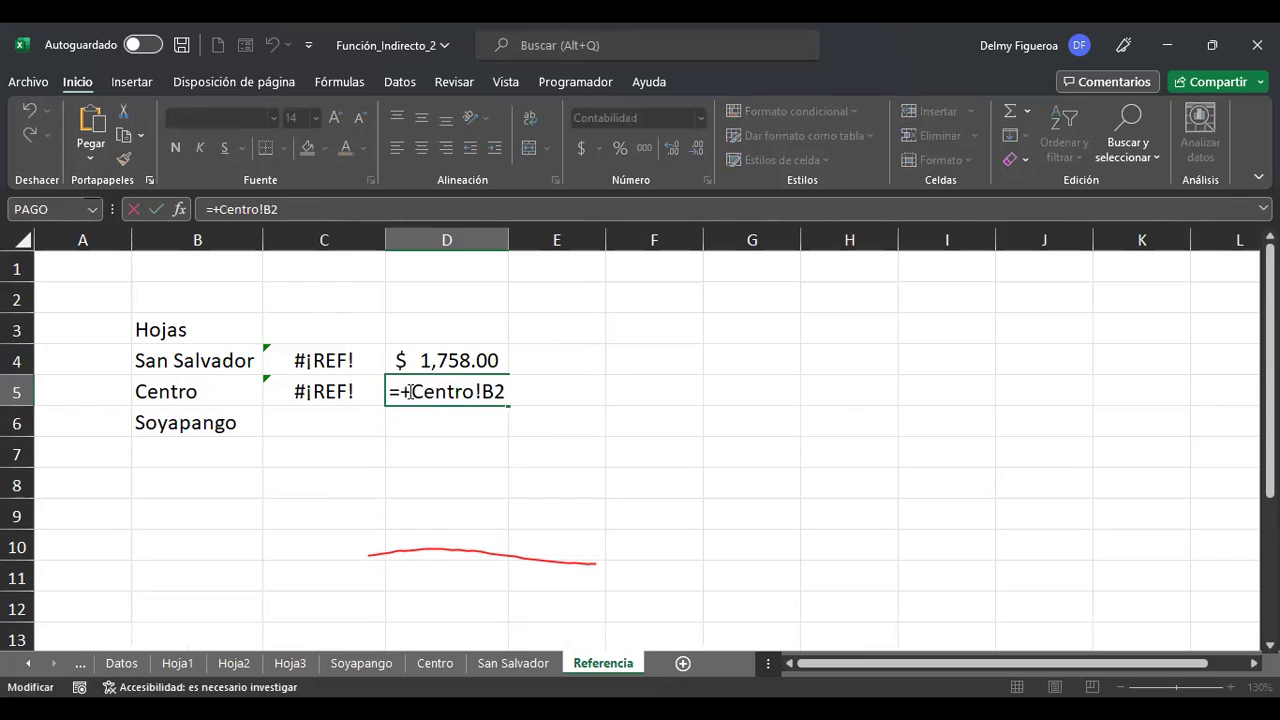
pyautogui.press('Return')
pyautogui.press('Up')
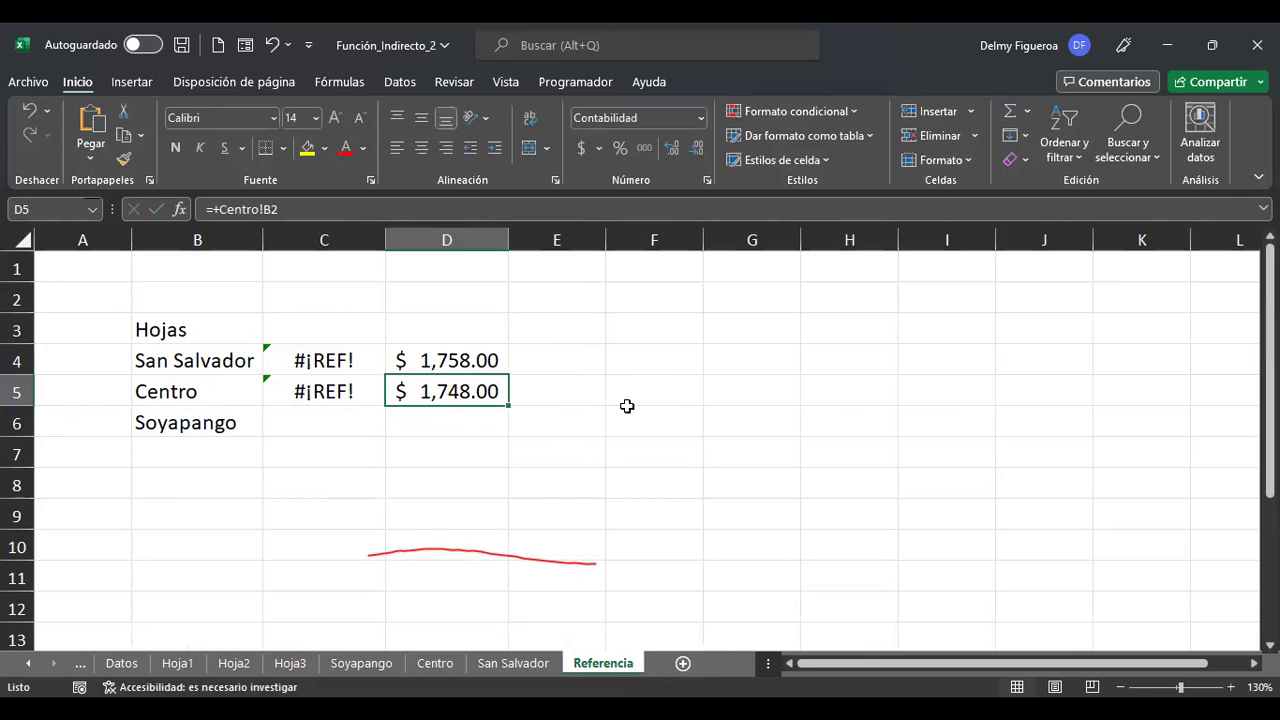